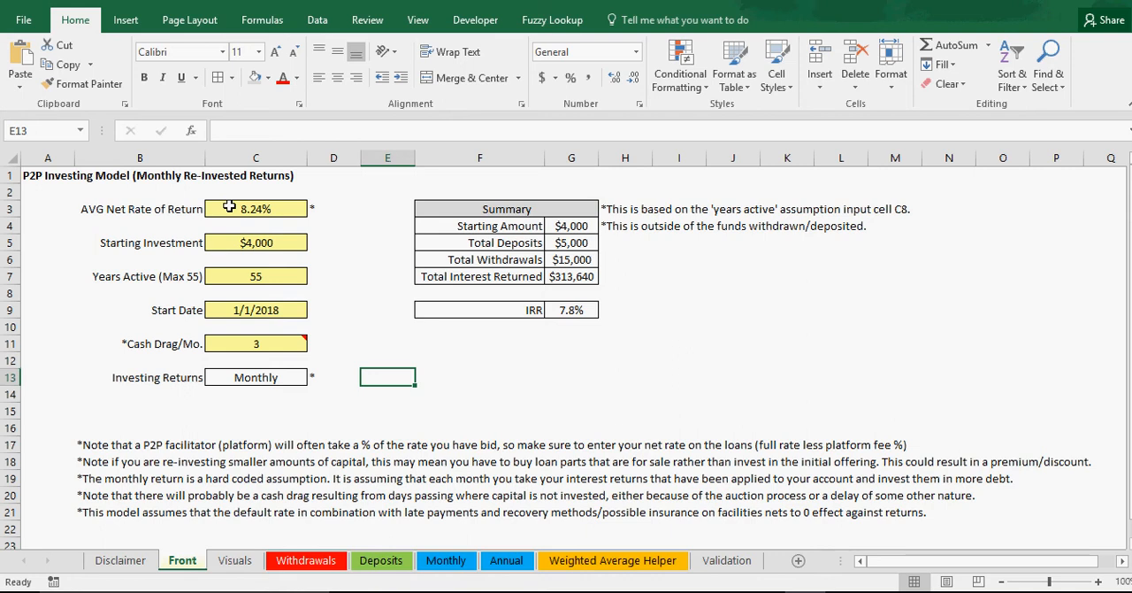
# Step: Review the notes below the assumptions and the AVG Net Rate of Return input on the Front sheet
pyautogui.click(120, 447)
pyautogui.click(130, 466)
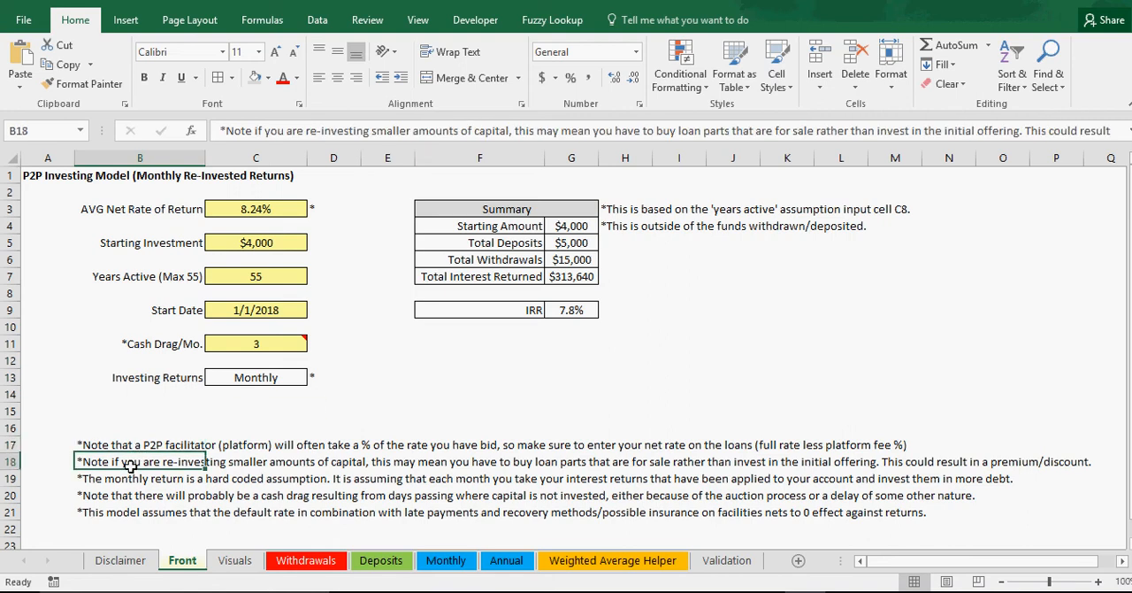
pyautogui.click(132, 478)
pyautogui.click(44, 414)
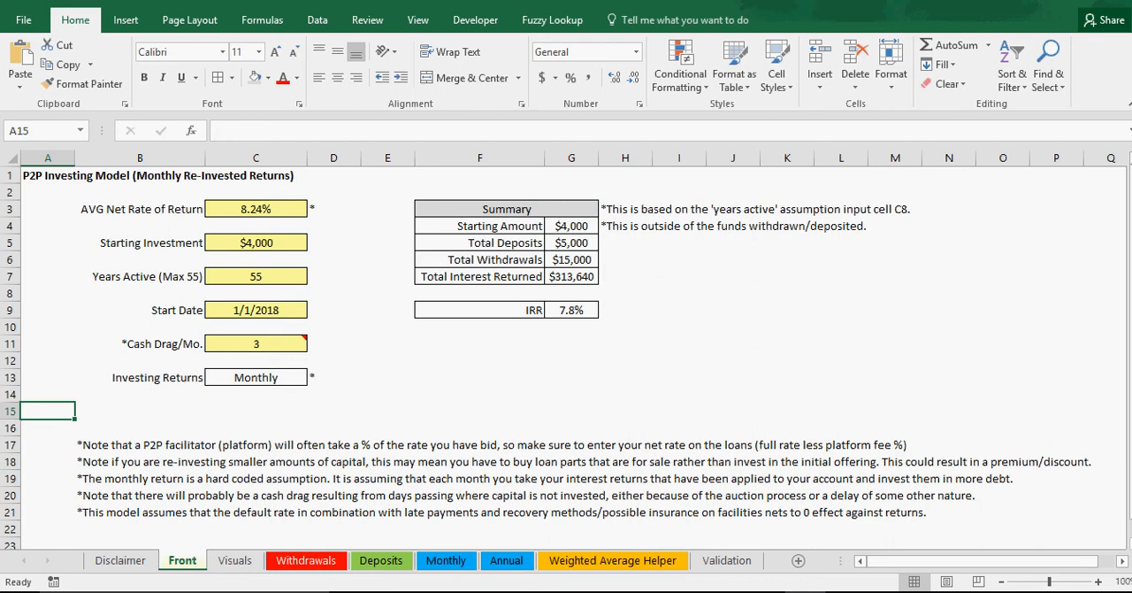
pyautogui.click(247, 209)
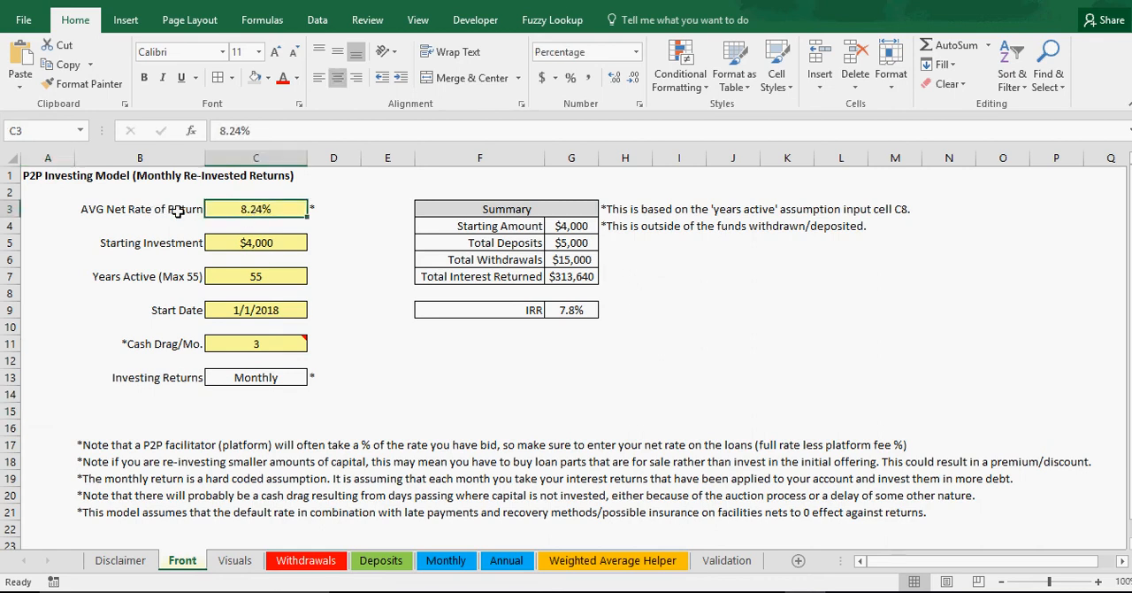
pyautogui.click(182, 210)
pyautogui.click(229, 210)
# Step: Examine the loan investment and net rate input table on the Weighted Average Helper sheet down to its last row
pyautogui.click(600, 559)
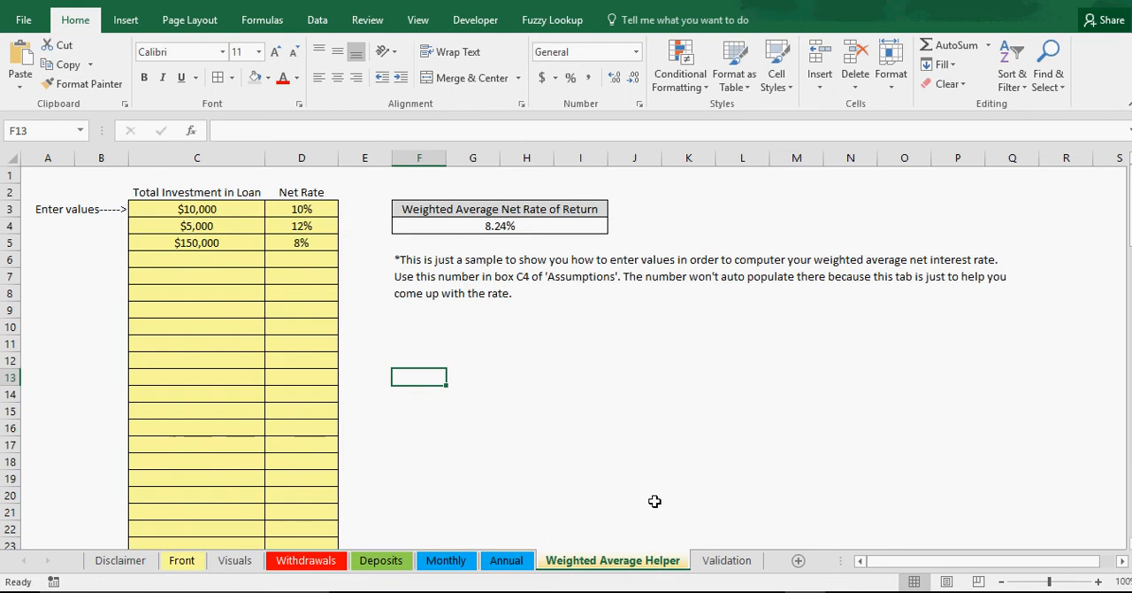
pyautogui.click(226, 210)
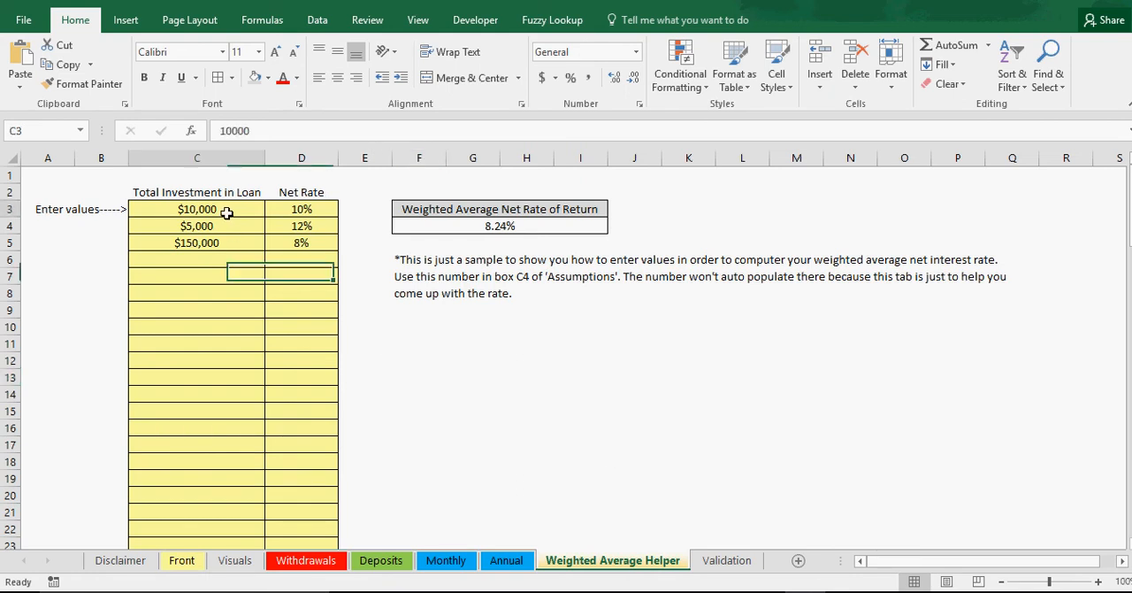
pyautogui.click(199, 226)
pyautogui.click(208, 276)
pyautogui.scroll(-6, 208, 389)
pyautogui.scroll(-20, 208, 423)
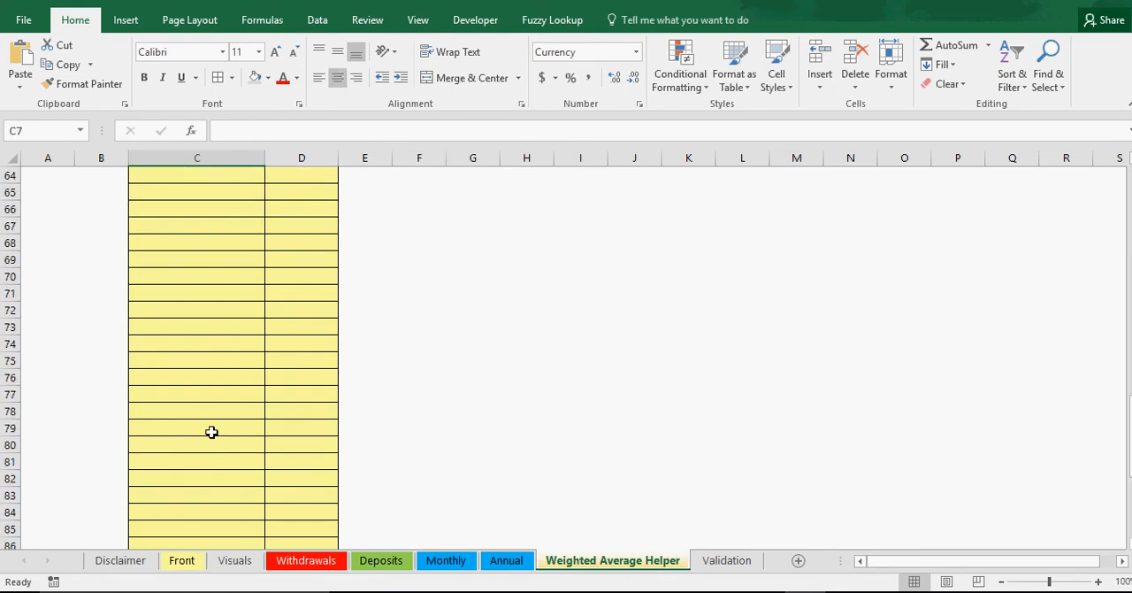
pyautogui.scroll(10, 207, 425)
pyautogui.click(192, 450)
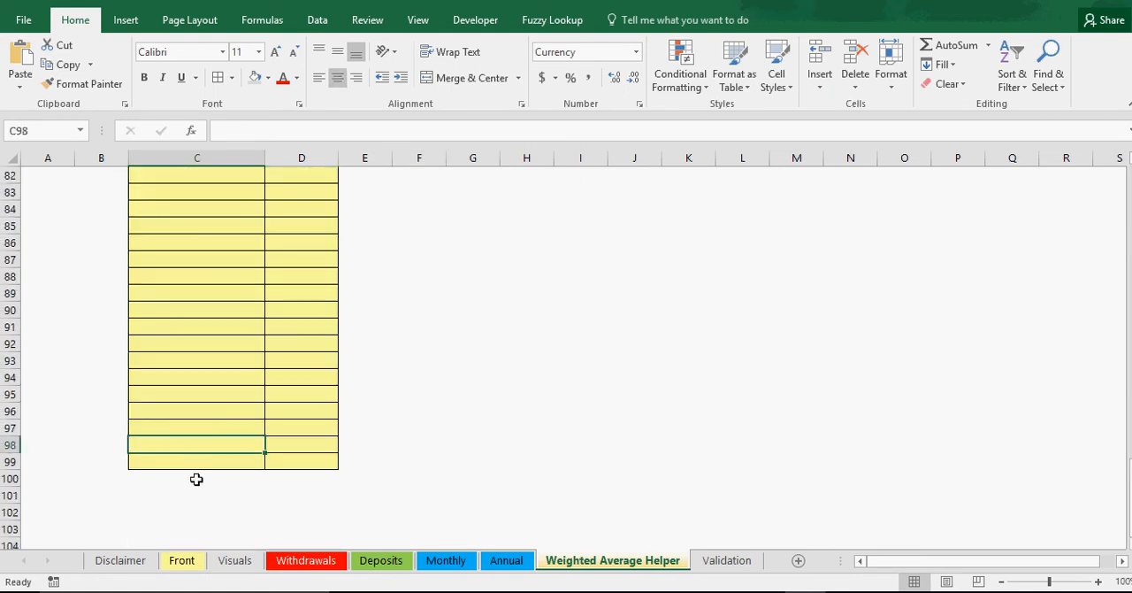
pyautogui.click(197, 479)
pyautogui.click(203, 506)
pyautogui.click(280, 508)
pyautogui.click(254, 513)
pyautogui.click(227, 530)
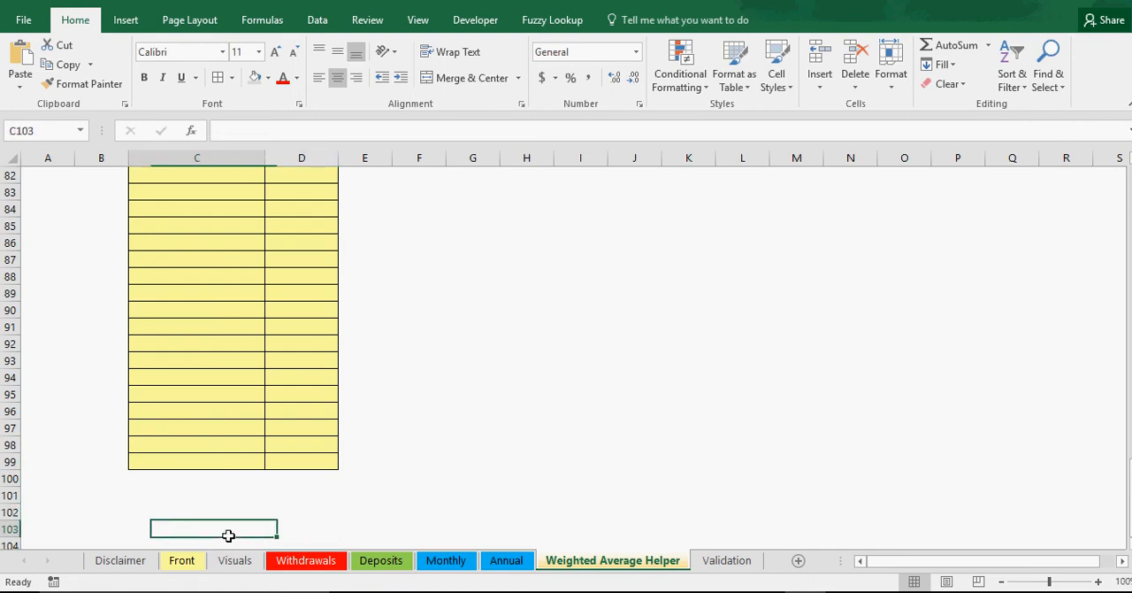
pyautogui.scroll(20, 566, 354)
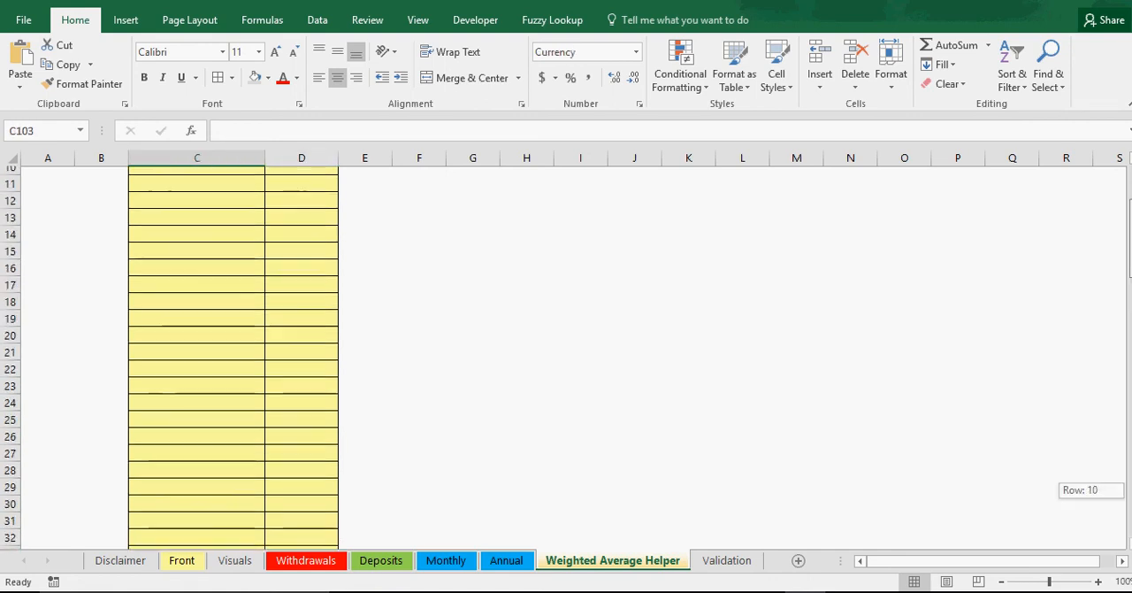
# Step: Change the SUMPRODUCT ranges in the weighted average net rate formula in F4 to the whole columns D:D and C:C
pyautogui.click(529, 226)
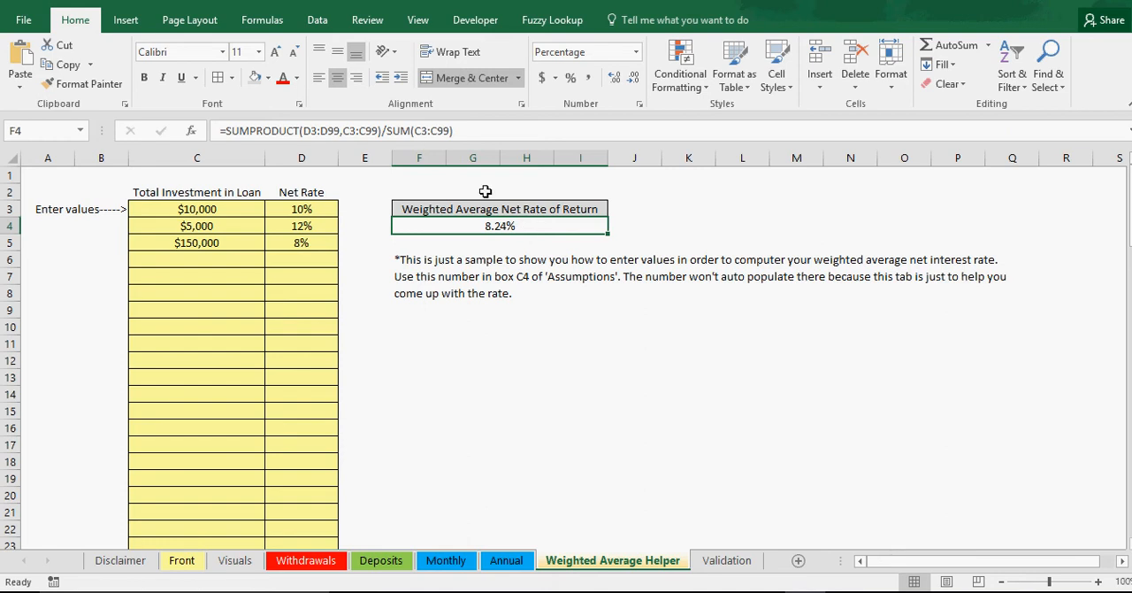
pyautogui.click(341, 131)
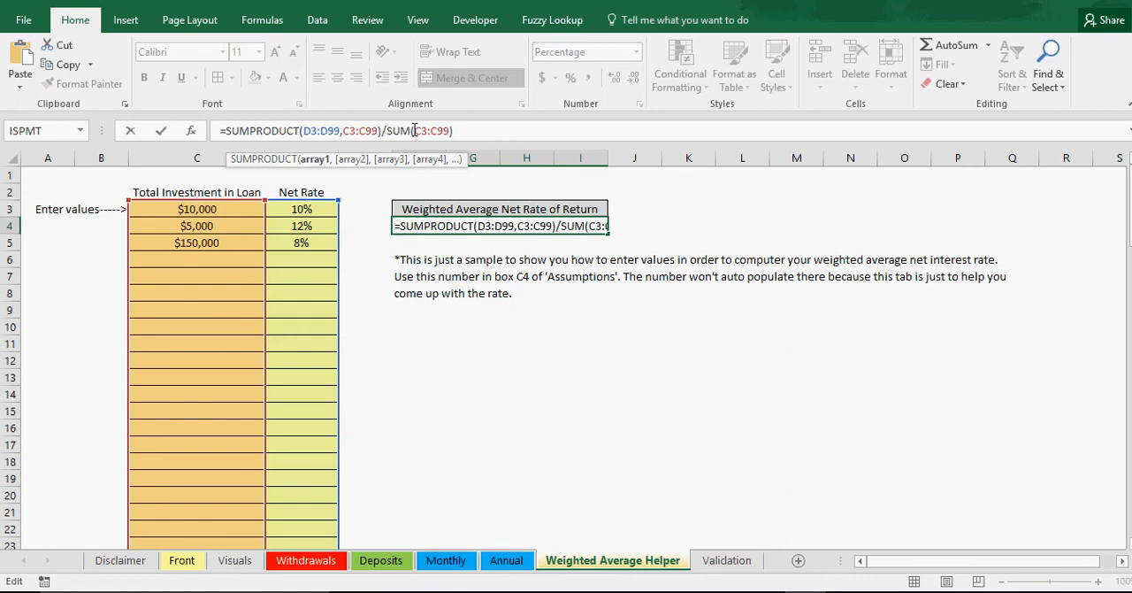
pyautogui.press('BackSpace')
pyautogui.press('BackSpace')
pyautogui.click(317, 131)
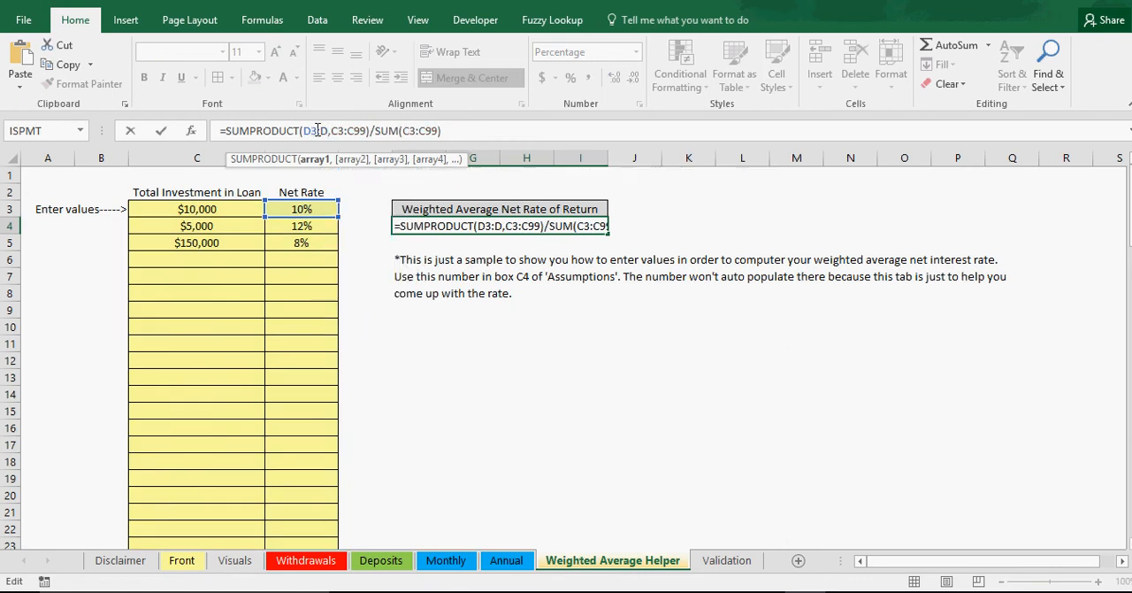
pyautogui.press('BackSpace')
pyautogui.click(339, 131)
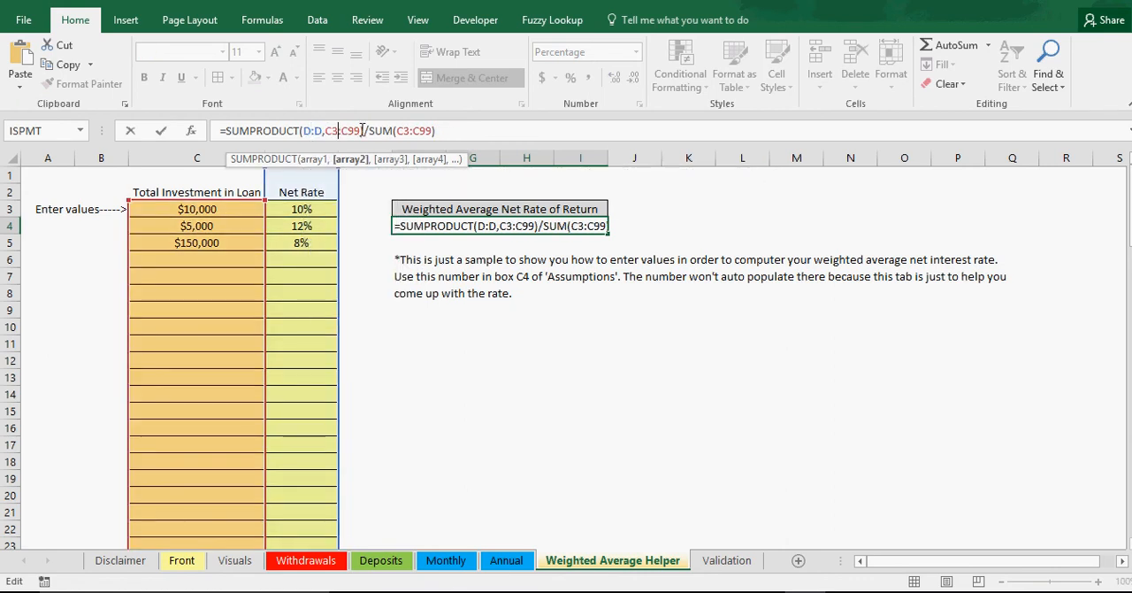
pyautogui.press('BackSpace')
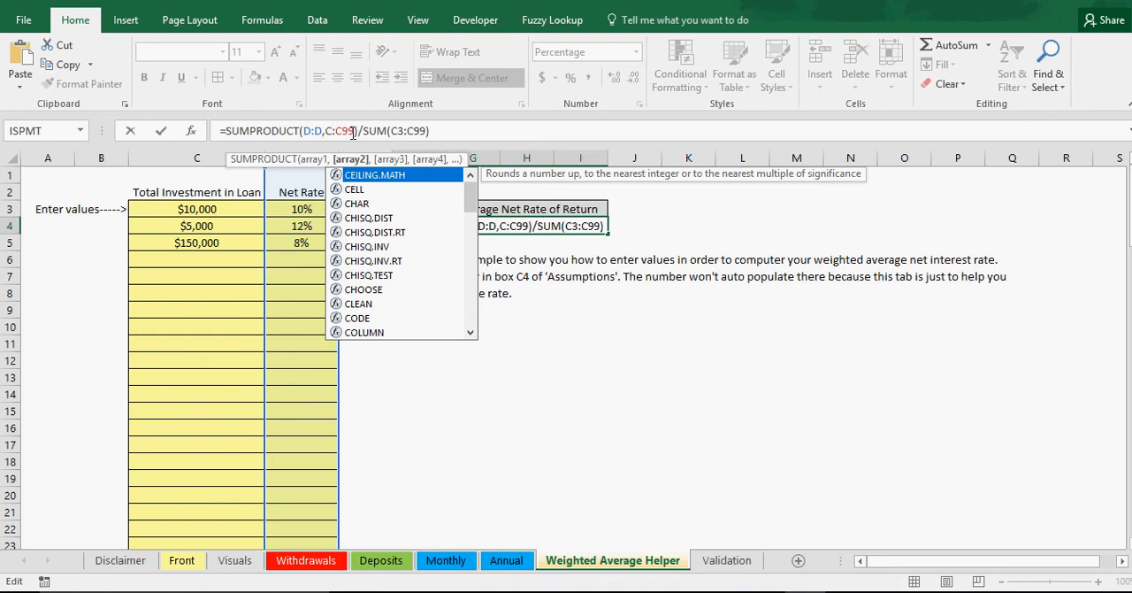
pyautogui.click(354, 131)
pyautogui.press('BackSpace')
pyautogui.press('BackSpace')
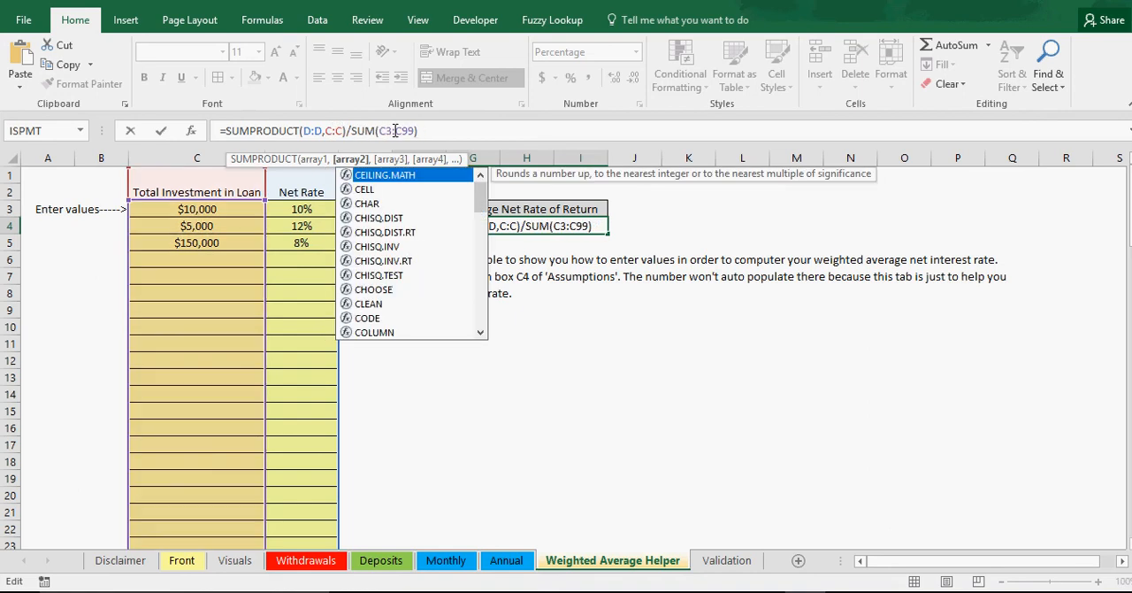
# Step: Change the SUM range in the F4 formula to the whole column C:C and commit the formula
pyautogui.click(393, 131)
pyautogui.press('BackSpace')
pyautogui.click(407, 133)
pyautogui.press('BackSpace')
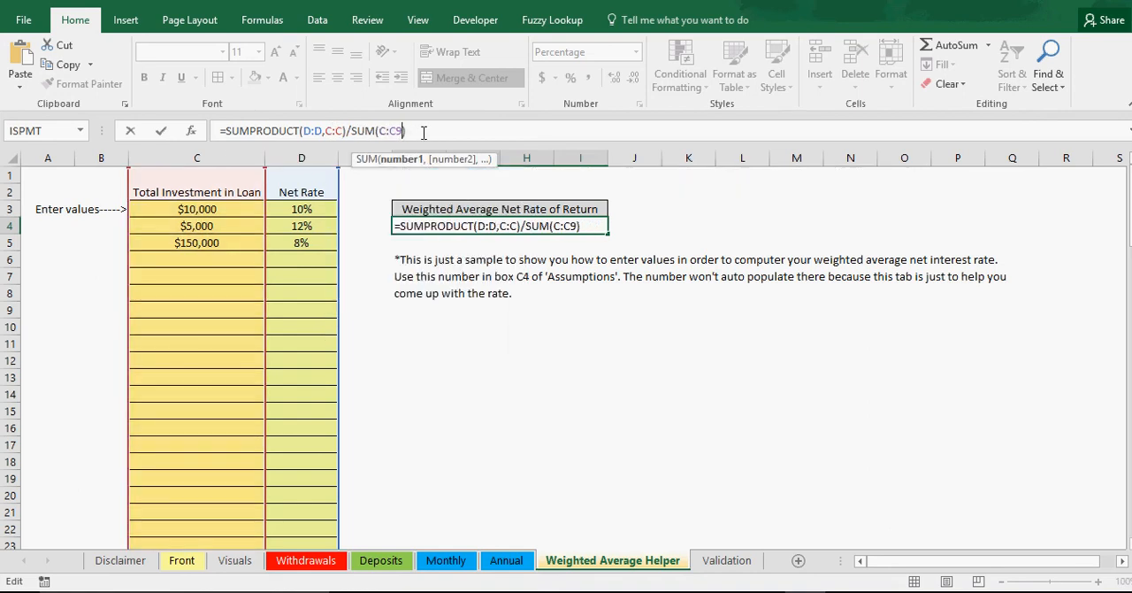
pyautogui.press('BackSpace')
pyautogui.press('Return')
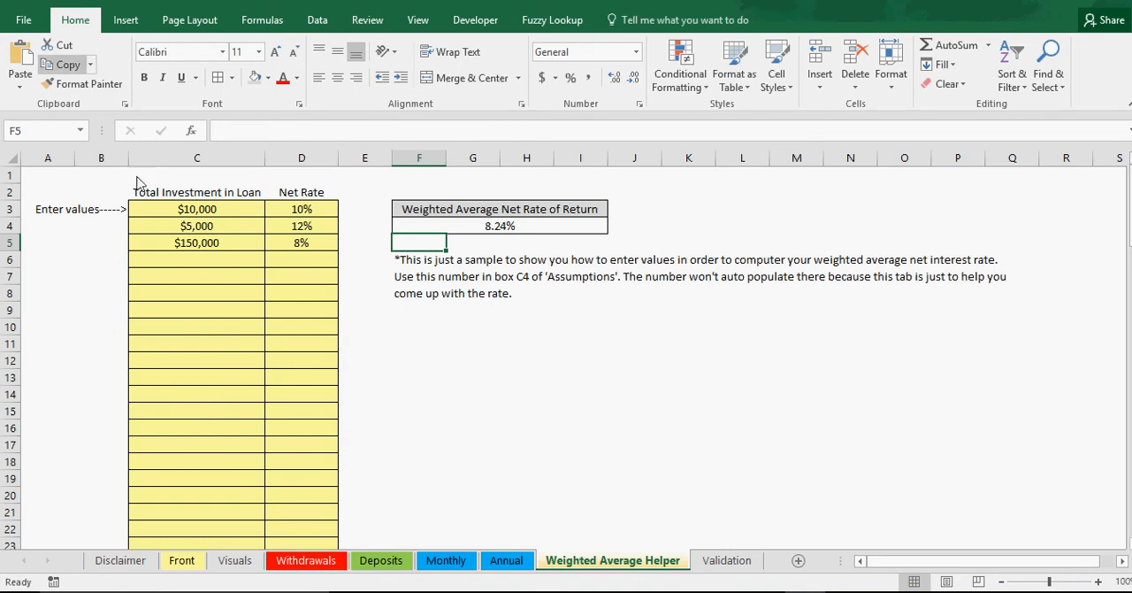
# Step: Check the empty rows below the loan table and the updated weighted average formula in F4
pyautogui.scroll(-20, 291, 445)
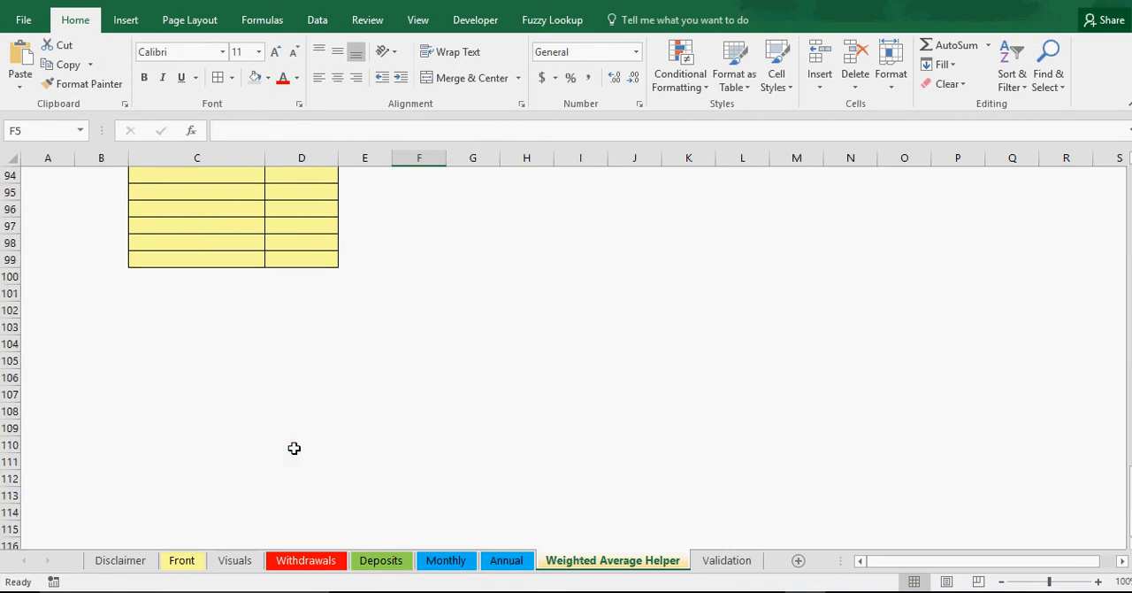
pyautogui.scroll(-3, 293, 449)
pyautogui.click(198, 394)
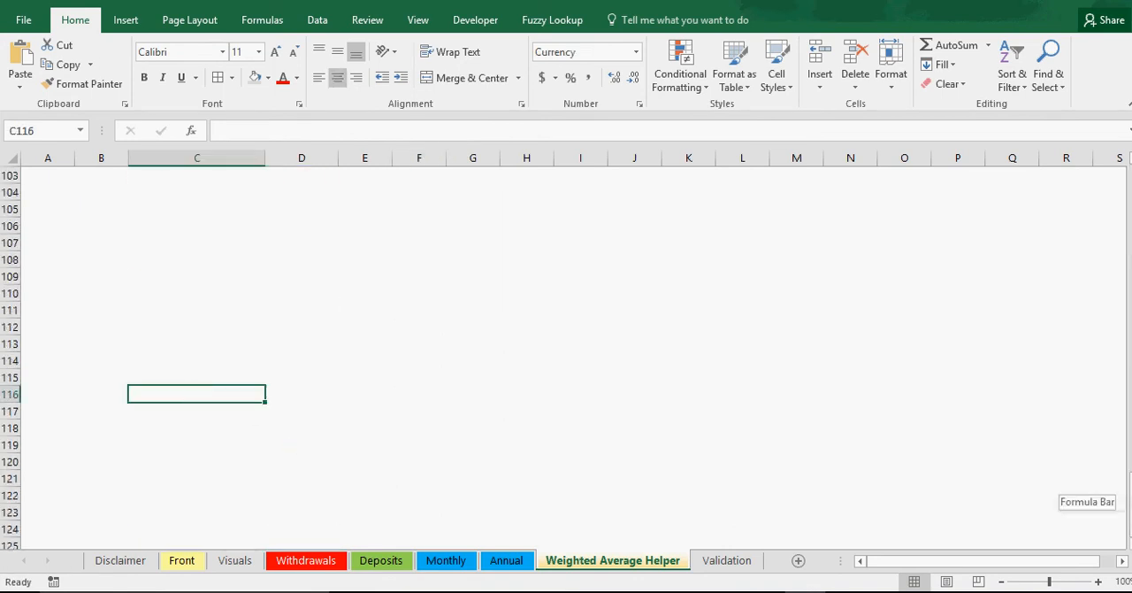
pyautogui.scroll(20, 566, 354)
pyautogui.click(534, 225)
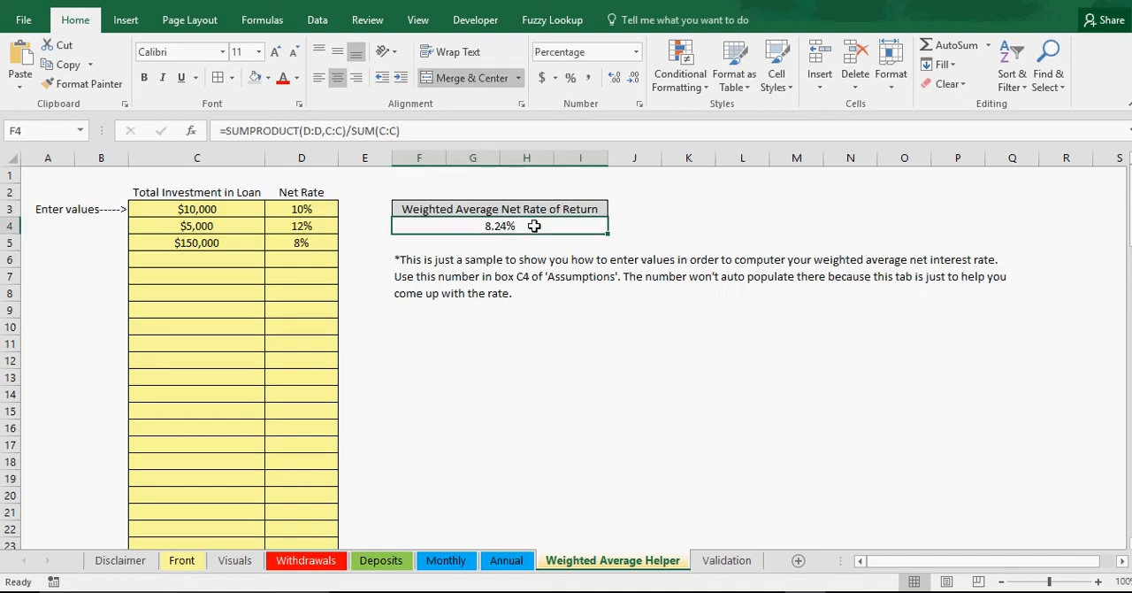
pyautogui.click(627, 358)
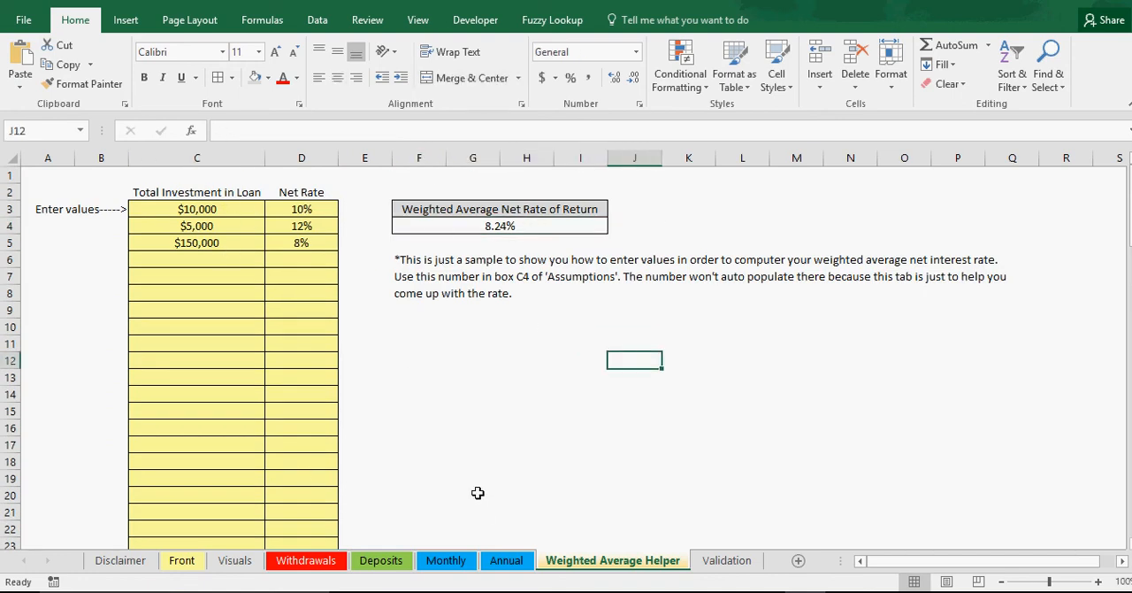
pyautogui.click(301, 263)
pyautogui.click(503, 227)
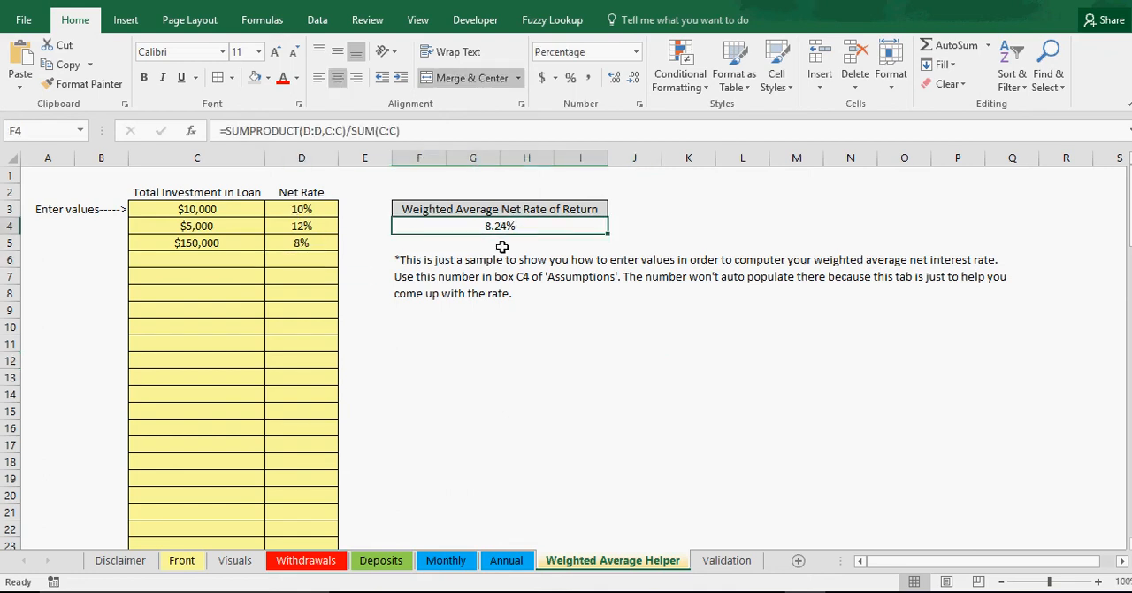
# Step: Compare the AVG Net Rate of Return on the Front sheet with the helper sheet's first loan and weighted average
pyautogui.click(181, 560)
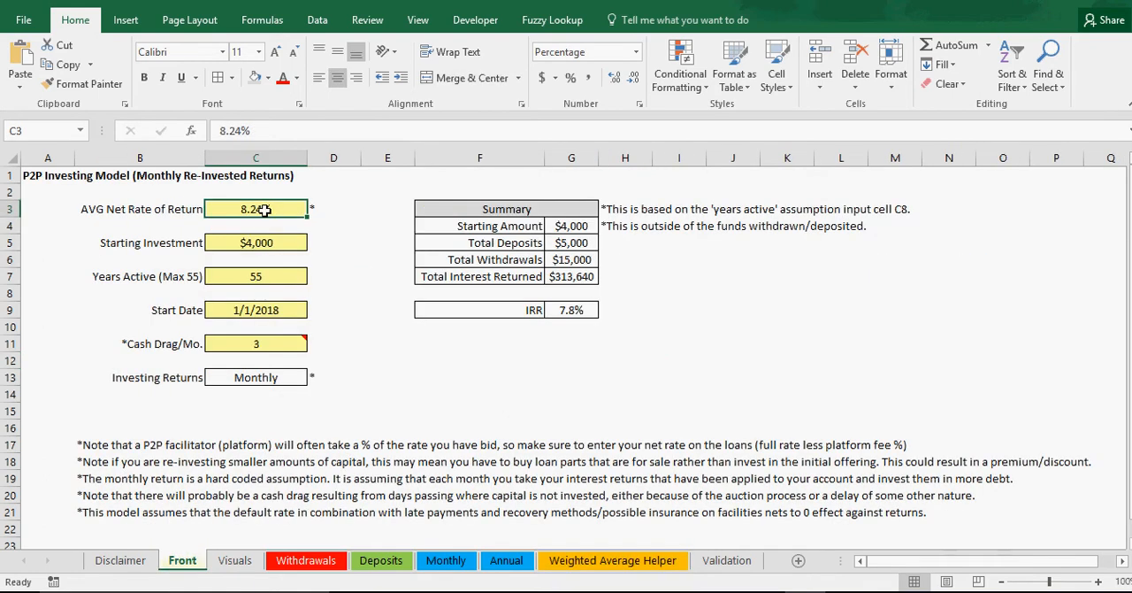
pyautogui.click(579, 560)
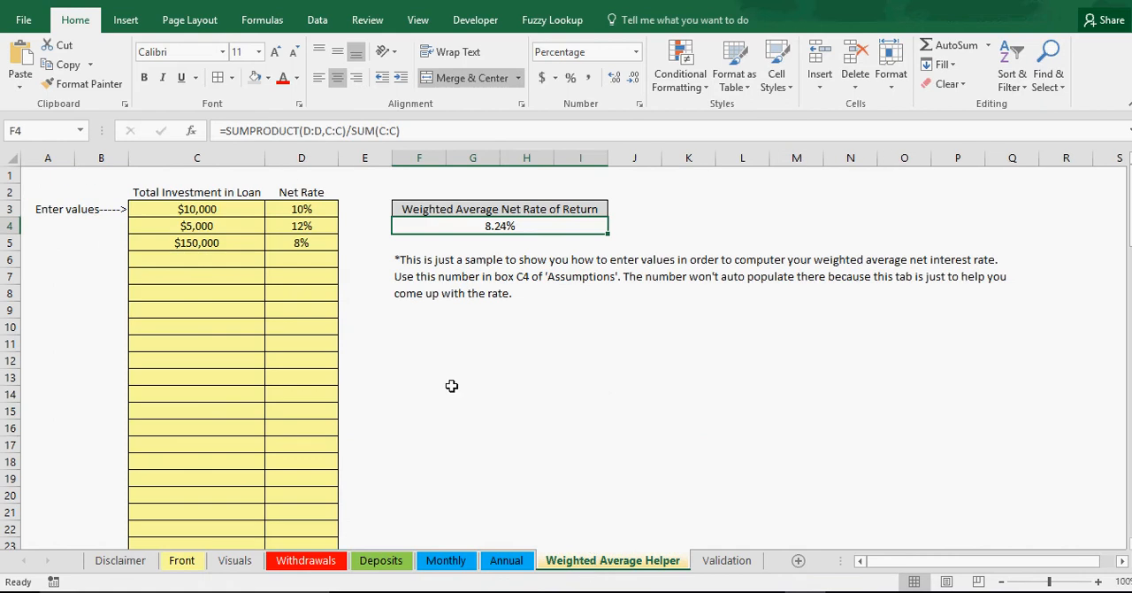
pyautogui.click(227, 212)
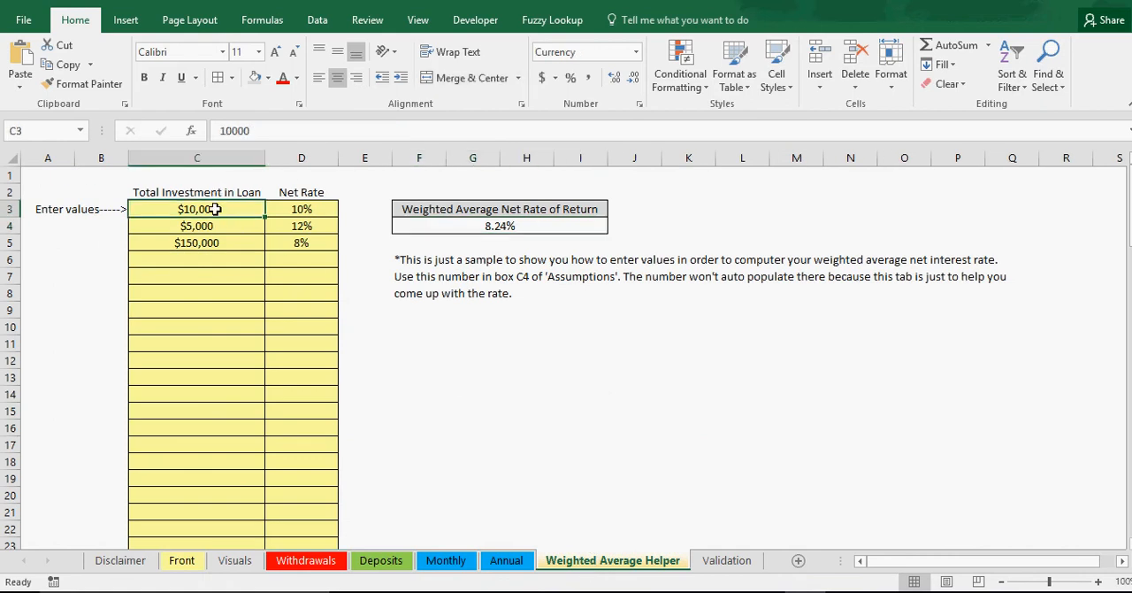
pyautogui.click(300, 209)
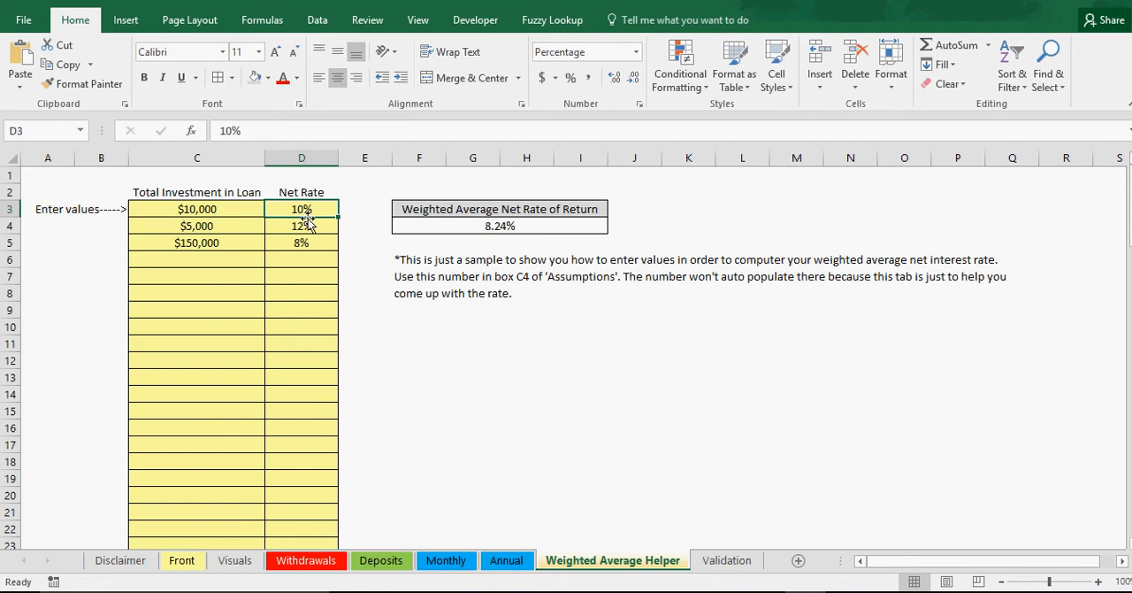
pyautogui.click(467, 225)
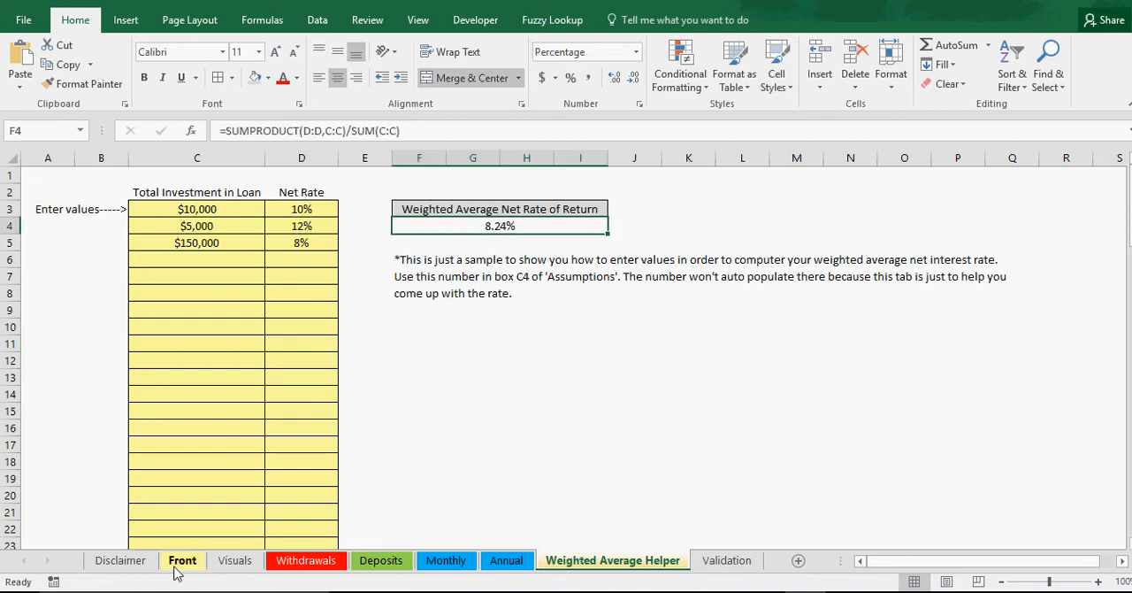
# Step: Review the investment amount and net rate of each of the three sample loans and the weighted average result
pyautogui.click(305, 212)
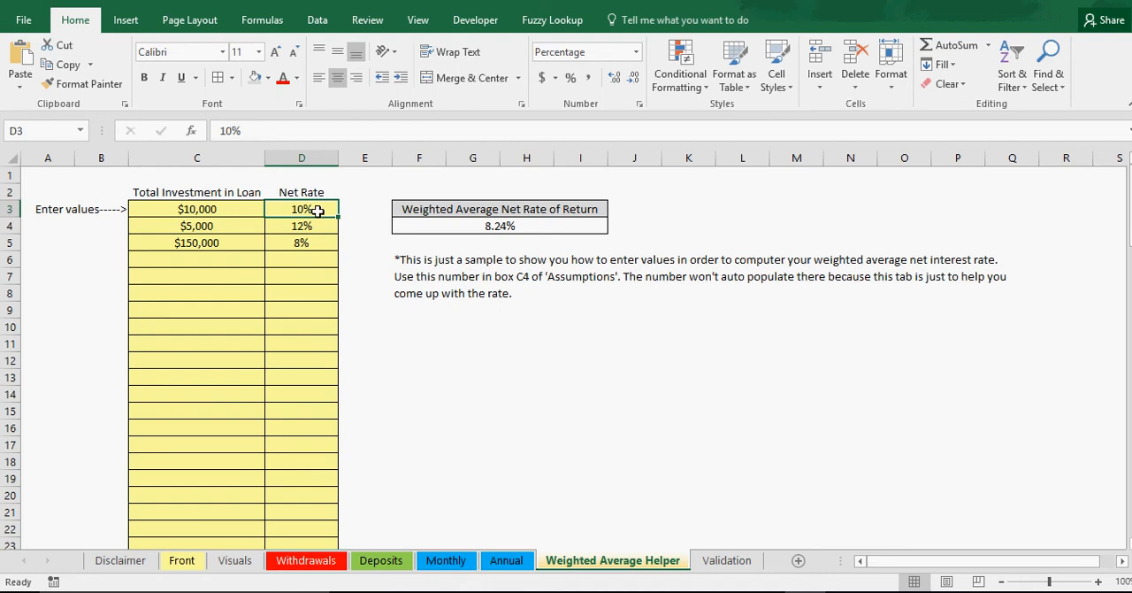
pyautogui.click(235, 210)
pyautogui.click(302, 210)
pyautogui.click(232, 209)
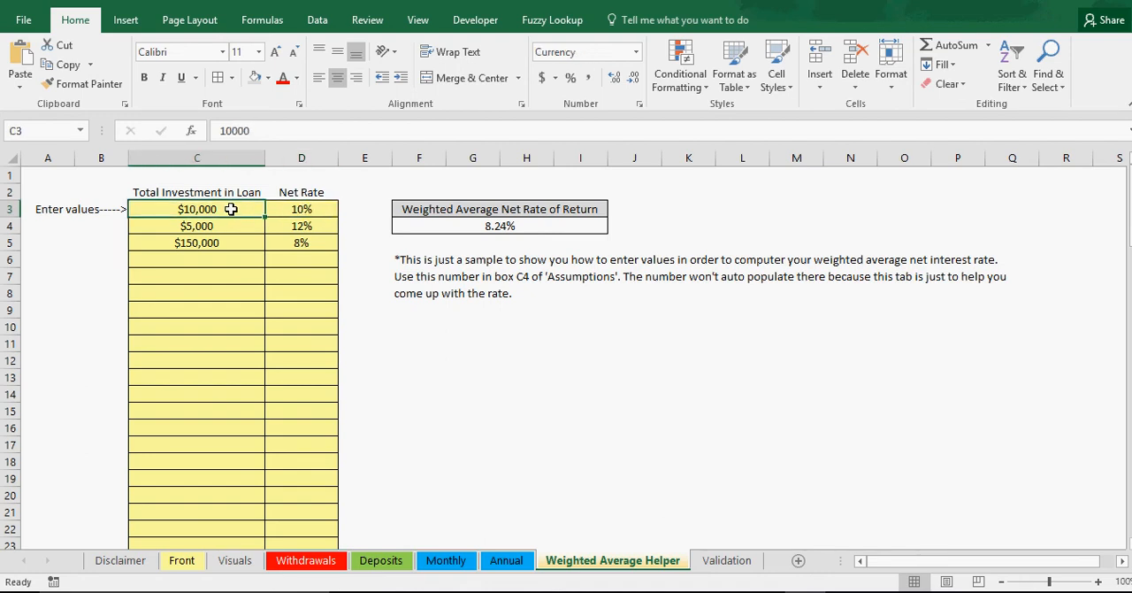
pyautogui.click(215, 232)
pyautogui.click(299, 229)
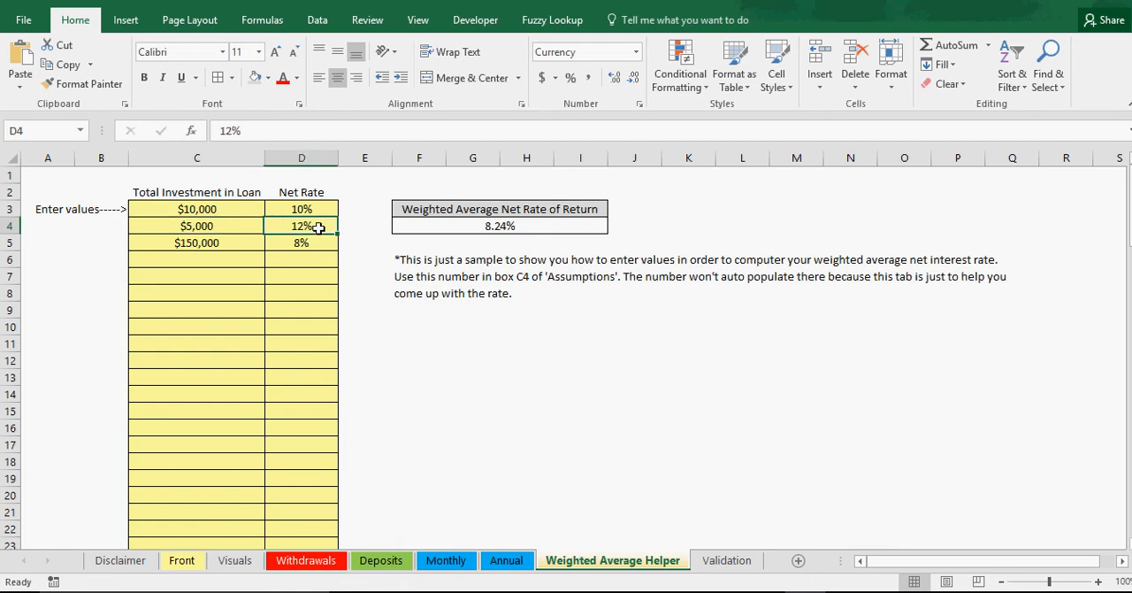
pyautogui.click(234, 241)
pyautogui.click(312, 244)
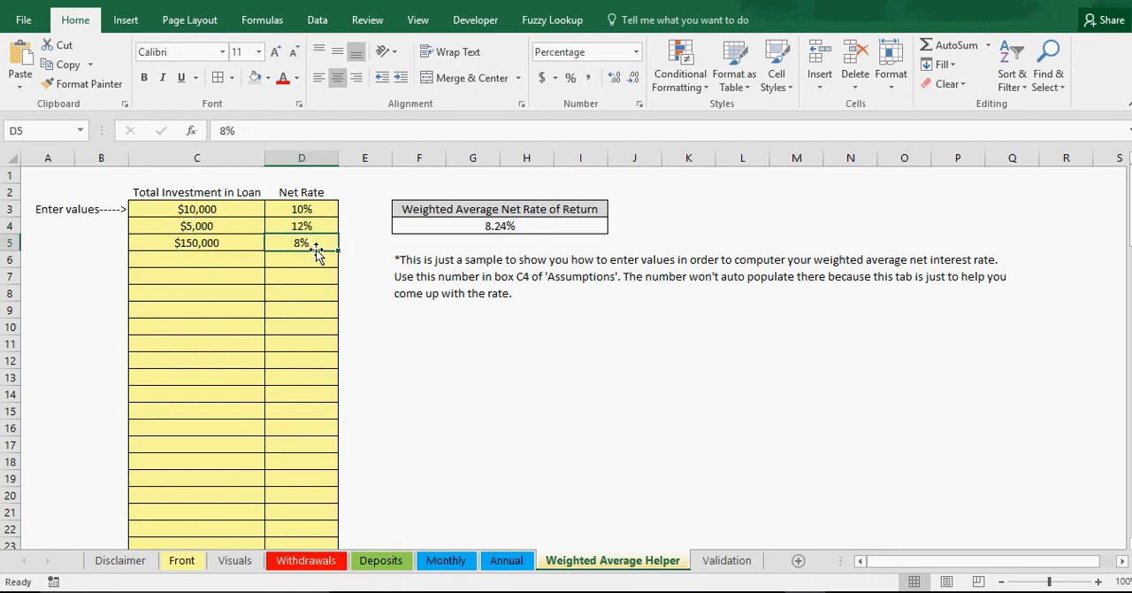
pyautogui.click(509, 229)
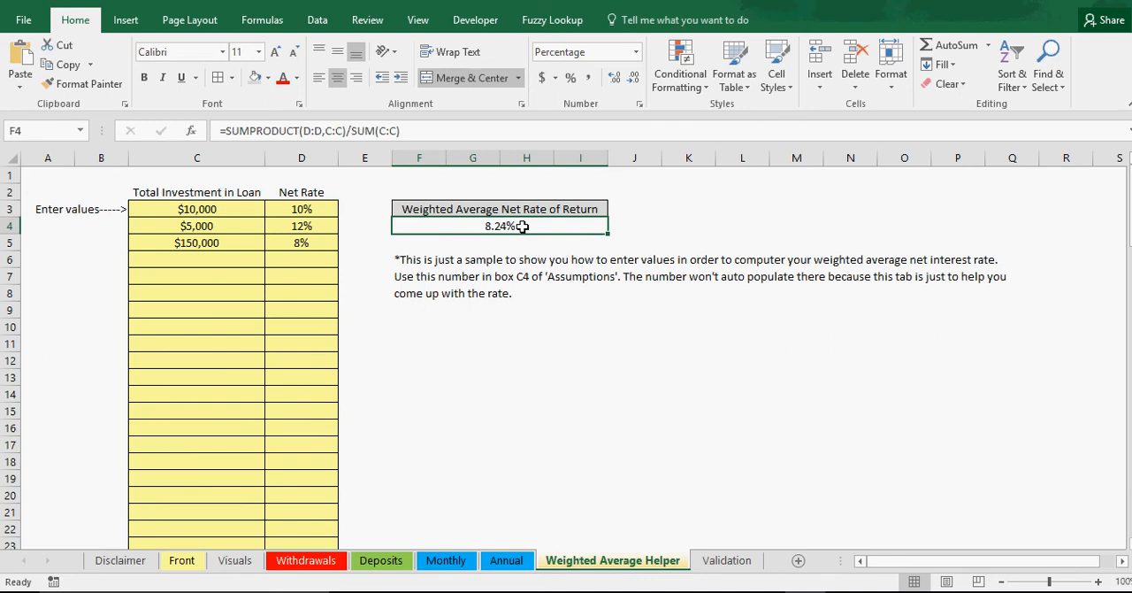
pyautogui.click(227, 226)
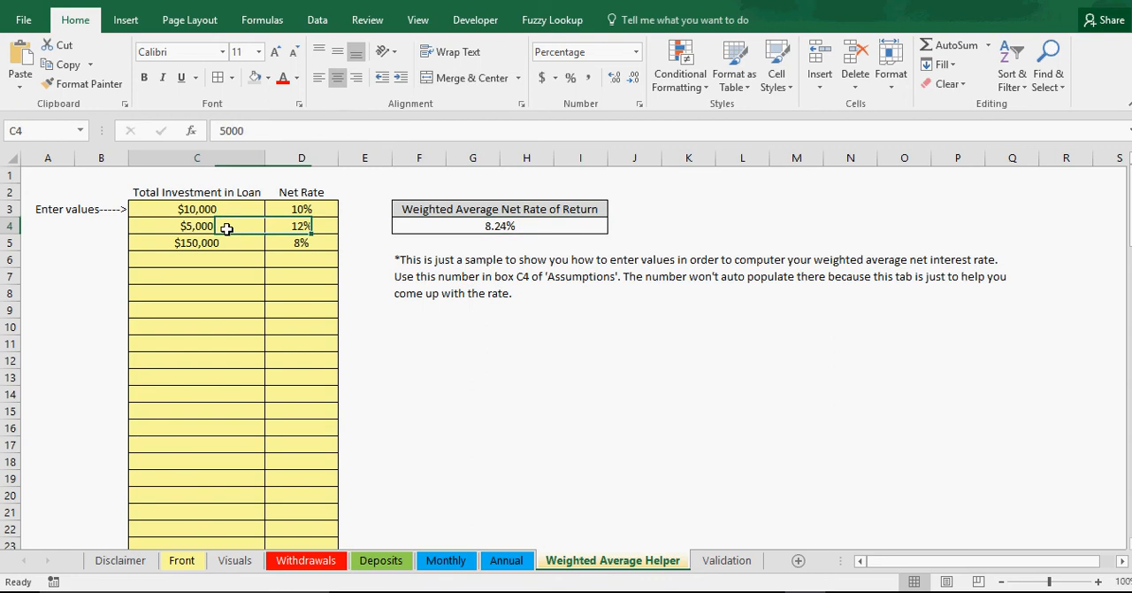
pyautogui.click(221, 257)
pyautogui.click(222, 229)
pyautogui.click(319, 287)
pyautogui.moveTo(226, 291); pyautogui.dragTo(230, 277)
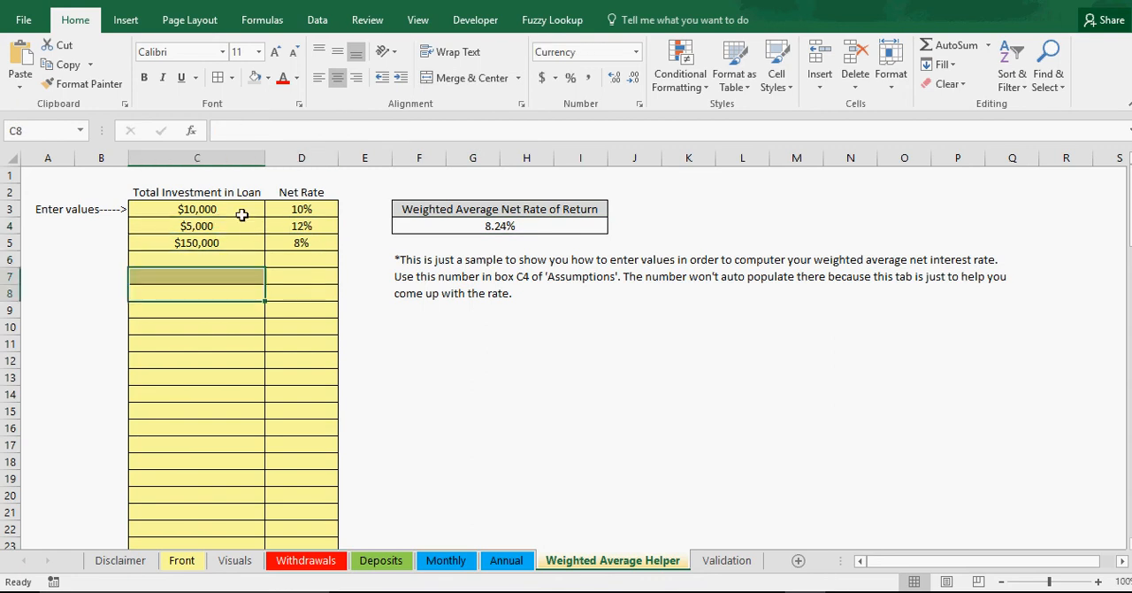
pyautogui.click(242, 213)
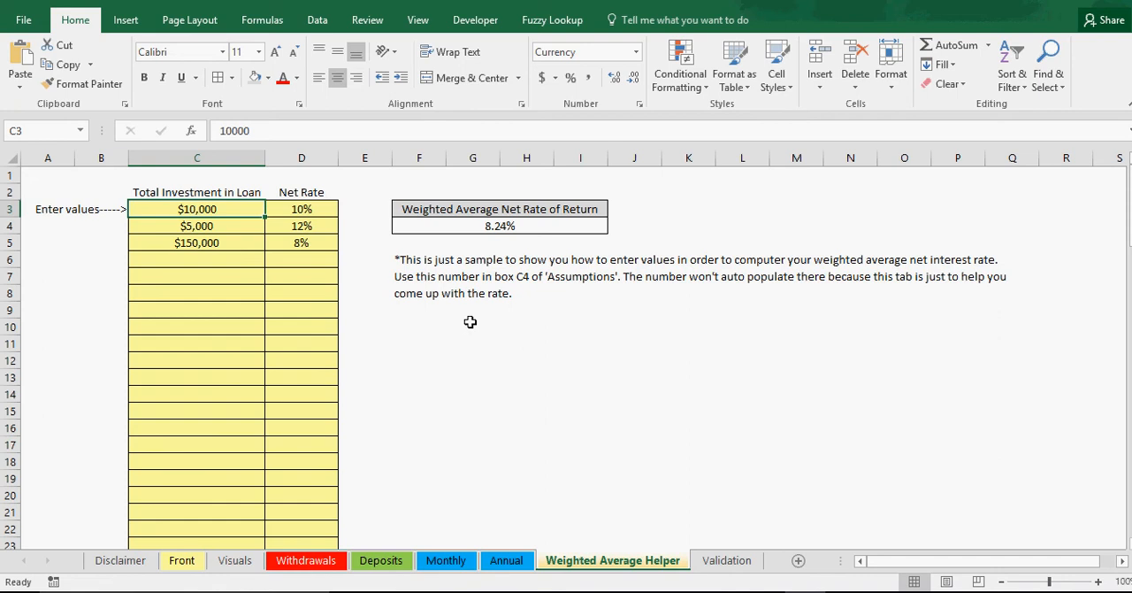
# Step: Review the average net rate, starting investment, years active, start date and cash drag assumptions on the Front sheet
pyautogui.click(184, 560)
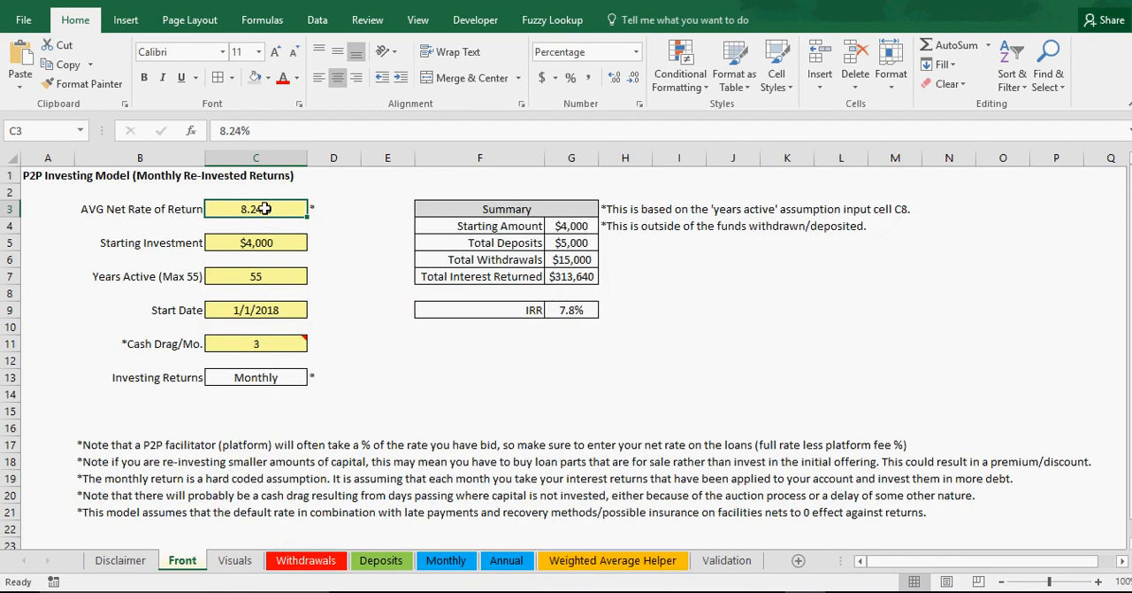
pyautogui.click(262, 246)
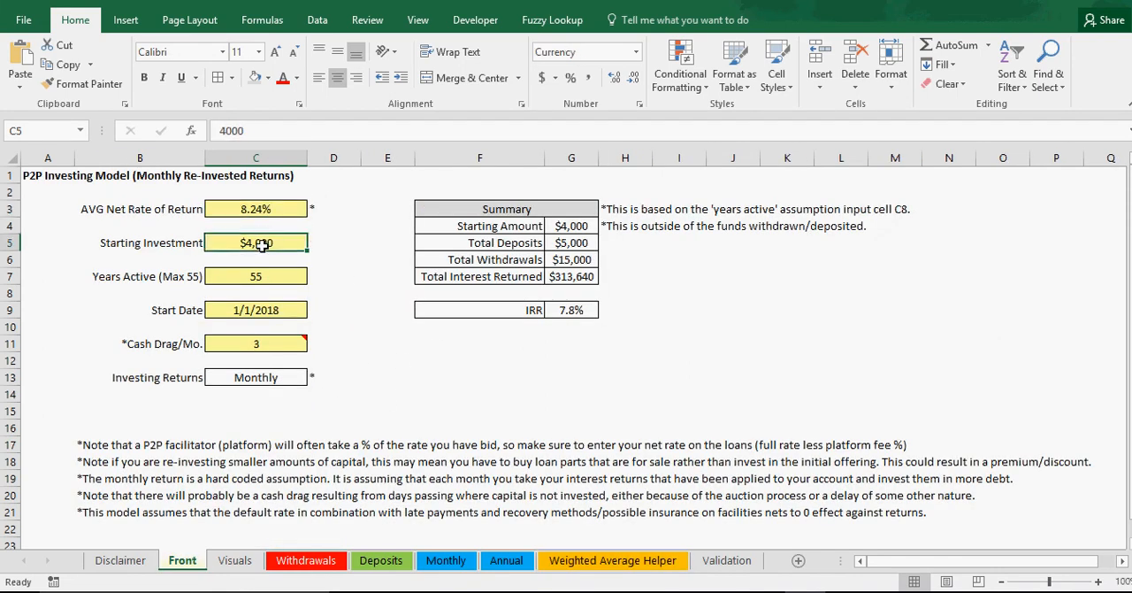
pyautogui.click(273, 280)
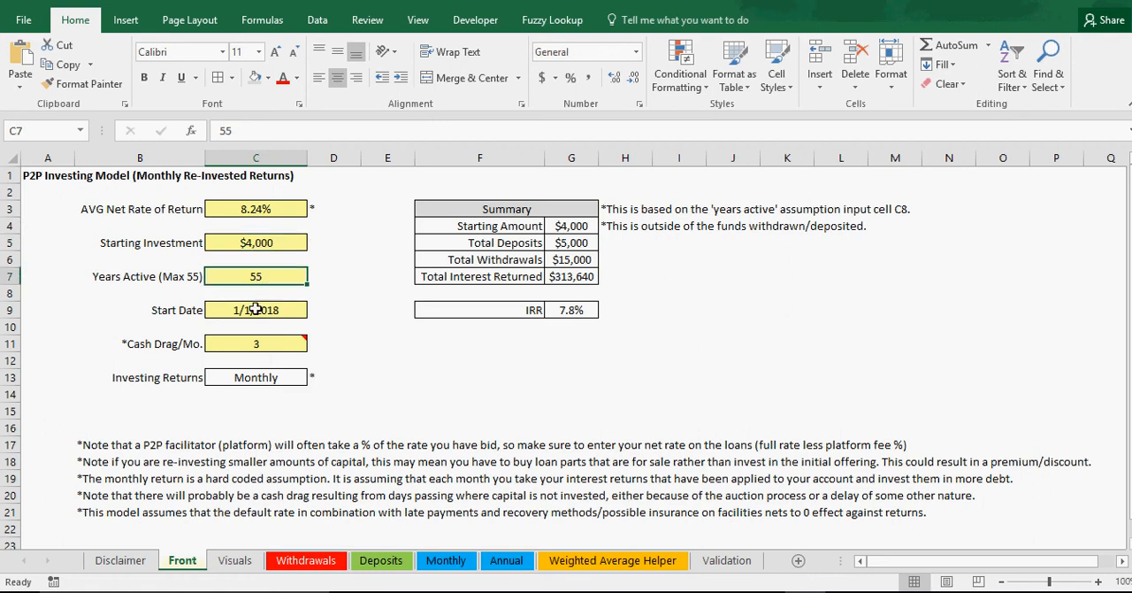
pyautogui.click(256, 310)
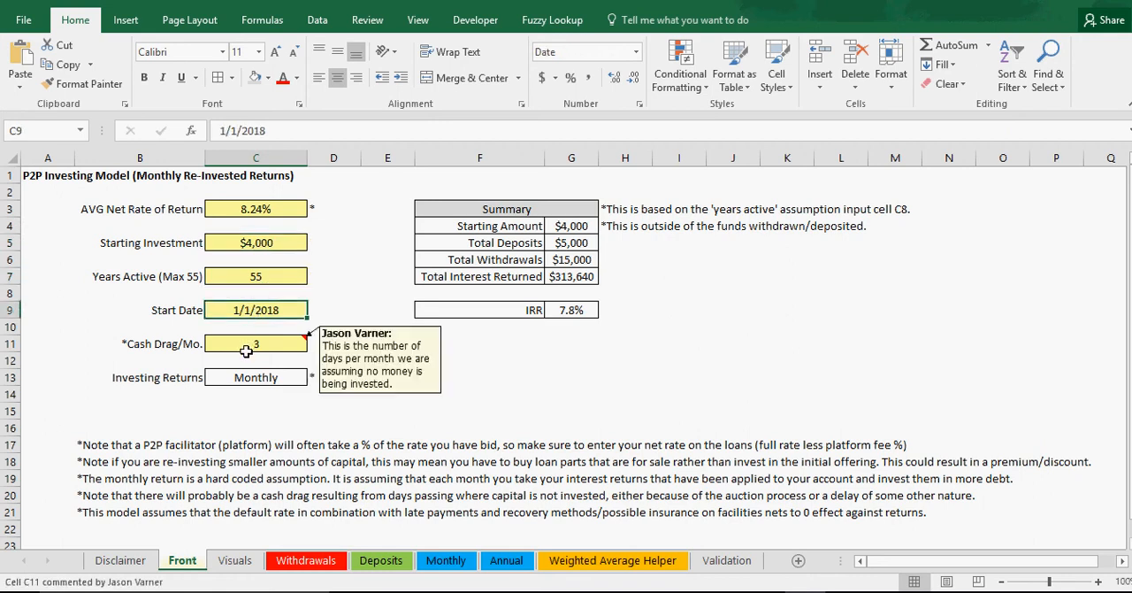
pyautogui.click(248, 351)
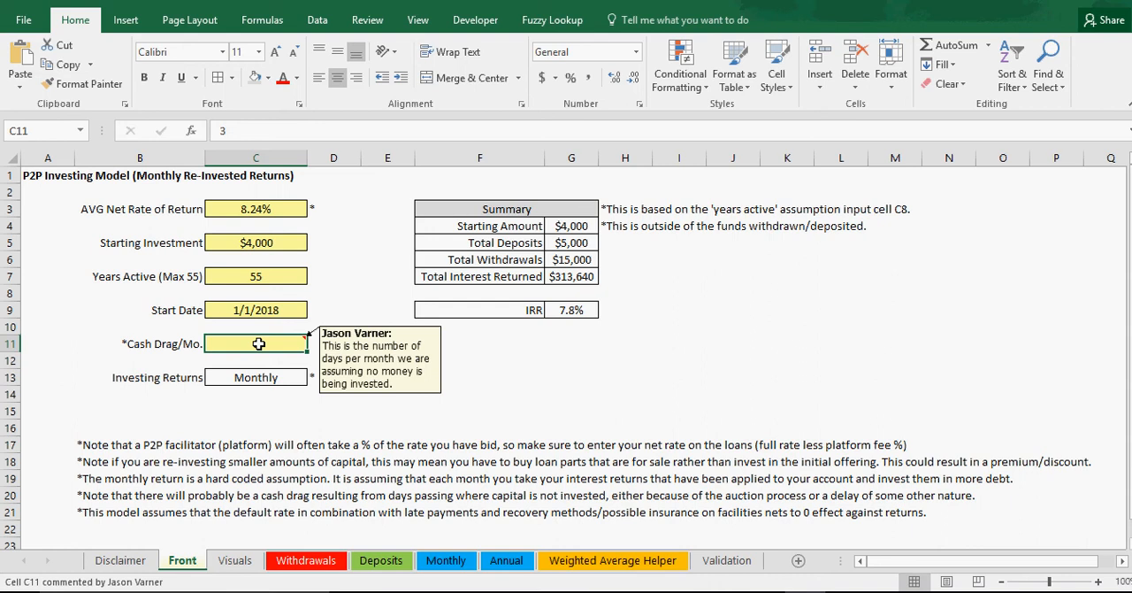
pyautogui.click(264, 206)
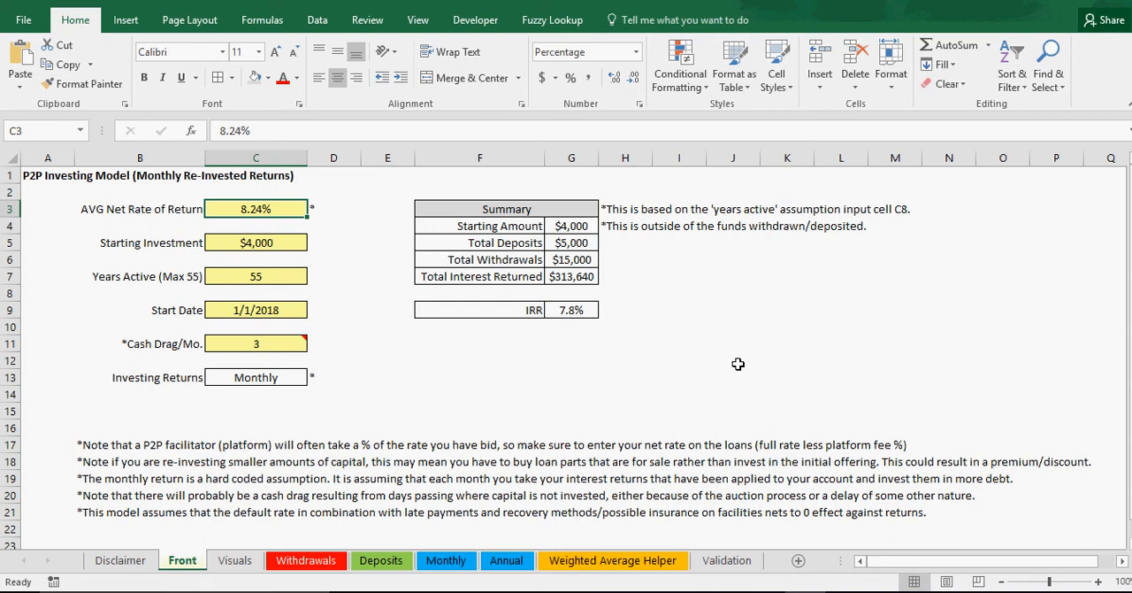
pyautogui.click(279, 345)
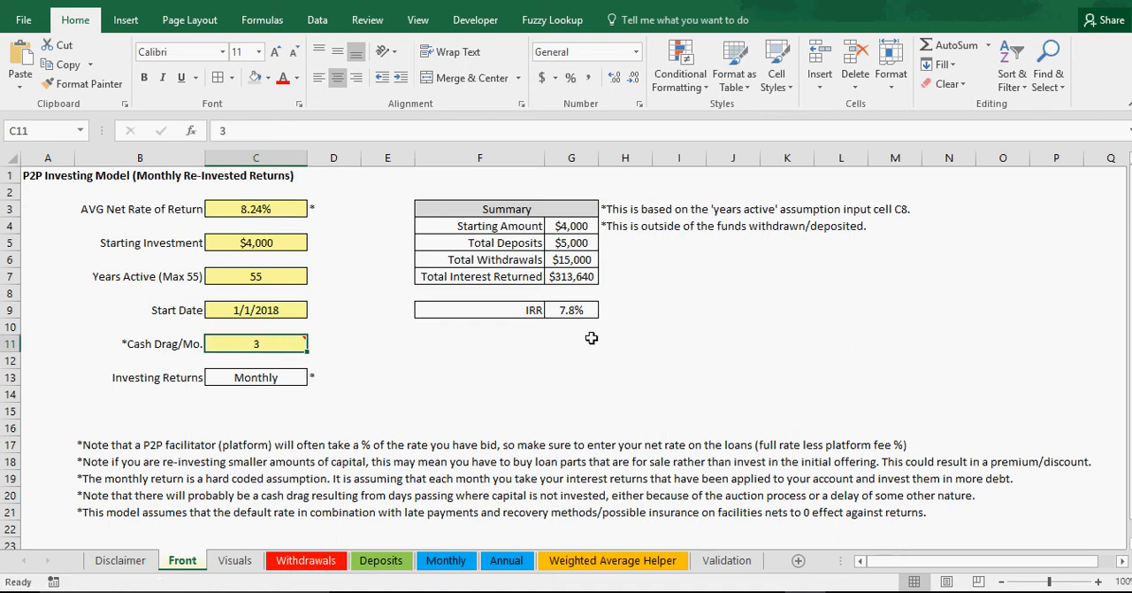
# Step: Shade the Total Interest Returned row of the Summary table gray and give it a double bottom border
pyautogui.moveTo(513, 279); pyautogui.dragTo(583, 278)
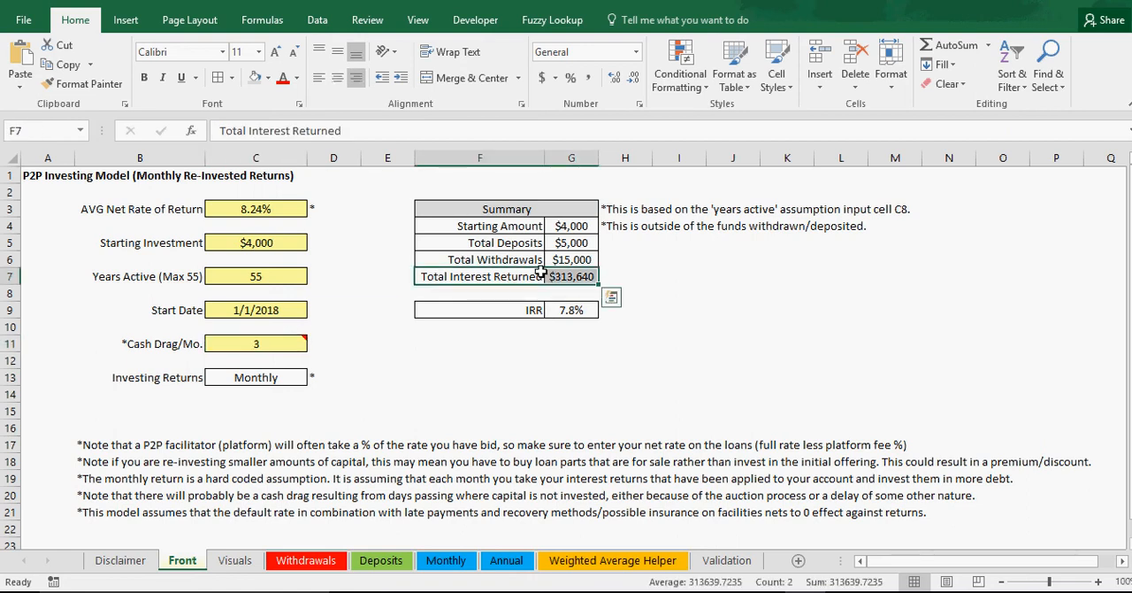
pyautogui.click(231, 77)
pyautogui.click(271, 348)
# Step: Set Cash Drag/Mo. to 5 and check its effect on Total Interest Returned and IRR
pyautogui.click(270, 348)
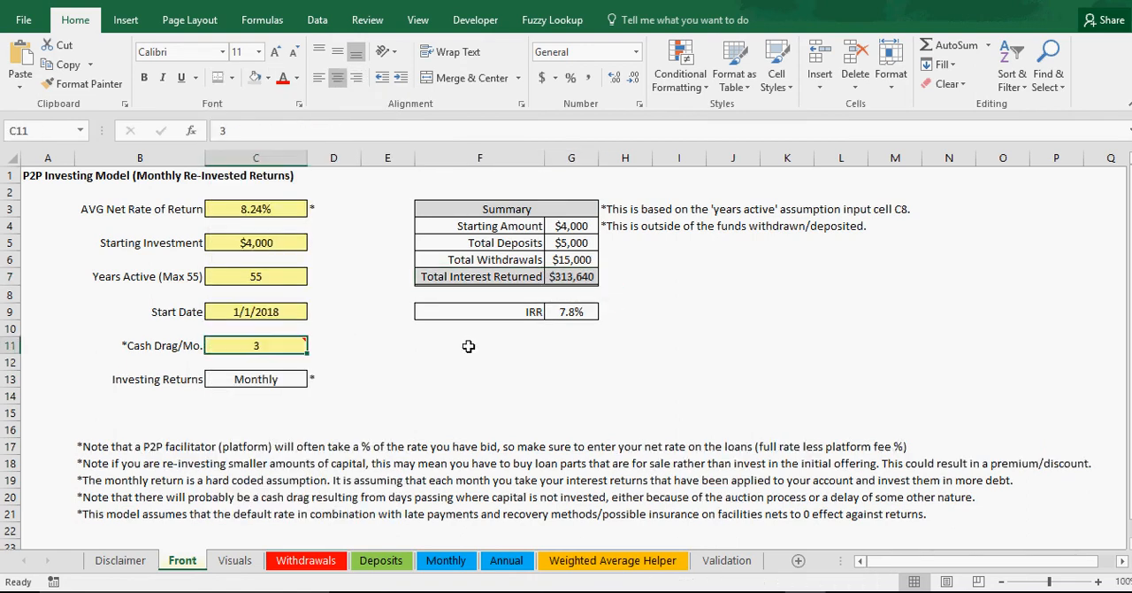
pyautogui.write('5')
pyautogui.press('Return')
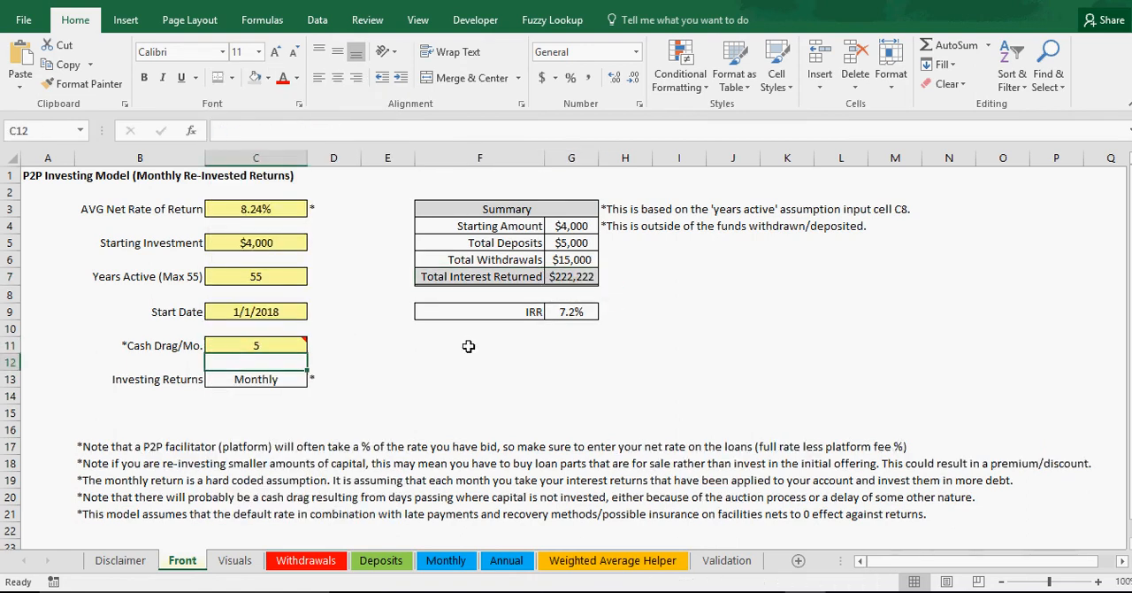
pyautogui.click(577, 278)
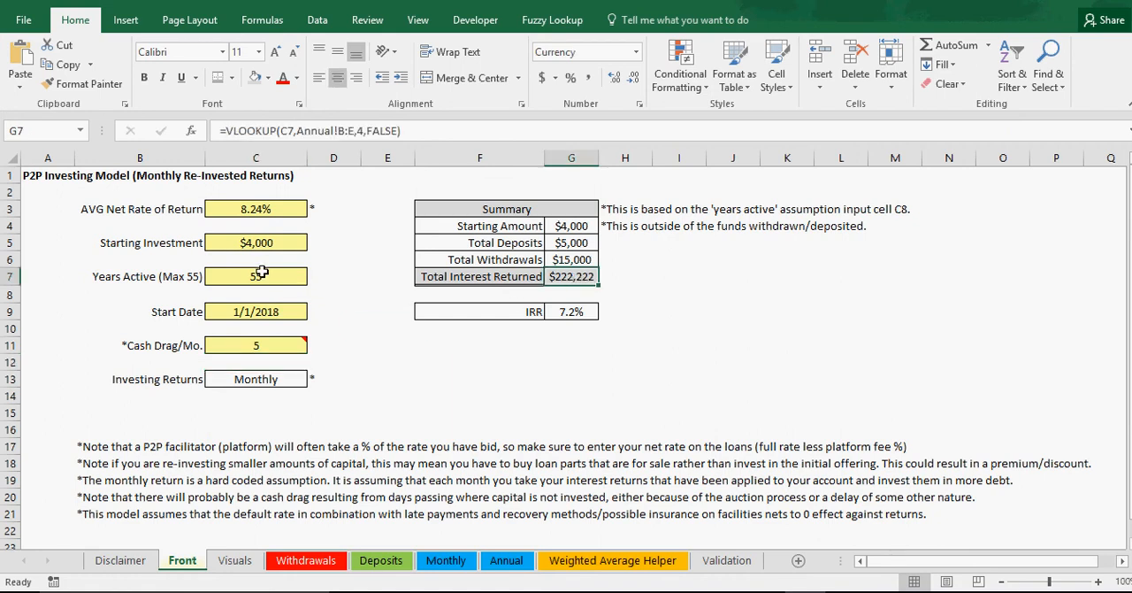
pyautogui.click(560, 310)
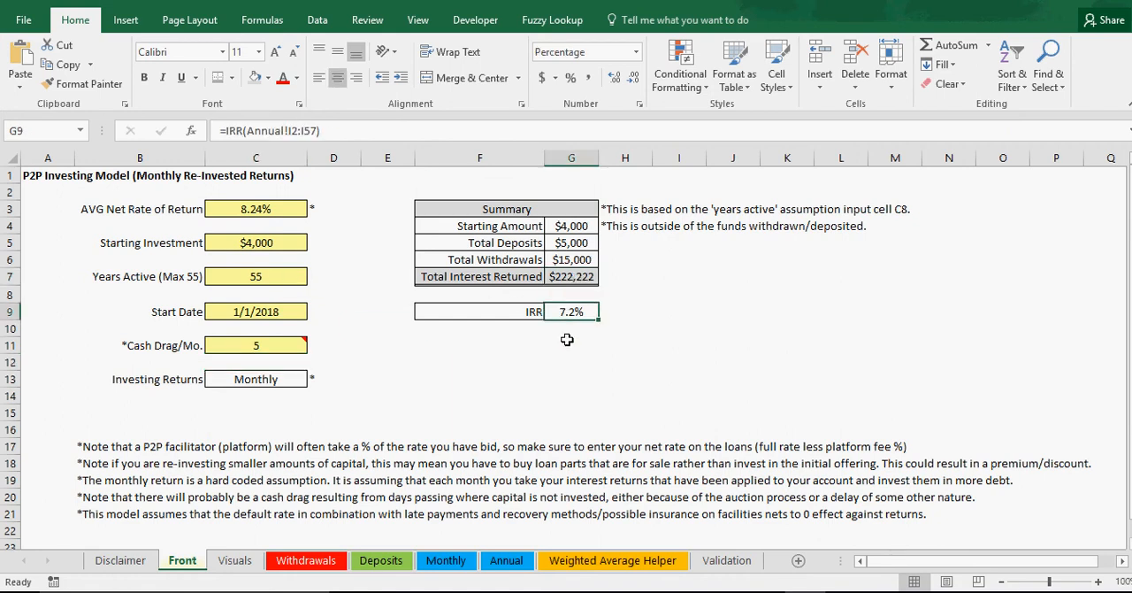
# Step: Set Cash Drag/Mo. to 1 and check its effect on Total Interest Returned
pyautogui.click(257, 347)
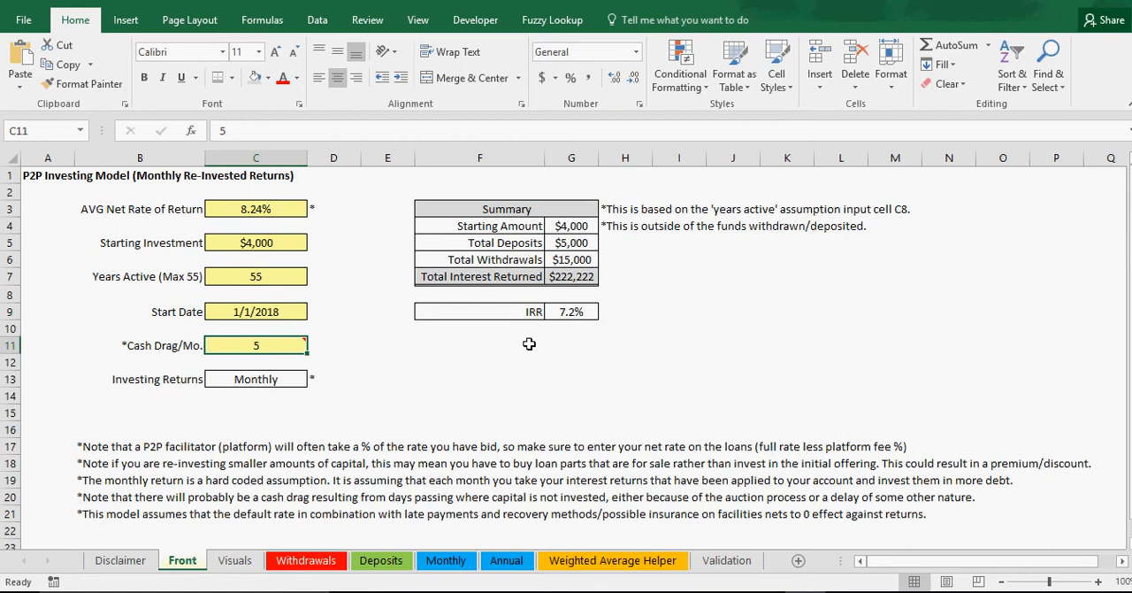
pyautogui.write('1')
pyautogui.press('Return')
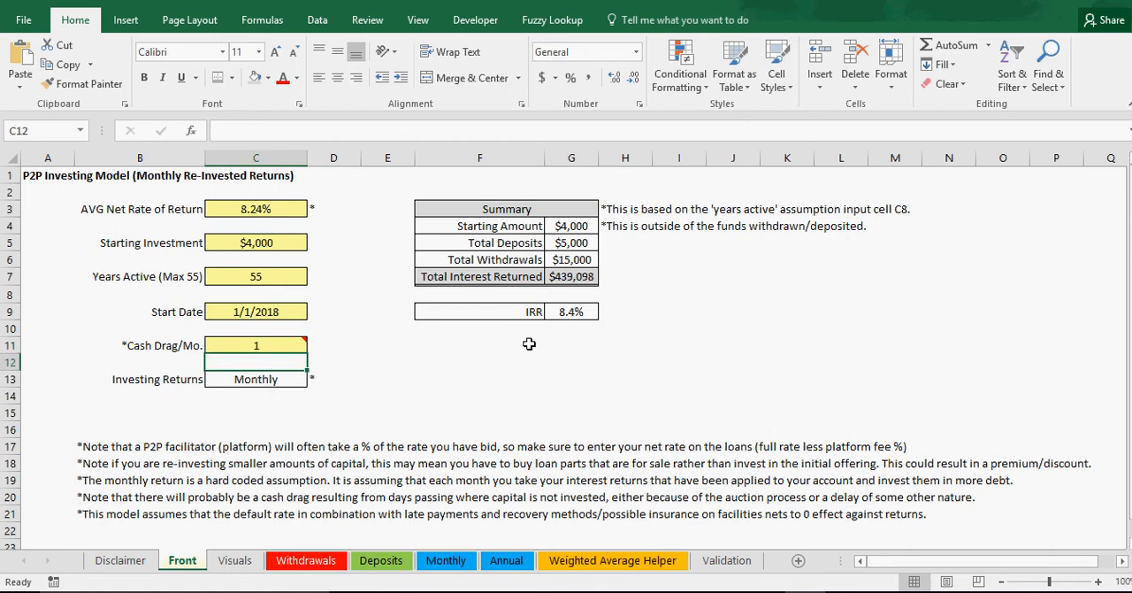
pyautogui.click(574, 275)
# Step: Set Cash Drag/Mo. back to 3
pyautogui.click(269, 339)
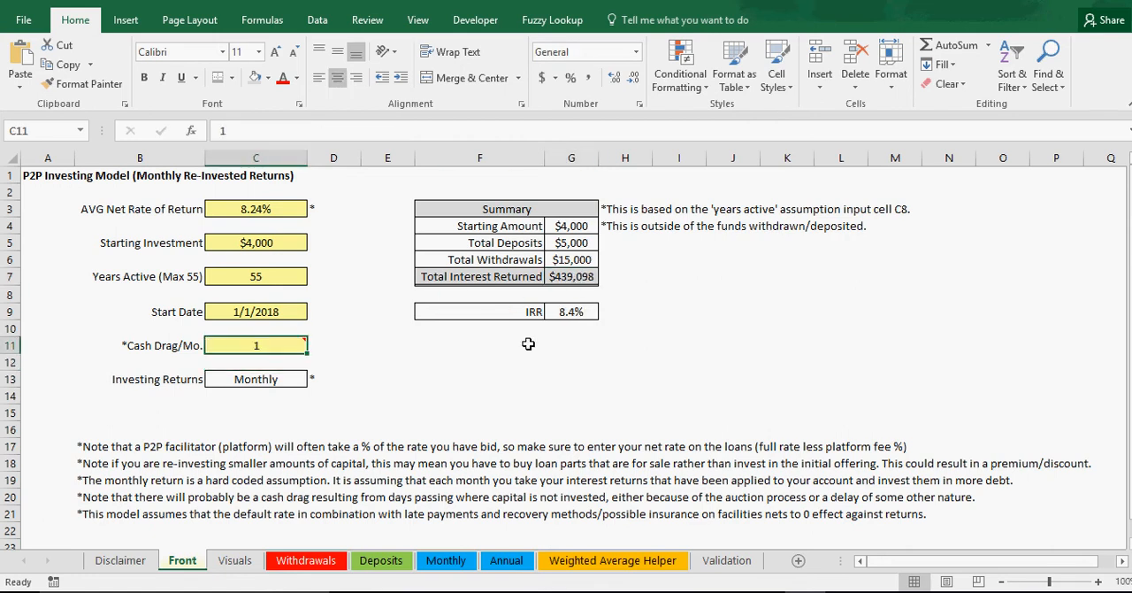
pyautogui.write('3')
pyautogui.press('Return')
pyautogui.click(269, 344)
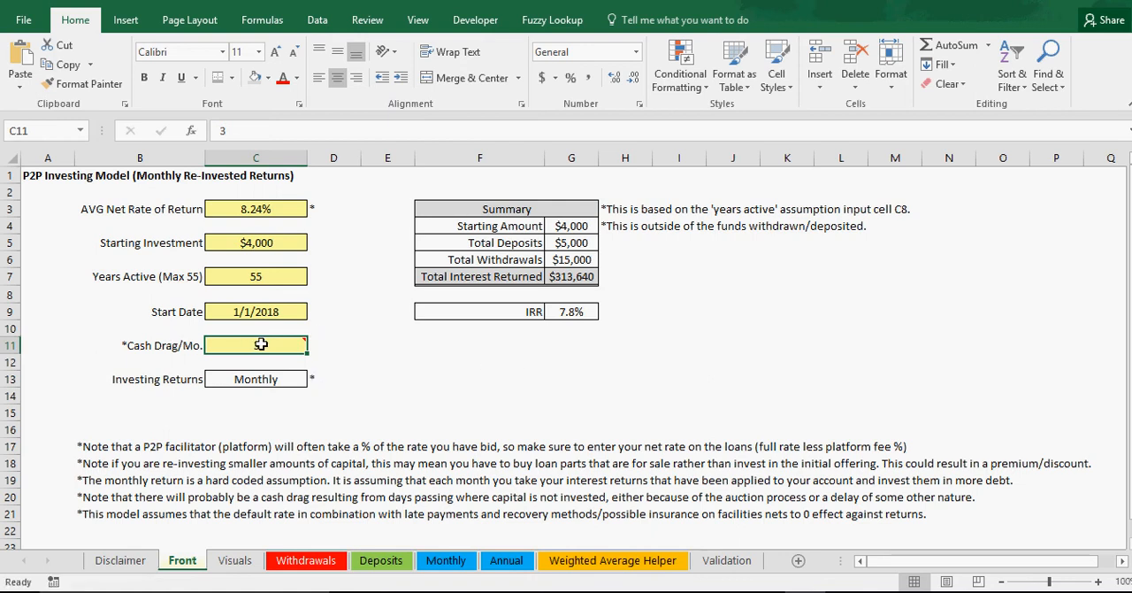
# Step: Set the Starting Investment to $250,000 and widen column G to fit the larger summary amounts
pyautogui.moveTo(261, 344)
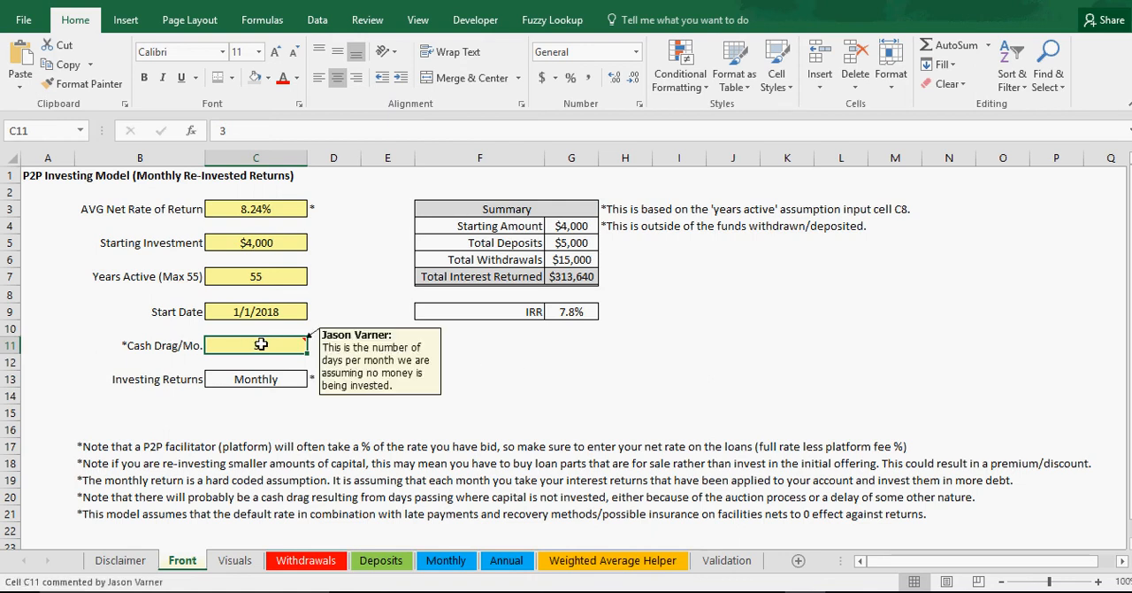
pyautogui.click(259, 242)
pyautogui.write('2')
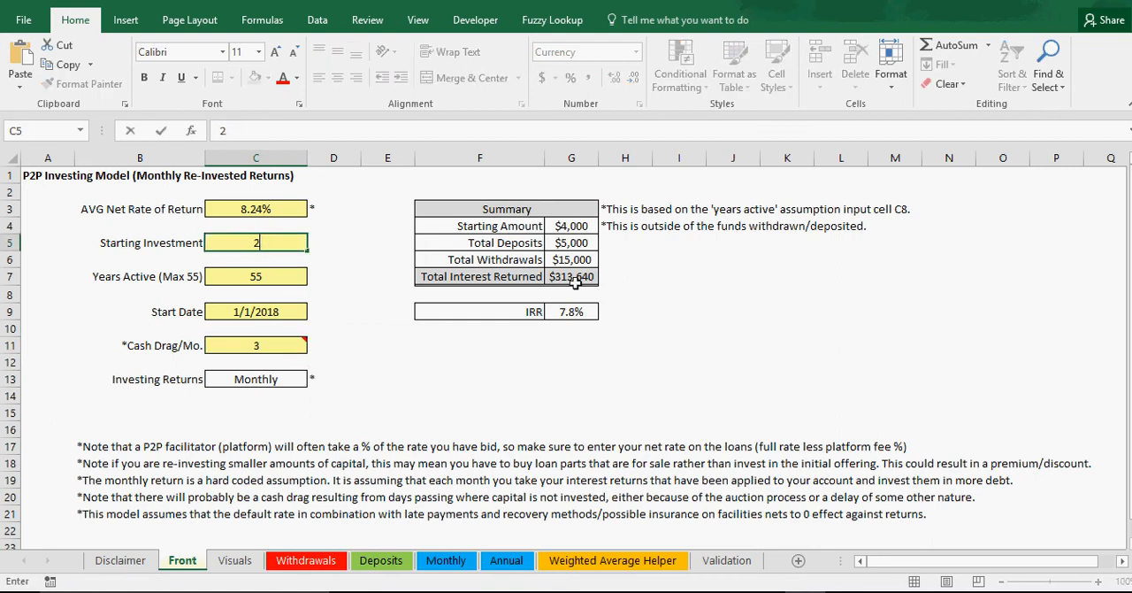
pyautogui.write('50,000000')
pyautogui.press('Return')
pyautogui.moveTo(601, 158); pyautogui.dragTo(619, 158)
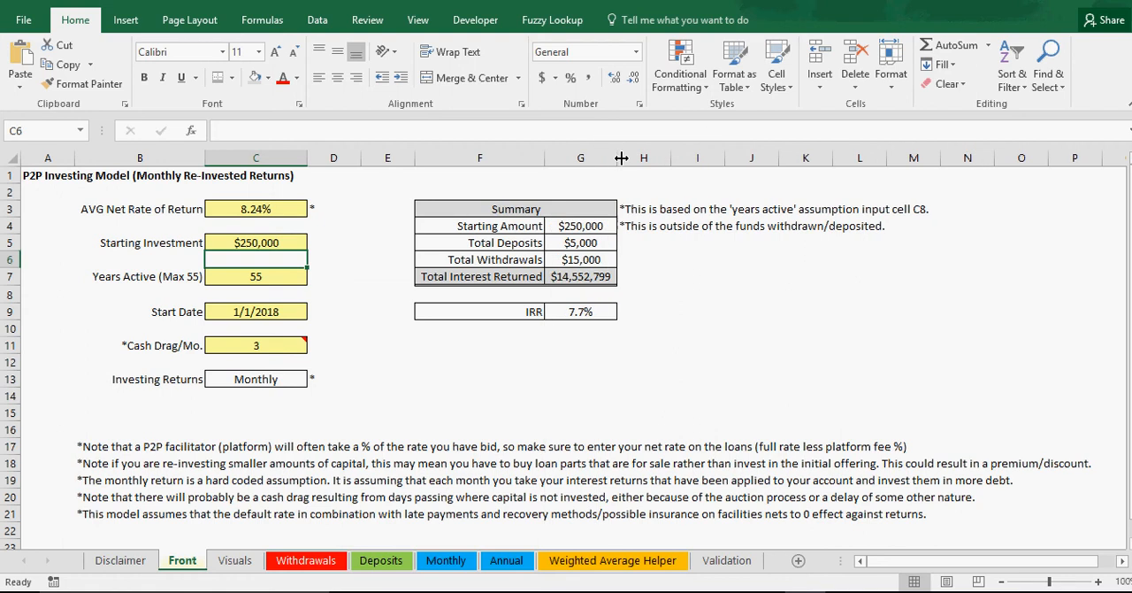
pyautogui.click(550, 397)
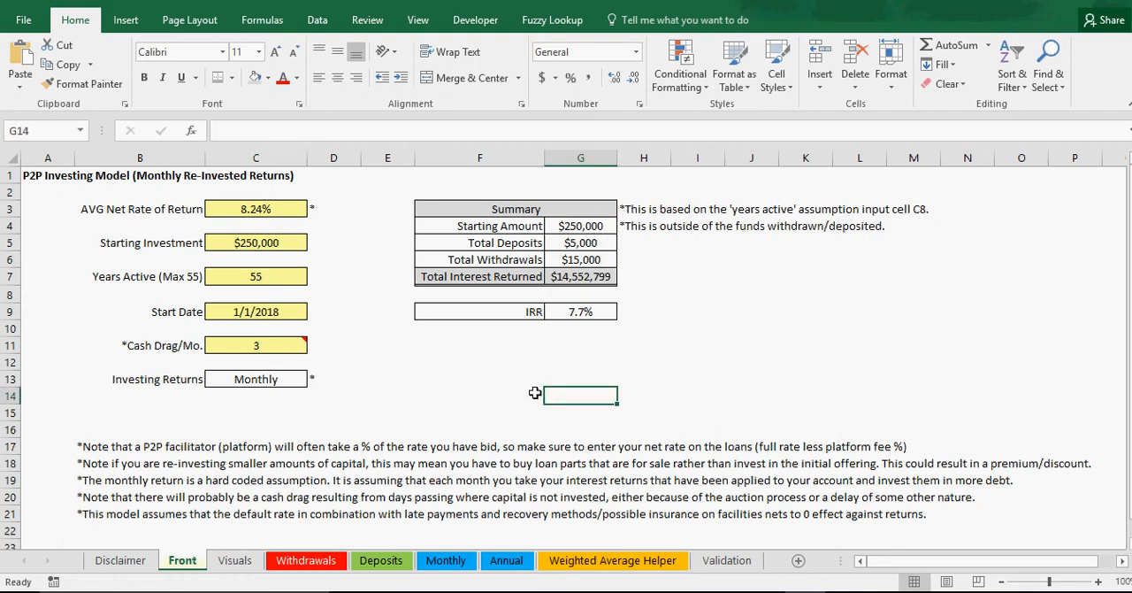
# Step: Set Years Active to 10
pyautogui.click(263, 276)
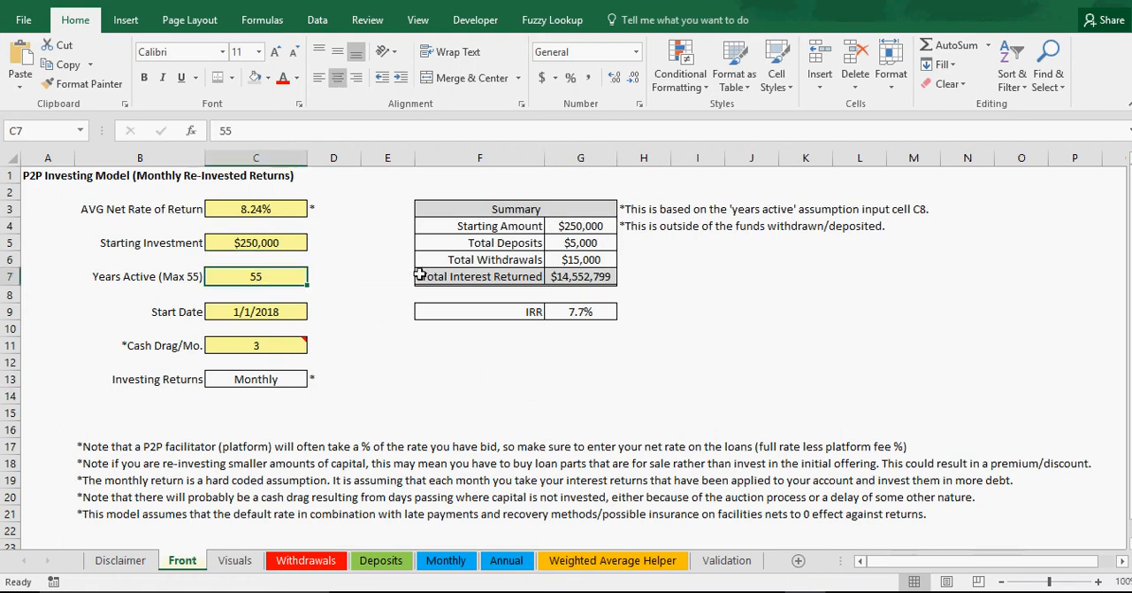
pyautogui.write('10')
pyautogui.press('Return')
pyautogui.click(479, 345)
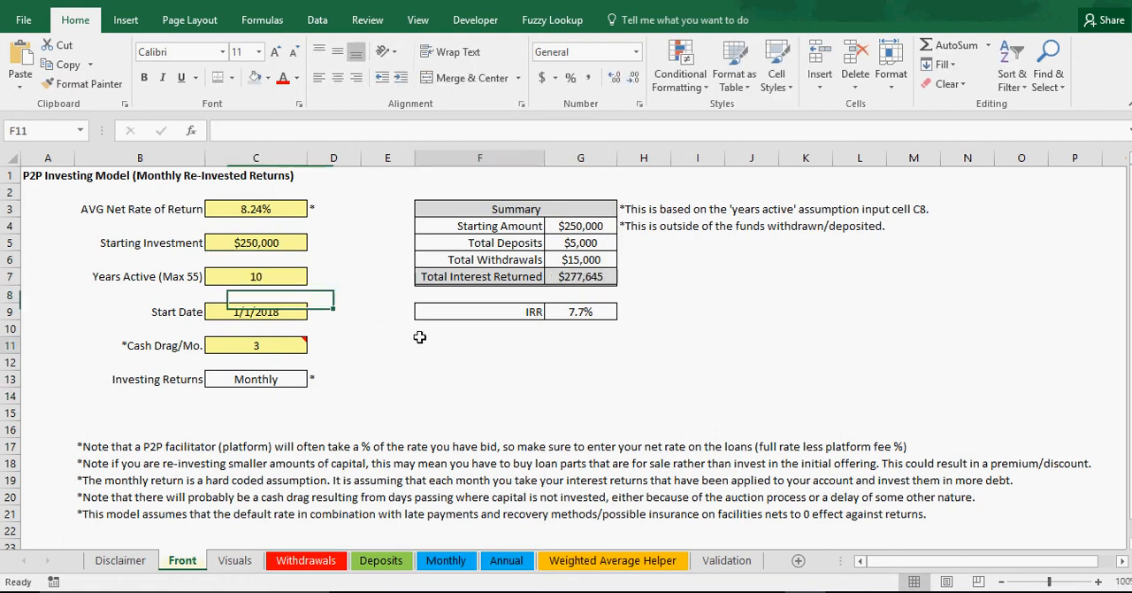
# Step: Examine the Summary figures for starting amount, total deposits, total withdrawals, total interest returned and IRR
pyautogui.click(264, 280)
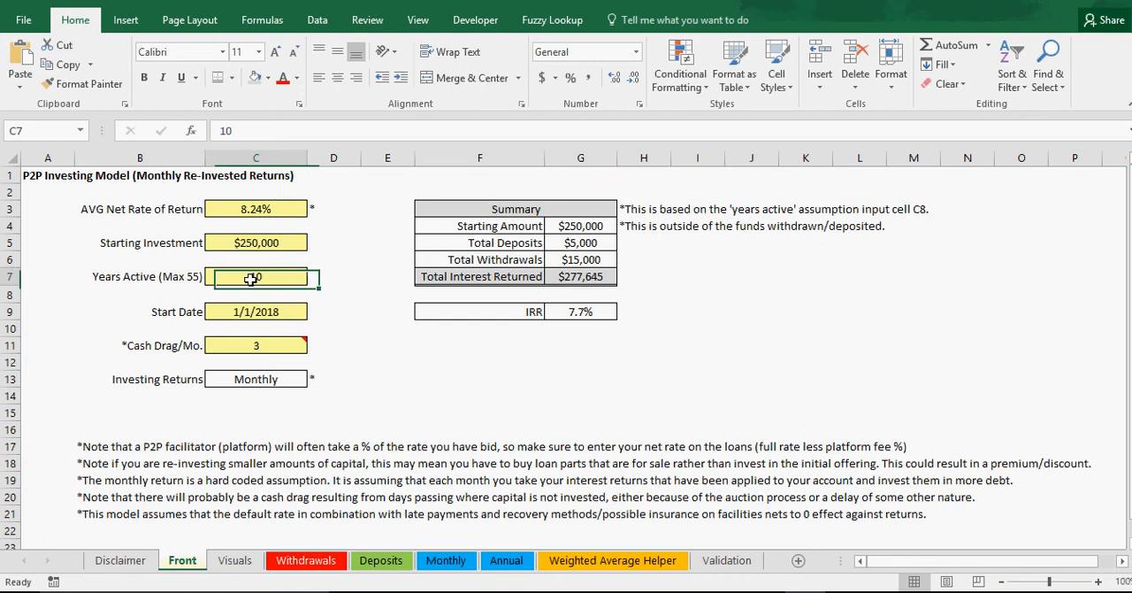
pyautogui.click(589, 277)
pyautogui.click(579, 310)
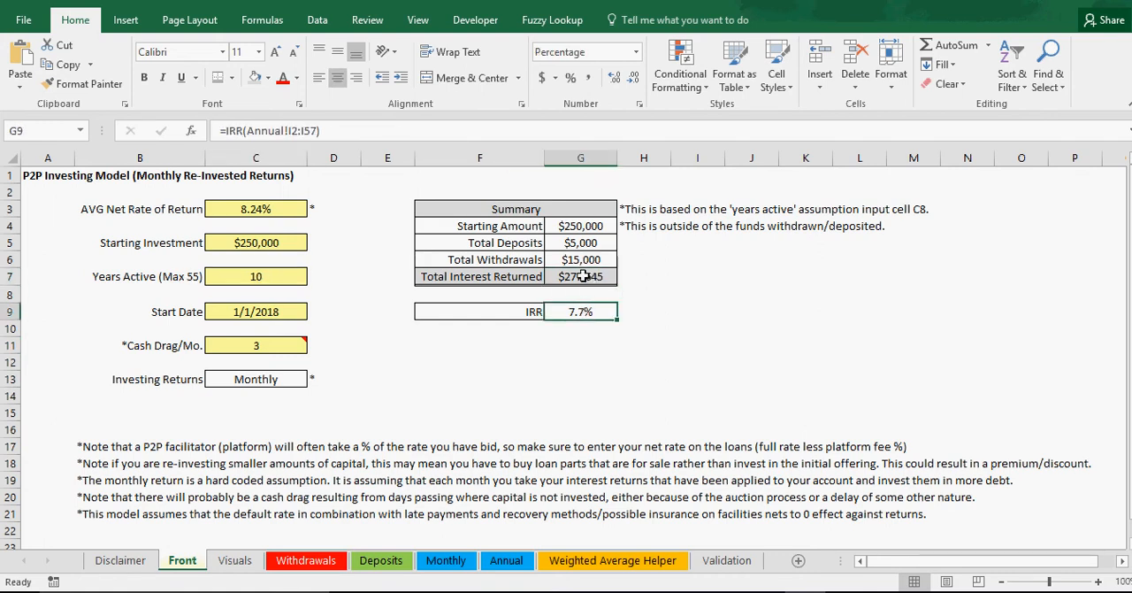
pyautogui.click(577, 241)
pyautogui.click(576, 260)
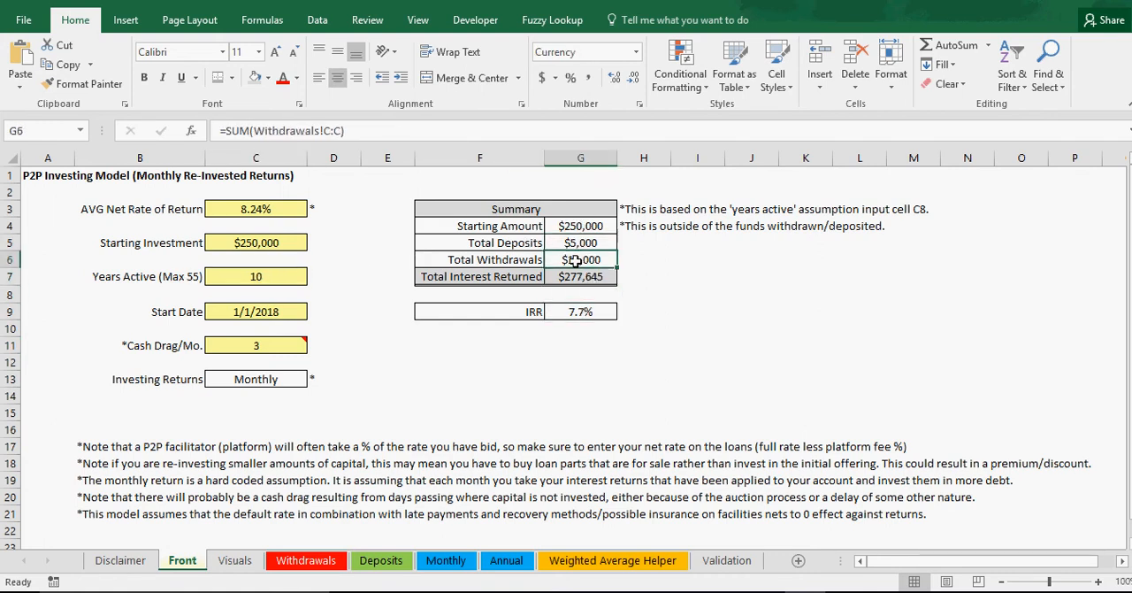
pyautogui.click(584, 226)
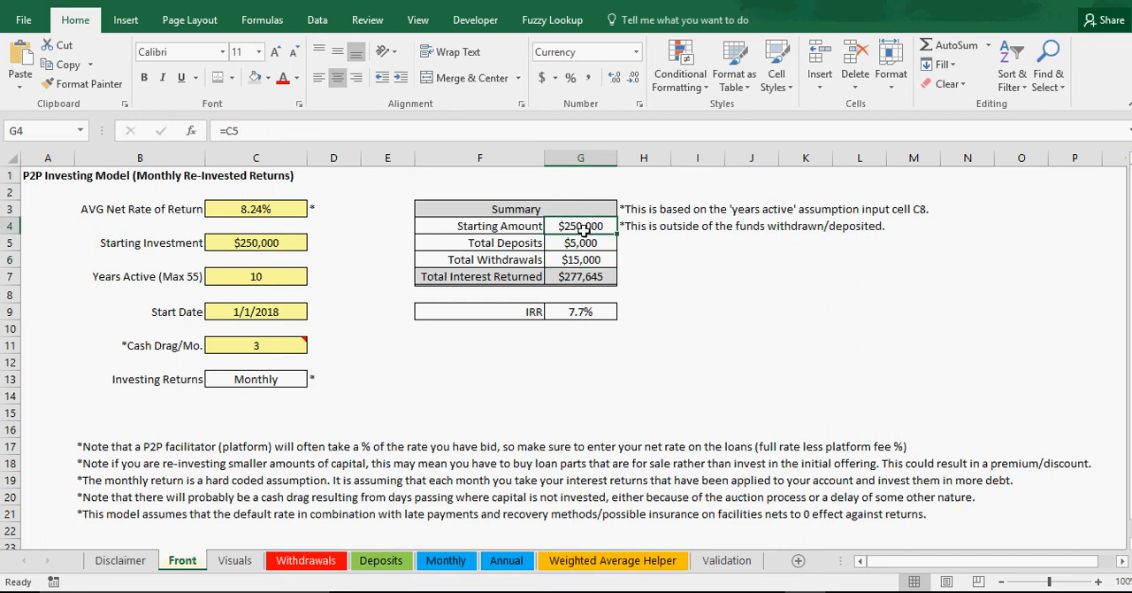
pyautogui.click(579, 242)
pyautogui.click(536, 245)
pyautogui.click(524, 260)
pyautogui.click(566, 261)
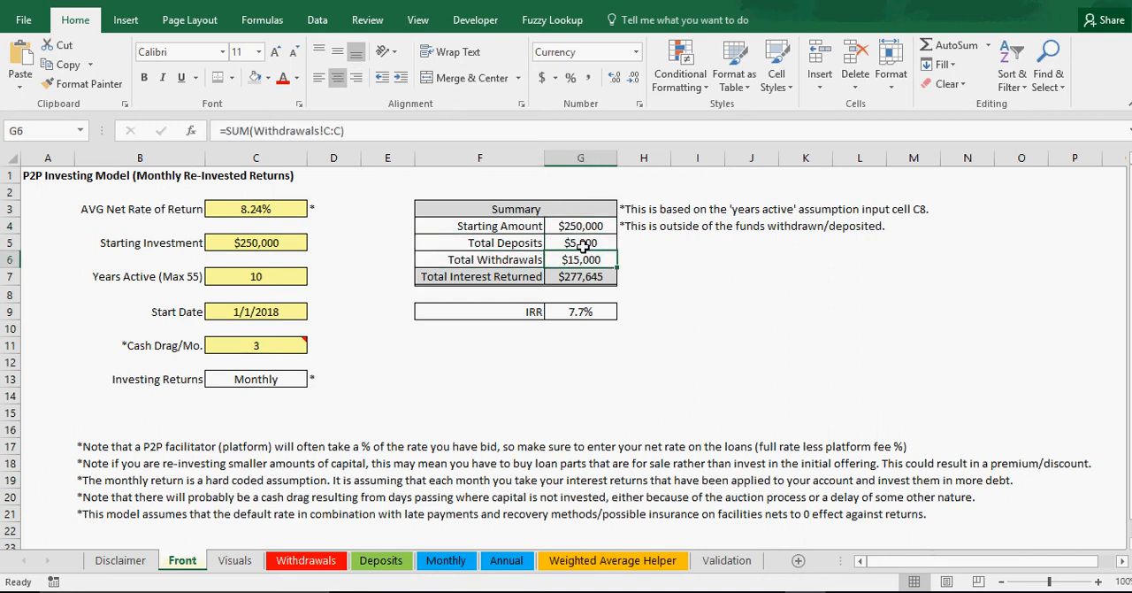
pyautogui.click(583, 247)
pyautogui.click(578, 310)
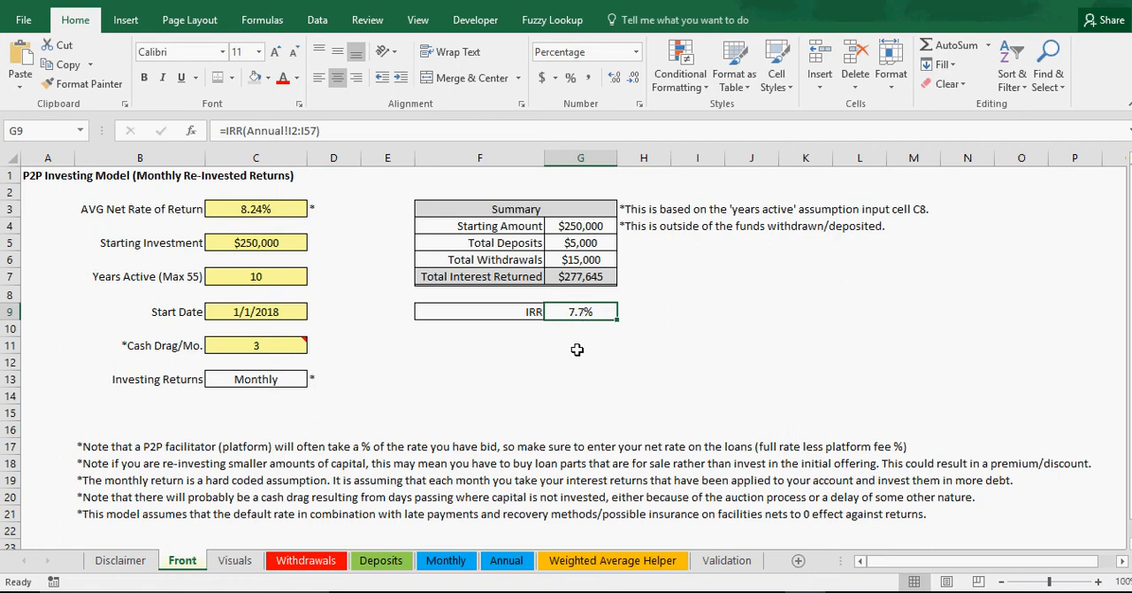
pyautogui.click(577, 347)
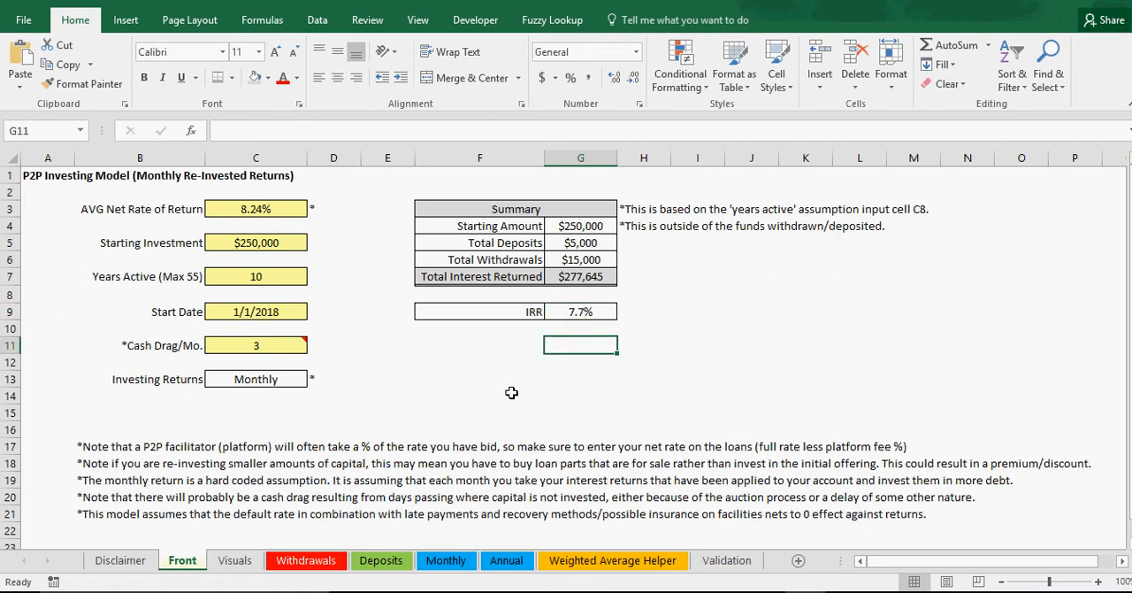
# Step: Go back over the net rate, starting investment, years active and Investing Returns assumptions
pyautogui.click(256, 210)
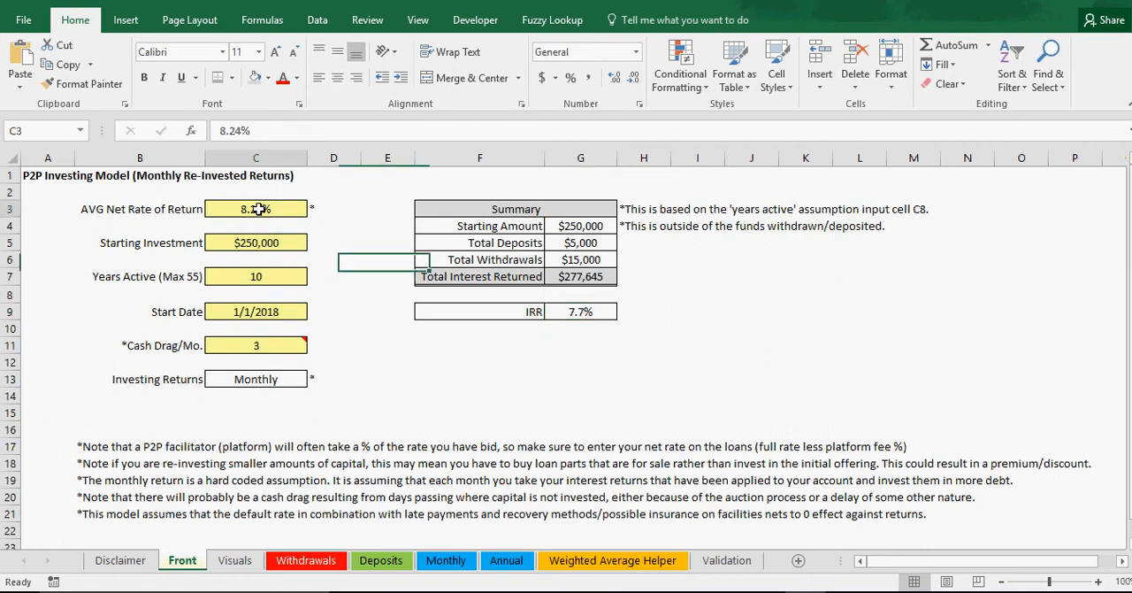
pyautogui.click(256, 243)
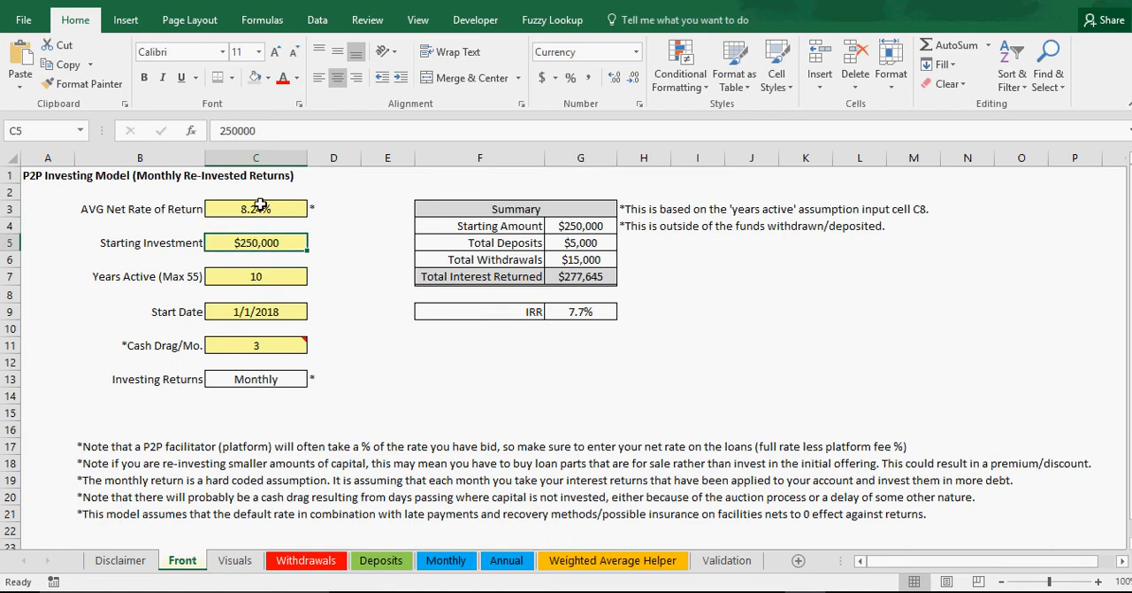
pyautogui.click(259, 204)
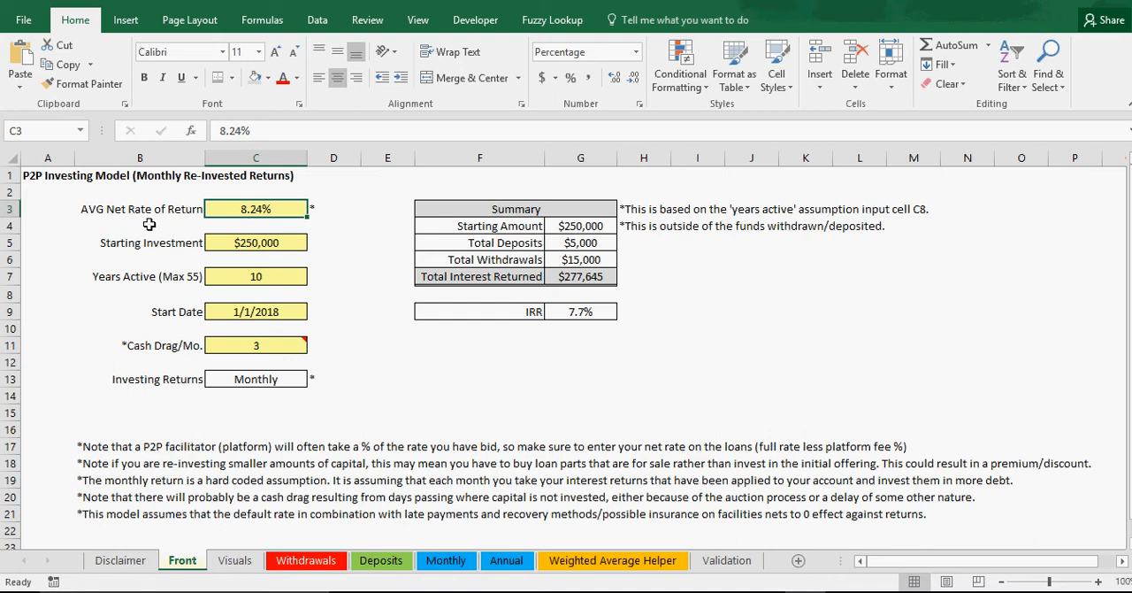
pyautogui.click(264, 277)
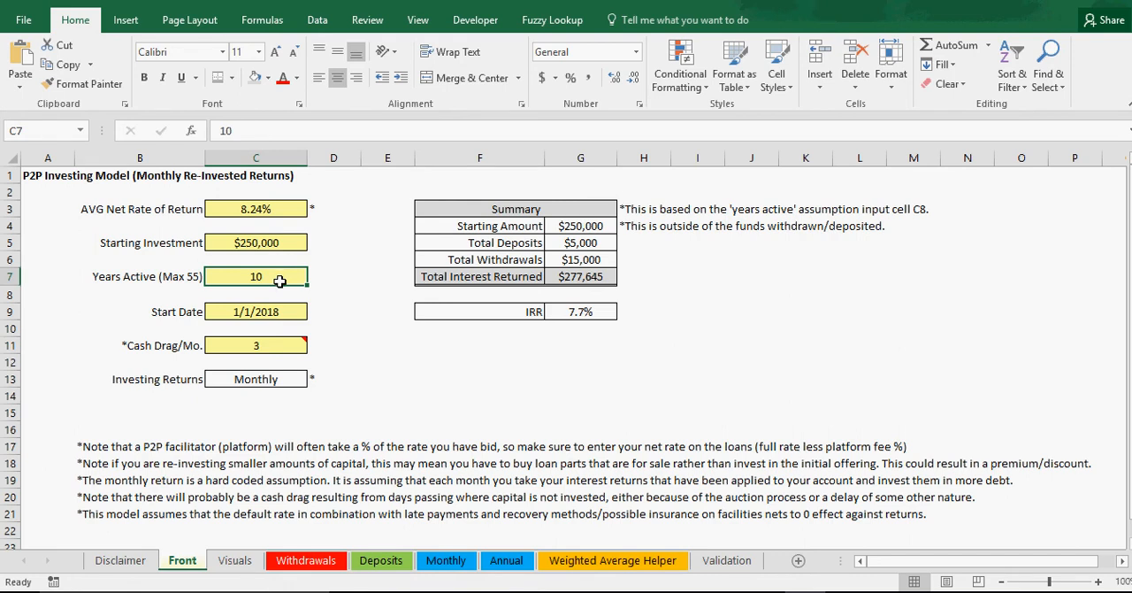
pyautogui.click(267, 378)
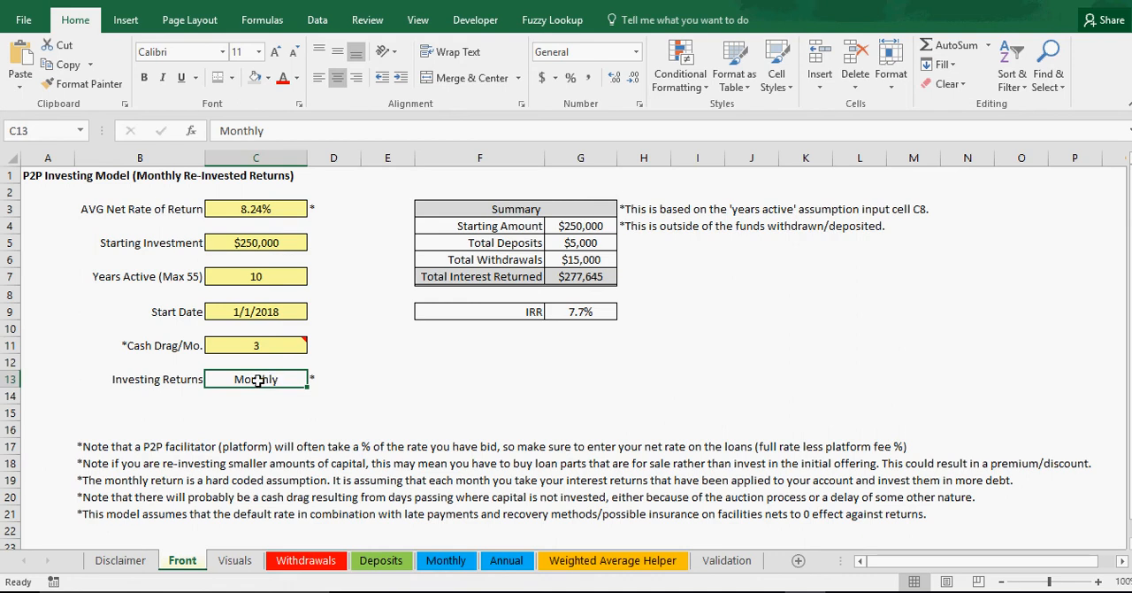
# Step: View the annual interest and ROI chart on the Visuals sheet and open the Withdrawals sheet
pyautogui.click(225, 563)
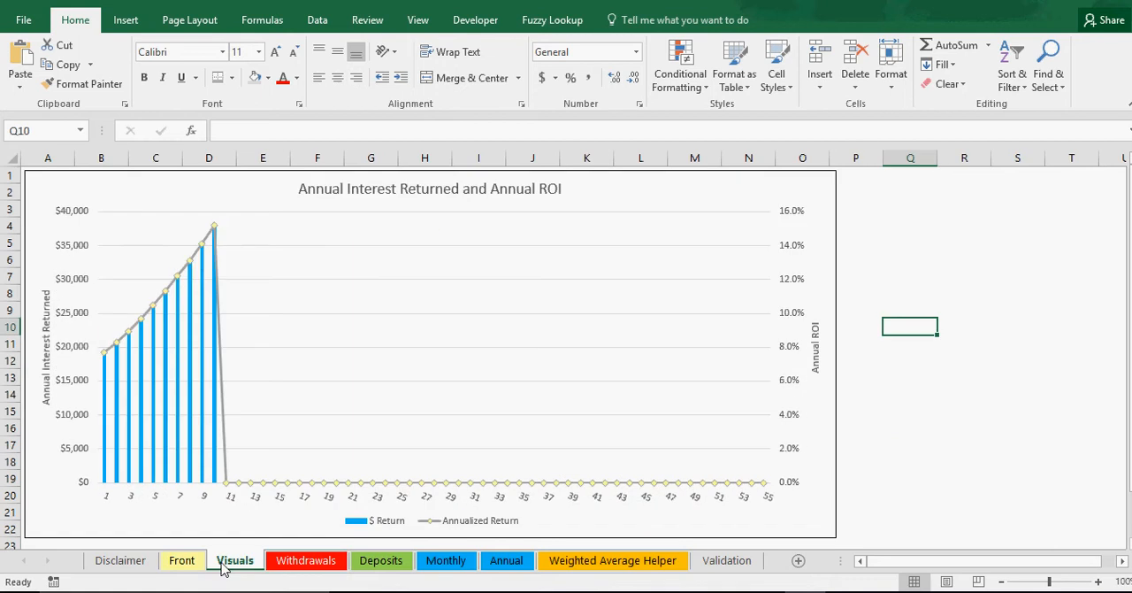
pyautogui.click(310, 563)
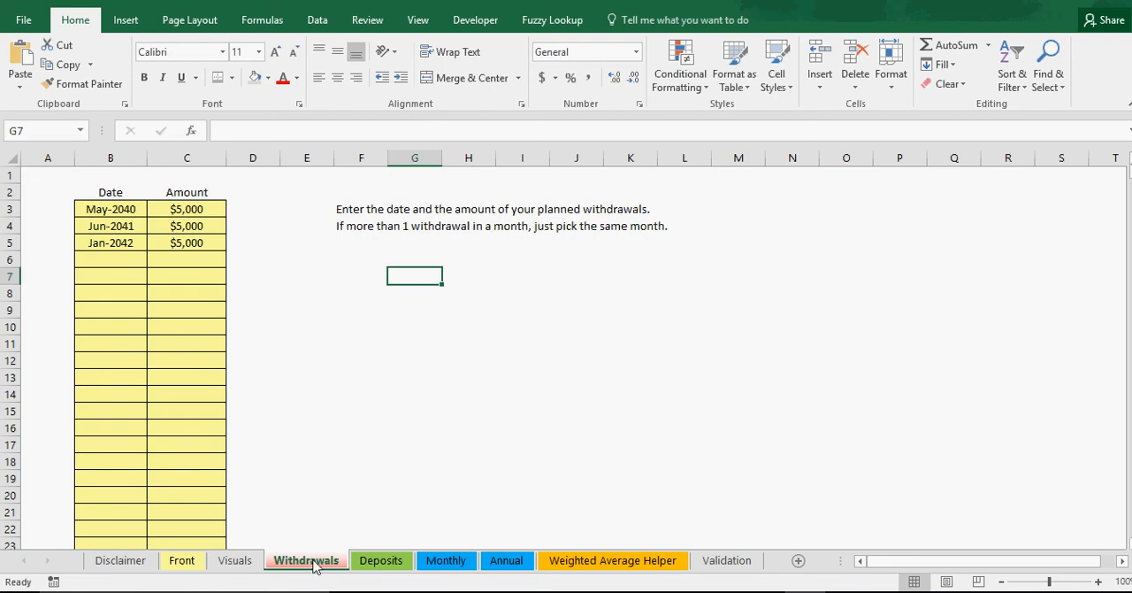
# Step: Look over the planned withdrawal amounts and the month choices offered for the first withdrawal date
pyautogui.click(200, 209)
pyautogui.click(194, 243)
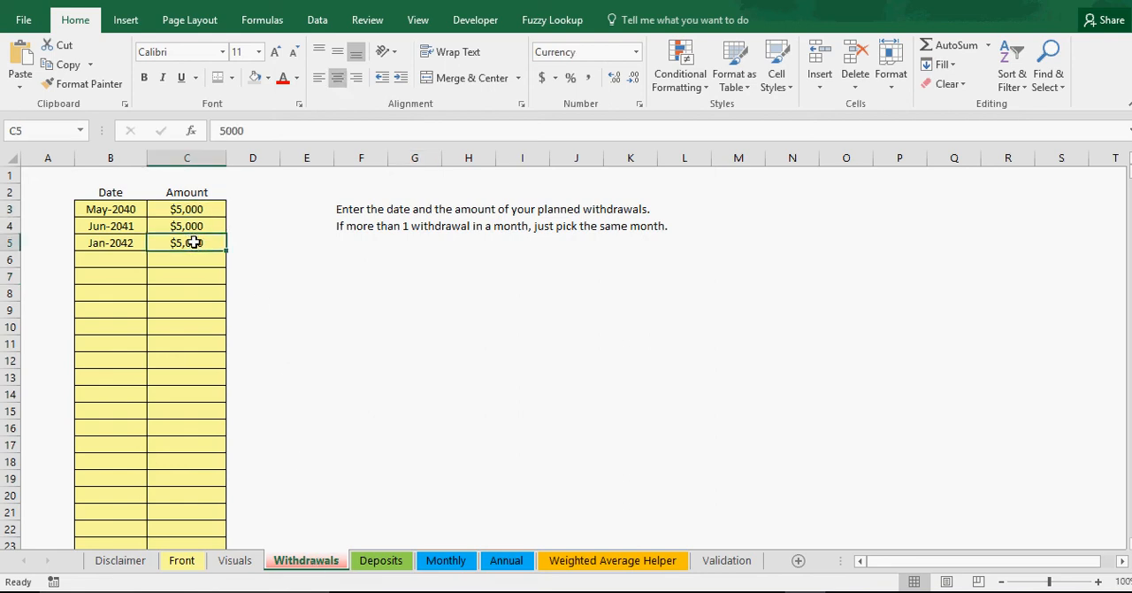
pyautogui.click(194, 225)
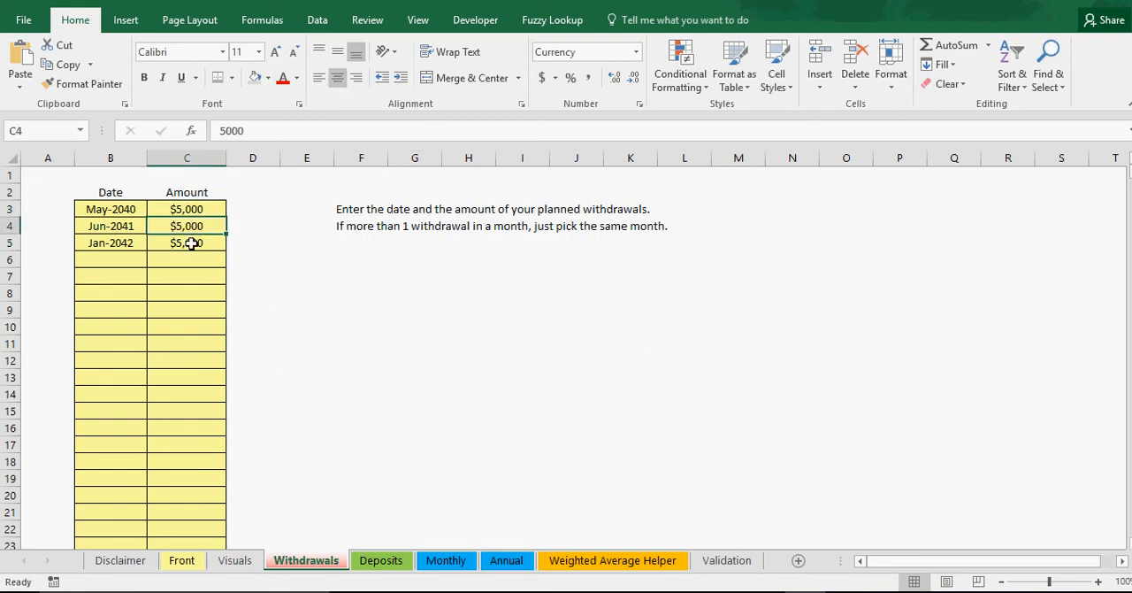
pyautogui.click(112, 209)
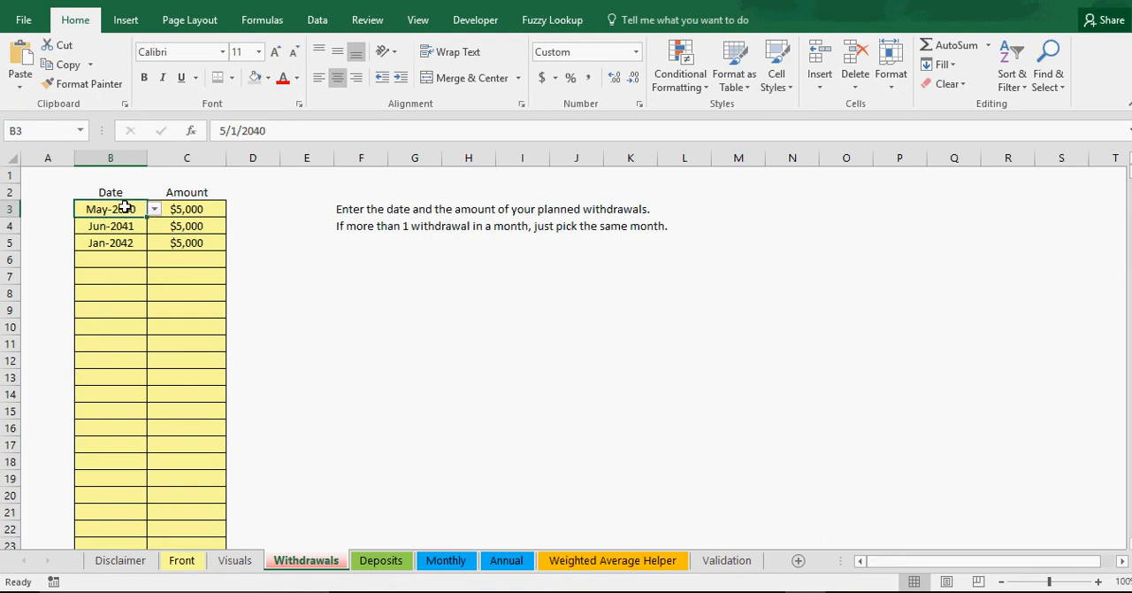
pyautogui.click(154, 209)
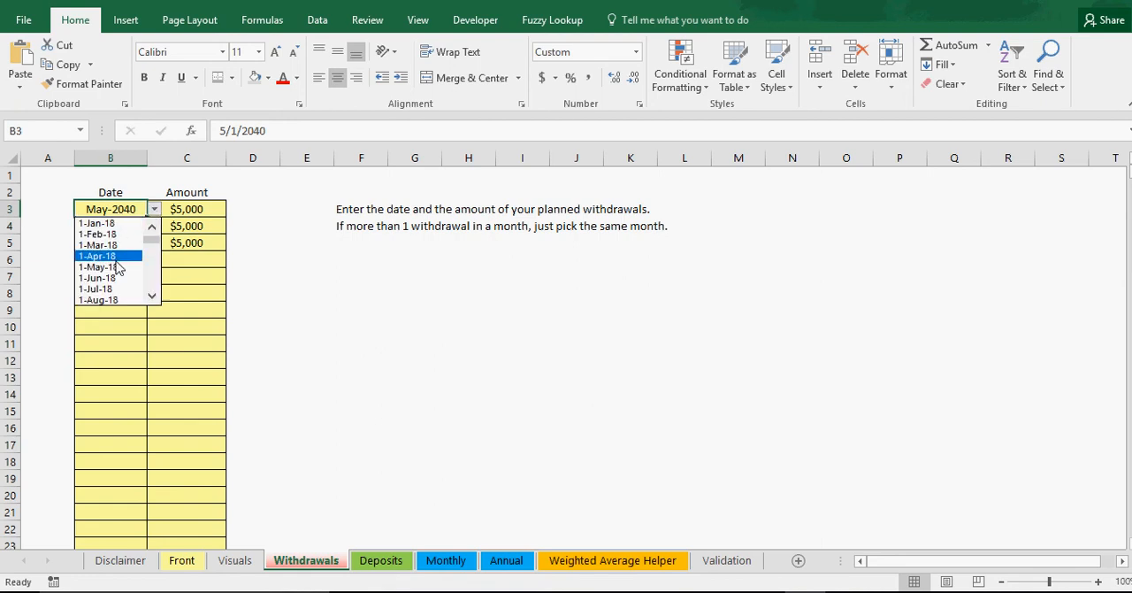
pyautogui.press('Escape')
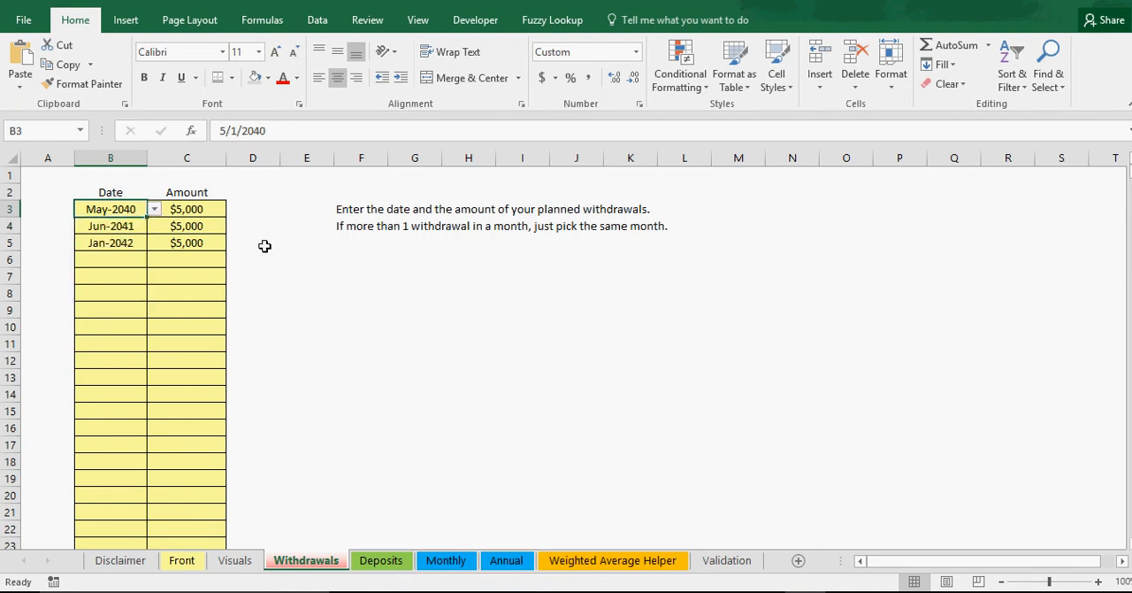
pyautogui.click(154, 209)
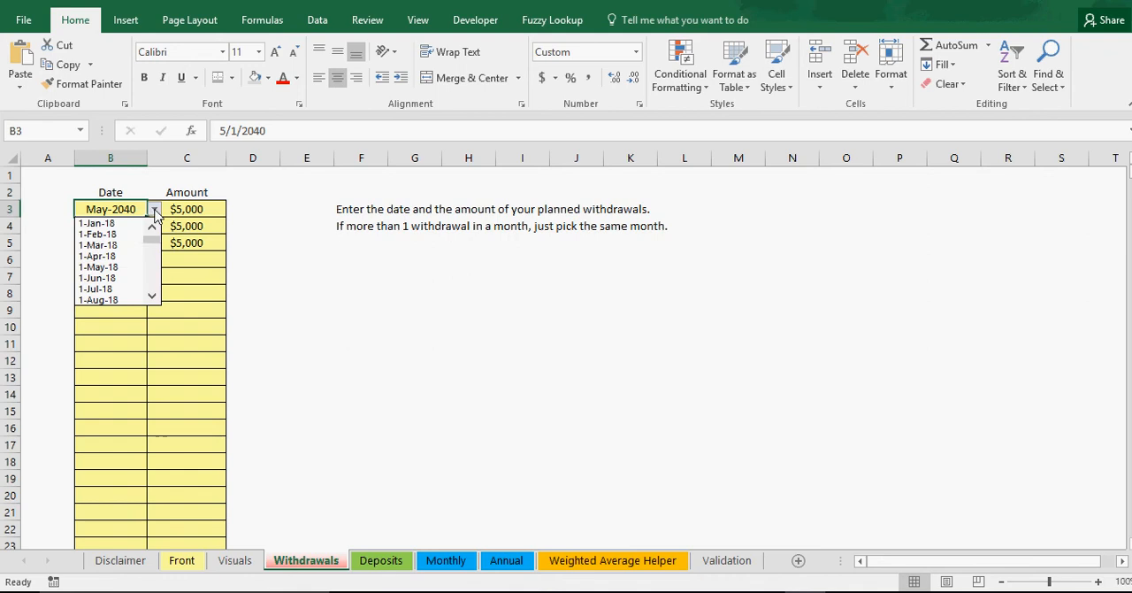
pyautogui.press('Escape')
# Step: Review the date and amount pairs of the planned withdrawals and the empty rows beneath them
pyautogui.click(125, 226)
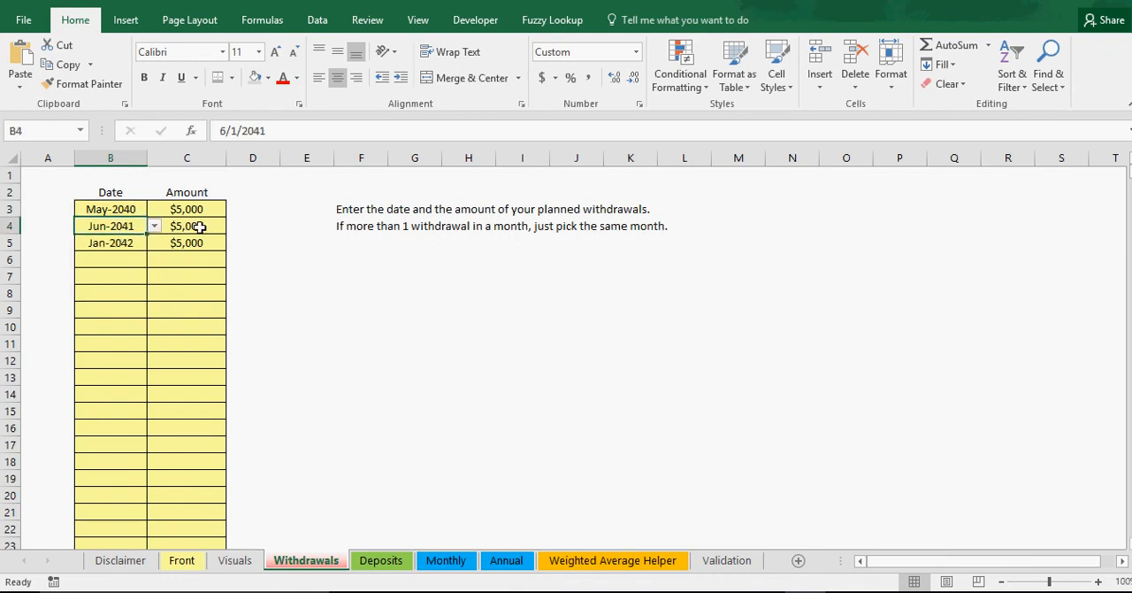
pyautogui.click(192, 226)
pyautogui.click(174, 209)
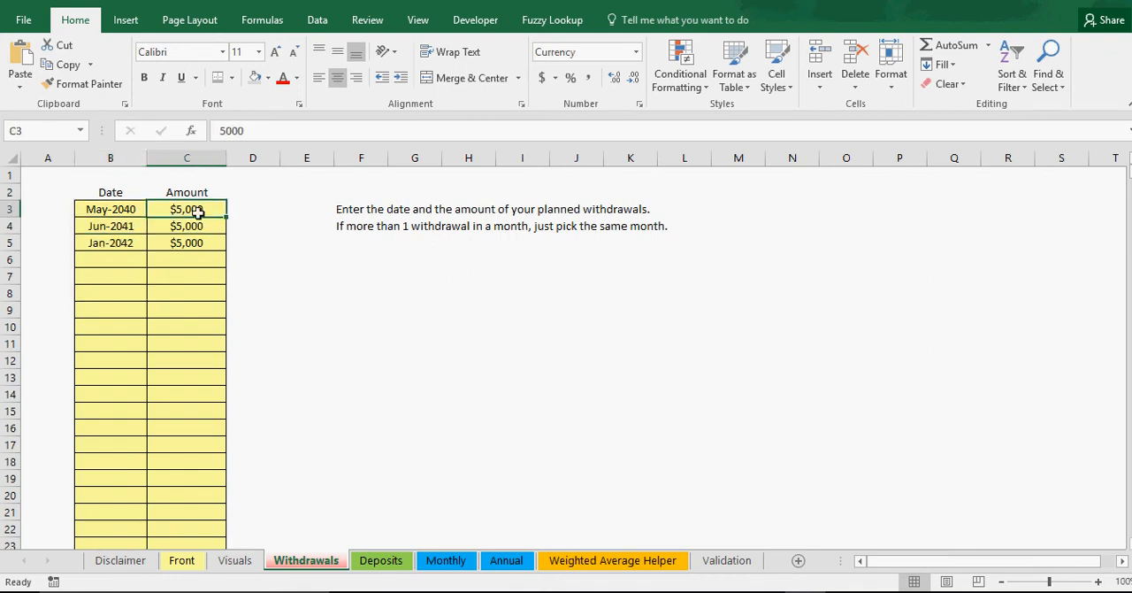
pyautogui.click(133, 212)
pyautogui.click(187, 213)
pyautogui.click(128, 211)
pyautogui.click(183, 212)
pyautogui.click(126, 225)
pyautogui.click(124, 256)
pyautogui.click(174, 292)
pyautogui.click(135, 340)
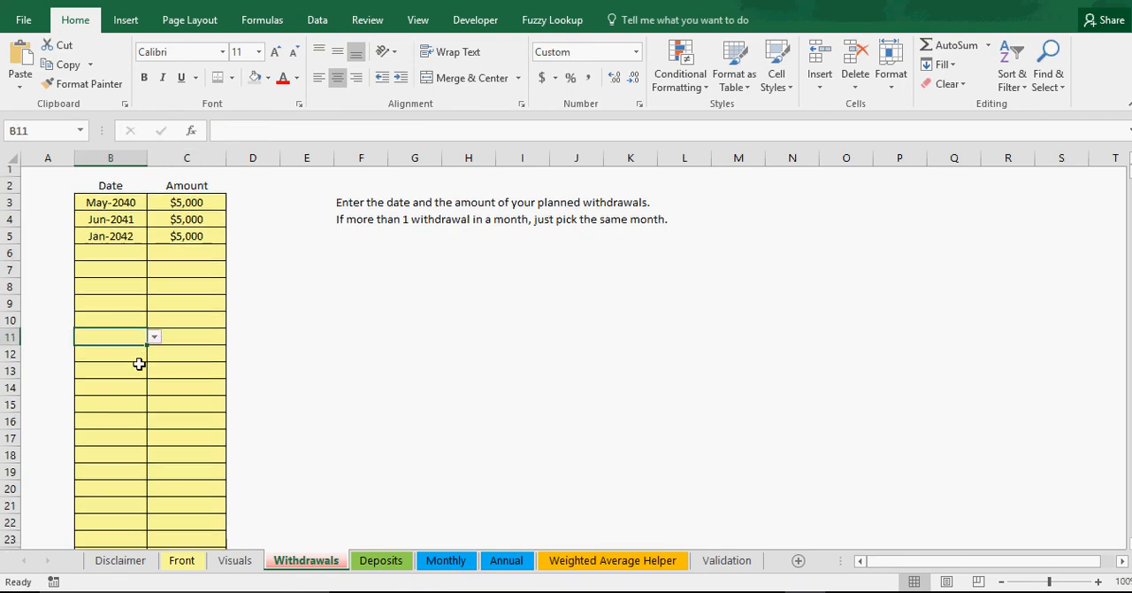
# Step: Go to the end of the withdrawals table and select the date cell in row 1000
pyautogui.scroll(-20, 136, 362)
pyautogui.moveTo(1130, 197); pyautogui.dragTo(1131, 532)
pyautogui.scroll(-2, 161, 462)
pyautogui.moveTo(127, 450); pyautogui.dragTo(132, 478)
pyautogui.click(188, 468)
pyautogui.click(139, 465)
pyautogui.click(180, 463)
pyautogui.click(121, 463)
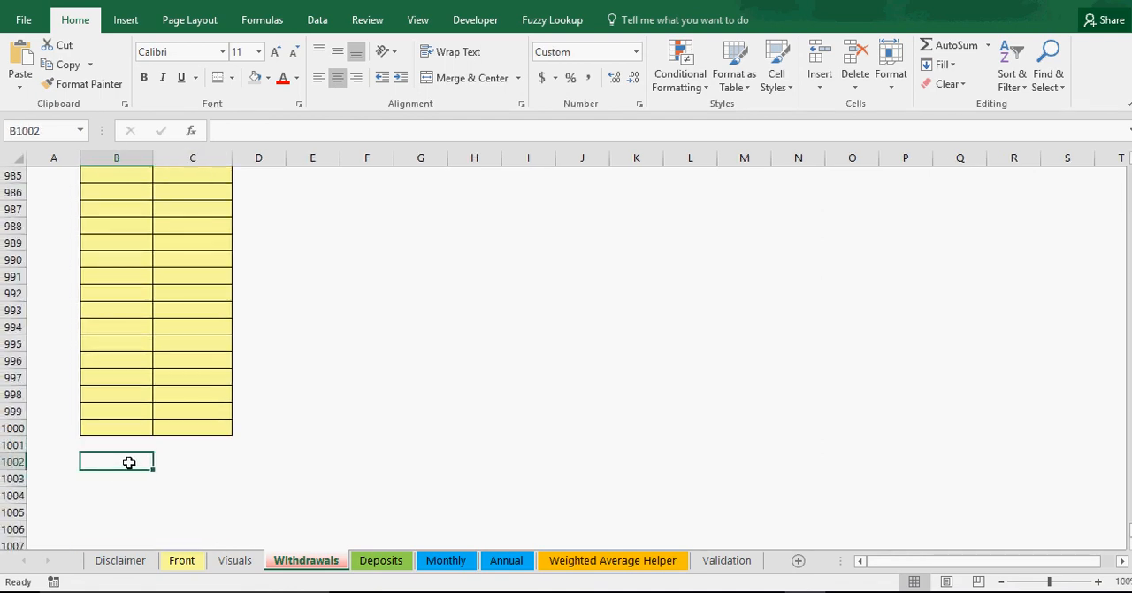
pyautogui.click(127, 429)
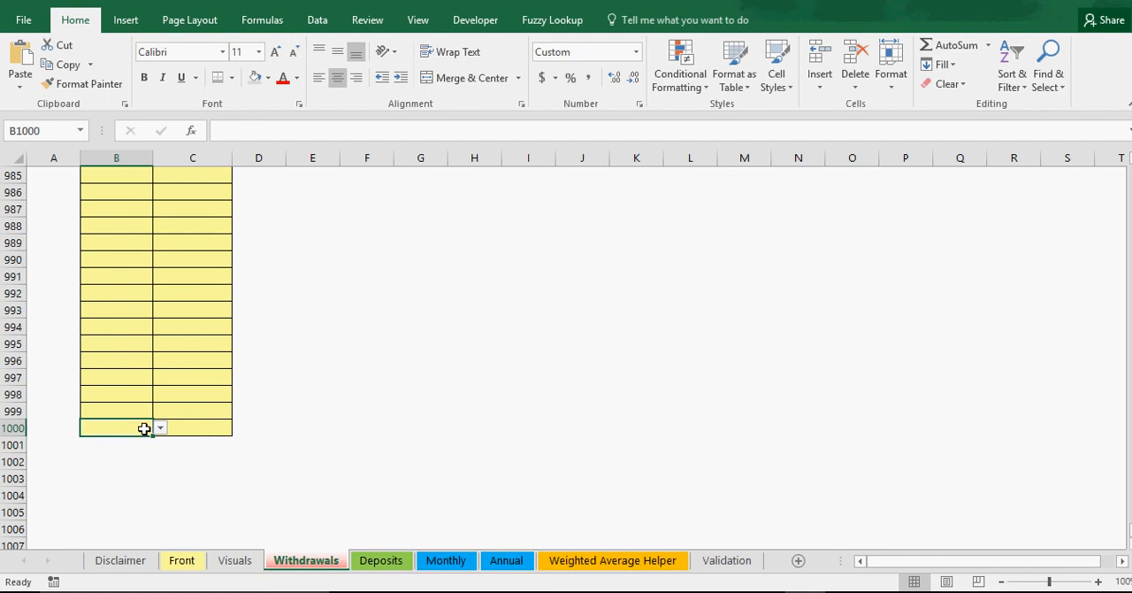
# Step: Browse the month choices for the row 1000 withdrawal date from first to last, leaving the cell empty
pyautogui.click(160, 430)
pyautogui.moveTo(160, 462); pyautogui.dragTo(160, 527)
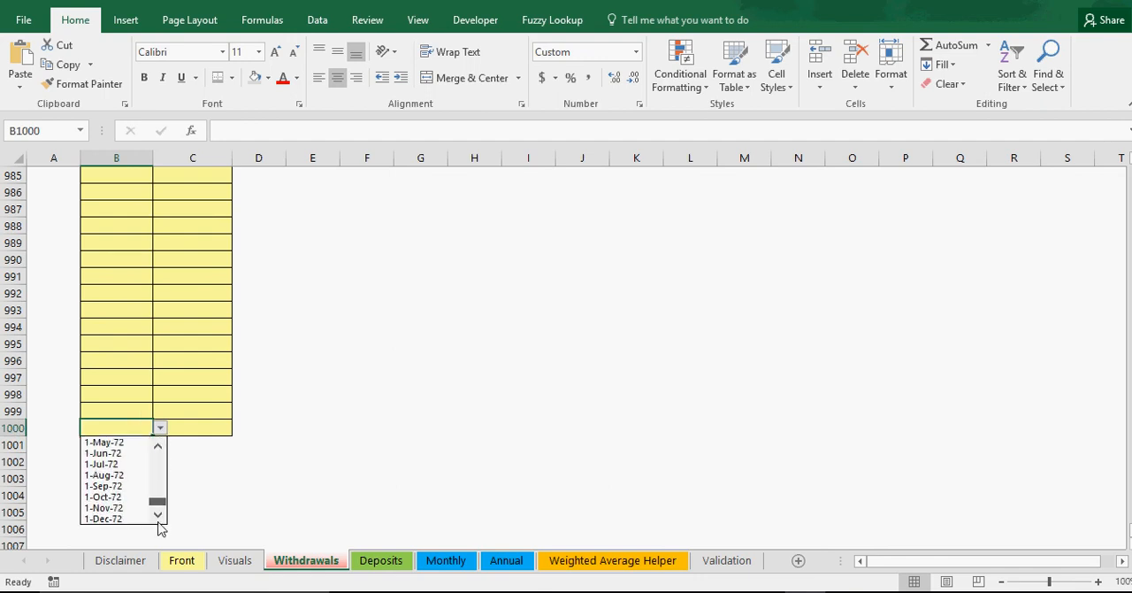
pyautogui.moveTo(160, 528); pyautogui.dragTo(156, 451)
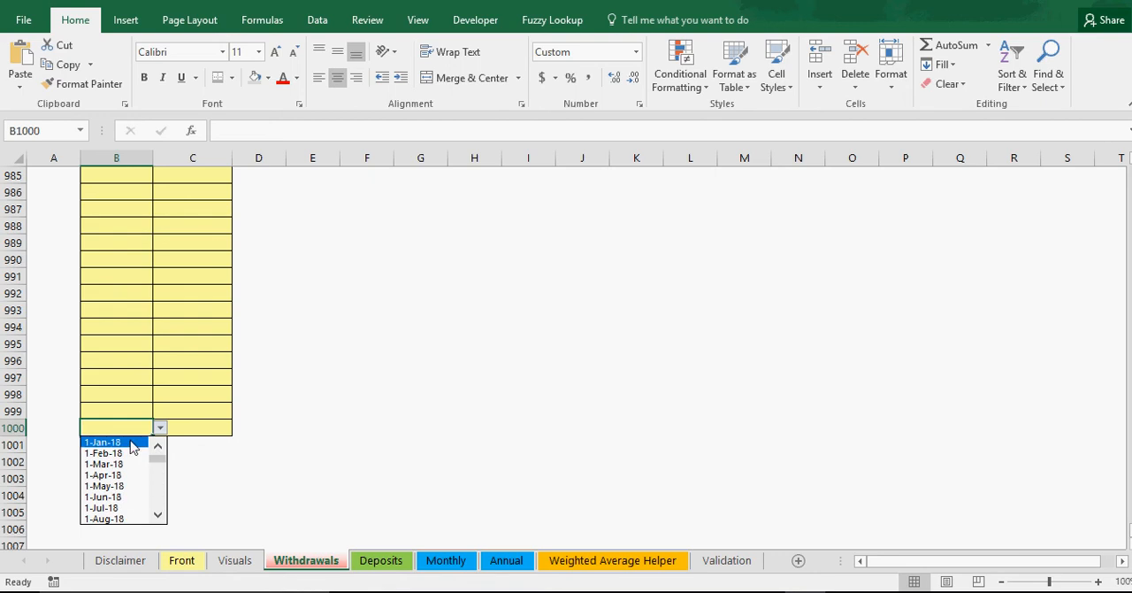
pyautogui.click(310, 432)
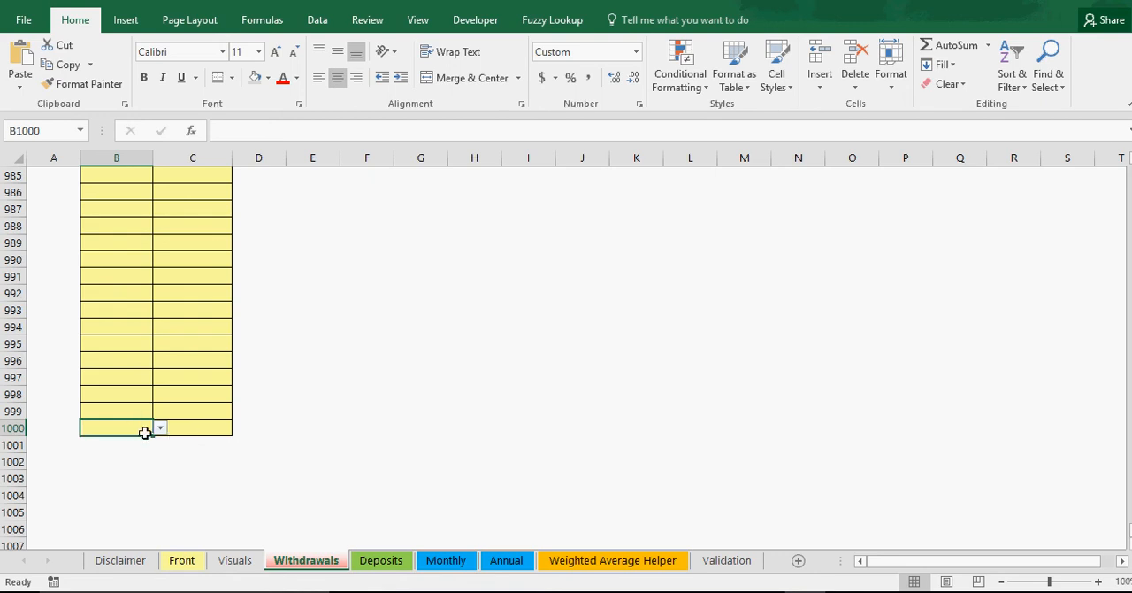
# Step: Check the area below the last withdrawal row and return to the first withdrawal amount
pyautogui.moveTo(153, 436); pyautogui.dragTo(133, 480)
pyautogui.click(200, 397)
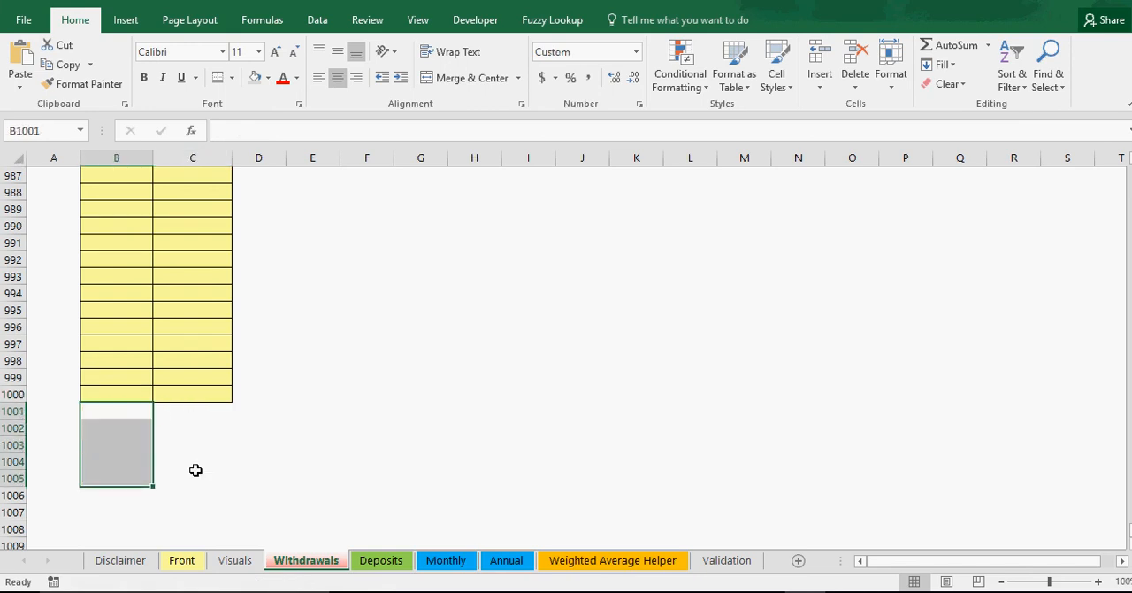
pyautogui.moveTo(194, 463); pyautogui.dragTo(177, 525)
pyautogui.moveTo(114, 495); pyautogui.dragTo(116, 511)
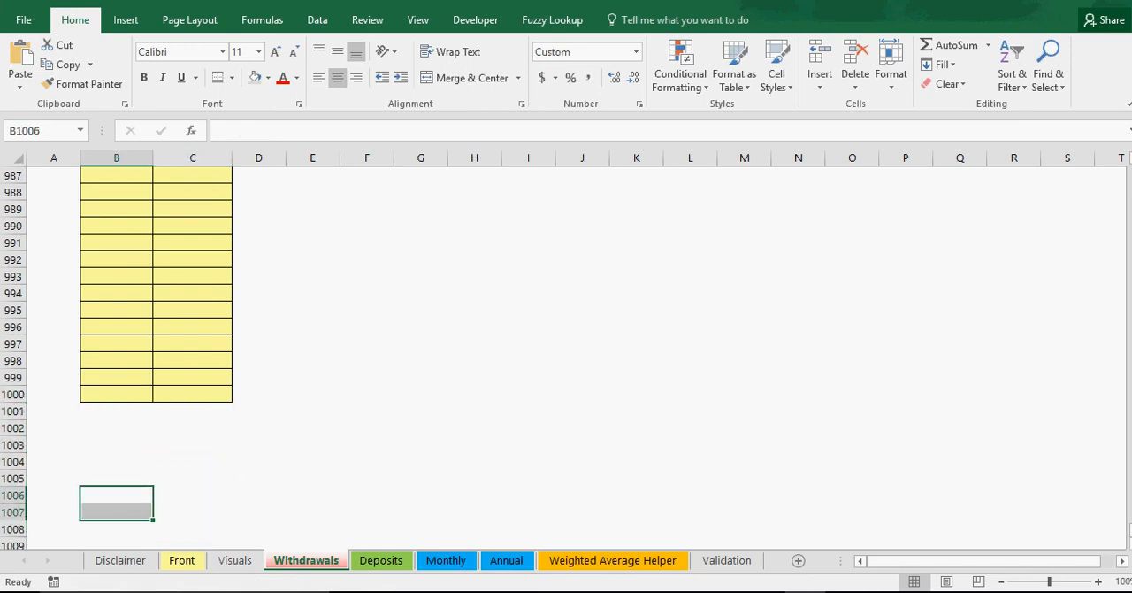
pyautogui.moveTo(1130, 531); pyautogui.dragTo(1130, 173)
pyautogui.click(548, 313)
pyautogui.click(191, 212)
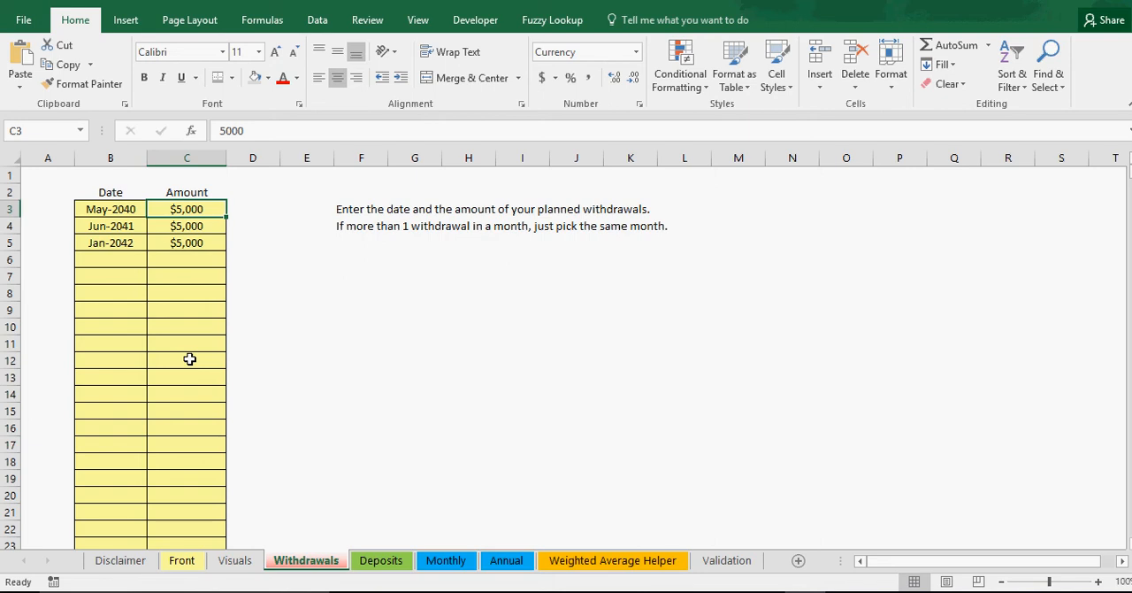
# Step: Open the Deposits sheet and examine the planned deposit, the date choices for the next row and the instructions
pyautogui.click(388, 554)
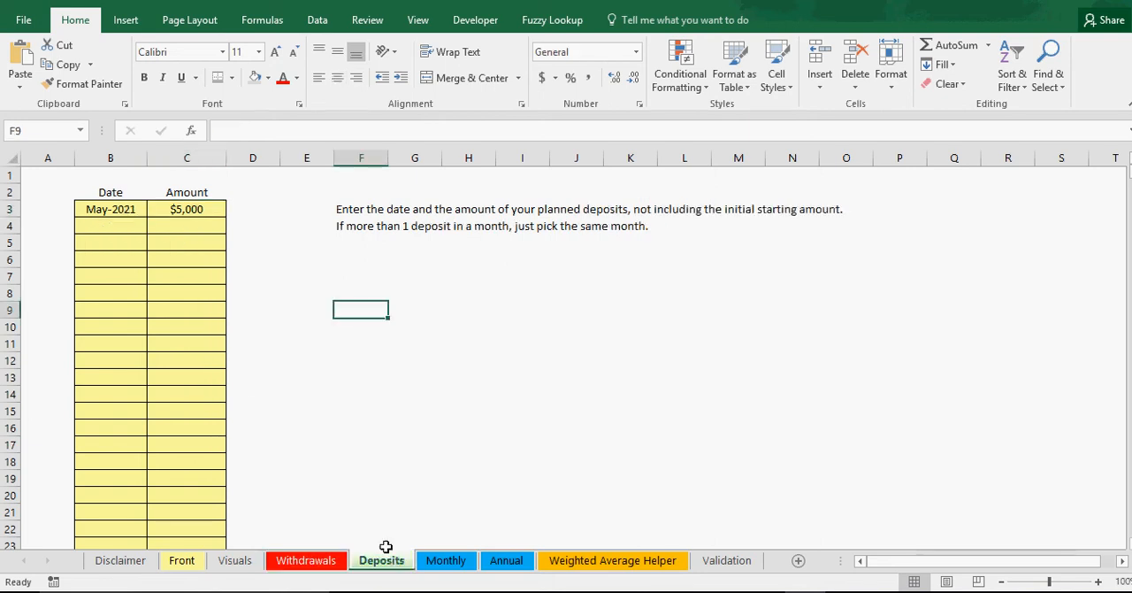
pyautogui.click(172, 270)
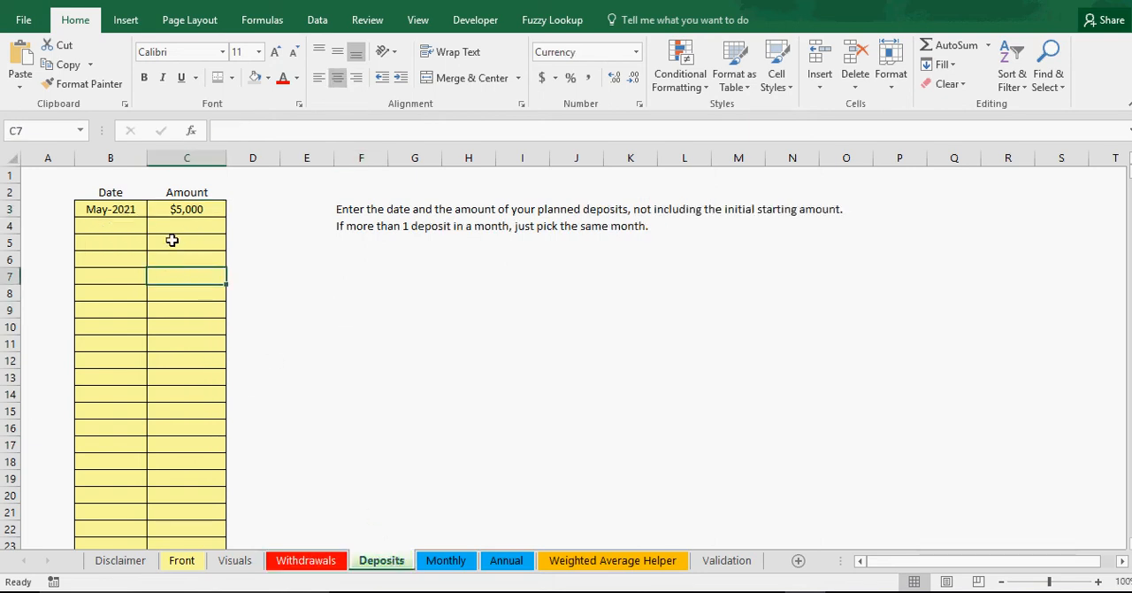
pyautogui.click(175, 209)
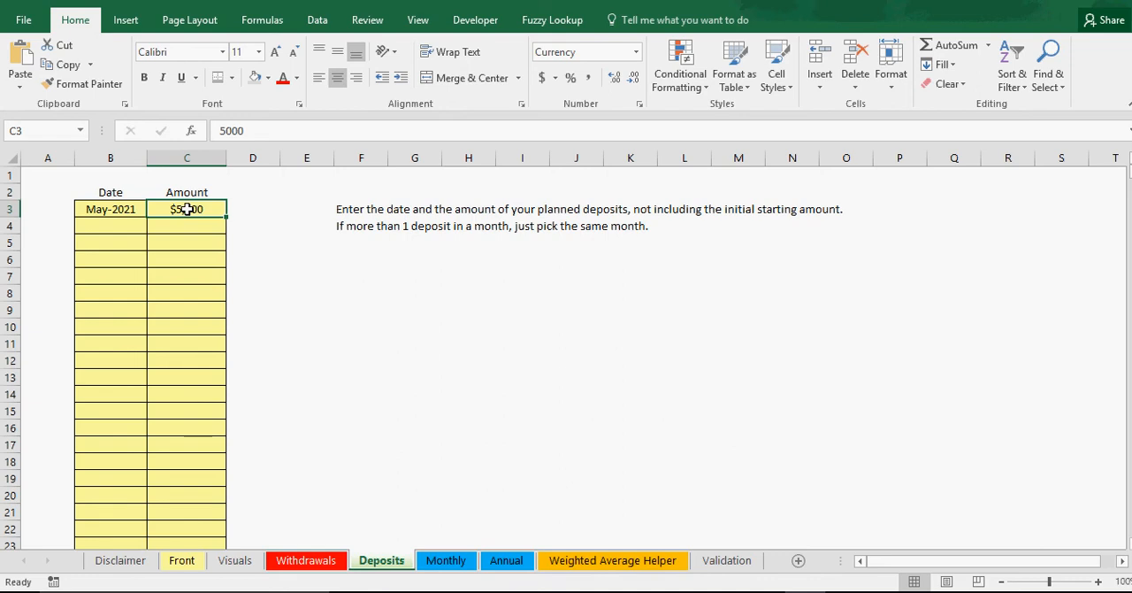
pyautogui.click(121, 210)
pyautogui.click(118, 225)
pyautogui.click(155, 228)
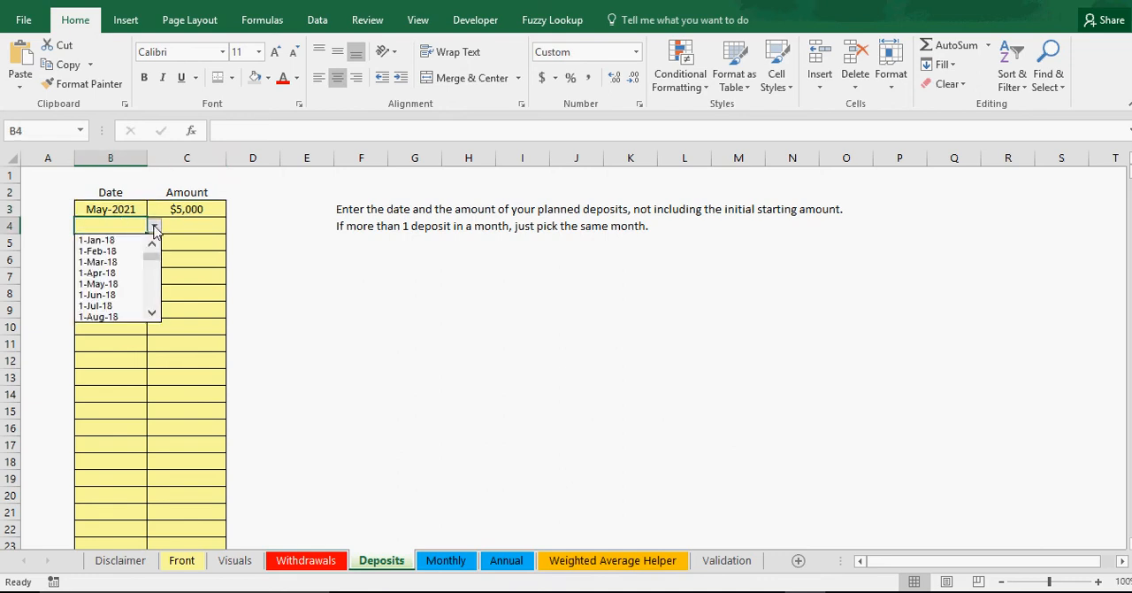
pyautogui.click(155, 228)
pyautogui.moveTo(1129, 173); pyautogui.dragTo(1129, 173)
pyautogui.click(434, 225)
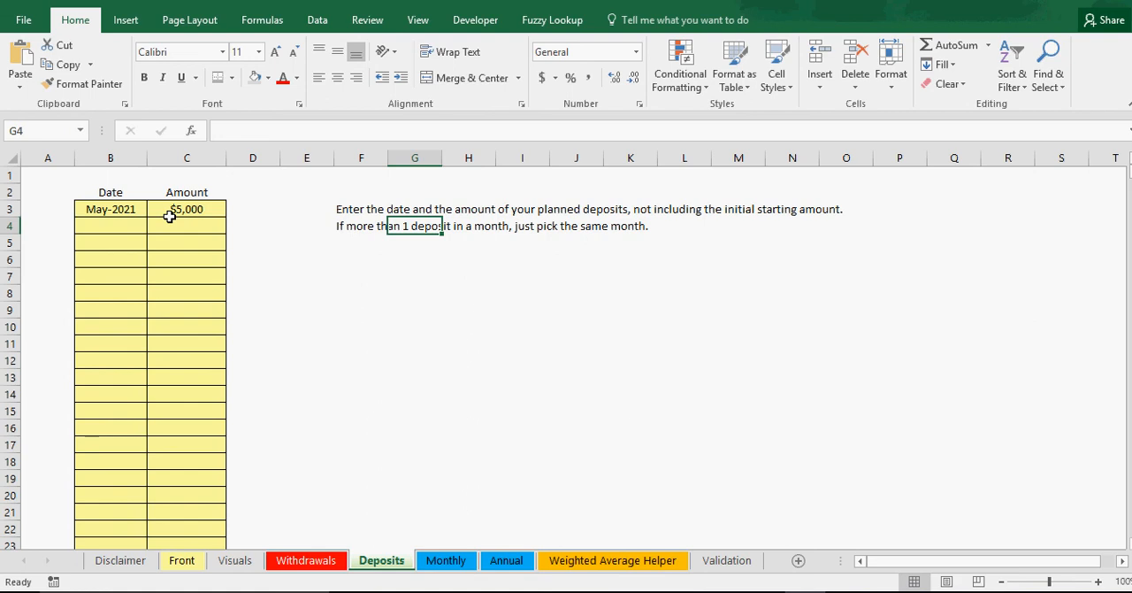
# Step: Open the Monthly sheet and inspect the Net Cash Flow row and its Year 0 formula
pyautogui.click(445, 560)
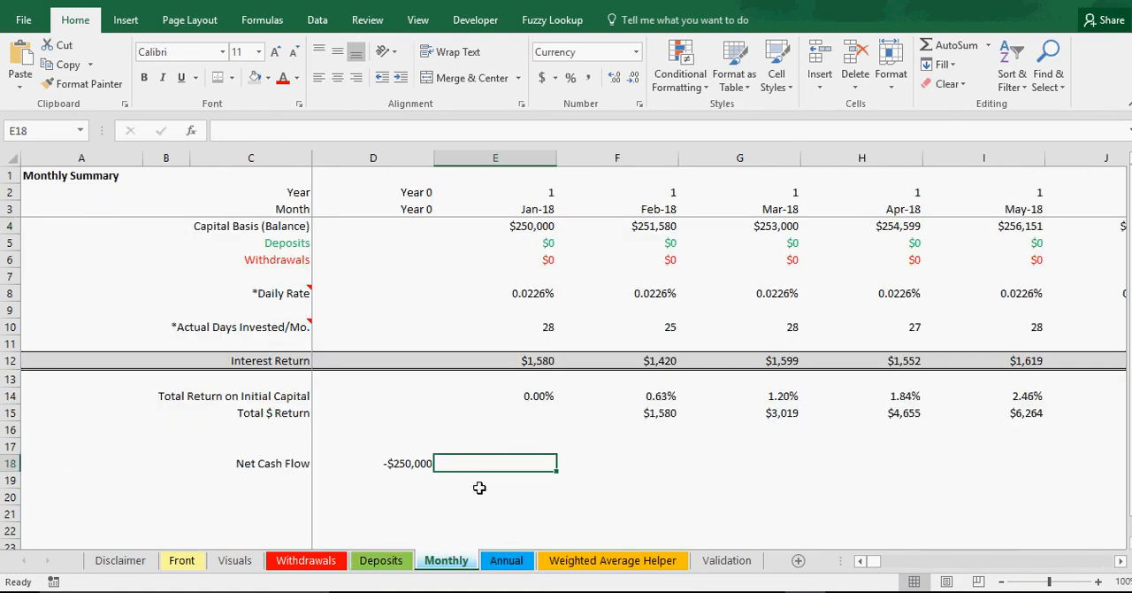
pyautogui.click(400, 462)
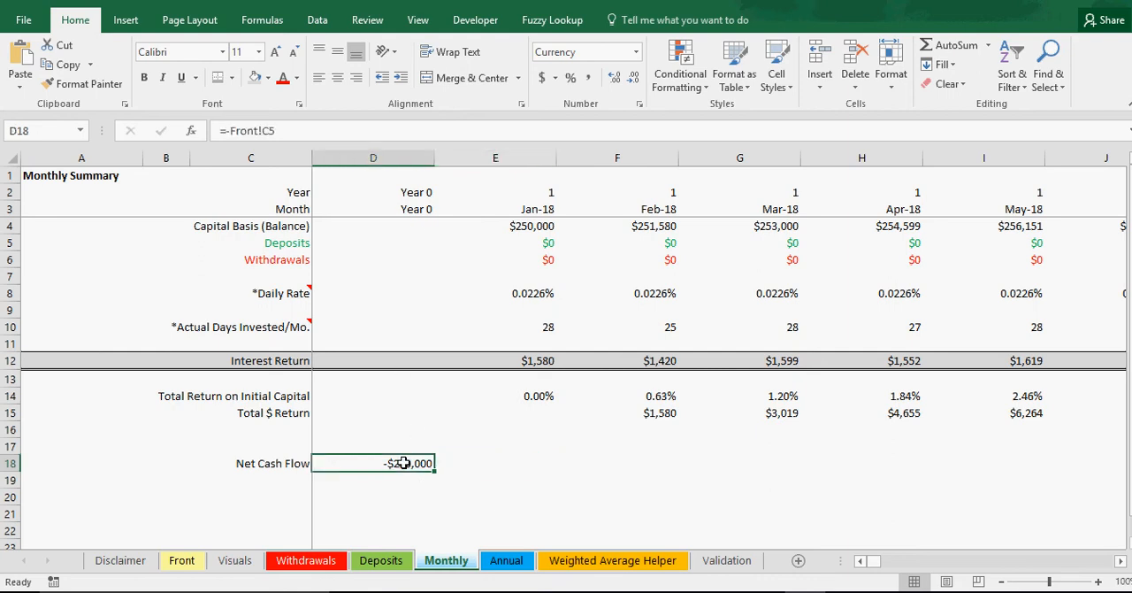
pyautogui.moveTo(397, 464); pyautogui.dragTo(723, 470)
pyautogui.click(423, 464)
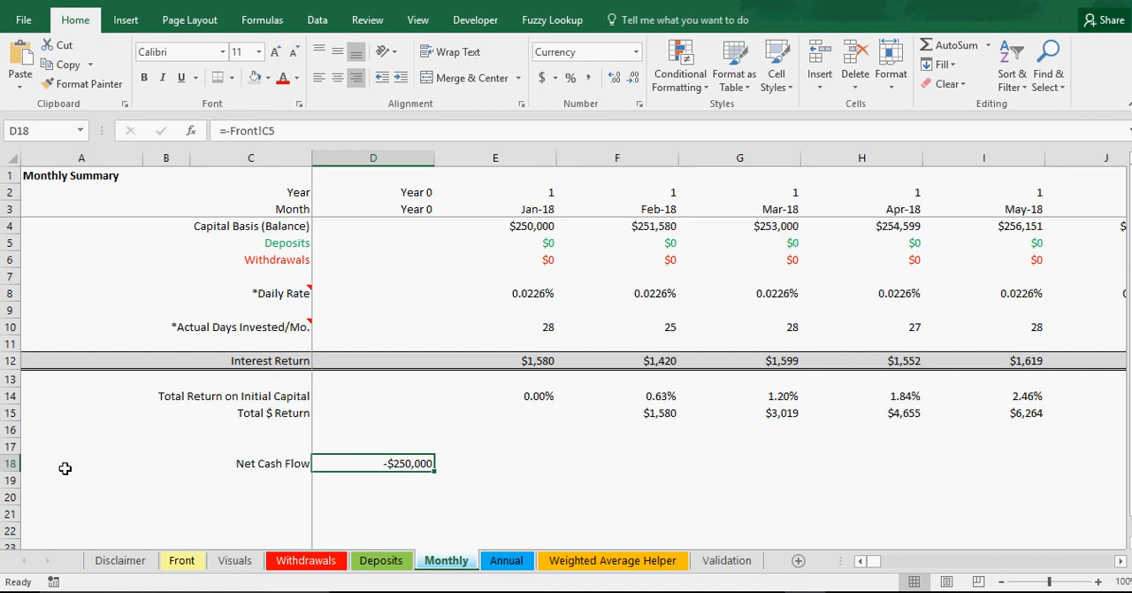
pyautogui.click(7, 463)
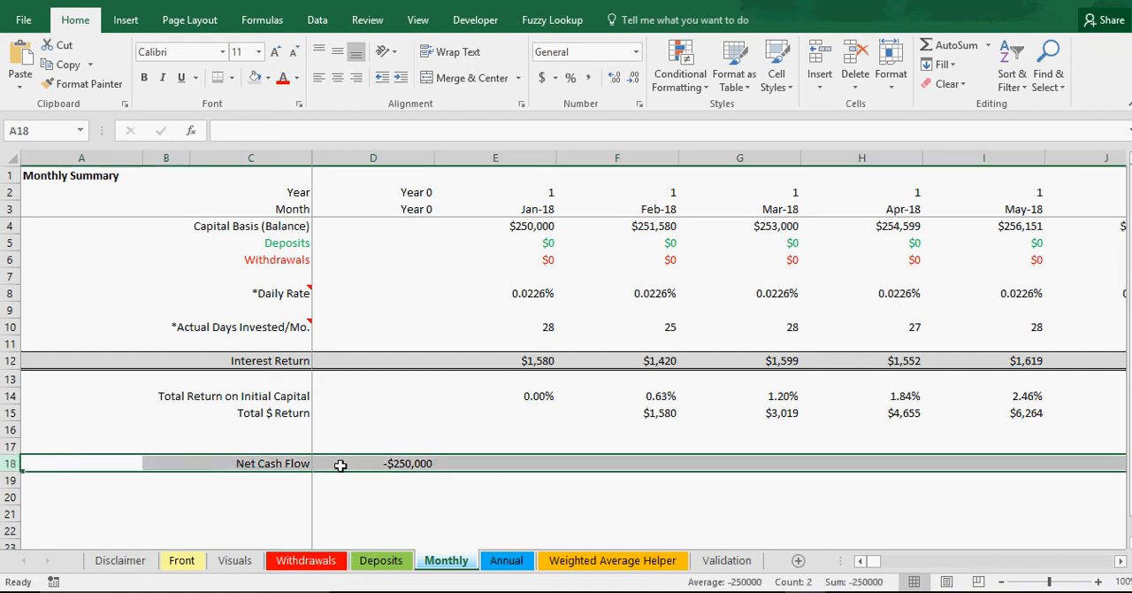
pyautogui.click(382, 463)
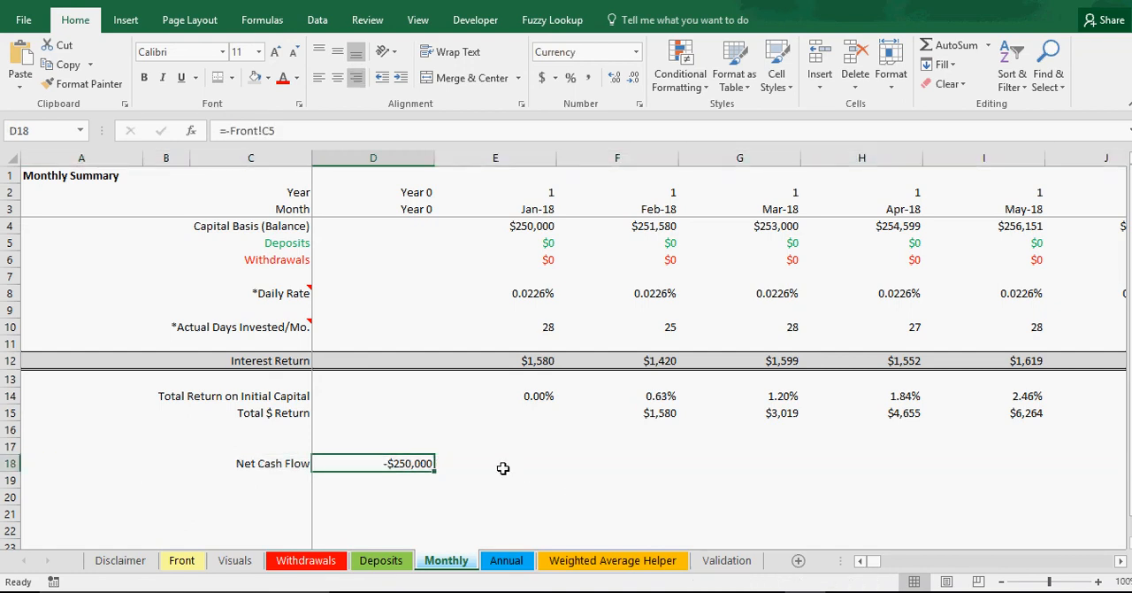
pyautogui.click(465, 465)
pyautogui.click(603, 462)
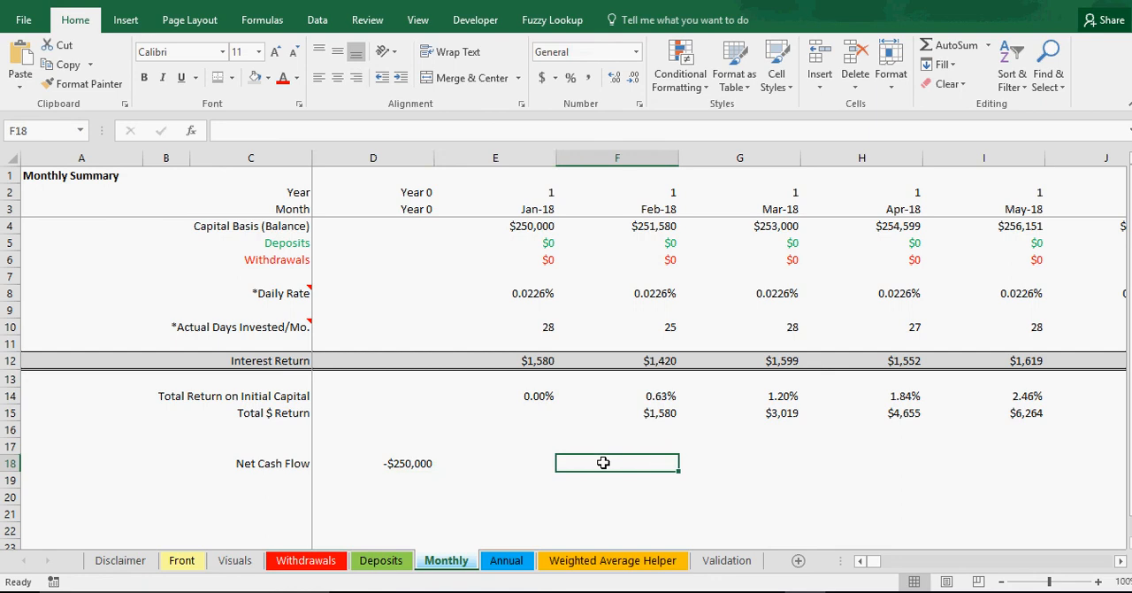
# Step: Clear the whole Net Cash Flow row, row 18, on the Monthly sheet
pyautogui.moveTo(278, 465); pyautogui.dragTo(423, 480)
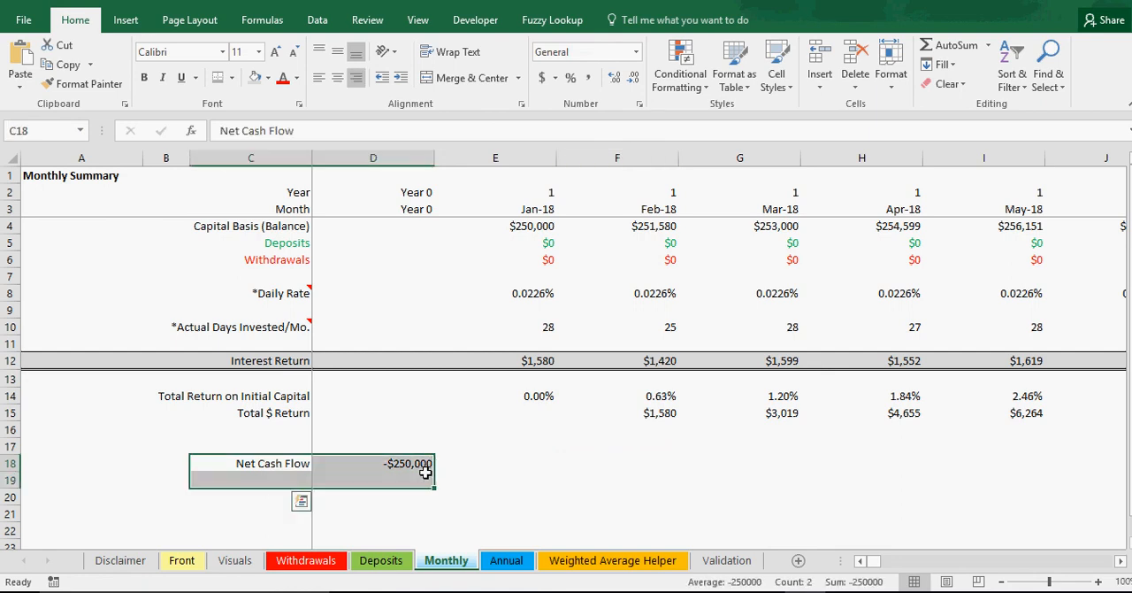
pyautogui.click(11, 460)
pyautogui.click(946, 83)
pyautogui.click(961, 103)
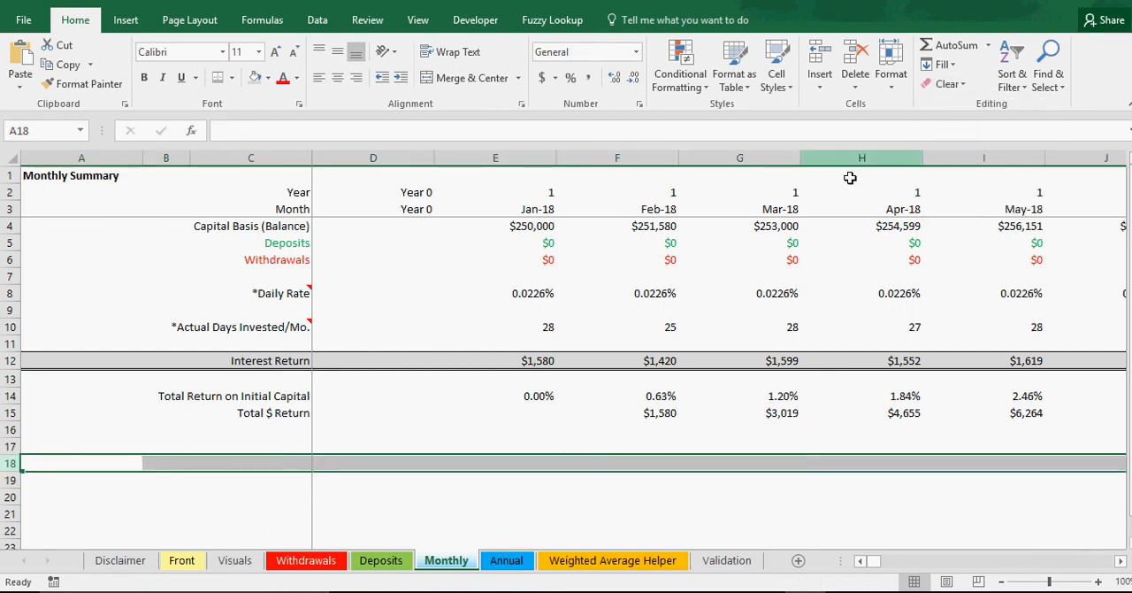
pyautogui.click(440, 497)
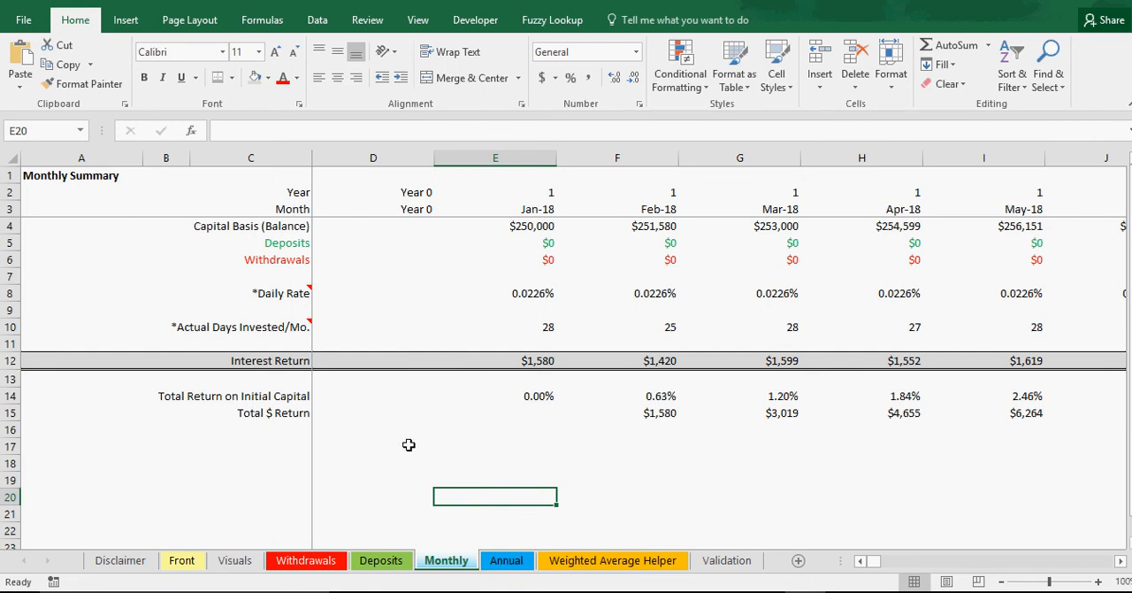
# Step: Inspect the Jan-18 formulas for capital basis, deposits and withdrawals, and go back to the Deposits sheet
pyautogui.click(541, 227)
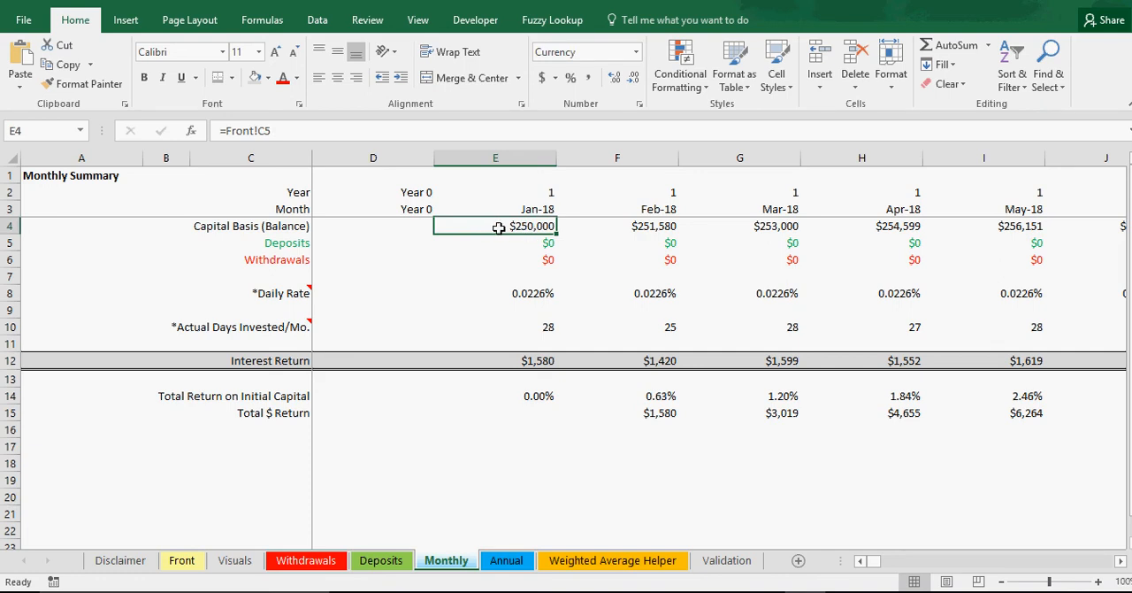
pyautogui.click(538, 252)
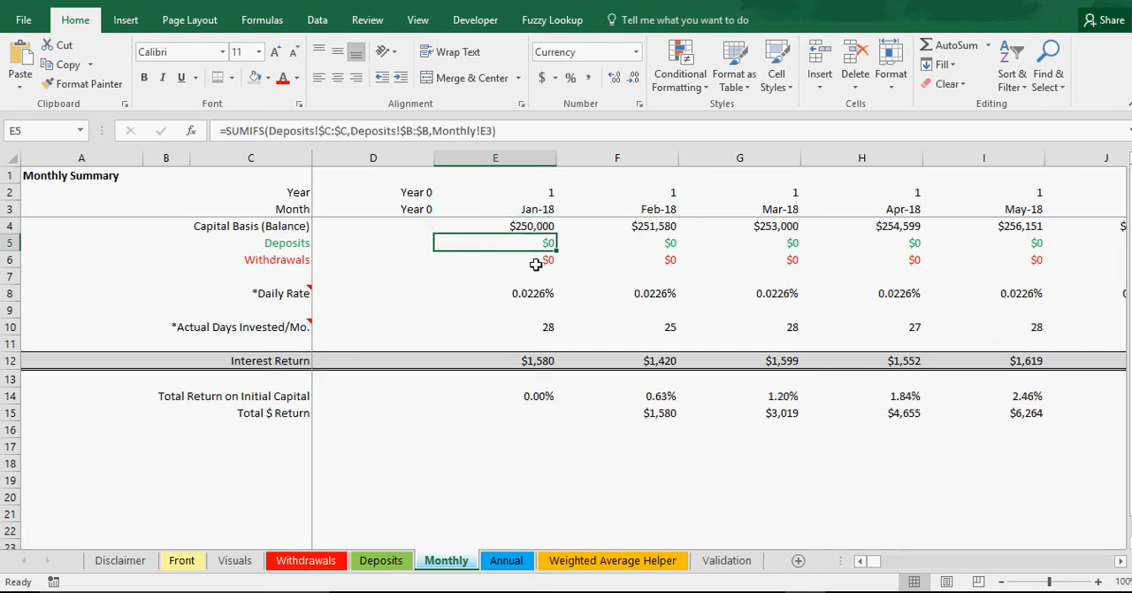
pyautogui.click(536, 264)
pyautogui.click(537, 243)
pyautogui.click(538, 260)
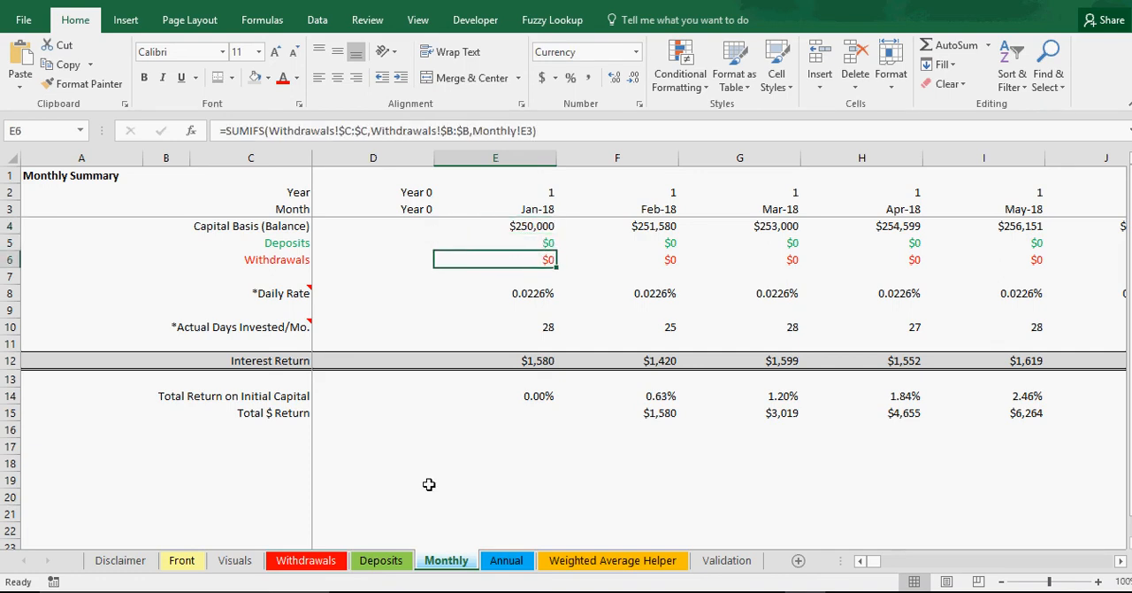
pyautogui.click(382, 560)
pyautogui.click(88, 278)
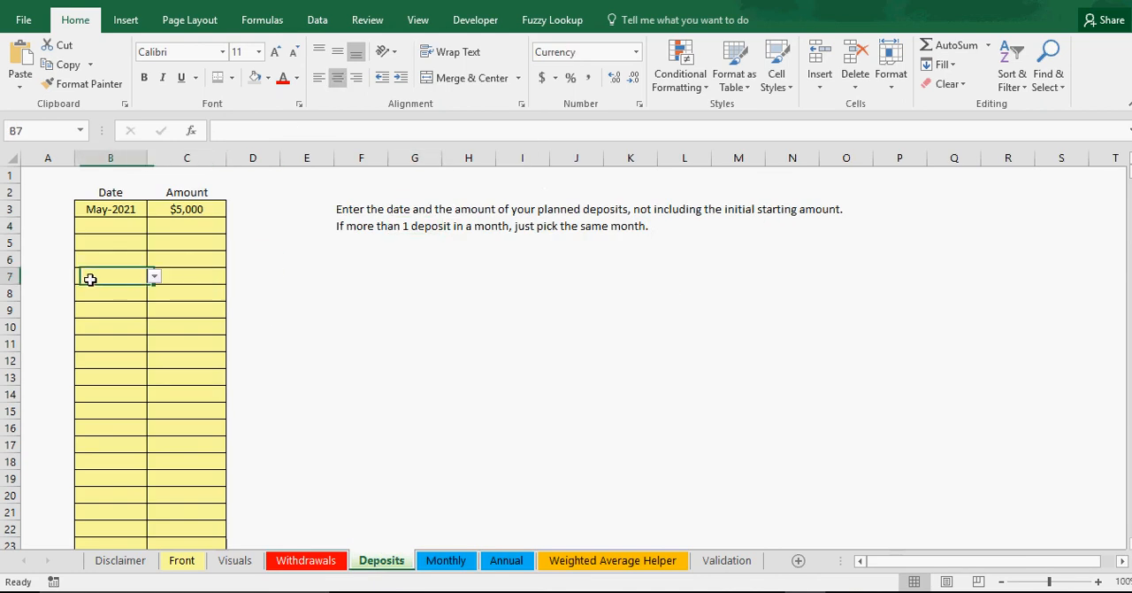
# Step: Look over the Withdrawals and Deposits sheets again and return to the Monthly sheet
pyautogui.click(305, 560)
pyautogui.click(376, 560)
pyautogui.click(328, 561)
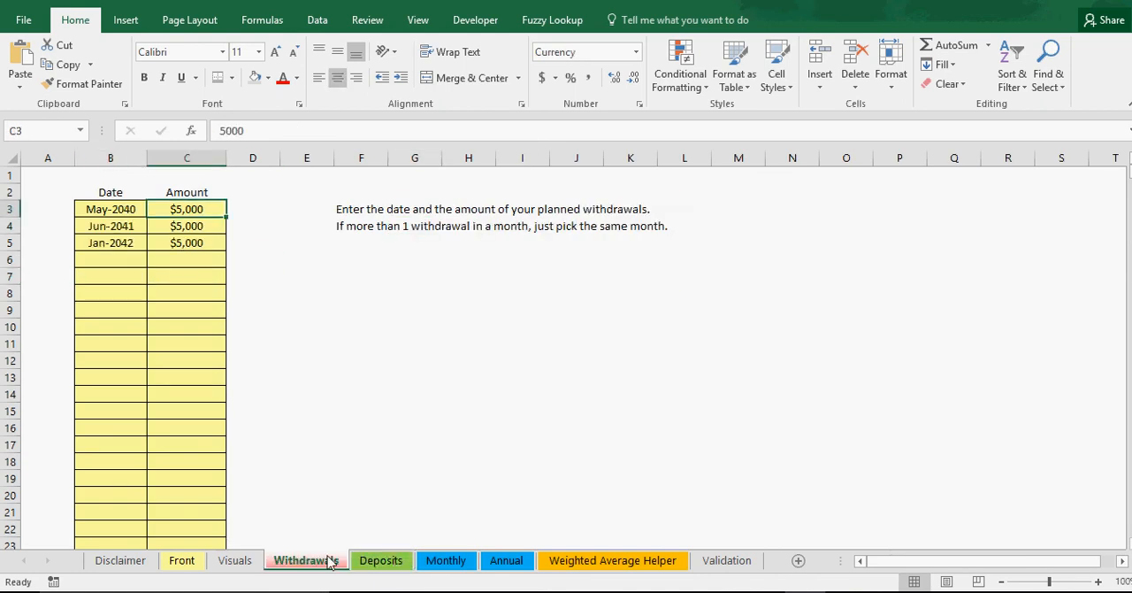
pyautogui.click(382, 561)
pyautogui.click(498, 562)
pyautogui.click(448, 561)
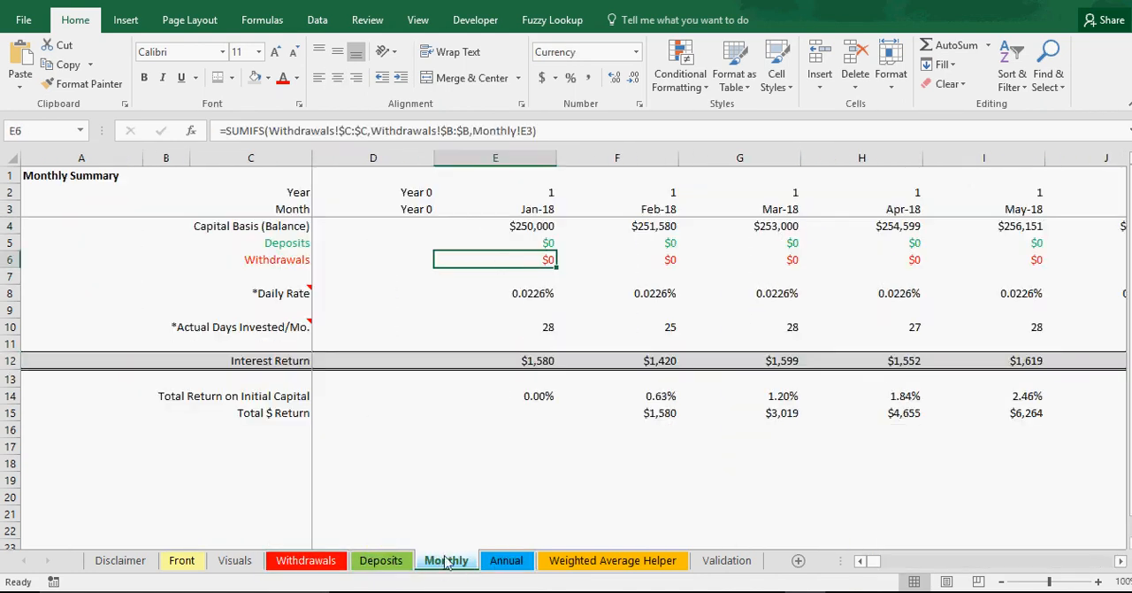
# Step: Inspect the Jan-18 daily rate formula and the average net rate and years active inputs on the Front sheet
pyautogui.click(536, 293)
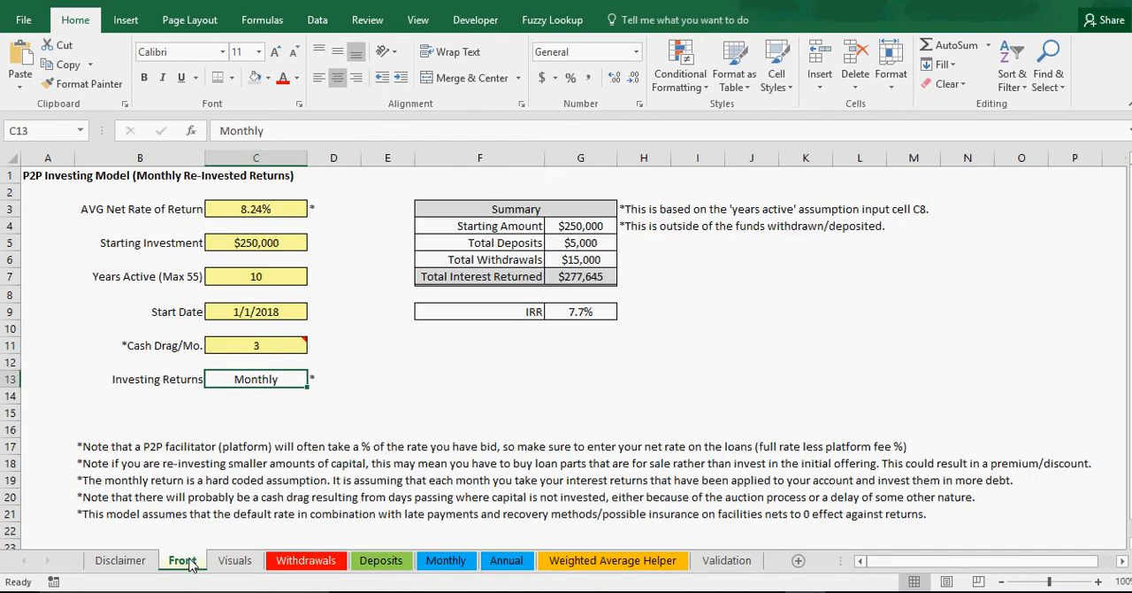
pyautogui.click(271, 209)
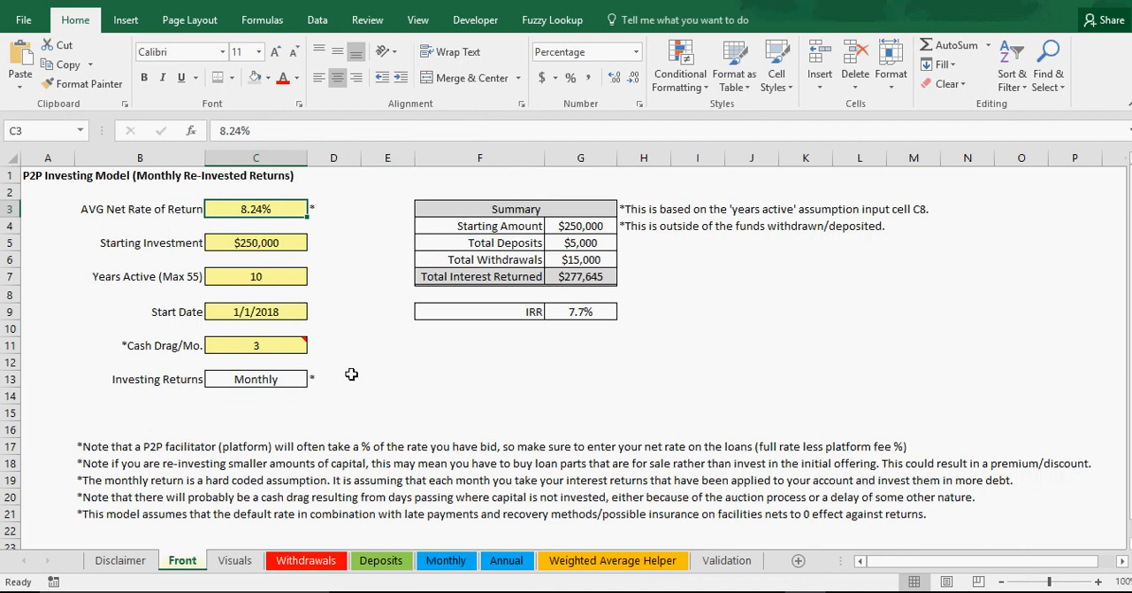
pyautogui.click(262, 277)
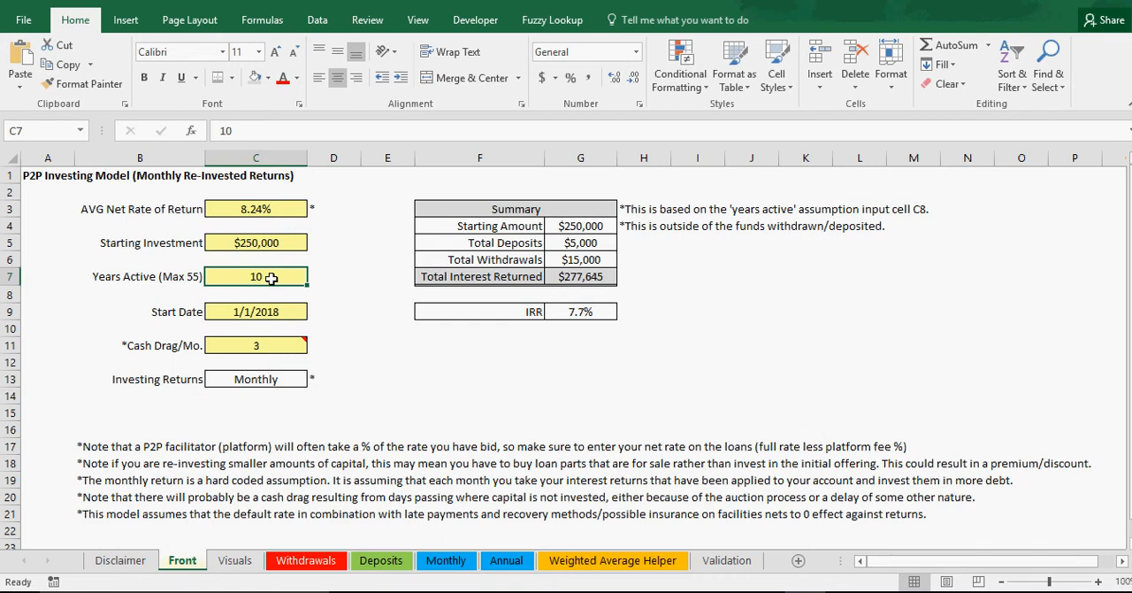
pyautogui.click(269, 208)
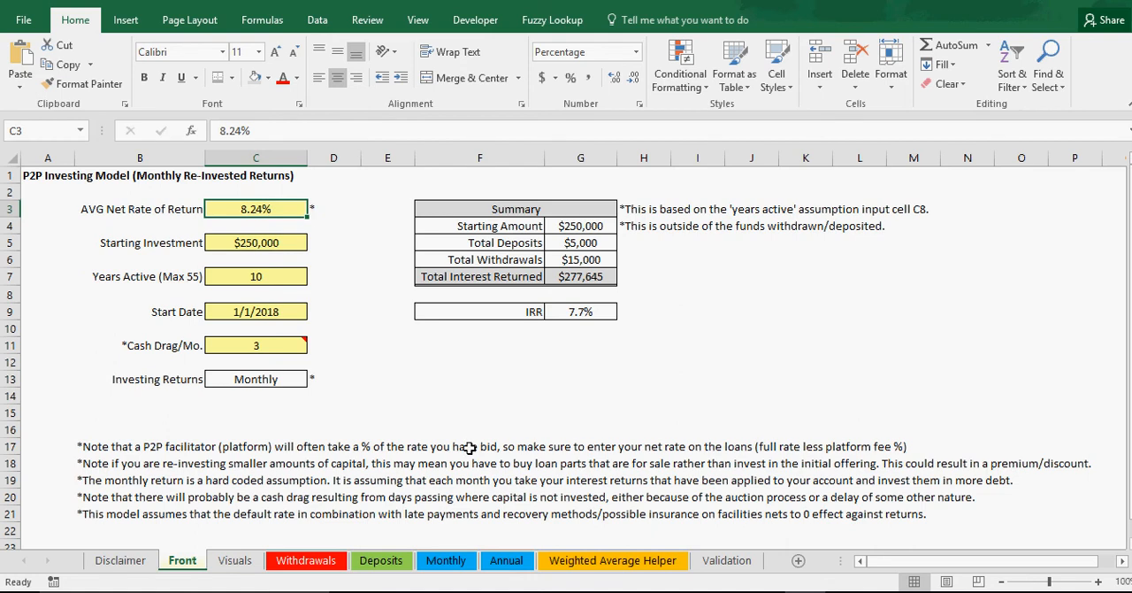
pyautogui.click(446, 560)
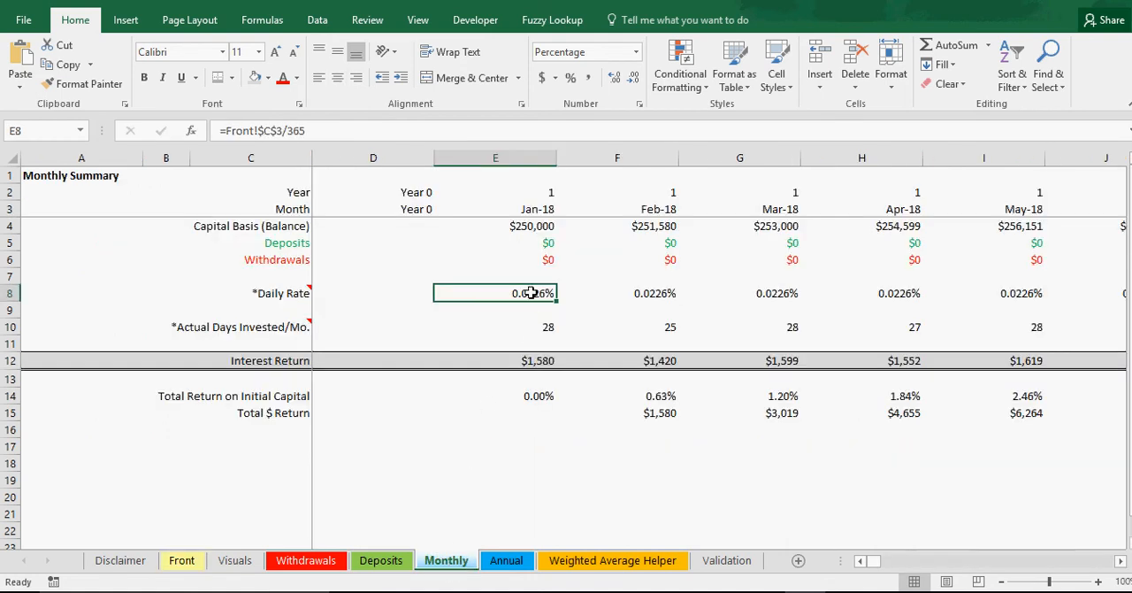
# Step: Read the note on actual days invested and inspect the Jan-18 days formula along with the Jan-18 and Feb-18 month formulas
pyautogui.moveTo(297, 322)
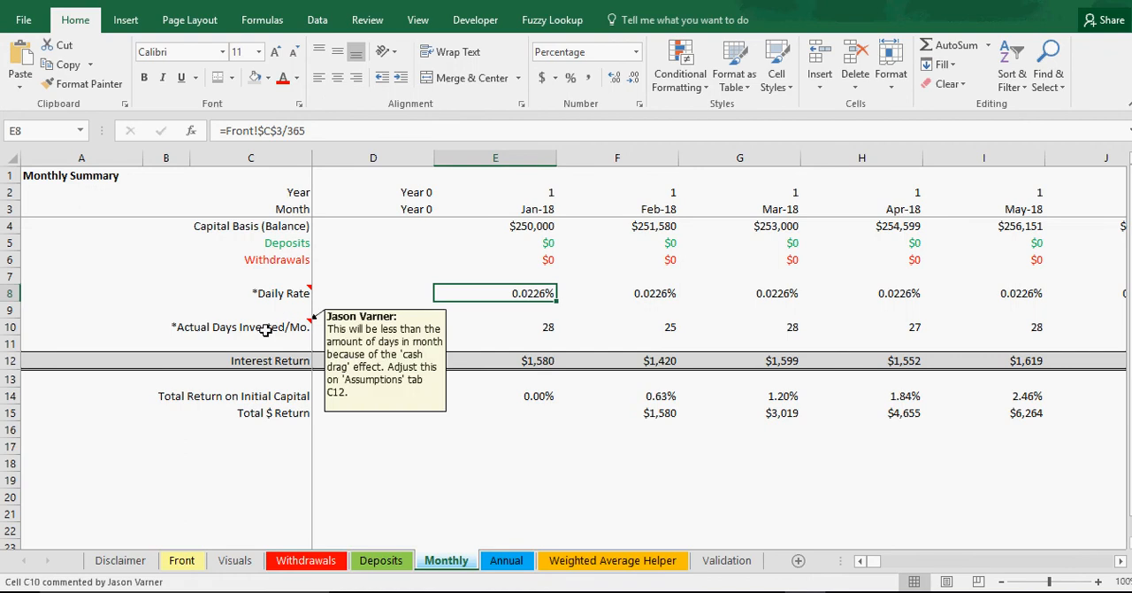
pyautogui.click(544, 329)
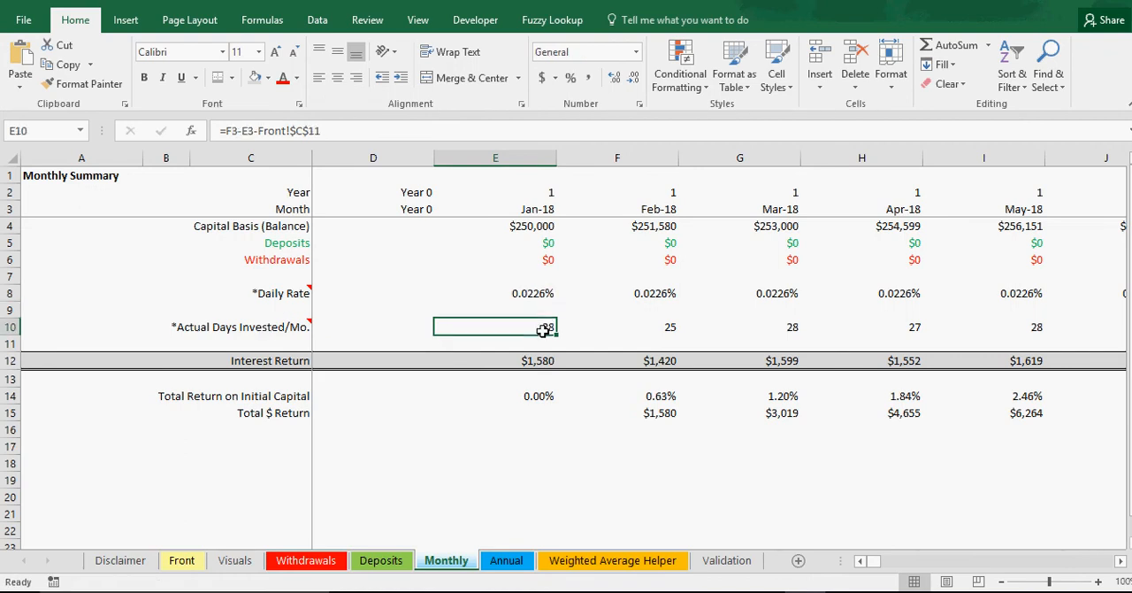
pyautogui.click(661, 208)
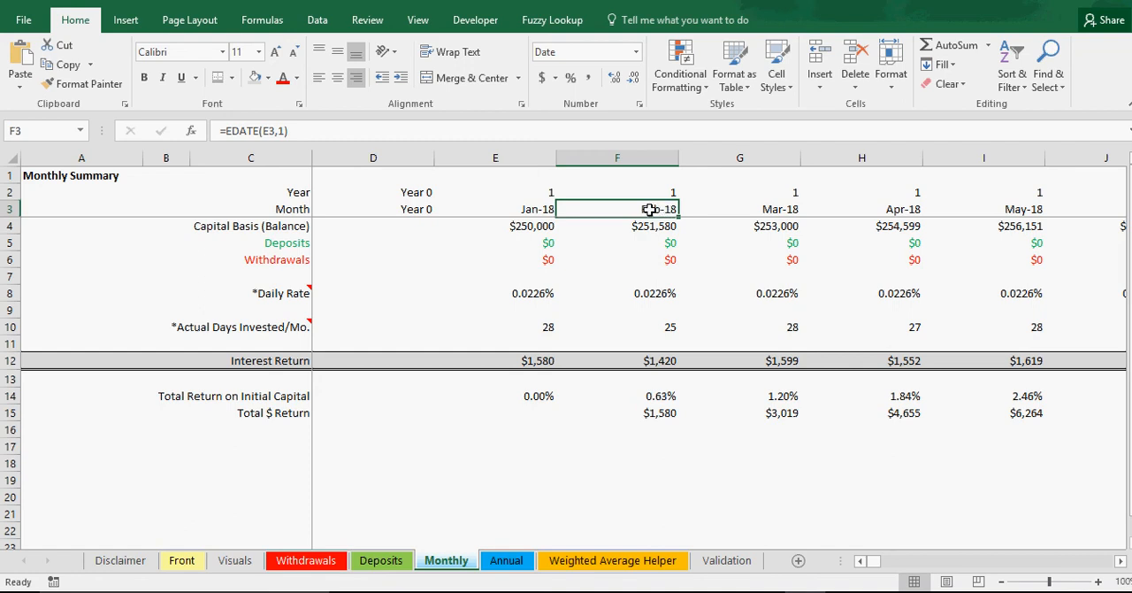
pyautogui.click(536, 210)
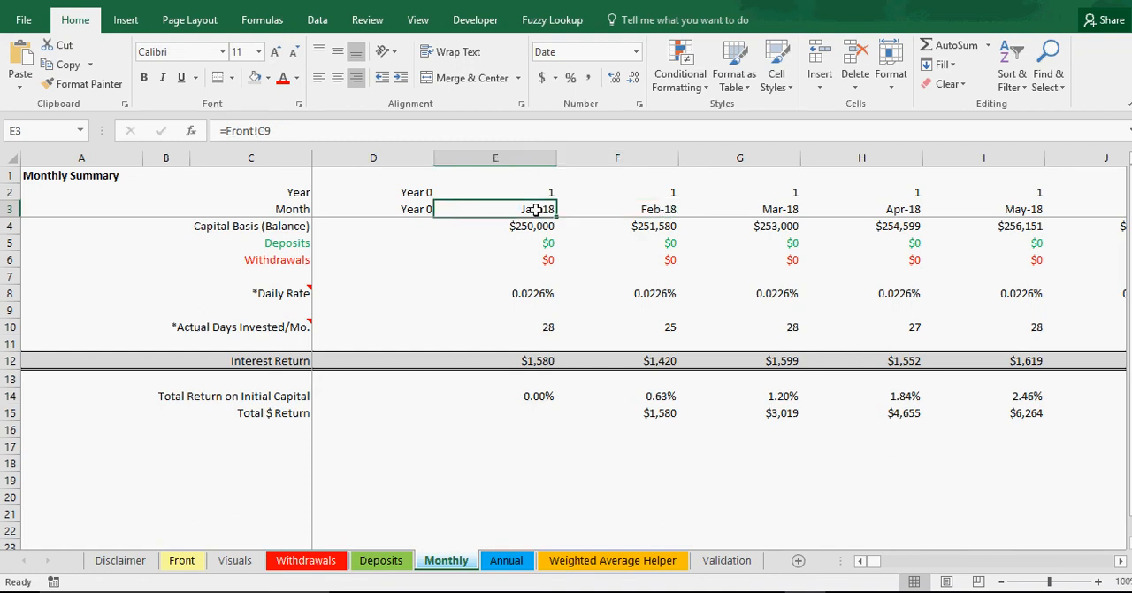
pyautogui.click(656, 209)
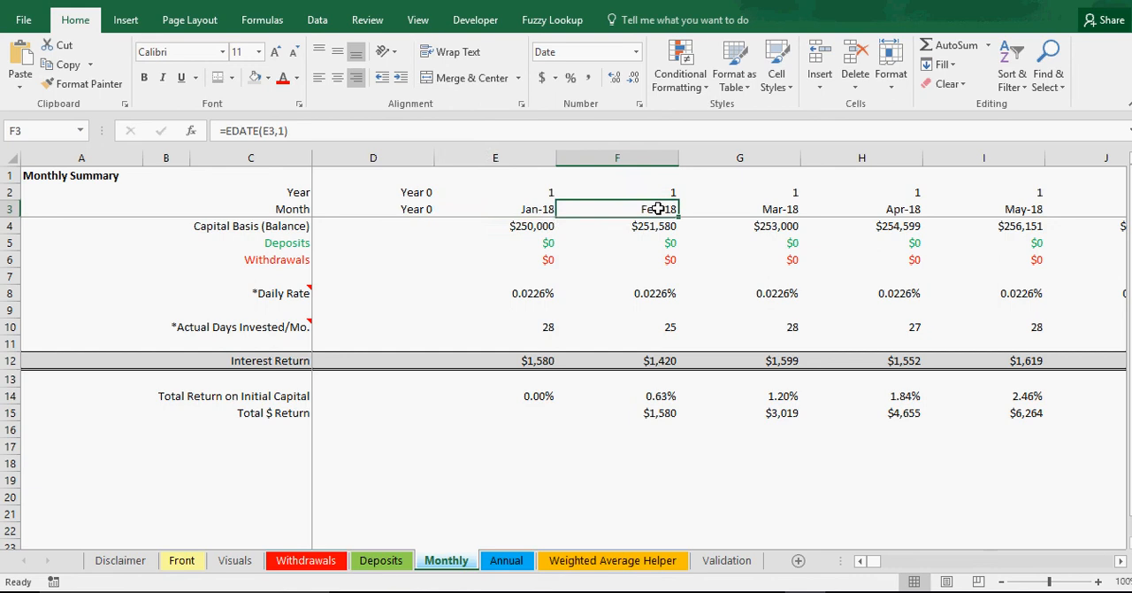
pyautogui.click(534, 211)
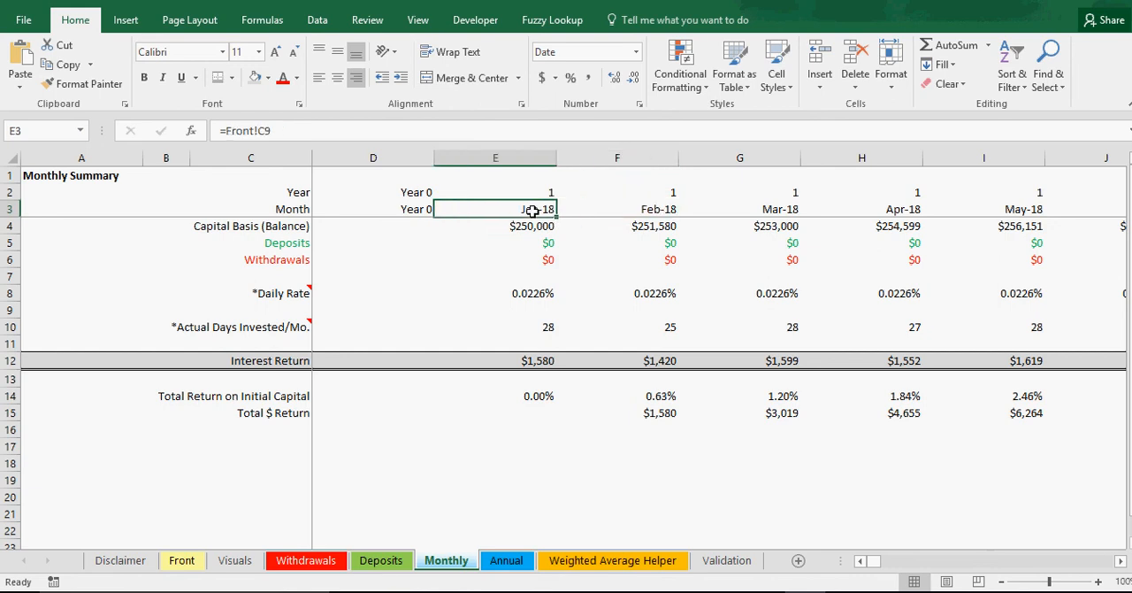
pyautogui.click(541, 327)
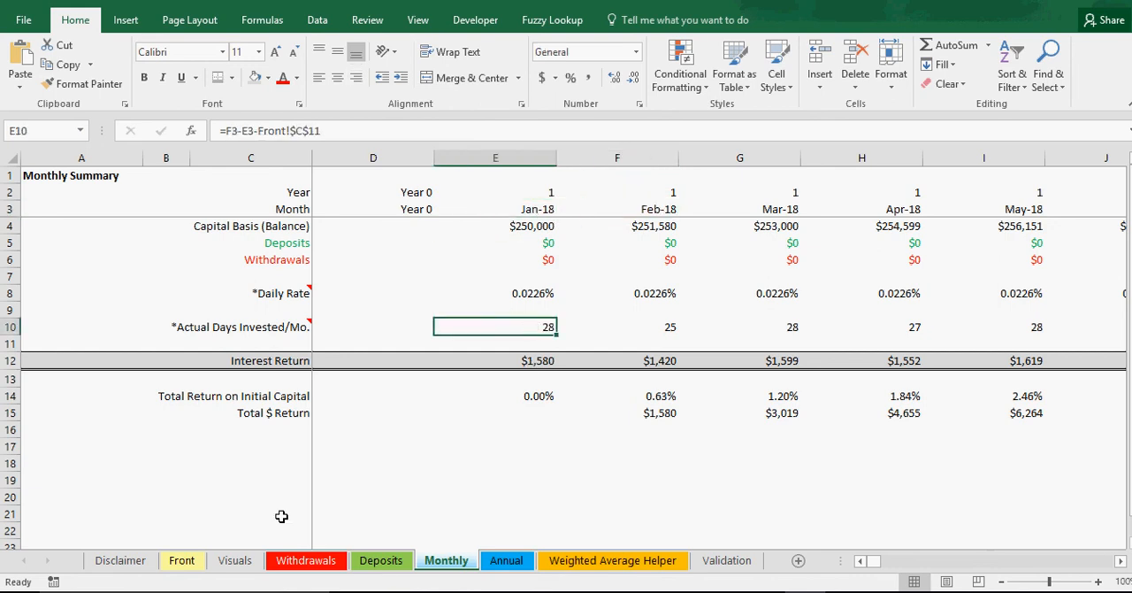
# Step: Check the monthly cash drag input on the Front sheet and return to the Monthly sheet
pyautogui.click(182, 560)
pyautogui.click(273, 346)
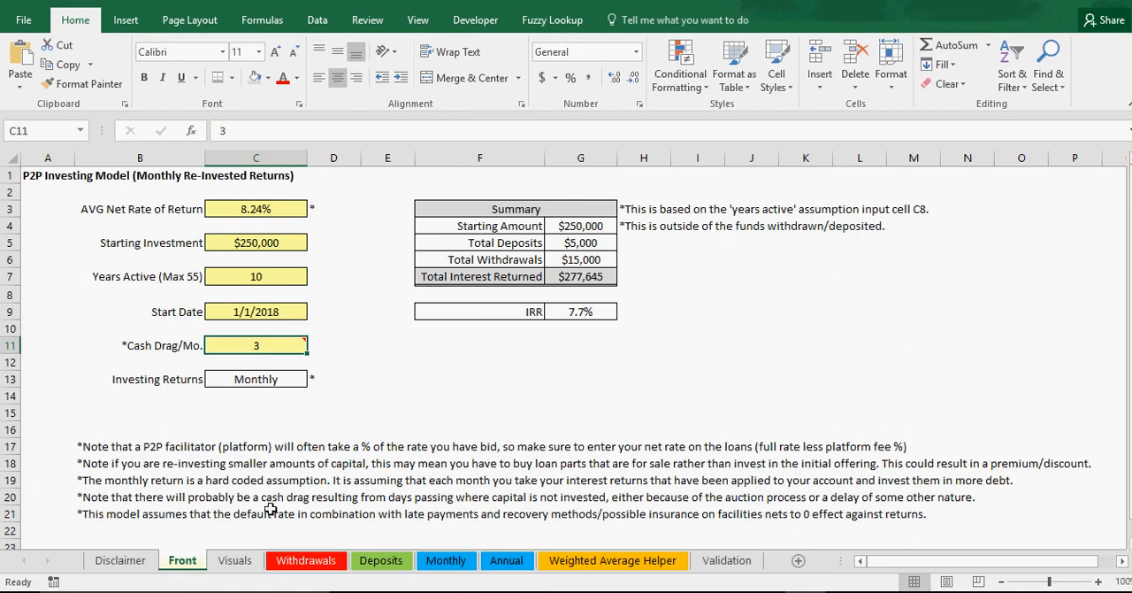
pyautogui.click(453, 563)
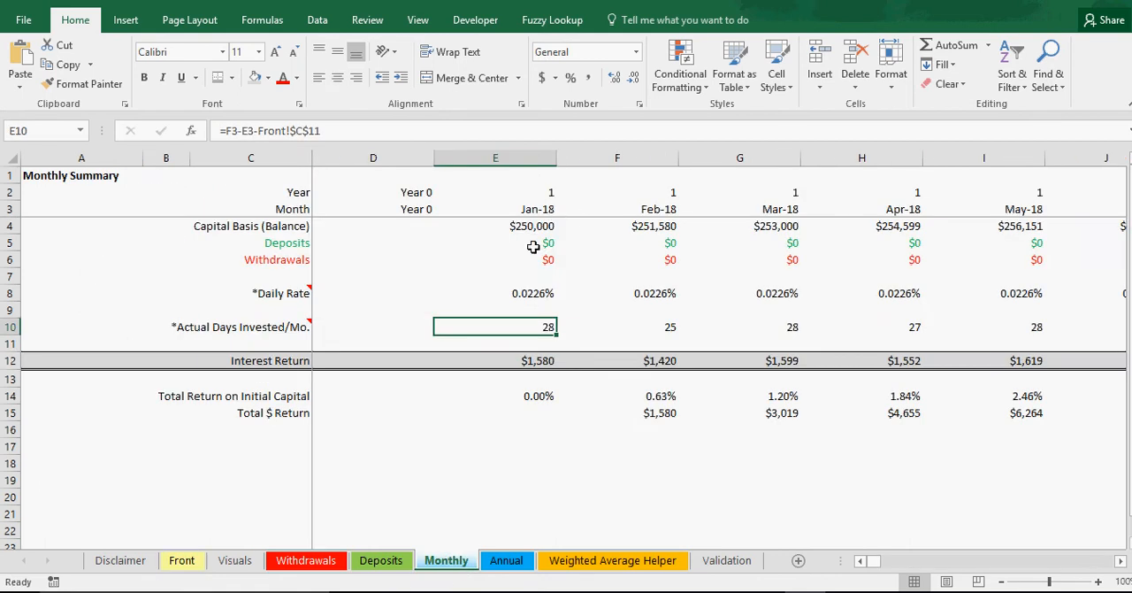
# Step: Trace the Jan-18 interest return formula through the daily rate, the Front sheet's net rate, the days invested and the capital basis
pyautogui.click(540, 362)
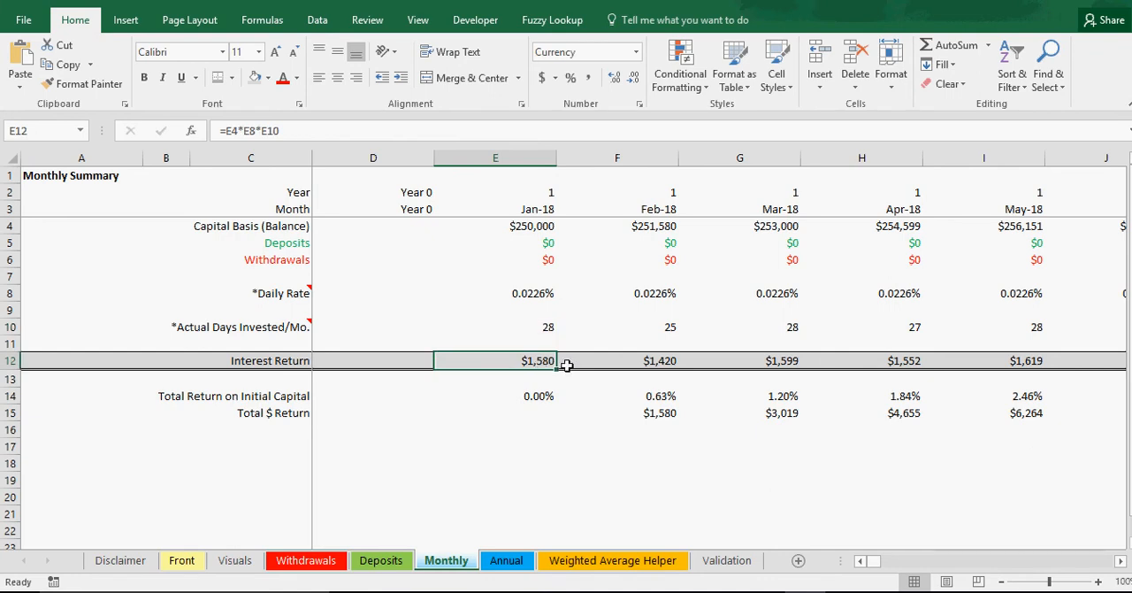
pyautogui.click(549, 295)
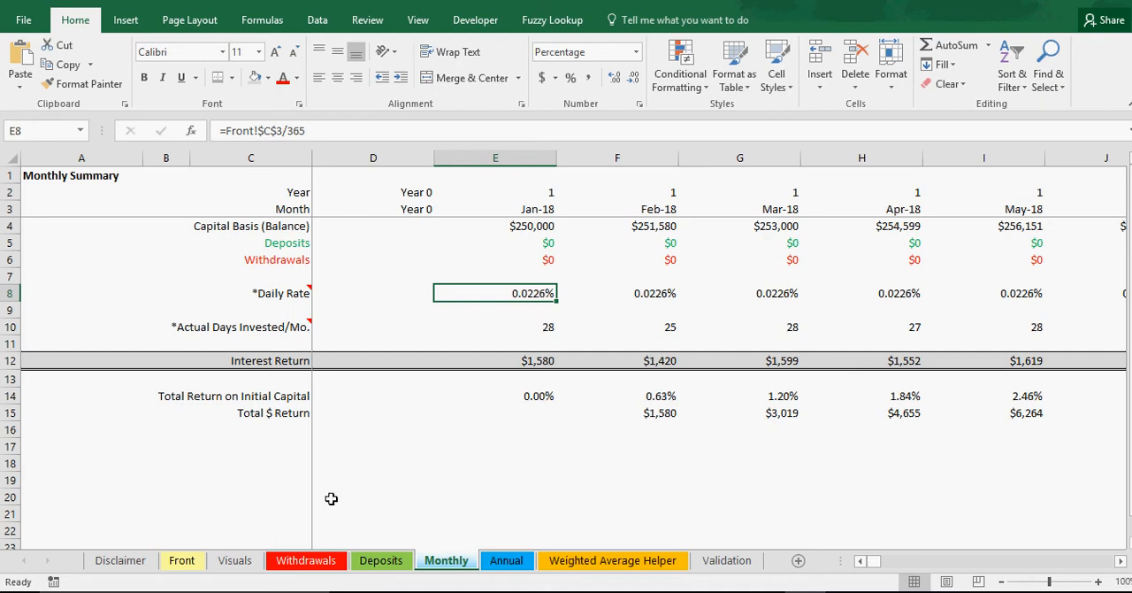
pyautogui.click(181, 561)
pyautogui.click(262, 212)
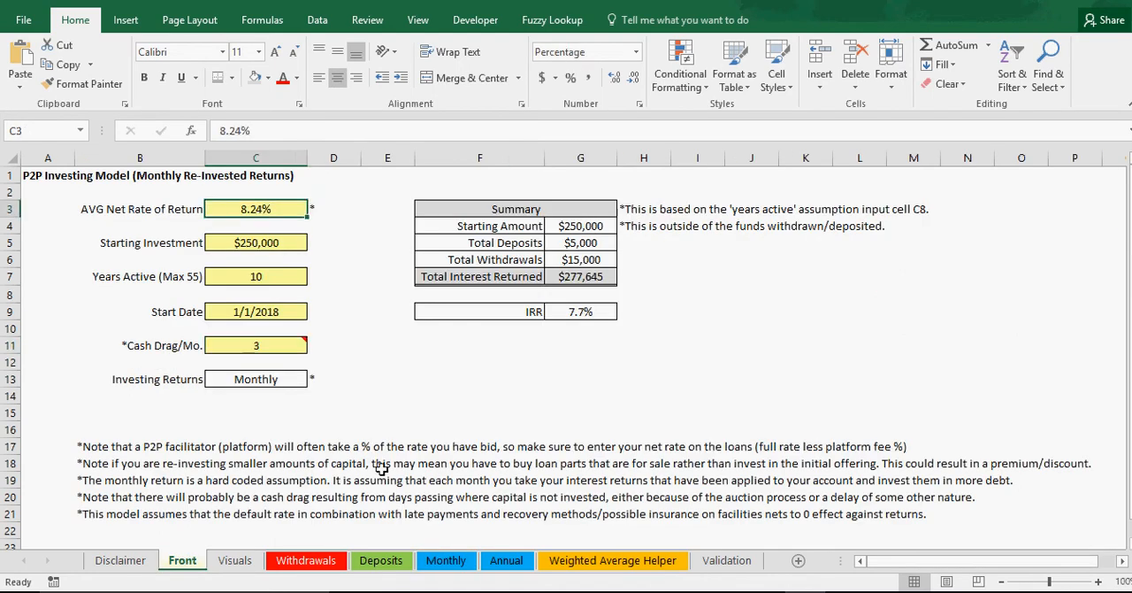
pyautogui.click(447, 563)
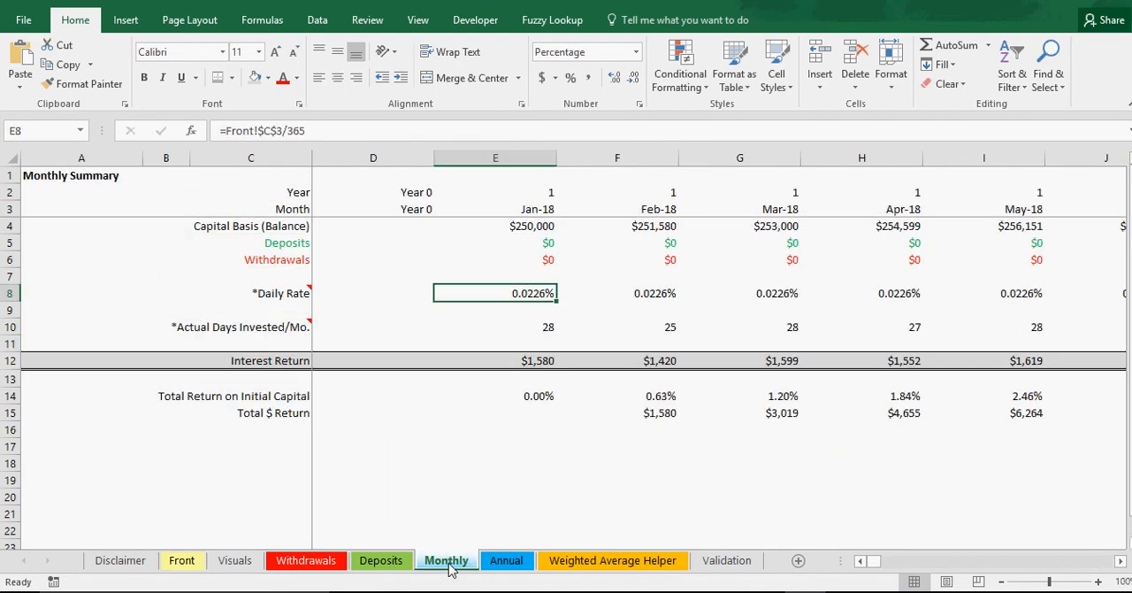
pyautogui.click(538, 323)
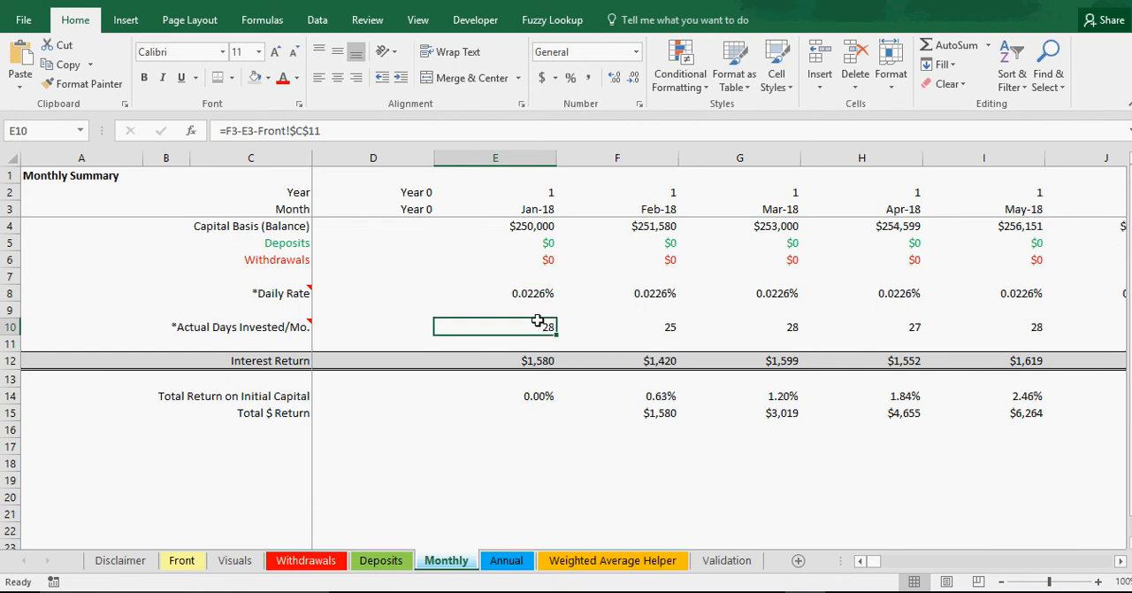
pyautogui.click(538, 228)
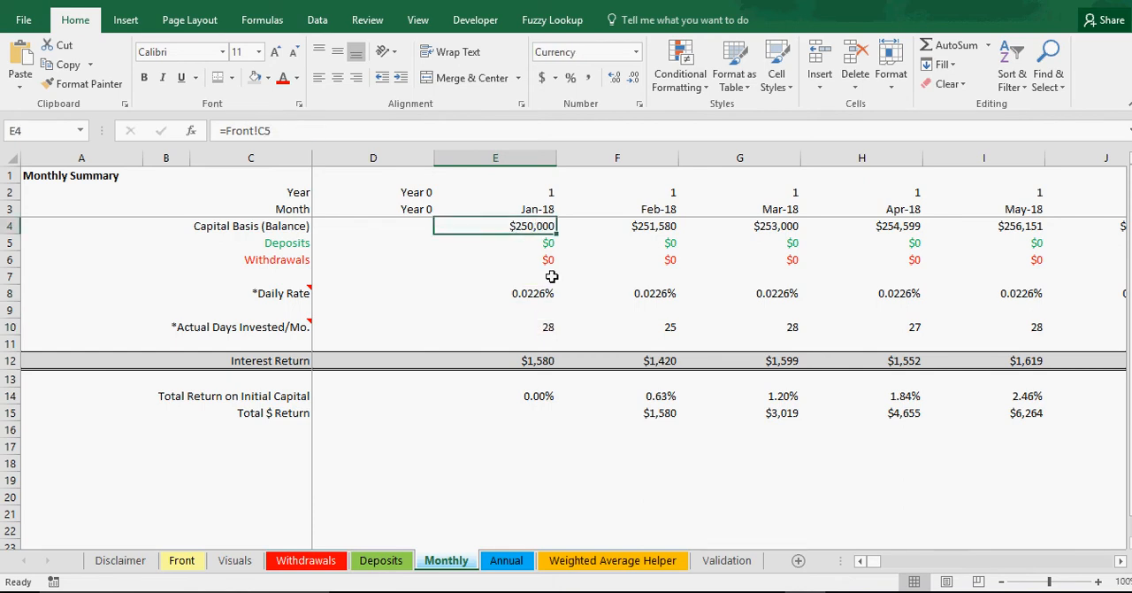
pyautogui.click(539, 361)
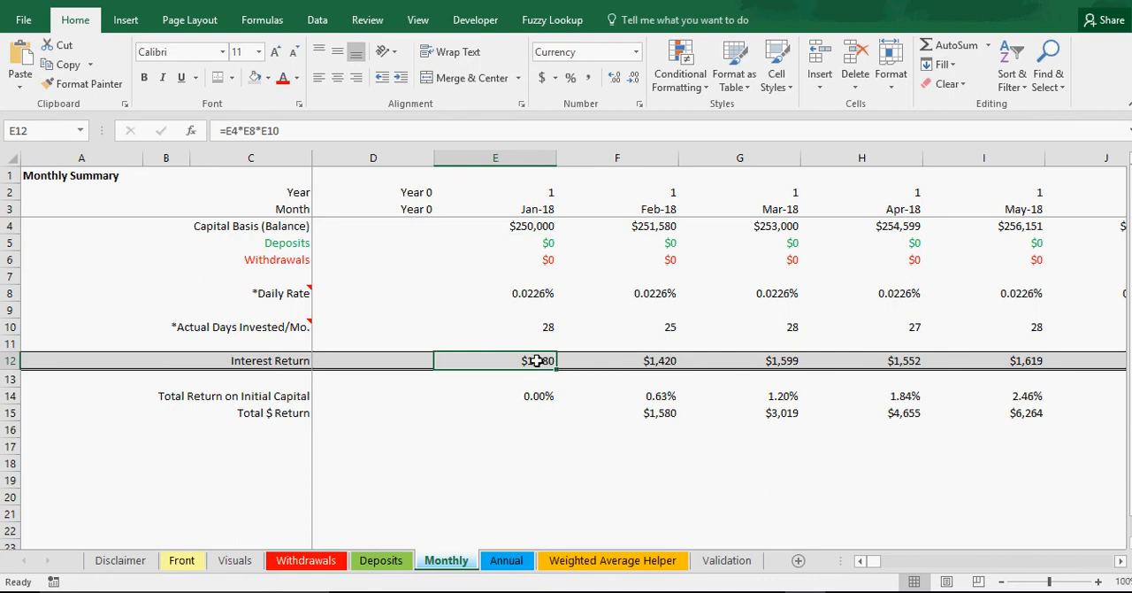
# Step: Examine how Jan-18 interest feeds the Feb-18 capital basis and how the Feb-18 interest return is calculated
pyautogui.click(661, 226)
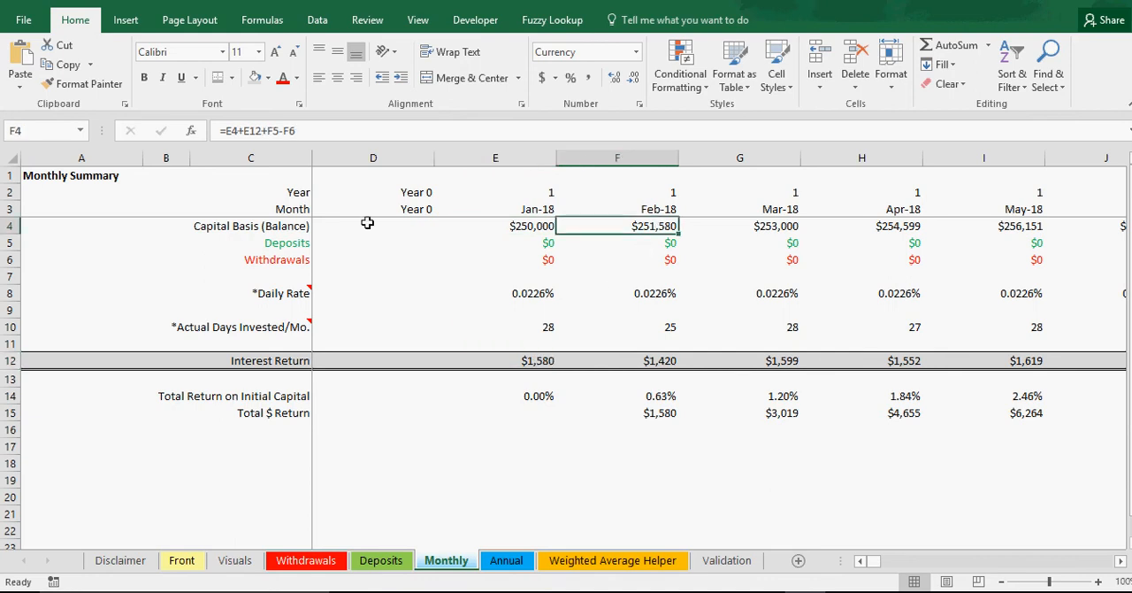
pyautogui.click(532, 360)
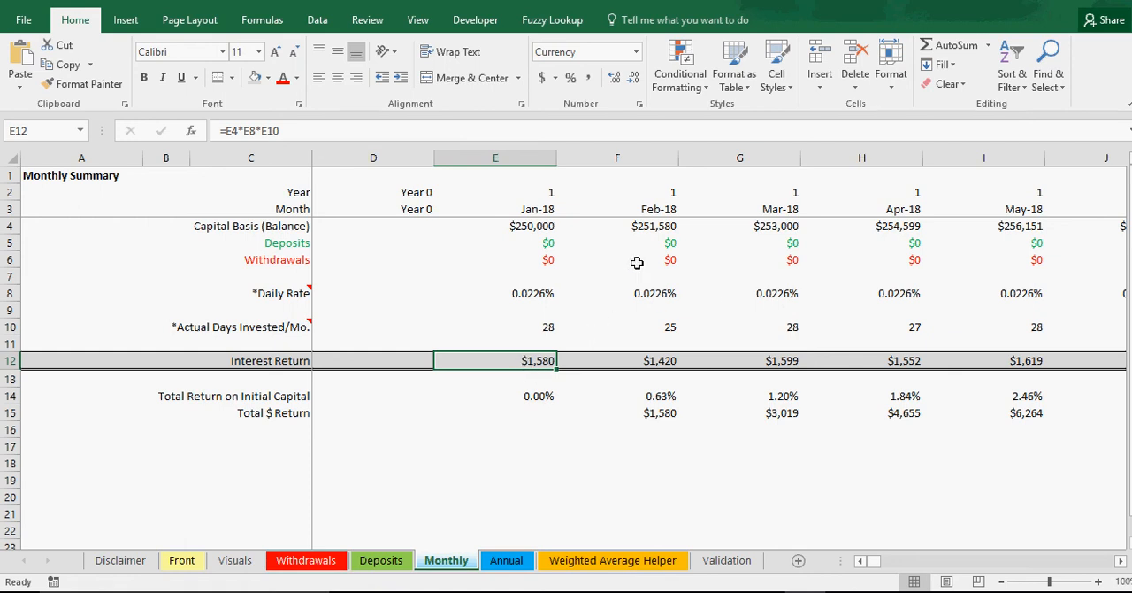
pyautogui.click(653, 227)
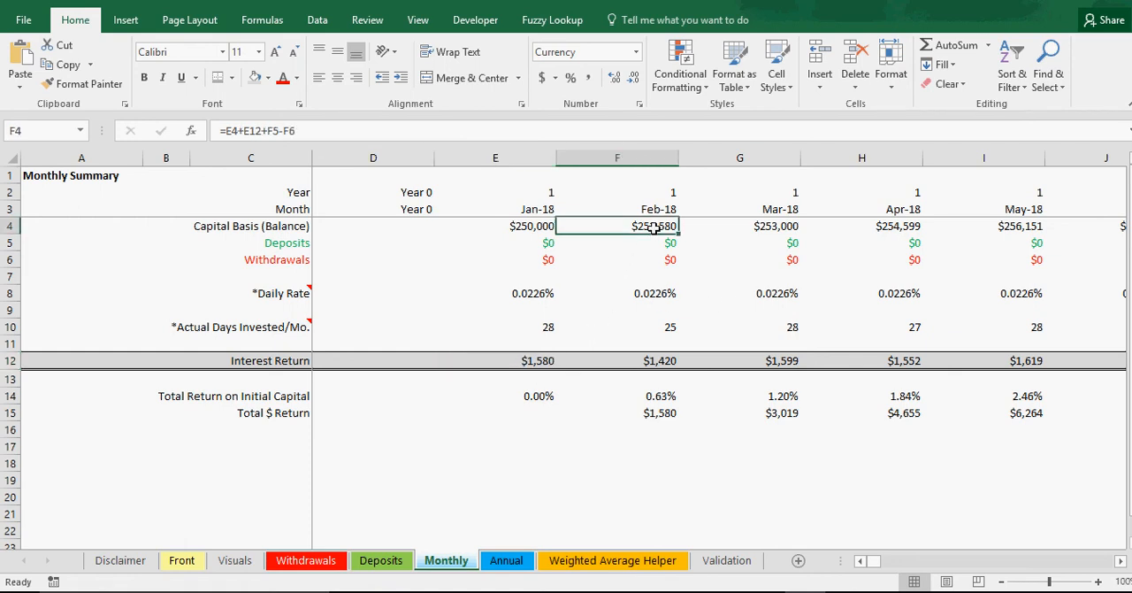
pyautogui.click(665, 360)
pyautogui.click(660, 227)
pyautogui.click(666, 325)
pyautogui.click(655, 359)
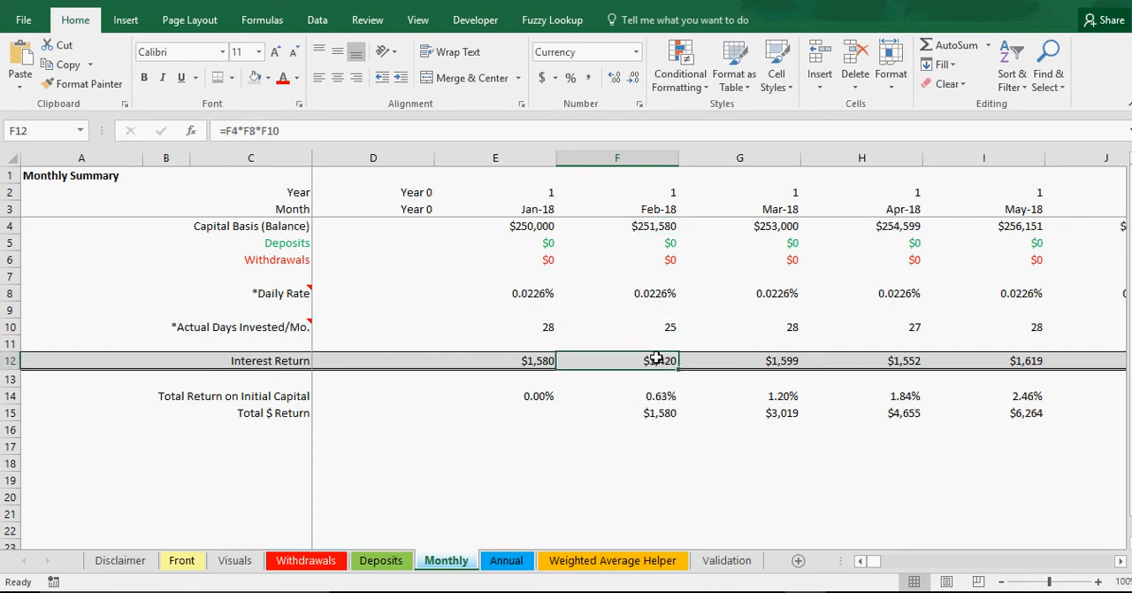
# Step: Inspect the Mar-18 interest, days invested and capital basis formulas, and follow the Interest Return row across to May-18
pyautogui.click(765, 361)
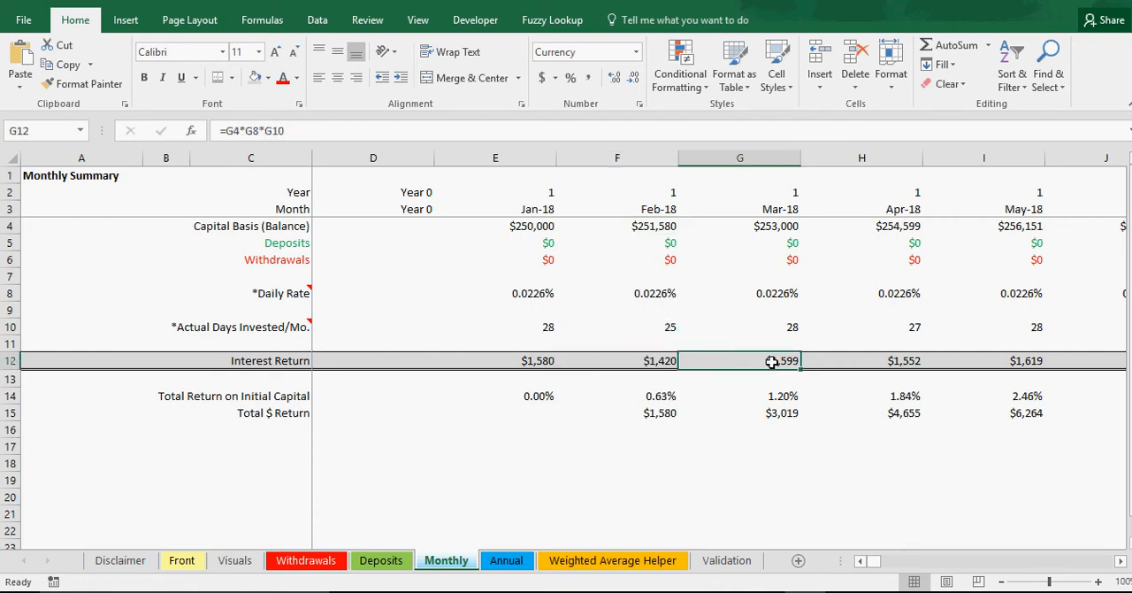
pyautogui.click(793, 324)
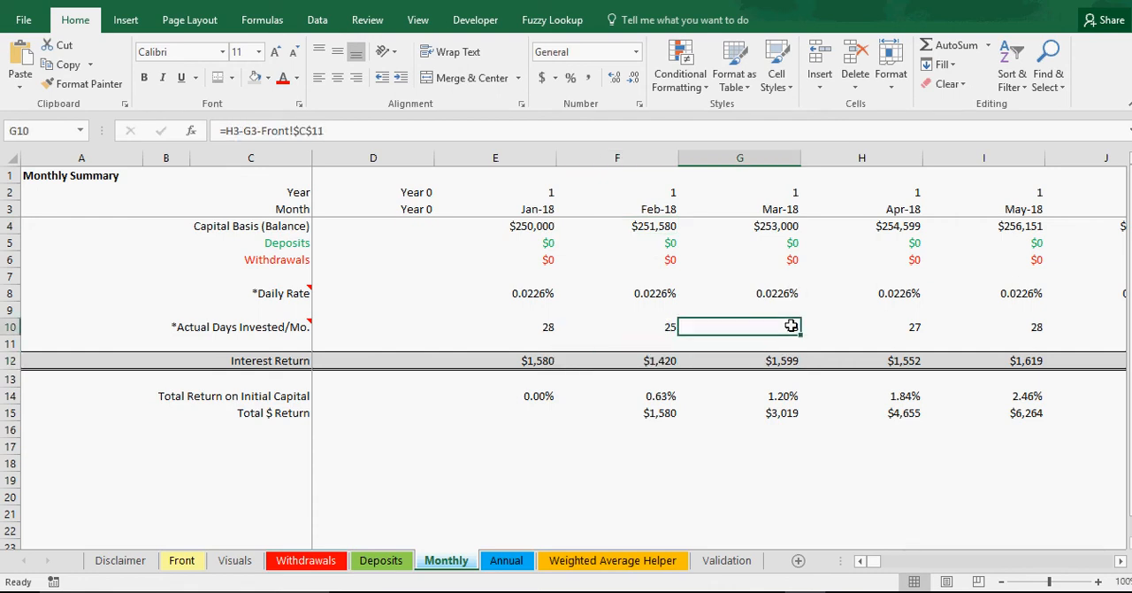
pyautogui.click(777, 227)
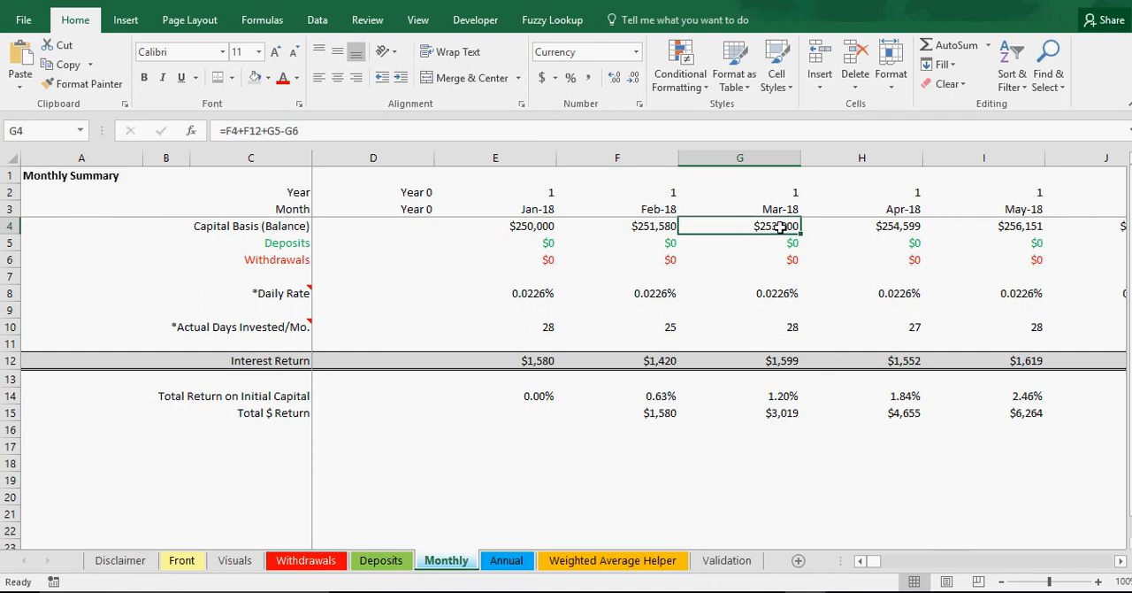
pyautogui.moveTo(538, 362); pyautogui.dragTo(642, 363)
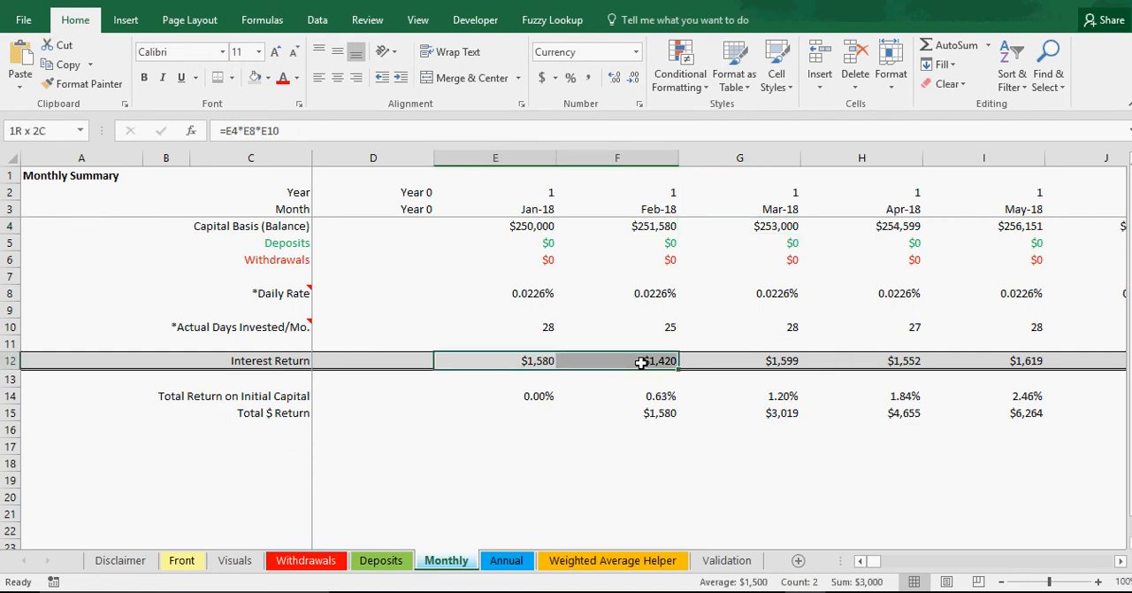
pyautogui.click(768, 357)
pyautogui.click(872, 354)
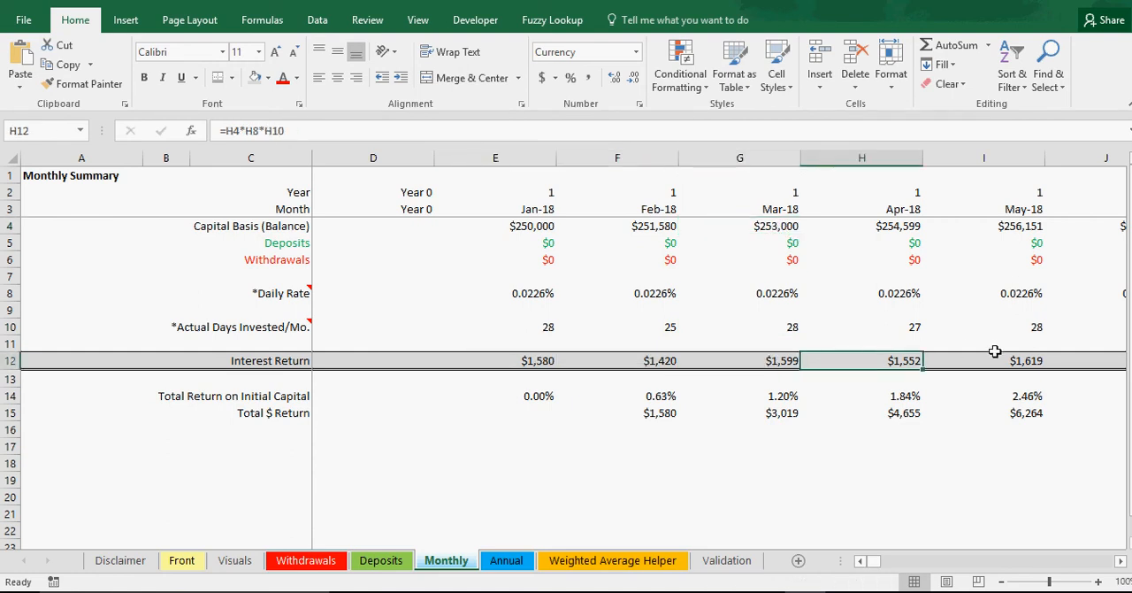
pyautogui.click(995, 350)
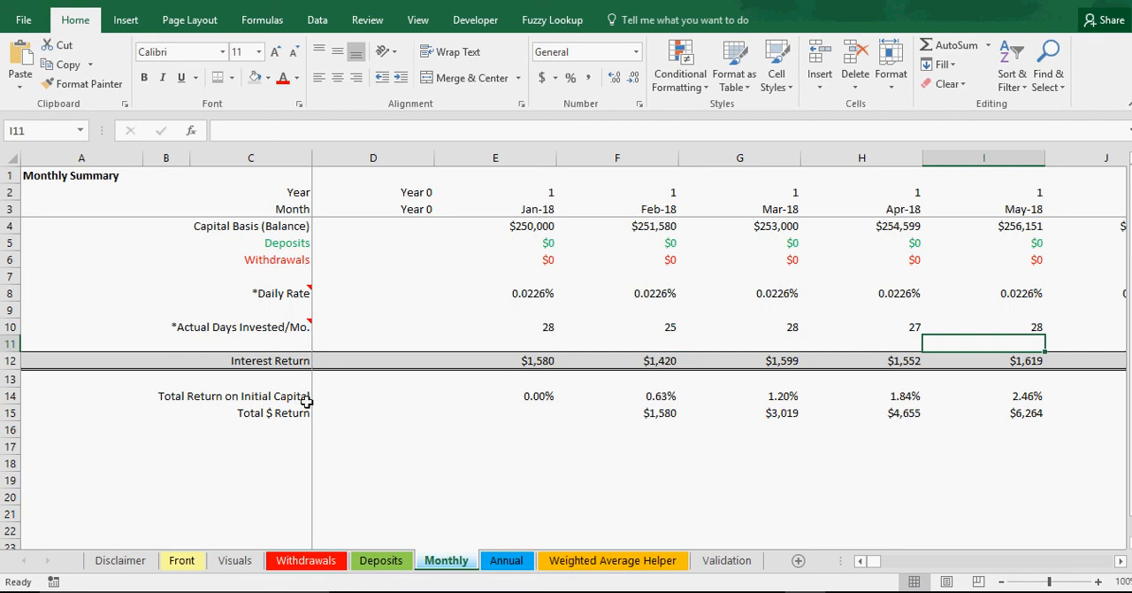
# Step: Inspect the Total Return on Initial Capital formulas on the Monthly sheet from Jan-18 through Apr-18
pyautogui.click(663, 394)
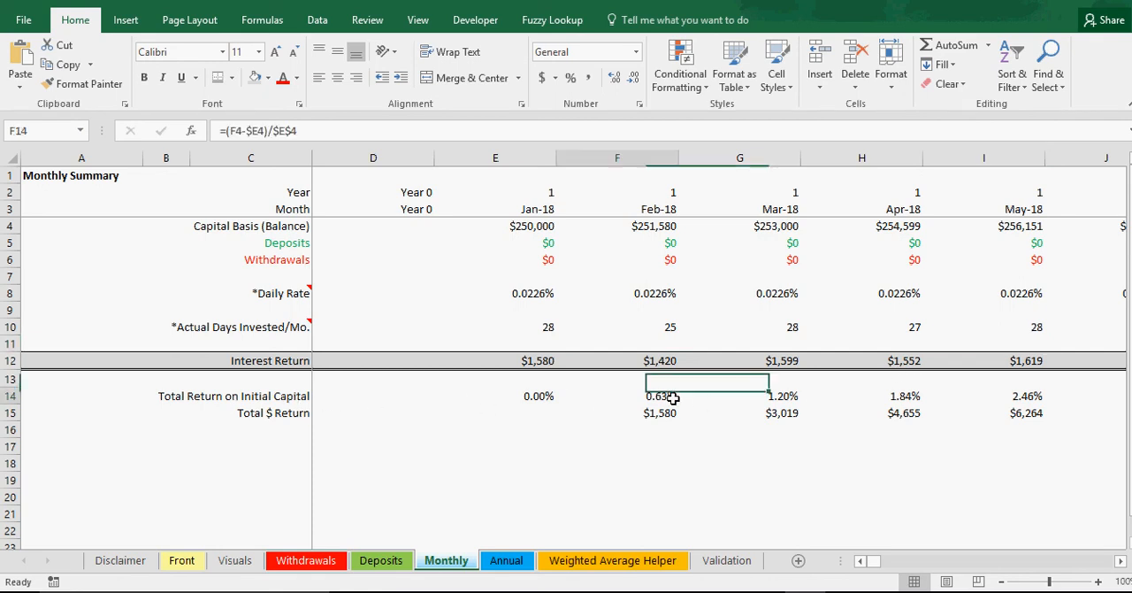
pyautogui.click(771, 400)
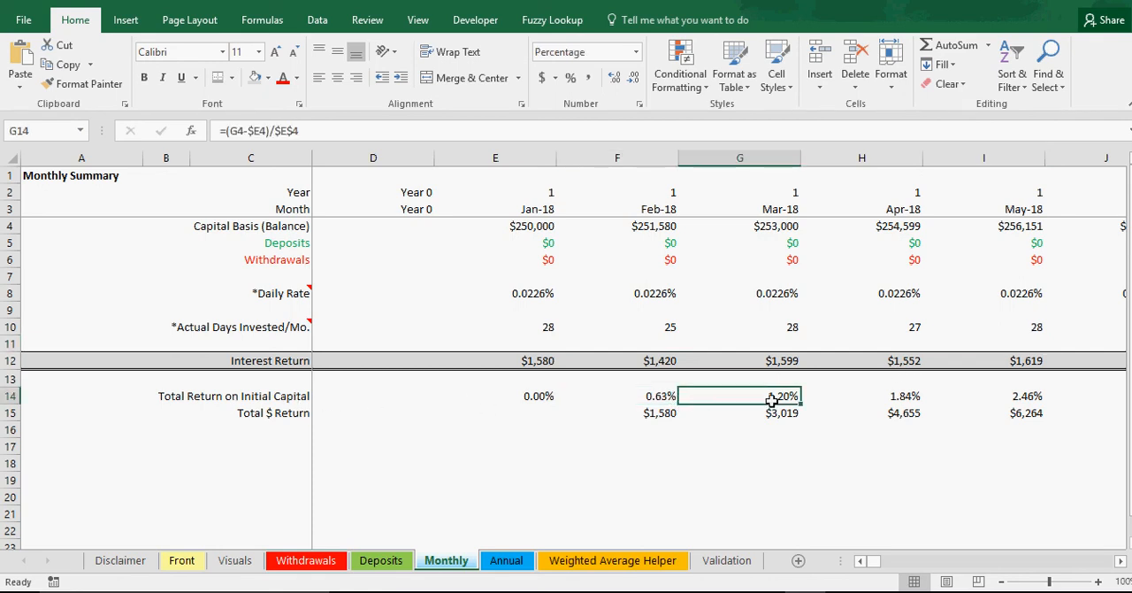
pyautogui.click(912, 396)
pyautogui.click(775, 396)
pyautogui.click(649, 397)
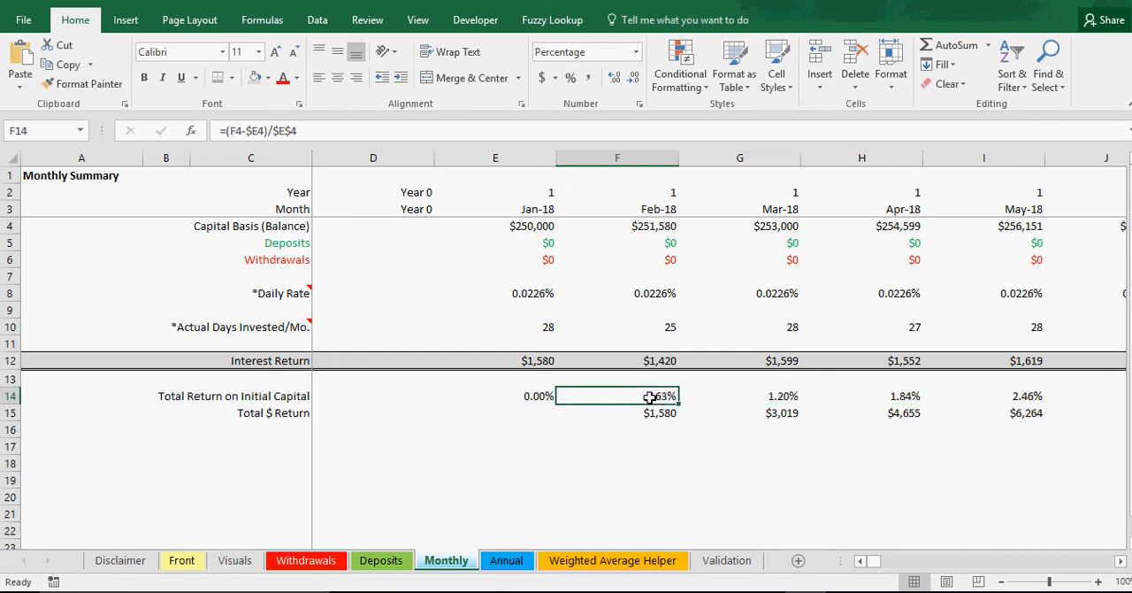
pyautogui.moveTo(566, 396); pyautogui.dragTo(744, 397)
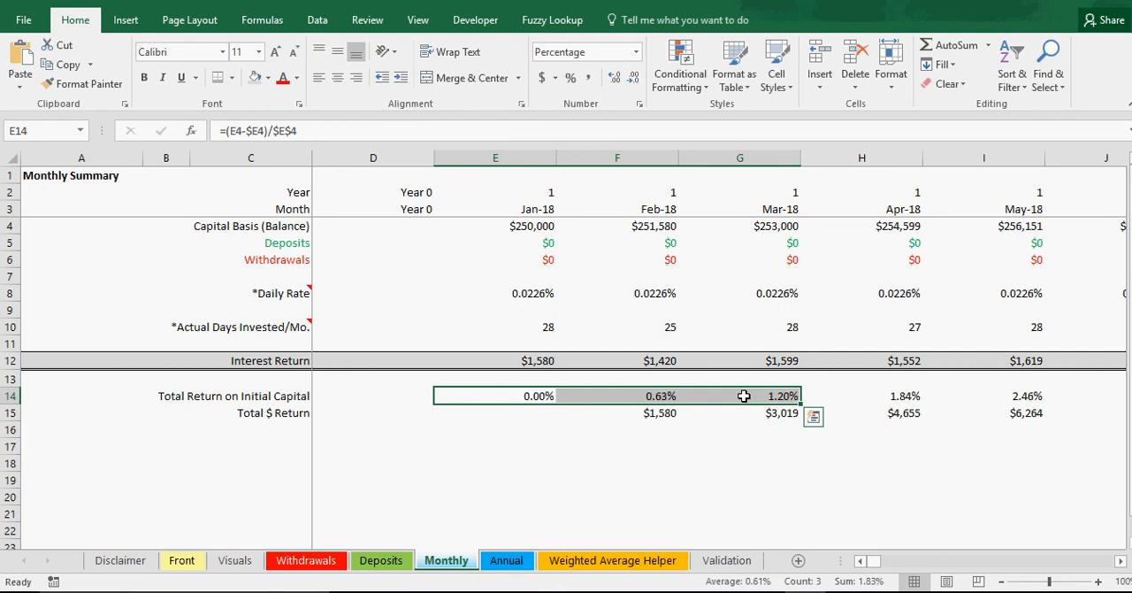
# Step: Compare the Total $ Return values for Feb-18 through Apr-18 with the summed Interest Return from Jan-18 to Apr-18
pyautogui.moveTo(660, 414); pyautogui.dragTo(837, 414)
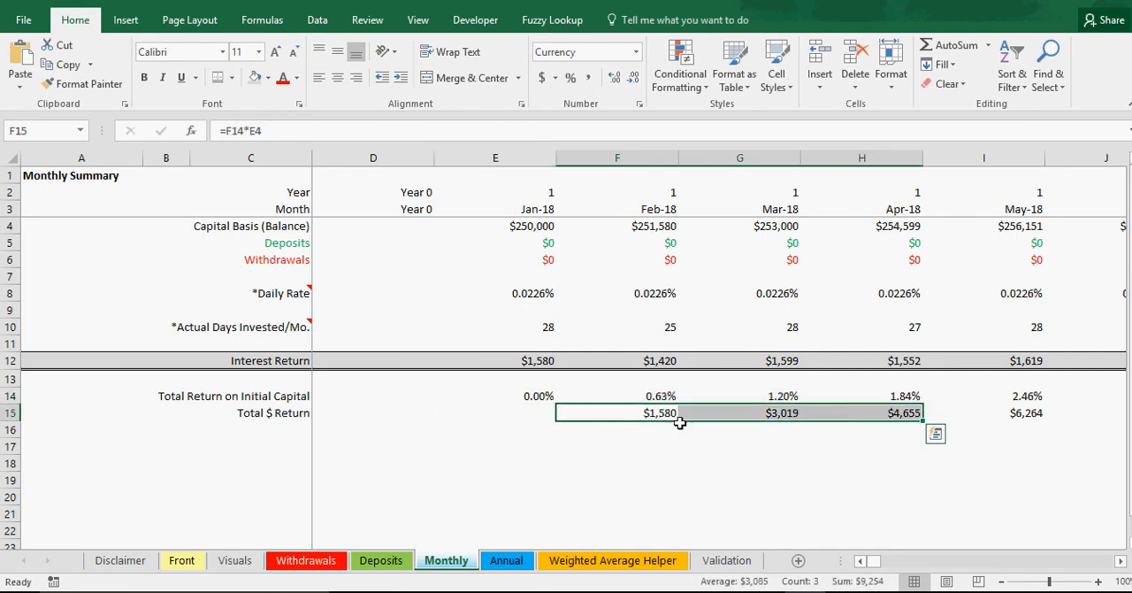
pyautogui.click(651, 415)
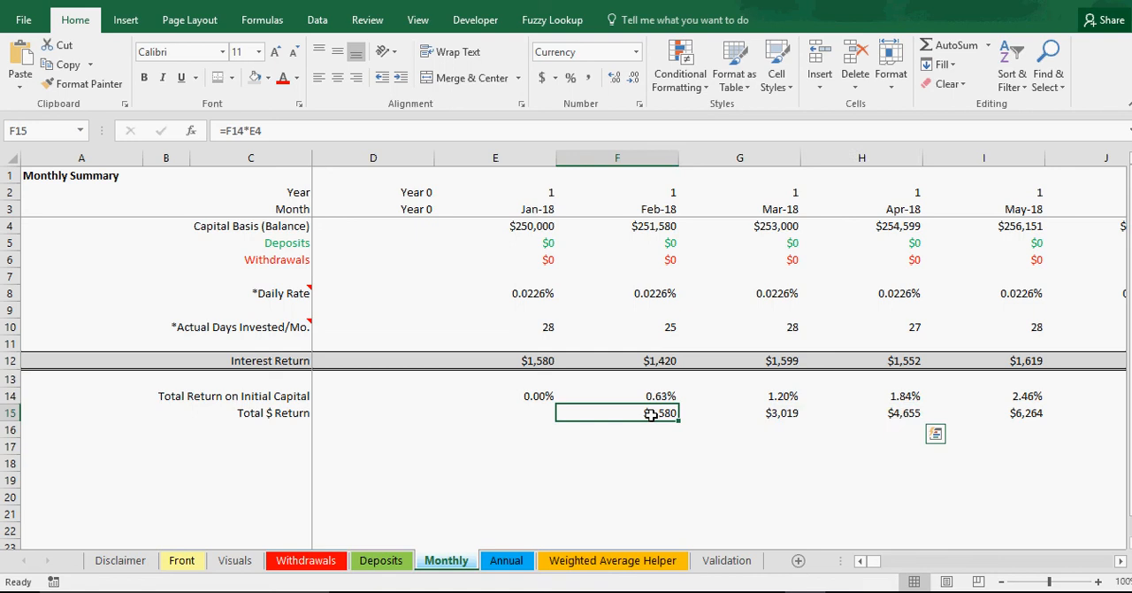
pyautogui.moveTo(548, 361); pyautogui.dragTo(884, 358)
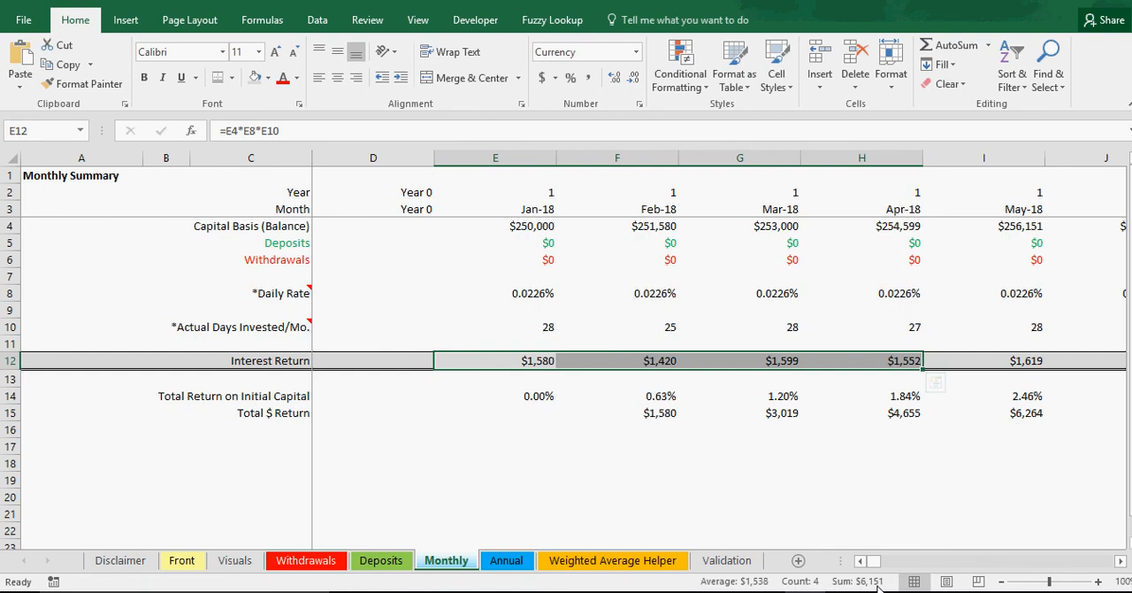
pyautogui.click(580, 410)
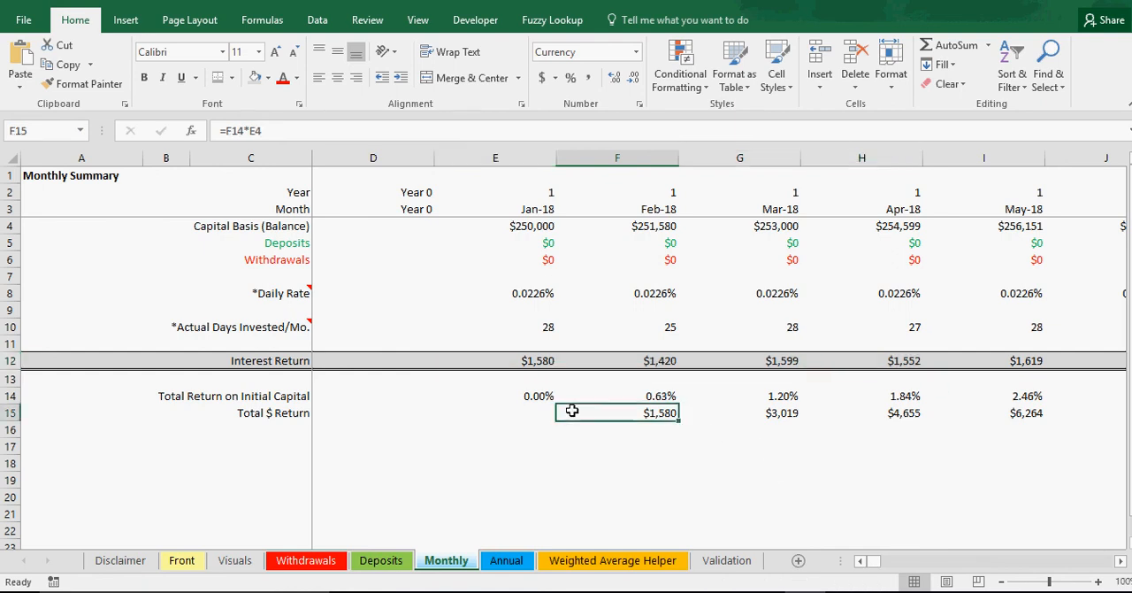
# Step: Trace the Feb-18 Total $ Return formula to the cells it references and check the total return percentage above it
pyautogui.click(545, 411)
pyautogui.click(651, 411)
pyautogui.doubleClick(668, 414)
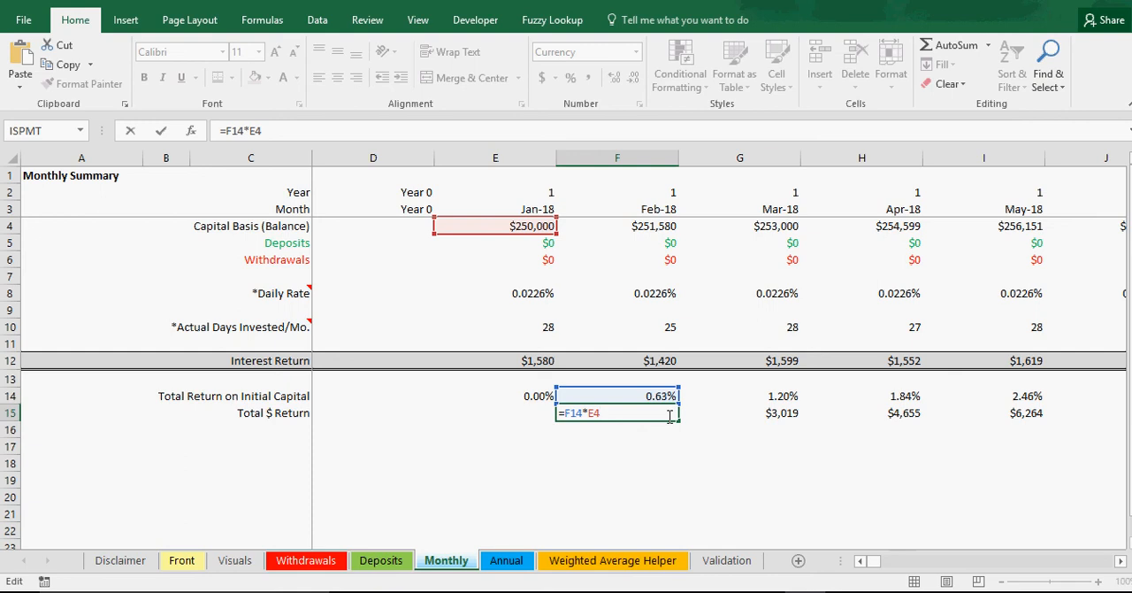
pyautogui.press('Return')
pyautogui.click(660, 395)
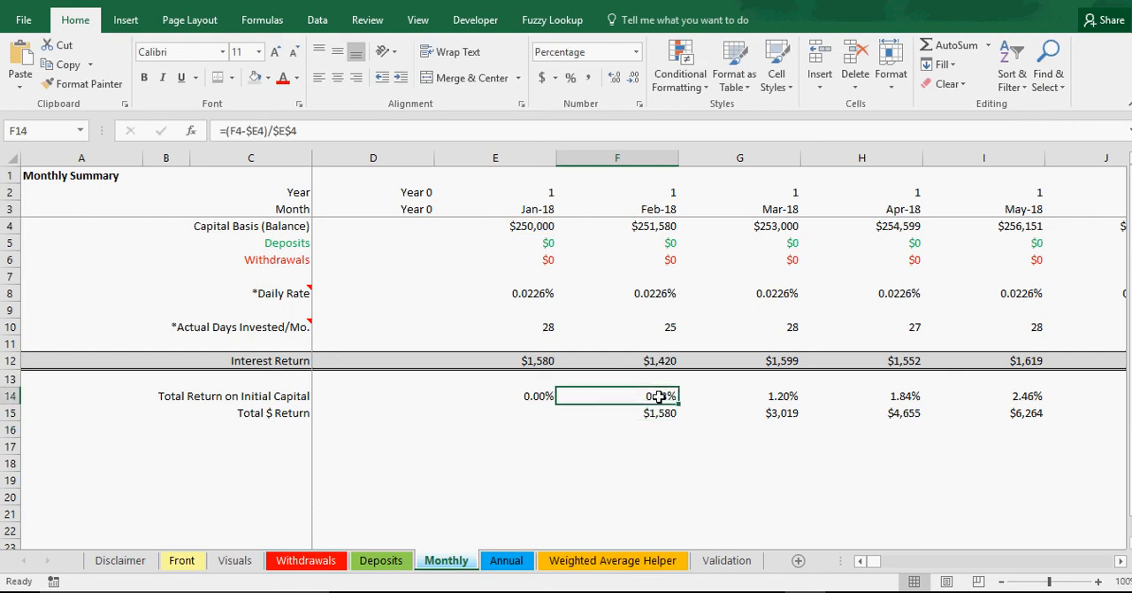
pyautogui.click(658, 412)
pyautogui.click(988, 45)
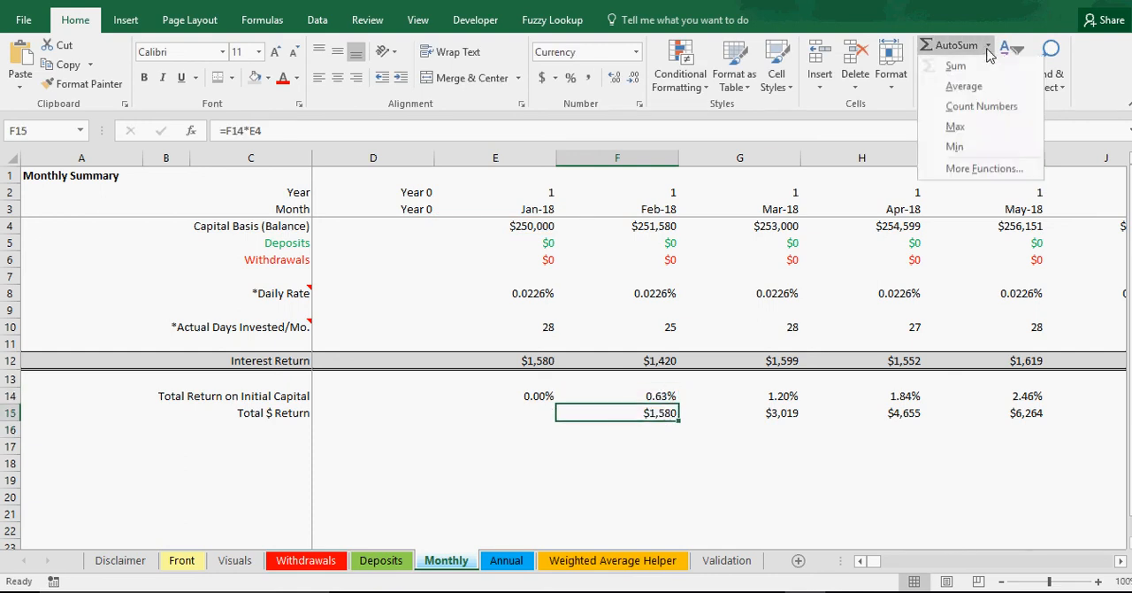
pyautogui.click(957, 63)
pyautogui.click(529, 361)
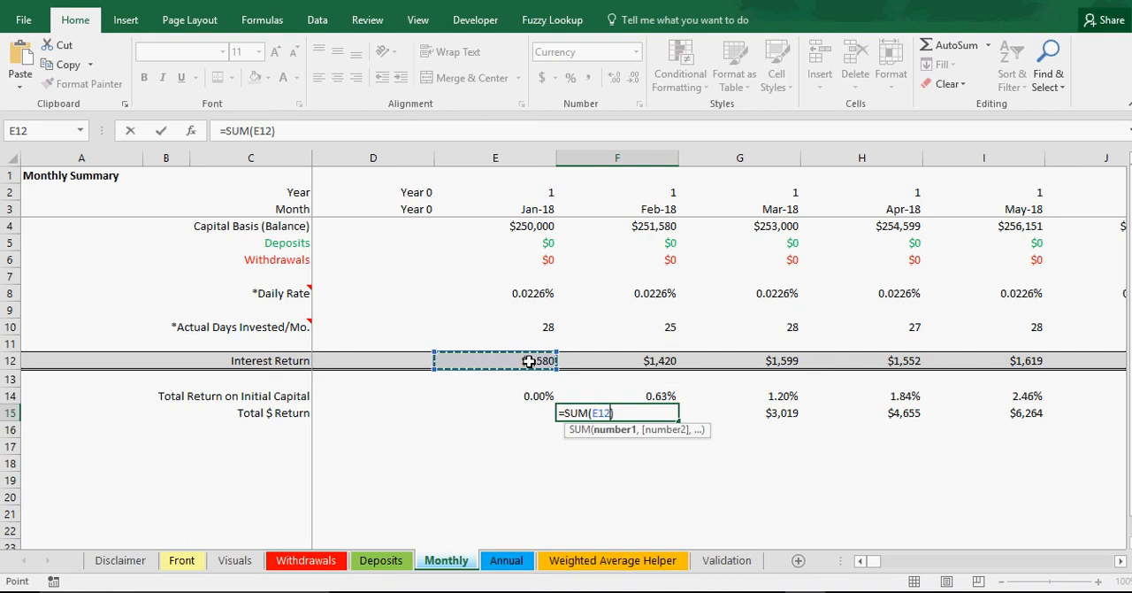
pyautogui.press('BackSpace')
pyautogui.press('BackSpace')
pyautogui.press('BackSpace')
pyautogui.press('BackSpace')
pyautogui.press('BackSpace')
pyautogui.press('BackSpace')
pyautogui.press('BackSpace')
pyautogui.press('BackSpace')
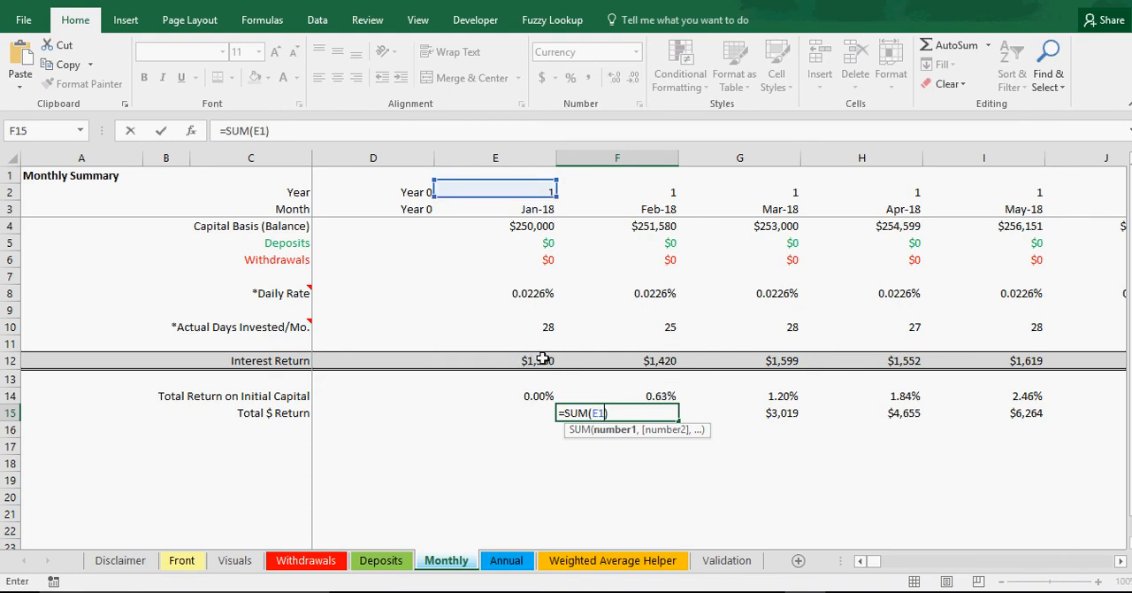
pyautogui.moveTo(576, 415); pyautogui.dragTo(503, 404)
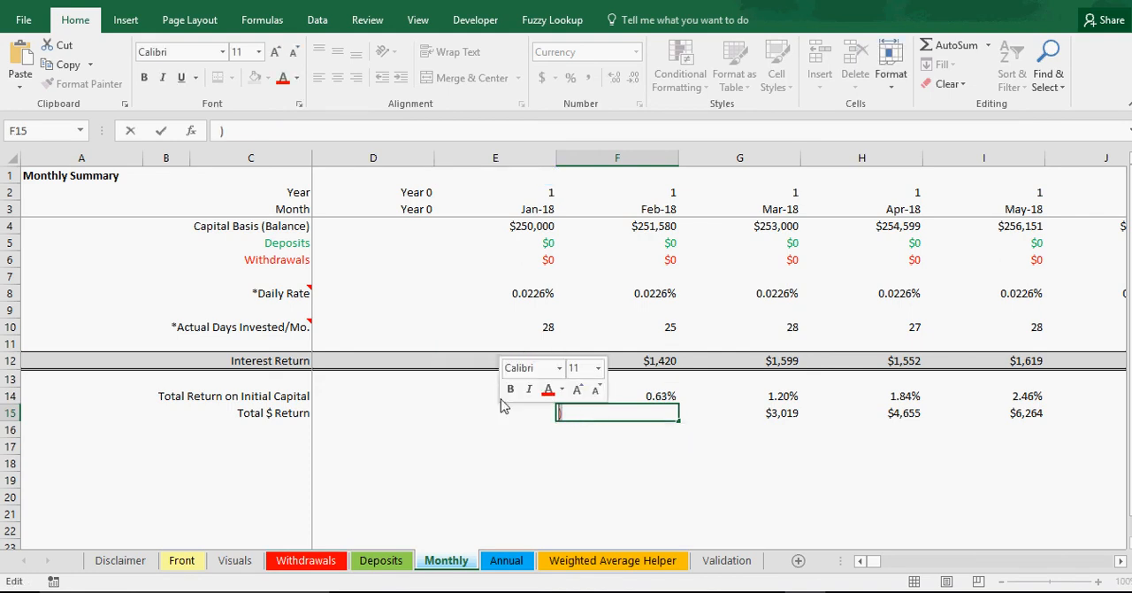
pyautogui.press('BackSpace')
pyautogui.press('Return')
# Step: Enter the running total =SUM($E12:E12) of Interest Return in the Jan-18 Total $ Return cell E15
pyautogui.click(539, 409)
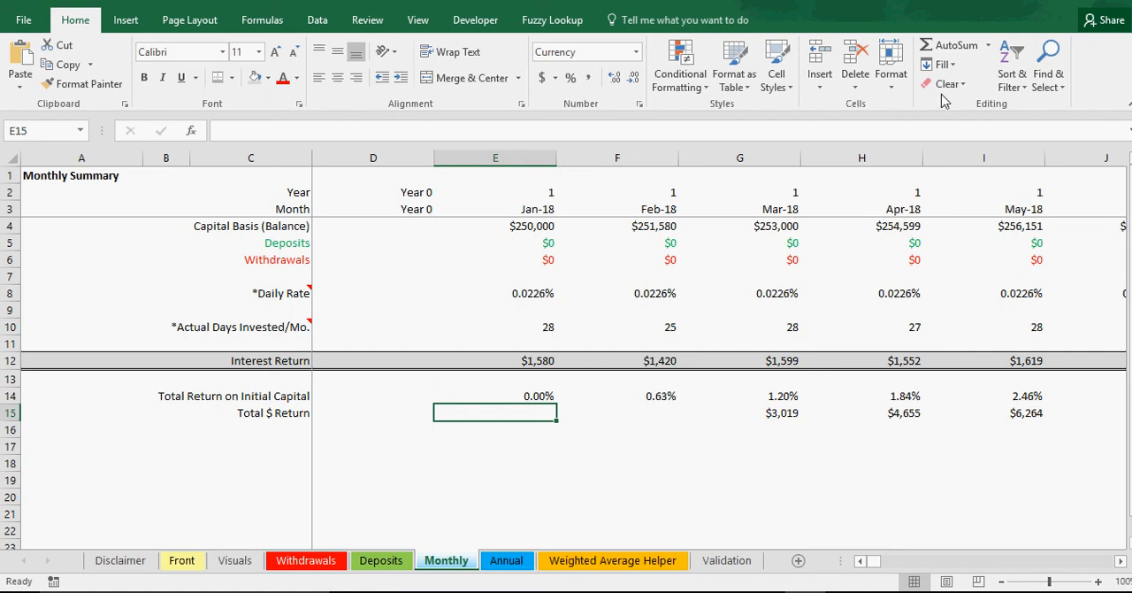
pyautogui.click(954, 46)
pyautogui.click(541, 361)
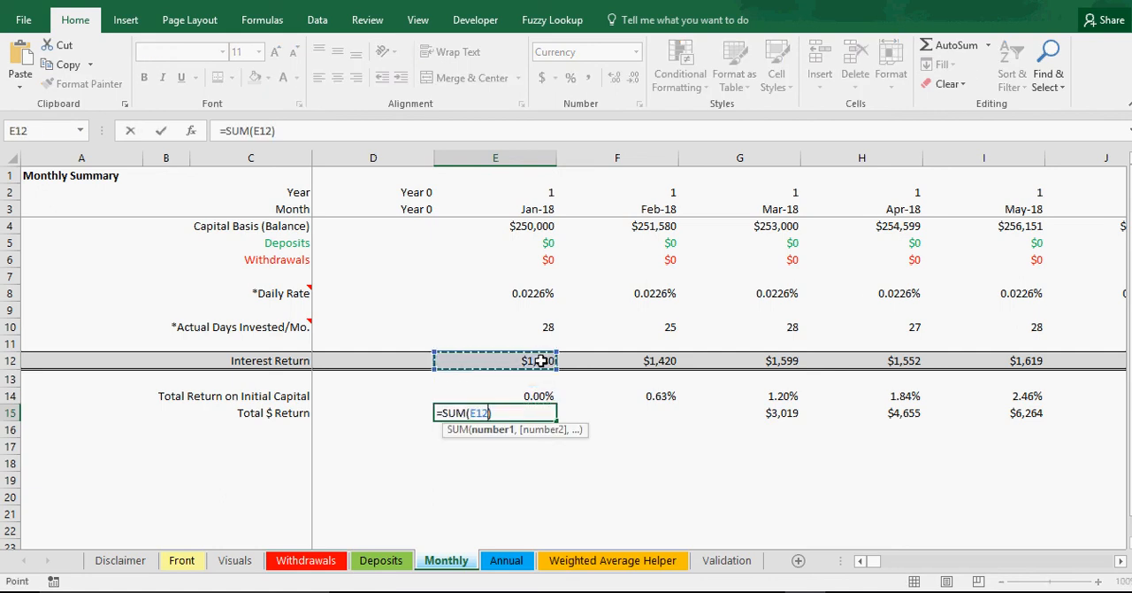
pyautogui.press('F8')
pyautogui.click(261, 130)
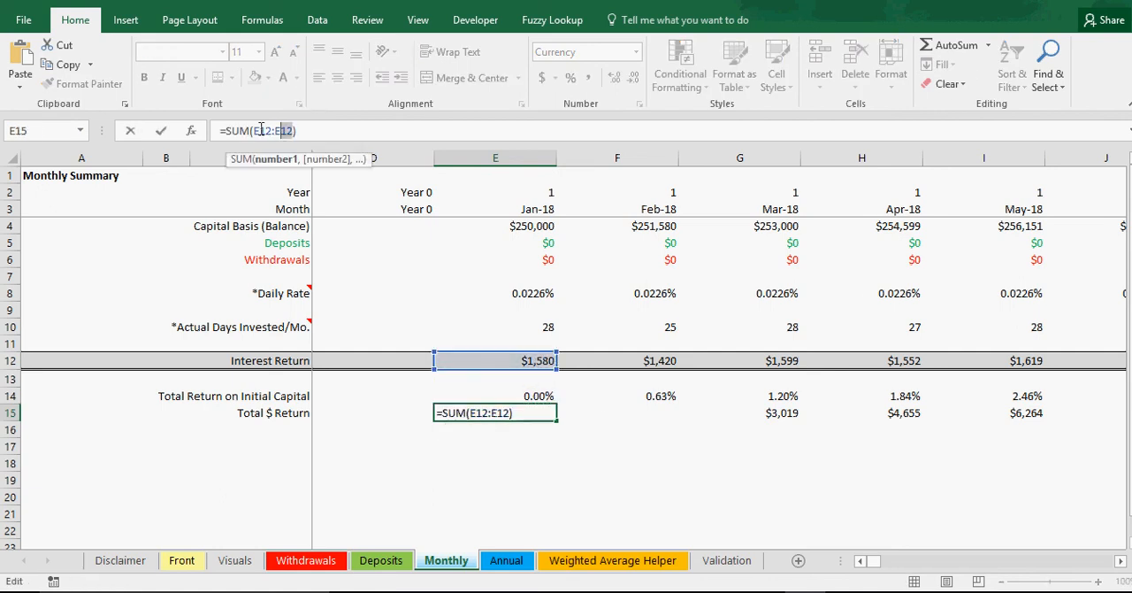
pyautogui.click(257, 130)
pyautogui.press('Return')
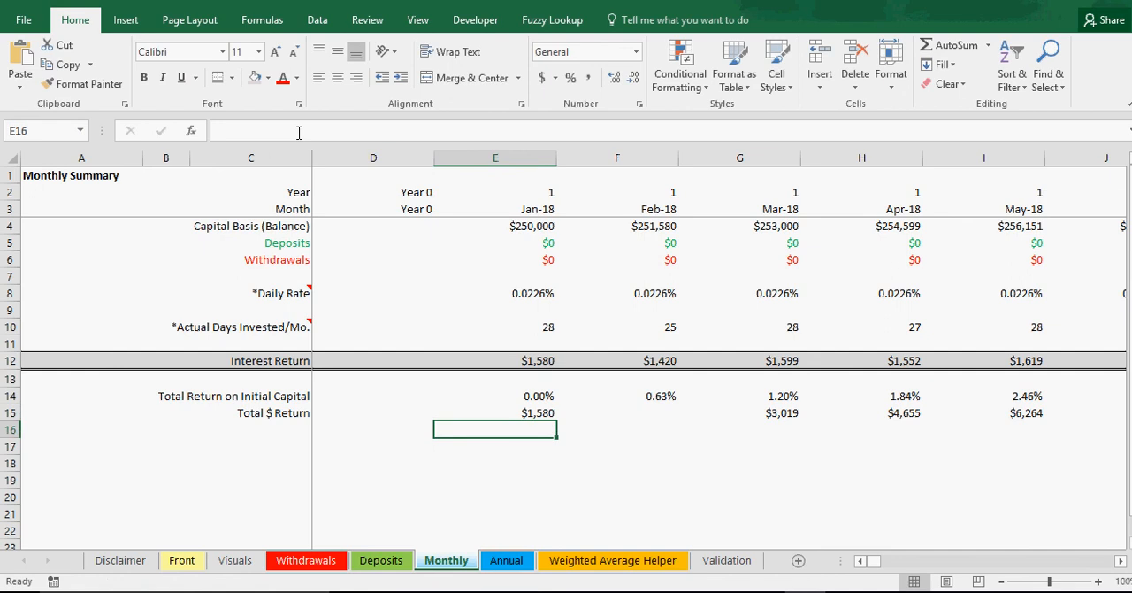
# Step: Fill the running-total formula across the Total $ Return row through Dec-72, checking Apr-18 against the summed Jan-18 to Apr-18 interest
pyautogui.click(549, 414)
pyautogui.moveTo(557, 422); pyautogui.dragTo(1054, 421)
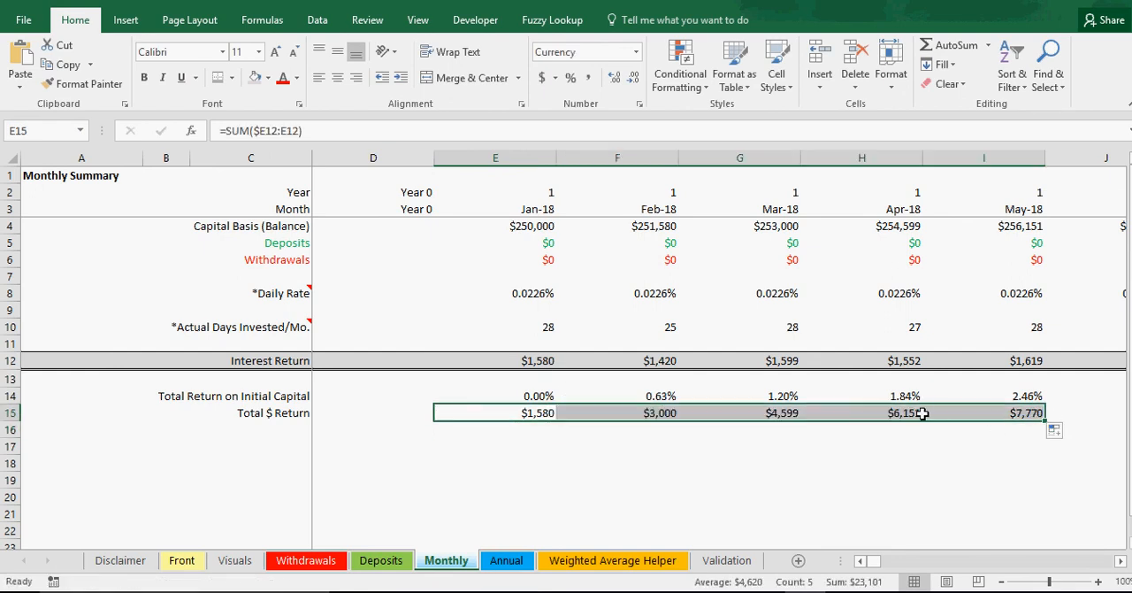
pyautogui.moveTo(521, 360); pyautogui.dragTo(897, 361)
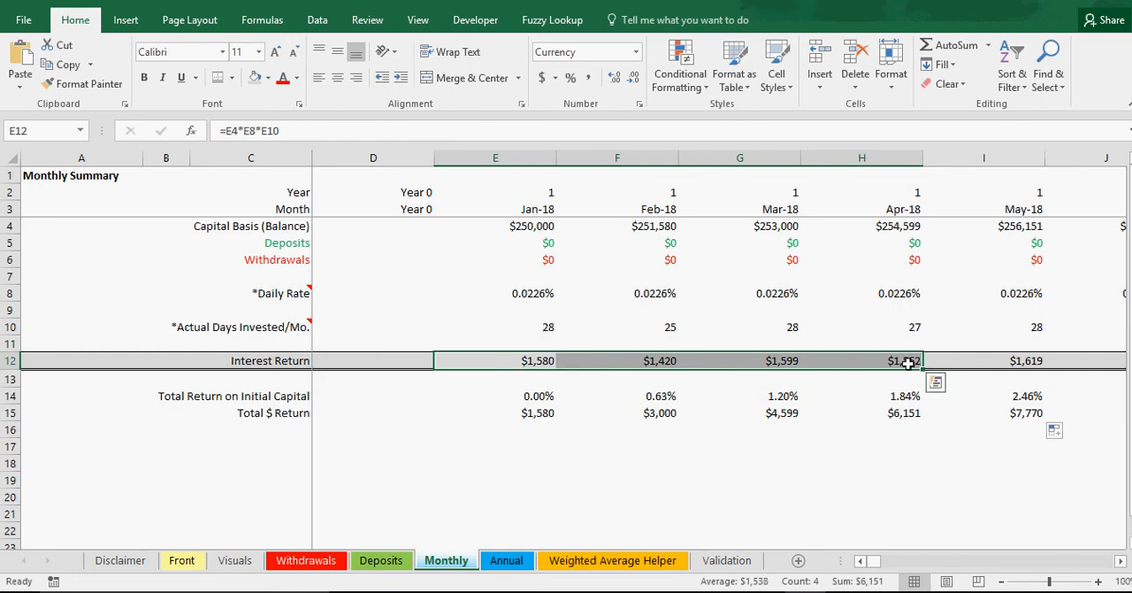
pyautogui.click(911, 416)
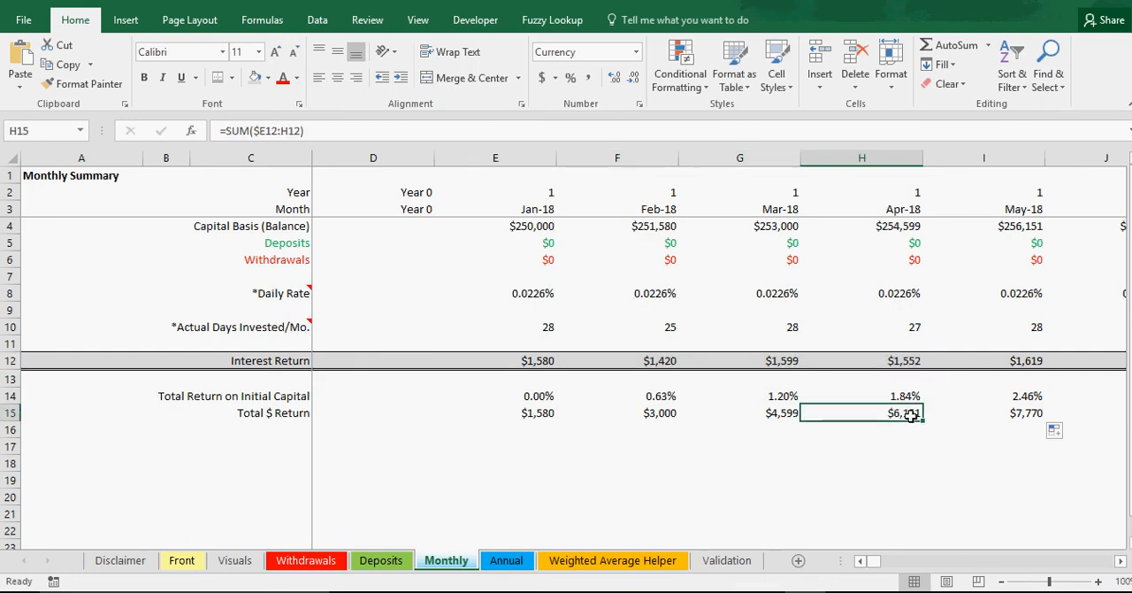
pyautogui.moveTo(922, 423)
pyautogui.mouseDown()
pyautogui.moveTo(1044, 416)
pyautogui.moveTo(549, 416)
pyautogui.moveTo(923, 416)
pyautogui.moveTo(913, 414)
pyautogui.mouseUp()
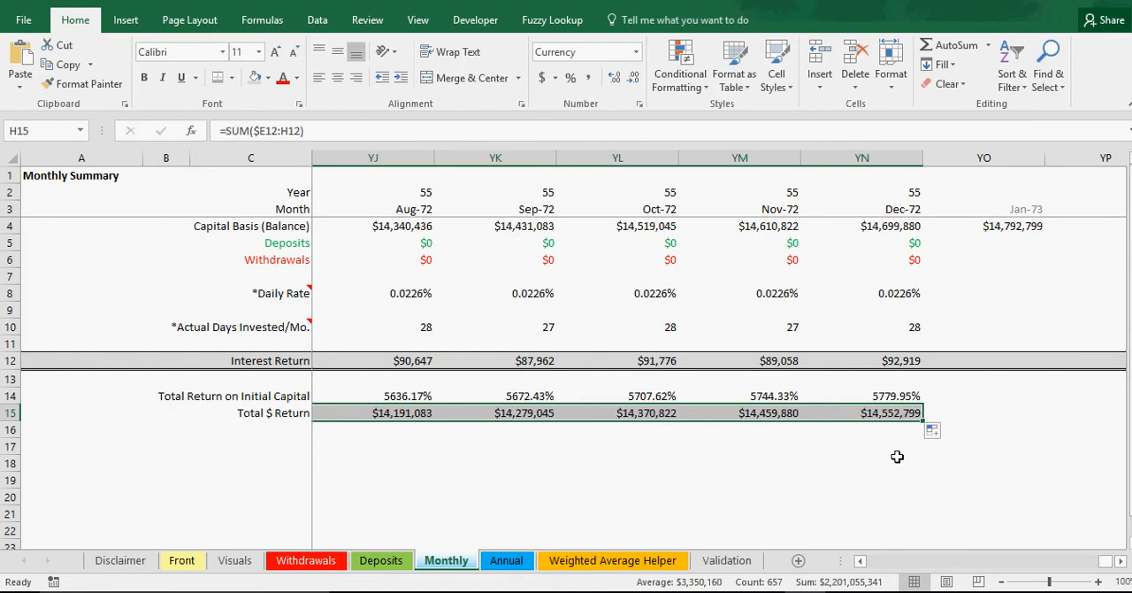
# Step: Review the cash drag and years active inputs on the Front sheet, plus the summary's starting amount and total interest returned formula
pyautogui.click(181, 560)
pyautogui.click(257, 346)
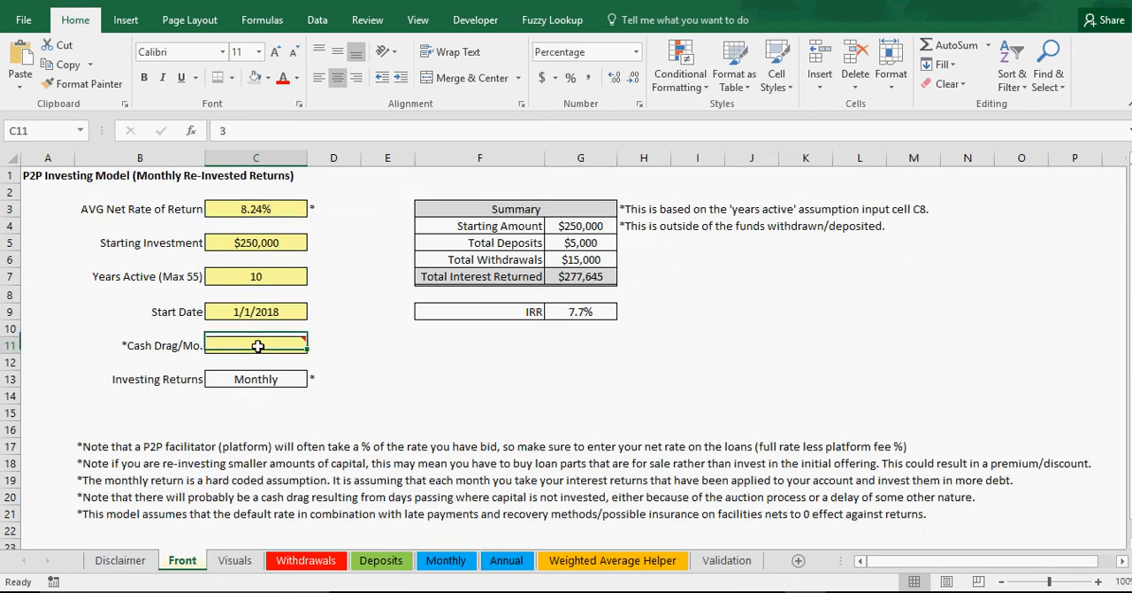
pyautogui.click(257, 277)
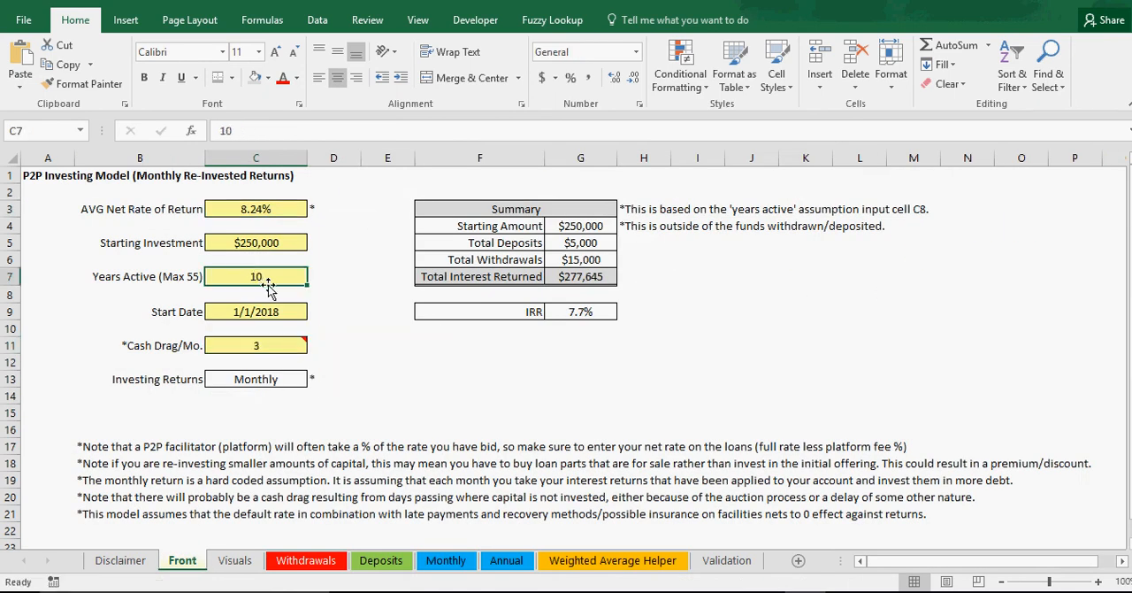
pyautogui.click(583, 228)
pyautogui.click(583, 277)
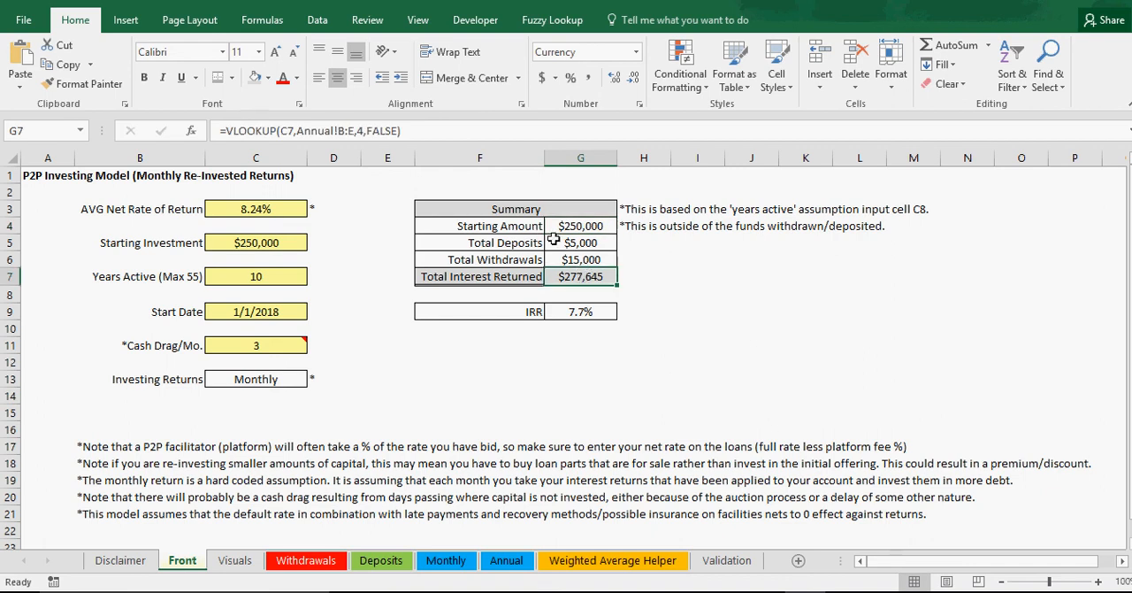
# Step: Check the planned withdrawals on the Withdrawals sheet and return to the first months of the Monthly sheet
pyautogui.click(299, 565)
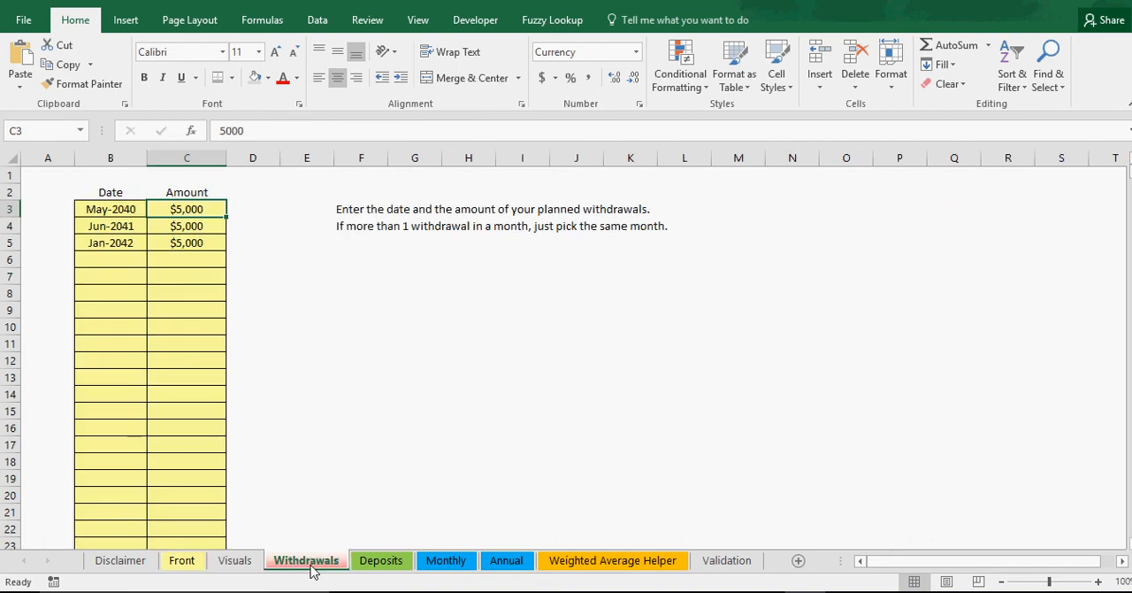
pyautogui.click(438, 564)
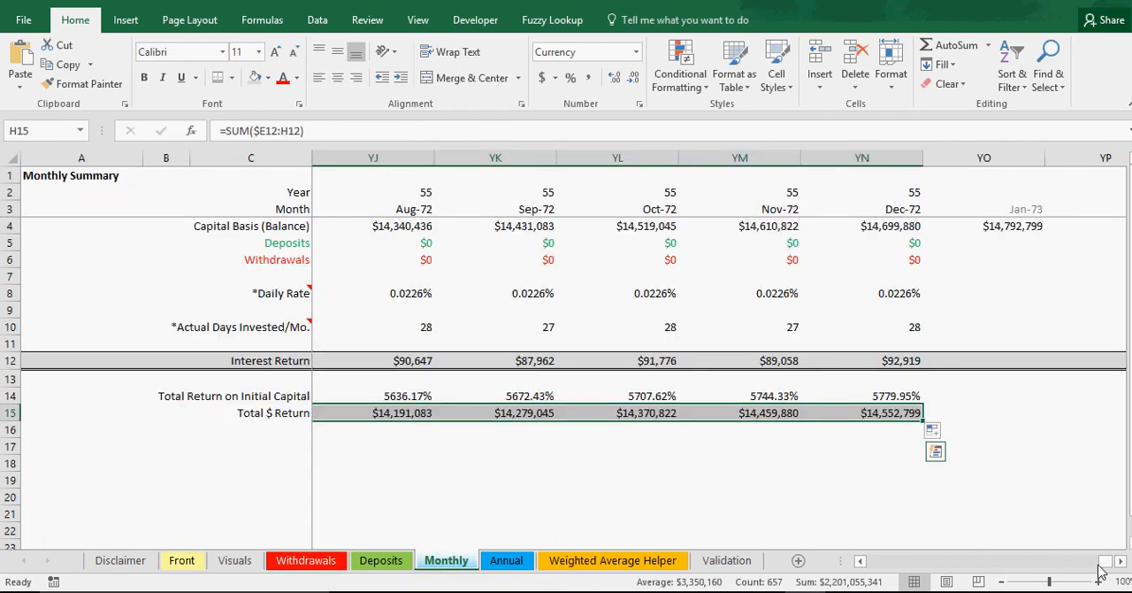
pyautogui.moveTo(1110, 571); pyautogui.dragTo(876, 566)
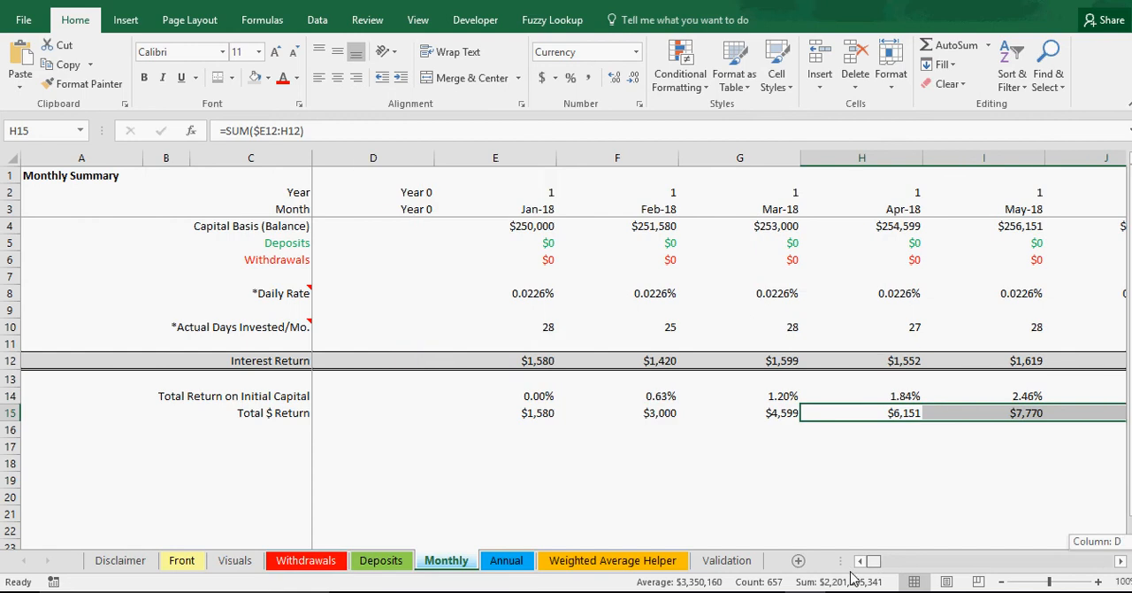
pyautogui.click(722, 503)
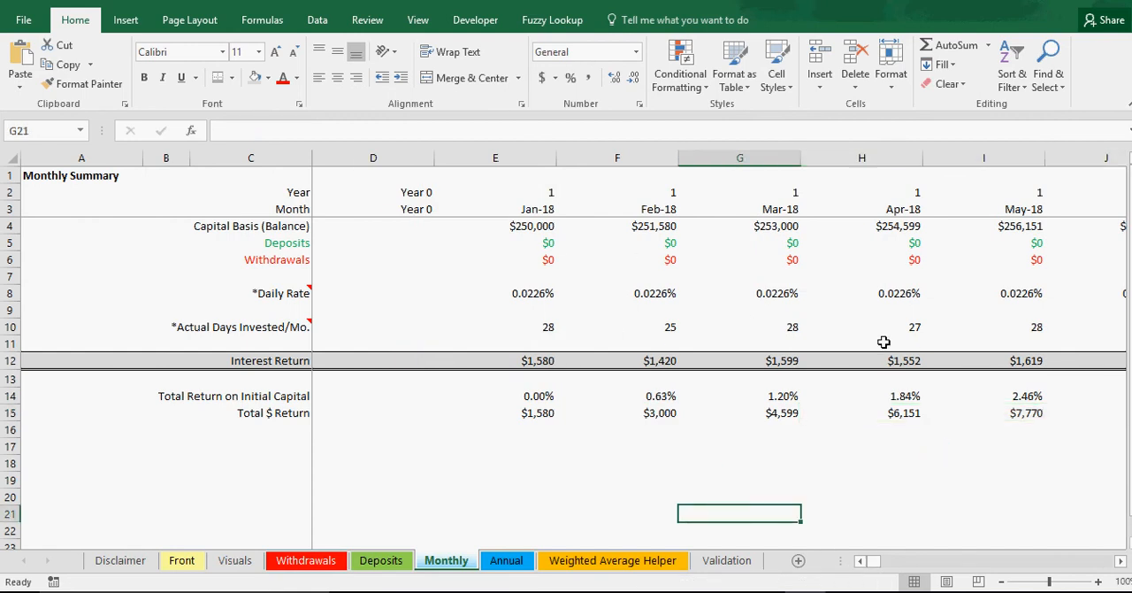
# Step: Examine the Annual sheet's Year column and how its formulas depend on the Front sheet's years active input
pyautogui.click(500, 564)
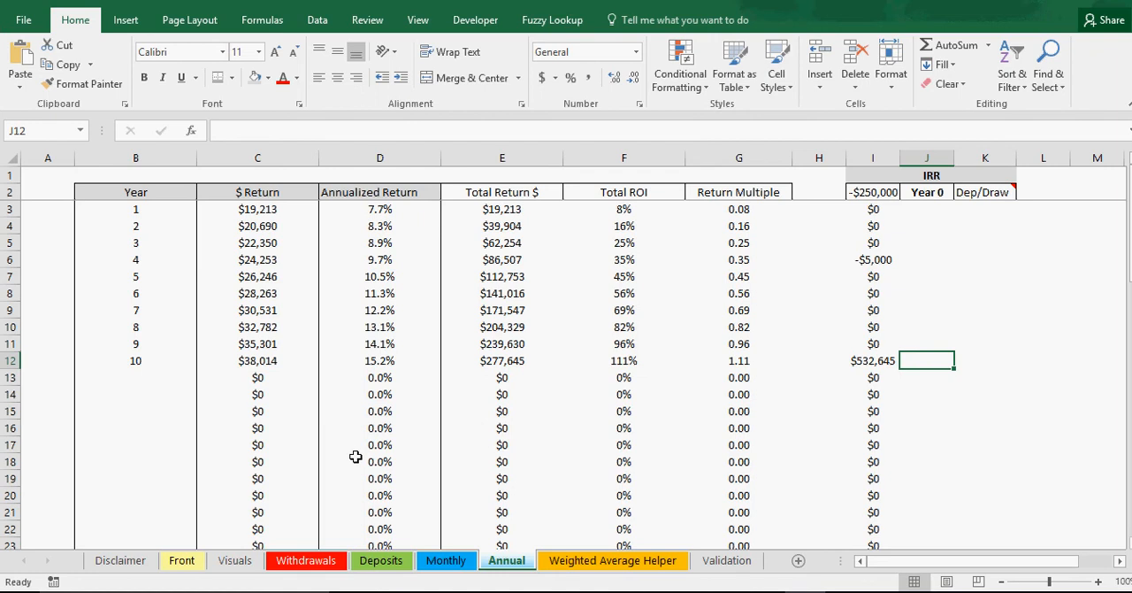
pyautogui.click(151, 361)
pyautogui.click(143, 395)
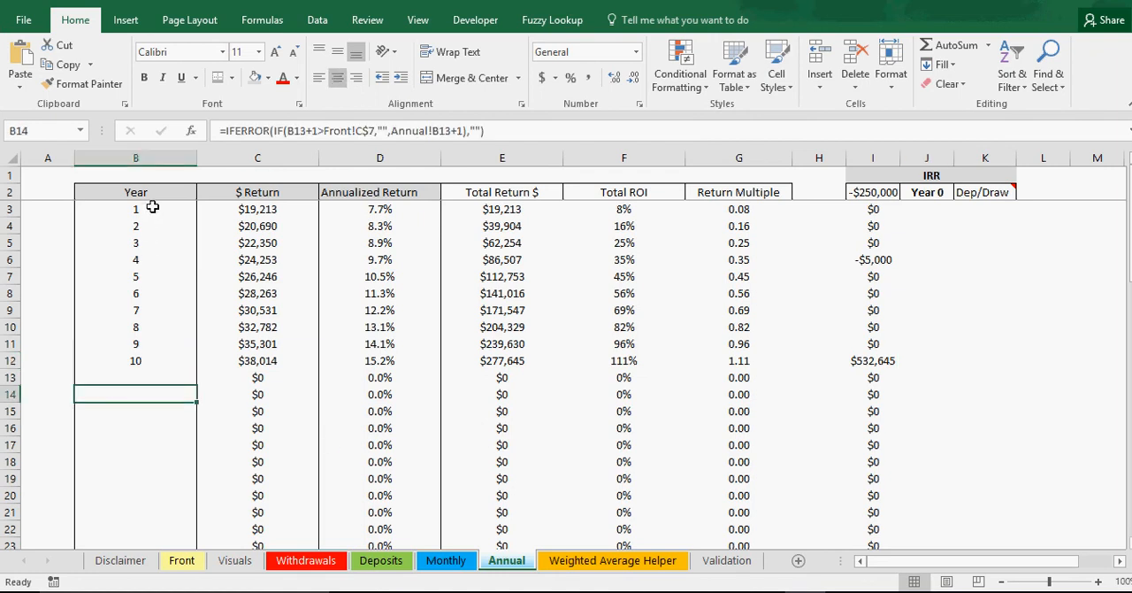
pyautogui.moveTo(152, 206); pyautogui.dragTo(147, 360)
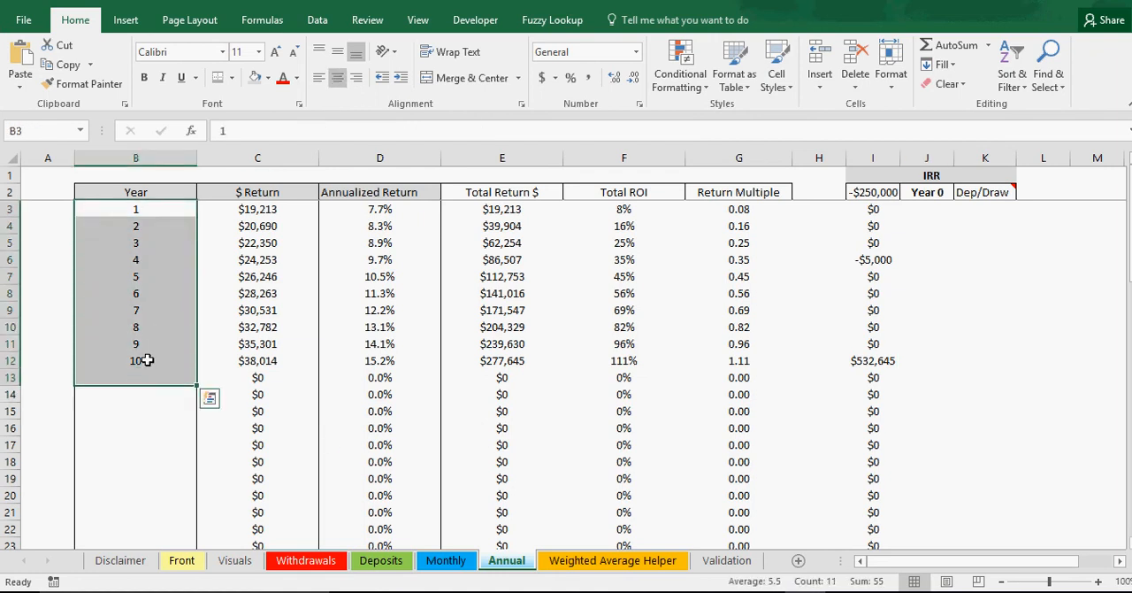
pyautogui.click(144, 361)
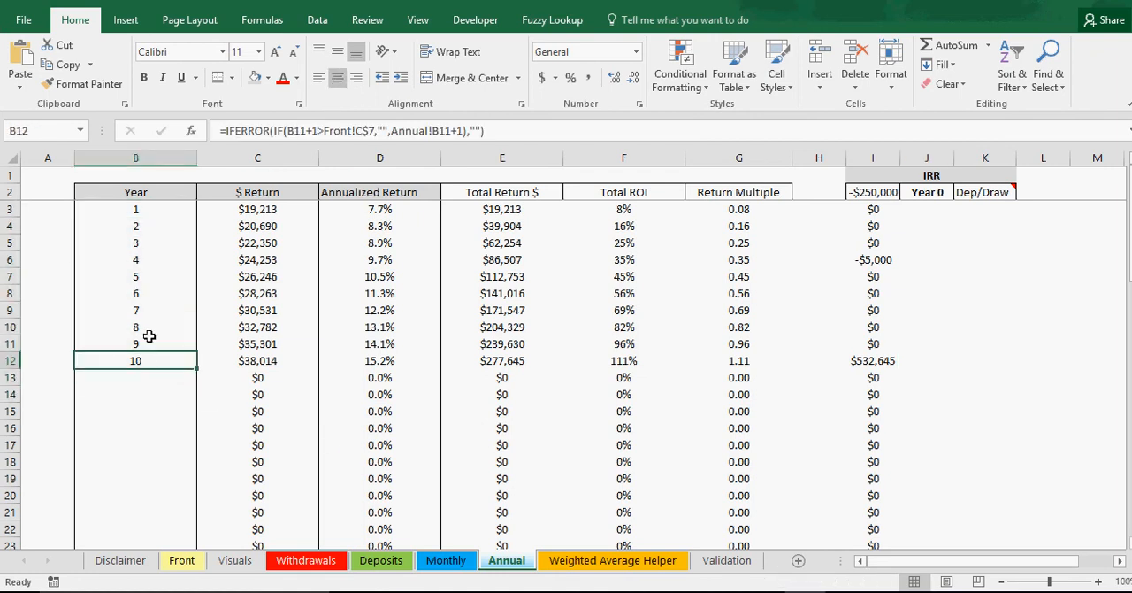
# Step: Inspect the $ Return formulas on the Annual sheet that sum the Monthly sheet's interest by year
pyautogui.click(274, 212)
pyautogui.click(272, 226)
pyautogui.click(273, 259)
pyautogui.click(271, 293)
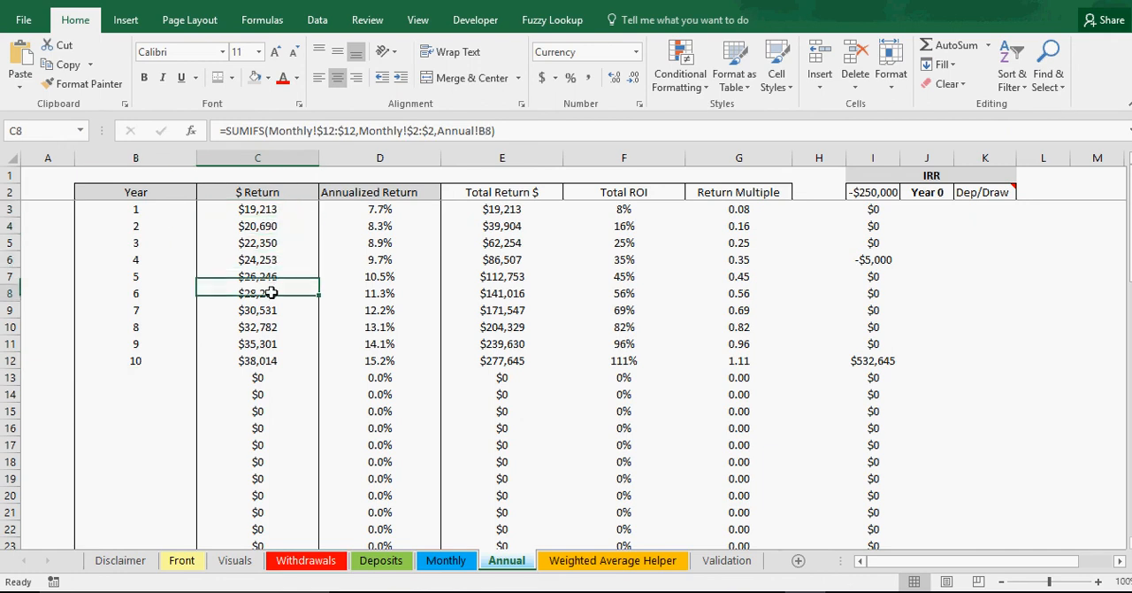
pyautogui.click(271, 310)
pyautogui.click(269, 210)
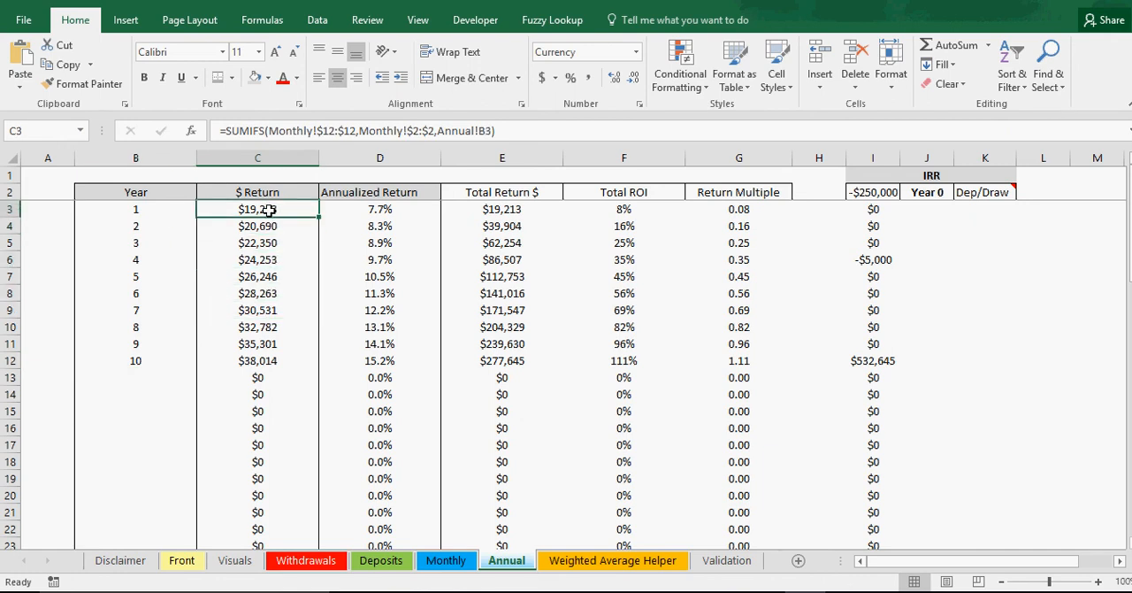
# Step: Compare the $ Return formulas with the Annualized Return formulas for years 1 to 10 on the Annual sheet
pyautogui.click(269, 229)
pyautogui.click(268, 246)
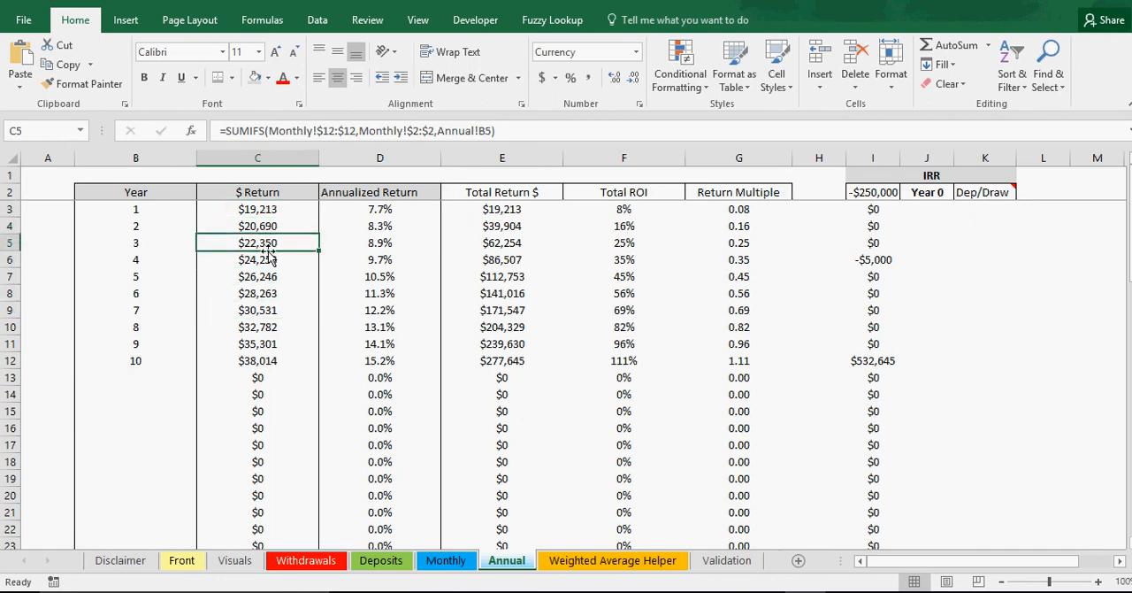
pyautogui.click(387, 217)
pyautogui.click(298, 212)
pyautogui.click(378, 209)
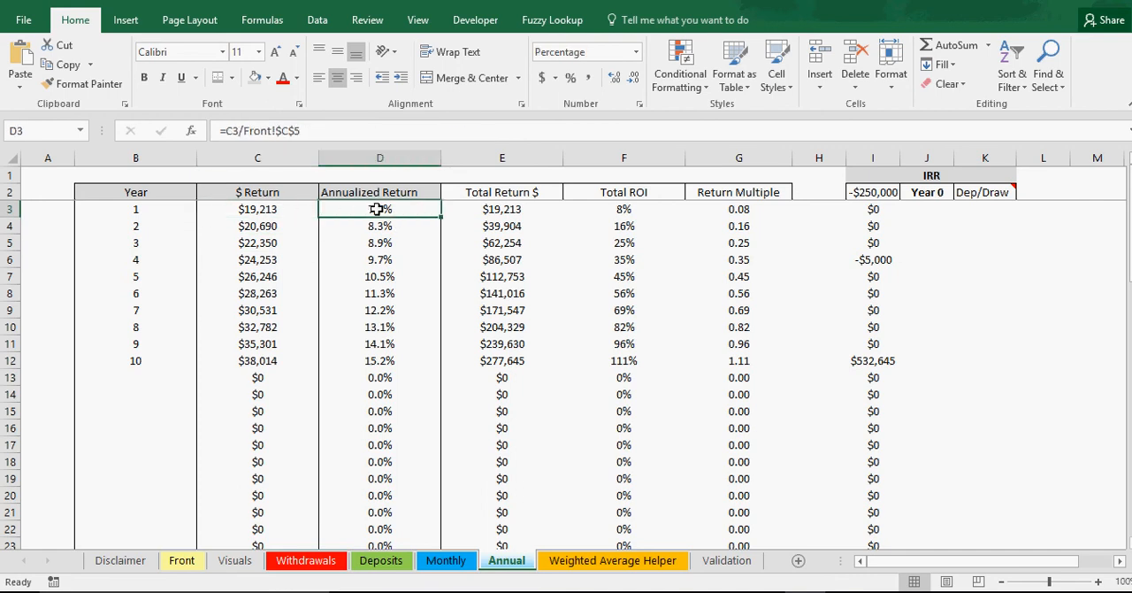
pyautogui.click(380, 225)
pyautogui.click(380, 243)
pyautogui.click(379, 257)
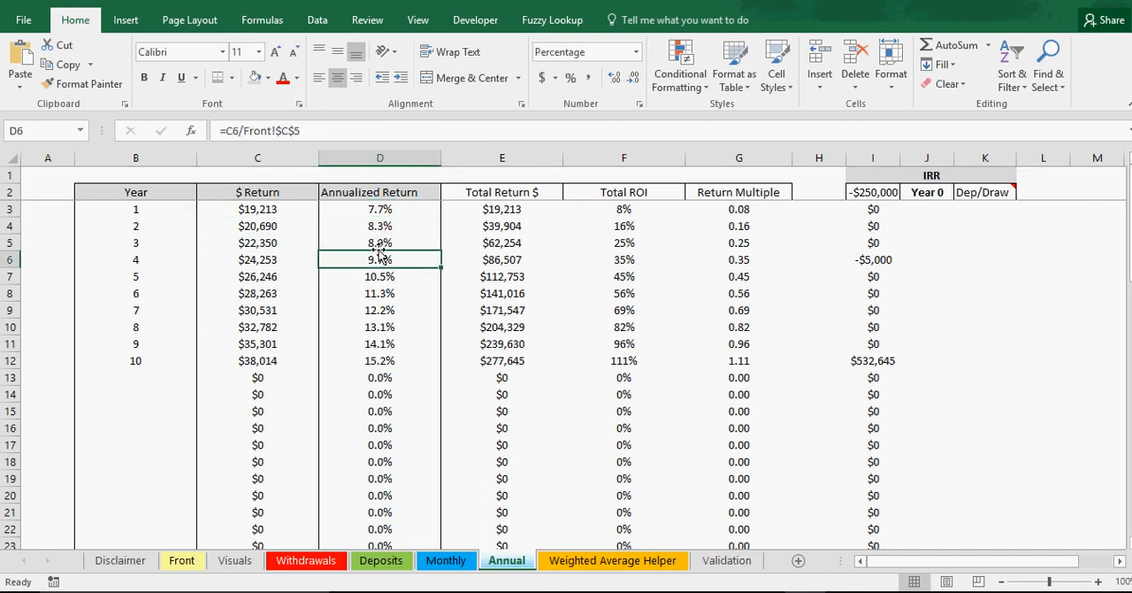
pyautogui.click(379, 228)
pyautogui.click(379, 276)
pyautogui.click(379, 309)
pyautogui.click(379, 361)
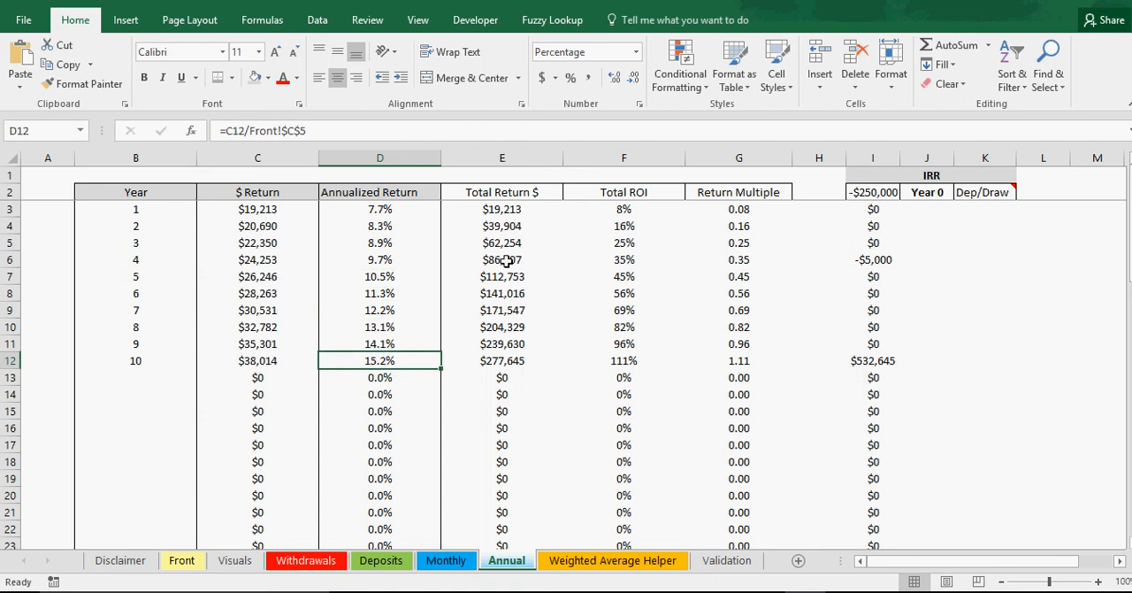
# Step: Inspect the cumulative Total Return $ formulas and check the year 10 total against the sum of the ten yearly $ Return values
pyautogui.click(504, 212)
pyautogui.click(513, 227)
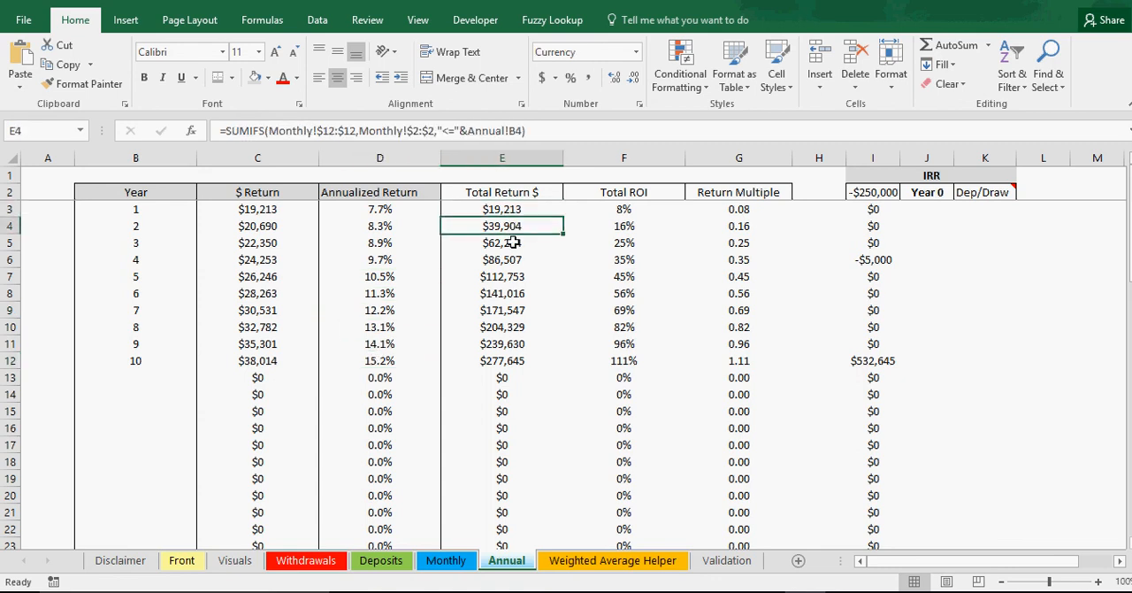
pyautogui.click(513, 243)
pyautogui.click(513, 293)
pyautogui.click(501, 360)
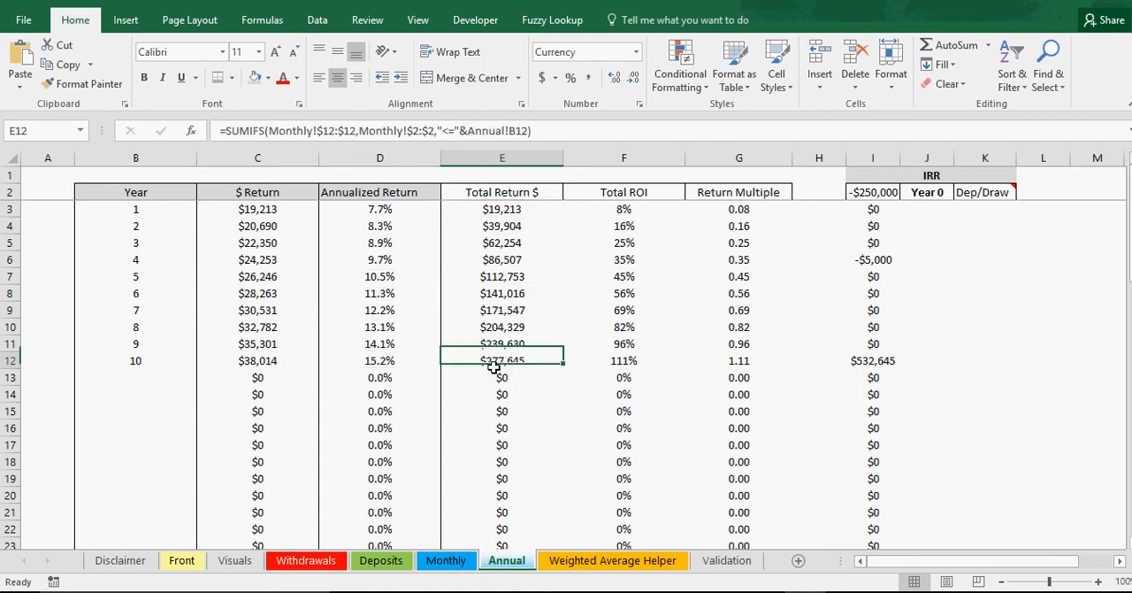
pyautogui.moveTo(262, 360); pyautogui.dragTo(275, 210)
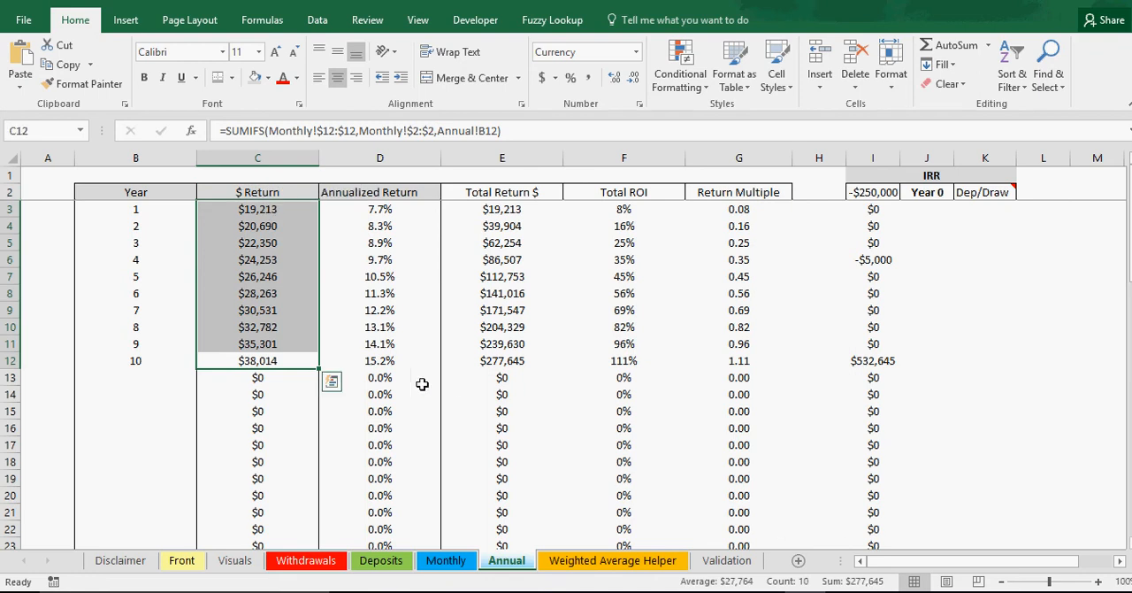
pyautogui.click(502, 361)
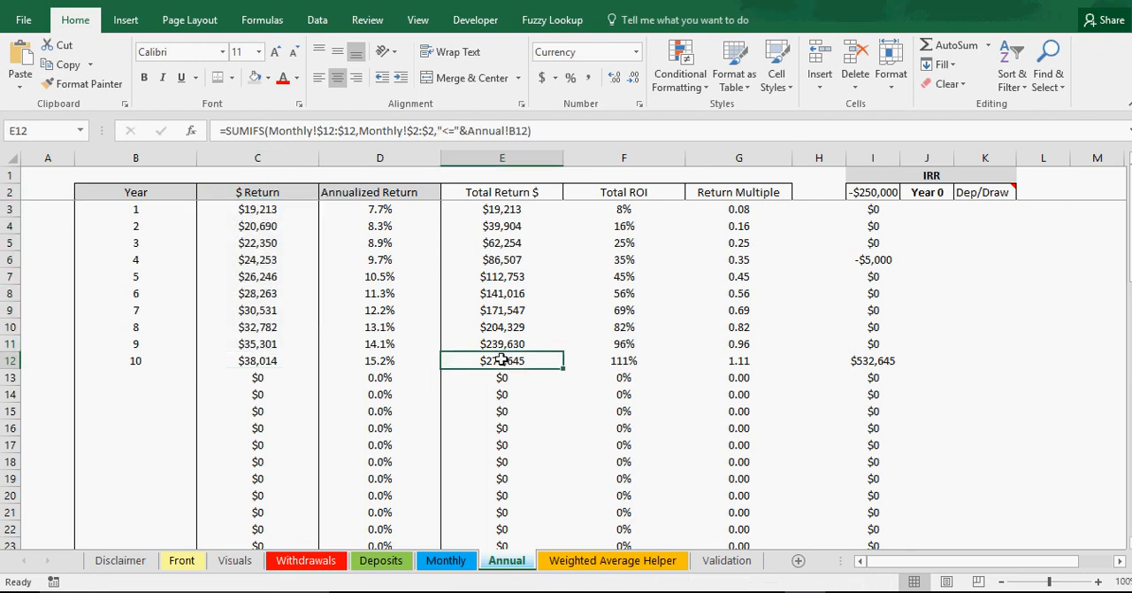
# Step: Examine the Total ROI formulas that divide each year's total return by the Front sheet's starting amount
pyautogui.click(628, 206)
pyautogui.click(632, 224)
pyautogui.click(630, 259)
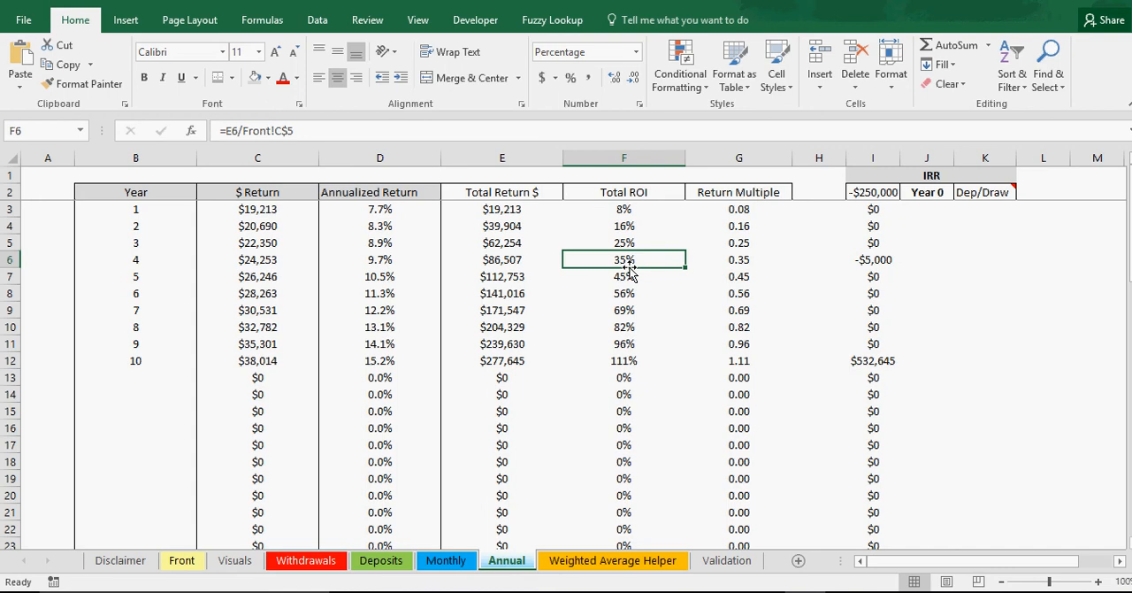
pyautogui.click(626, 210)
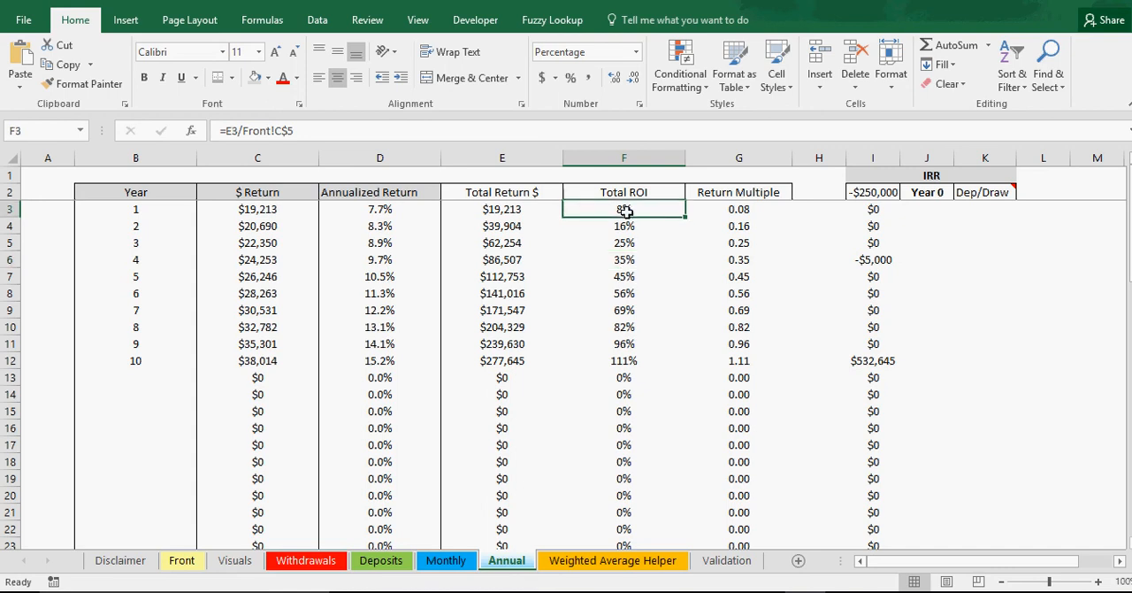
pyautogui.click(624, 257)
# Step: Examine how the Return Multiple formulas derive from the Total ROI column
pyautogui.click(750, 208)
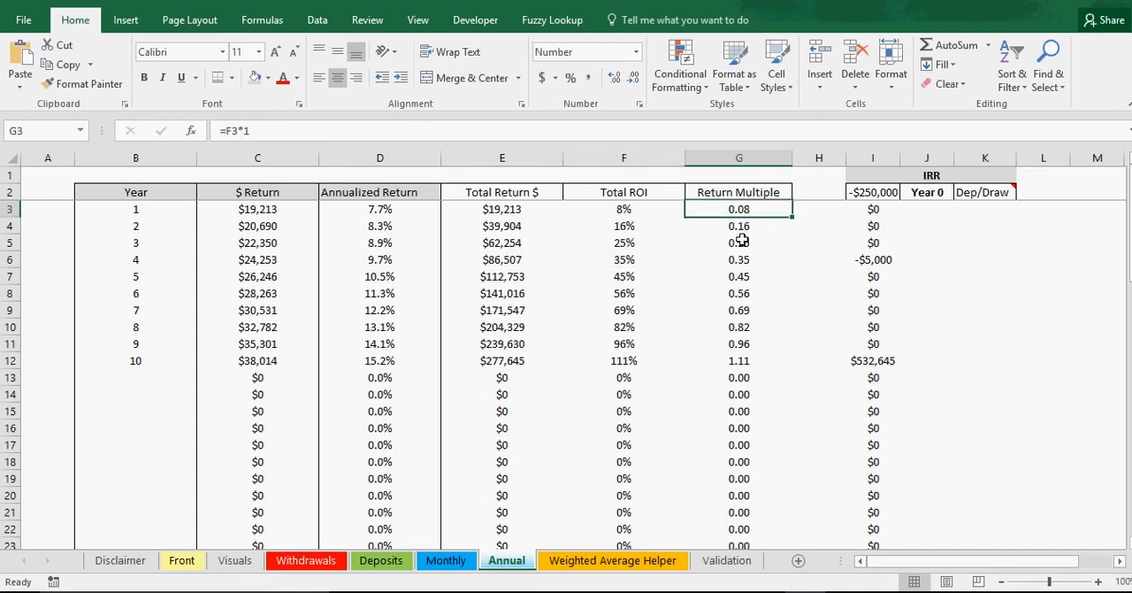
pyautogui.click(743, 241)
pyautogui.click(745, 259)
pyautogui.click(748, 277)
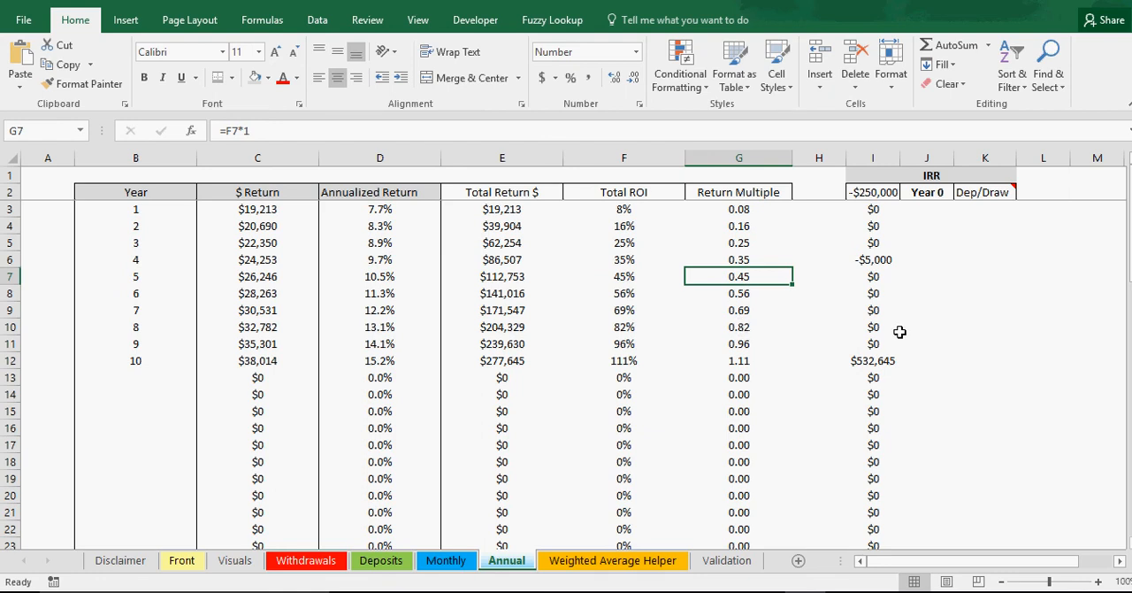
# Step: Review the IRR column's cash flows, from the Year 0 starting amount through the yearly formulas to the year 10 payout
pyautogui.click(936, 175)
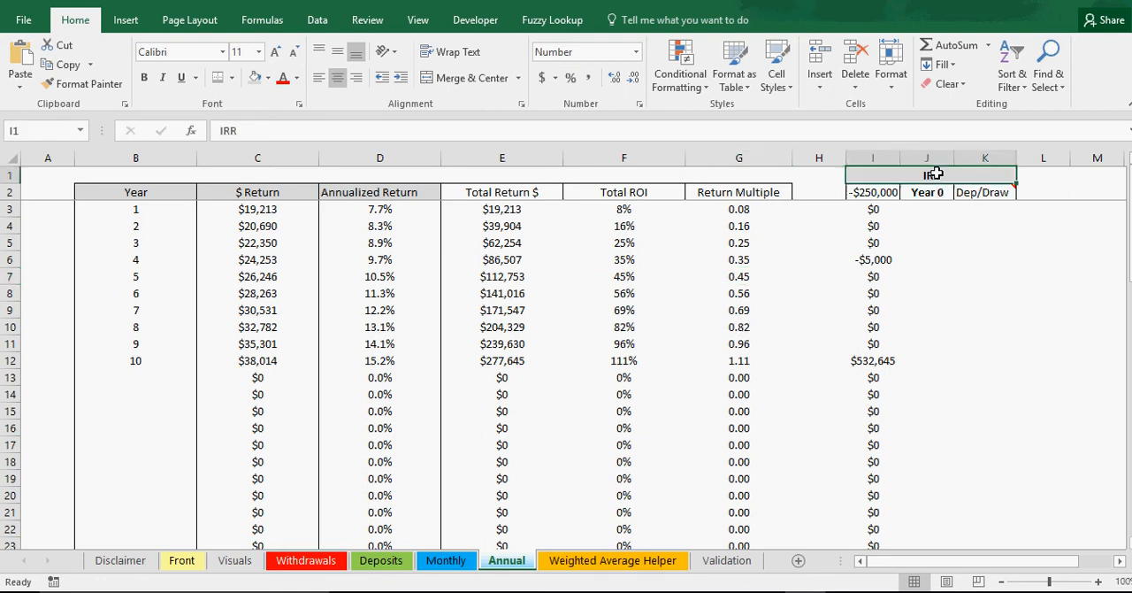
pyautogui.click(880, 239)
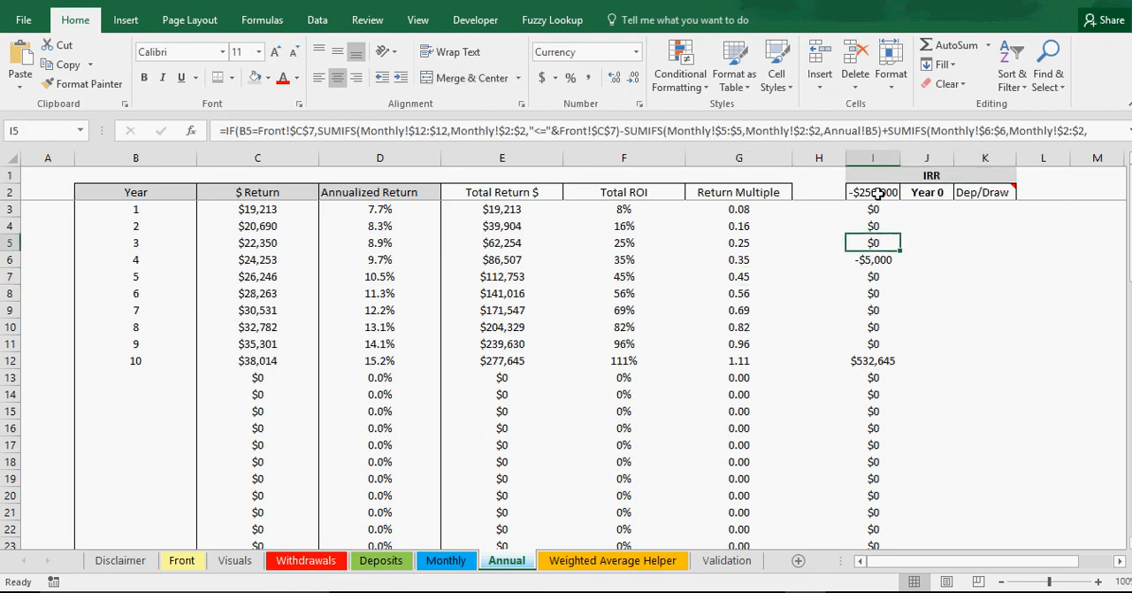
pyautogui.click(875, 192)
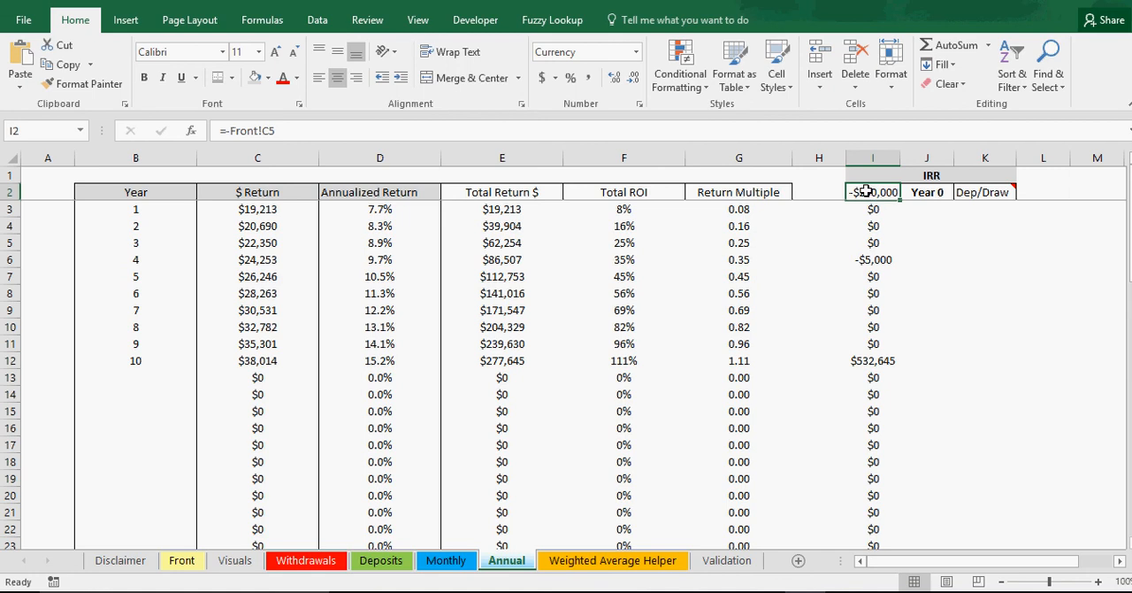
pyautogui.click(873, 211)
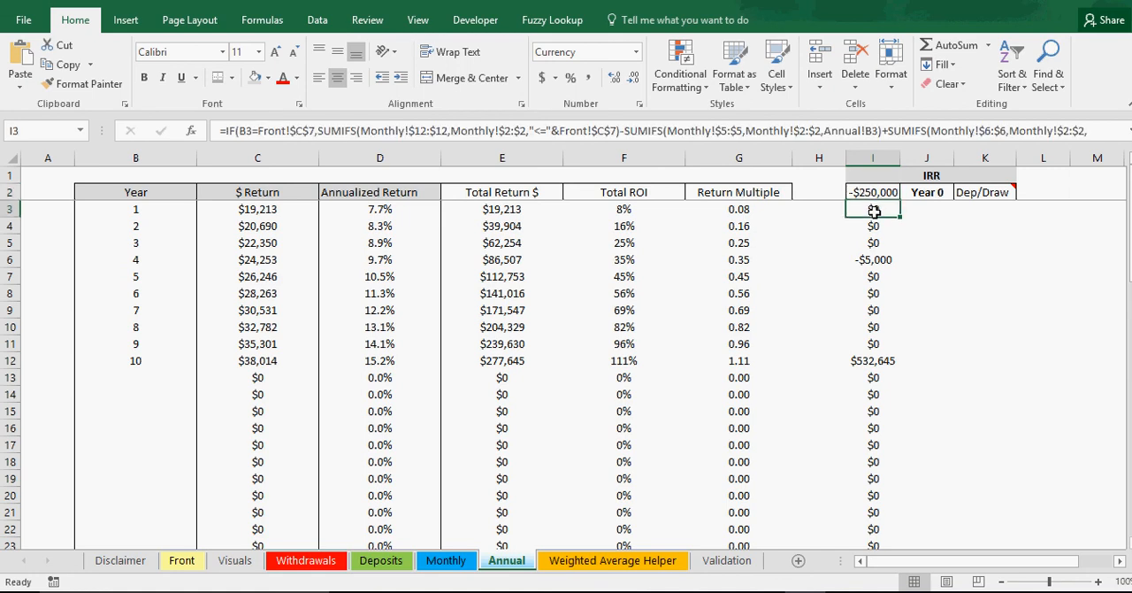
pyautogui.click(876, 232)
pyautogui.click(876, 264)
pyautogui.click(875, 292)
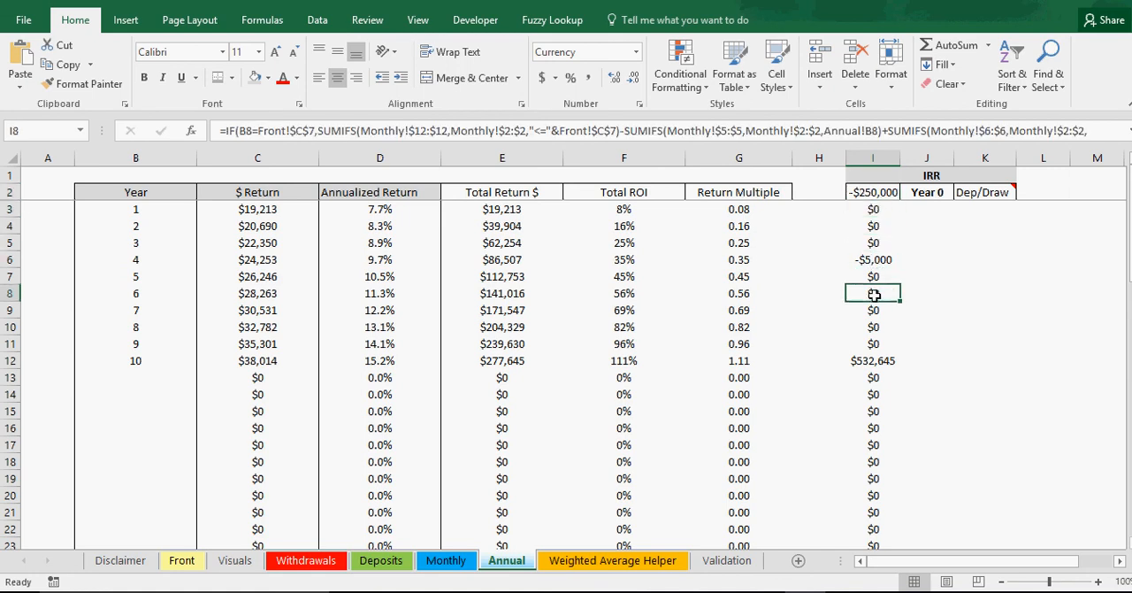
pyautogui.scroll(-2, 875, 295)
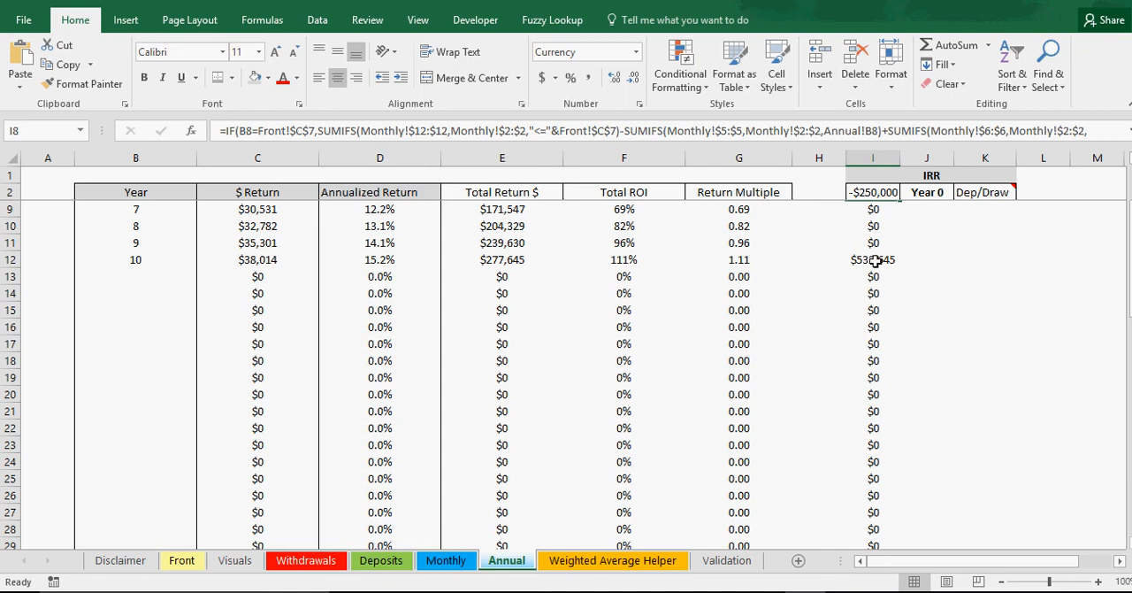
pyautogui.click(875, 260)
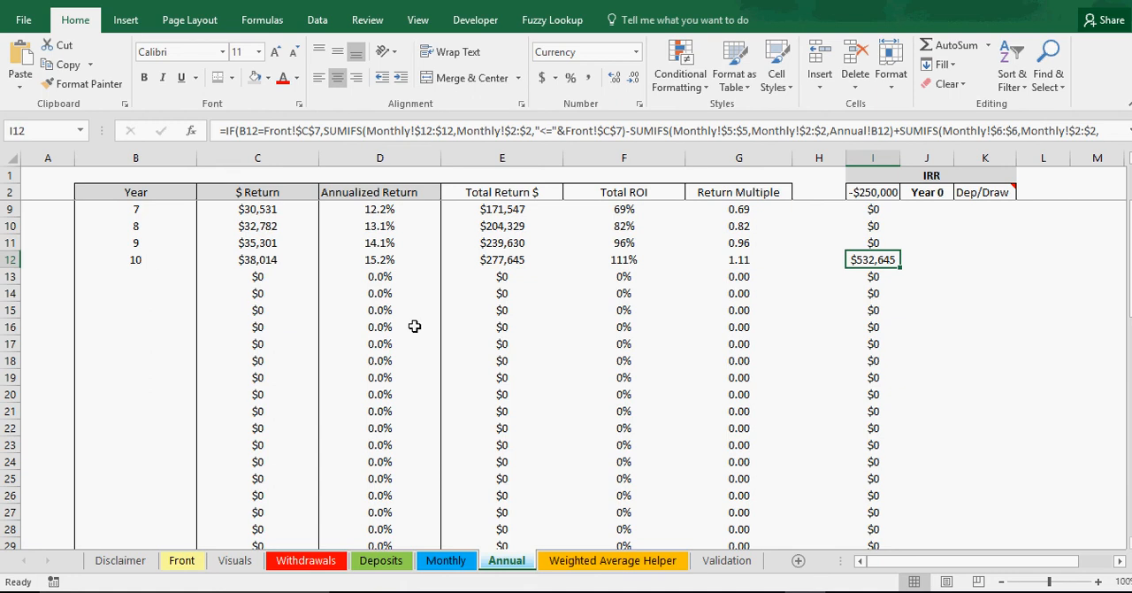
pyautogui.scroll(2, 752, 426)
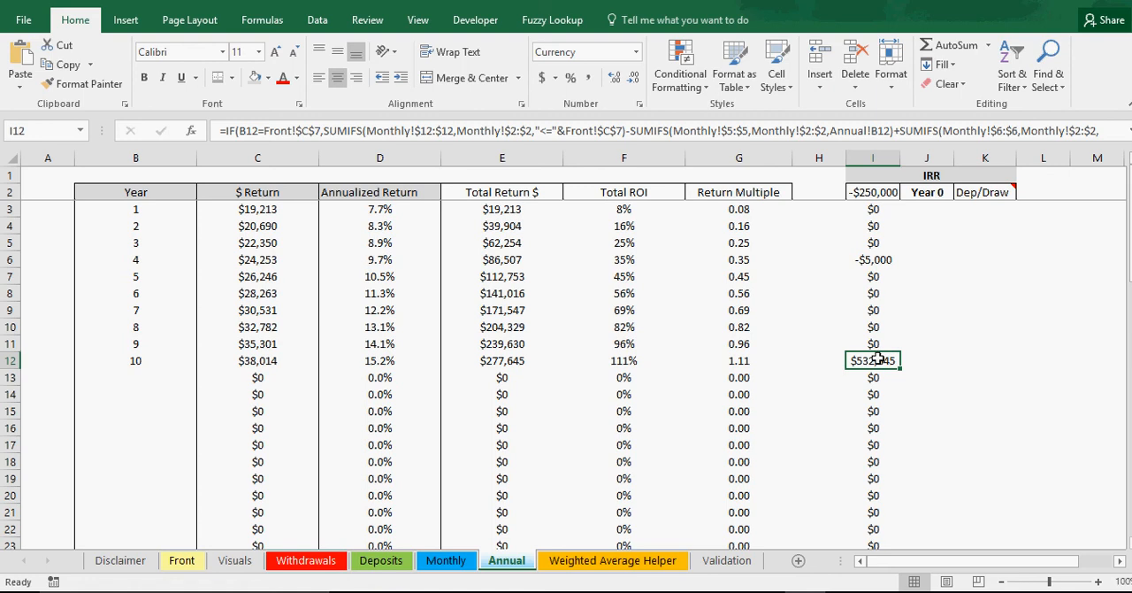
# Step: Review the Interest Return row on the Monthly sheet, focusing on January to April 2018
pyautogui.click(466, 559)
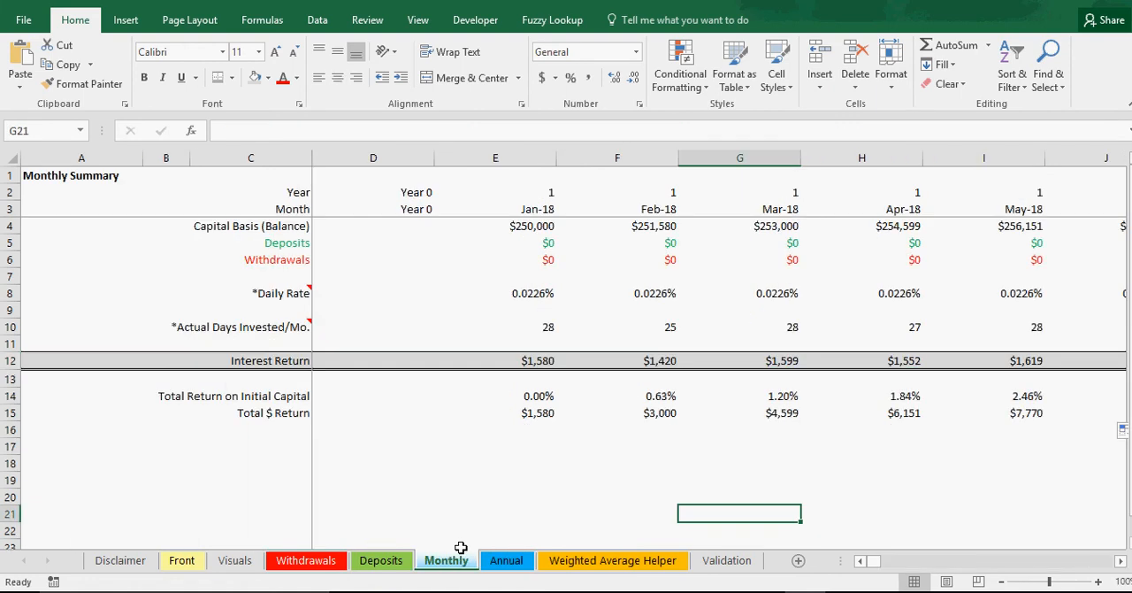
pyautogui.click(11, 360)
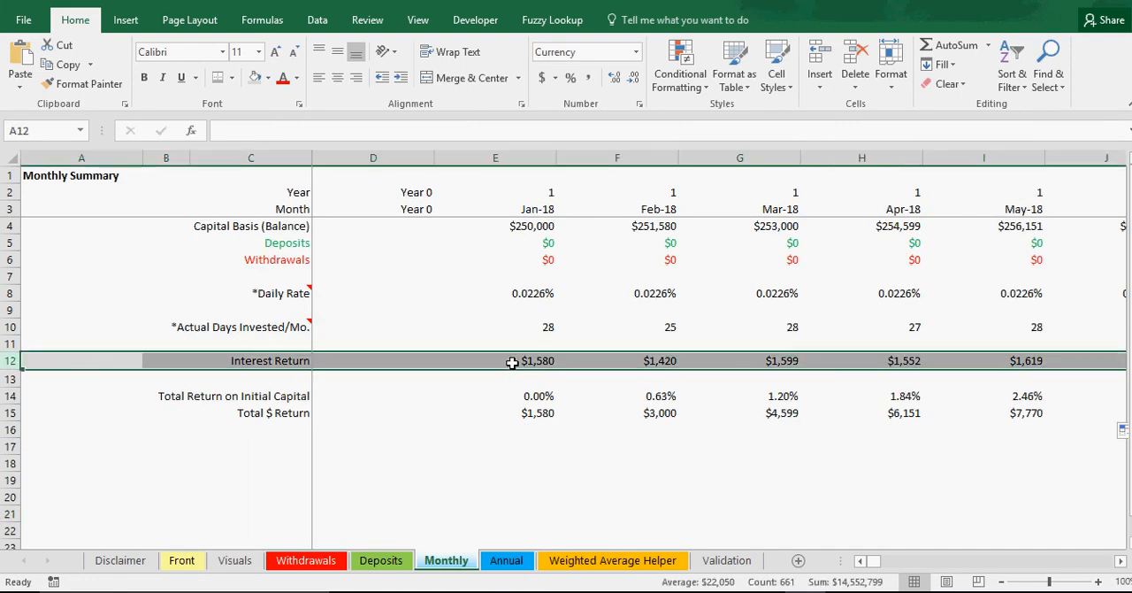
pyautogui.moveTo(510, 360); pyautogui.dragTo(821, 360)
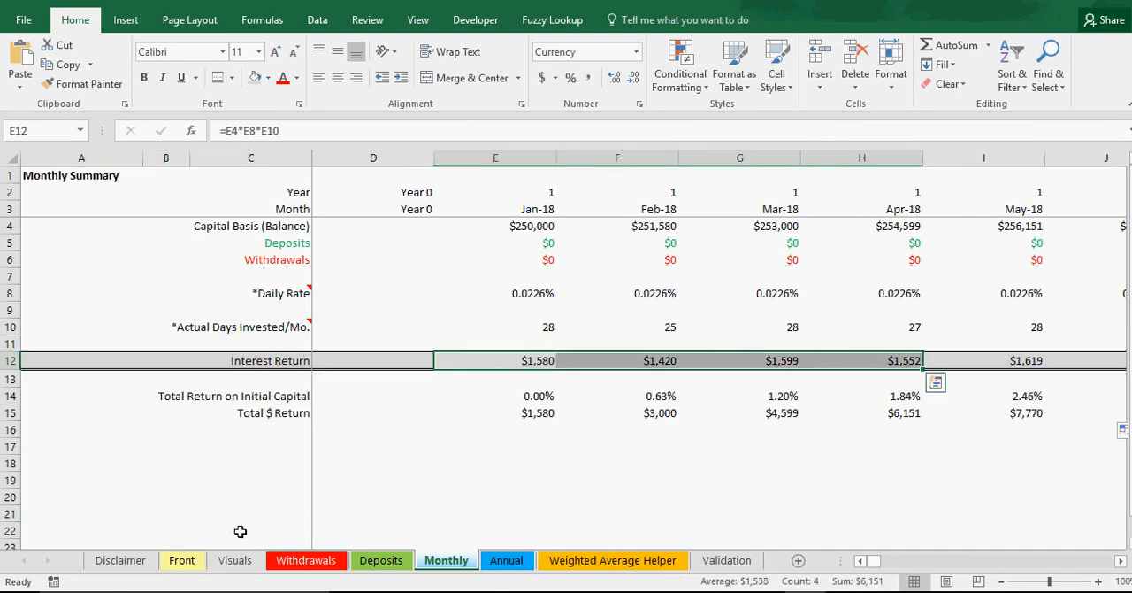
# Step: Review the planned deposit amounts on the Deposits sheet
pyautogui.click(383, 562)
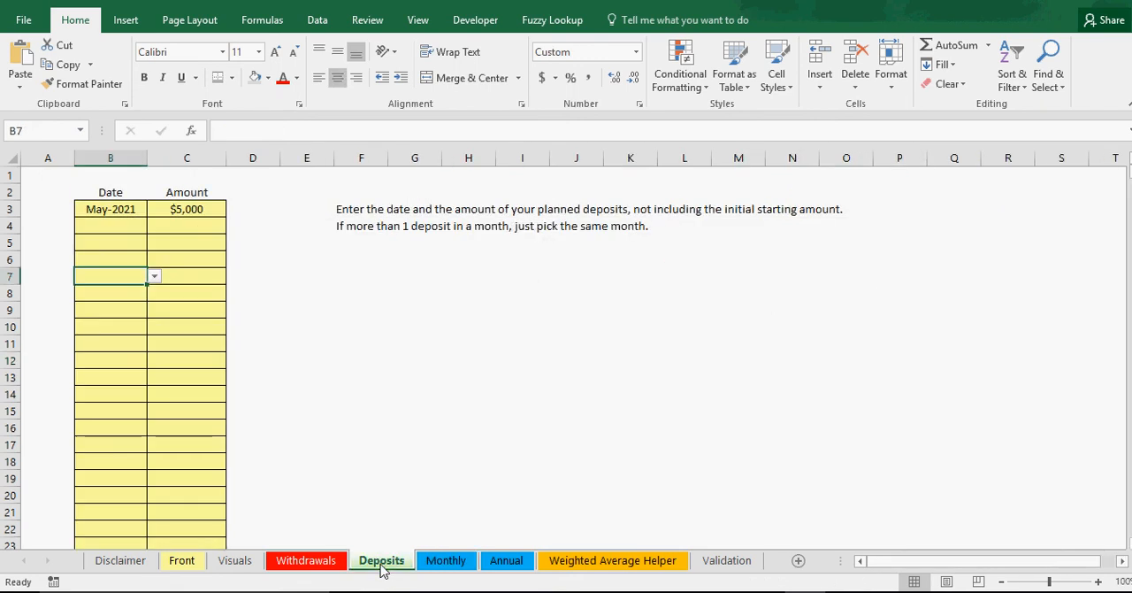
pyautogui.click(197, 209)
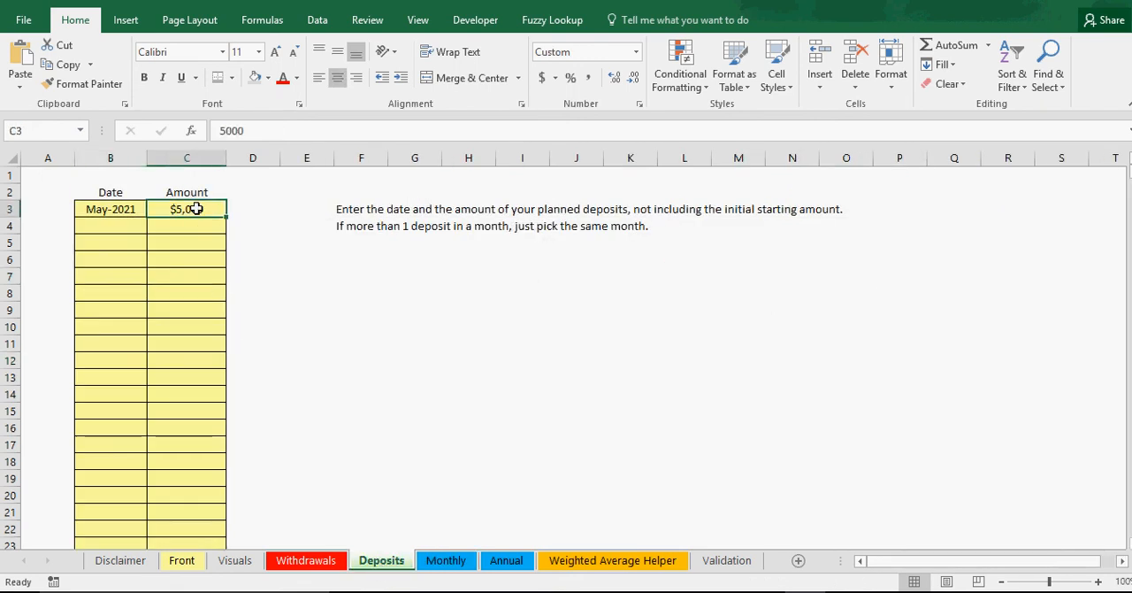
pyautogui.moveTo(192, 219); pyautogui.dragTo(192, 329)
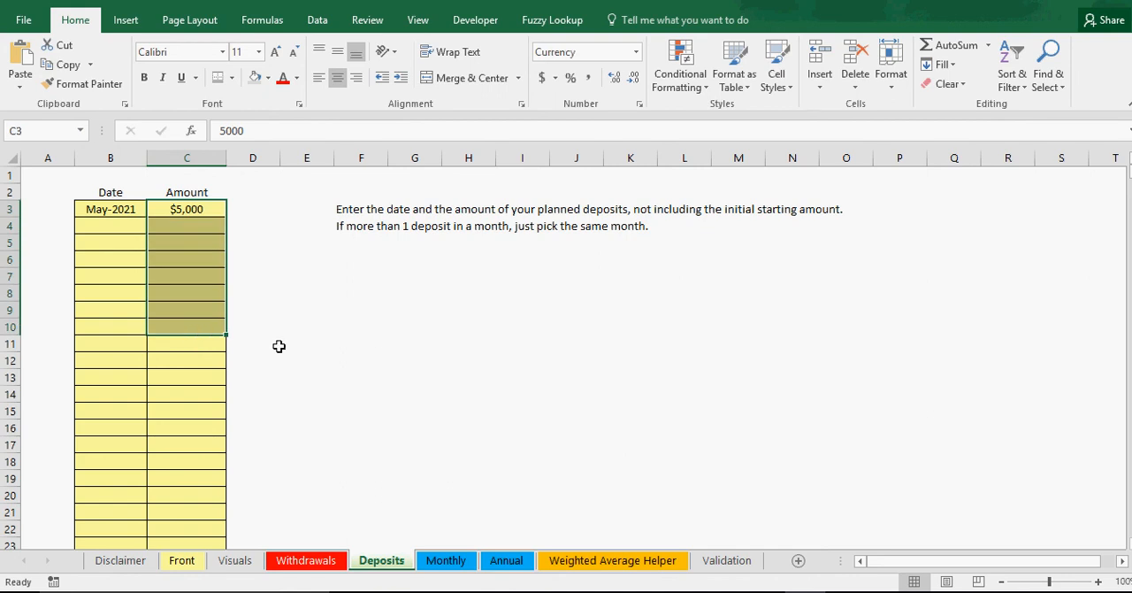
# Step: Return to the Monthly sheet and inspect the Capital Basis (Balance) formulas for the first three months
pyautogui.click(500, 566)
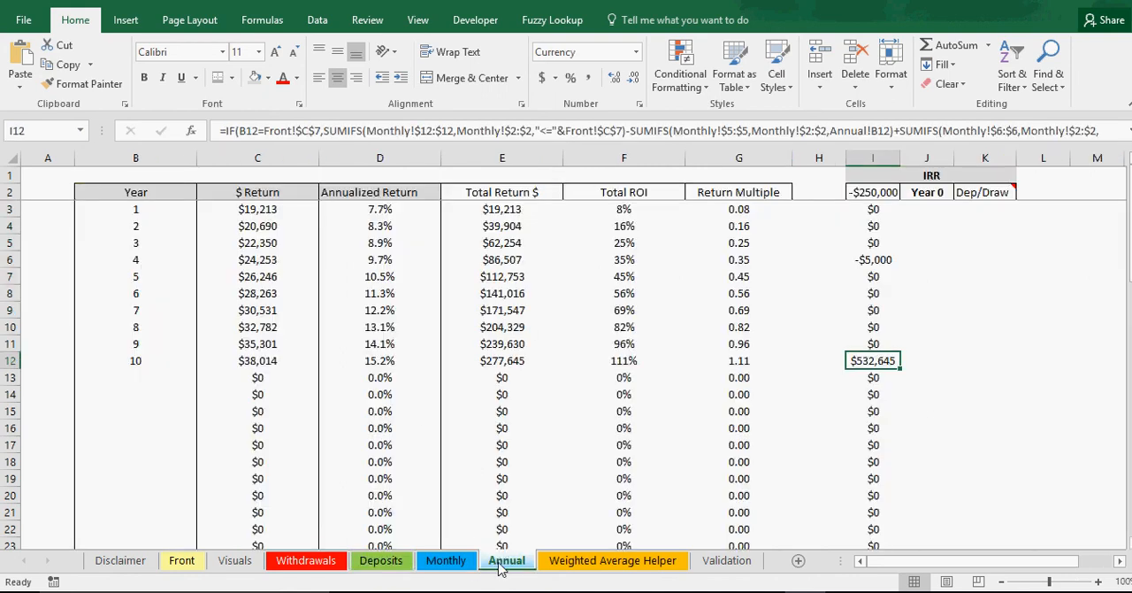
pyautogui.click(462, 568)
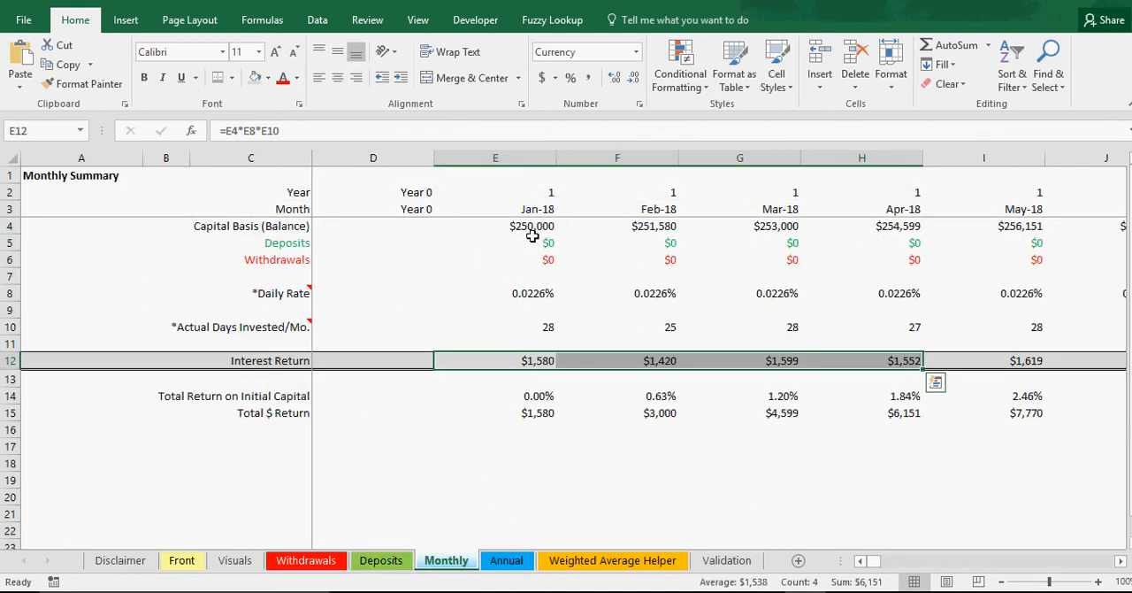
pyautogui.moveTo(532, 229); pyautogui.dragTo(770, 227)
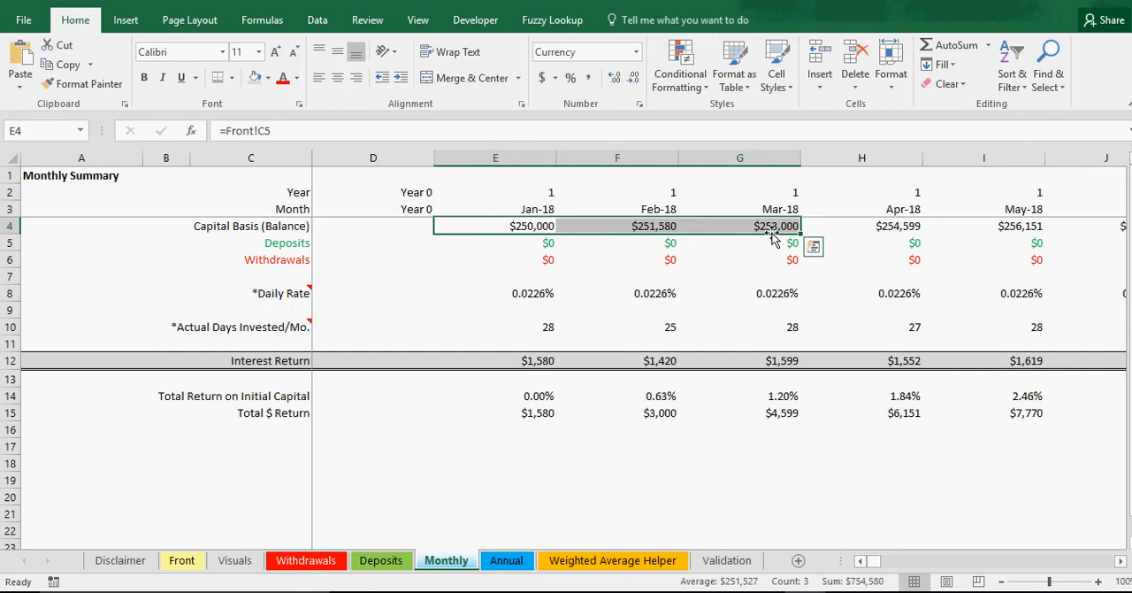
pyautogui.click(768, 227)
# Step: In cell YN21 of the Monthly sheet, subtract December 2072's Total $ Return from its Capital Basis with =YN4-YN15
pyautogui.moveTo(879, 567); pyautogui.dragTo(1124, 582)
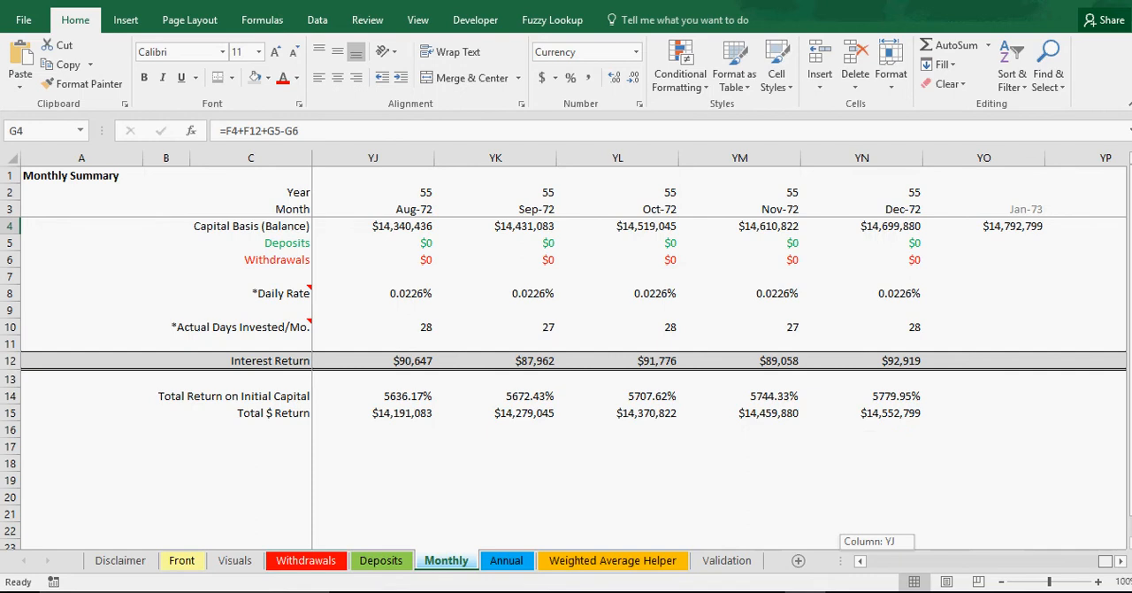
pyautogui.click(916, 513)
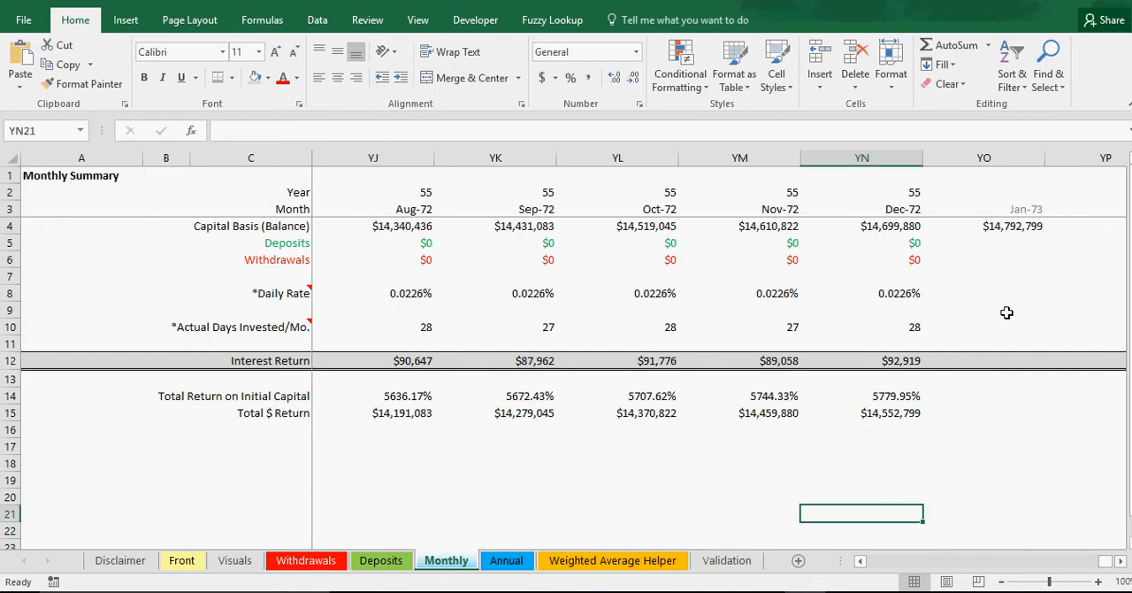
pyautogui.write('=')
pyautogui.click(895, 227)
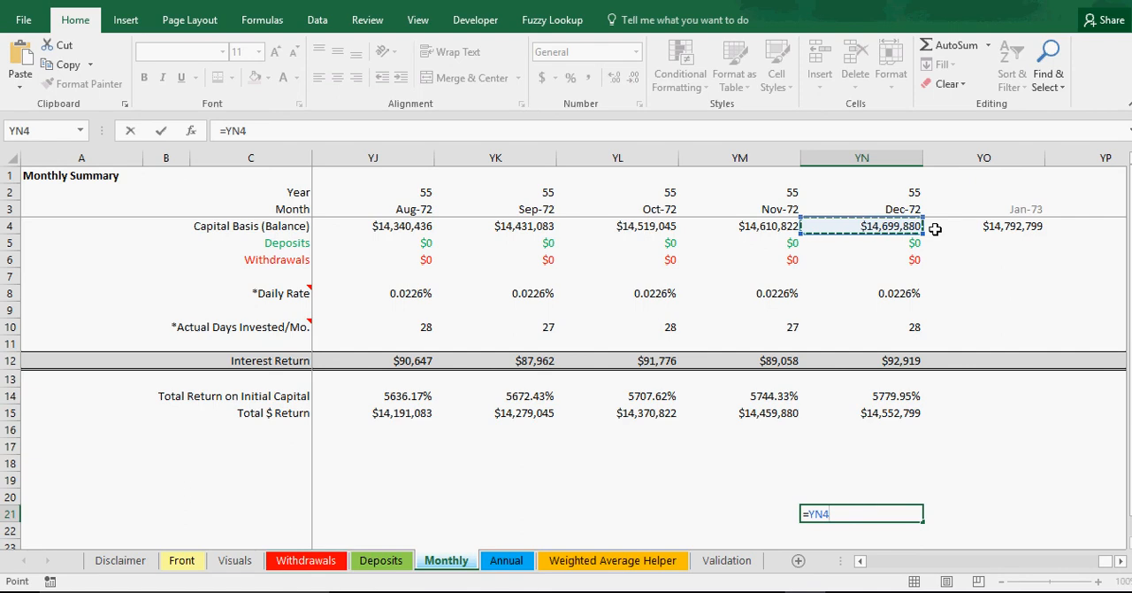
pyautogui.write('-')
pyautogui.click(881, 412)
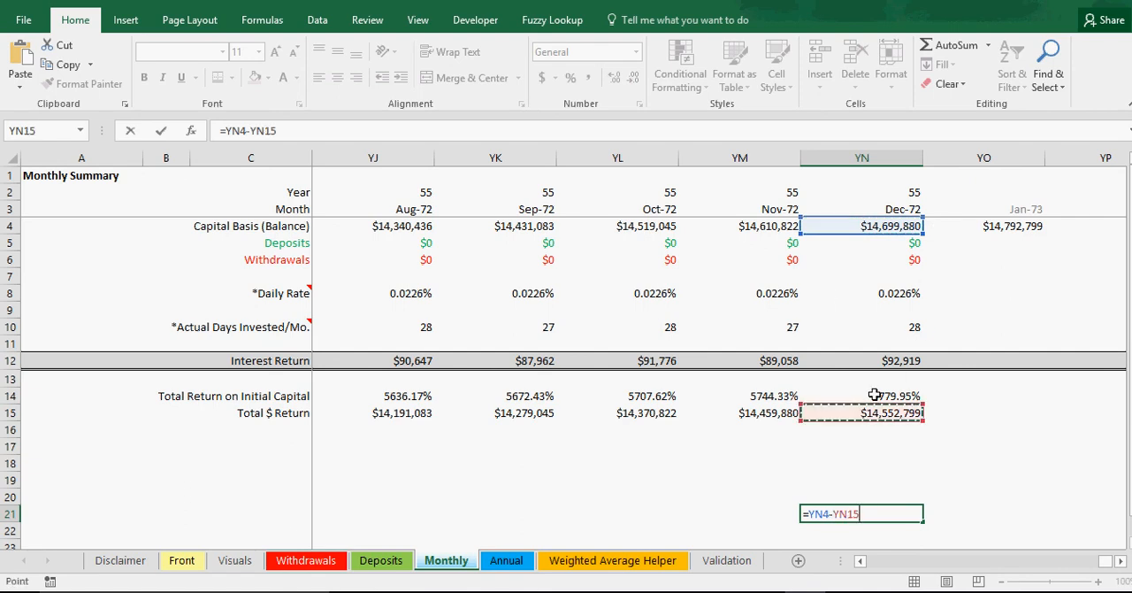
pyautogui.press('Return')
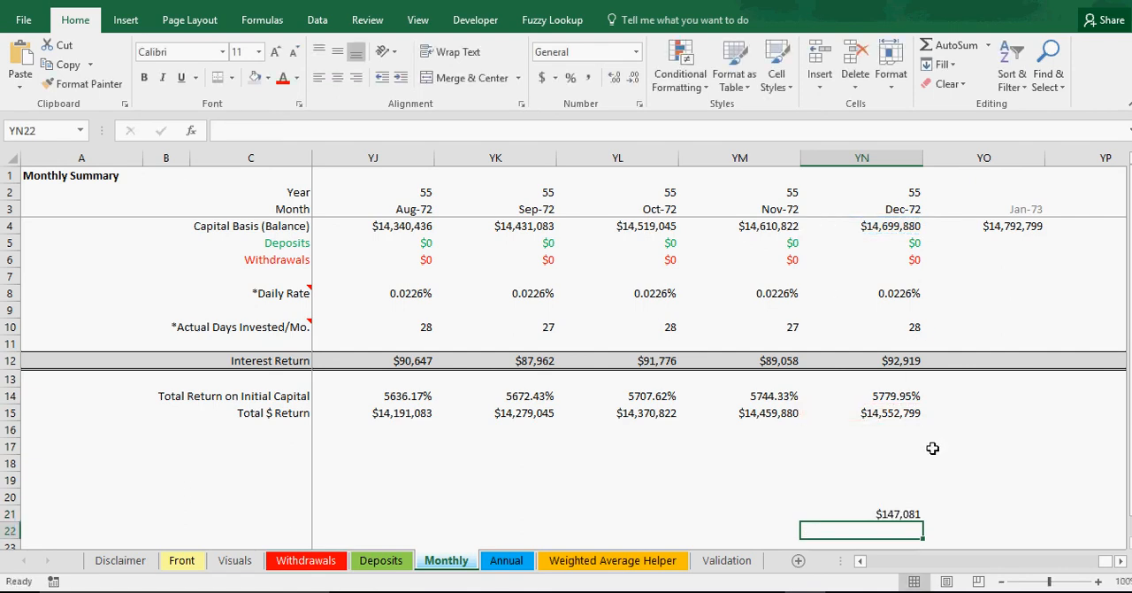
# Step: Extend the check formula in YN21 to also subtract December 2072's Interest Return, giving =YN4-YN15-YN12
pyautogui.click(890, 504)
pyautogui.click(500, 131)
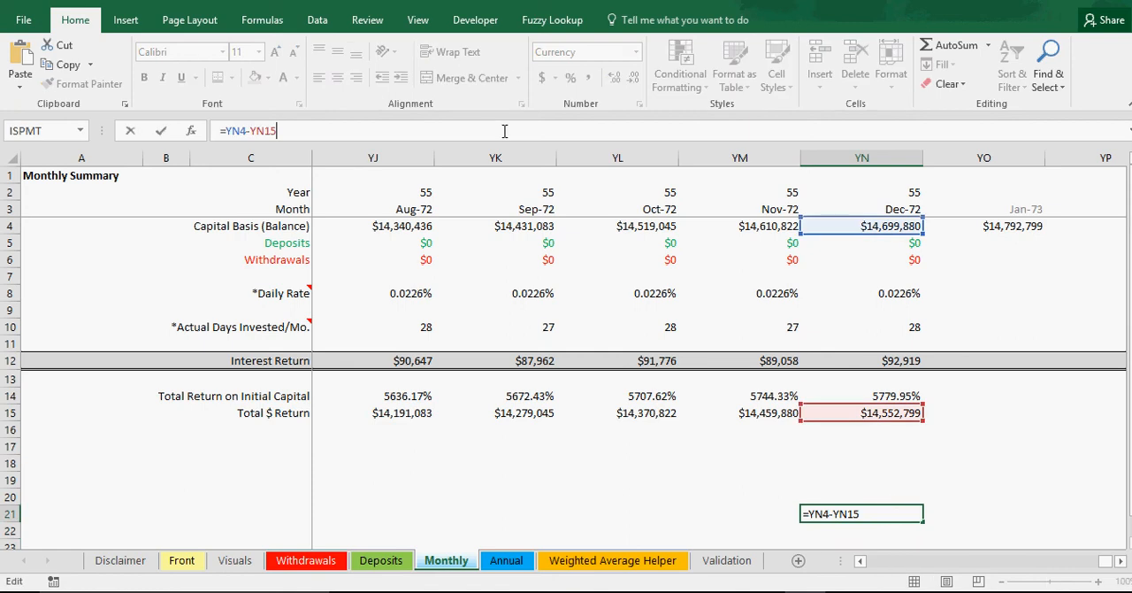
pyautogui.write('-')
pyautogui.click(879, 360)
pyautogui.press('Return')
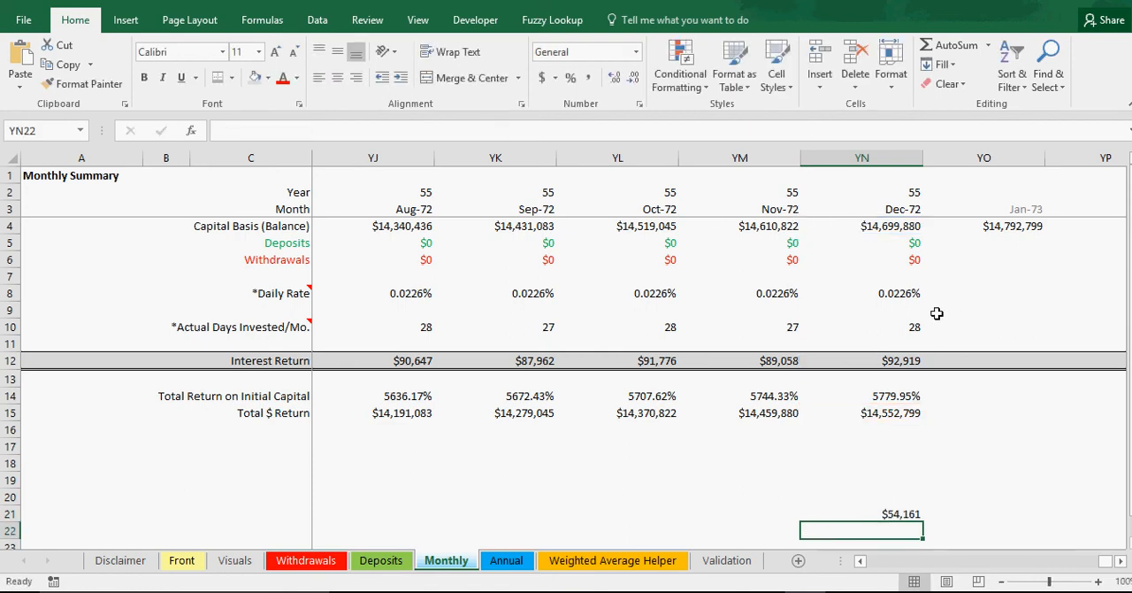
# Step: Review December 2072's balance and interest formulas, and change the YN21 check to use November's return and interest, =YN4-YM15-YM12
pyautogui.click(902, 514)
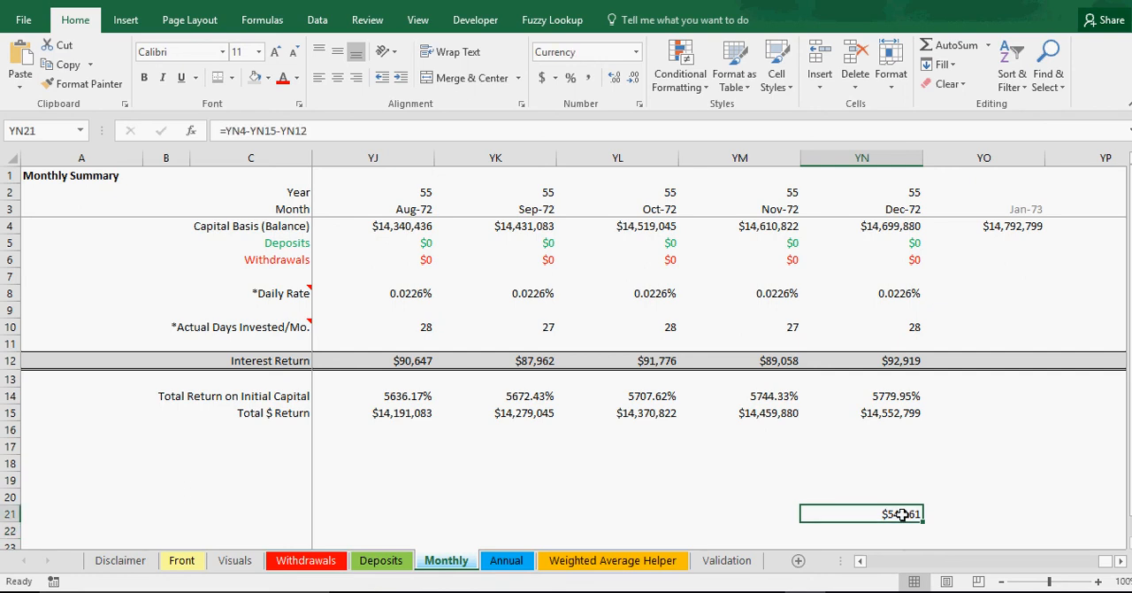
pyautogui.click(898, 226)
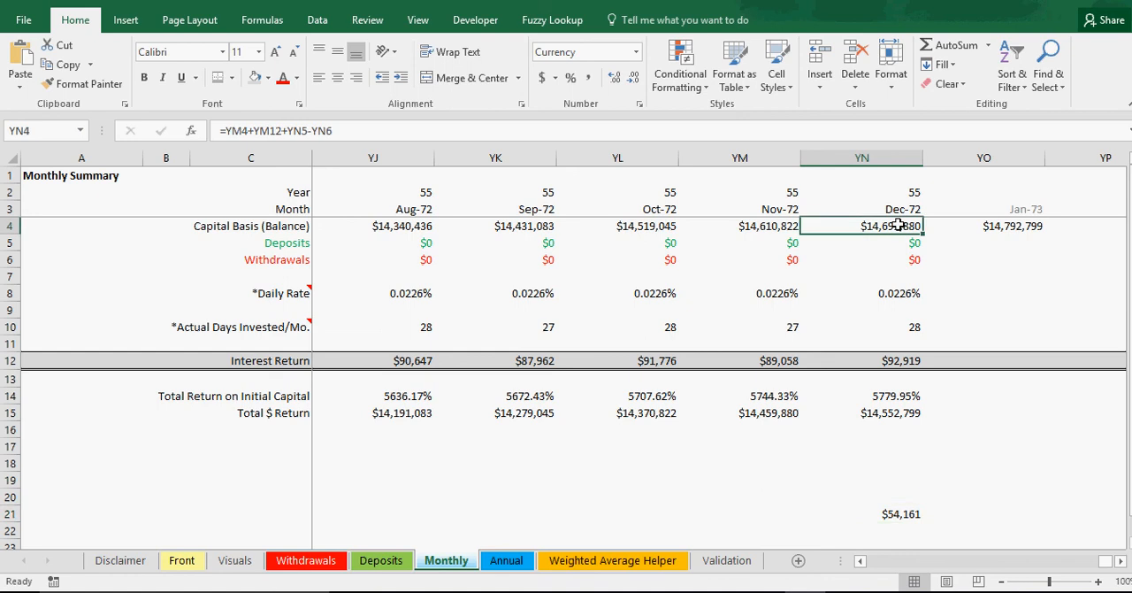
pyautogui.doubleClick(899, 226)
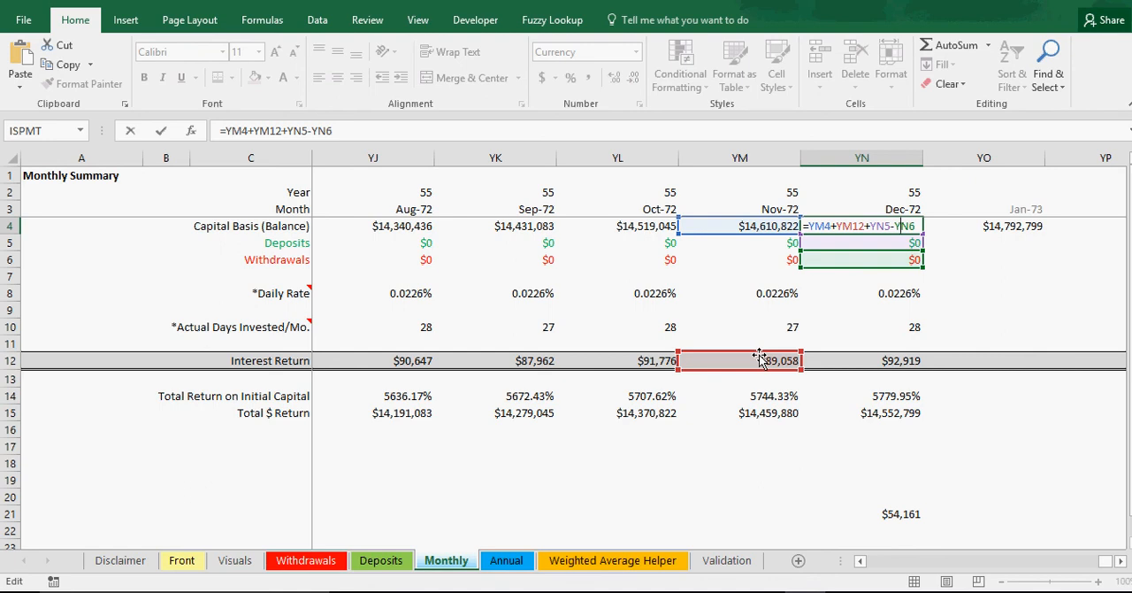
pyautogui.press('Return')
pyautogui.click(875, 361)
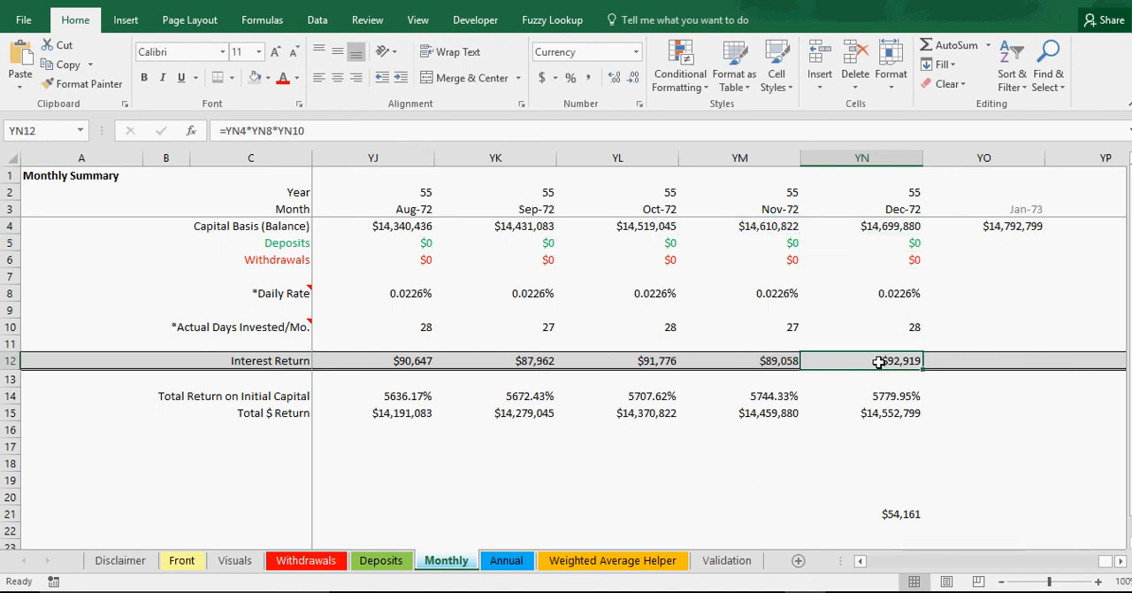
pyautogui.doubleClick(901, 513)
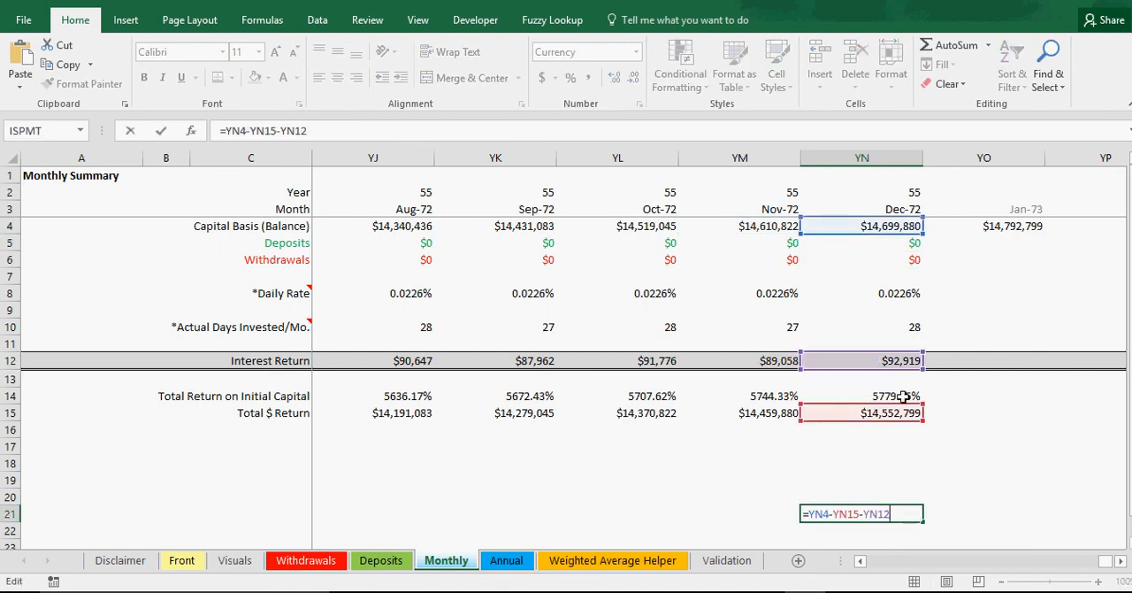
pyautogui.press('Return')
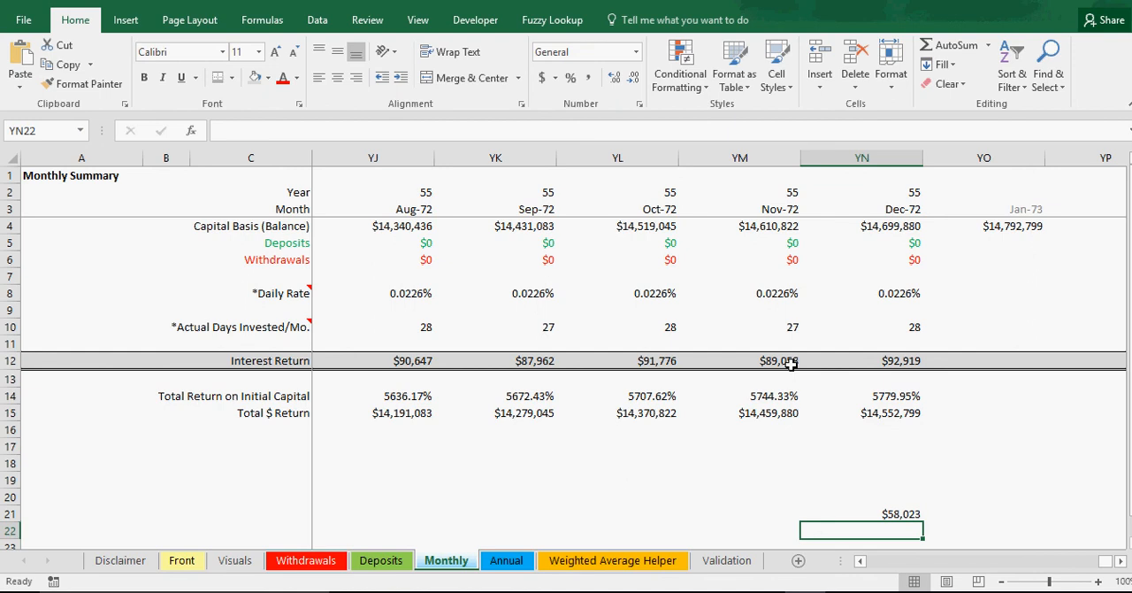
pyautogui.click(876, 512)
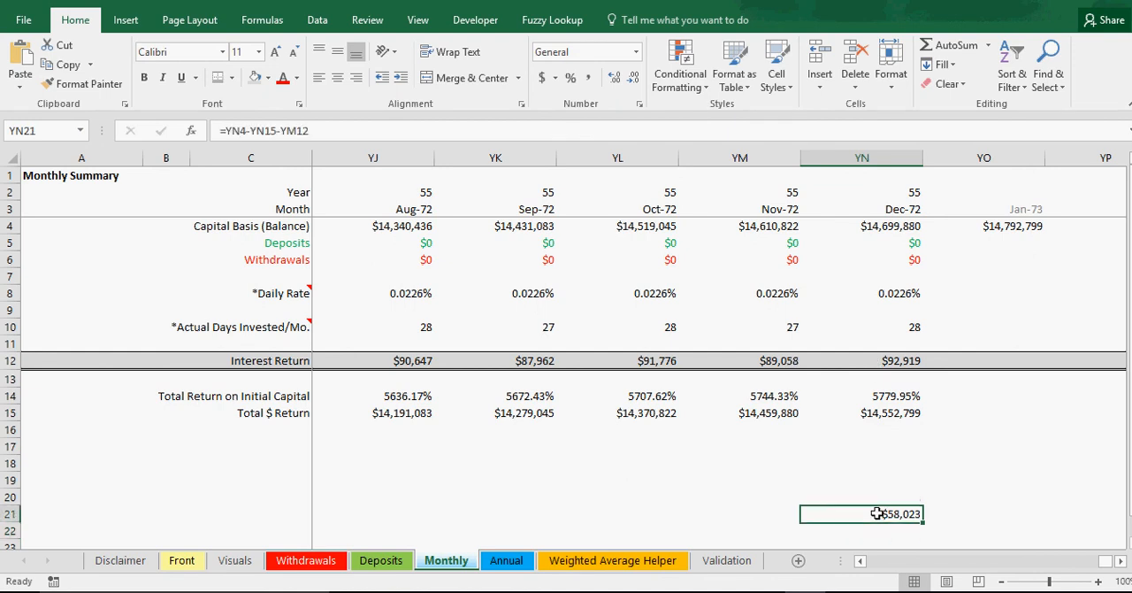
pyautogui.doubleClick(877, 513)
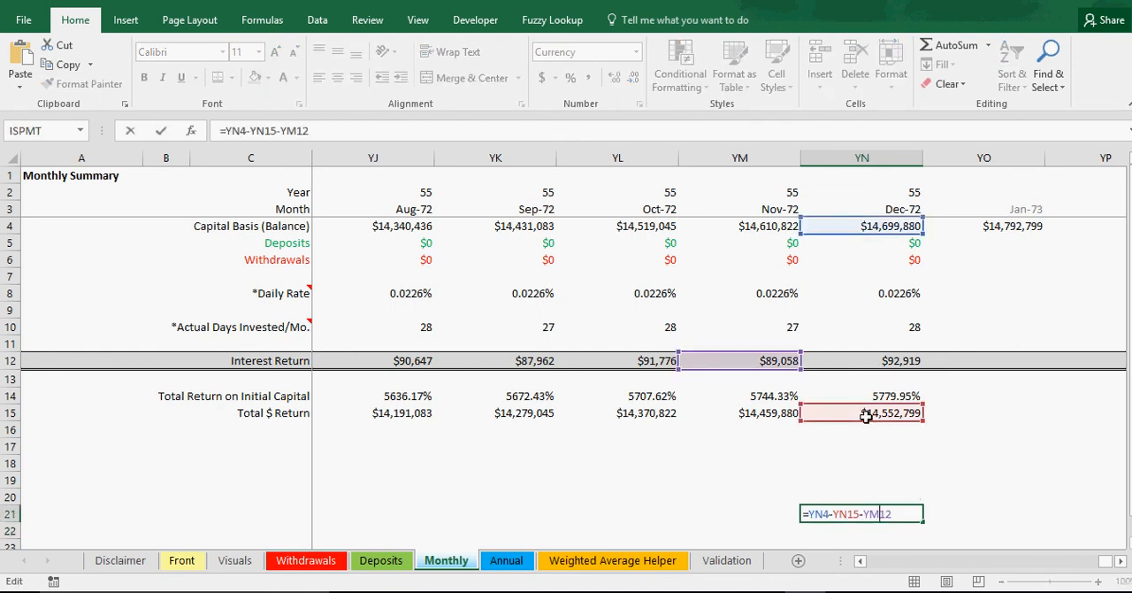
pyautogui.moveTo(869, 422); pyautogui.dragTo(748, 422)
pyautogui.press('Return')
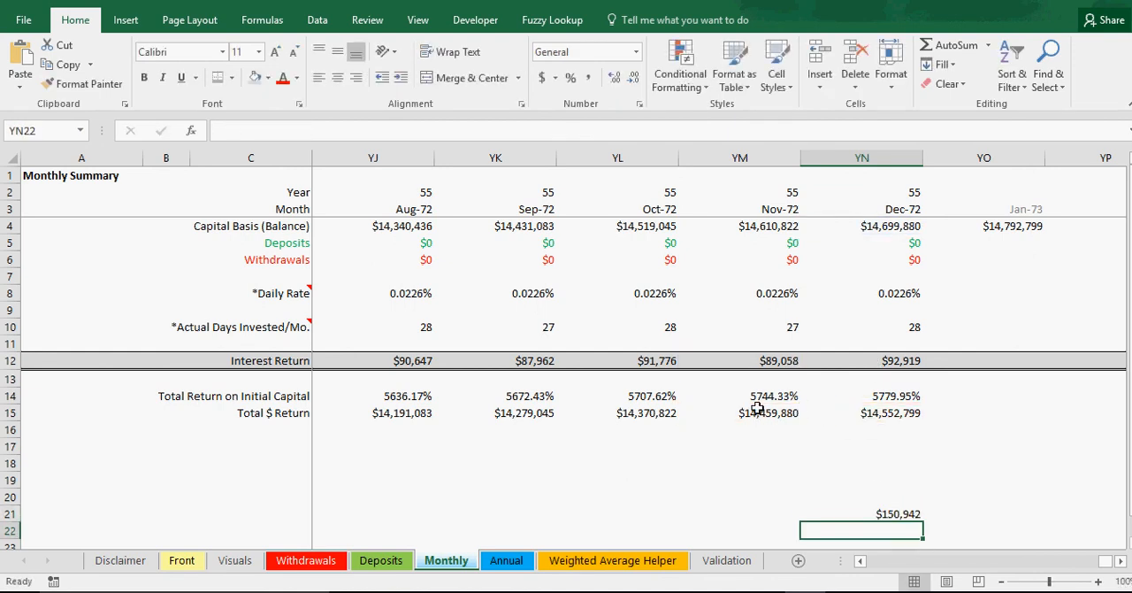
# Step: Clear the check formula from cell YN21 of the Monthly sheet
pyautogui.click(909, 513)
pyautogui.press('BackSpace')
pyautogui.press('Return')
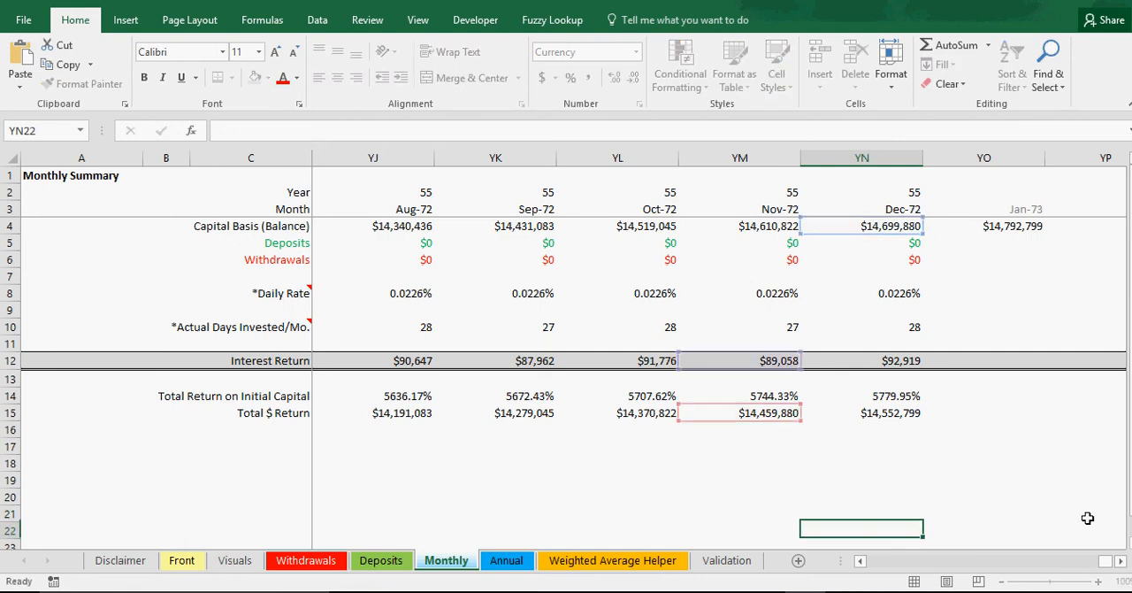
pyautogui.click(942, 501)
# Step: In cell YN20, add December 2072's Interest Return to its Capital Basis with =YN12+YN4
pyautogui.click(901, 227)
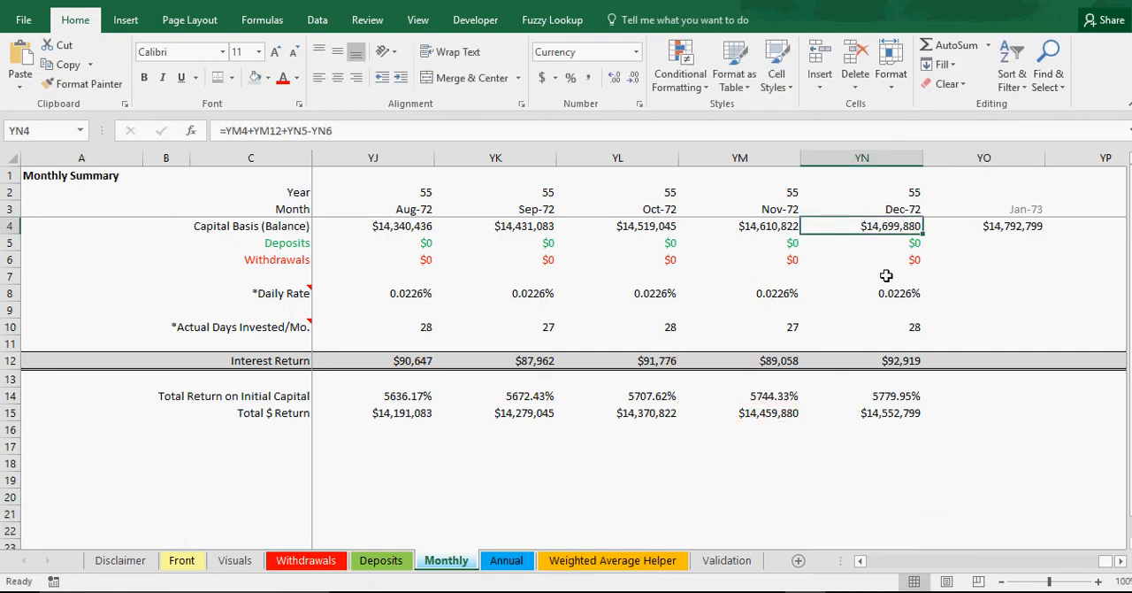
pyautogui.click(909, 360)
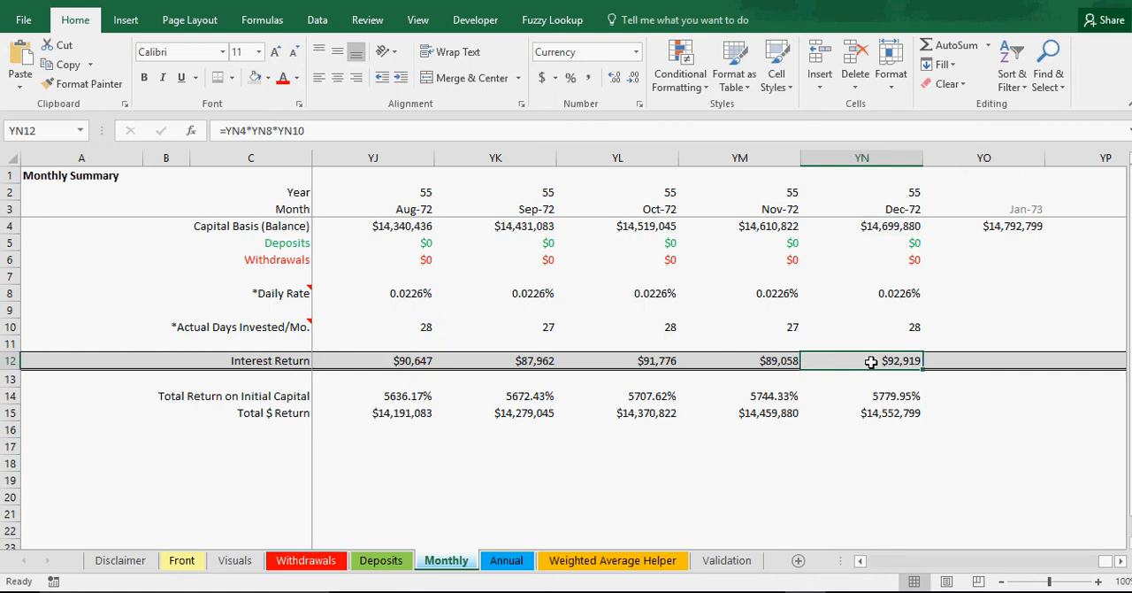
pyautogui.click(882, 229)
pyautogui.click(888, 500)
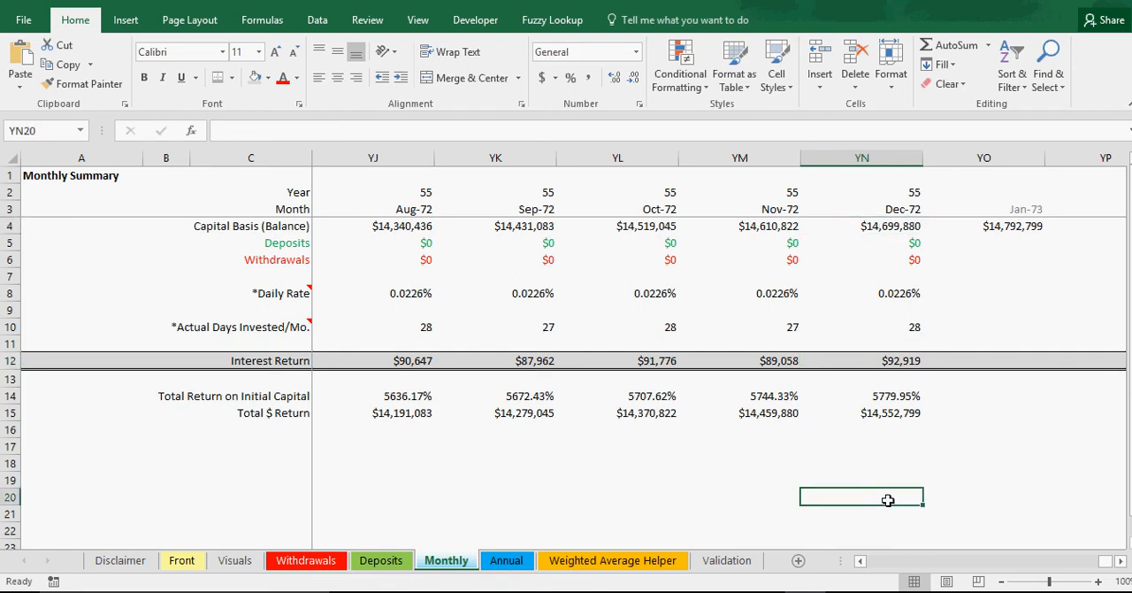
pyautogui.write('=')
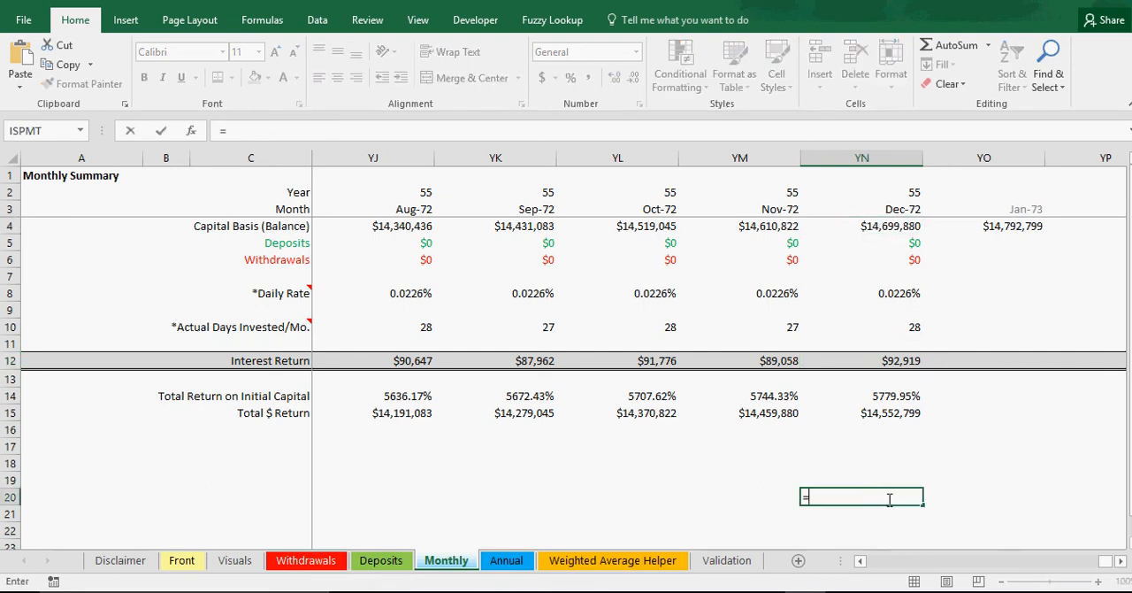
pyautogui.click(898, 364)
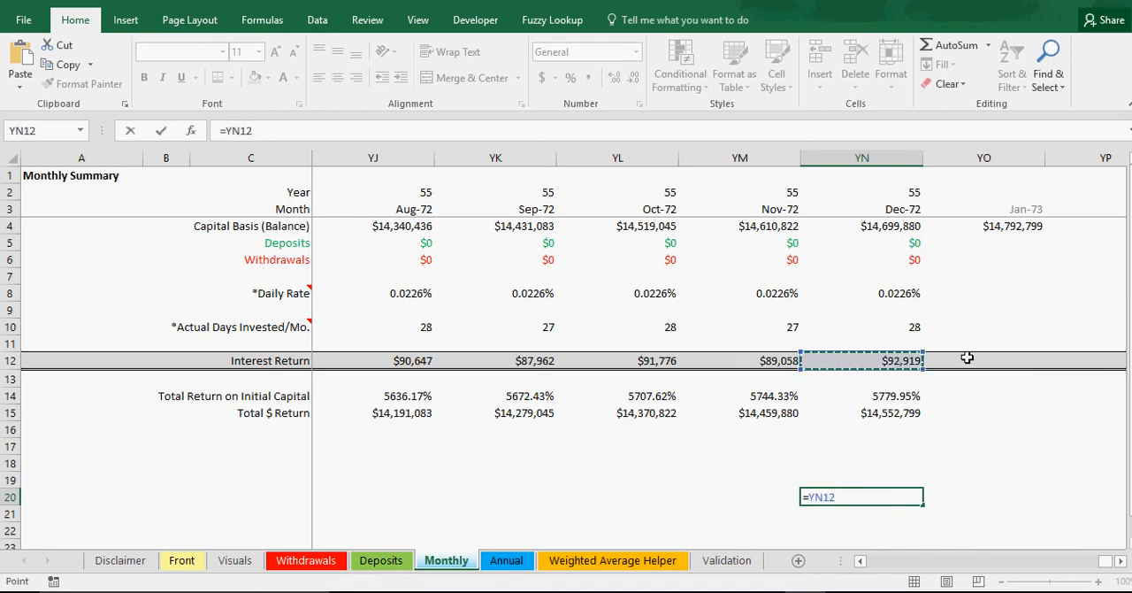
pyautogui.write('+')
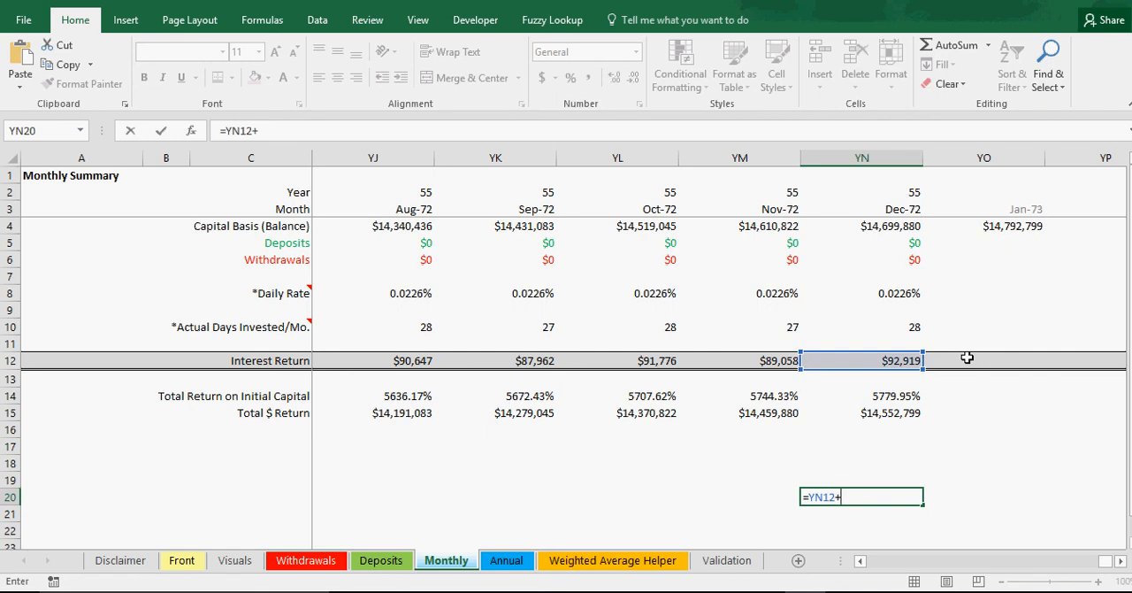
pyautogui.click(889, 227)
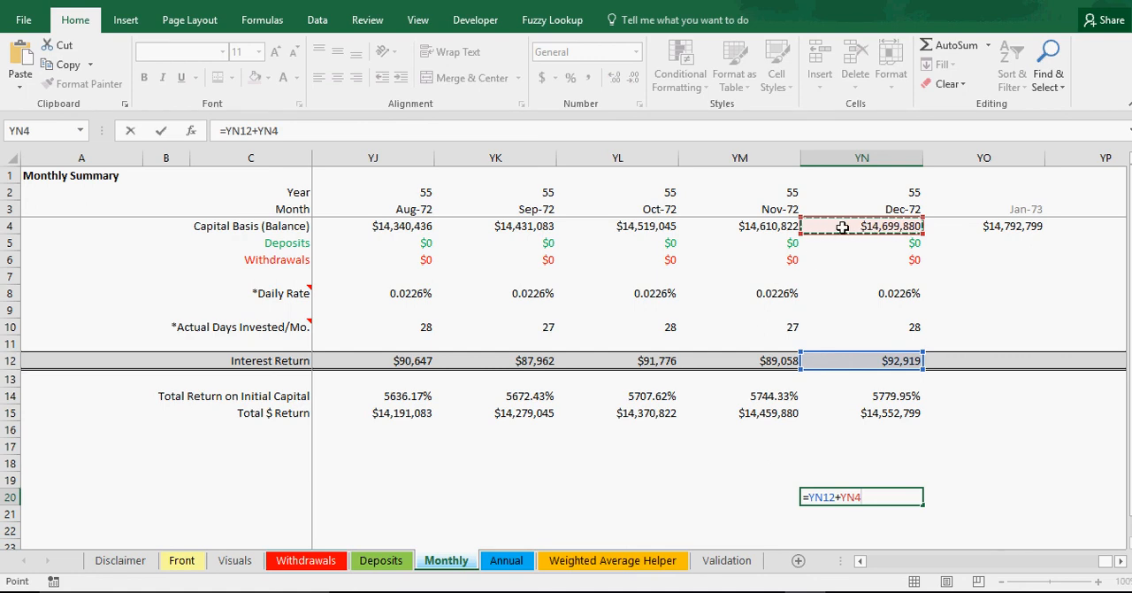
pyautogui.press('Return')
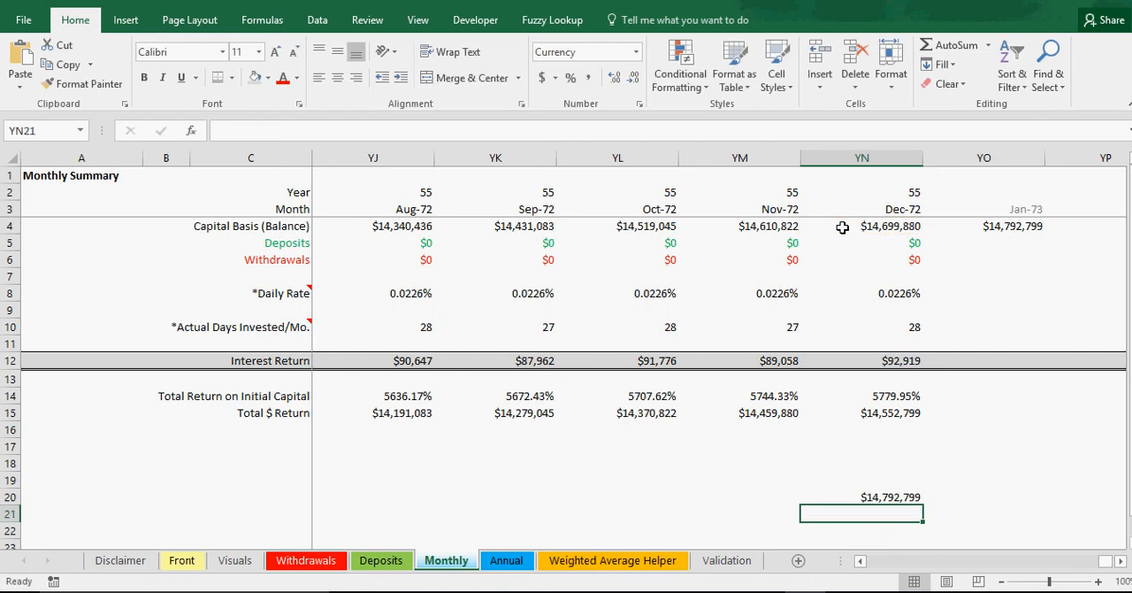
pyautogui.doubleClick(893, 499)
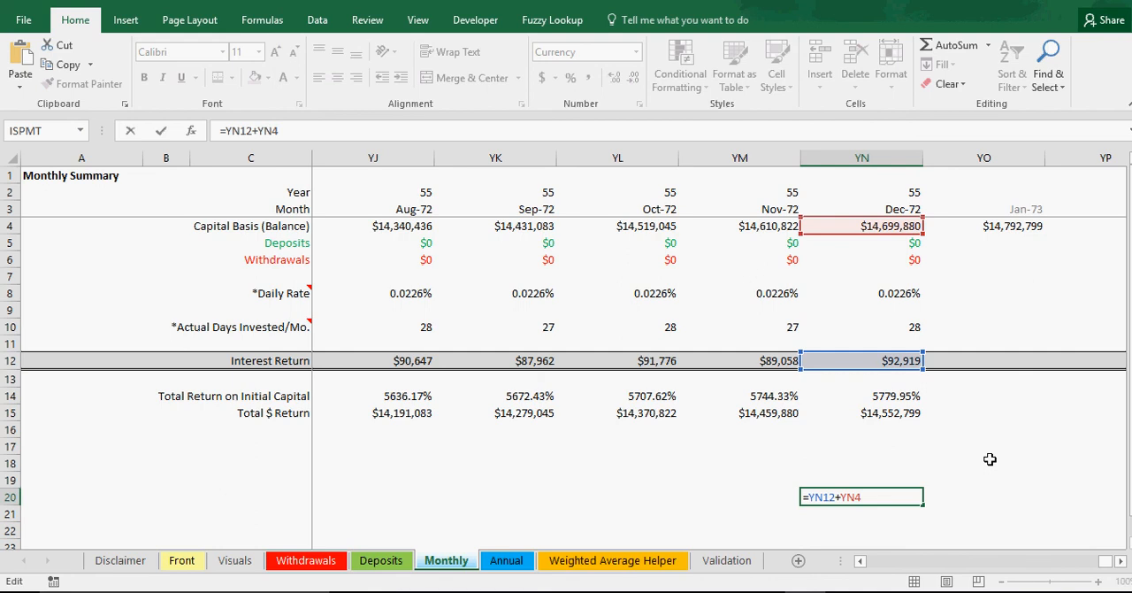
pyautogui.press('Return')
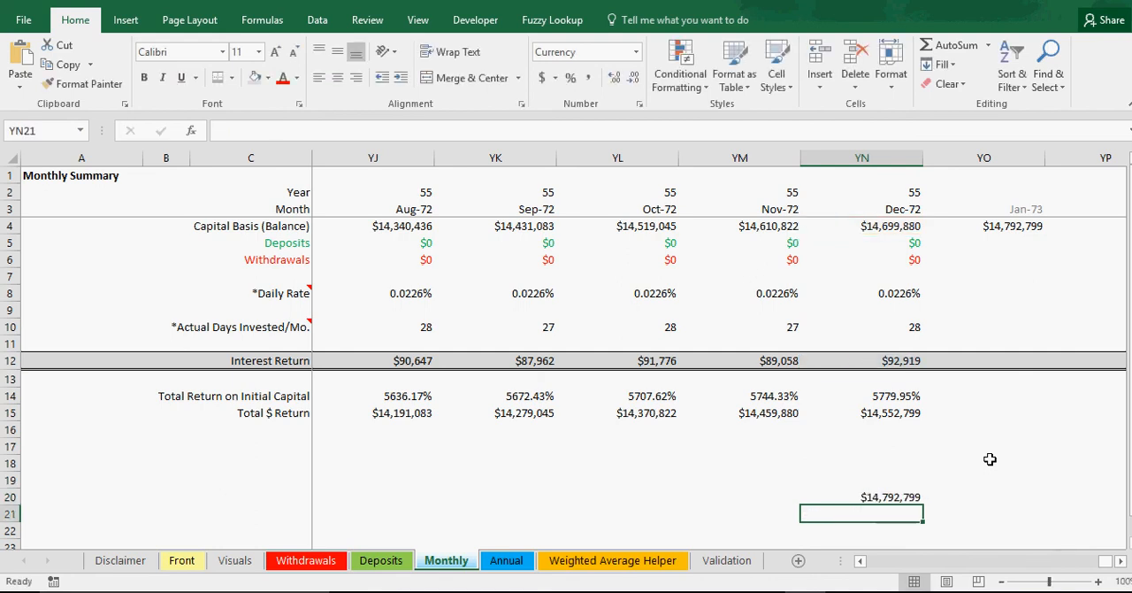
# Step: Clear the sum of December 2072's interest and balance from cell YN20
pyautogui.click(904, 498)
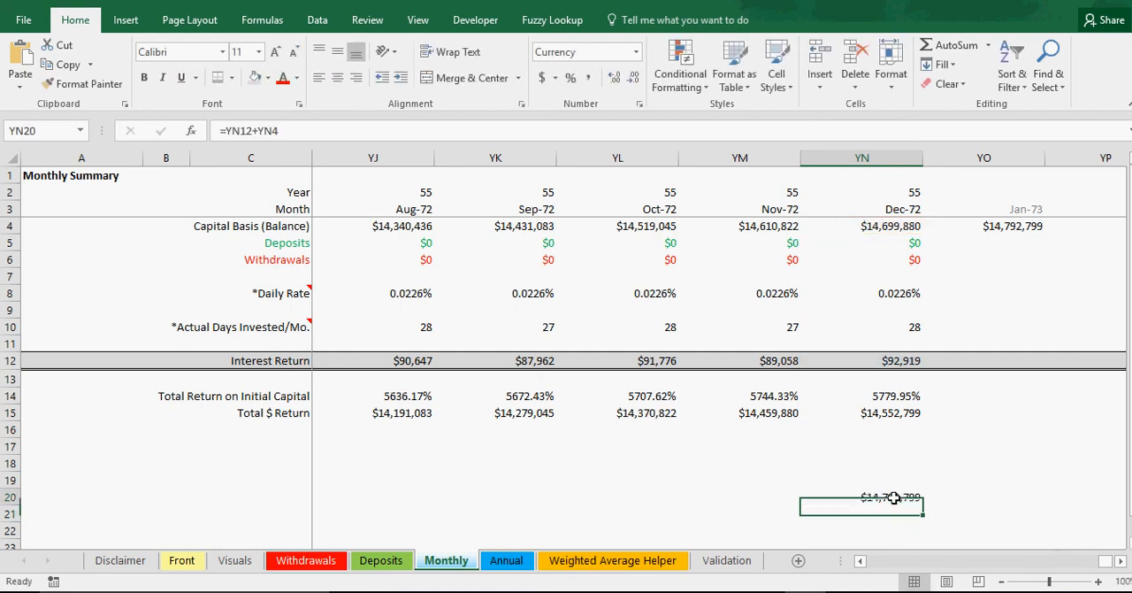
pyautogui.press('BackSpace')
pyautogui.press('Return')
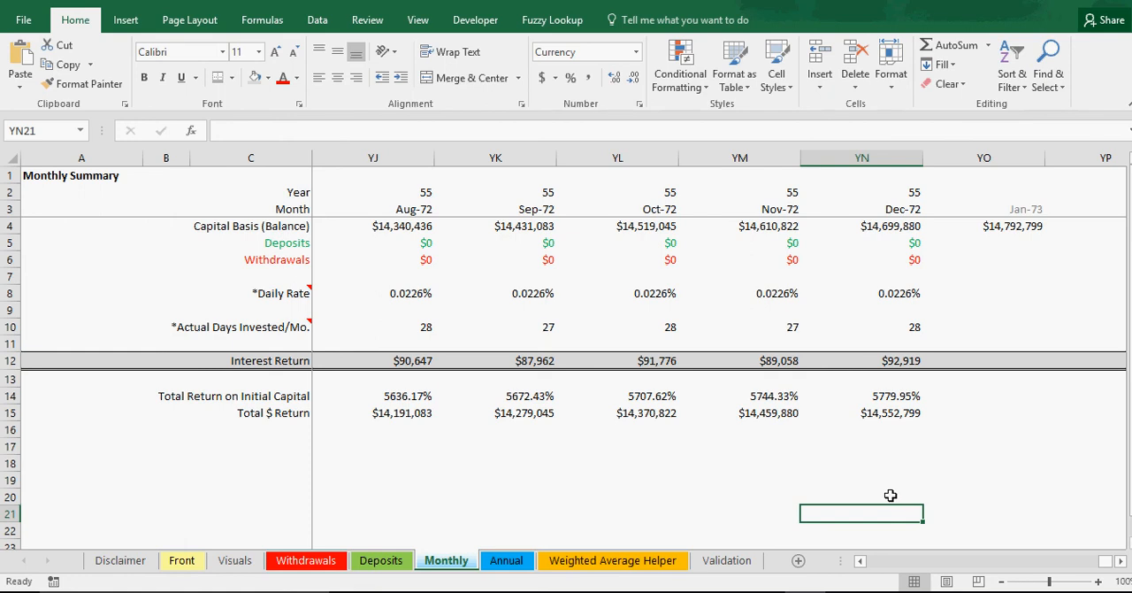
pyautogui.click(883, 480)
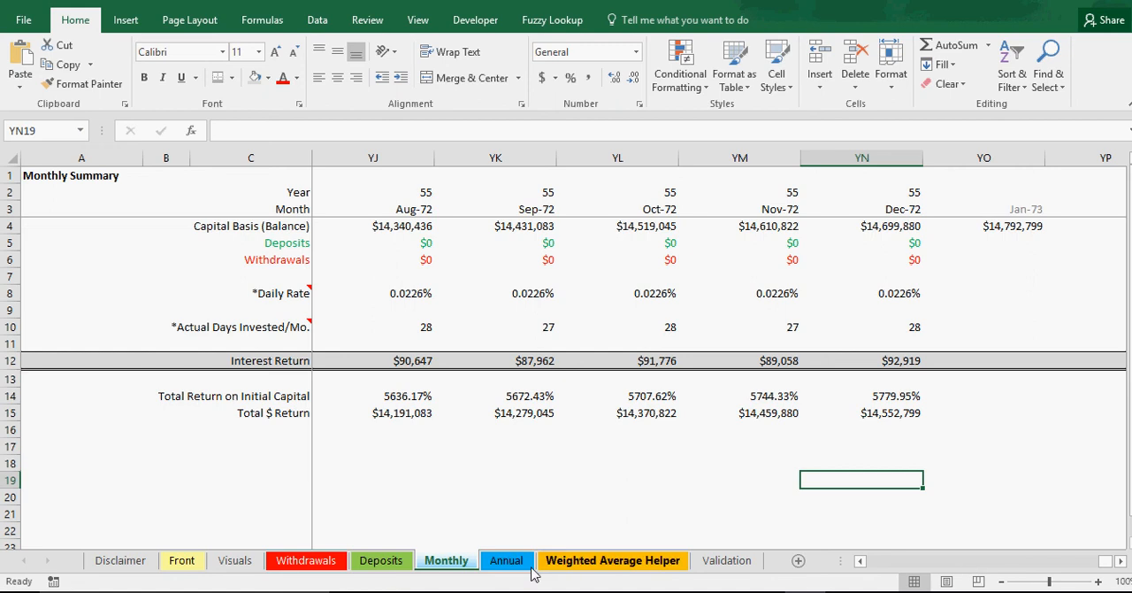
# Step: Check the Years Active input on the Front sheet and the yearly returns and IRR cash flows on the Annual sheet
pyautogui.click(186, 563)
pyautogui.click(257, 276)
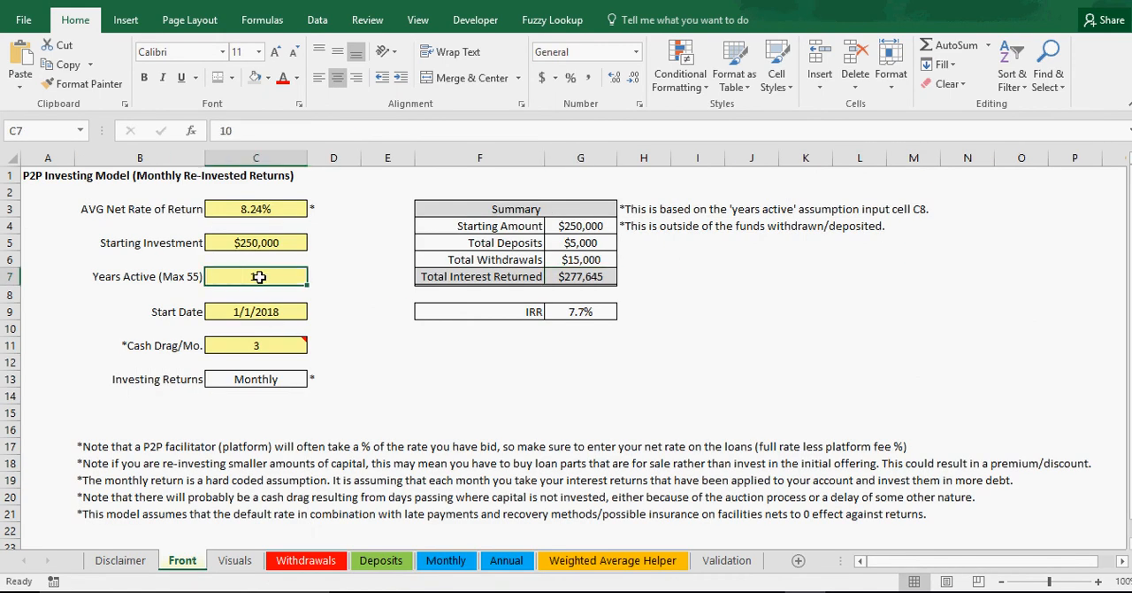
pyautogui.click(507, 561)
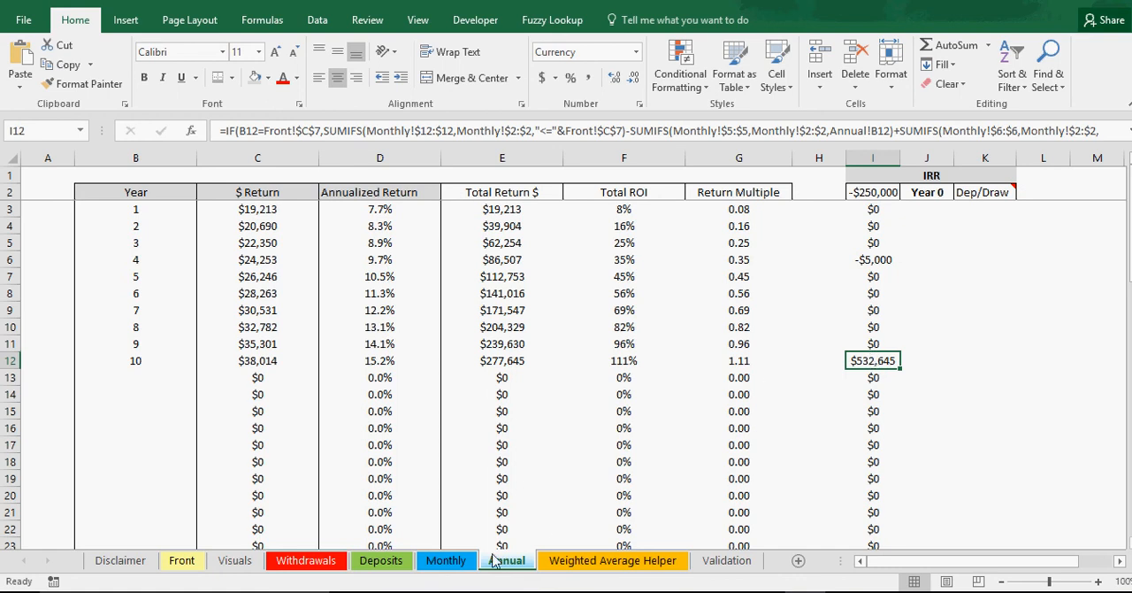
# Step: On the Monthly sheet, start a check formula in DI18 that references January 2027's Total $ Return, =DI15
pyautogui.click(447, 561)
pyautogui.moveTo(1107, 568); pyautogui.dragTo(916, 579)
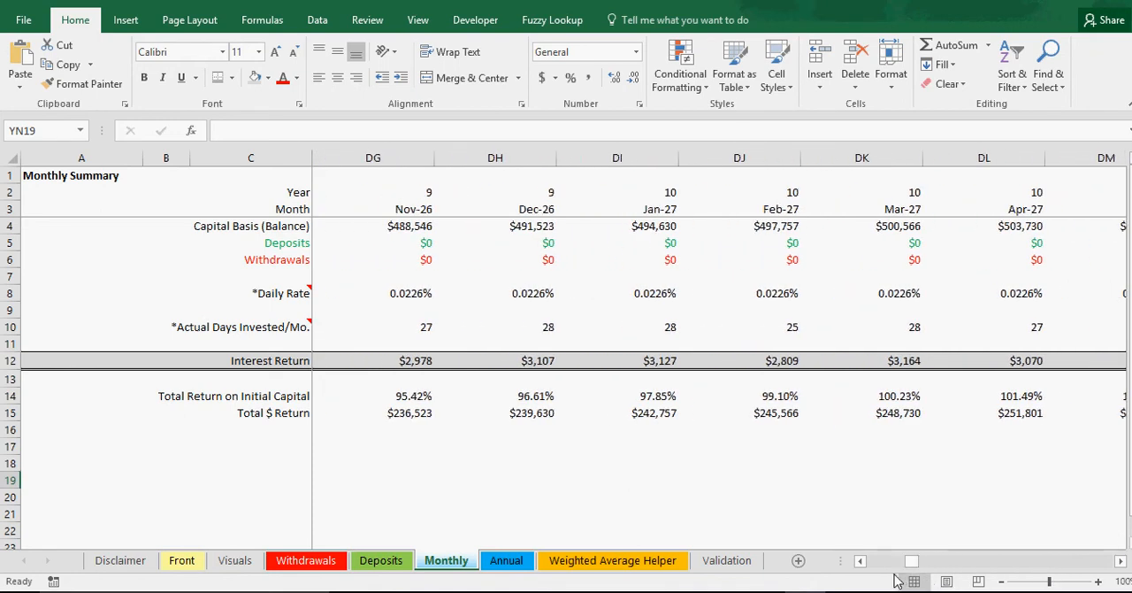
pyautogui.click(667, 497)
pyautogui.click(652, 413)
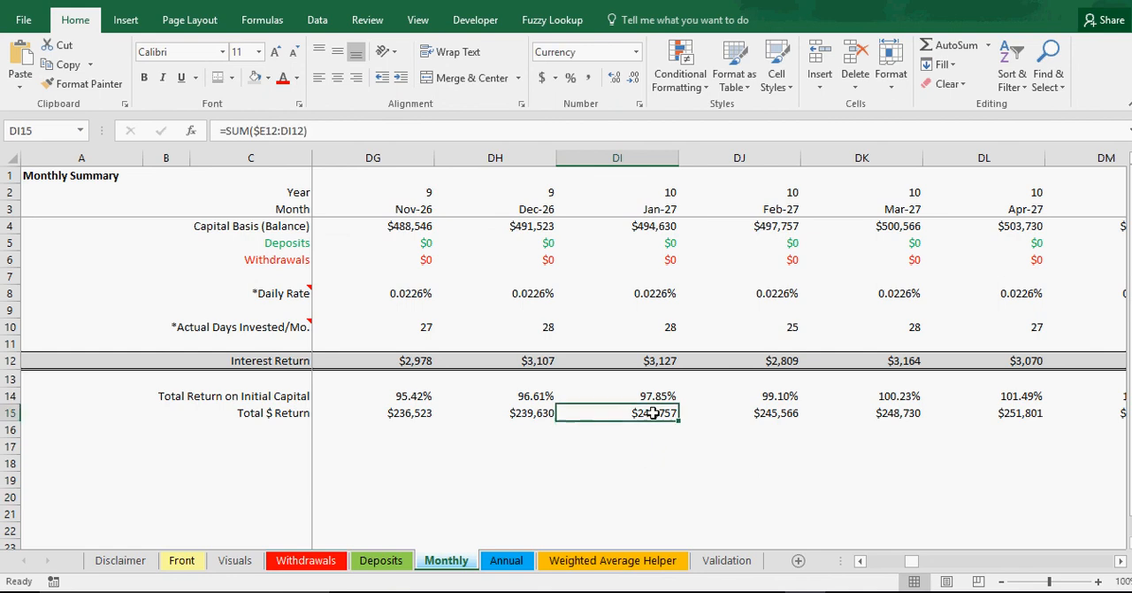
pyautogui.click(647, 460)
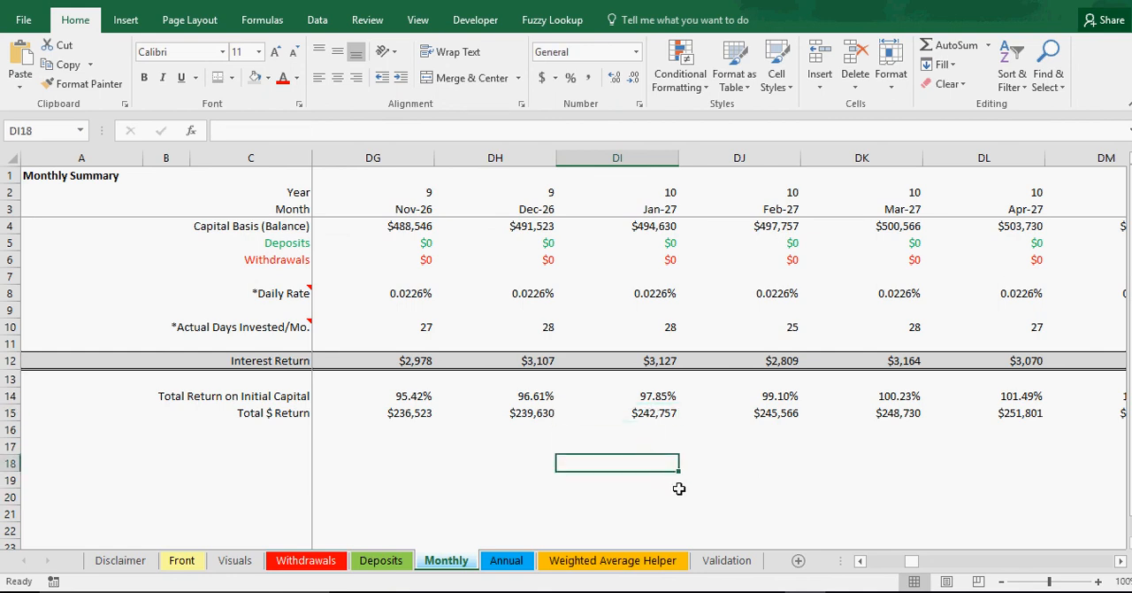
pyautogui.write('=')
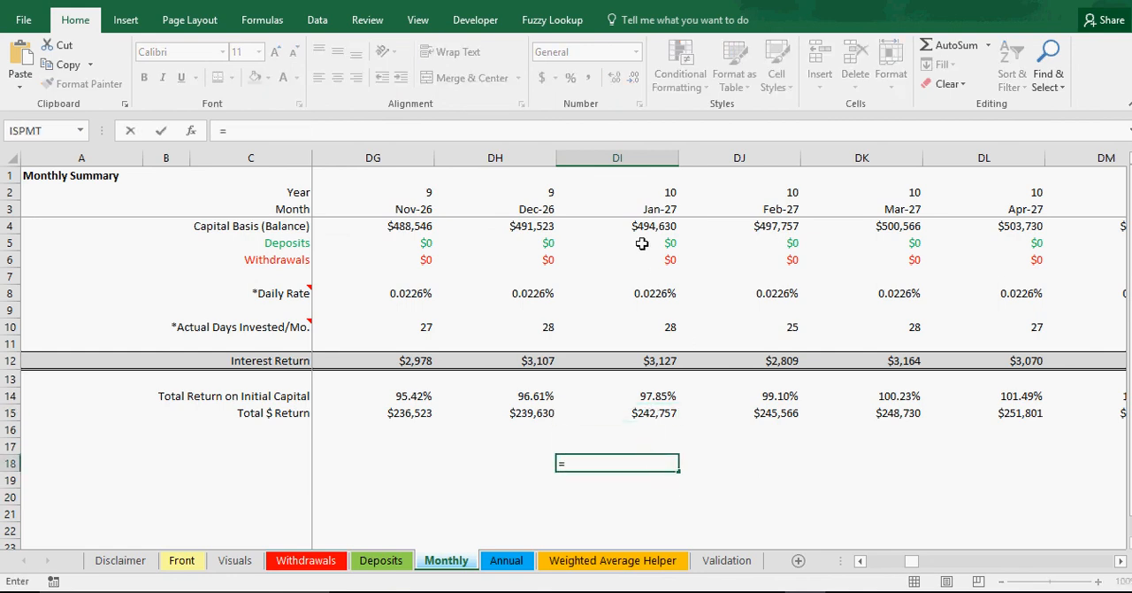
pyautogui.click(657, 418)
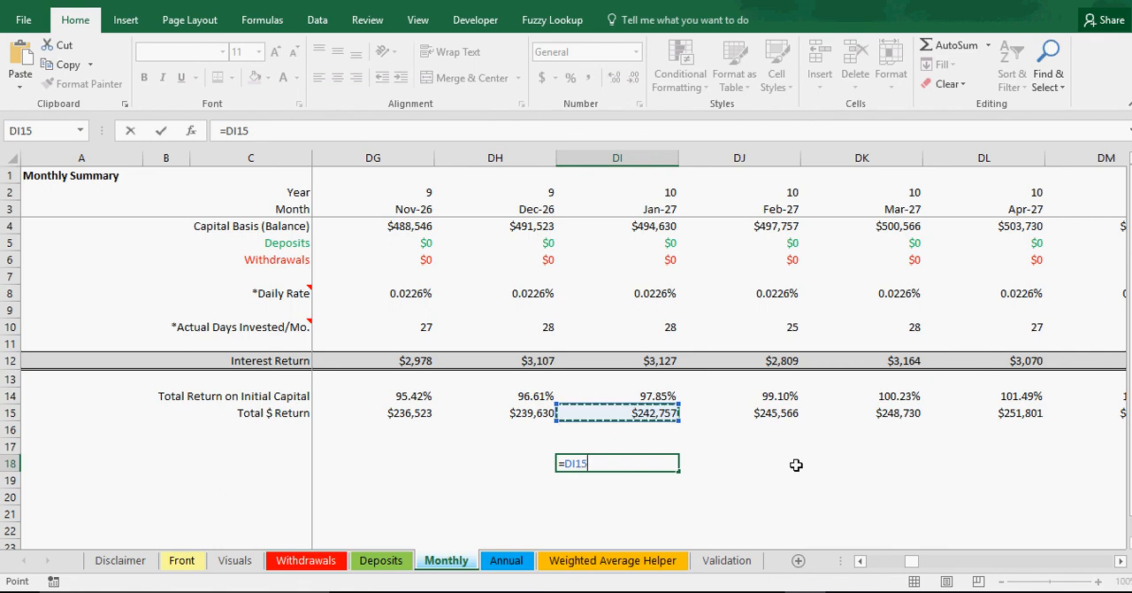
# Step: Complete the check formula in DI18 by adding the Front sheet's Starting Investment to January 2027's Total $ Return
pyautogui.write('+')
pyautogui.click(183, 563)
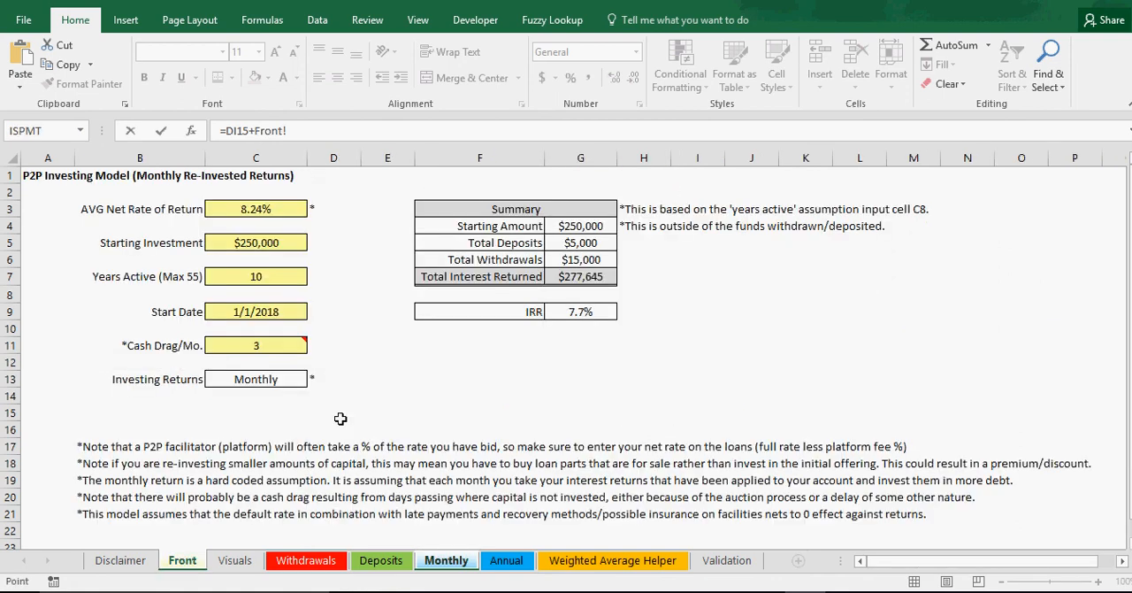
pyautogui.click(266, 237)
pyautogui.press('Return')
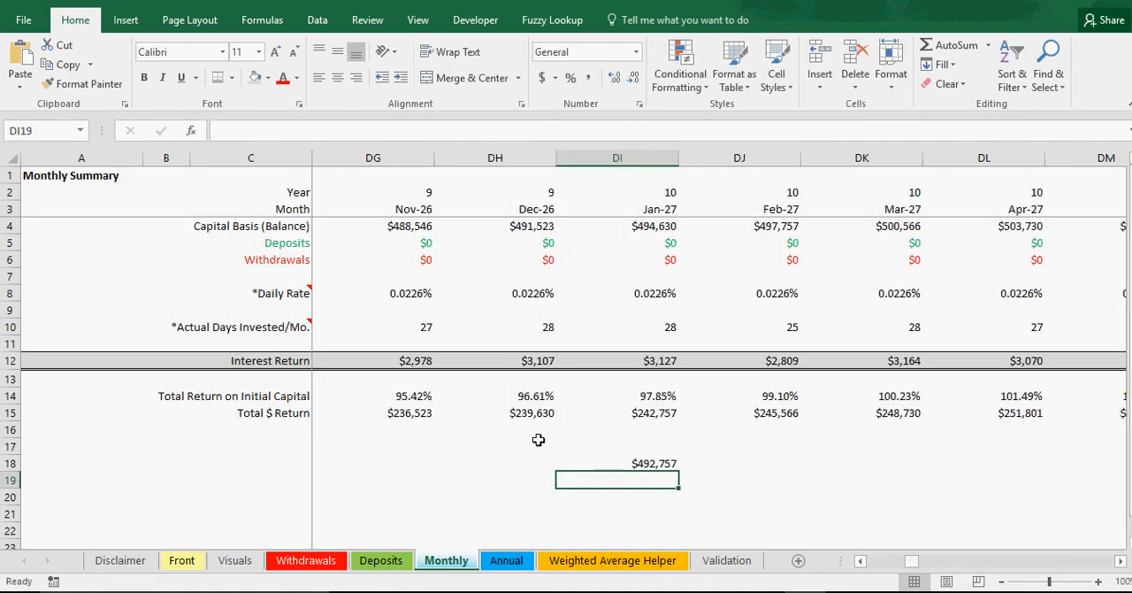
# Step: In cell DI19, add December 2026's Interest Return to the check total above with =DI18+DH12
pyautogui.write('=')
pyautogui.click(656, 464)
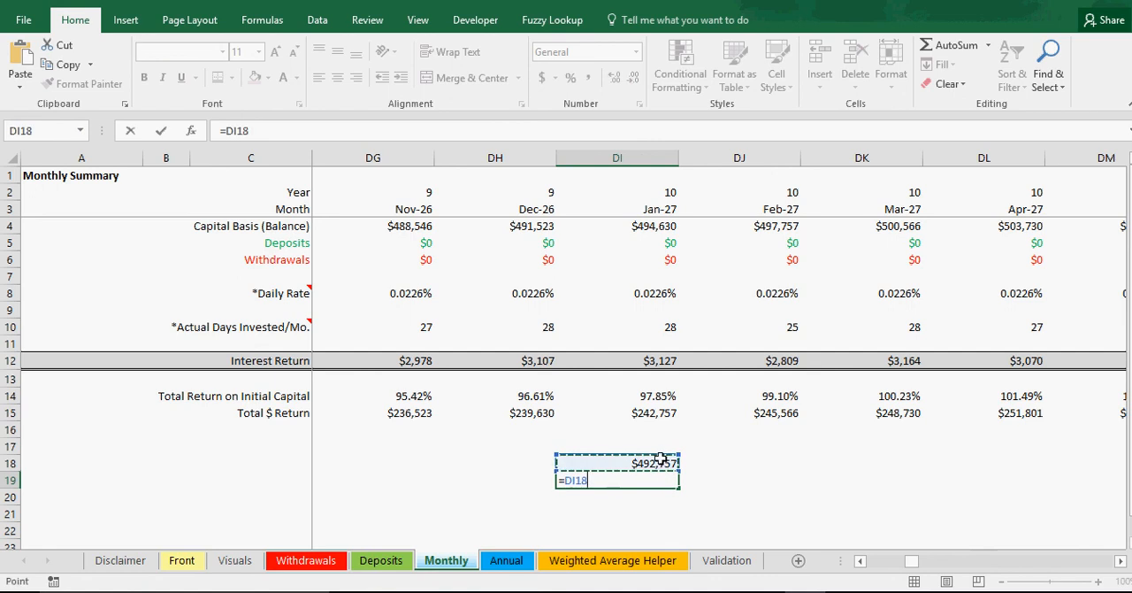
pyautogui.write('+')
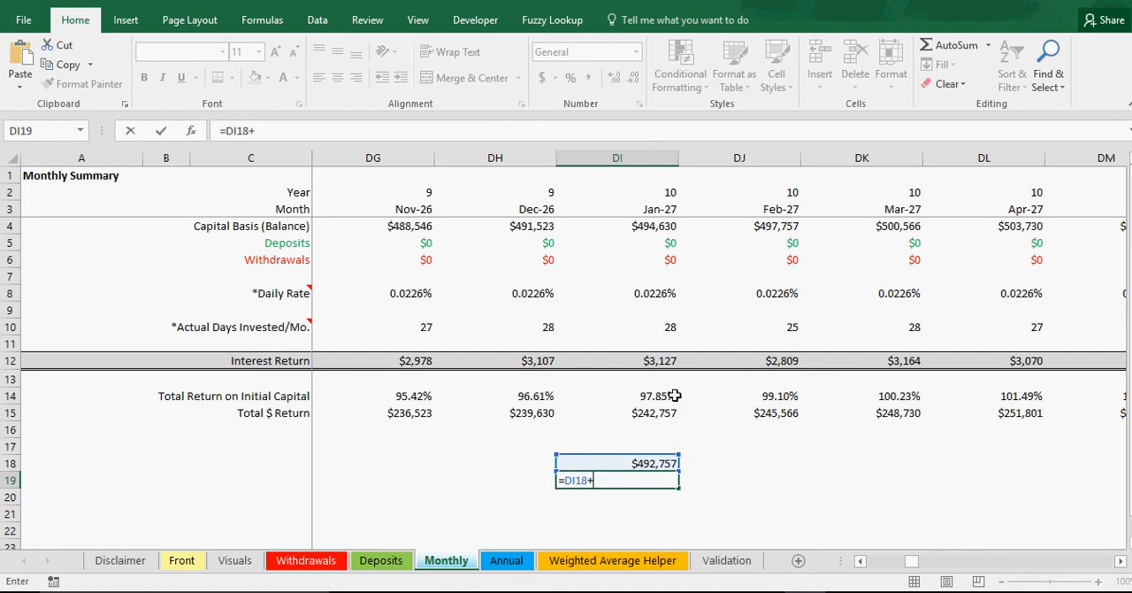
pyautogui.click(540, 361)
pyautogui.press('Return')
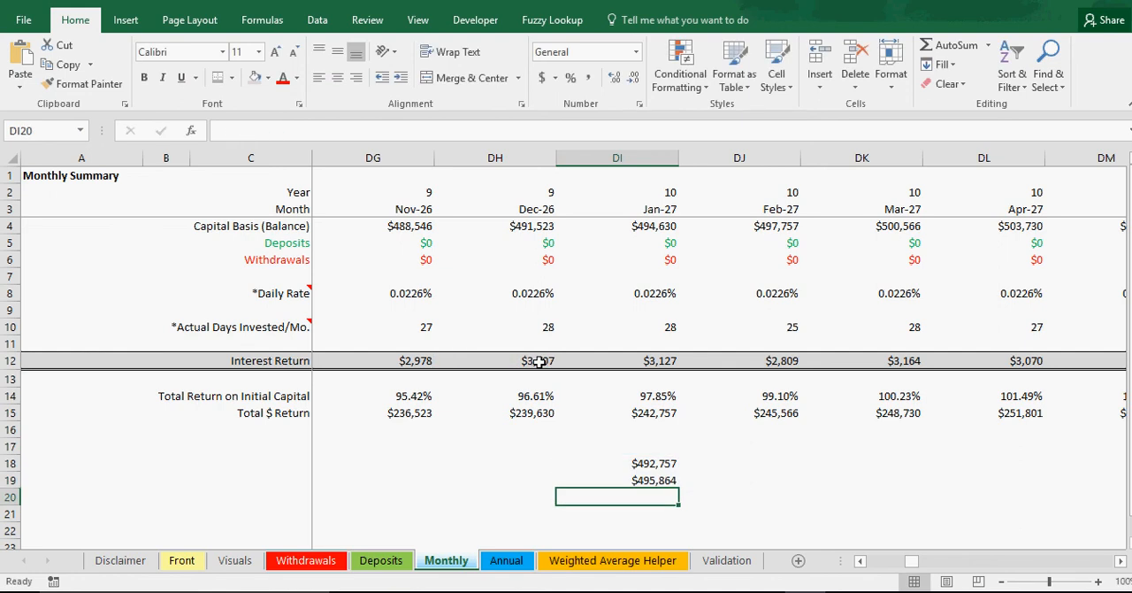
# Step: On the Annual sheet, examine the year 10 IRR cash flow formula in I12
pyautogui.click(508, 560)
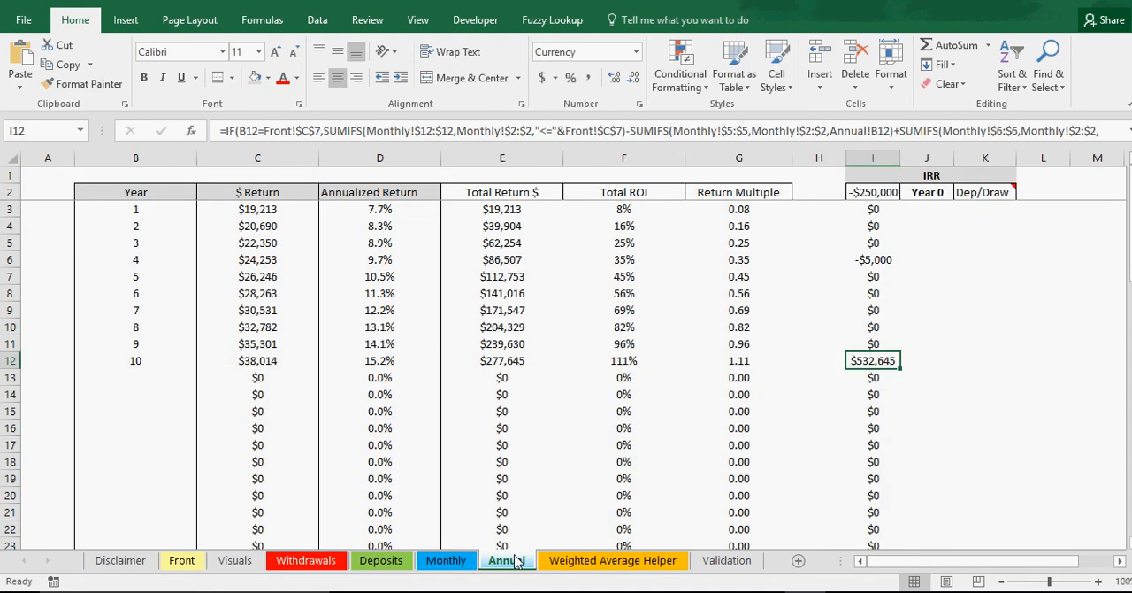
pyautogui.doubleClick(878, 361)
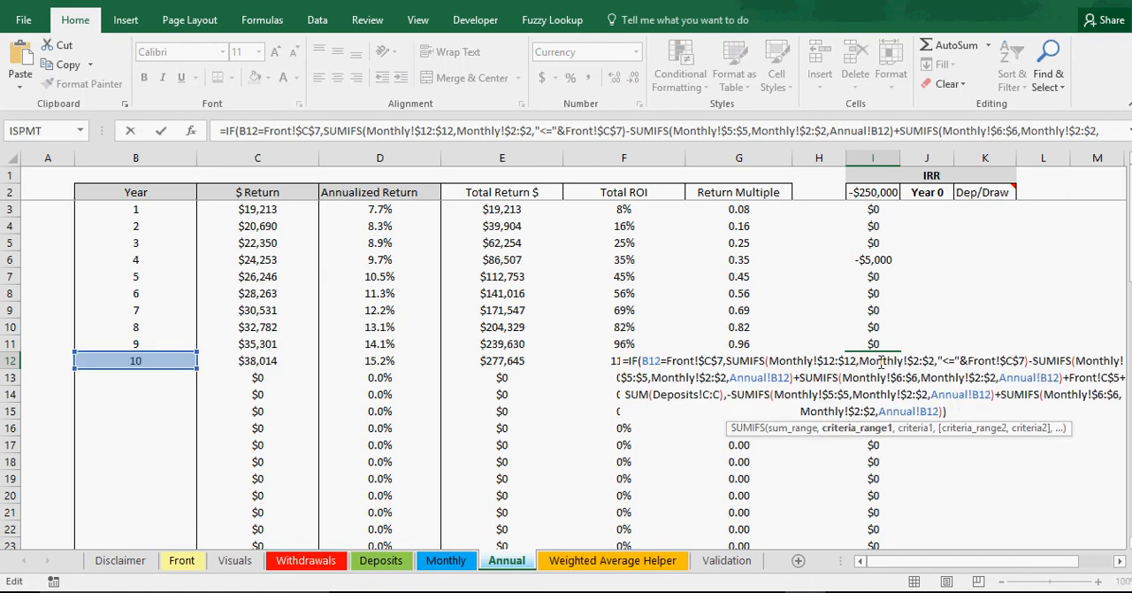
pyautogui.press('Return')
pyautogui.click(880, 361)
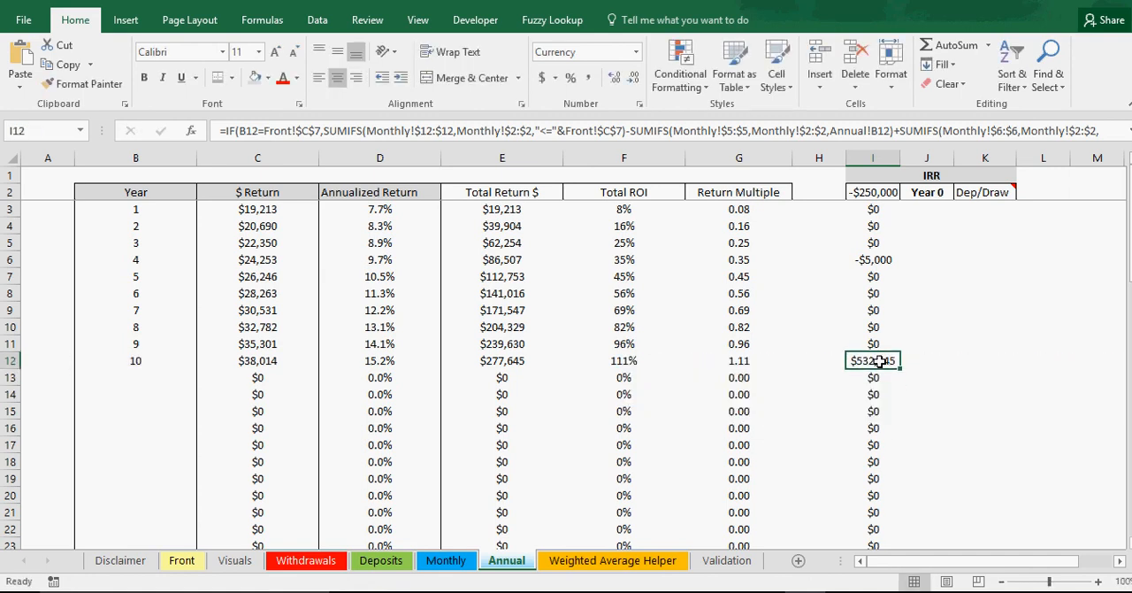
pyautogui.doubleClick(880, 361)
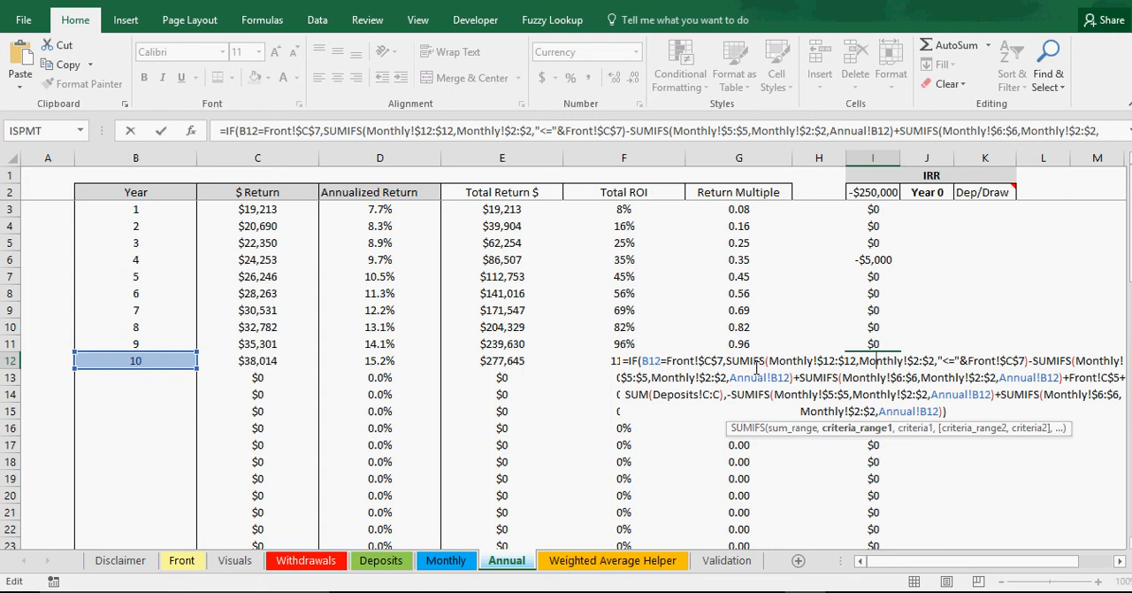
pyautogui.press('Return')
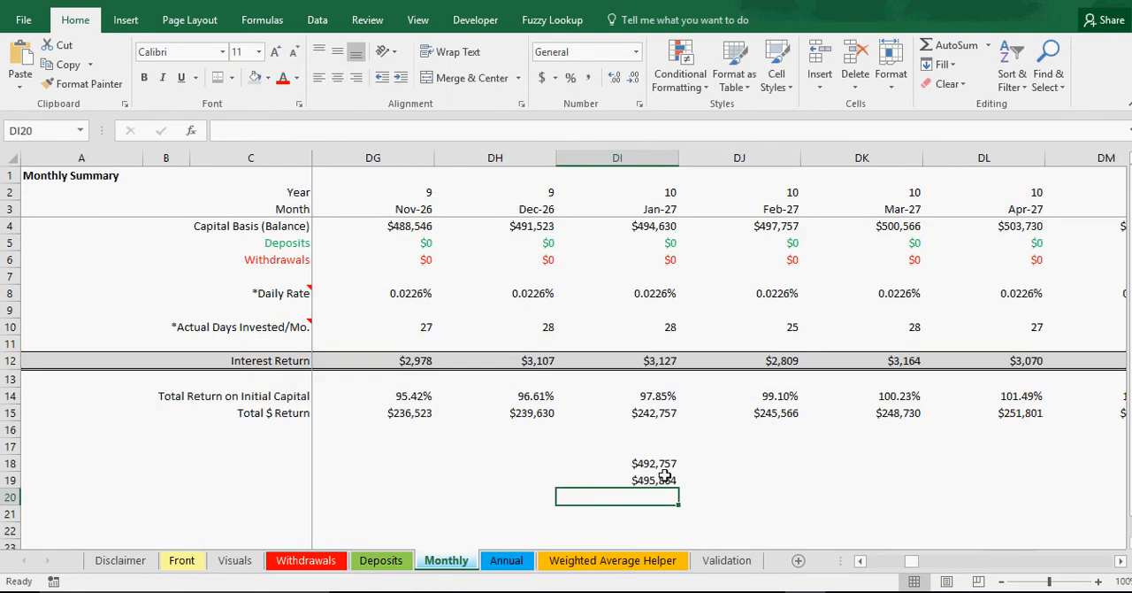
# Step: On the Monthly sheet, clear the check formulas from DI18 and DI19
pyautogui.moveTo(659, 463); pyautogui.dragTo(668, 480)
pyautogui.rightClick(671, 479)
pyautogui.click(731, 296)
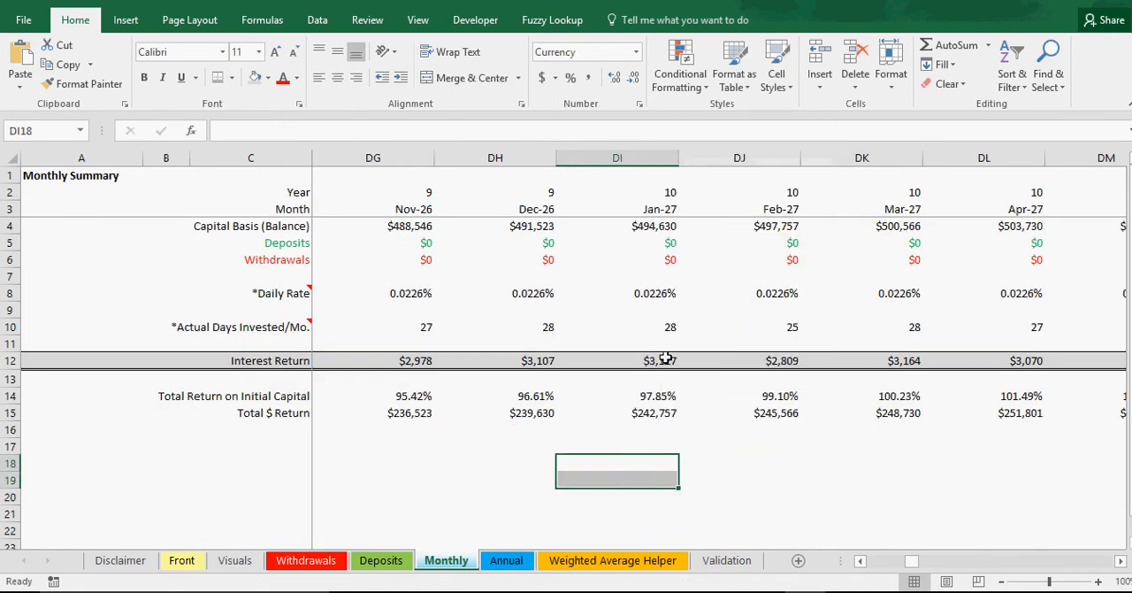
# Step: Inspect the formula behind January 2027's Total $ Return in DI15
pyautogui.click(650, 412)
pyautogui.doubleClick(650, 412)
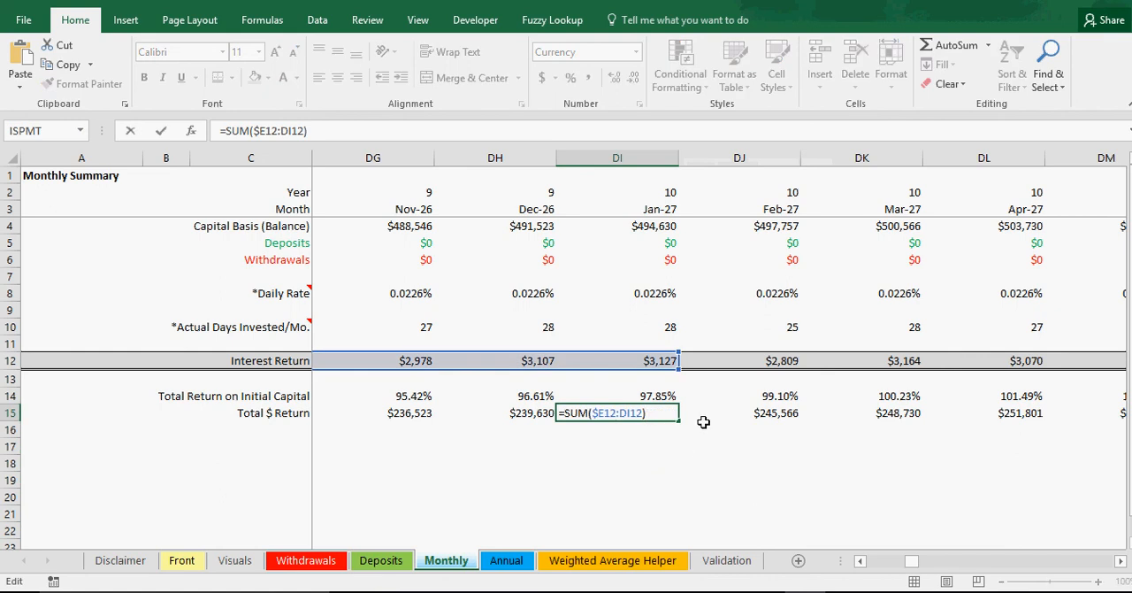
pyautogui.press('Escape')
pyautogui.click(653, 463)
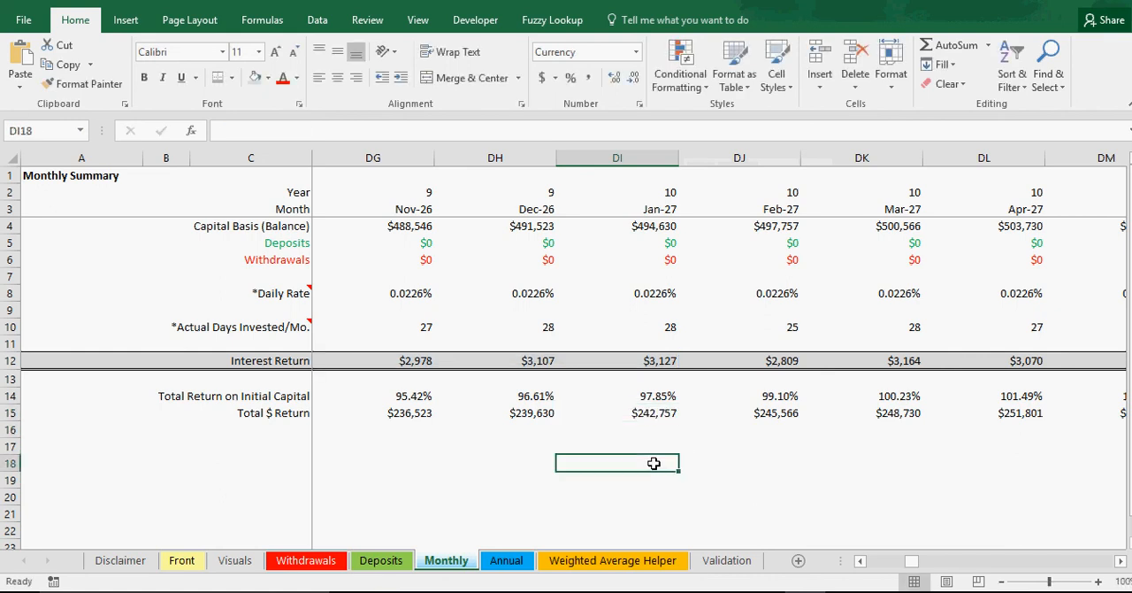
pyautogui.write('=')
pyautogui.click(652, 413)
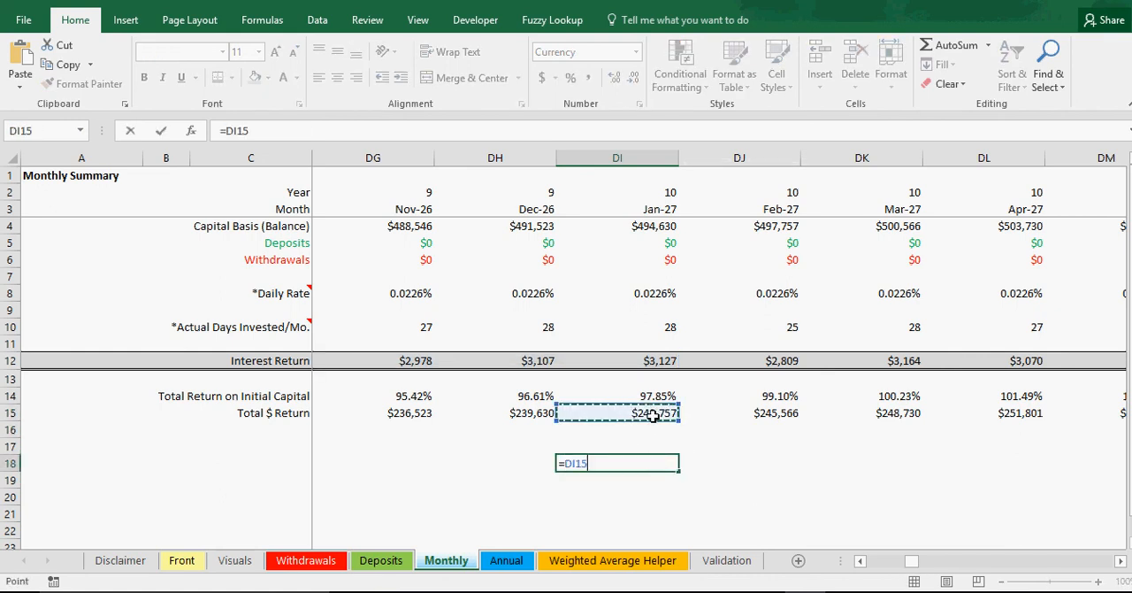
pyautogui.press('Escape')
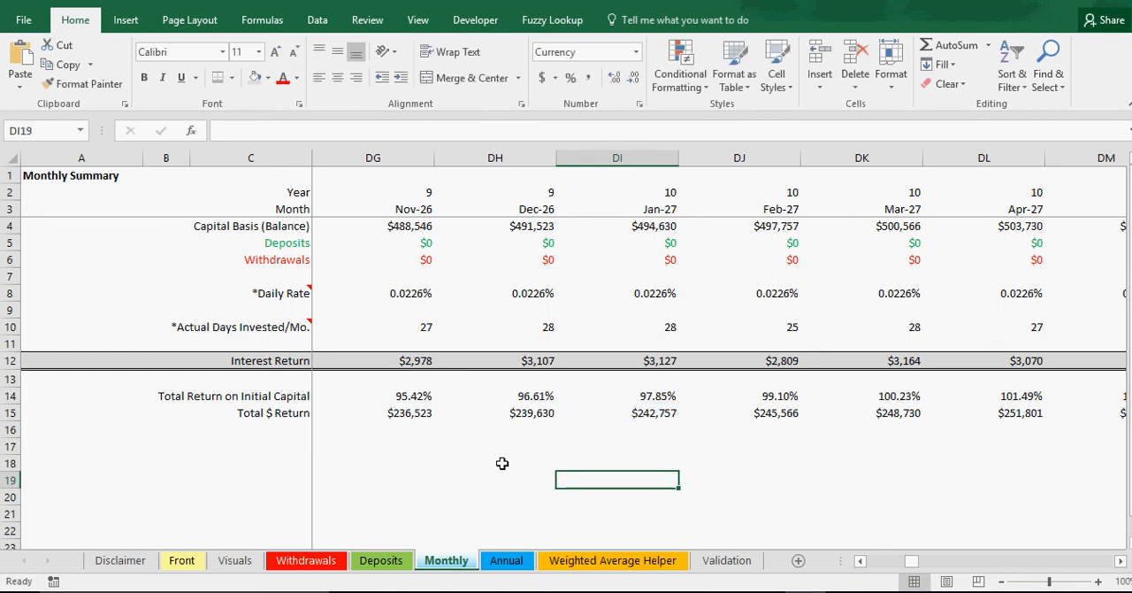
# Step: Inspect the formula behind January 2027's Capital Basis in DI4
pyautogui.doubleClick(652, 228)
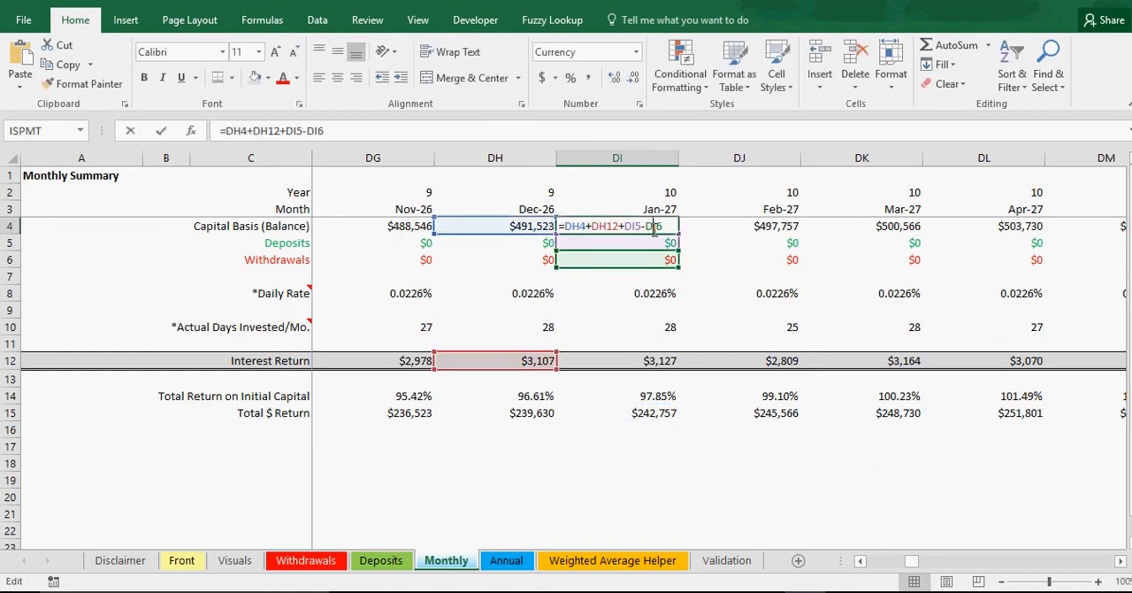
pyautogui.press('Return')
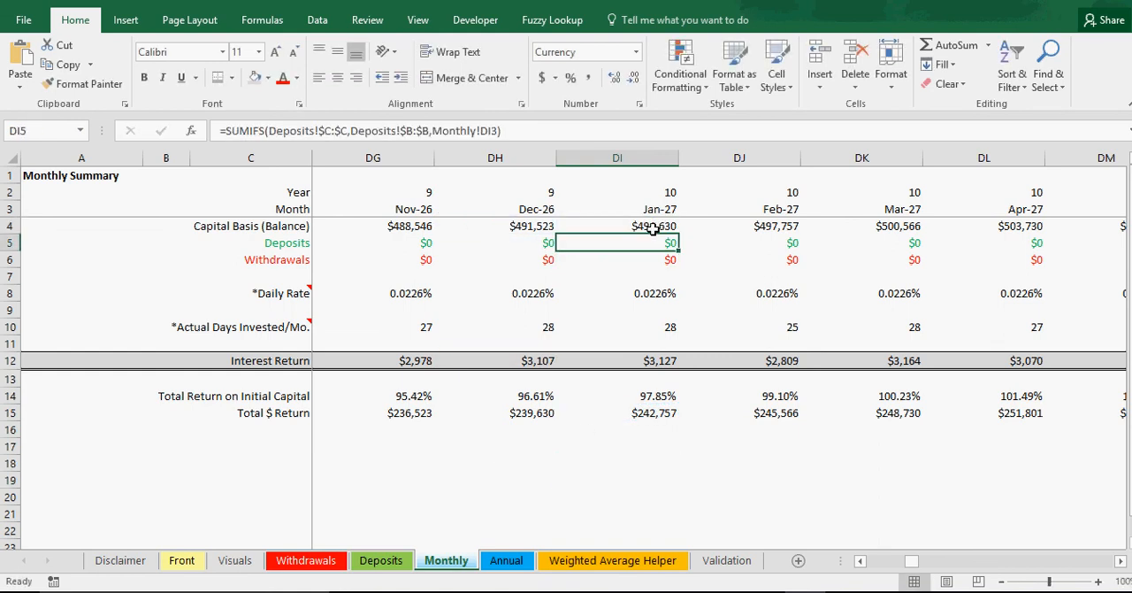
pyautogui.click(652, 229)
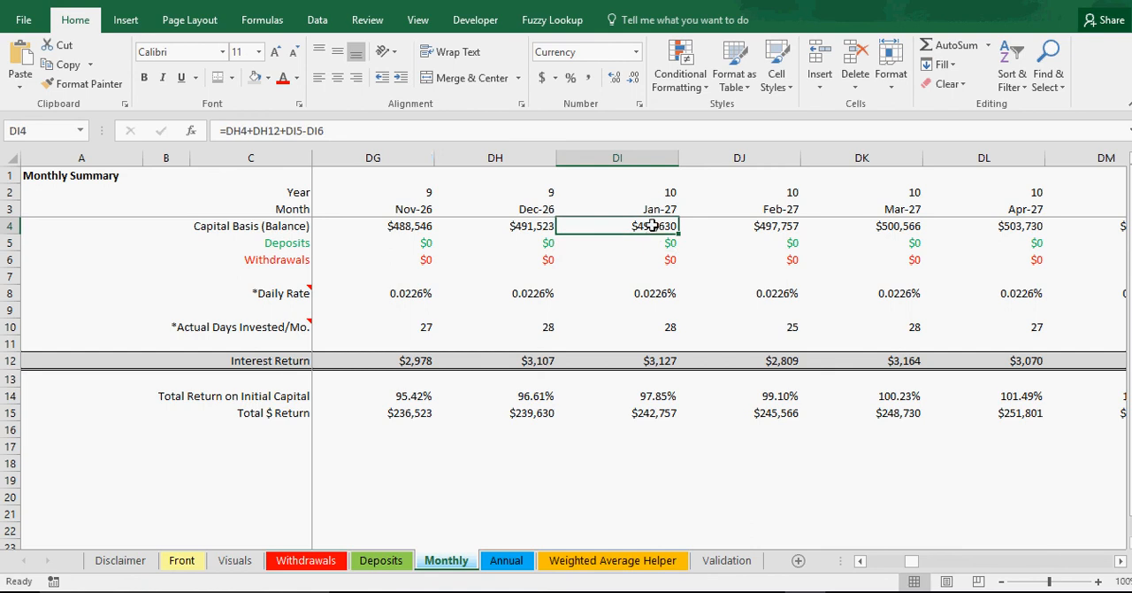
pyautogui.click(649, 459)
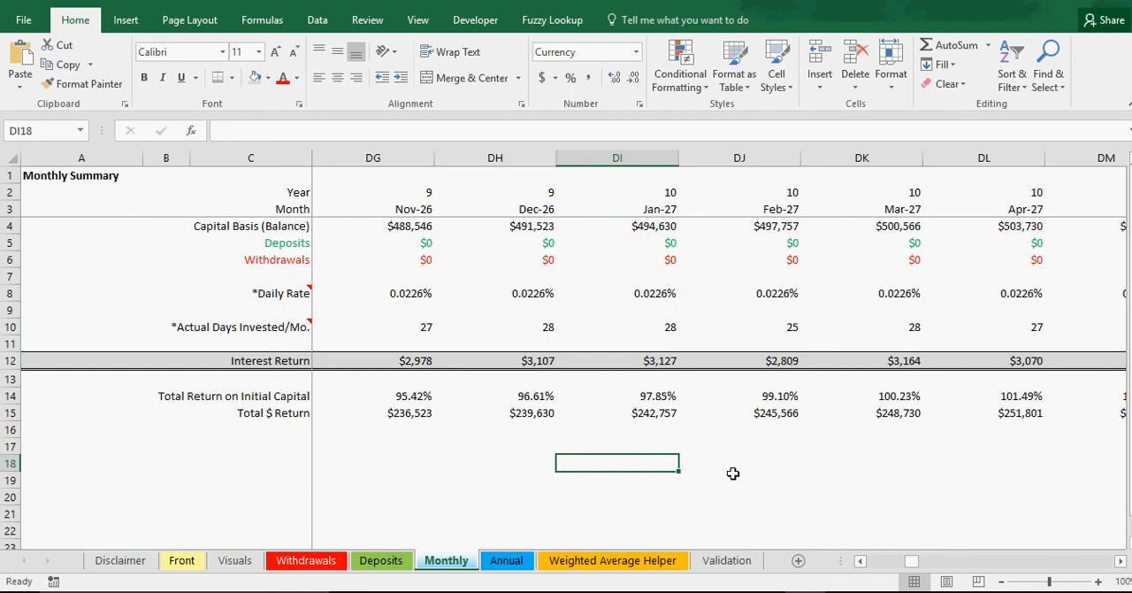
pyautogui.write('=')
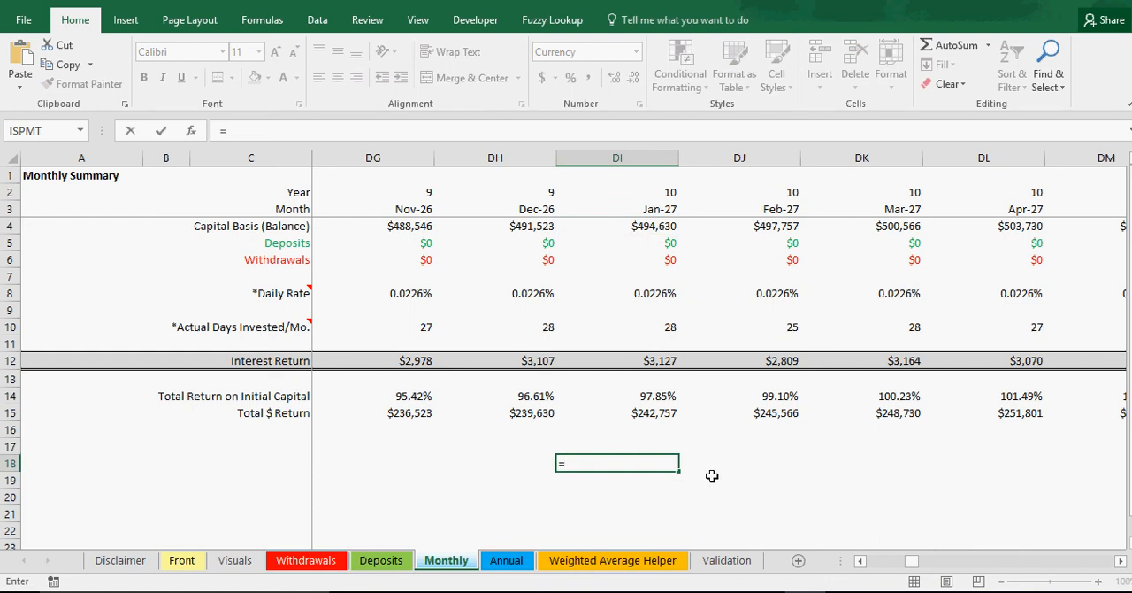
pyautogui.click(653, 414)
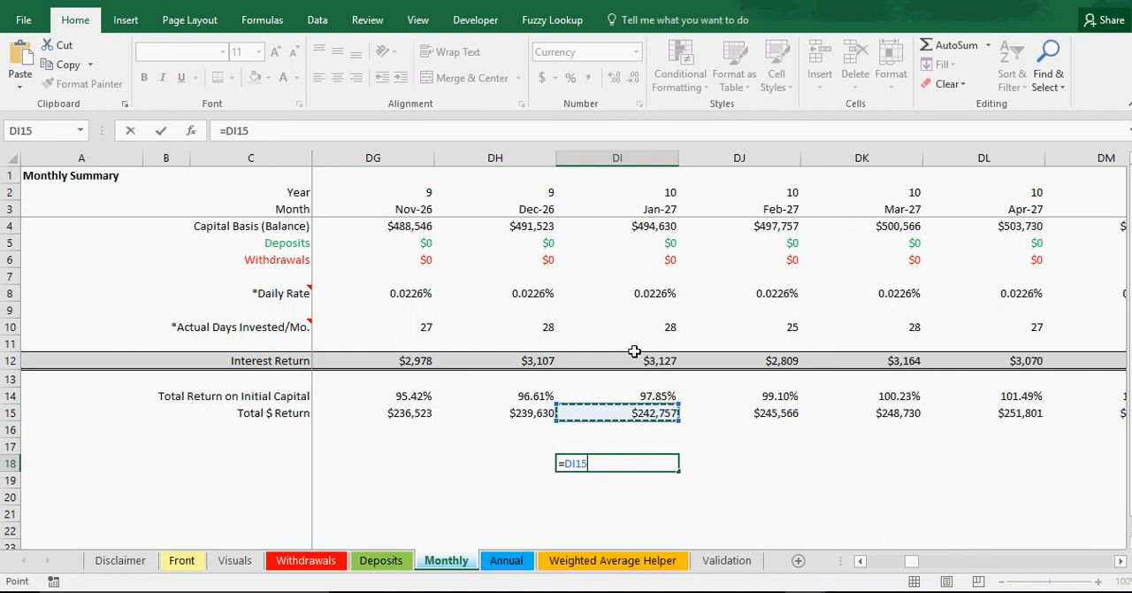
pyautogui.press('BackSpace')
pyautogui.press('BackSpace')
pyautogui.press('BackSpace')
pyautogui.press('BackSpace')
pyautogui.press('BackSpace')
pyautogui.press('Return')
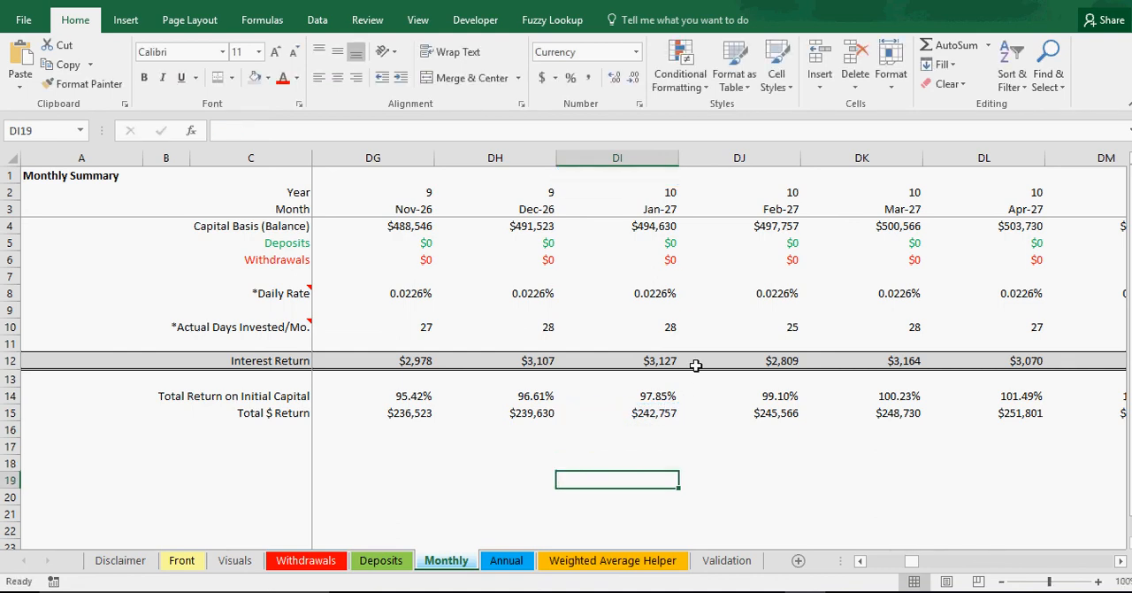
# Step: In cell DT18, reference December 2027's Capital Basis with =DT4
pyautogui.click(1121, 561)
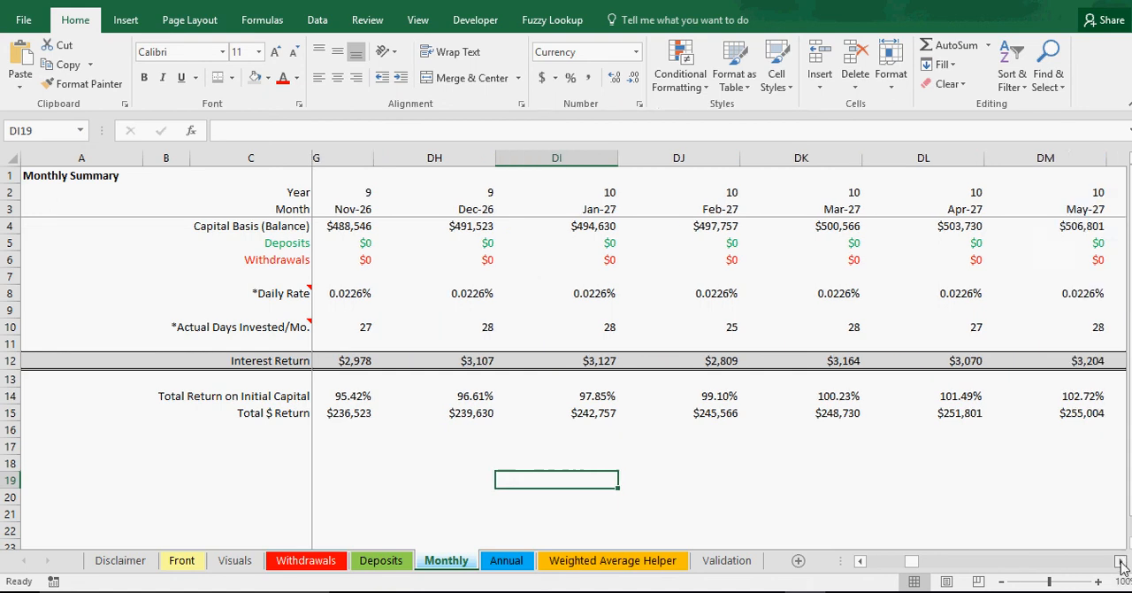
pyautogui.click(1121, 561)
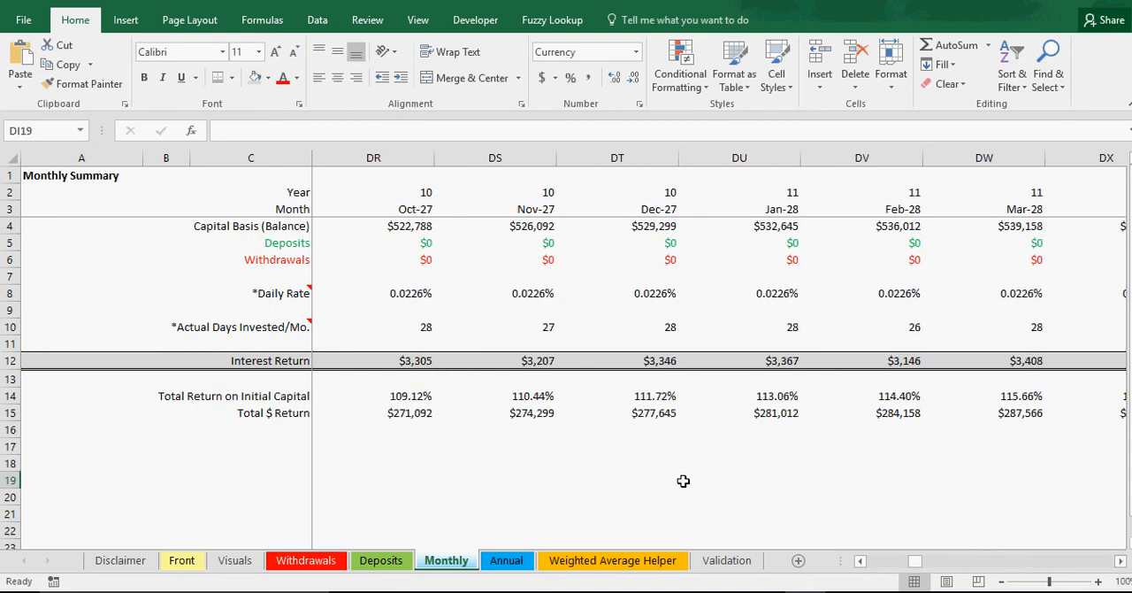
pyautogui.click(657, 464)
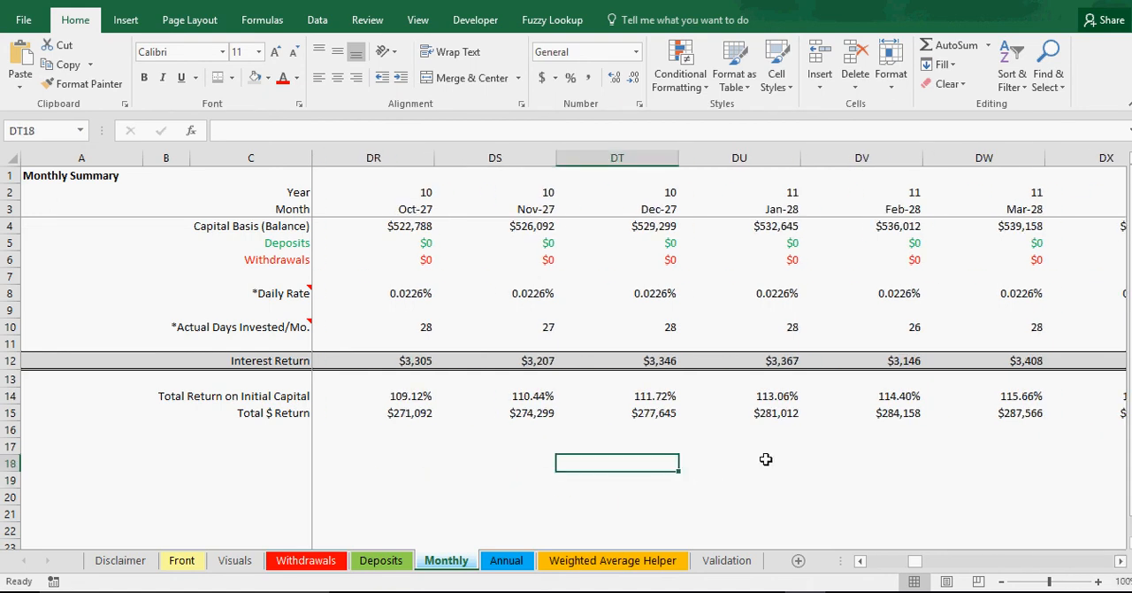
pyautogui.write('=')
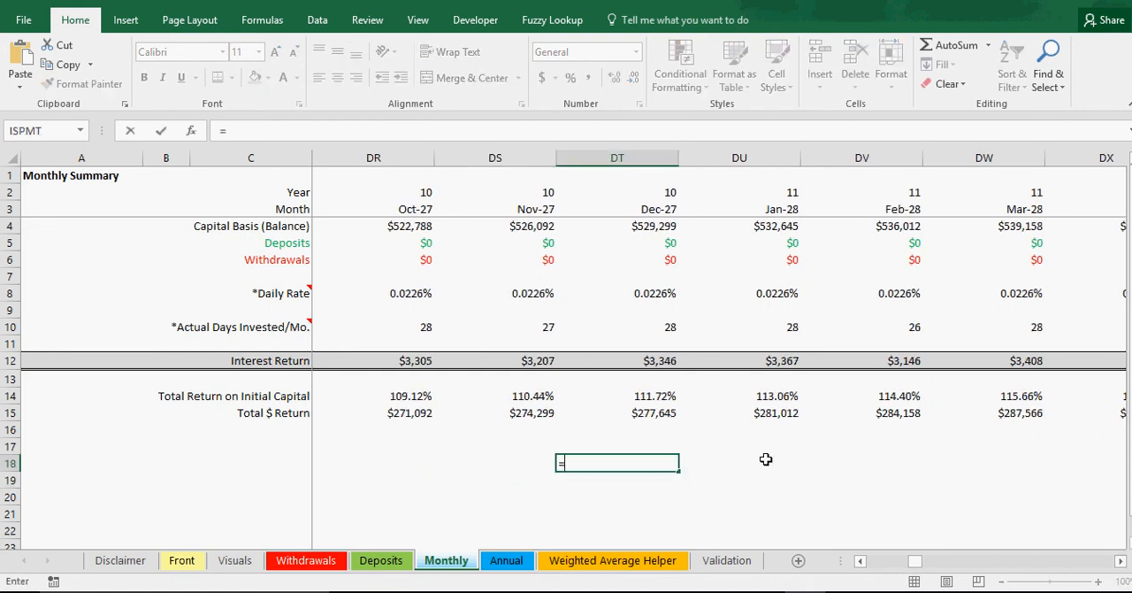
pyautogui.click(667, 230)
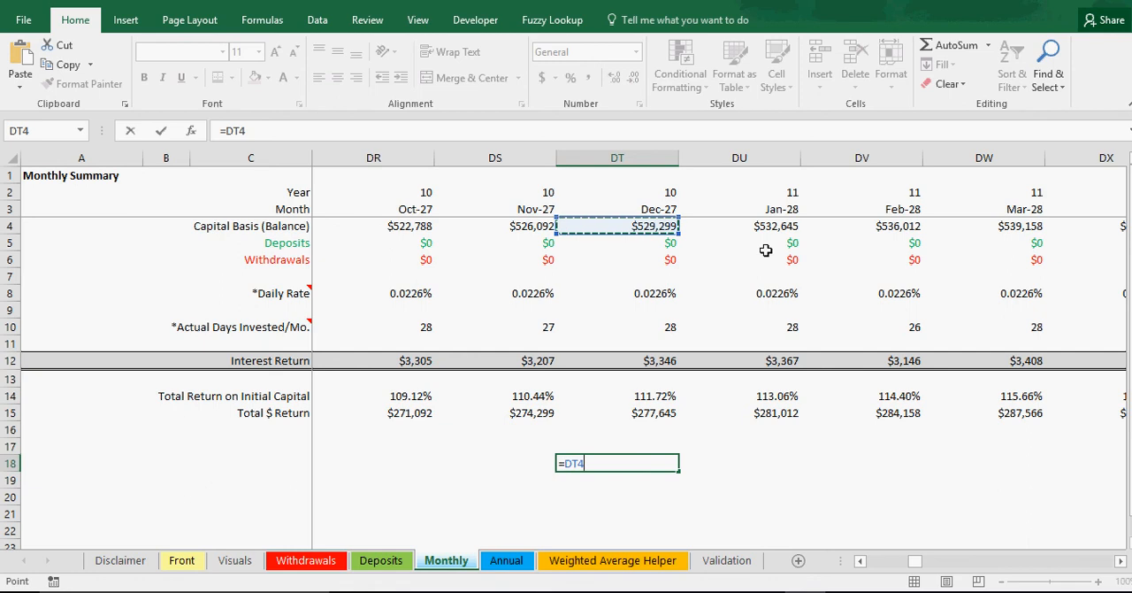
pyautogui.press('Return')
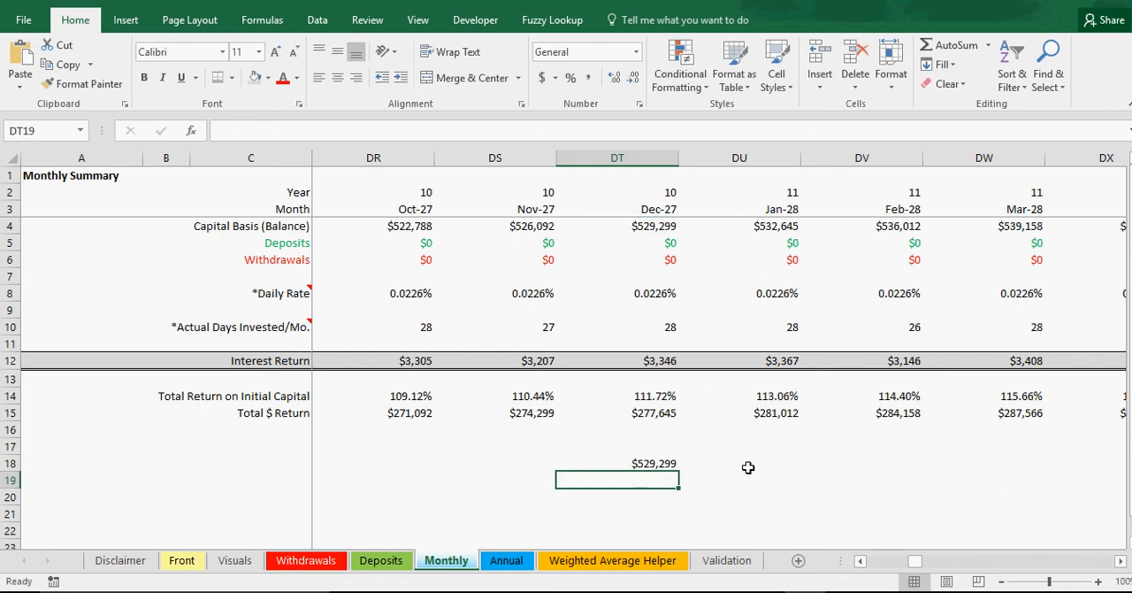
# Step: In DT19, subtract the Annual sheet's year 10 IRR cash flow with =DT18-Annual!I12, and compare the difference with December 2027's Interest Return
pyautogui.write('=')
pyautogui.click(671, 463)
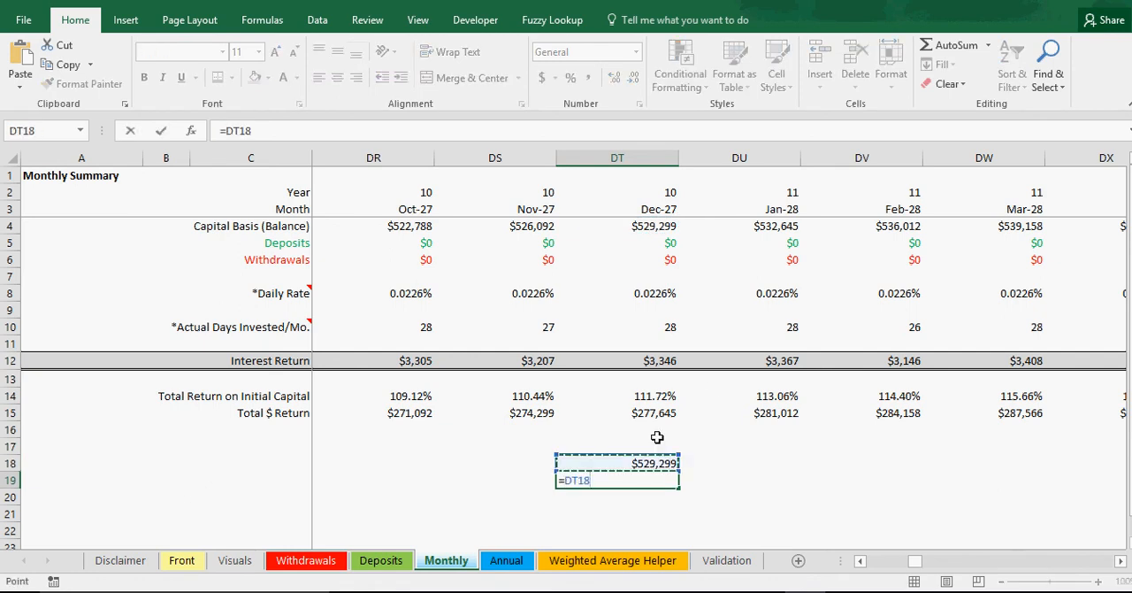
pyautogui.write('-')
pyautogui.click(513, 560)
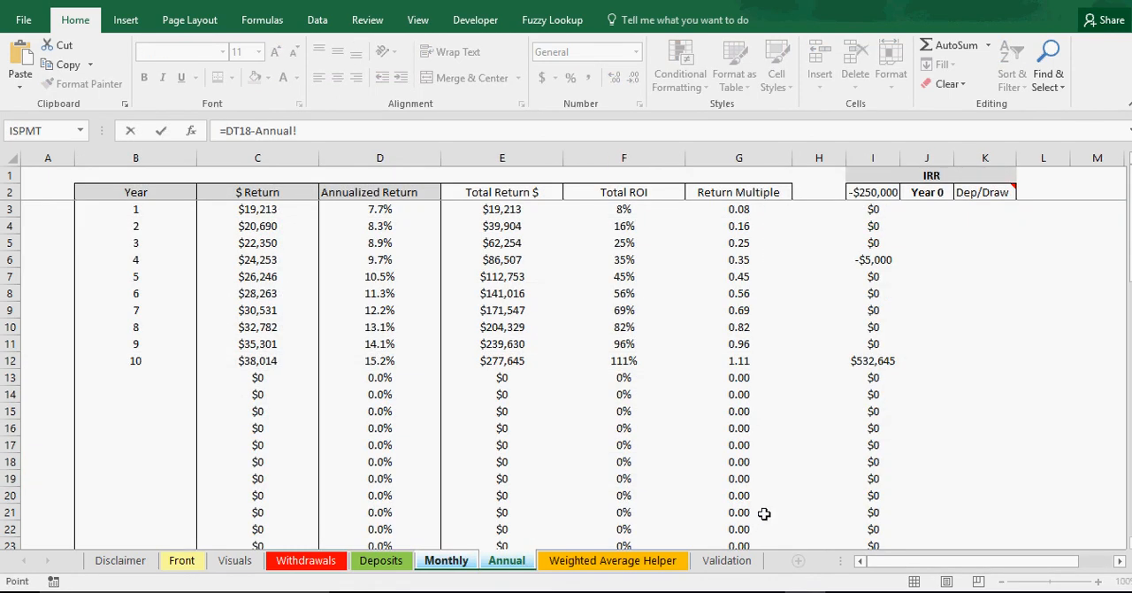
pyautogui.click(881, 361)
pyautogui.press('Return')
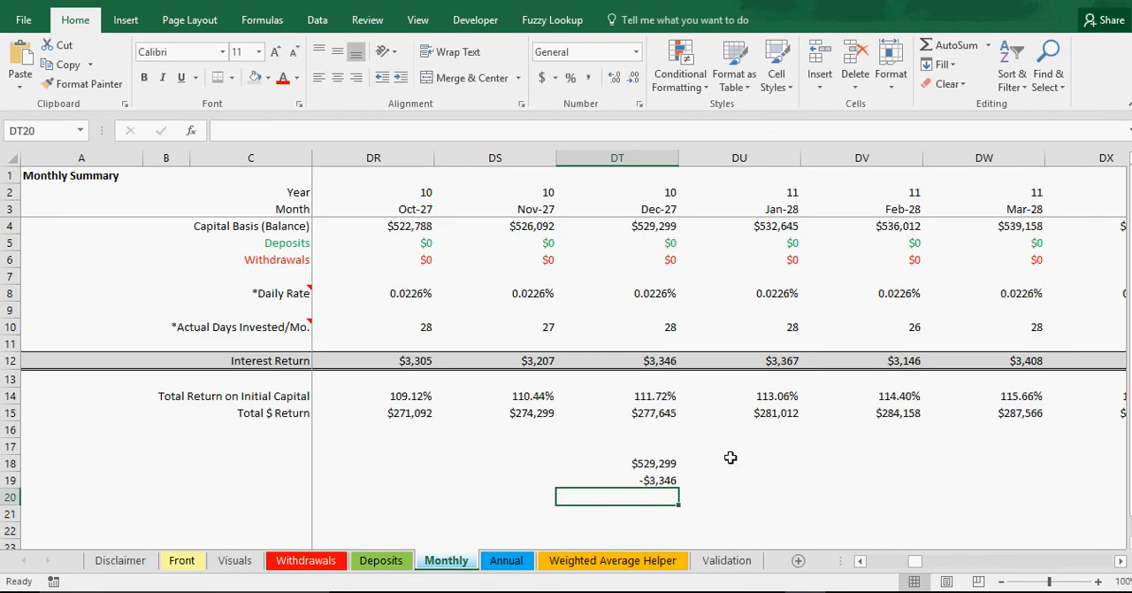
pyautogui.click(674, 479)
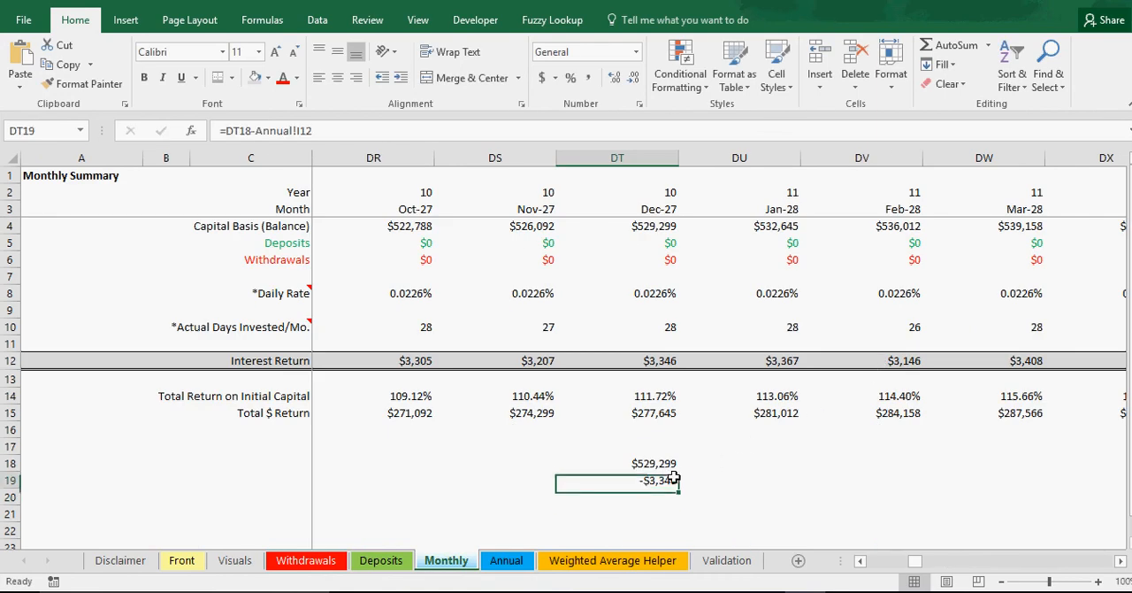
pyautogui.click(660, 362)
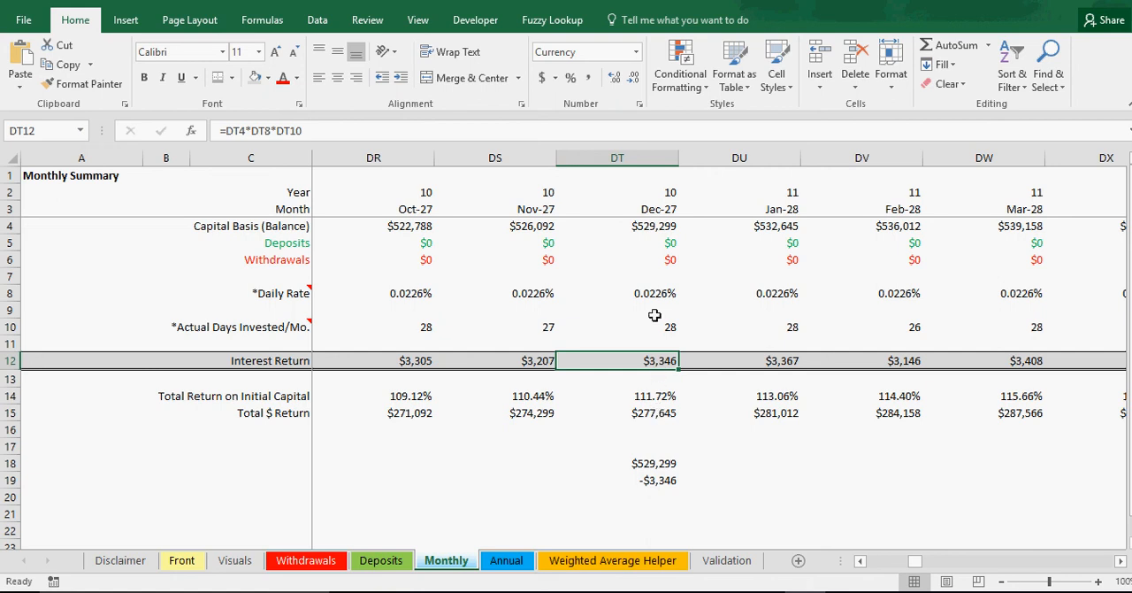
# Step: Clear the check formulas from DT19 and DT18
pyautogui.click(653, 479)
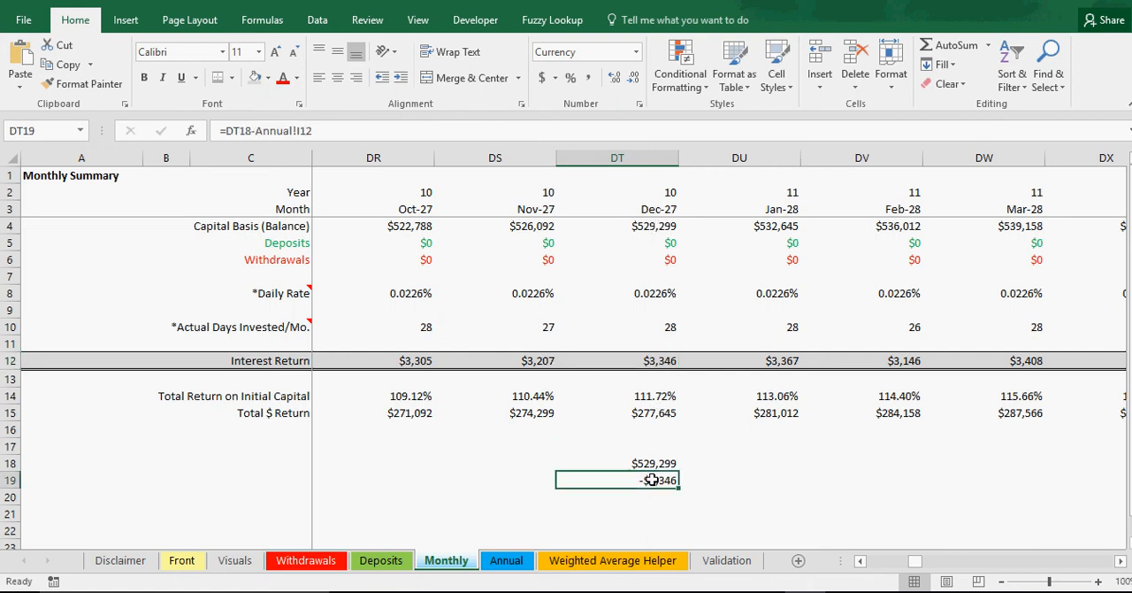
pyautogui.press('BackSpace')
pyautogui.press('Return')
pyautogui.click(656, 467)
pyautogui.press('BackSpace')
pyautogui.press('Return')
# Step: In DT18, add December 2027's Capital Basis and Interest Return with =DT4+DT12
pyautogui.click(656, 466)
pyautogui.write('=')
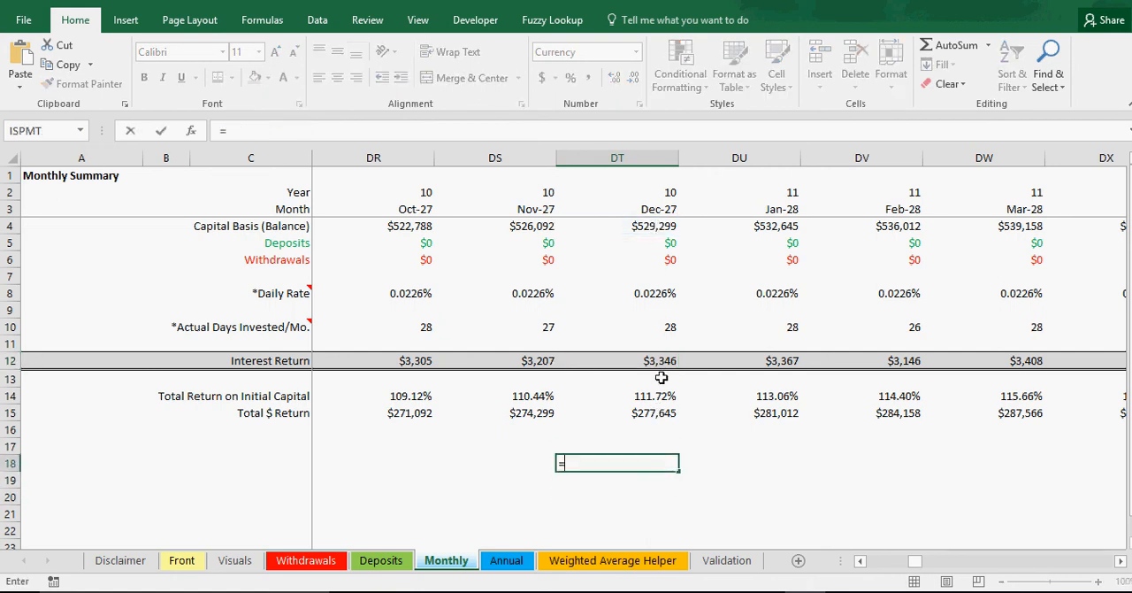
pyautogui.click(654, 227)
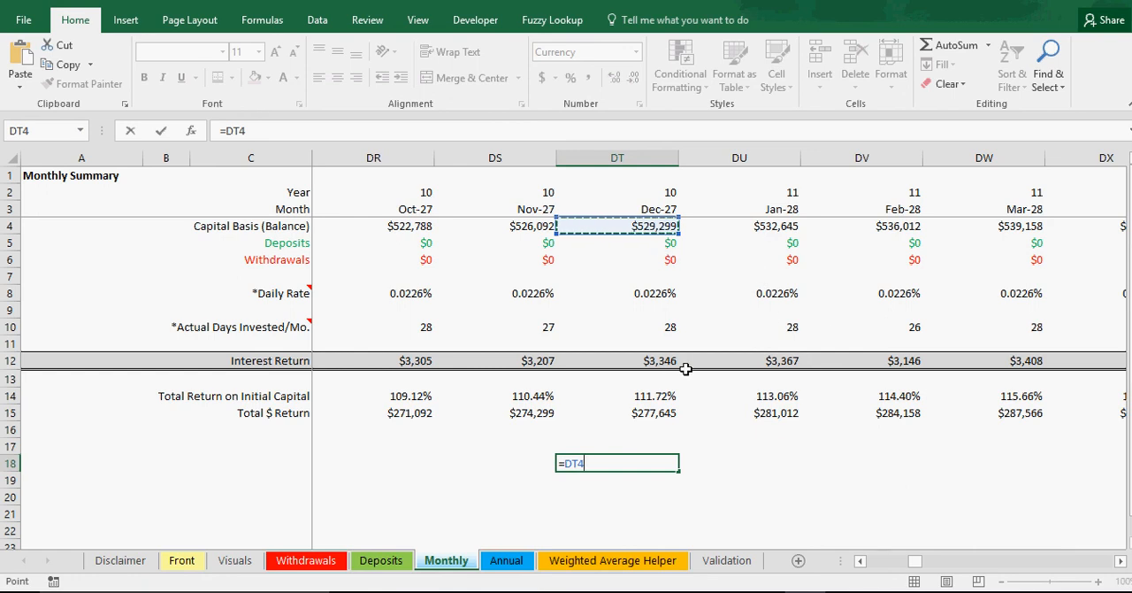
pyautogui.write('+')
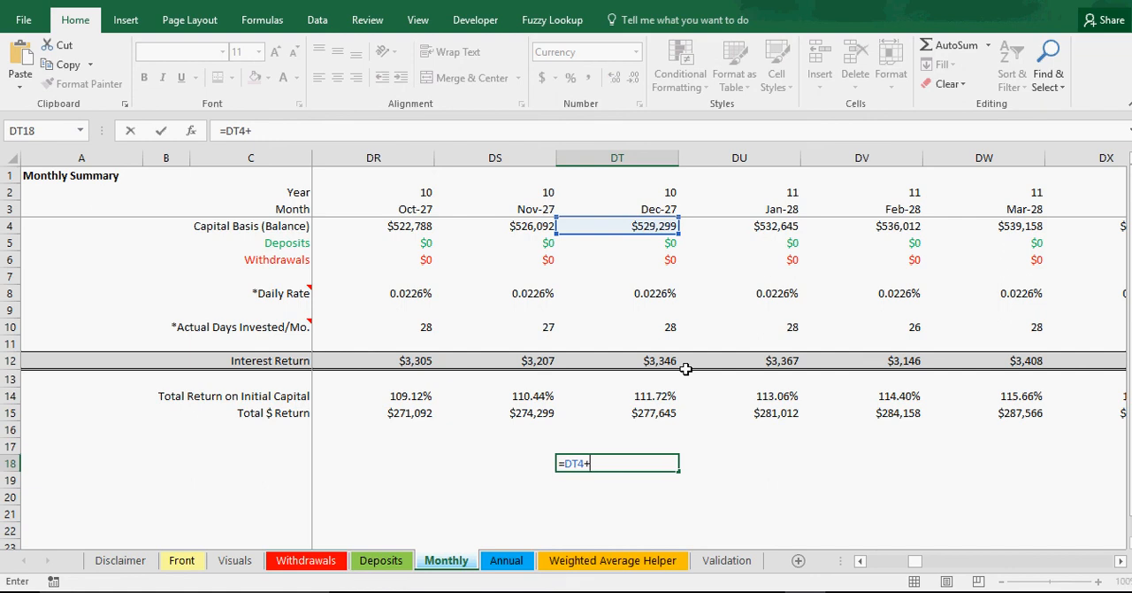
pyautogui.click(638, 356)
pyautogui.press('Return')
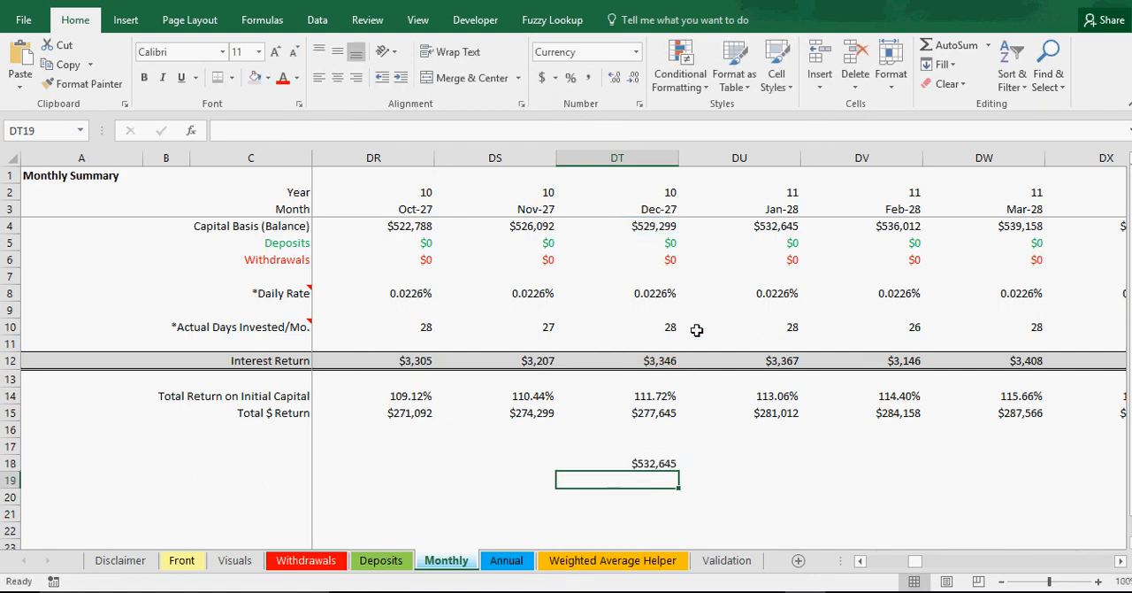
# Step: Compare the DT18 sum with the year 10 IRR cash flow on the Annual sheet, and clear the check formula
pyautogui.click(673, 462)
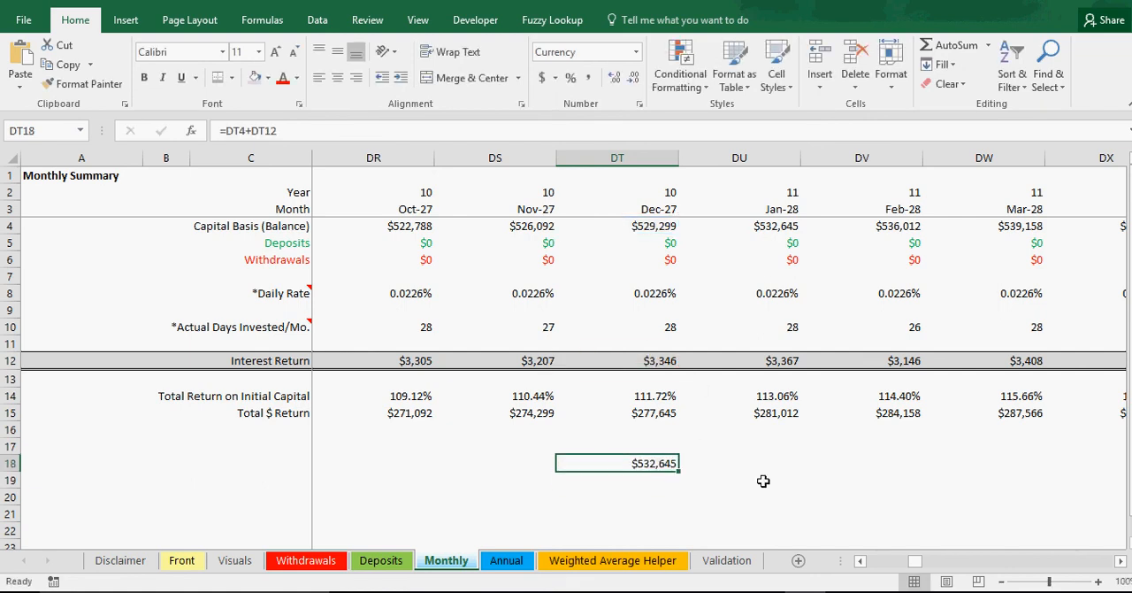
pyautogui.click(507, 562)
pyautogui.click(456, 563)
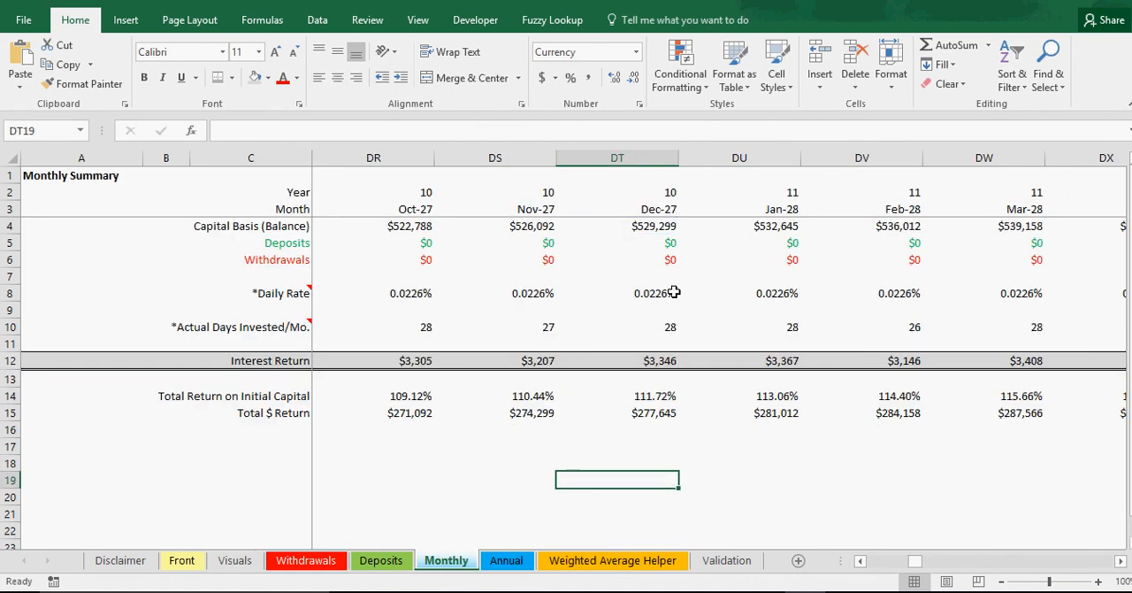
pyautogui.click(667, 243)
# Step: On the Annual sheet, inspect the year 4 IRR cash flow formula in I6 and the Year 0 formula in I2
pyautogui.click(507, 560)
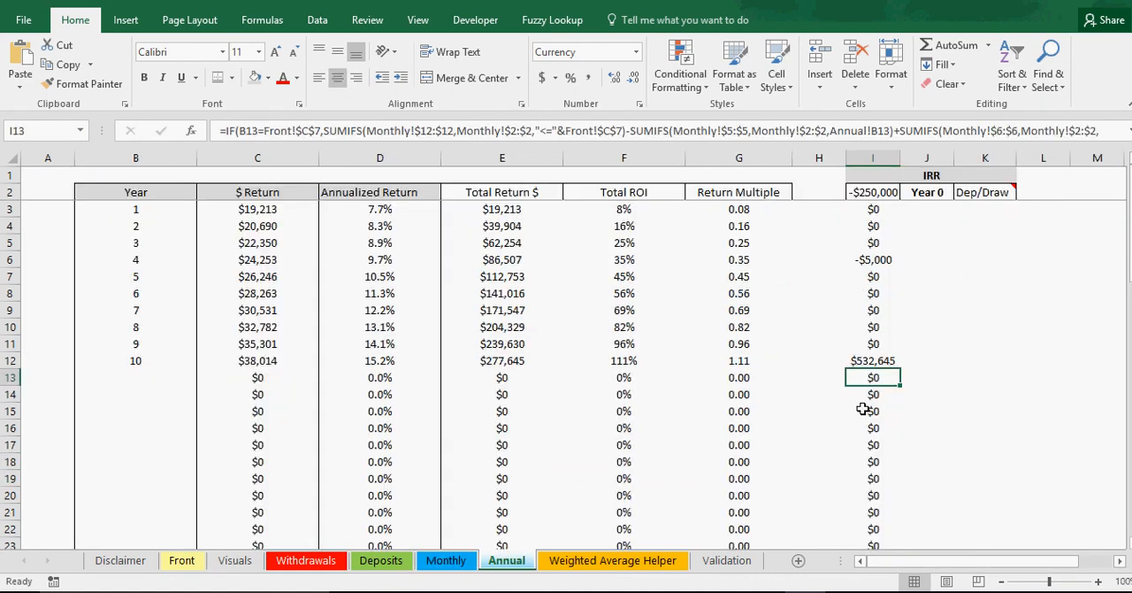
pyautogui.click(889, 257)
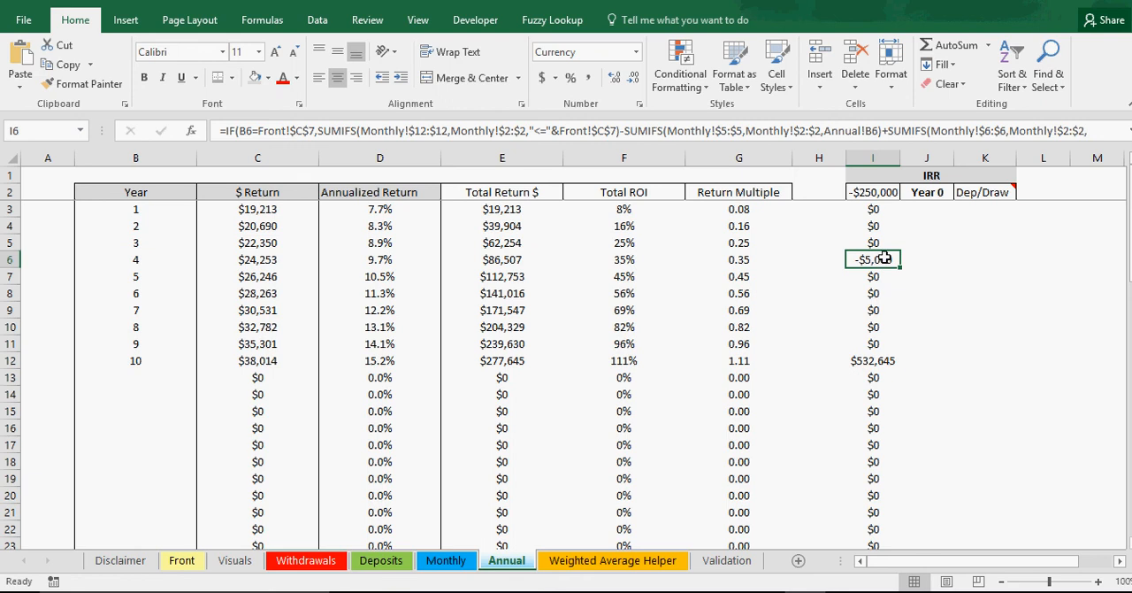
pyautogui.click(871, 192)
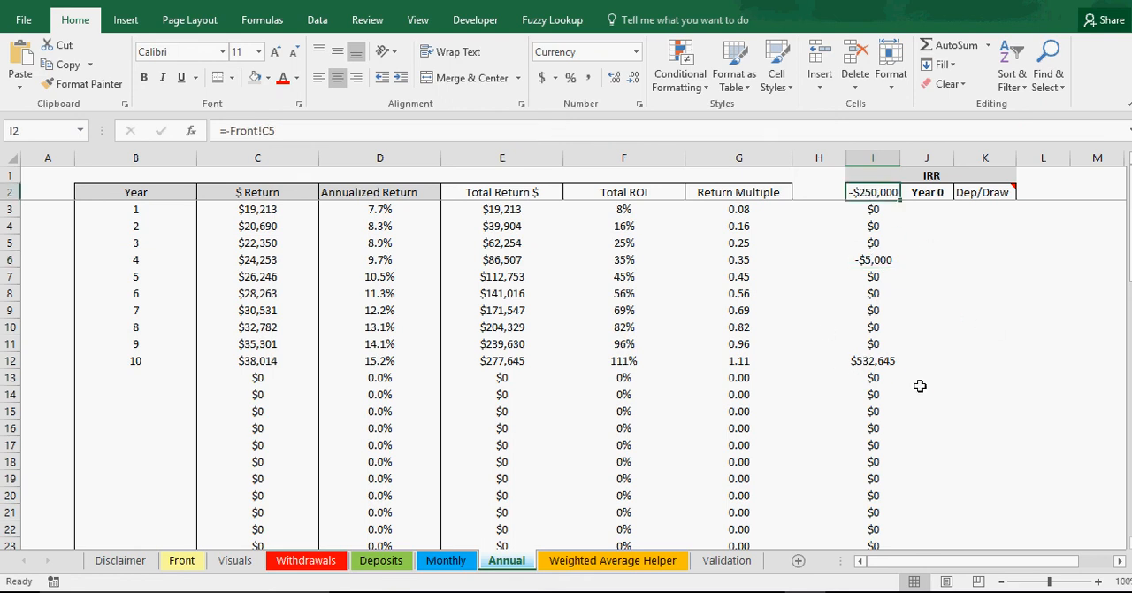
# Step: In the Monthly sheet's DT18, add the 250000 starting capital to December 2027's Total $ Return with =DT15+250000
pyautogui.click(449, 560)
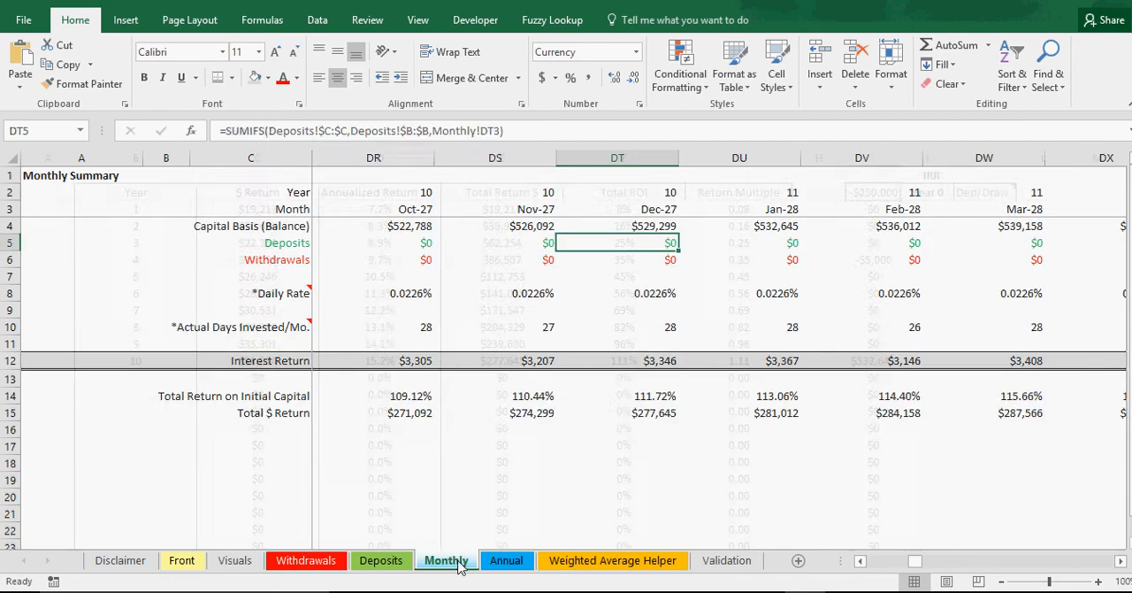
pyautogui.click(621, 461)
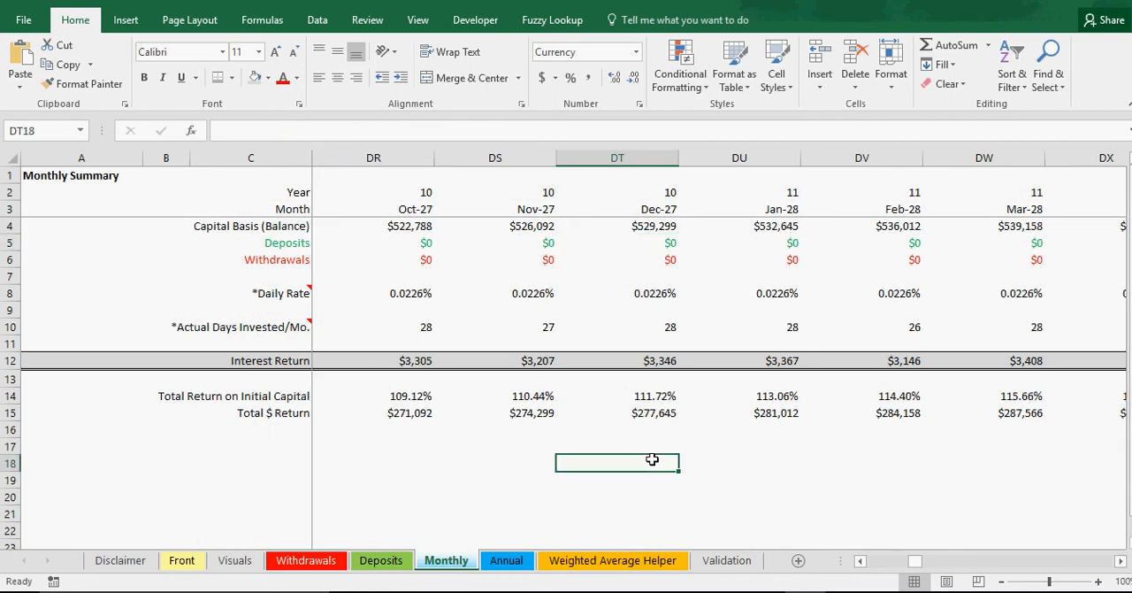
pyautogui.click(651, 413)
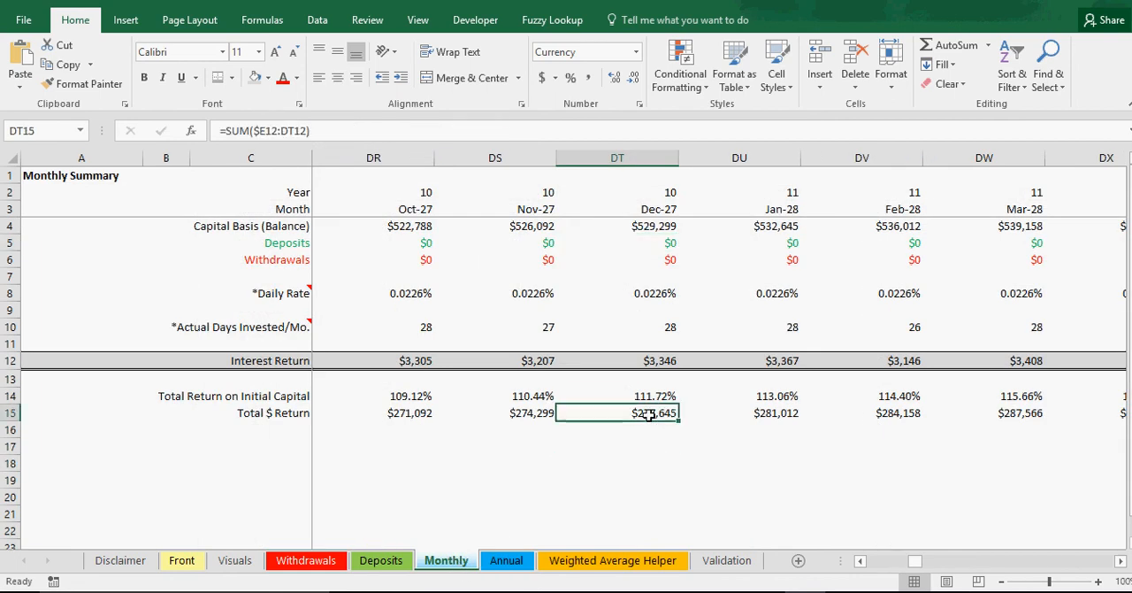
pyautogui.click(656, 459)
pyautogui.write('=')
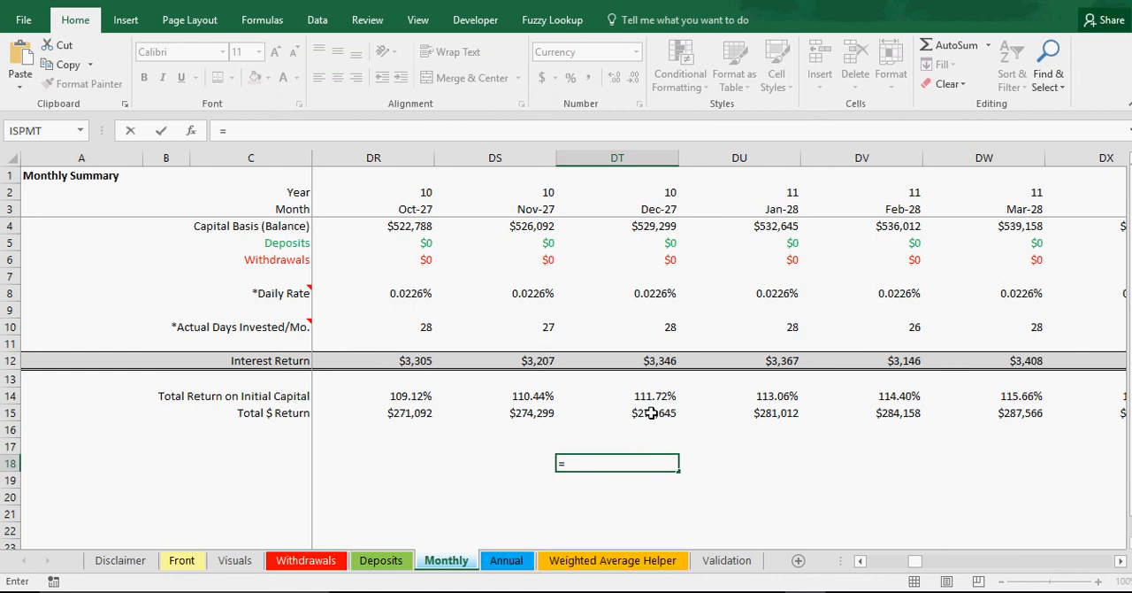
pyautogui.click(651, 413)
pyautogui.write('+250000')
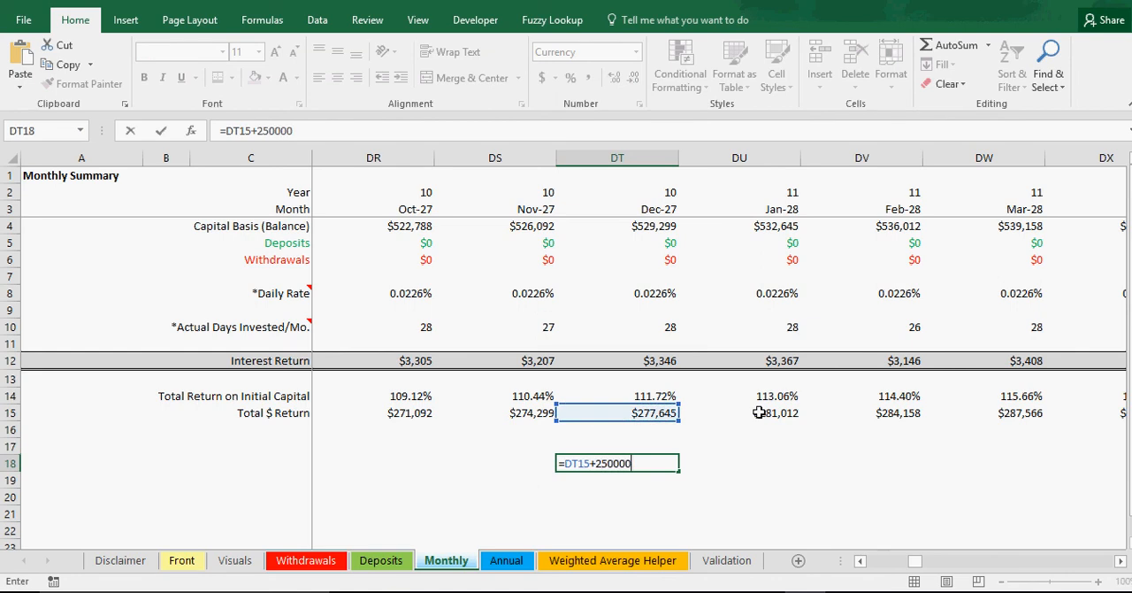
pyautogui.press('Return')
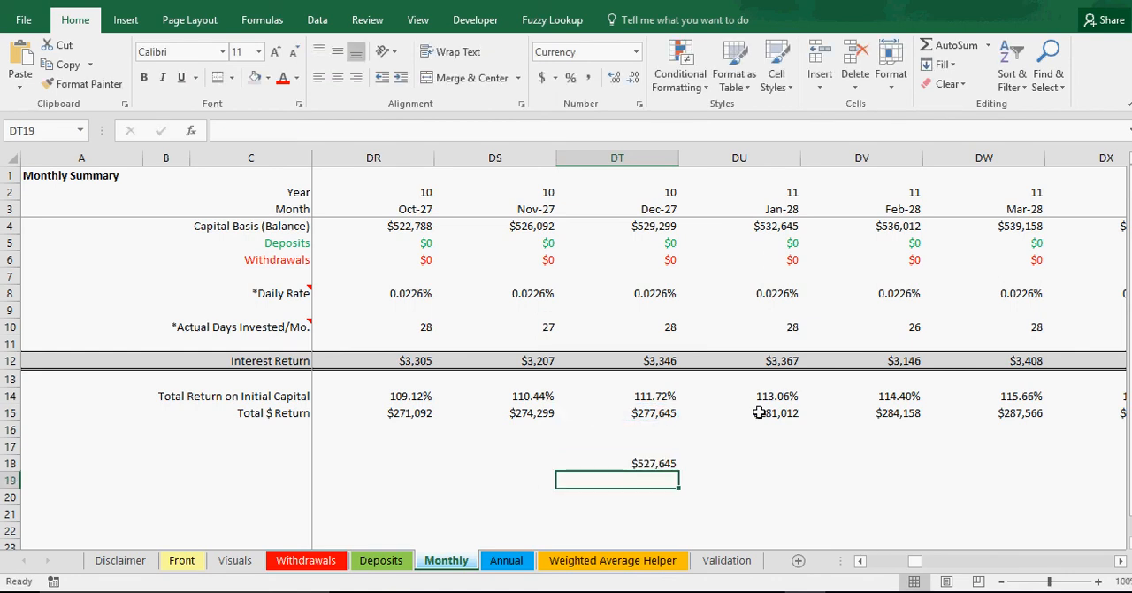
# Step: Try adding December 2027's Interest Return to the DT18 total with =DT18+DT12 in DT19, and clear that formula
pyautogui.write('=')
pyautogui.click(663, 462)
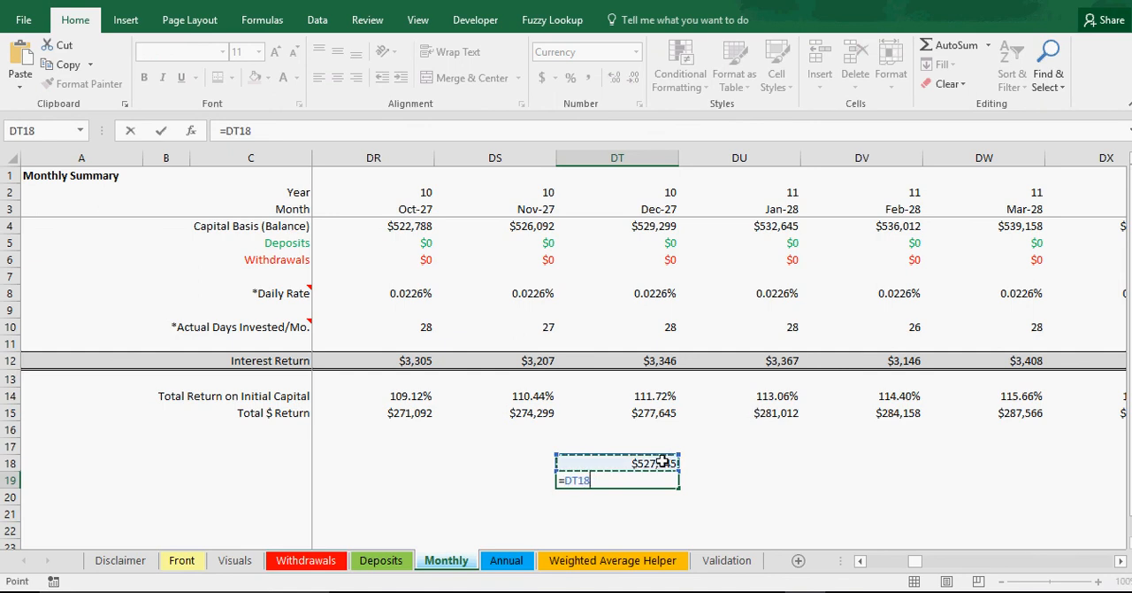
pyautogui.write('+')
pyautogui.click(665, 361)
pyautogui.press('Return')
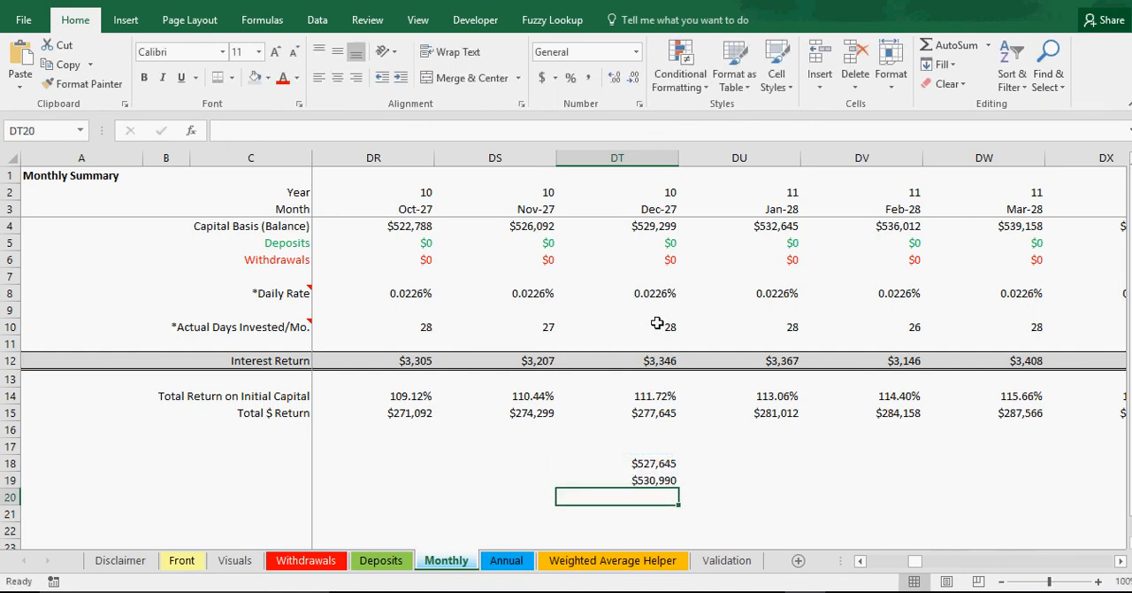
pyautogui.click(659, 480)
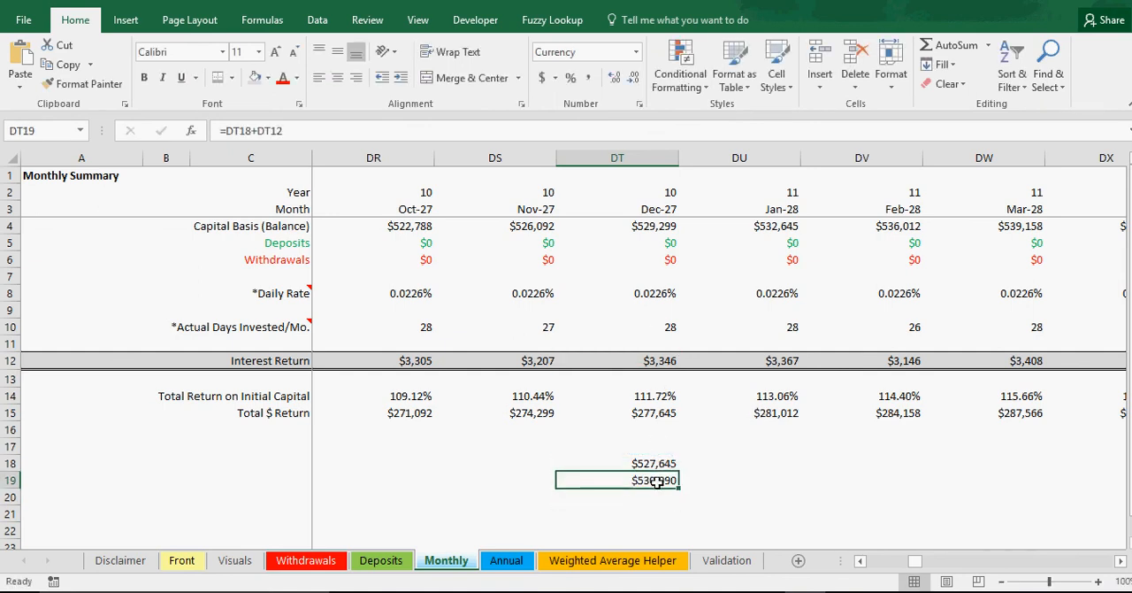
pyautogui.press('Delete')
pyautogui.press('Return')
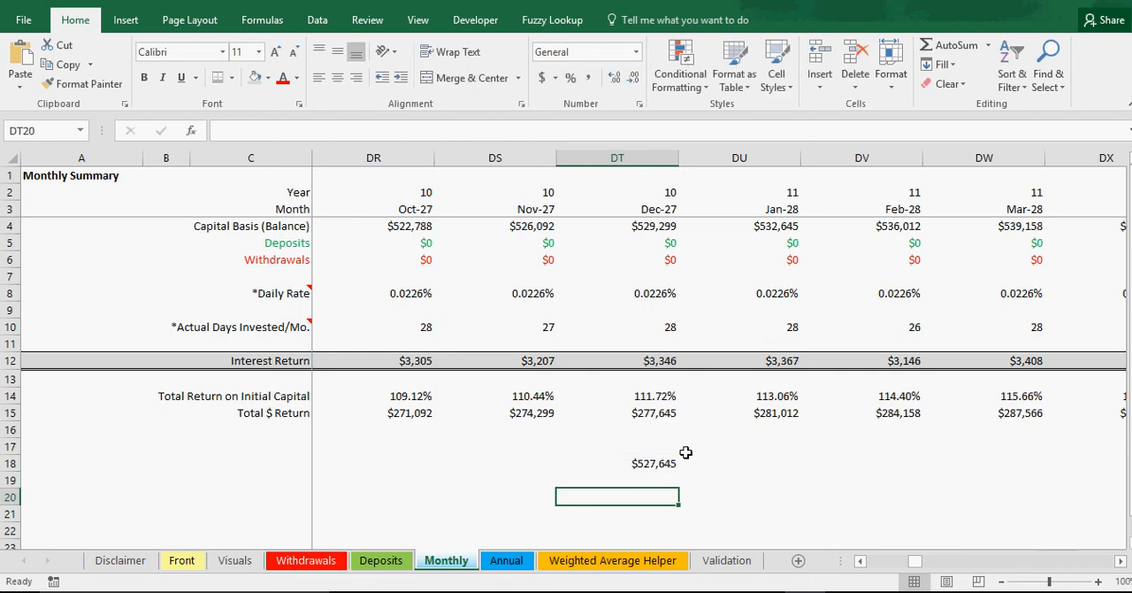
# Step: Check the Total $ Return formula in DT15, and extend DT18's formula with -Withdrawals!C3-Withdrawals!C4-Withdrawals!C5
pyautogui.doubleClick(651, 418)
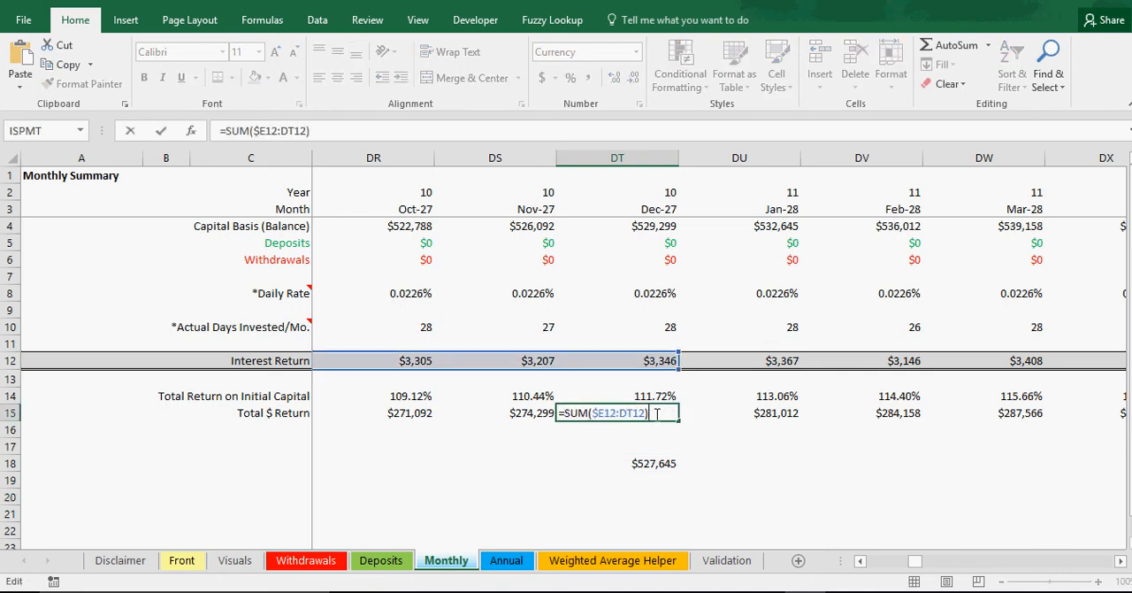
pyautogui.press('Escape')
pyautogui.doubleClick(656, 461)
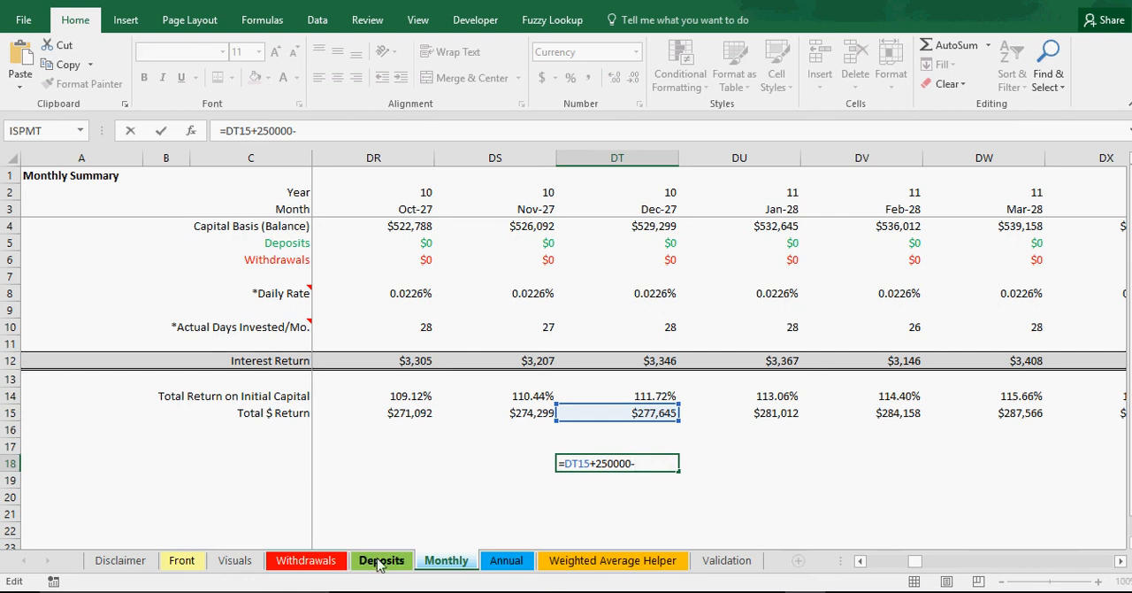
pyautogui.click(308, 560)
pyautogui.click(189, 210)
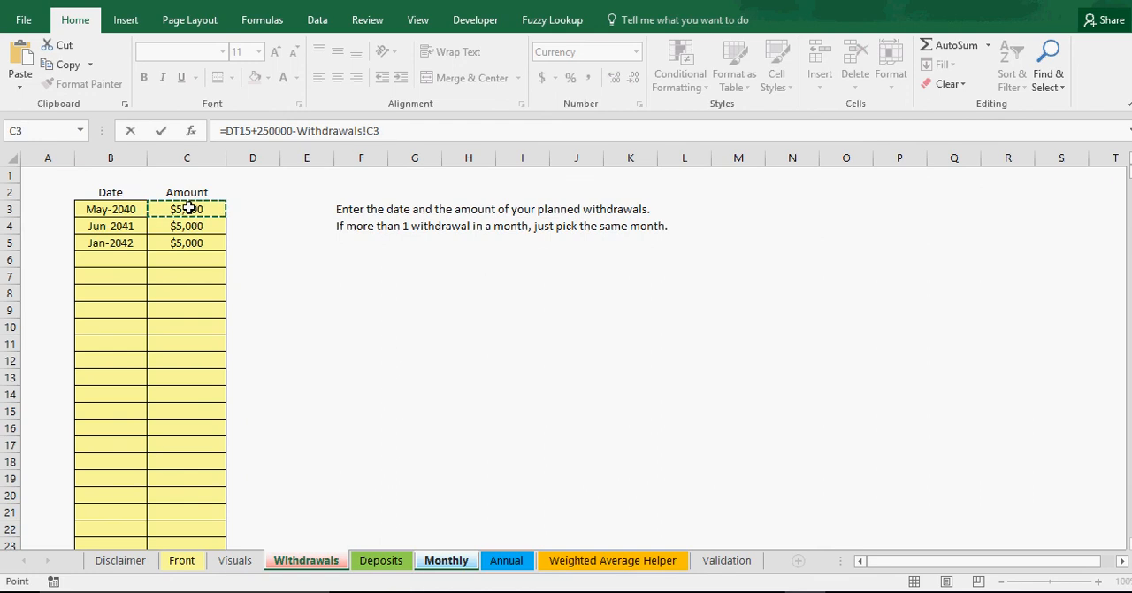
pyautogui.write('-')
pyautogui.click(209, 220)
pyautogui.write('-Withdrawals!C4-')
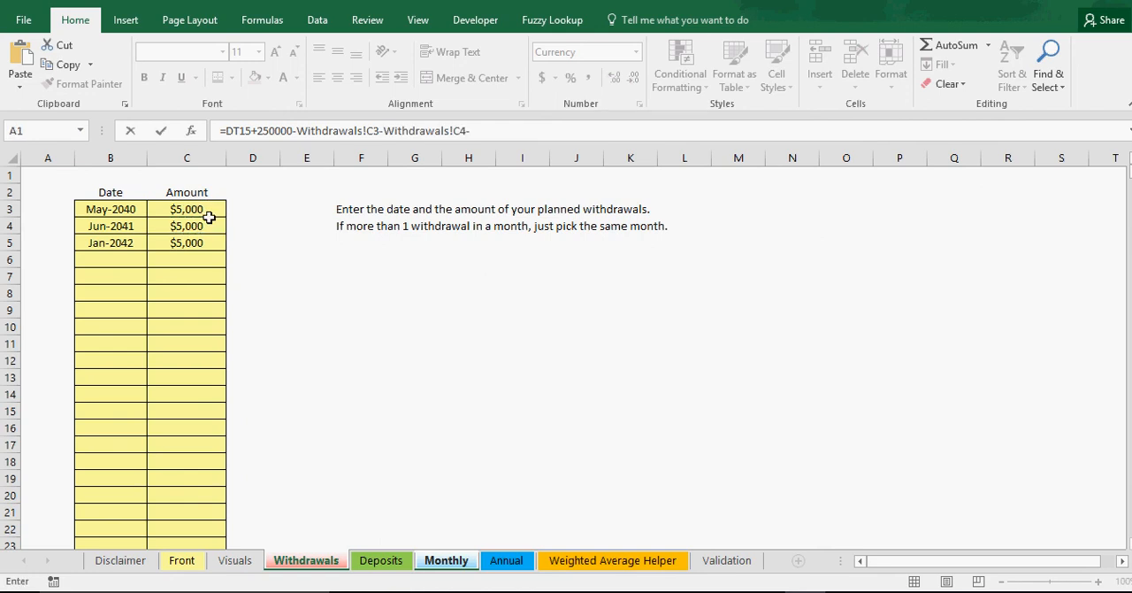
pyautogui.click(198, 242)
pyautogui.write('+')
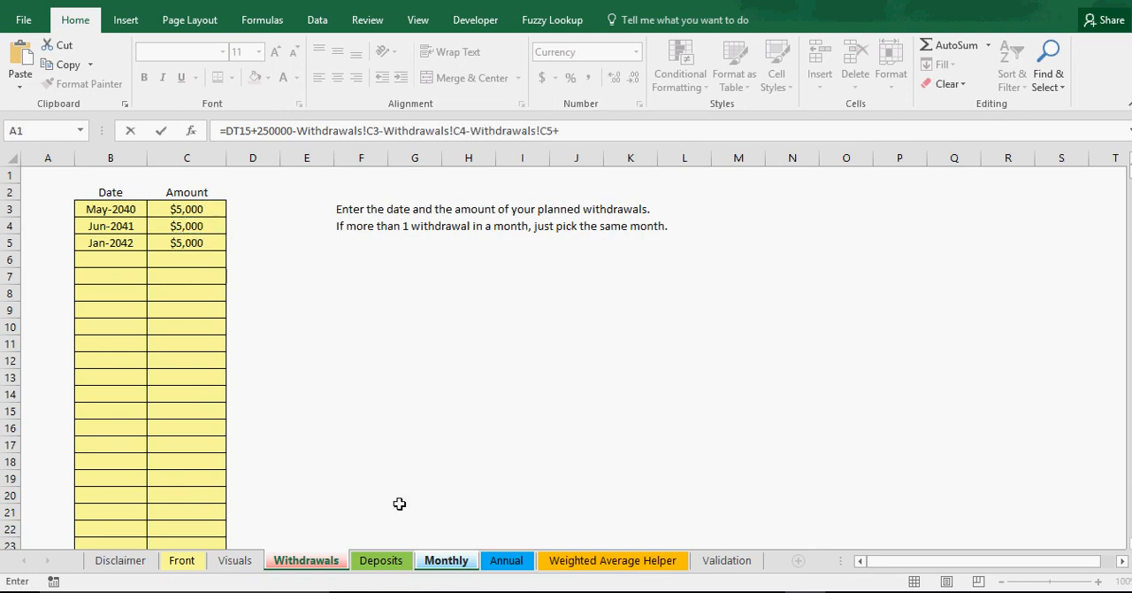
# Step: Complete DT18's formula by adding the May 2021 deposit with +Deposits!C3
pyautogui.click(381, 560)
pyautogui.click(192, 209)
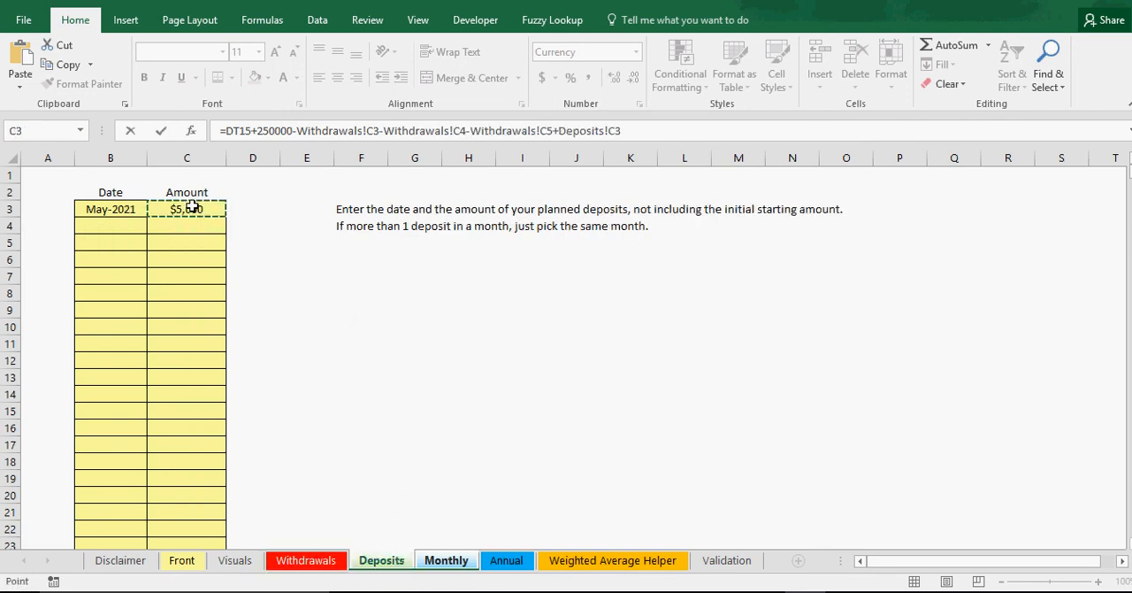
pyautogui.press('Return')
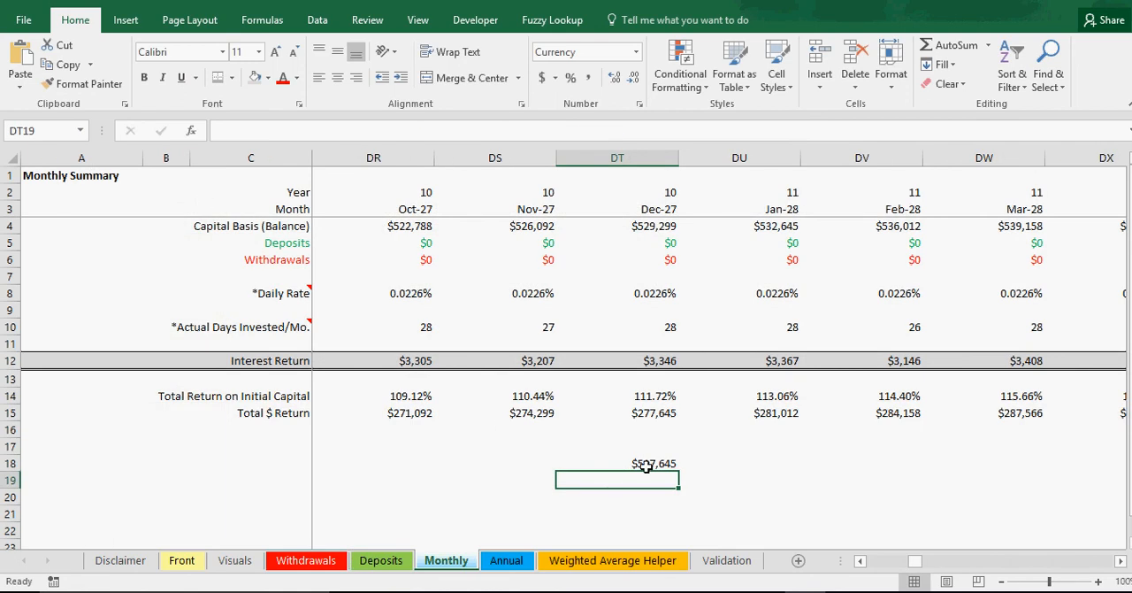
# Step: Inspect the check formula in DT18 and the formula behind December 2027's Total $ Return in DT15
pyautogui.doubleClick(649, 465)
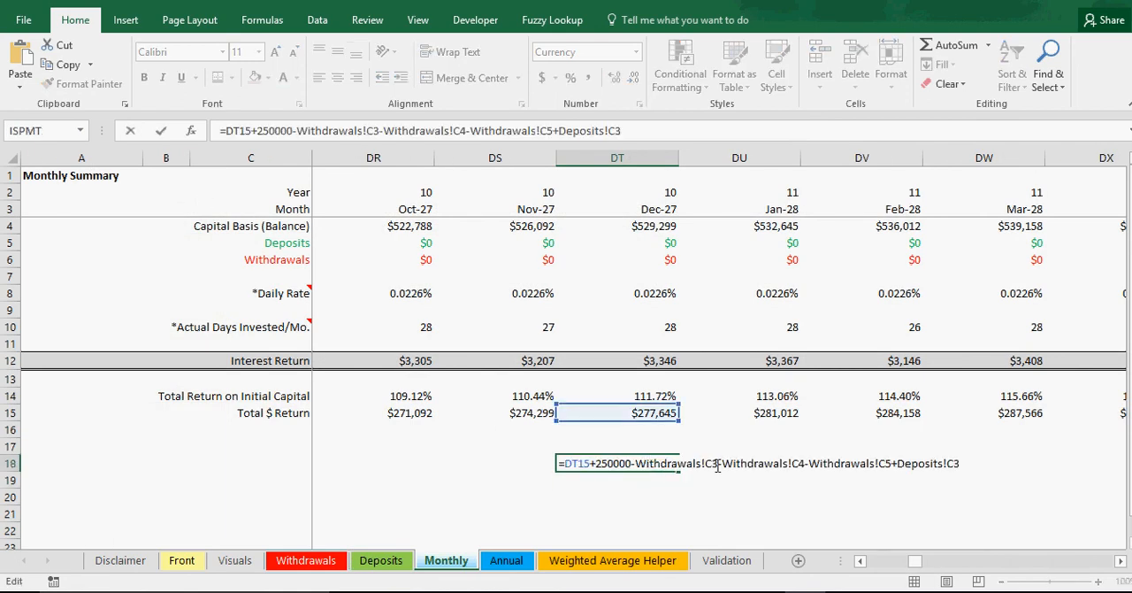
pyautogui.press('Escape')
pyautogui.click(663, 409)
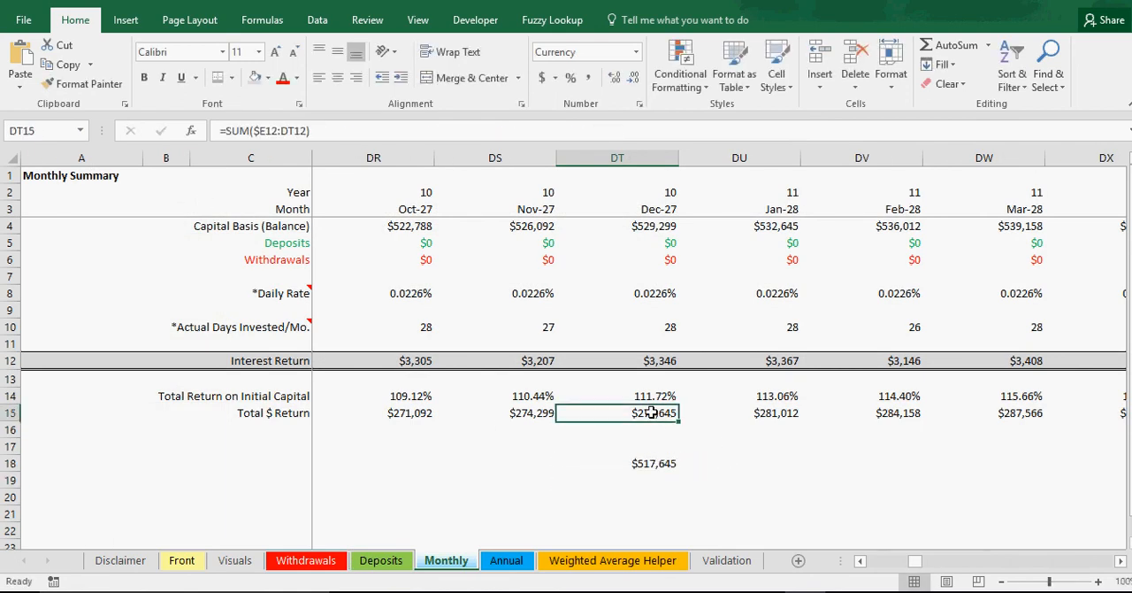
pyautogui.doubleClick(652, 412)
pyautogui.press('Return')
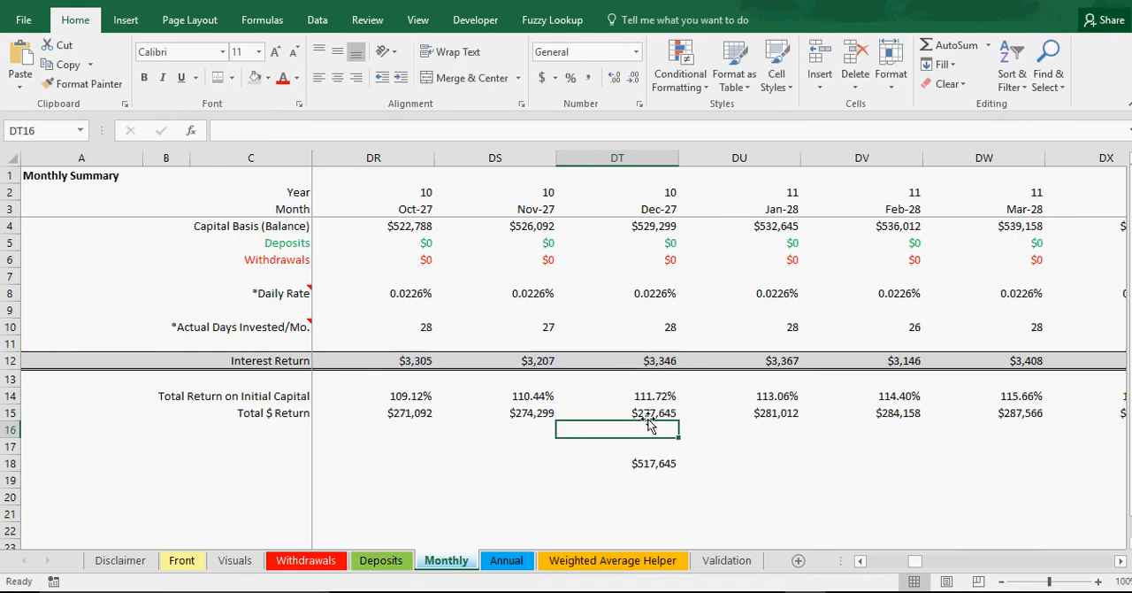
pyautogui.click(647, 412)
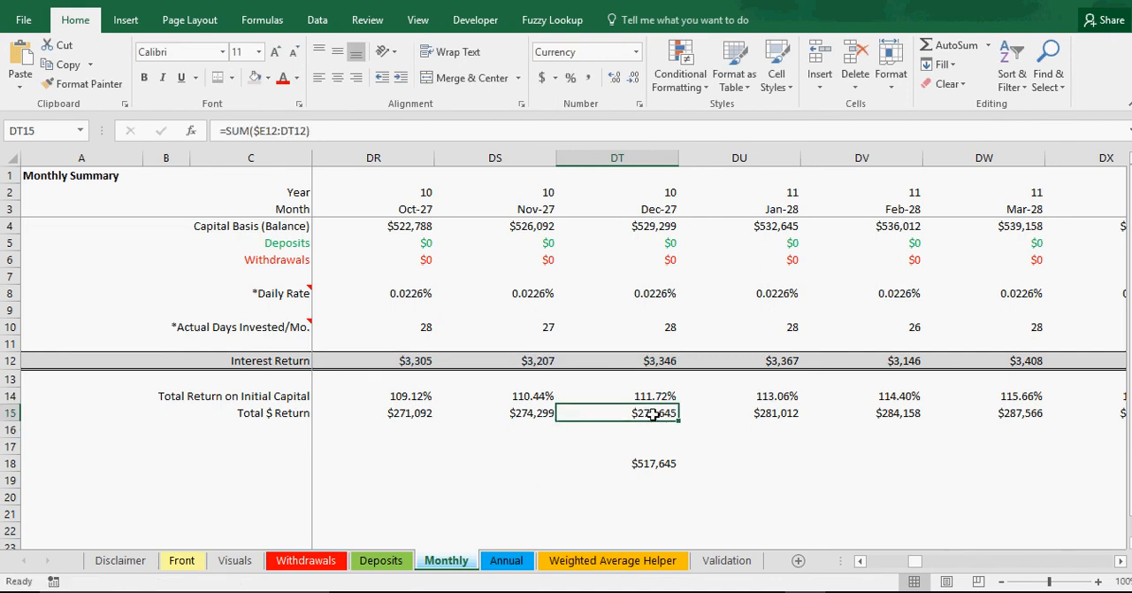
# Step: Clear the check formula from DT18, and reference the Front sheet's Starting Investment in DT16 with =Front!C5
pyautogui.click(652, 464)
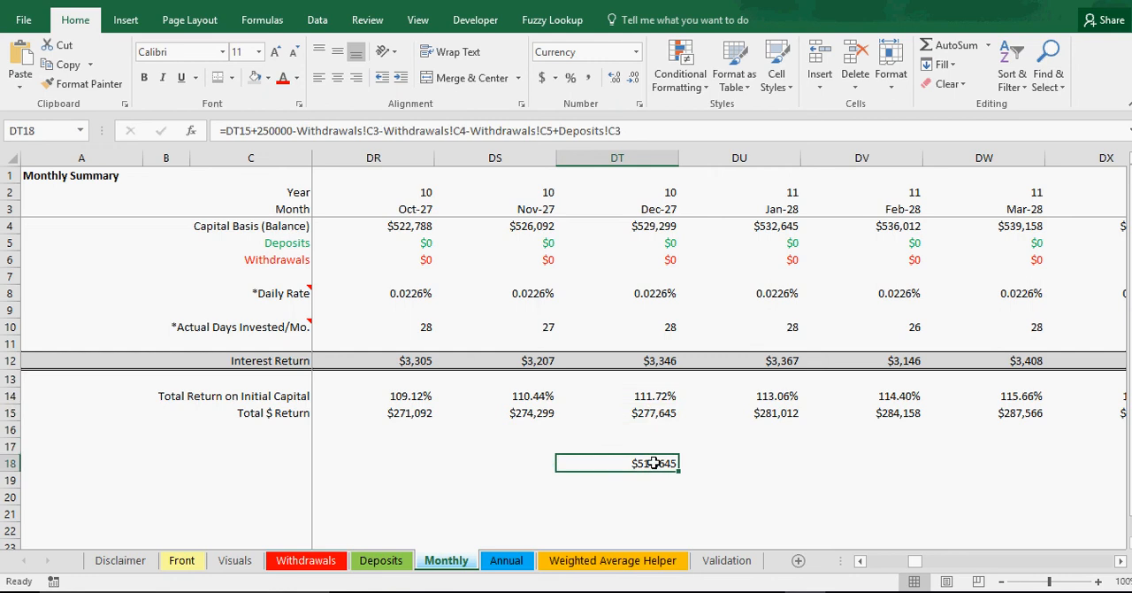
pyautogui.press('Delete')
pyautogui.press('Up')
pyautogui.press('Up')
pyautogui.write('=')
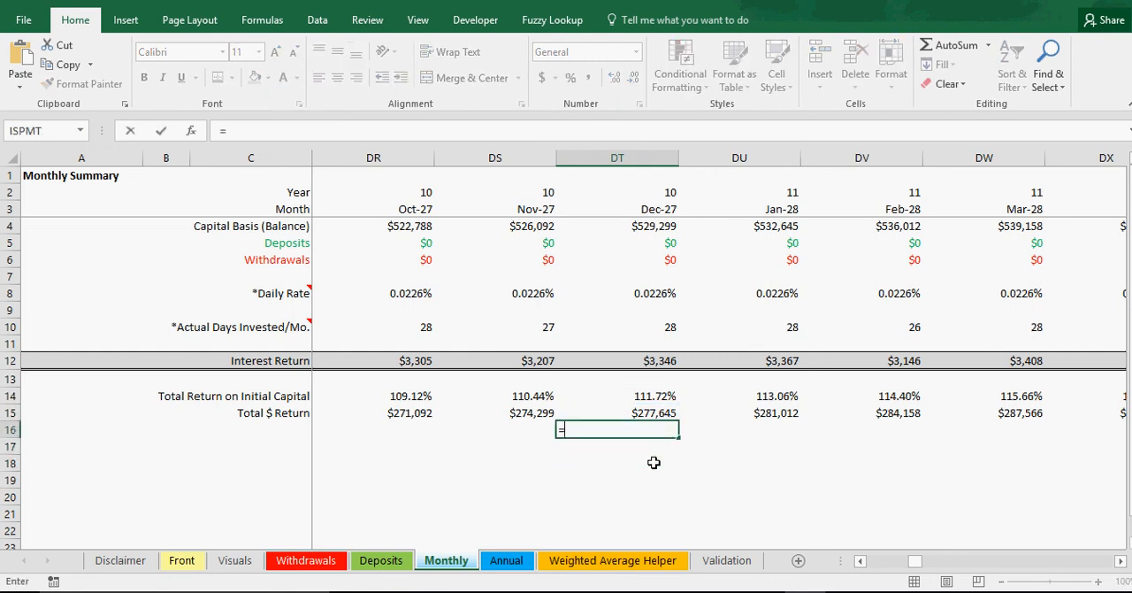
pyautogui.click(182, 560)
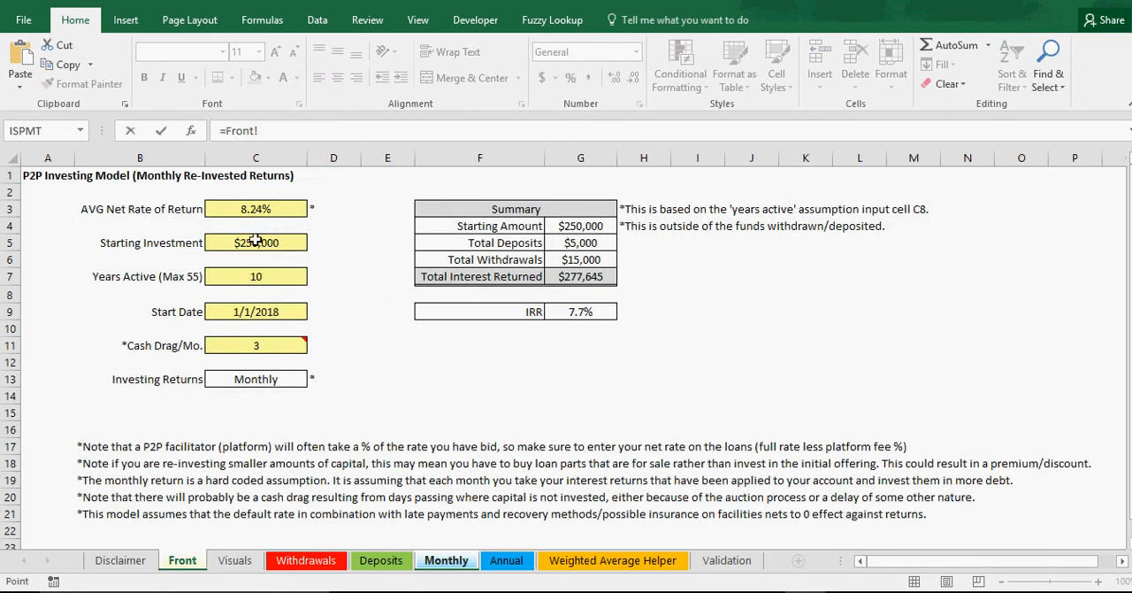
pyautogui.click(256, 244)
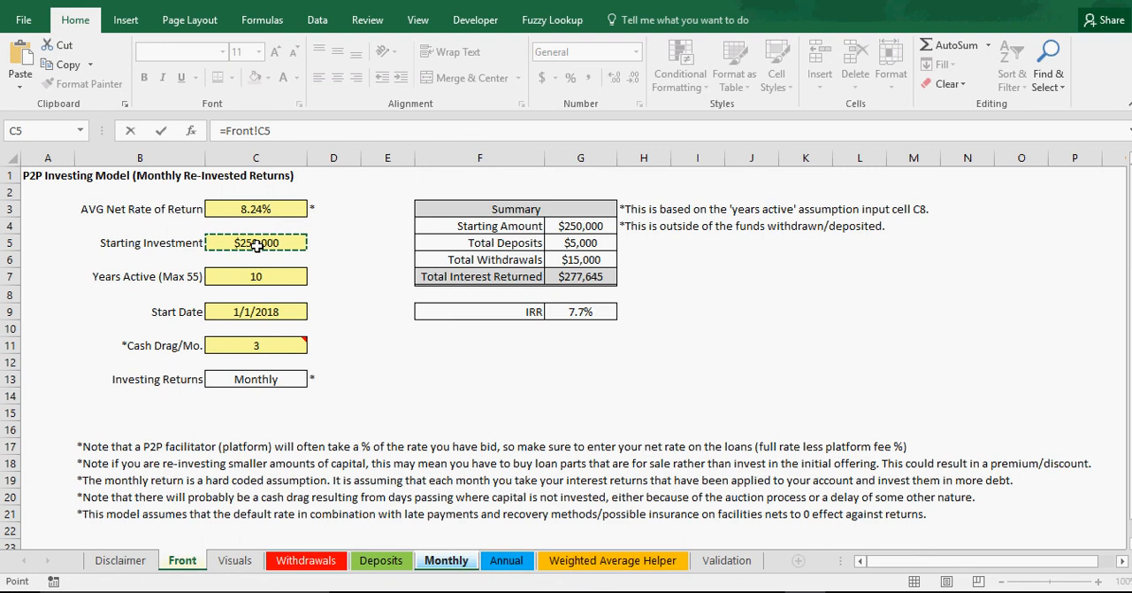
pyautogui.press('Return')
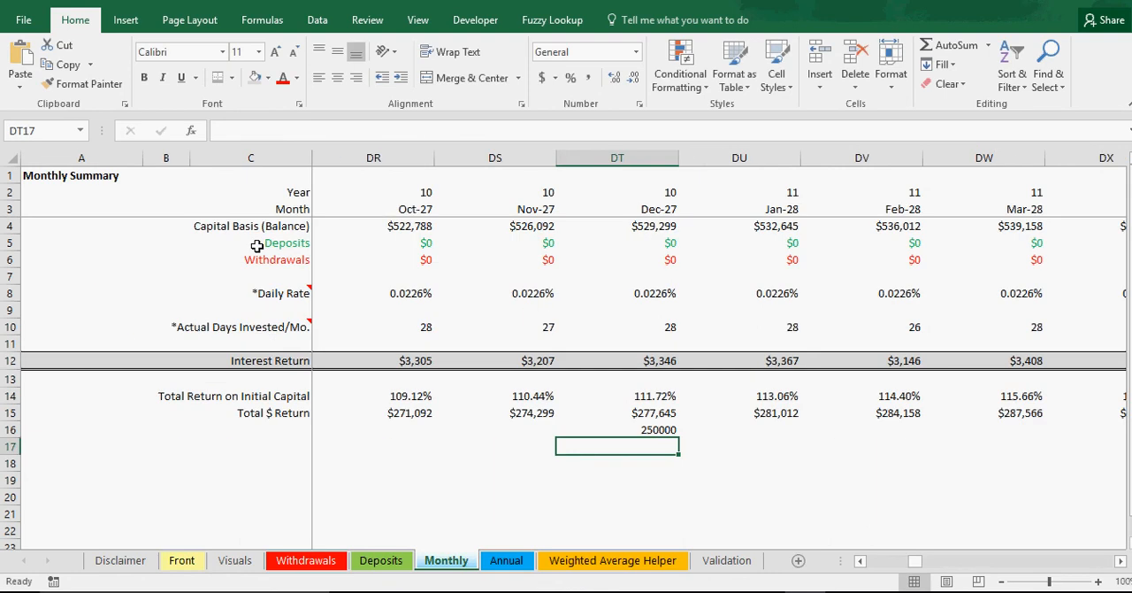
# Step: Apply the Accounting format to DT16 and total the return and starting investment in DT17 with =SUM(DT15:DT16)
pyautogui.click(656, 429)
pyautogui.click(541, 78)
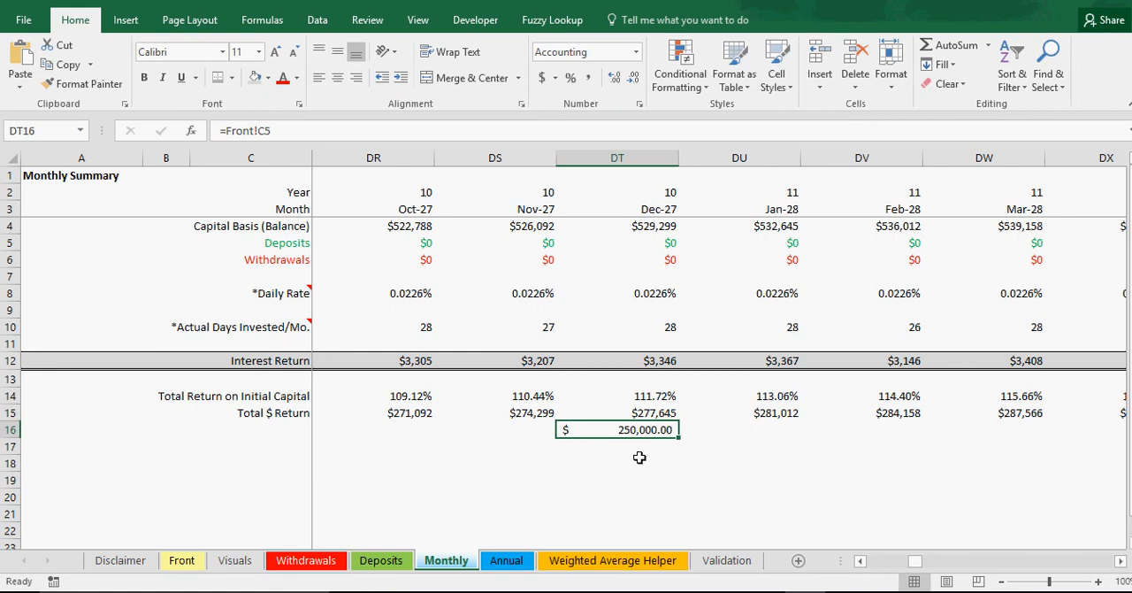
pyautogui.moveTo(652, 412); pyautogui.dragTo(652, 428)
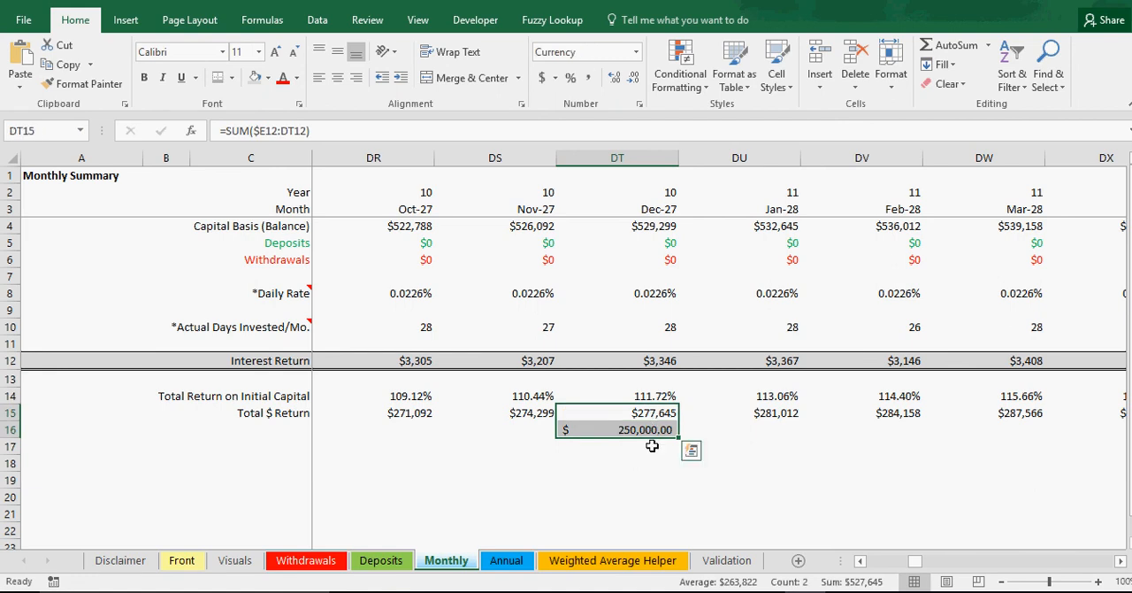
pyautogui.click(662, 447)
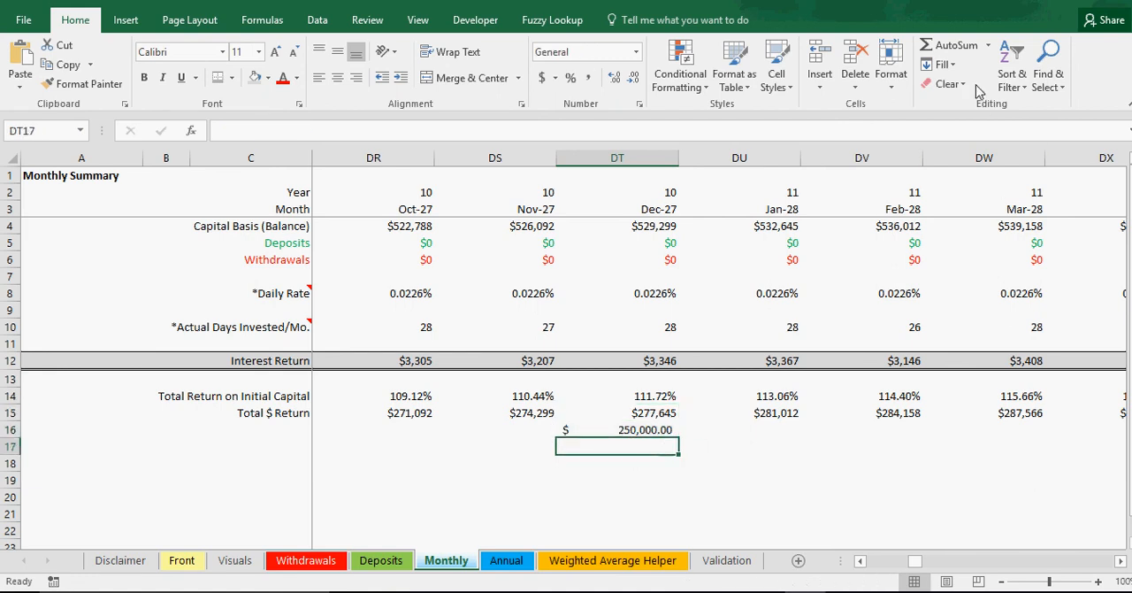
pyautogui.doubleClick(951, 46)
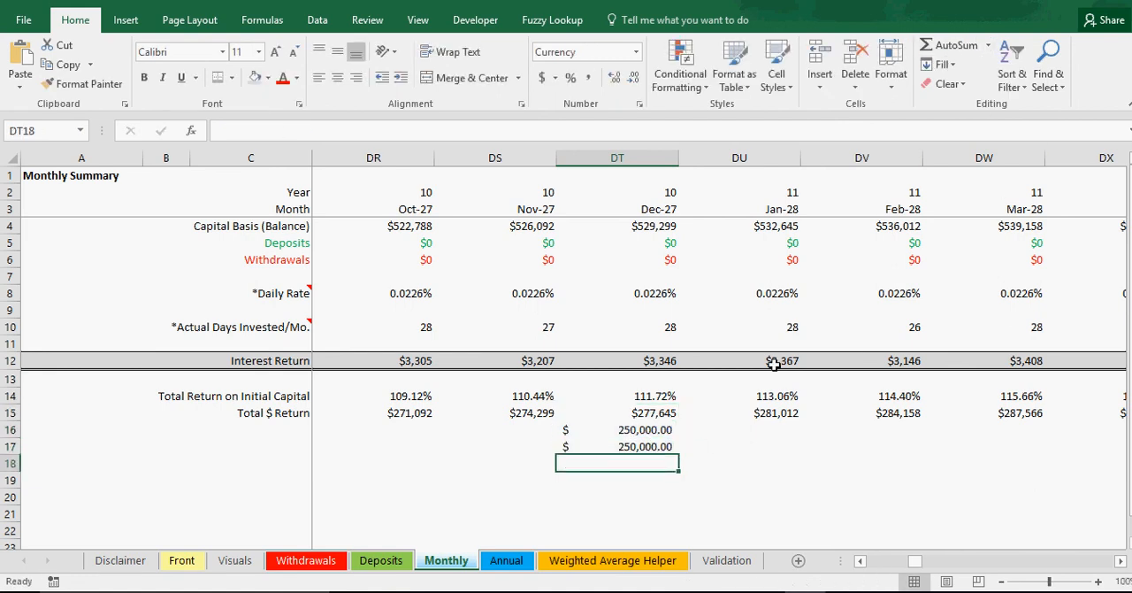
pyautogui.click(655, 444)
pyautogui.click(951, 44)
pyautogui.moveTo(649, 413); pyautogui.dragTo(648, 428)
pyautogui.press('Return')
# Step: In DT18, subtract the DT17 total from the Annual sheet's year 10 IRR cash flow with =Annual!I12-Monthly!DT17
pyautogui.write('=')
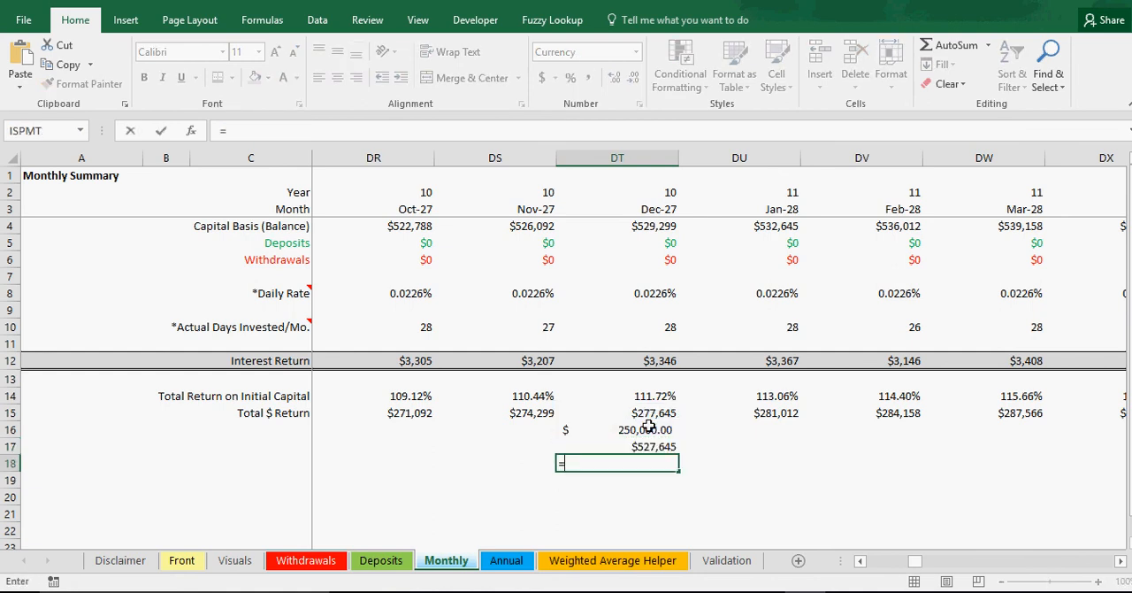
pyautogui.click(511, 560)
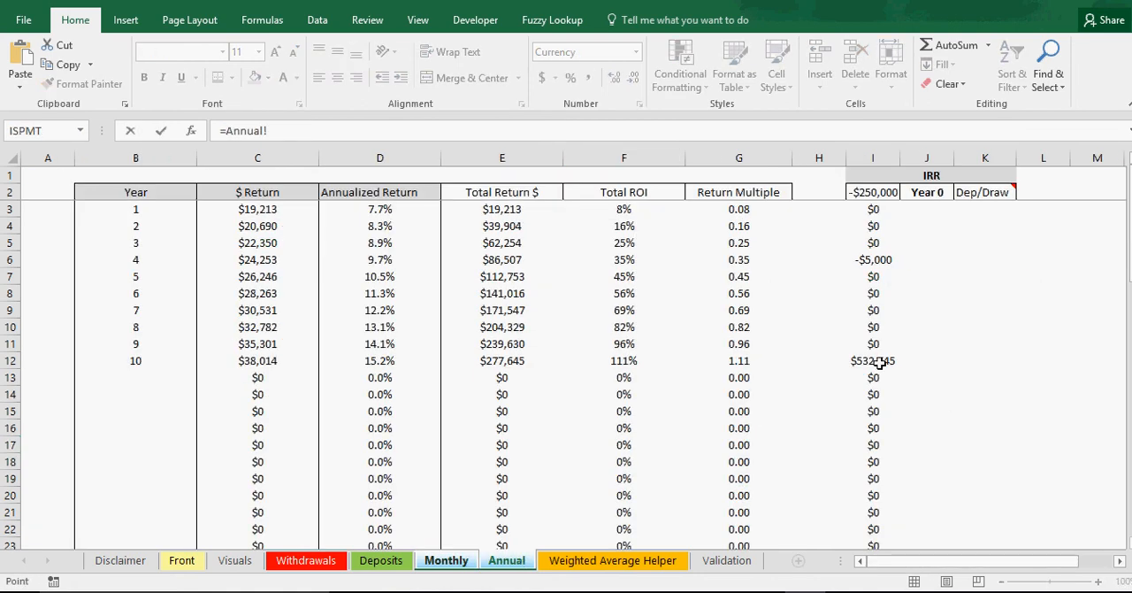
pyautogui.click(879, 363)
pyautogui.write('-')
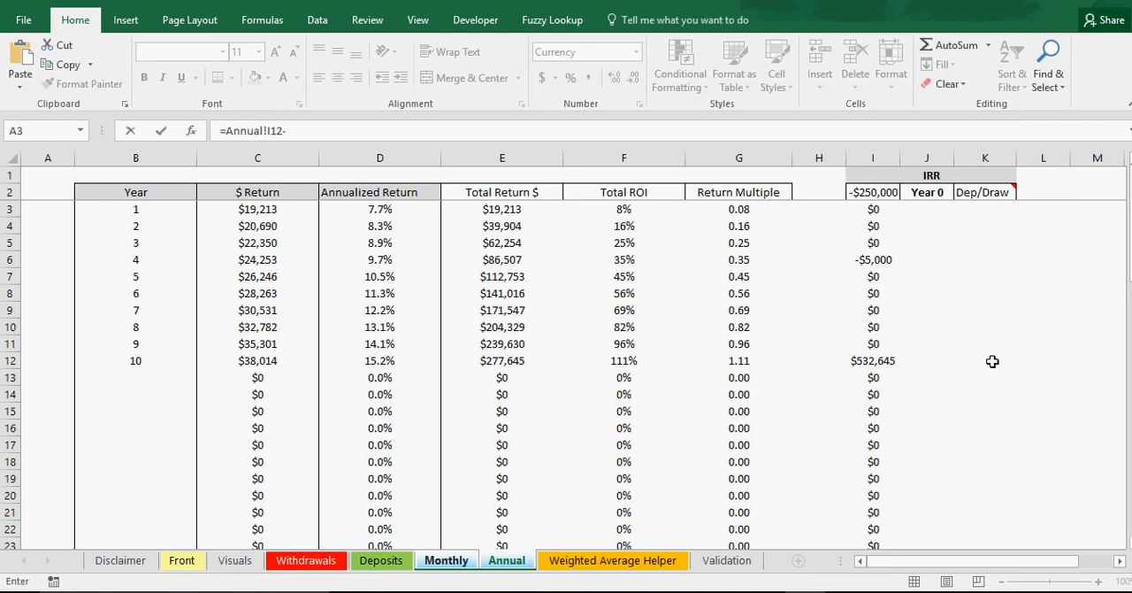
pyautogui.click(528, 561)
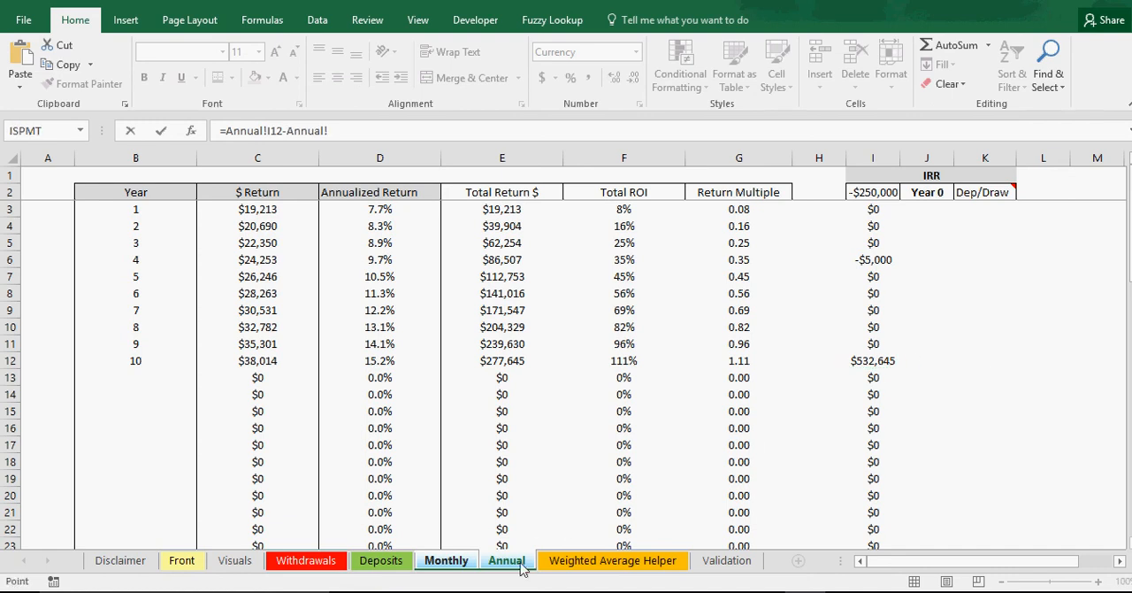
pyautogui.click(447, 560)
pyautogui.press('Return')
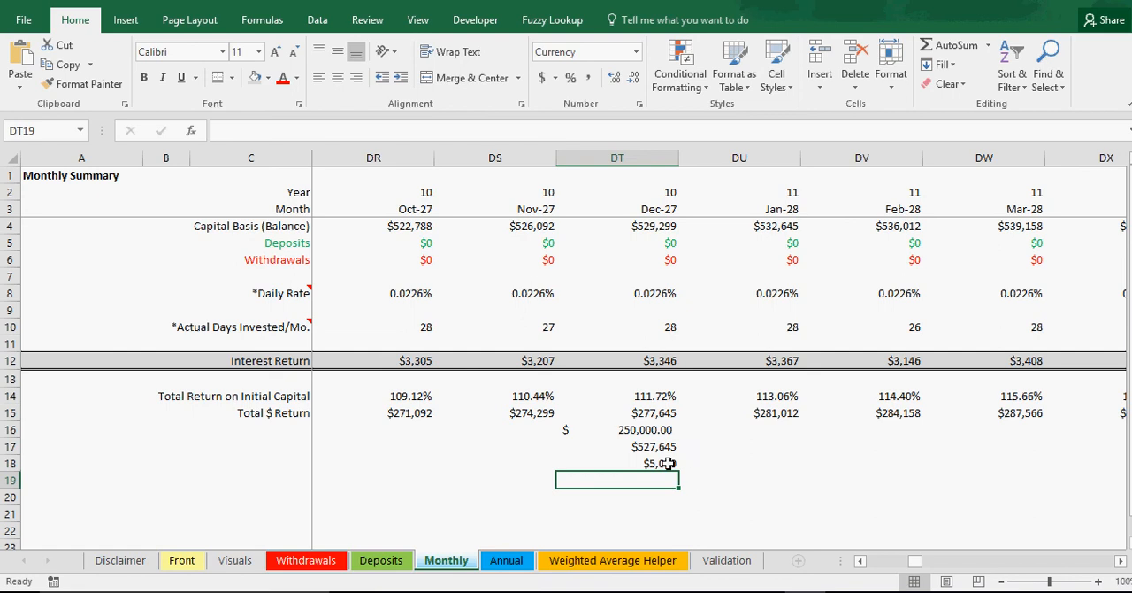
pyautogui.click(666, 463)
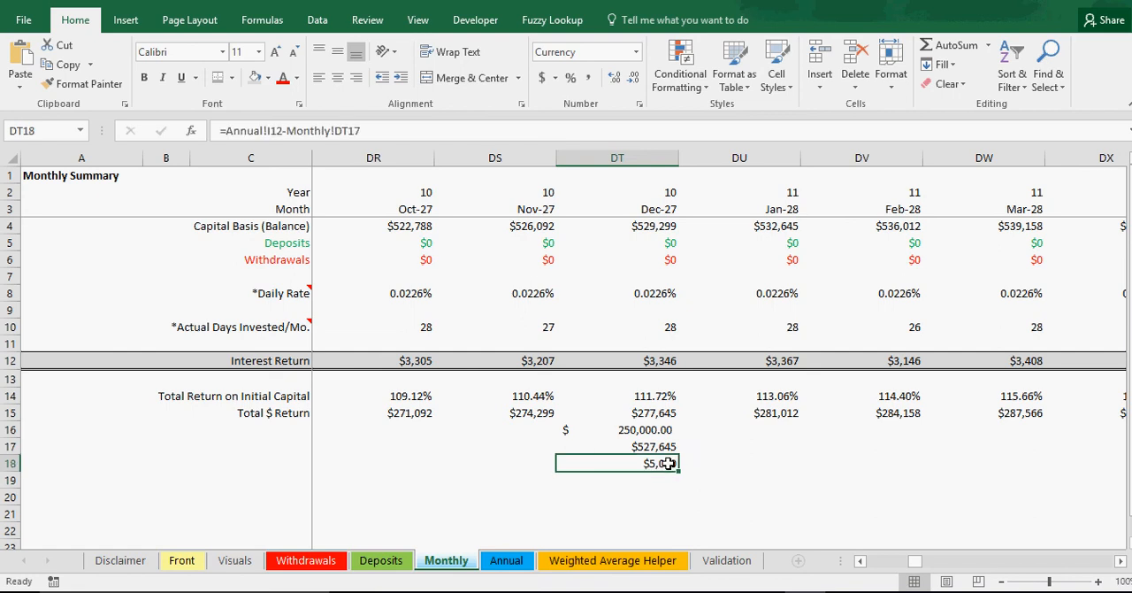
# Step: Inspect the sum formula in DT17 and the Total $ Return formula in DT15
pyautogui.click(654, 446)
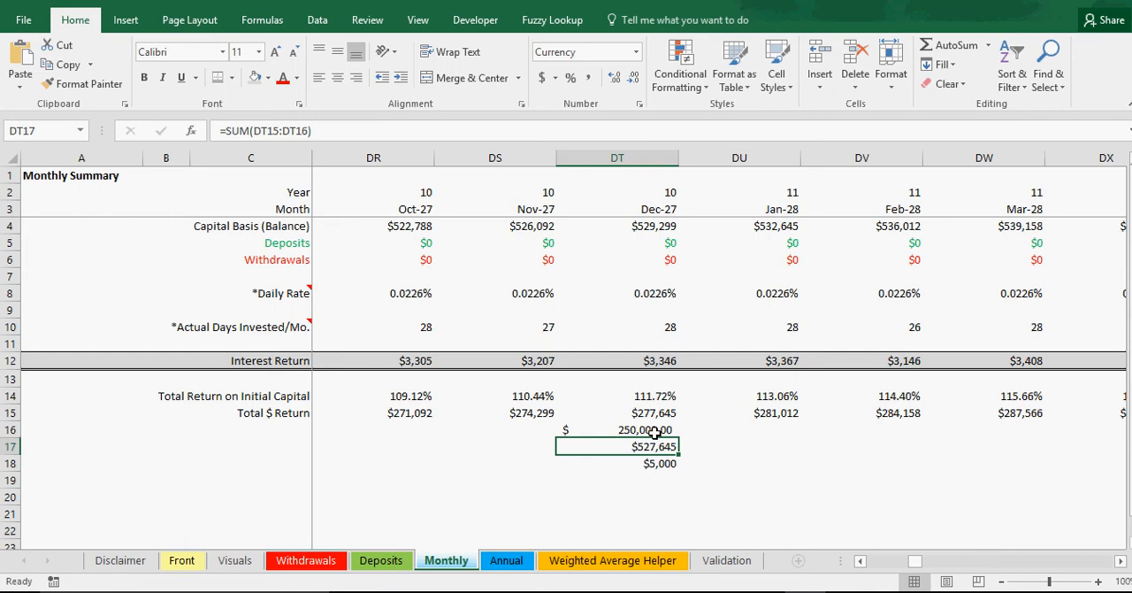
pyautogui.click(655, 414)
pyautogui.doubleClick(655, 413)
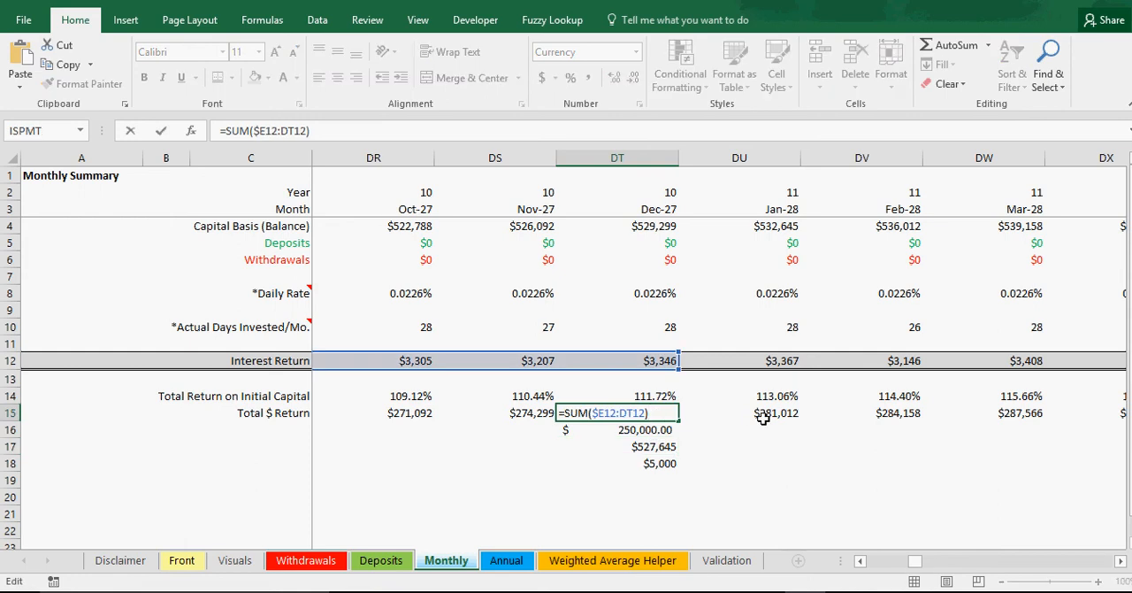
pyautogui.press('Return')
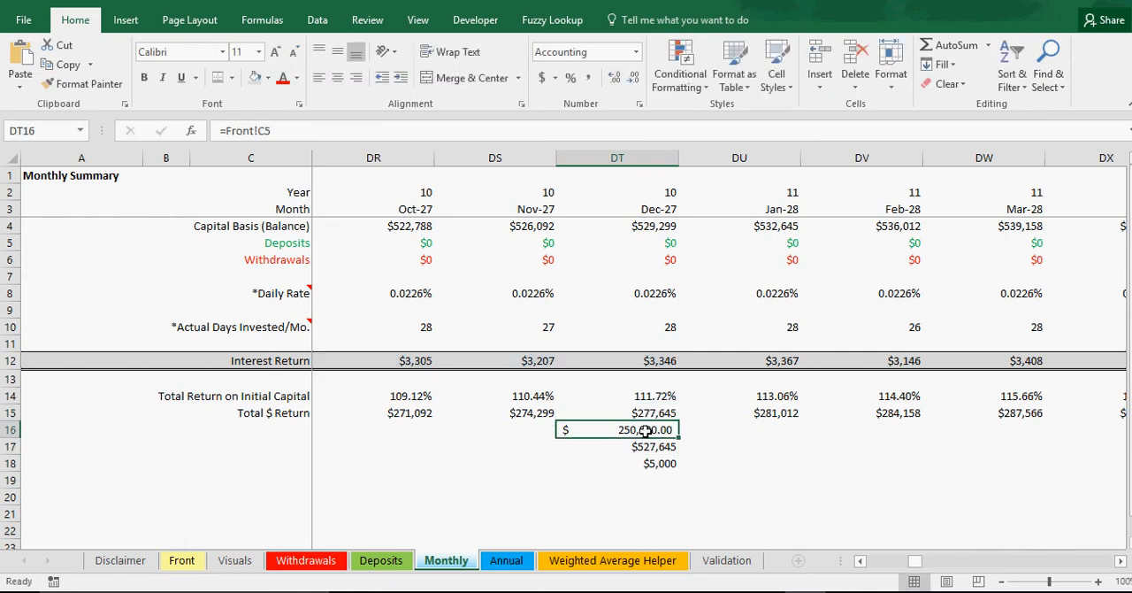
# Step: Add the May 2021 deposit to the starting investment in DT16, making the formula =Front!C5+Deposits!C3
pyautogui.click(536, 135)
pyautogui.write('+')
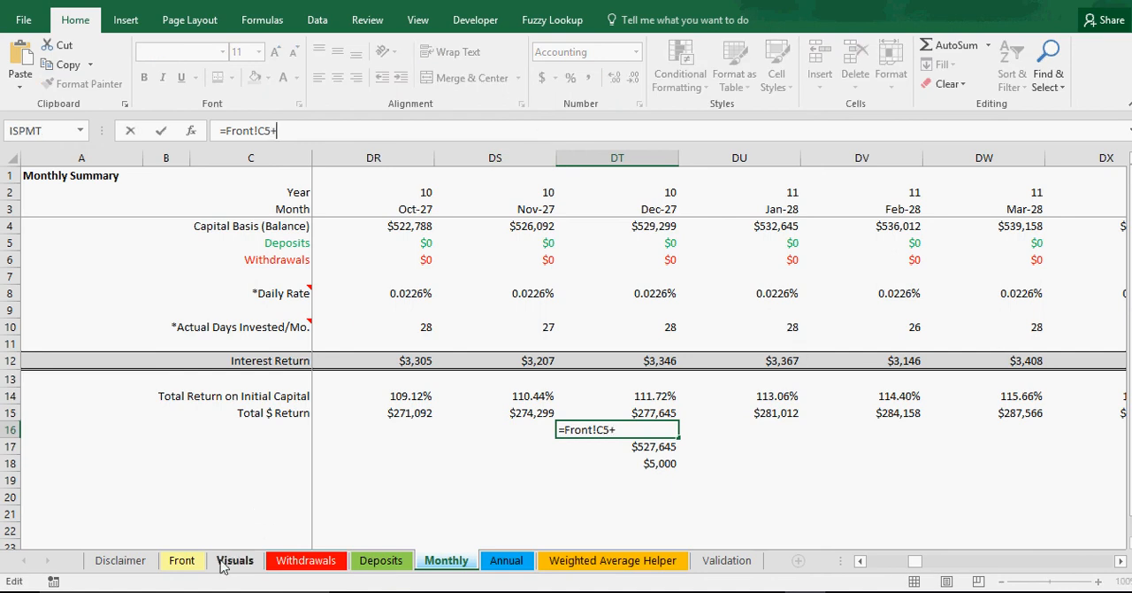
pyautogui.click(381, 560)
pyautogui.click(174, 211)
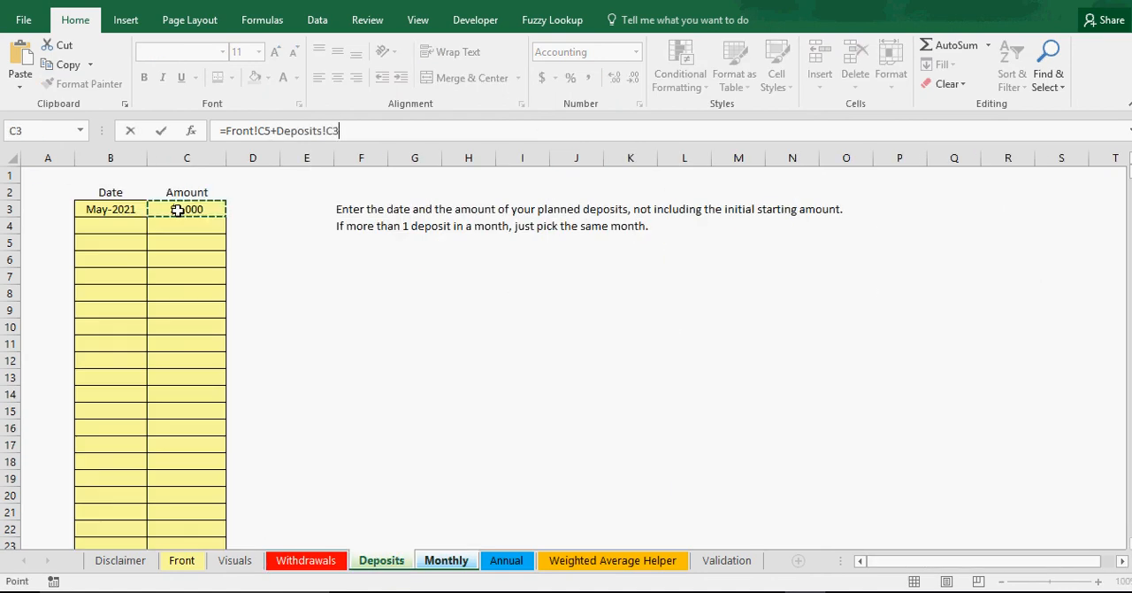
pyautogui.press('Return')
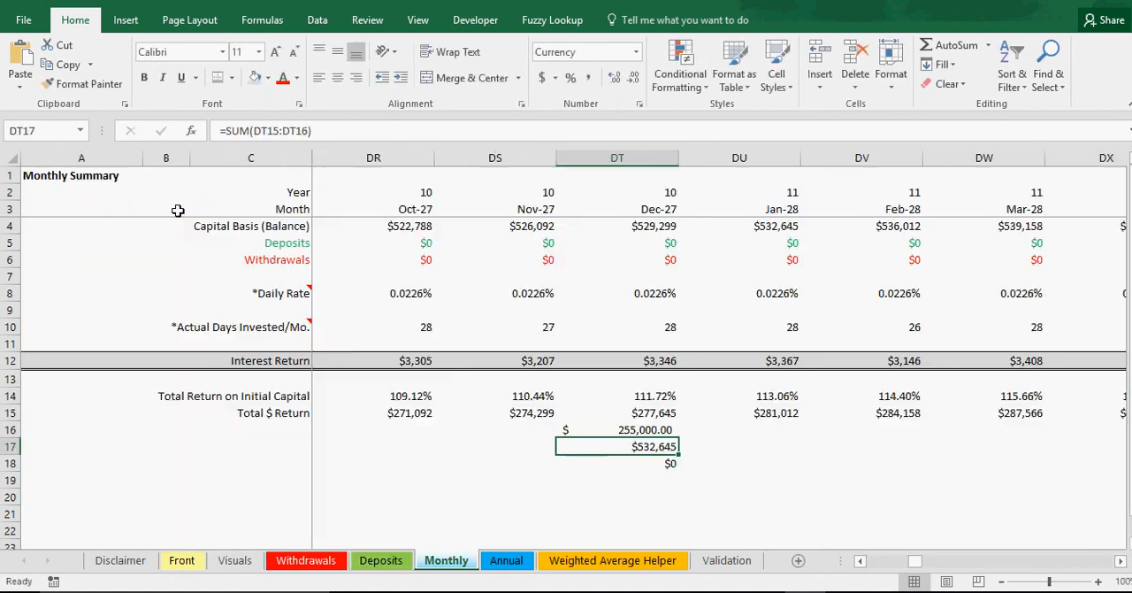
# Step: Clear the difference check from DT18
pyautogui.click(668, 463)
pyautogui.press('BackSpace')
pyautogui.press('Return')
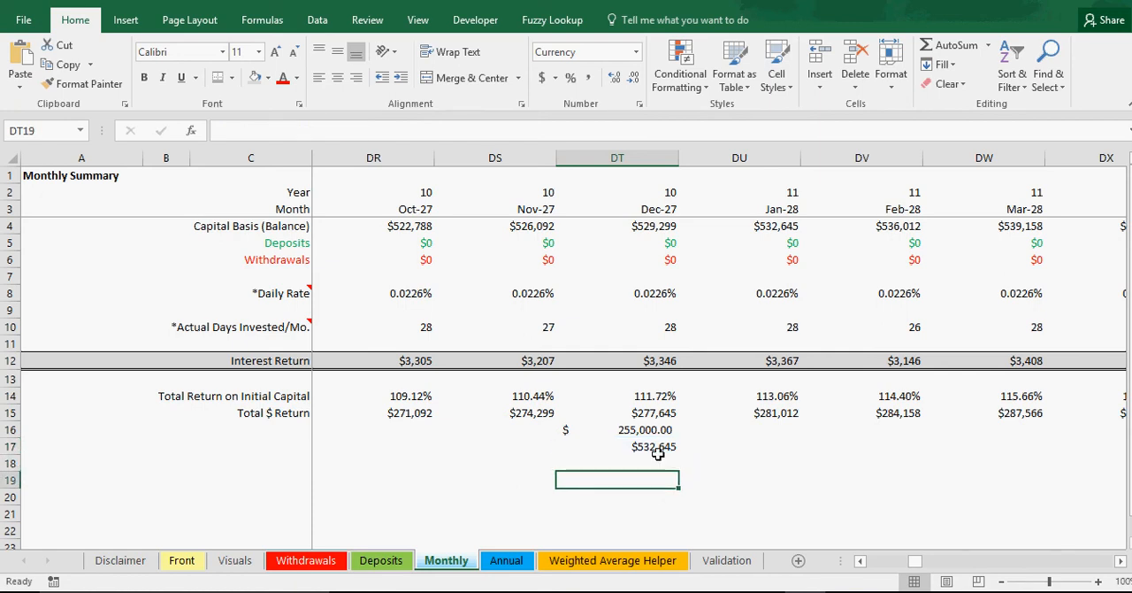
# Step: Review the DT17 total and its components, the Total $ Return in DT15 and the capital plus deposit in DT16
pyautogui.click(656, 447)
pyautogui.doubleClick(655, 447)
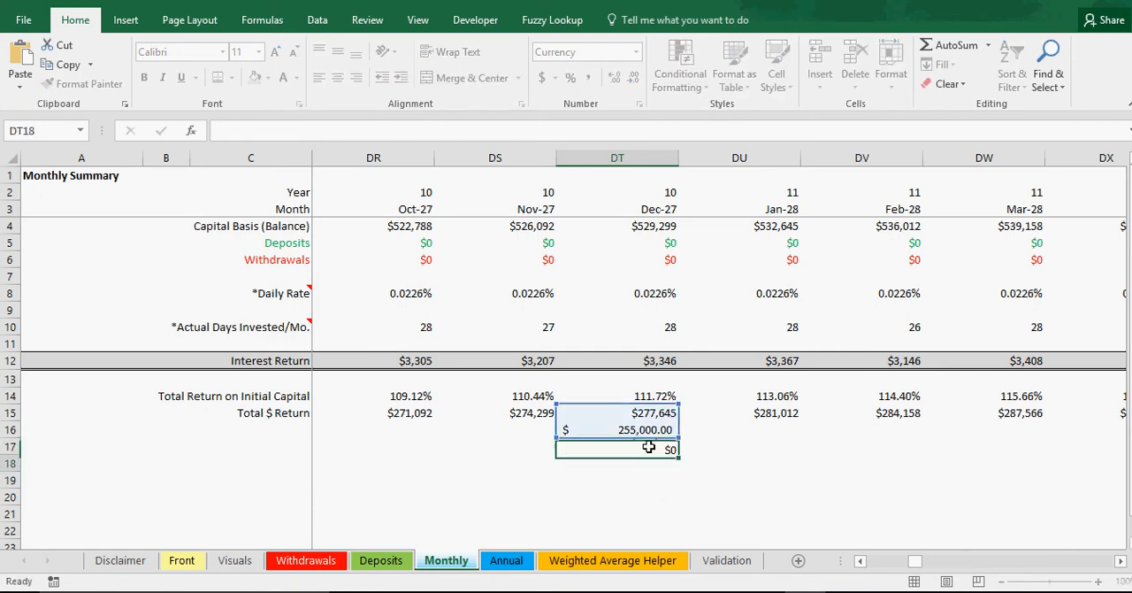
pyautogui.press('Return')
pyautogui.click(652, 430)
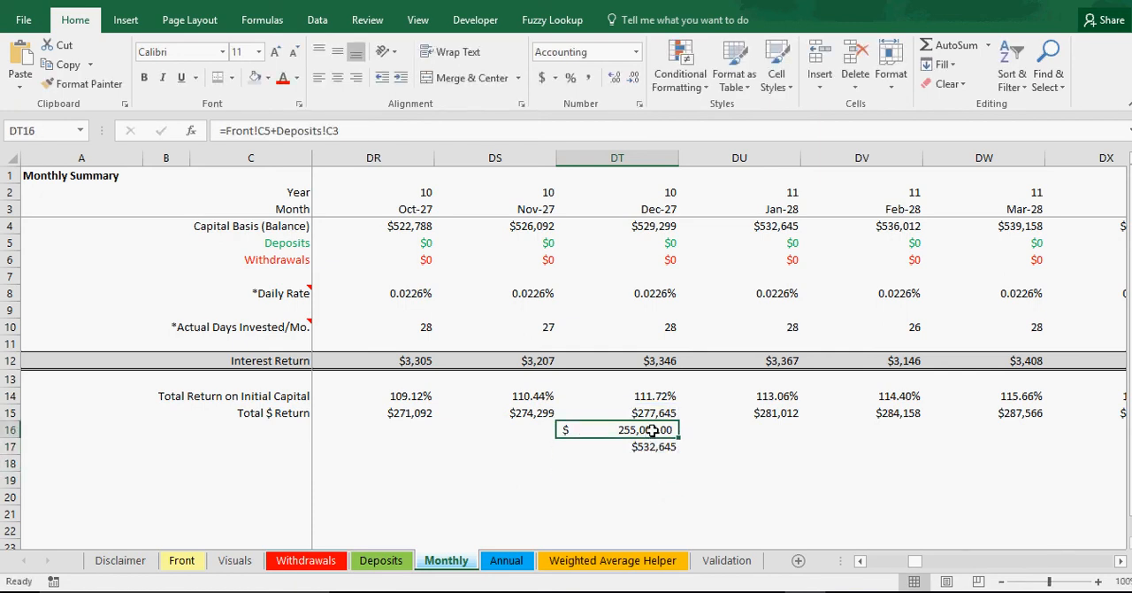
pyautogui.click(652, 413)
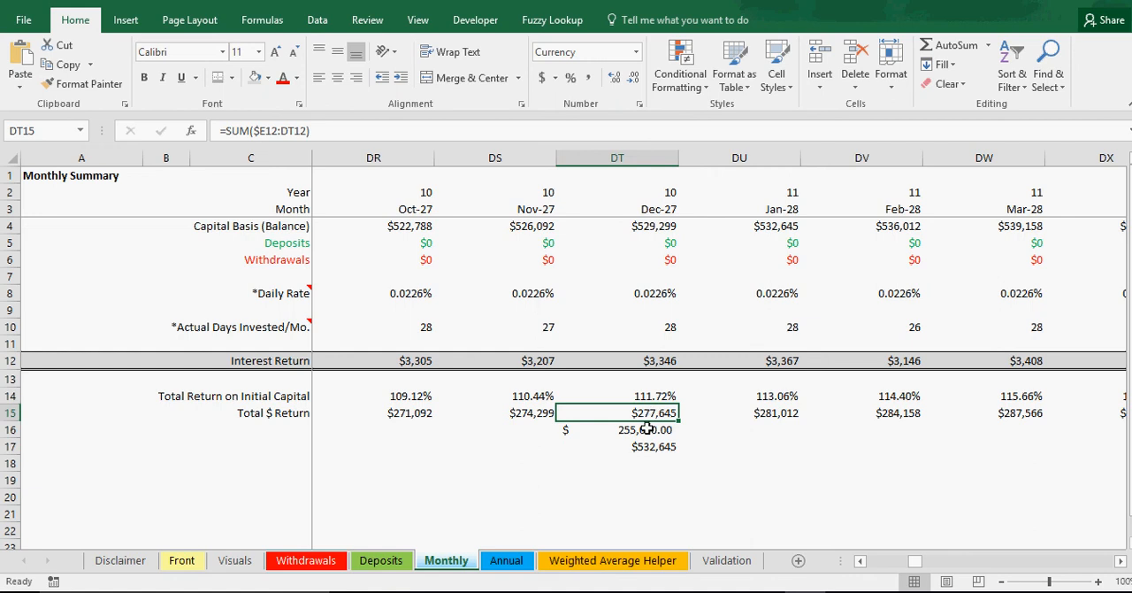
pyautogui.click(647, 429)
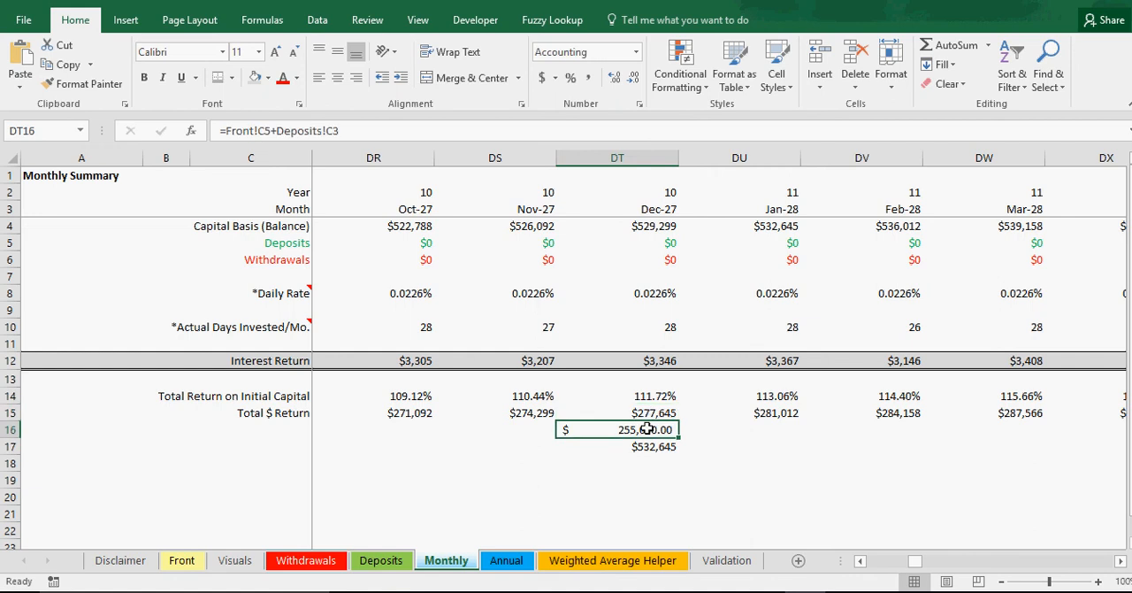
# Step: Add a second planned deposit of $5,000 dated Aug-2026 in row 4 of the Deposits sheet
pyautogui.click(381, 560)
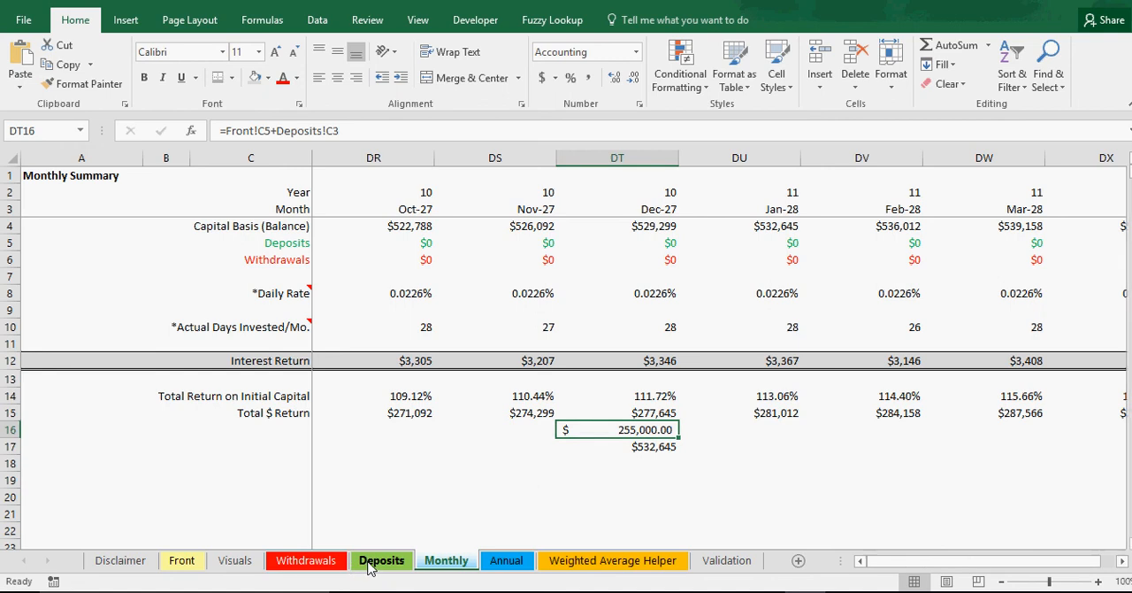
pyautogui.click(187, 227)
pyautogui.write('0')
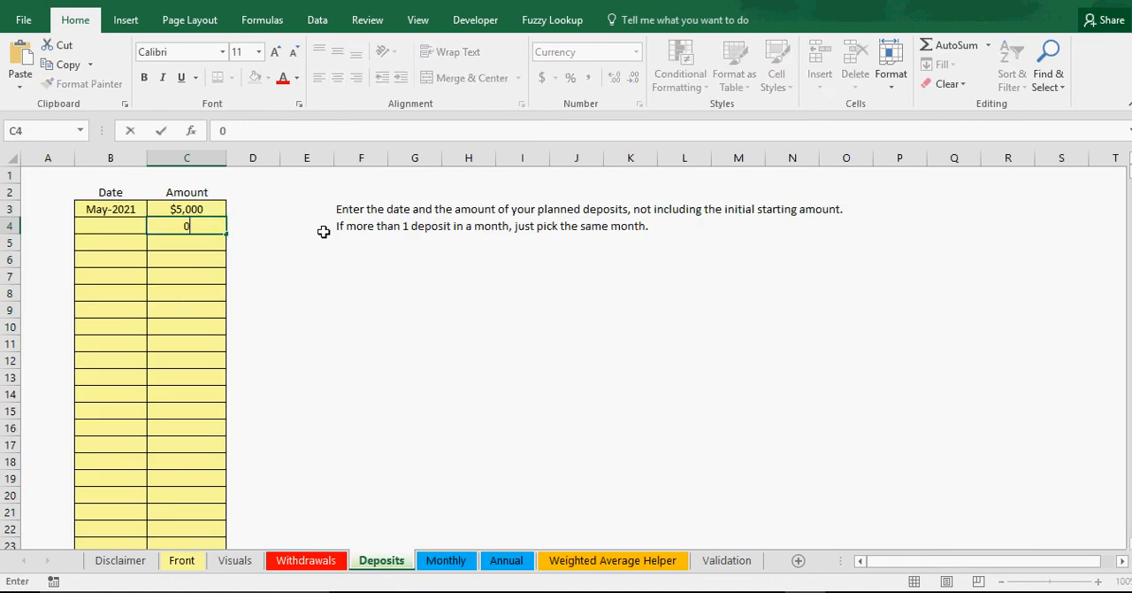
pyautogui.write('000')
pyautogui.click(298, 275)
pyautogui.click(129, 224)
pyautogui.click(155, 227)
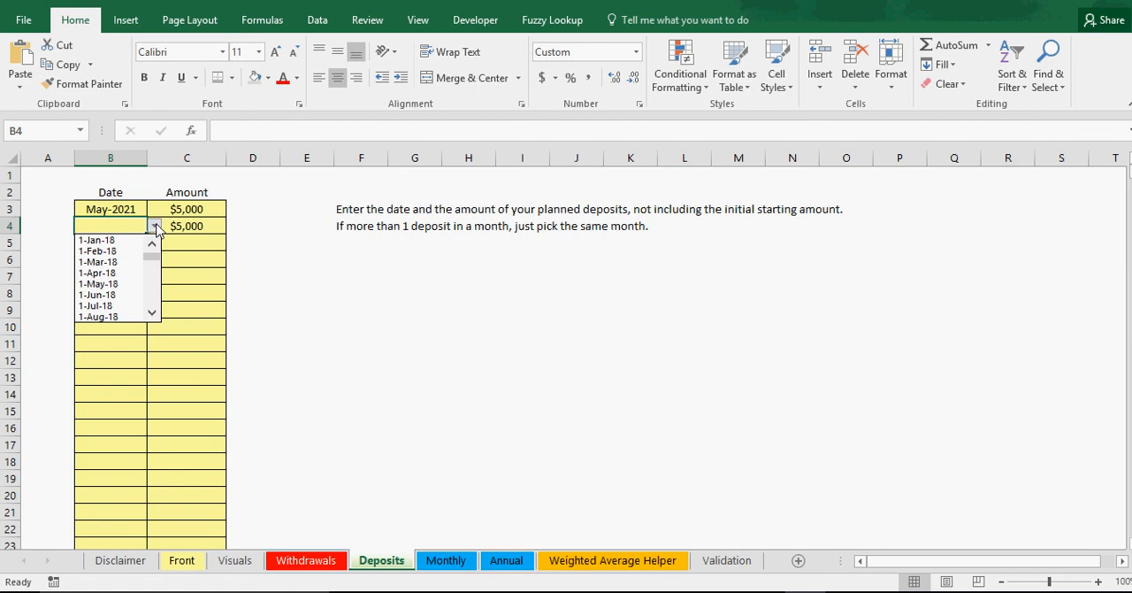
pyautogui.moveTo(154, 252); pyautogui.dragTo(155, 269)
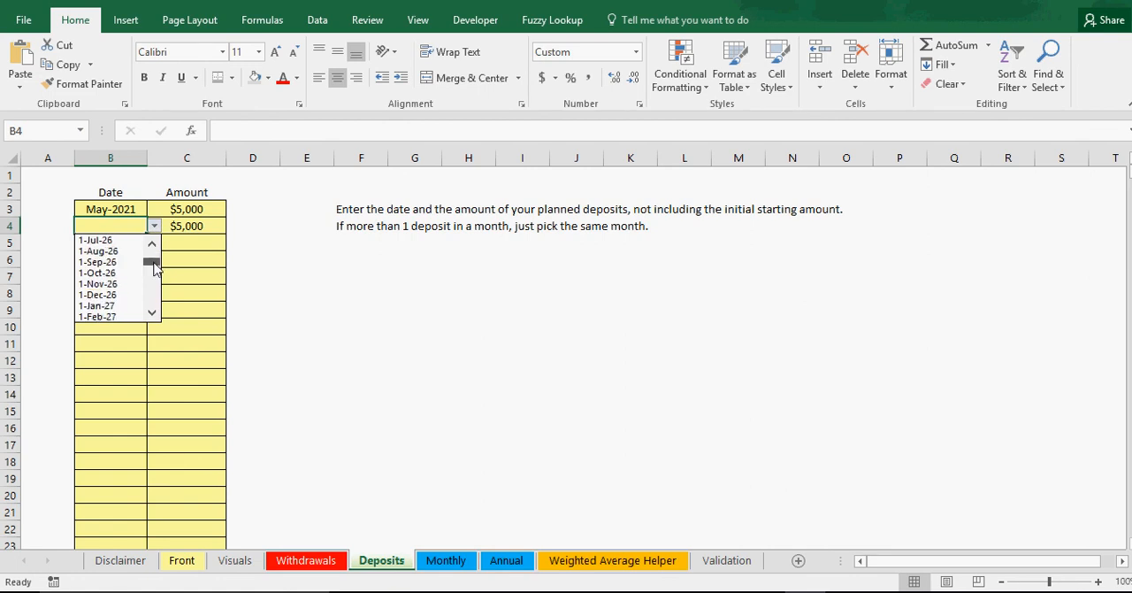
pyautogui.click(131, 251)
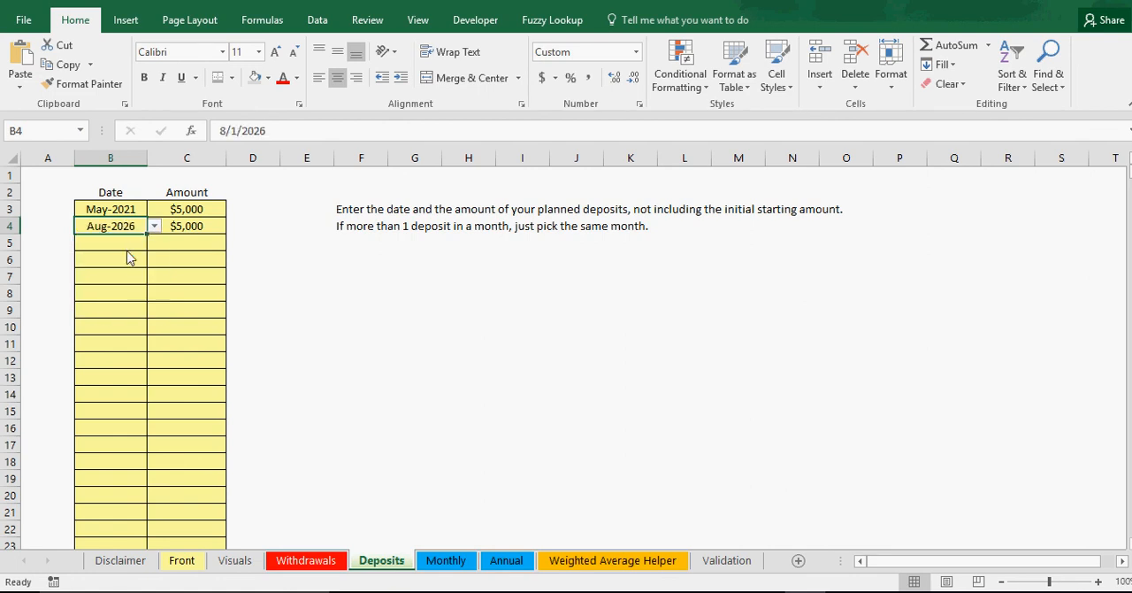
# Step: Check the amount and date entered for the second deposit
pyautogui.click(192, 223)
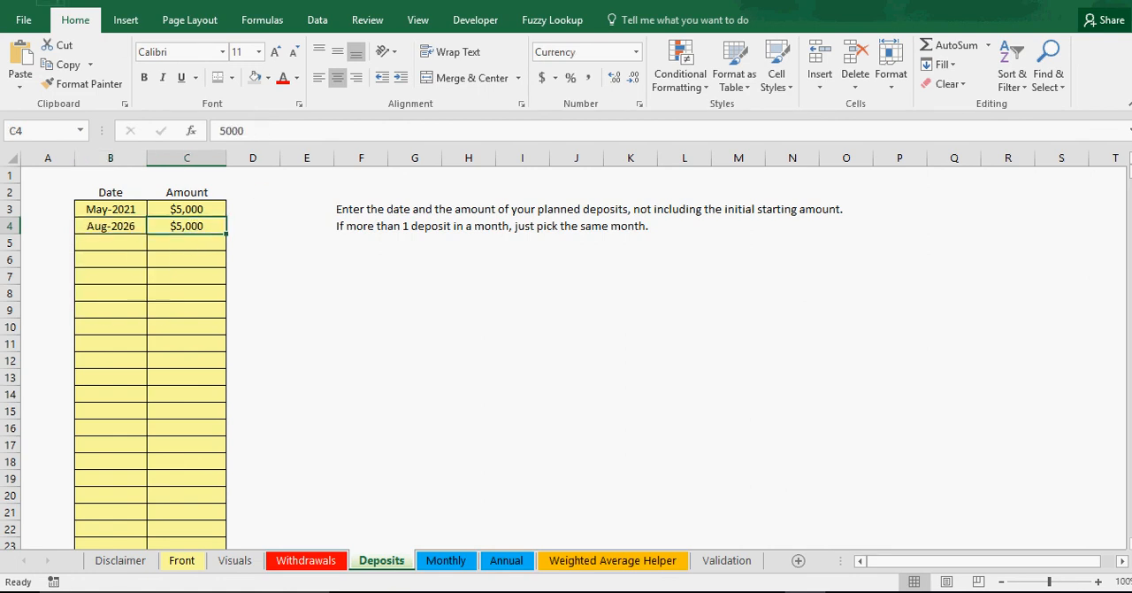
pyautogui.click(253, 258)
pyautogui.click(202, 229)
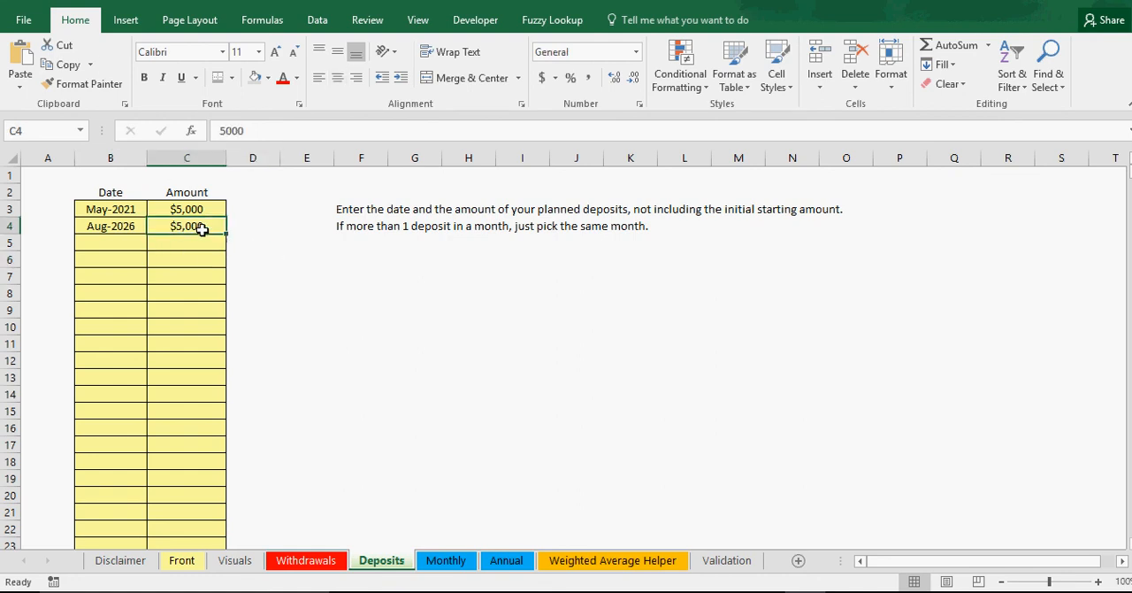
pyautogui.click(132, 229)
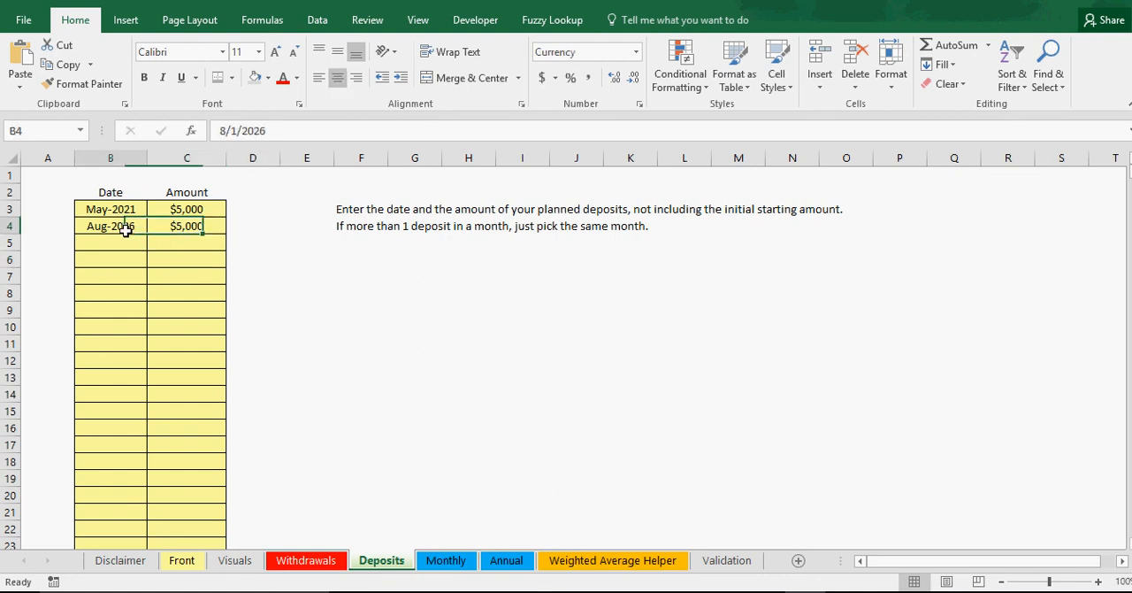
# Step: Set Years Active to 25 on the Front sheet
pyautogui.click(182, 560)
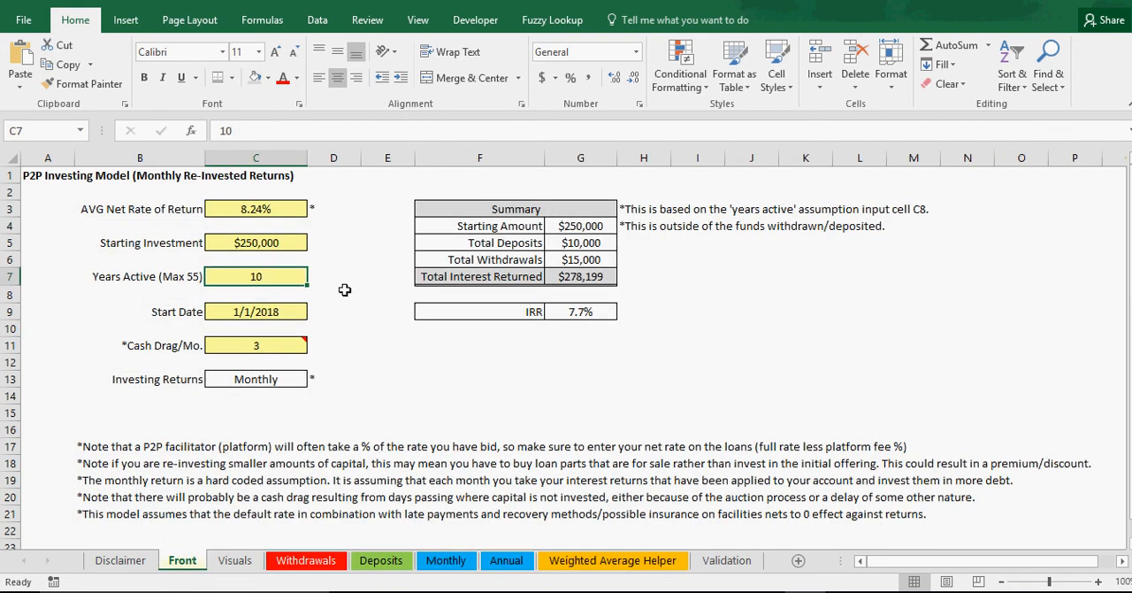
pyautogui.write('25')
pyautogui.press('Return')
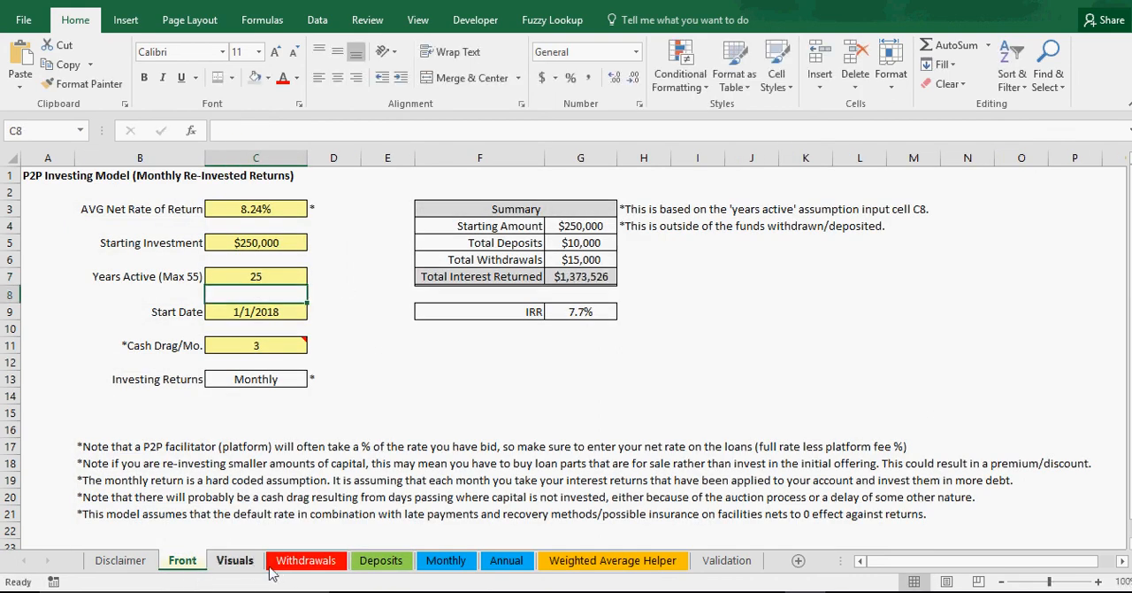
# Step: Review both deposit amounts on the Deposits sheet, and return to the Front sheet's summary
pyautogui.click(382, 560)
pyautogui.click(345, 442)
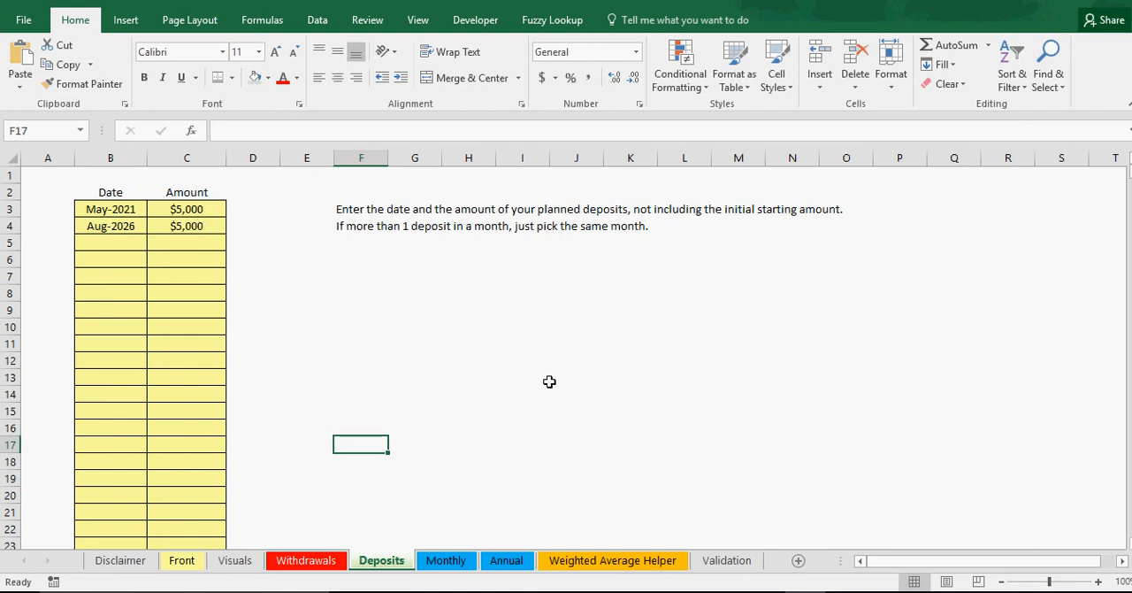
pyautogui.click(191, 228)
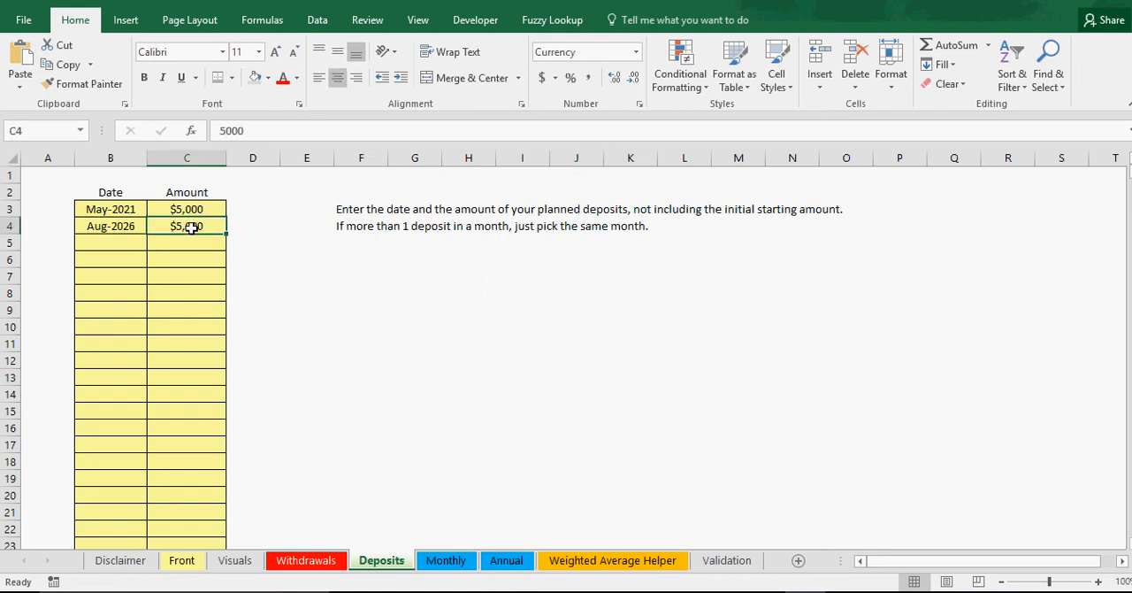
pyautogui.click(189, 209)
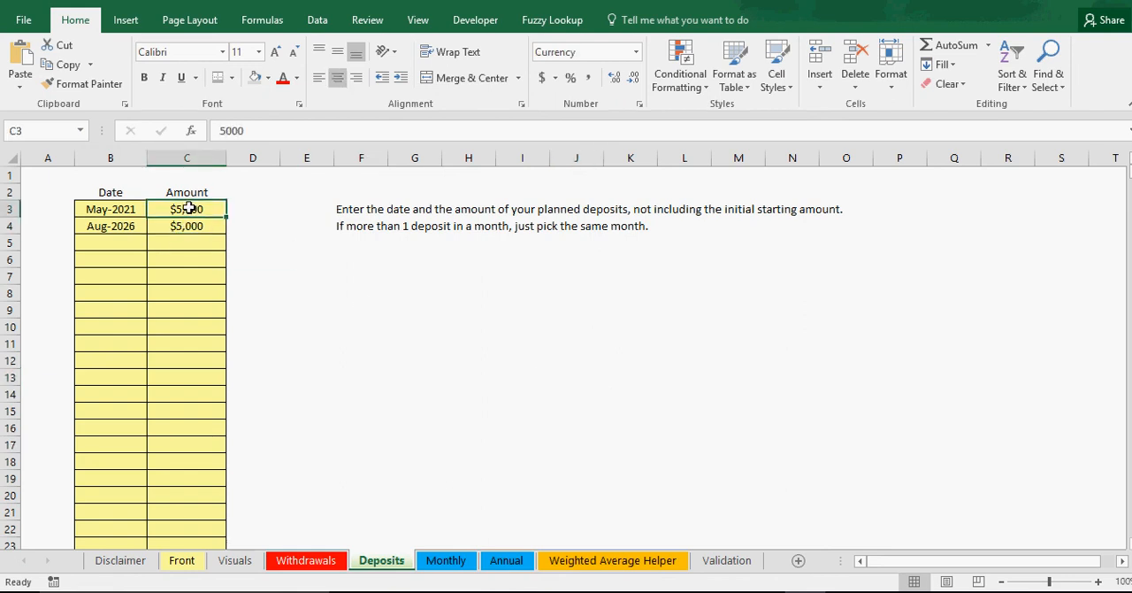
pyautogui.click(182, 561)
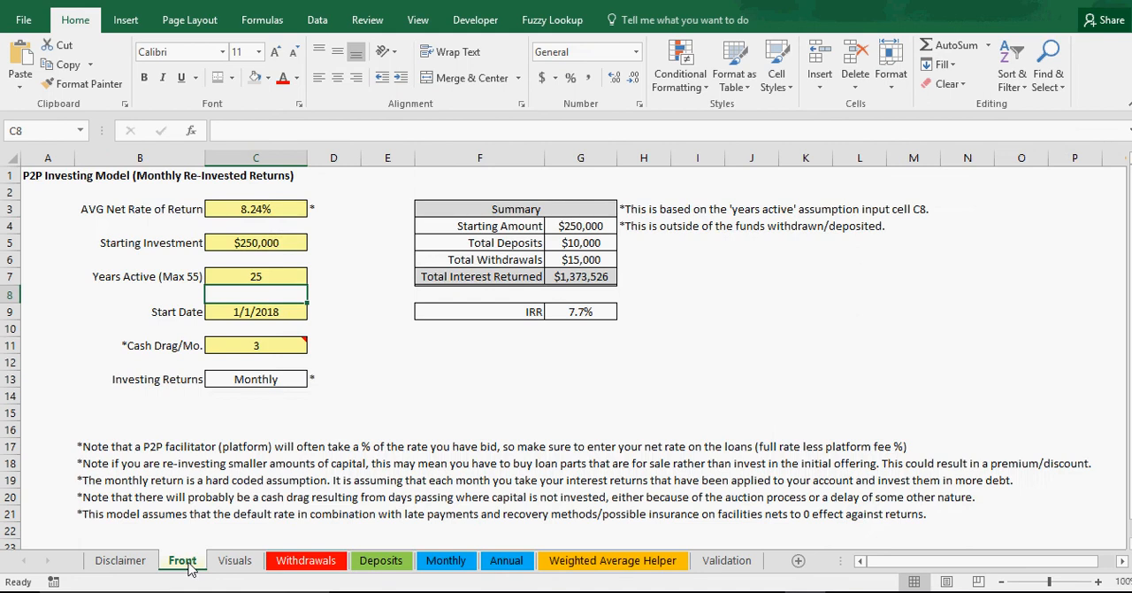
# Step: Widen column I of the Annual sheet's IRR section and inspect the year 25 cash flow formula in I27
pyautogui.click(269, 243)
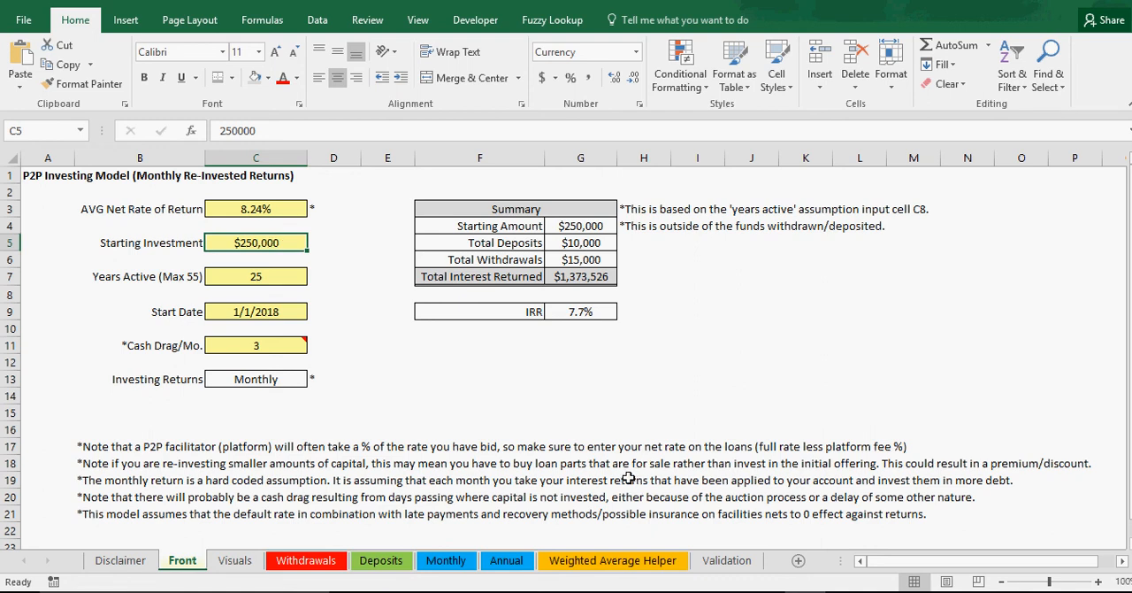
pyautogui.click(395, 563)
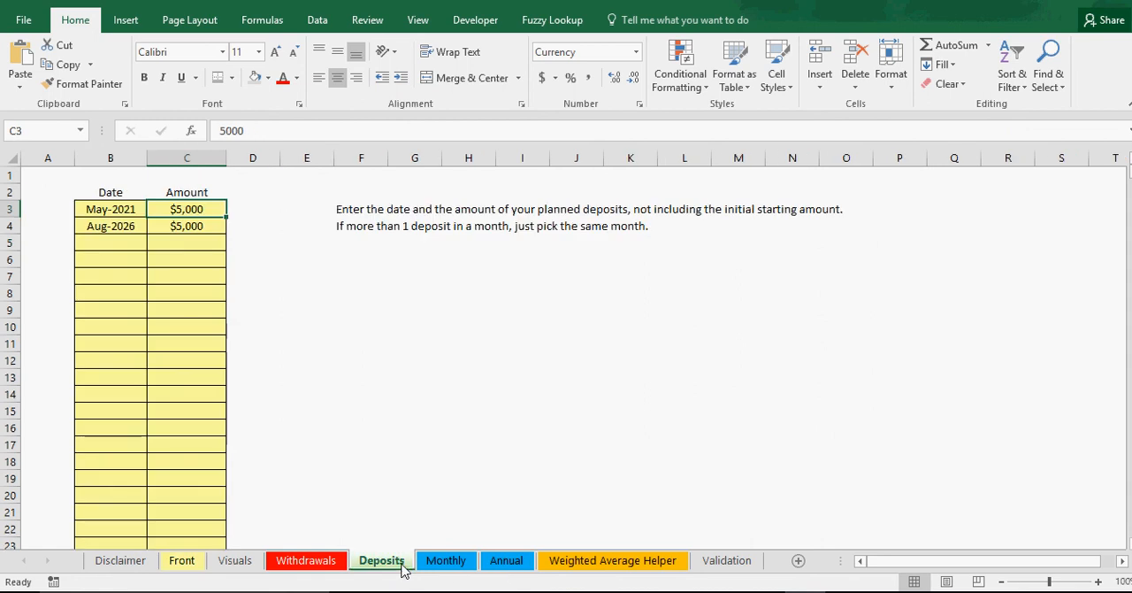
pyautogui.click(508, 562)
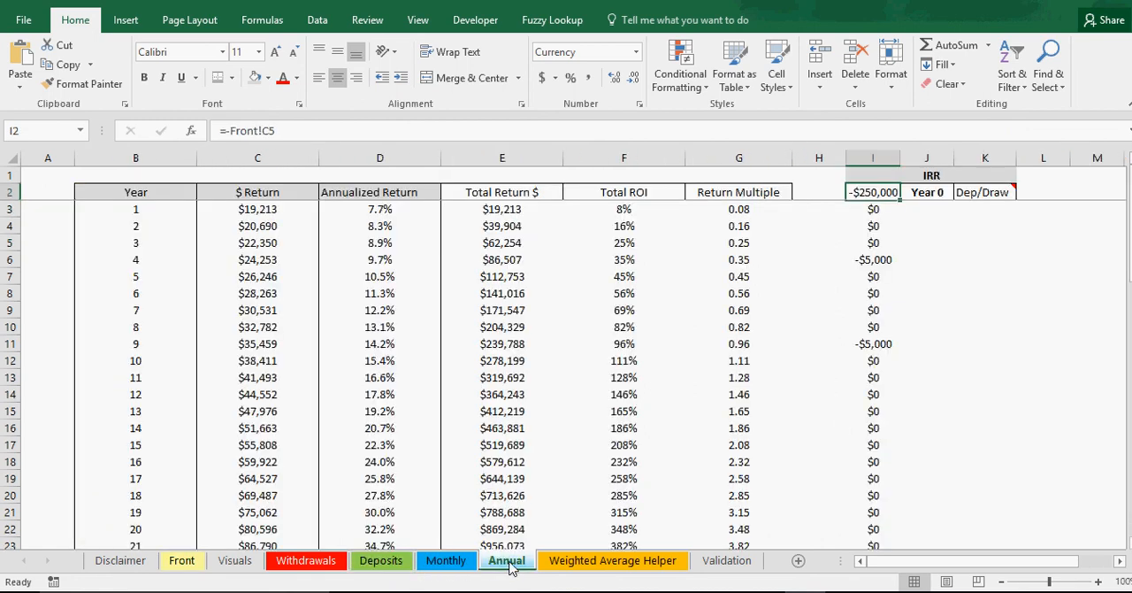
pyautogui.scroll(-4, 649, 497)
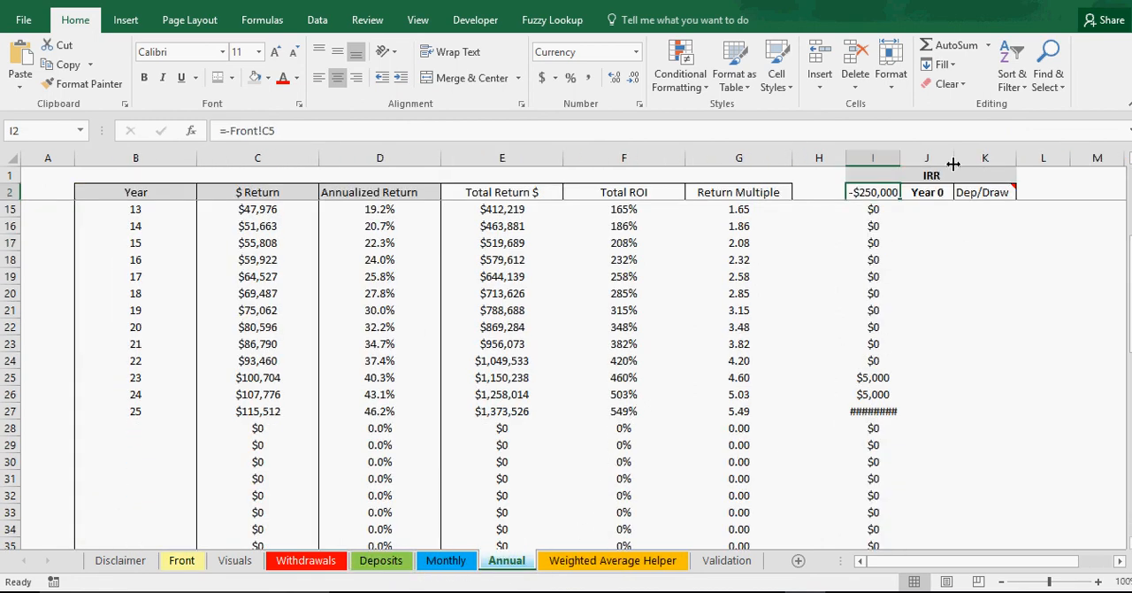
pyautogui.moveTo(900, 157); pyautogui.dragTo(910, 157)
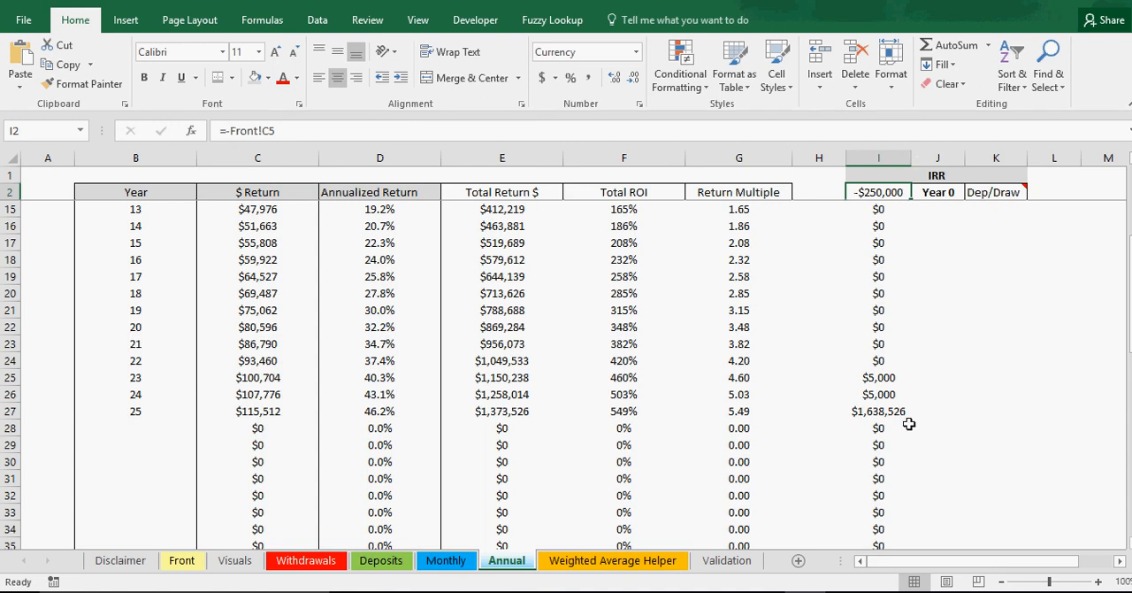
pyautogui.click(879, 412)
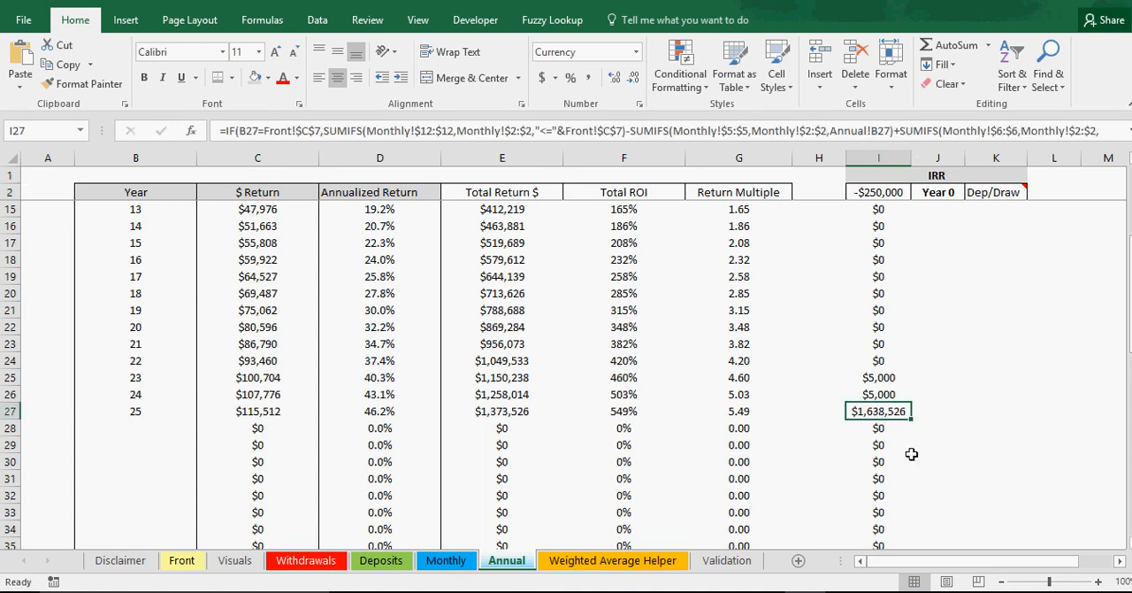
# Step: Check the second deposit amount on the Deposits sheet and the Dec-27 check total in DT17 on the Monthly sheet
pyautogui.click(370, 570)
pyautogui.click(187, 225)
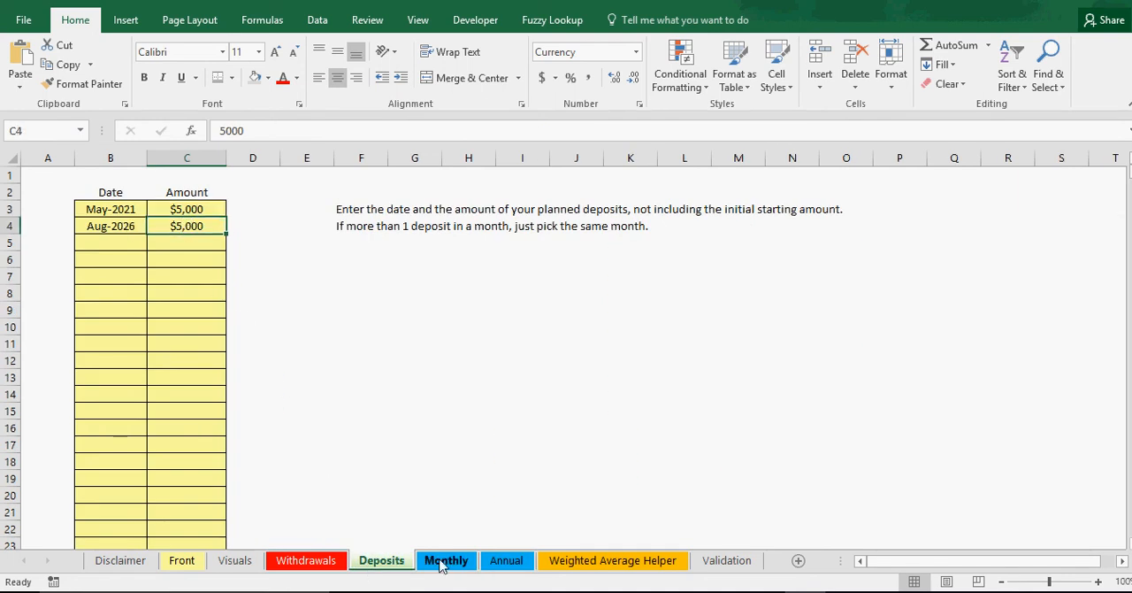
pyautogui.click(506, 562)
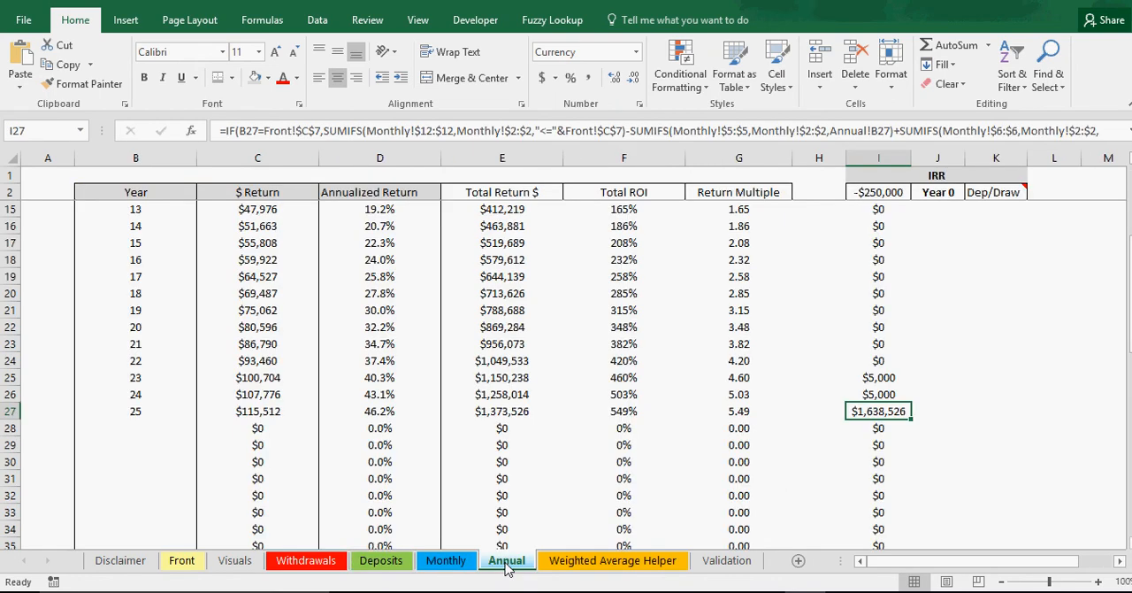
pyautogui.click(553, 564)
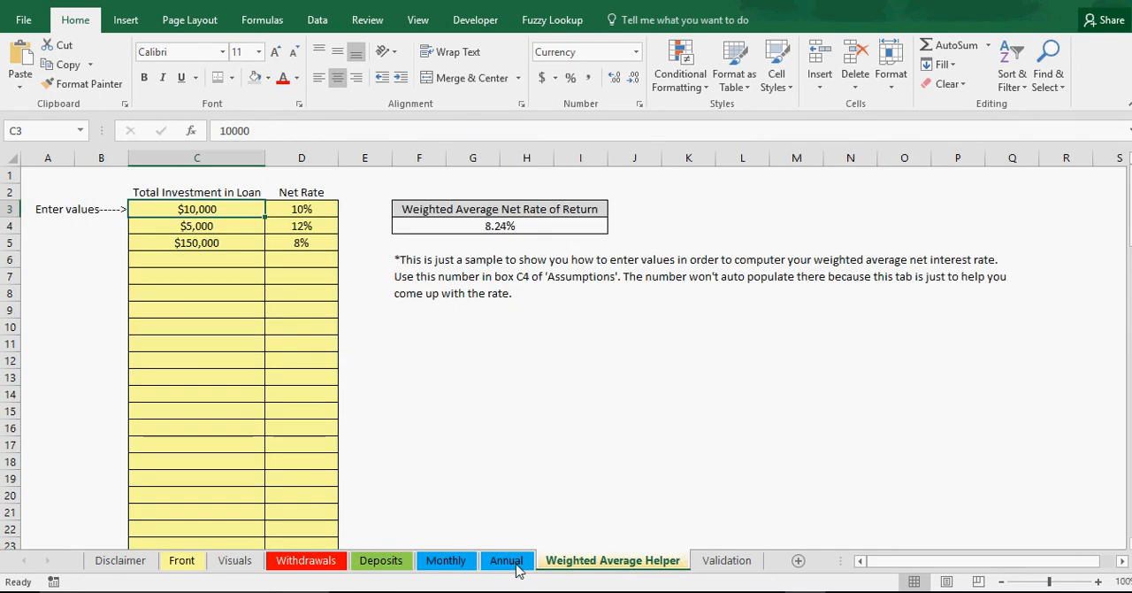
pyautogui.click(495, 565)
pyautogui.click(446, 561)
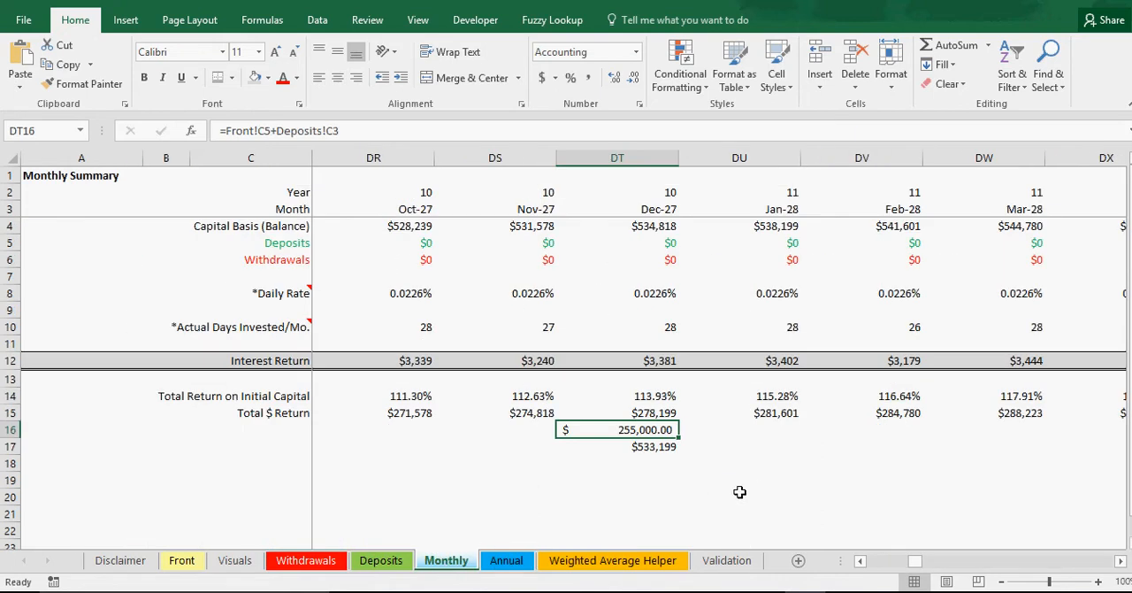
pyautogui.click(662, 447)
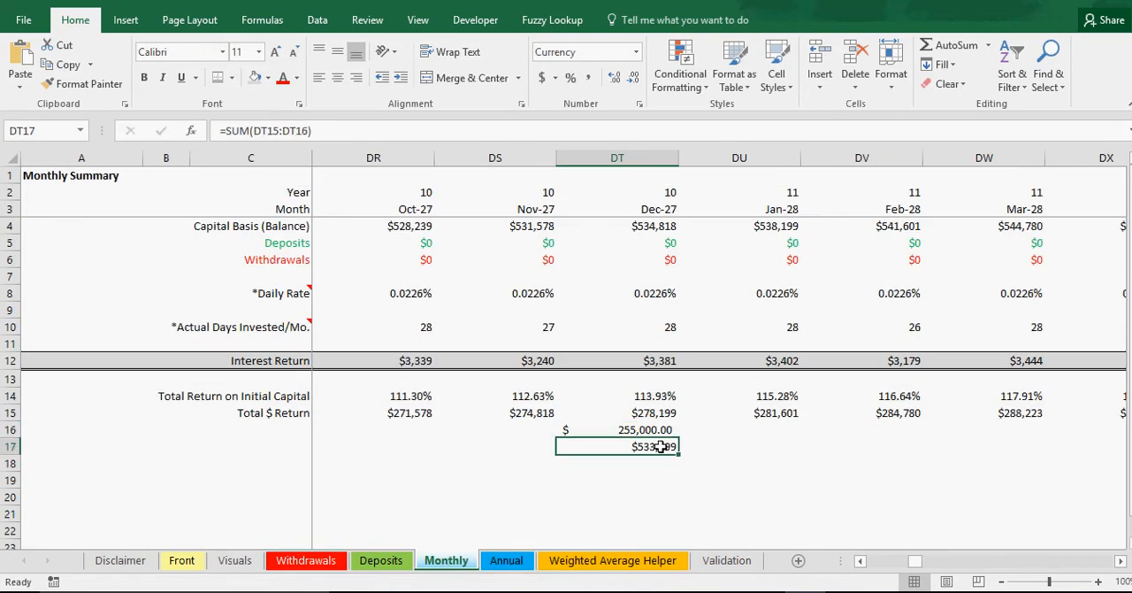
# Step: Compare the second deposit's date on the Deposits sheet with the year 9 IRR cash flow on the Annual sheet
pyautogui.click(511, 561)
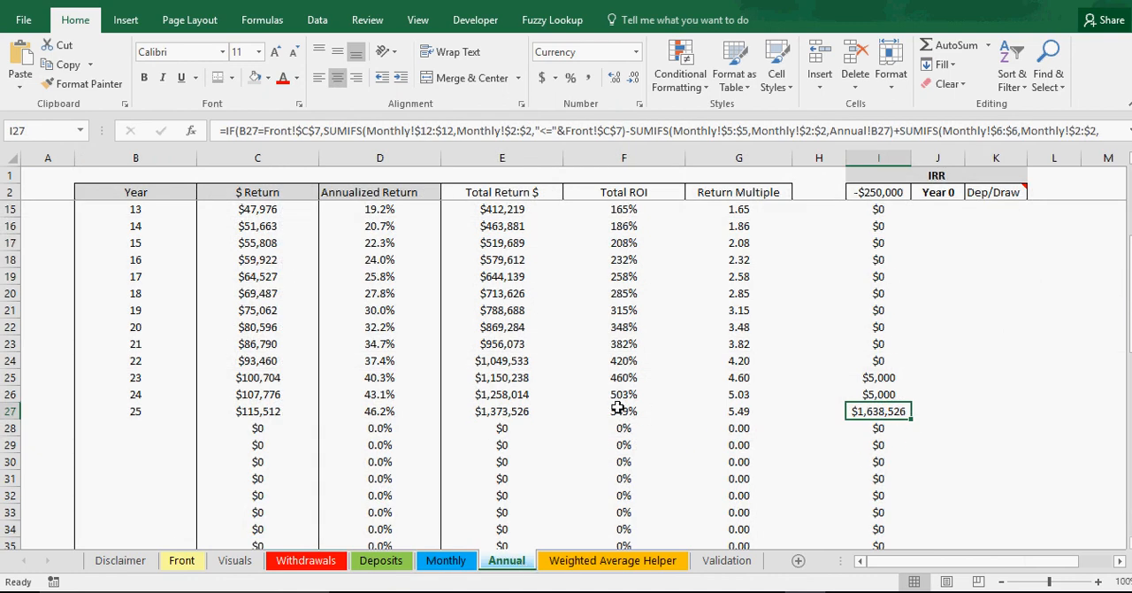
pyautogui.scroll(4, 617, 407)
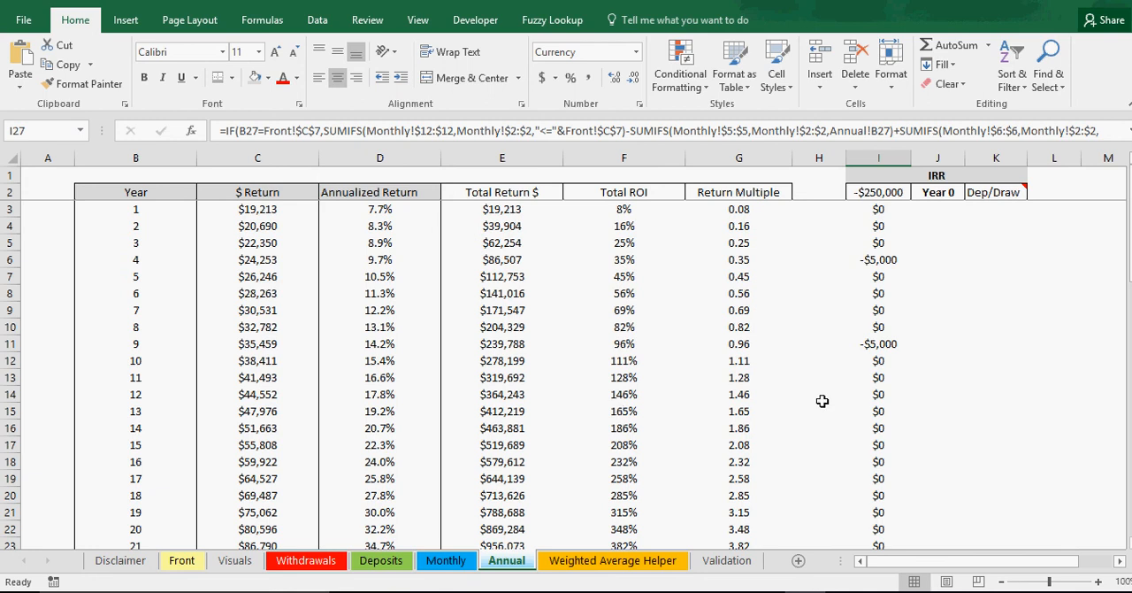
pyautogui.scroll(-3, 897, 439)
pyautogui.scroll(3, 898, 439)
pyautogui.click(398, 561)
pyautogui.click(129, 228)
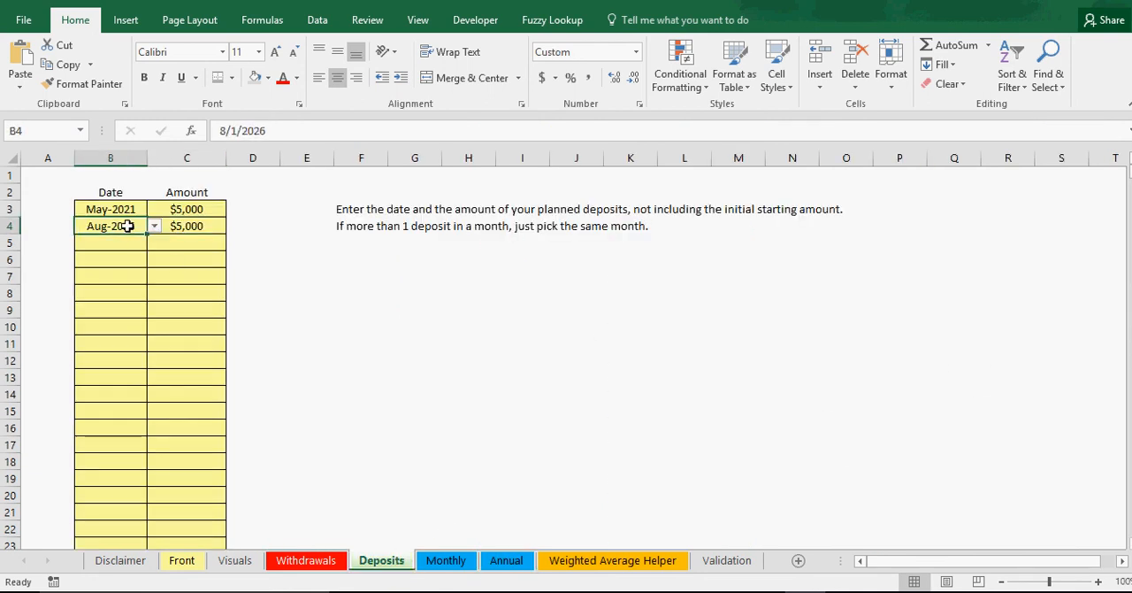
pyautogui.click(449, 569)
pyautogui.click(508, 565)
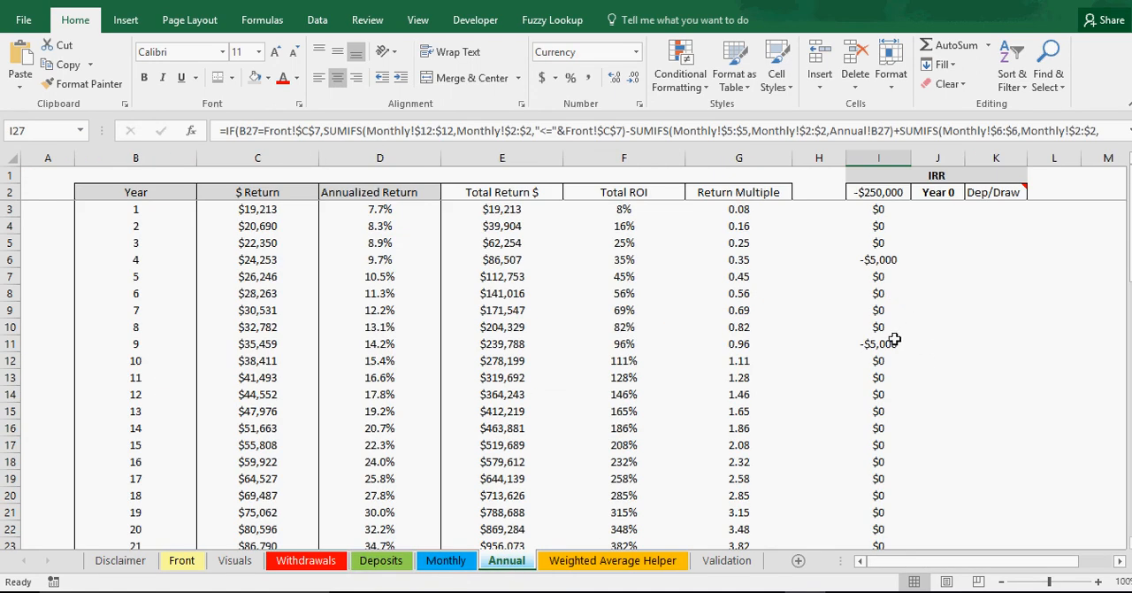
pyautogui.click(889, 342)
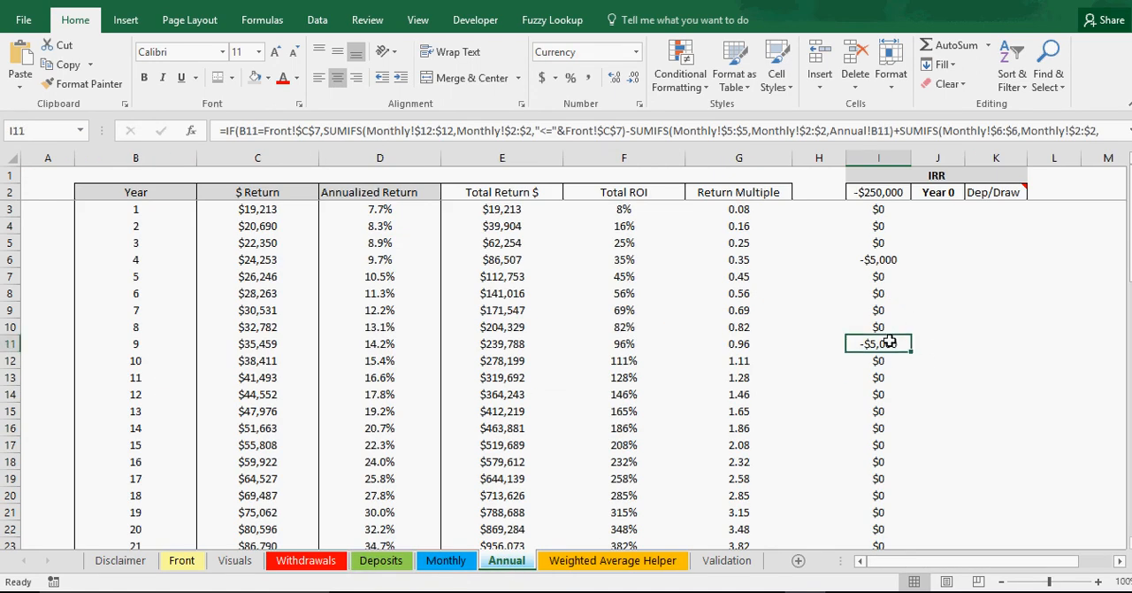
# Step: Examine the Annual sheet's IRR cash flows from year 9 through the final active year
pyautogui.moveTo(137, 360); pyautogui.dragTo(106, 461)
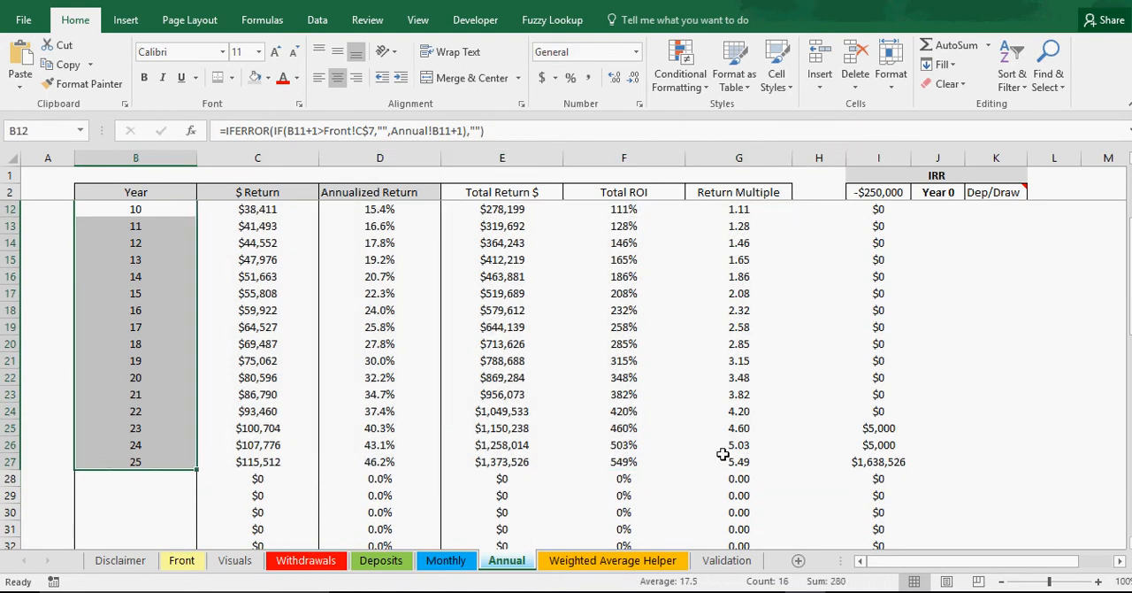
pyautogui.click(890, 444)
pyautogui.scroll(3, 889, 433)
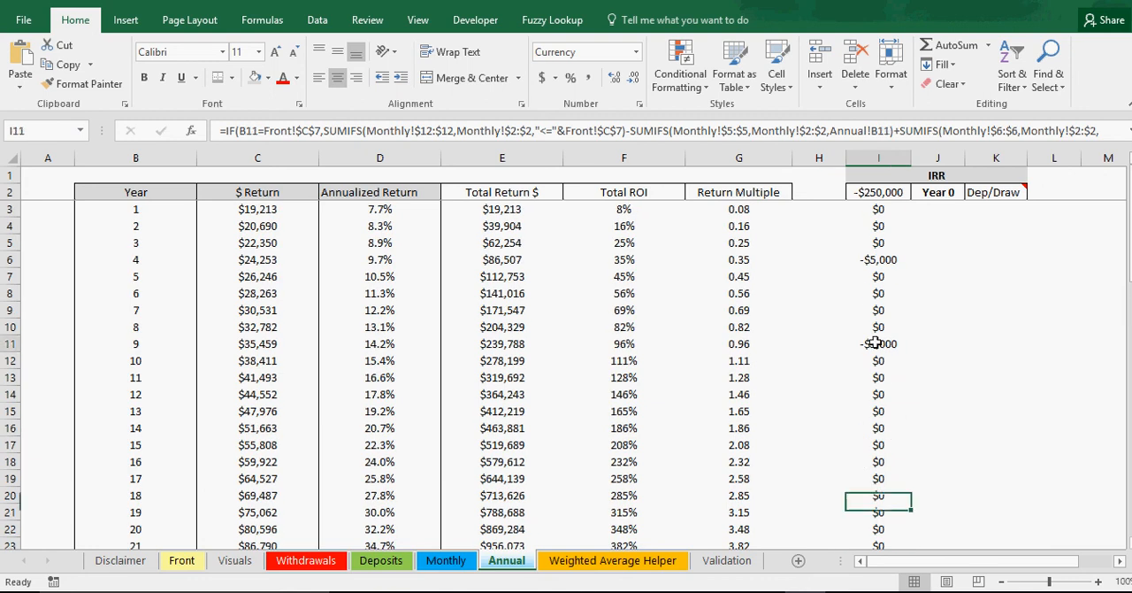
pyautogui.click(878, 345)
pyautogui.click(877, 361)
pyautogui.click(876, 394)
pyautogui.click(878, 427)
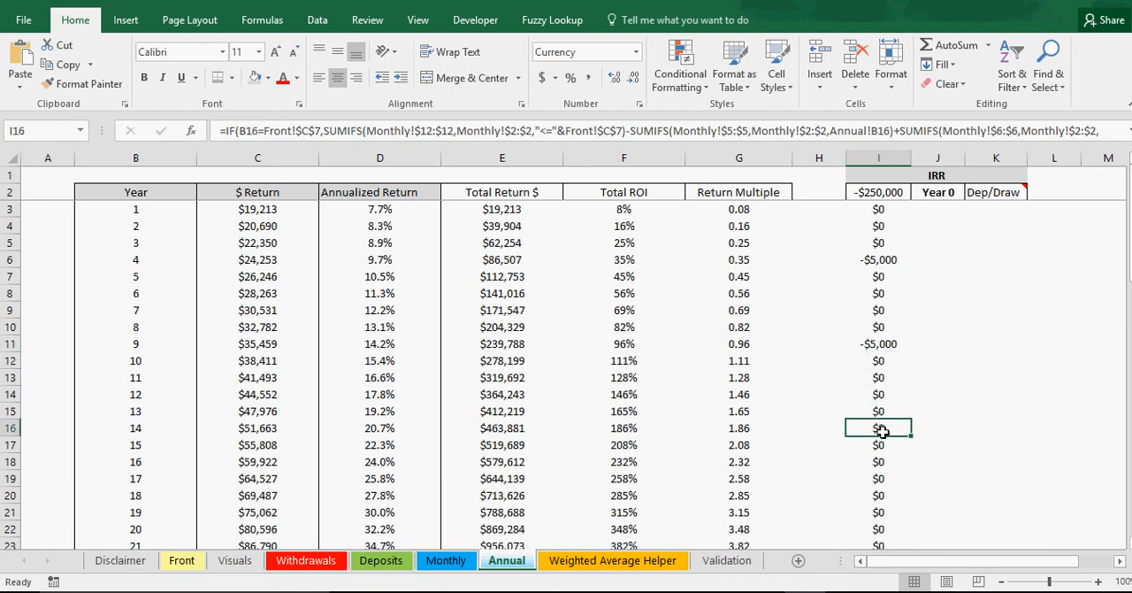
pyautogui.scroll(-3, 883, 430)
# Step: Clear the check formulas in DT16:DT17 below the Dec-27 column on the Monthly sheet
pyautogui.click(446, 561)
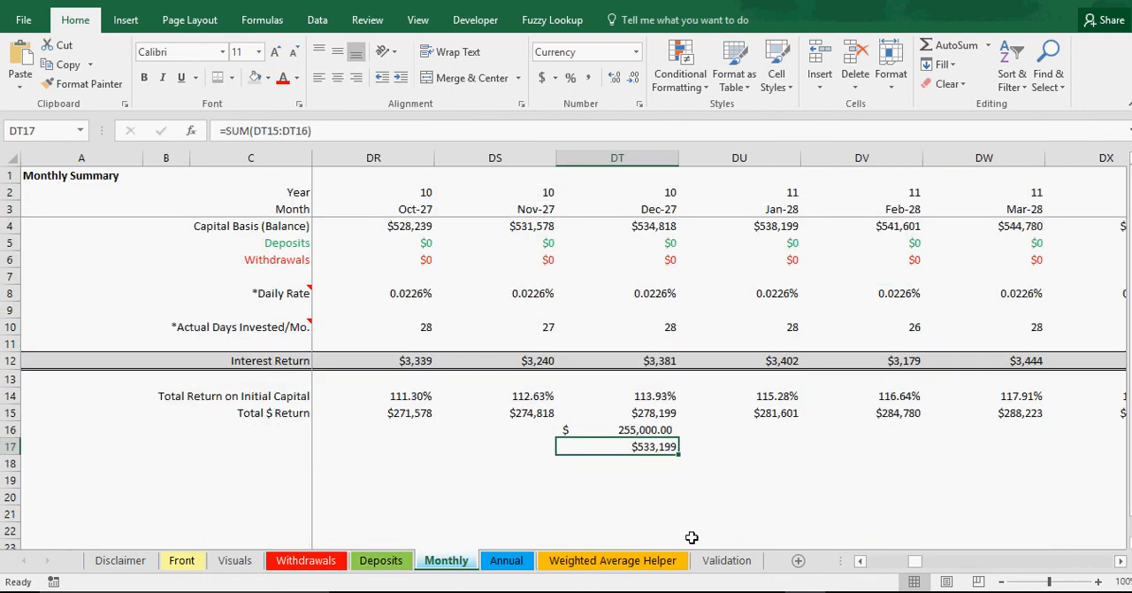
pyautogui.moveTo(662, 431); pyautogui.dragTo(662, 447)
pyautogui.rightClick(662, 448)
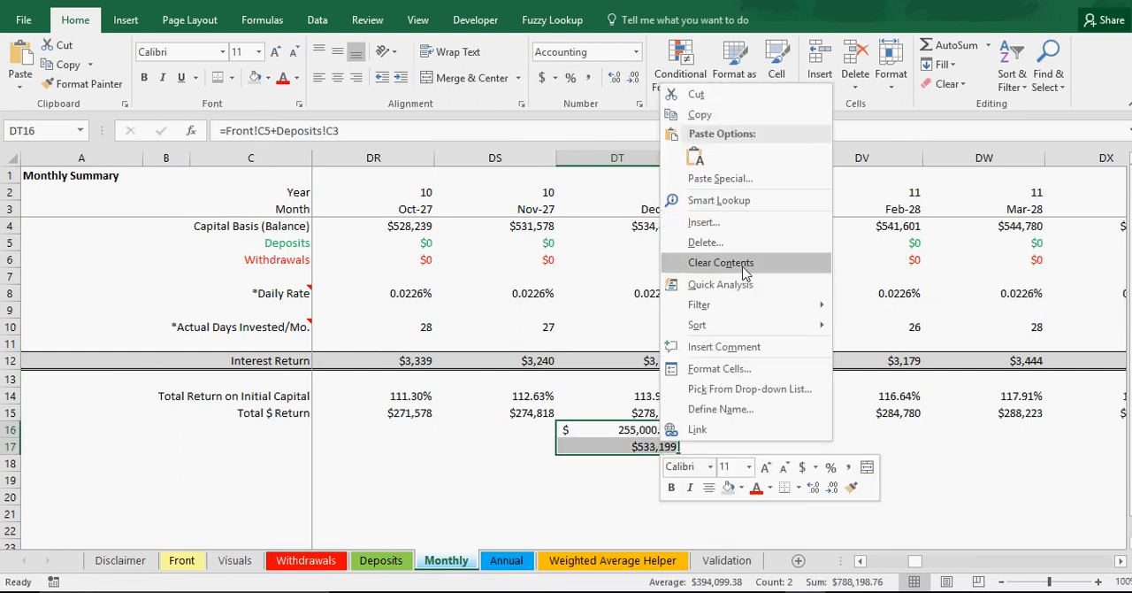
pyautogui.click(744, 264)
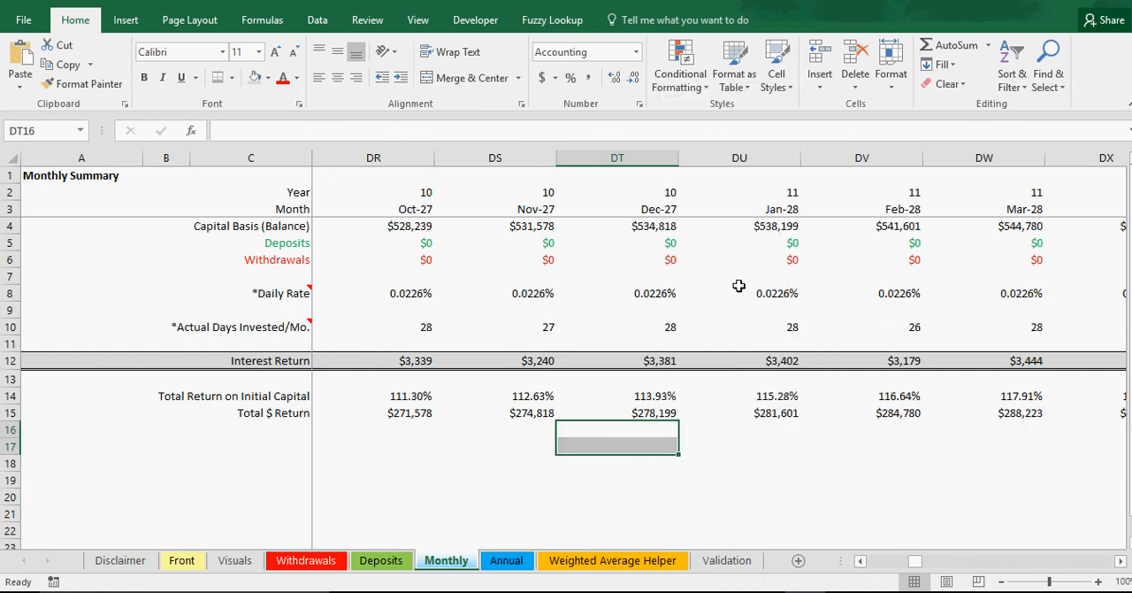
# Step: Start a check formula in KR16 under Dec-42 on the Monthly sheet, adding to the Total $ Return in KR15
pyautogui.click(1121, 561)
pyautogui.click(1121, 561)
pyautogui.click(182, 560)
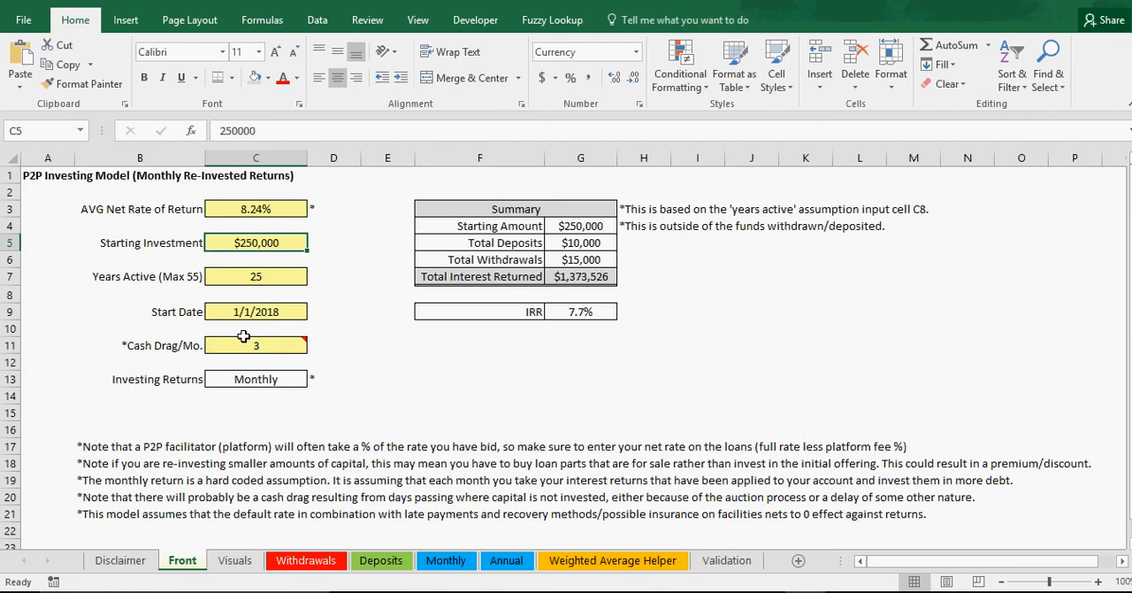
pyautogui.click(264, 277)
pyautogui.click(448, 563)
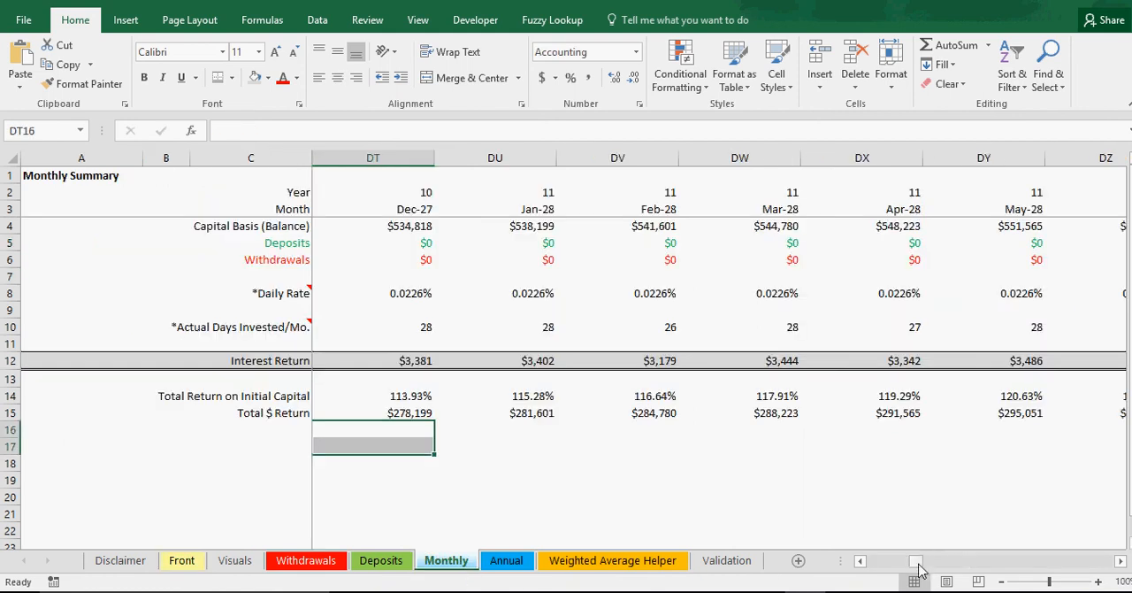
pyautogui.moveTo(922, 564); pyautogui.dragTo(982, 566)
pyautogui.click(861, 563)
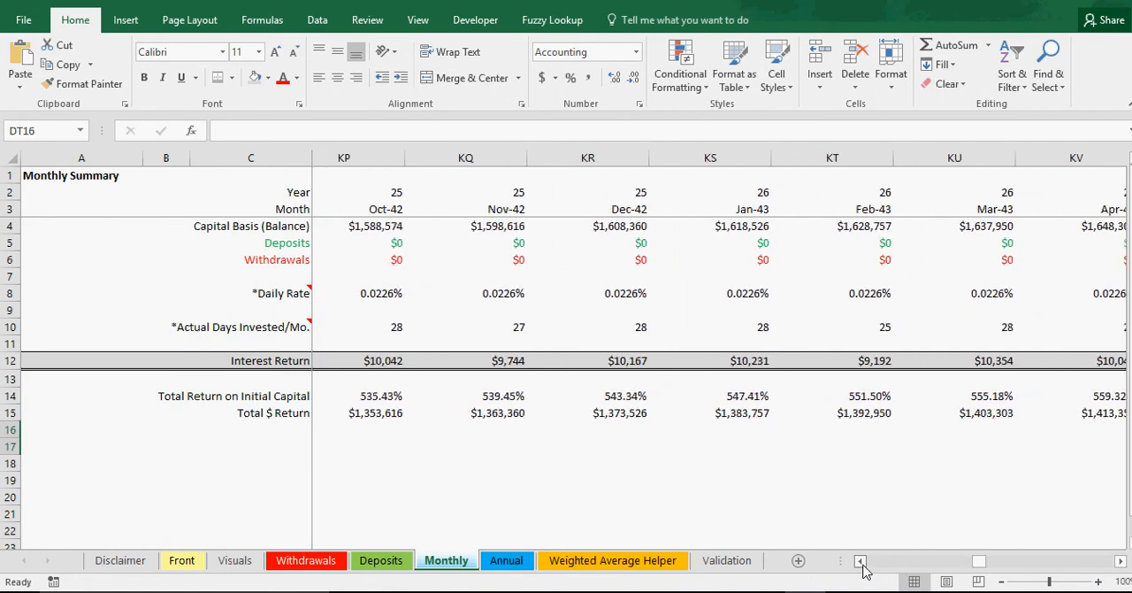
pyautogui.click(656, 431)
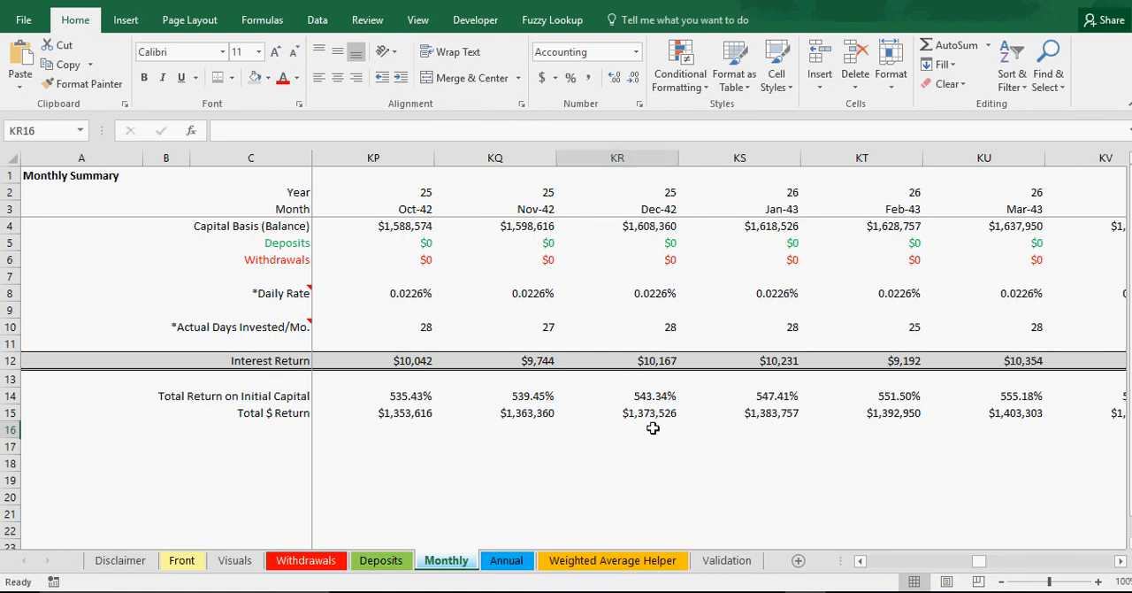
pyautogui.write('=')
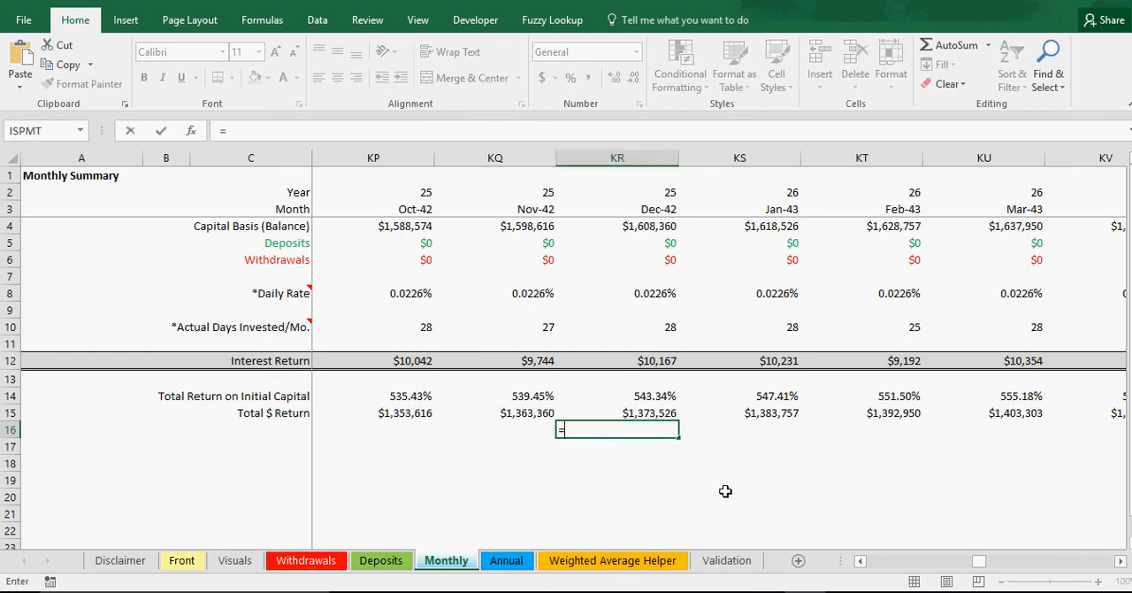
pyautogui.click(651, 413)
pyautogui.write('+')
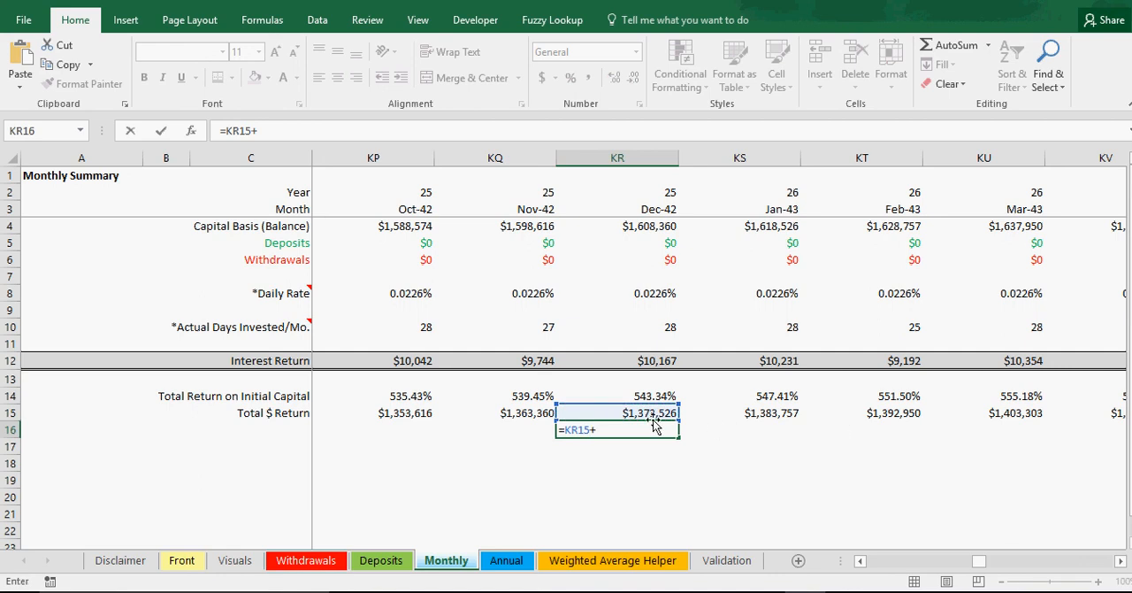
pyautogui.click(509, 562)
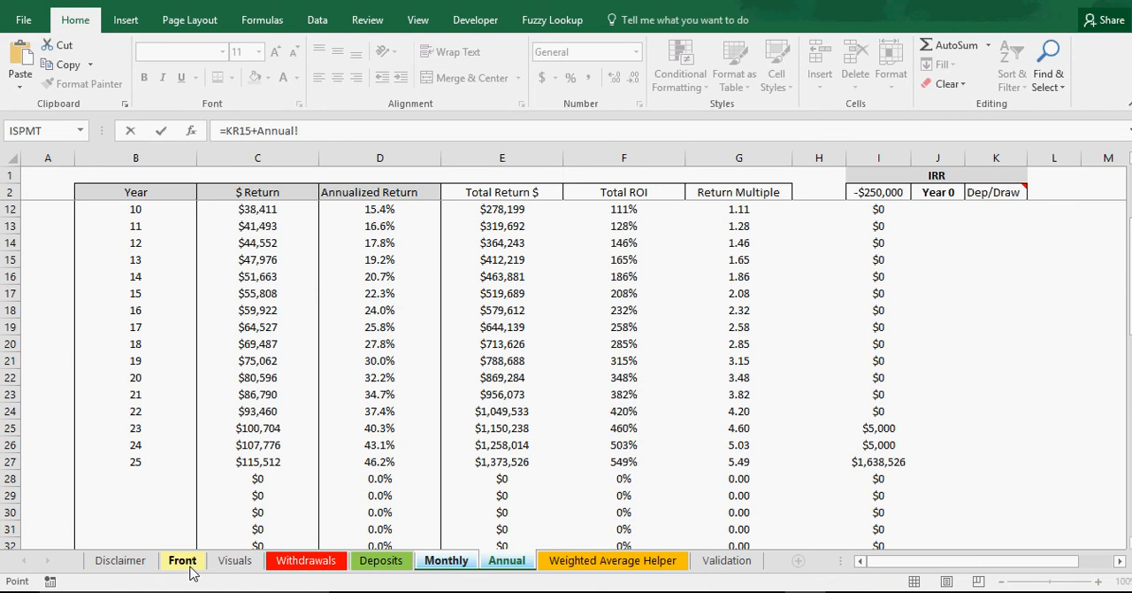
pyautogui.click(446, 560)
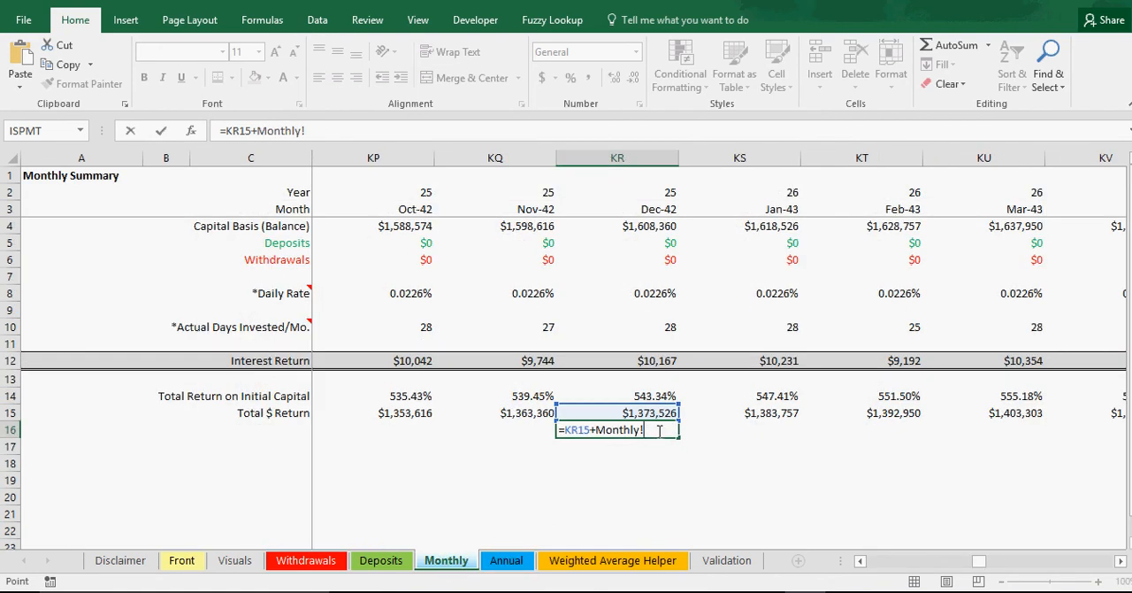
pyautogui.moveTo(654, 430); pyautogui.dragTo(598, 431)
pyautogui.press('BackSpace')
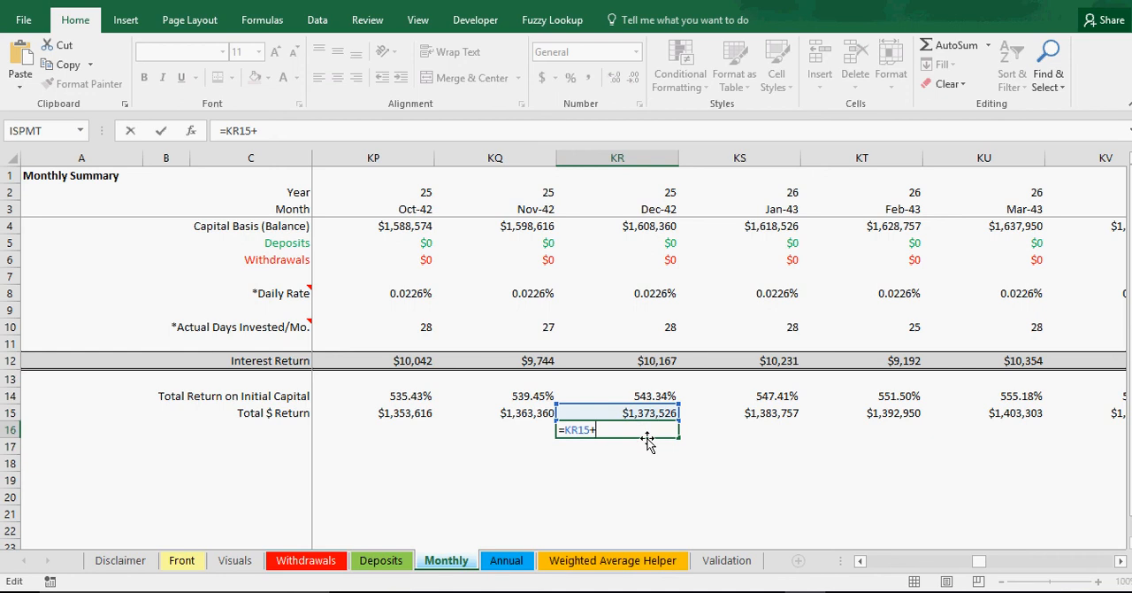
# Step: Complete the KR16 check formula by adding the starting investment in Front C5 and the deposits in Deposits C3 and C4
pyautogui.click(181, 560)
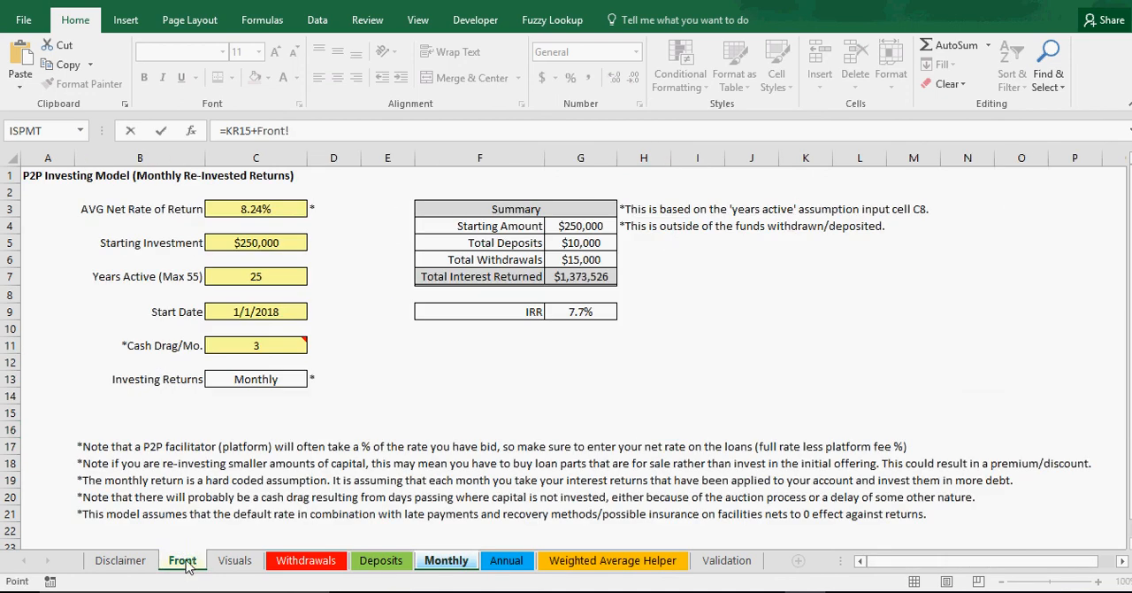
pyautogui.click(256, 241)
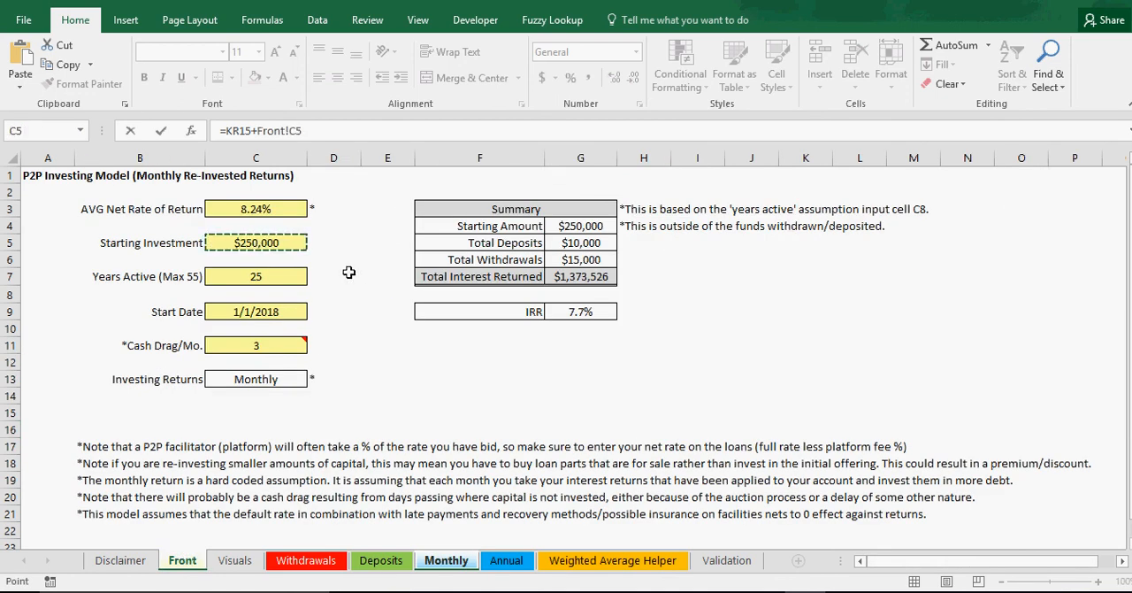
pyautogui.write('+')
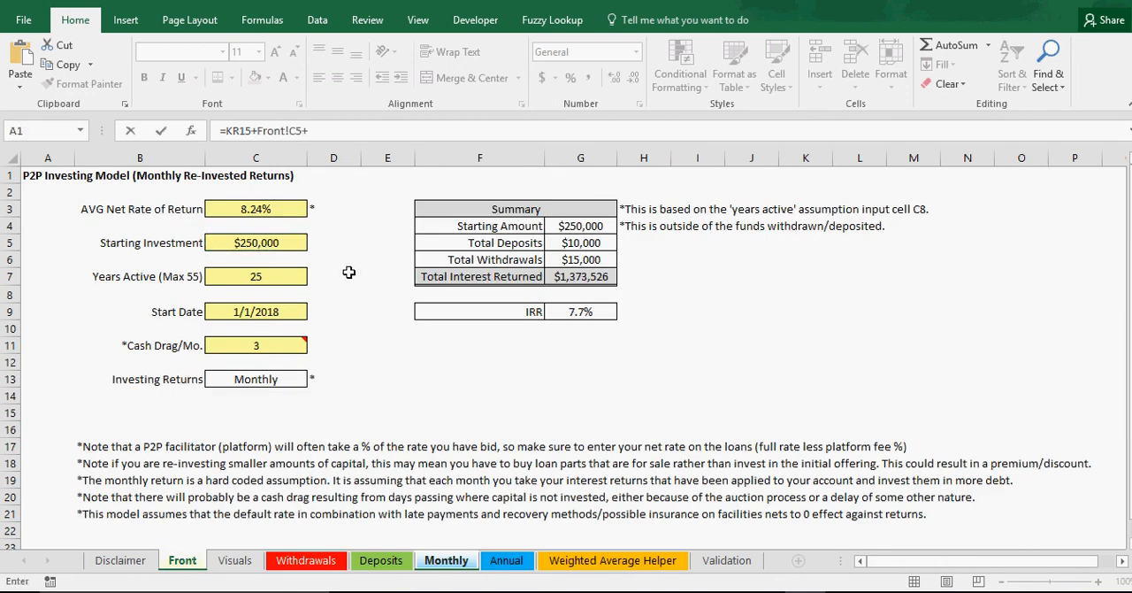
pyautogui.click(372, 566)
pyautogui.click(205, 210)
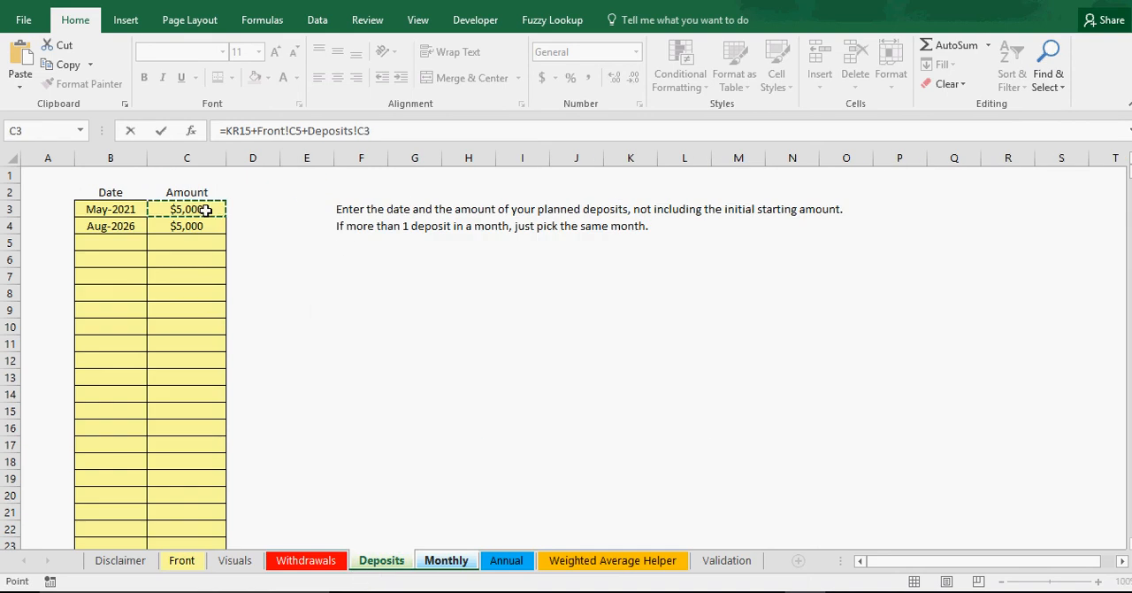
pyautogui.write('+')
pyautogui.click(203, 226)
pyautogui.press('Return')
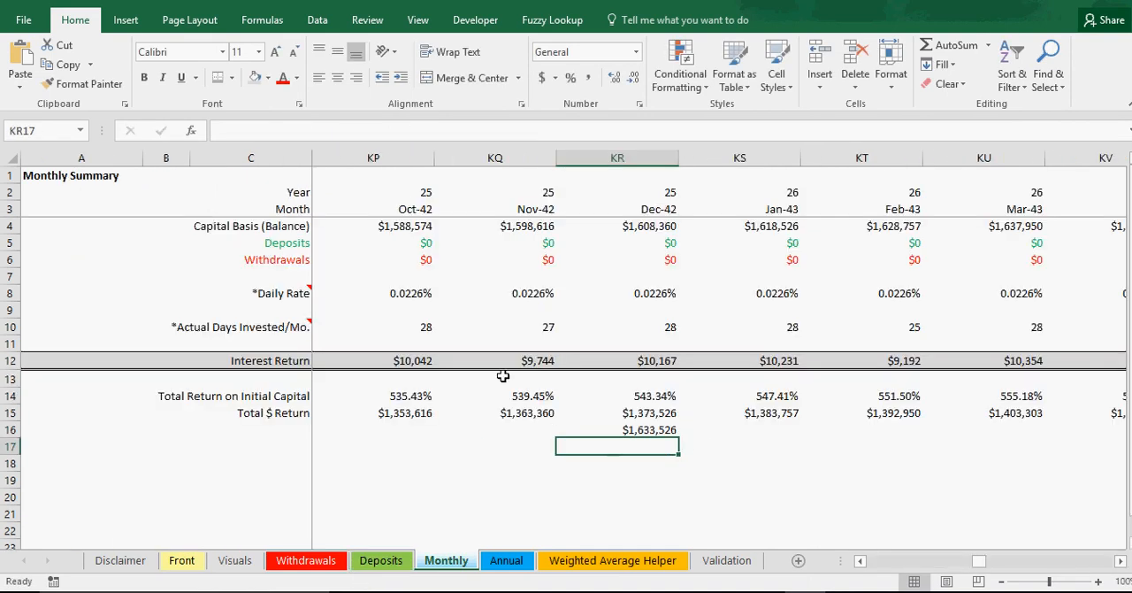
# Step: Compare the KR16 check with the year 25 IRR cash flow on the Annual sheet and review the KR16 formula
pyautogui.click(641, 432)
pyautogui.click(520, 560)
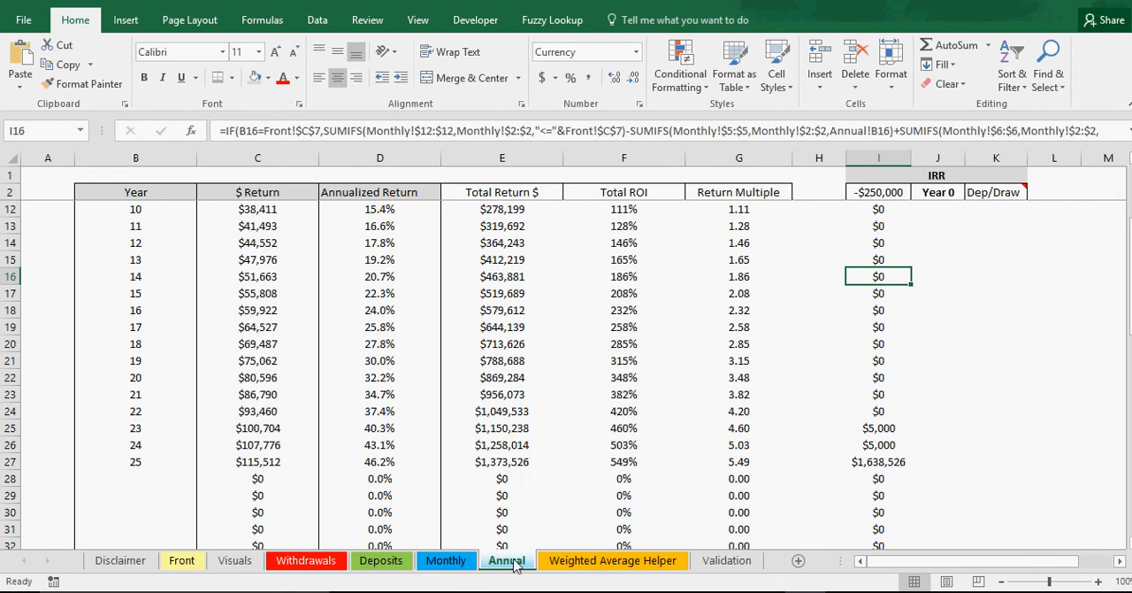
pyautogui.click(446, 560)
pyautogui.doubleClick(654, 429)
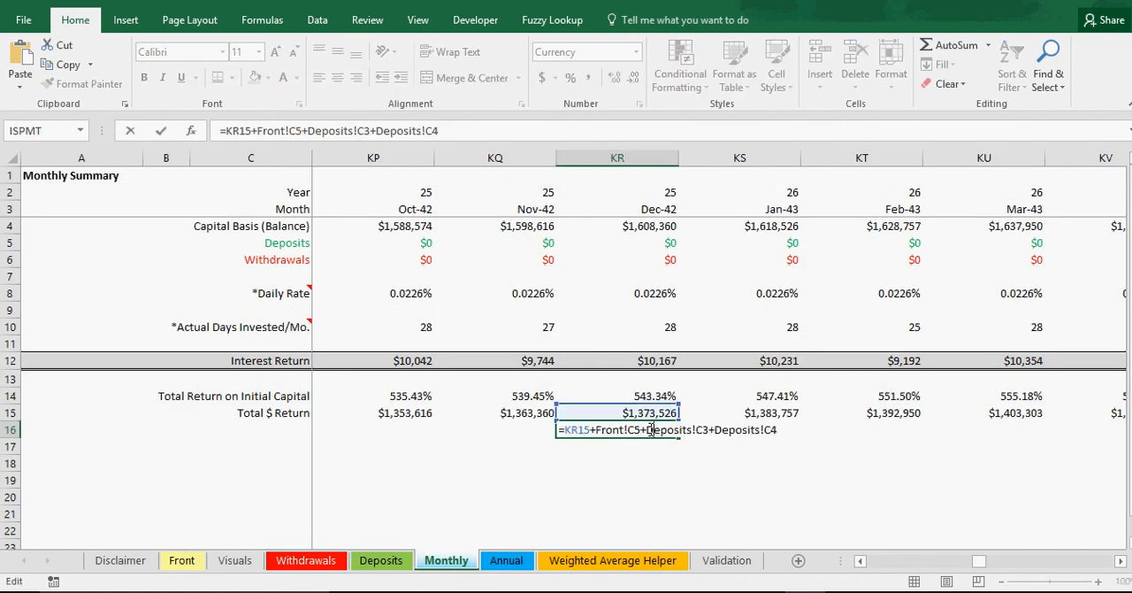
pyautogui.press('Return')
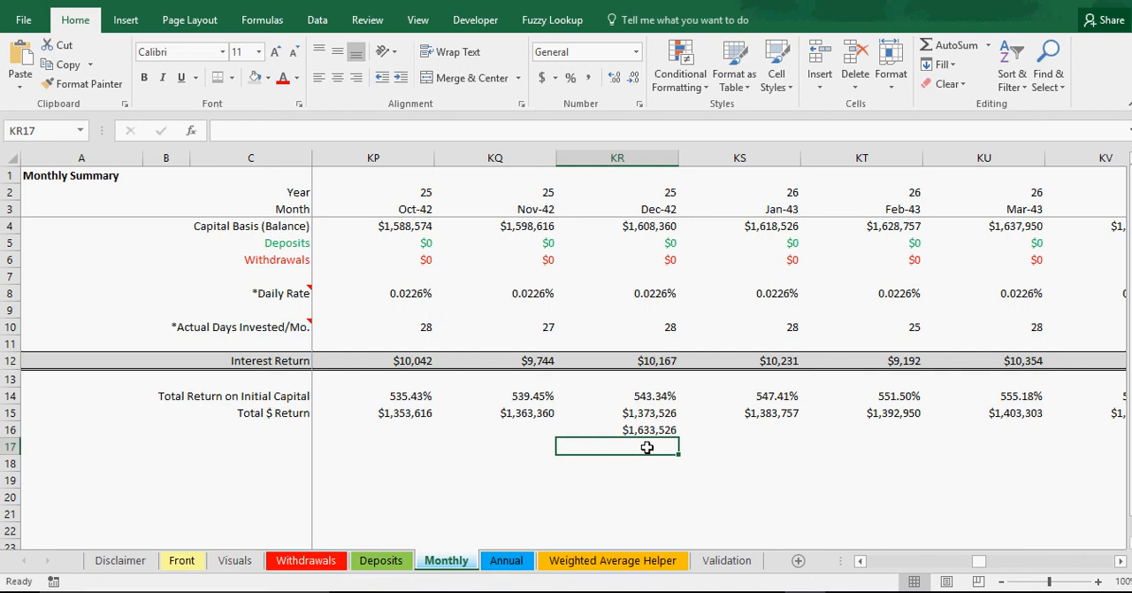
# Step: Enter a difference check in KR17 that subtracts the year 25 IRR cash flow in Annual I27 from KR16
pyautogui.write('=')
pyautogui.click(649, 431)
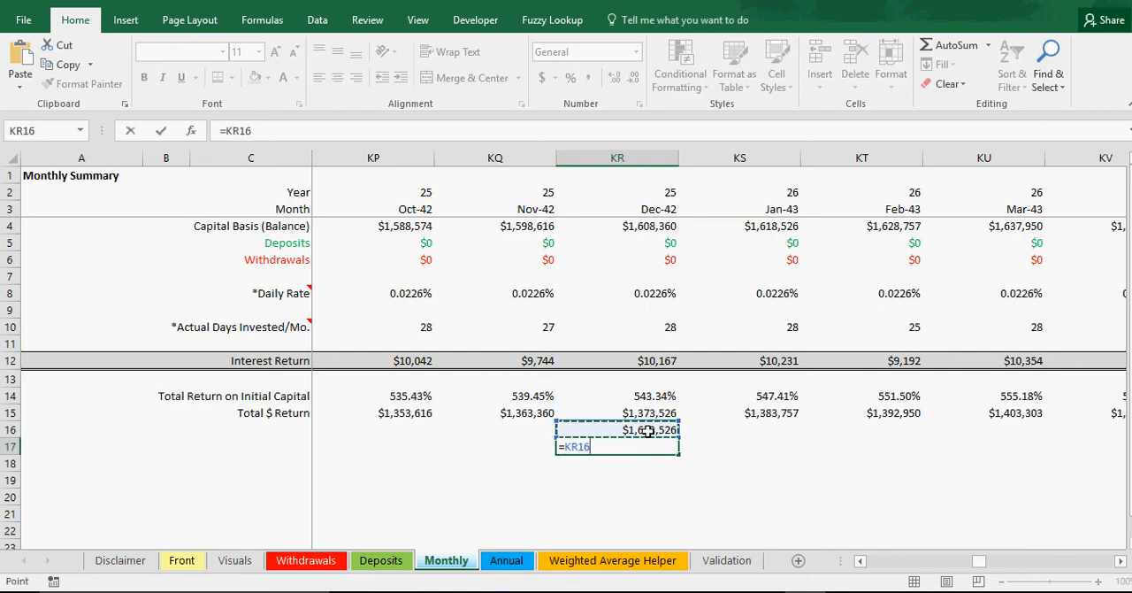
pyautogui.write('-')
pyautogui.click(508, 560)
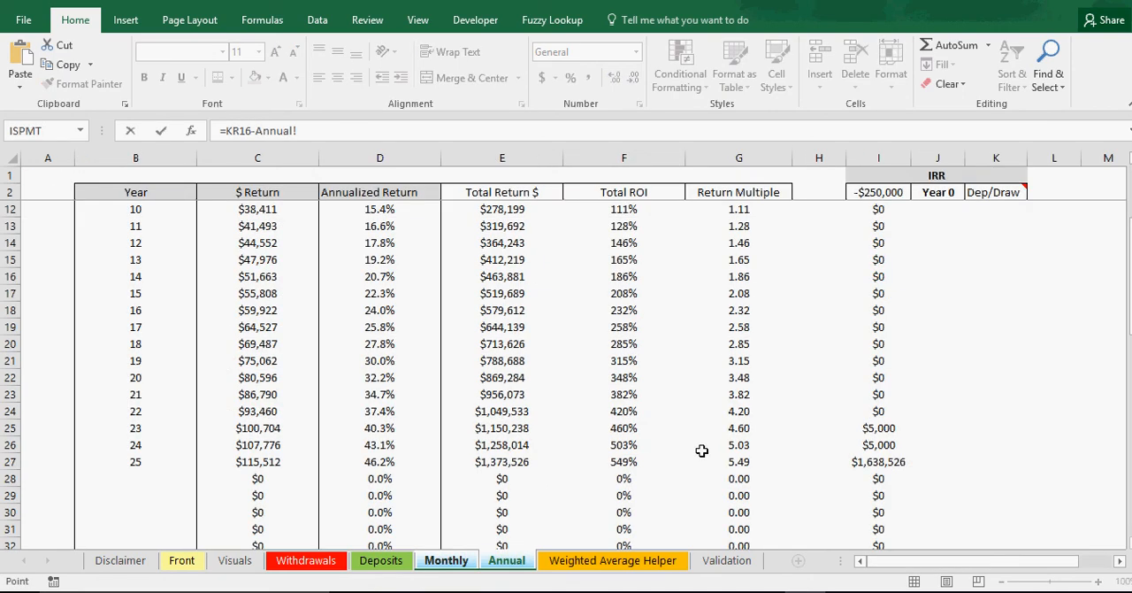
pyautogui.click(890, 461)
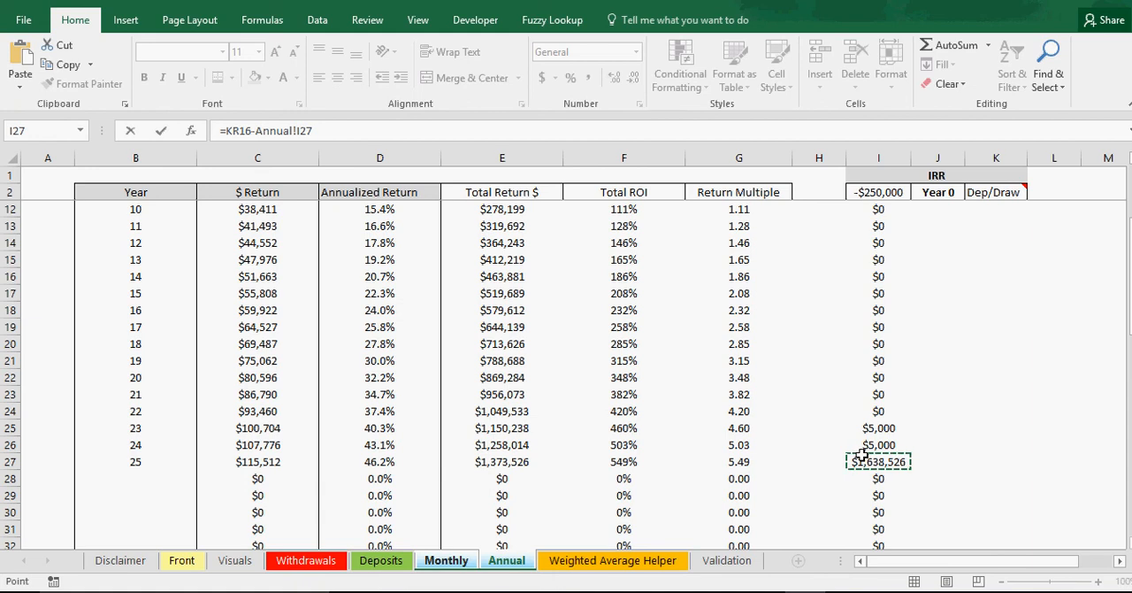
pyautogui.press('Return')
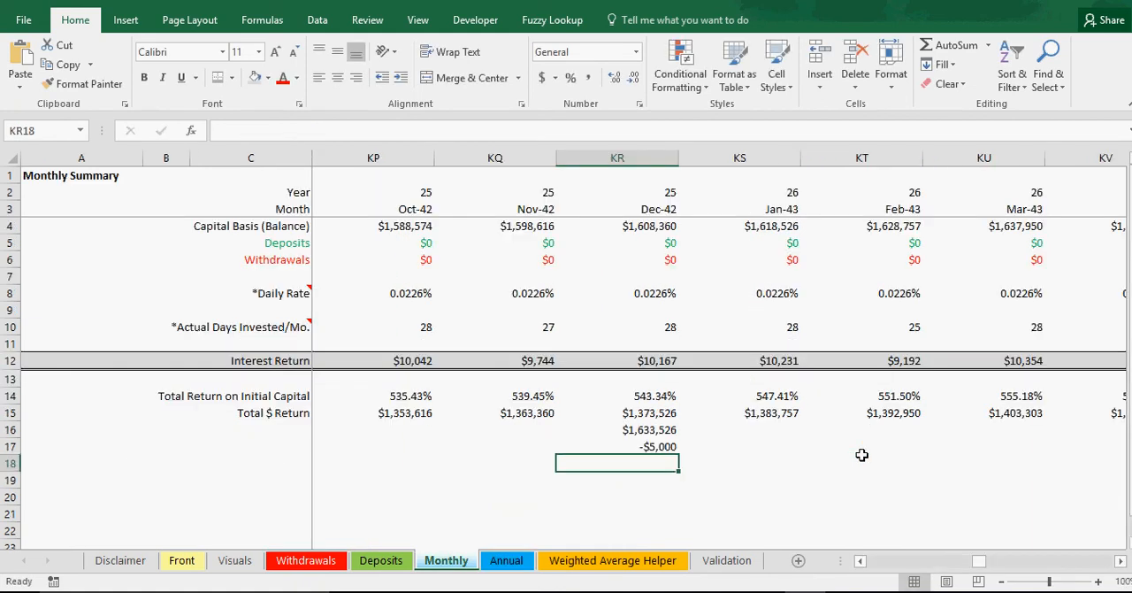
# Step: Review the check formulas in KR17 and KR16 on the Monthly sheet for the source of the difference
pyautogui.click(649, 448)
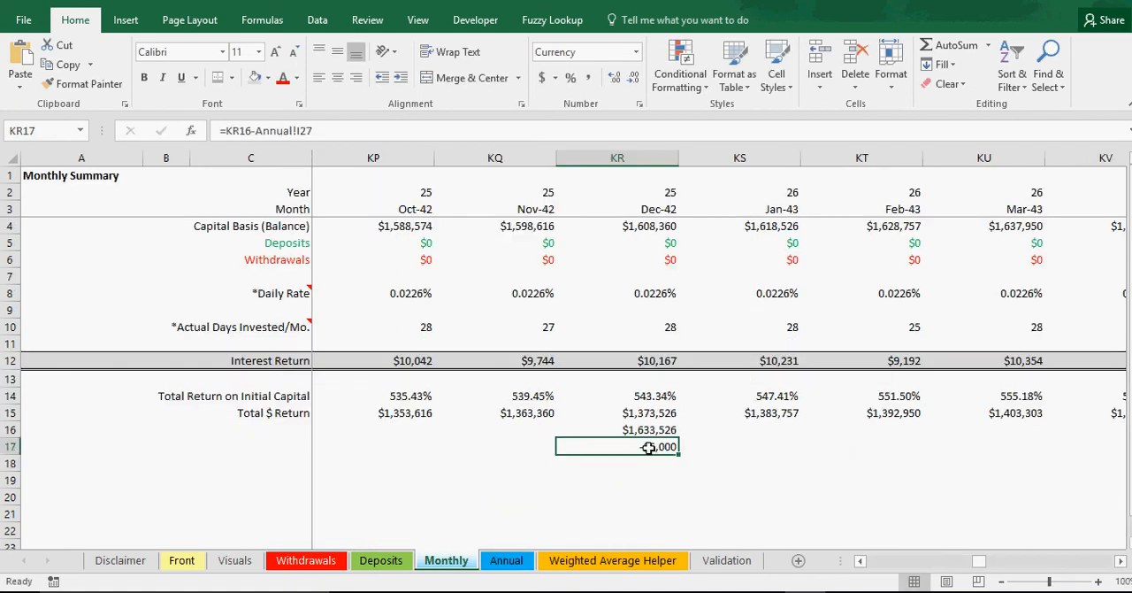
pyautogui.doubleClick(649, 447)
pyautogui.press('Escape')
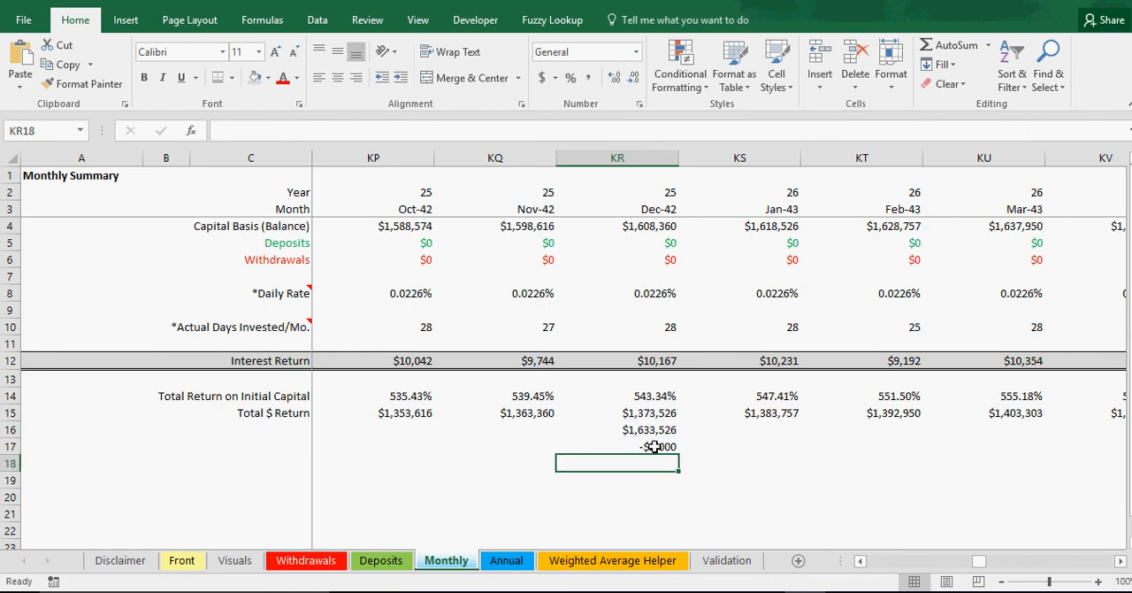
pyautogui.click(655, 431)
pyautogui.doubleClick(654, 431)
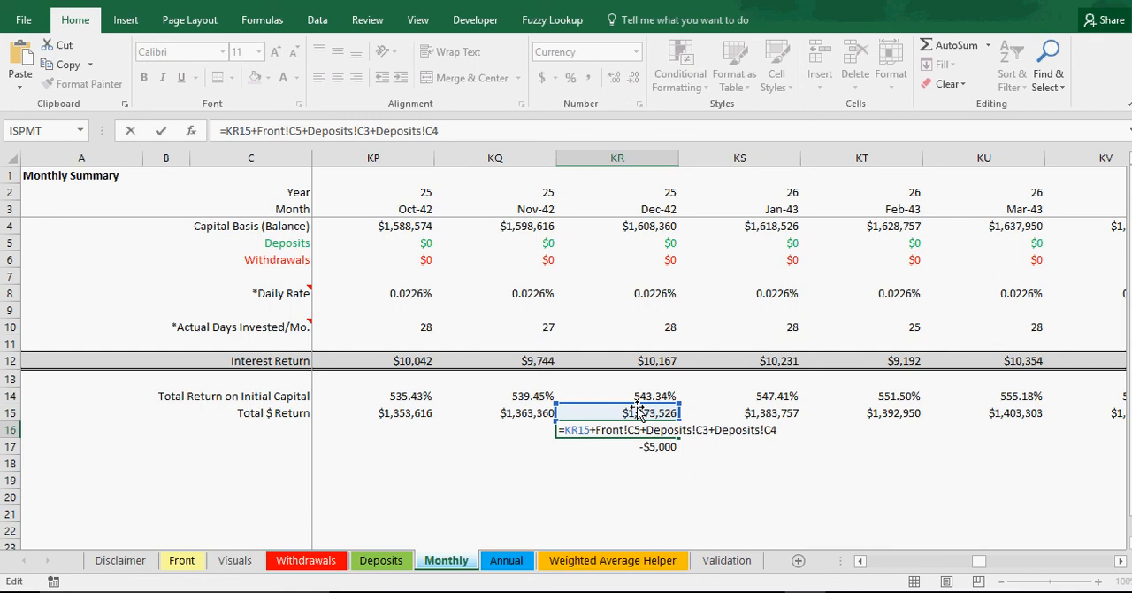
pyautogui.press('Return')
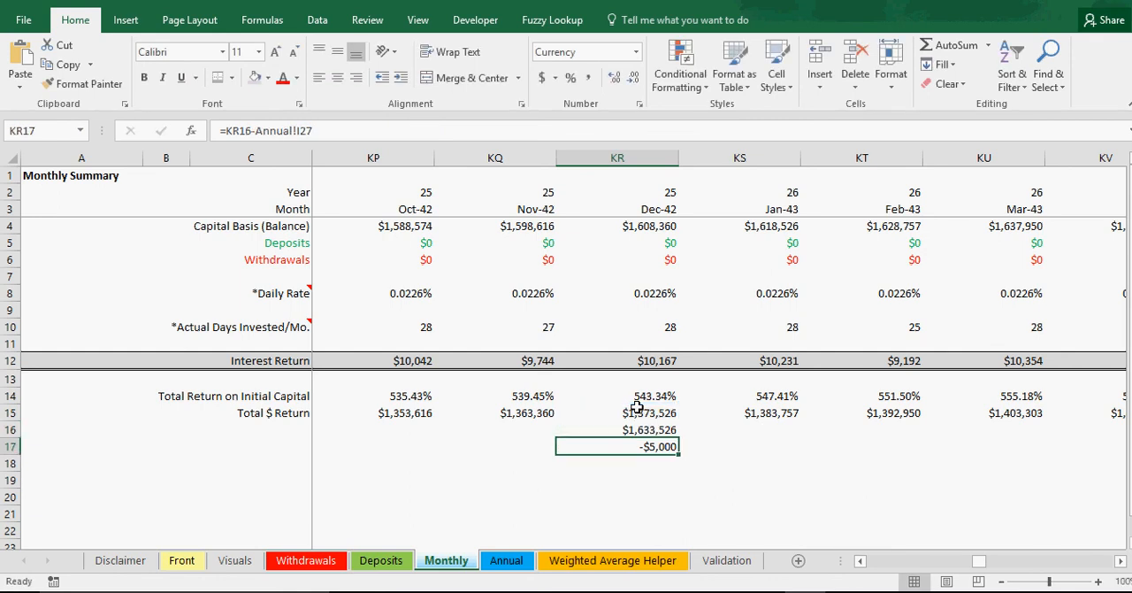
# Step: Review the amounts on the Deposits and Withdrawals sheets, and check the year 25 IRR cash flow on the Annual sheet
pyautogui.click(380, 560)
pyautogui.click(177, 208)
pyautogui.click(191, 226)
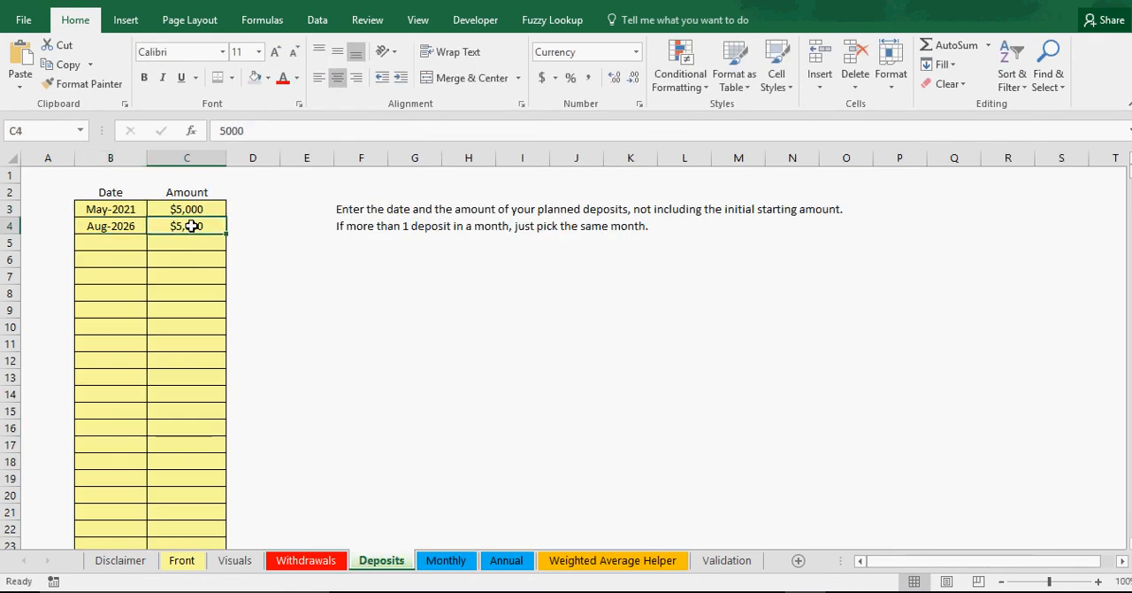
pyautogui.click(300, 561)
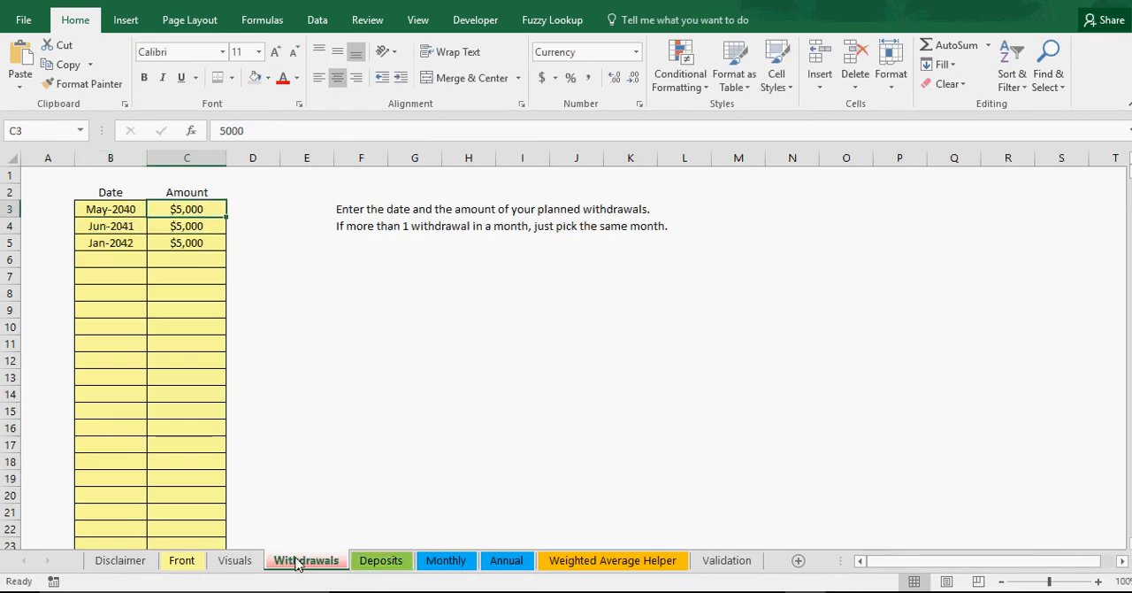
pyautogui.click(202, 242)
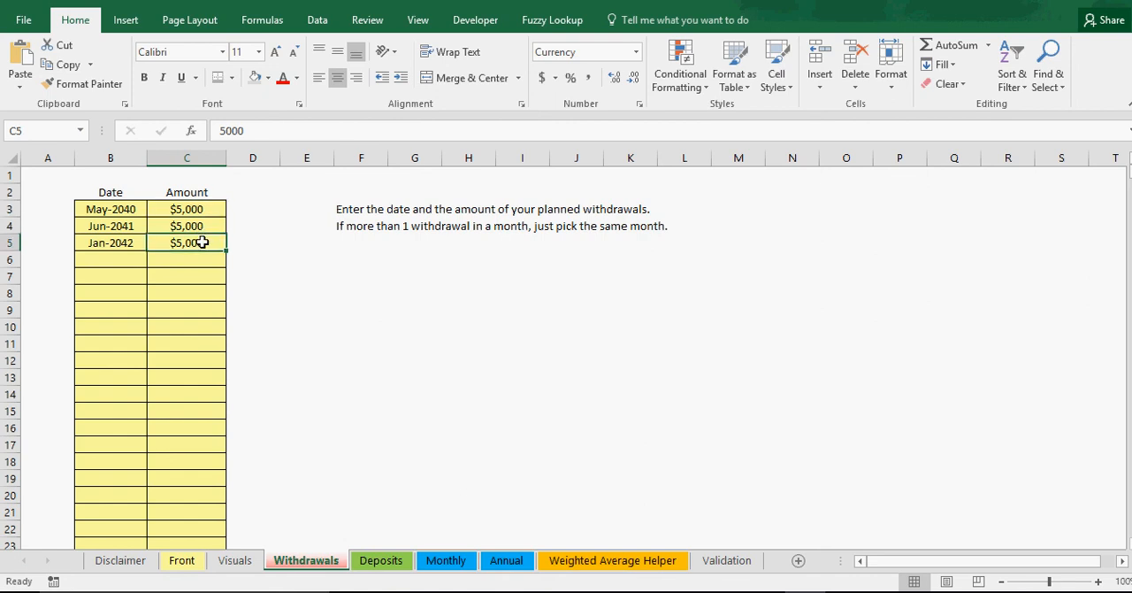
pyautogui.click(382, 561)
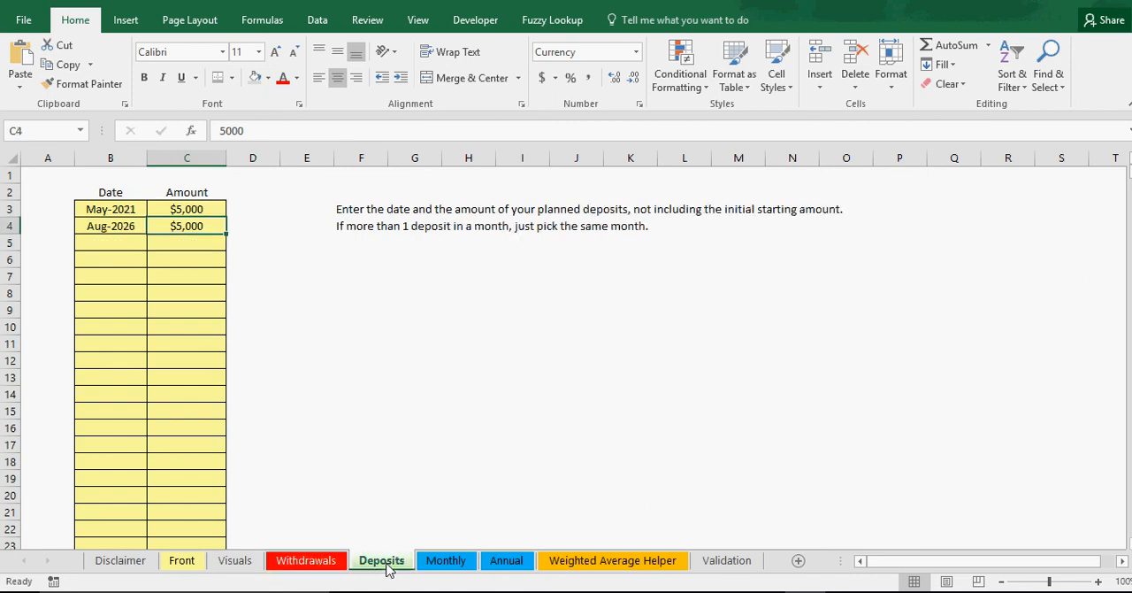
pyautogui.click(323, 562)
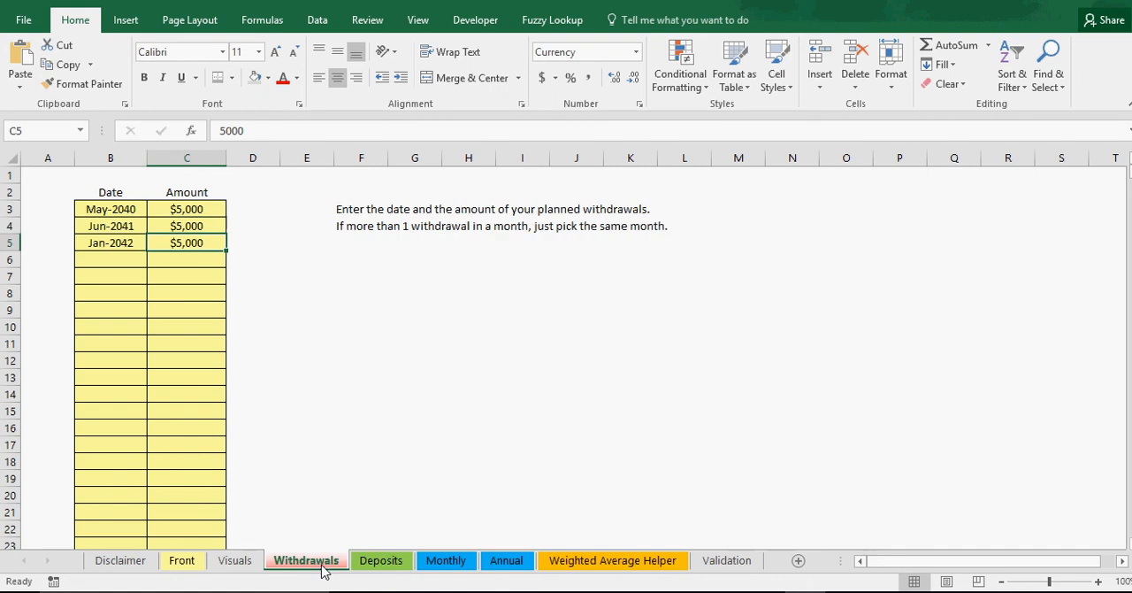
pyautogui.click(504, 562)
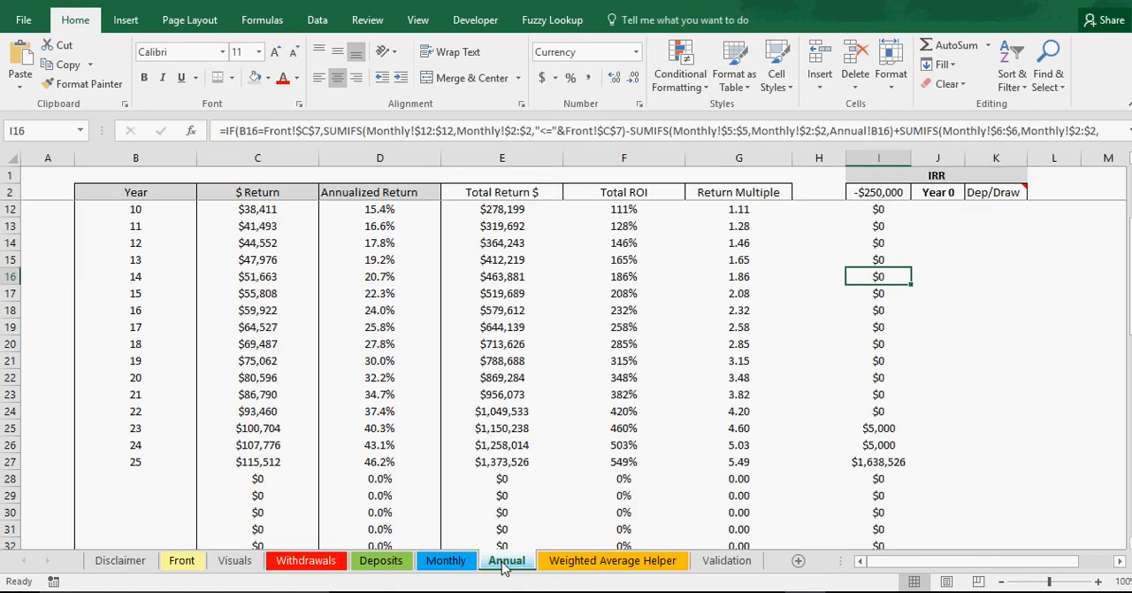
pyautogui.click(875, 461)
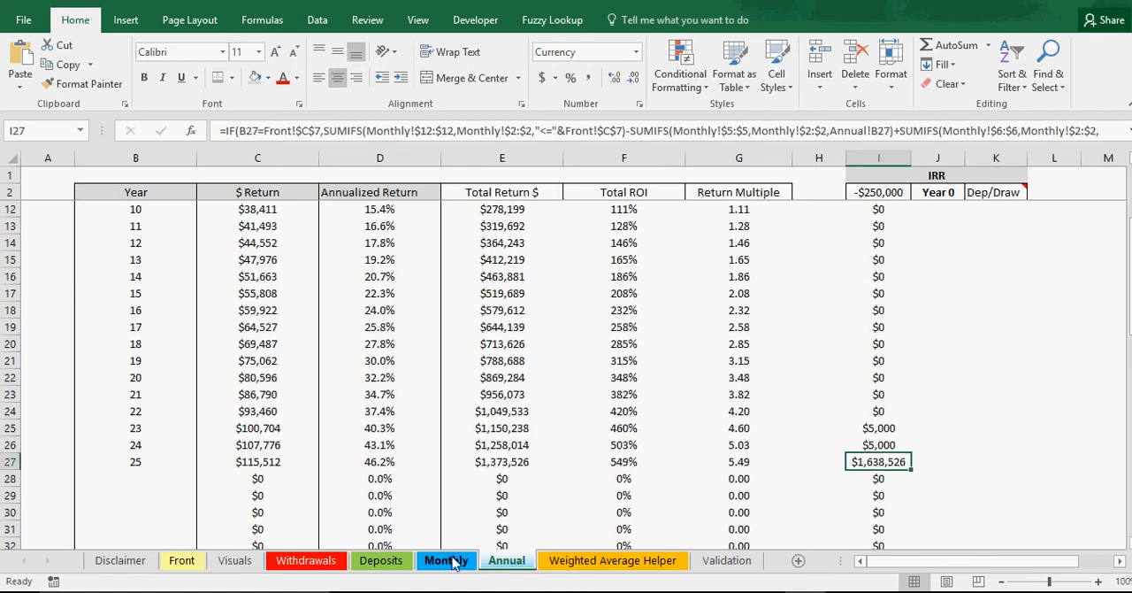
# Step: Clear the difference check in KR17 and restart the KR16 formula with the sum of Withdrawals C3, C4 and C5
pyautogui.click(453, 562)
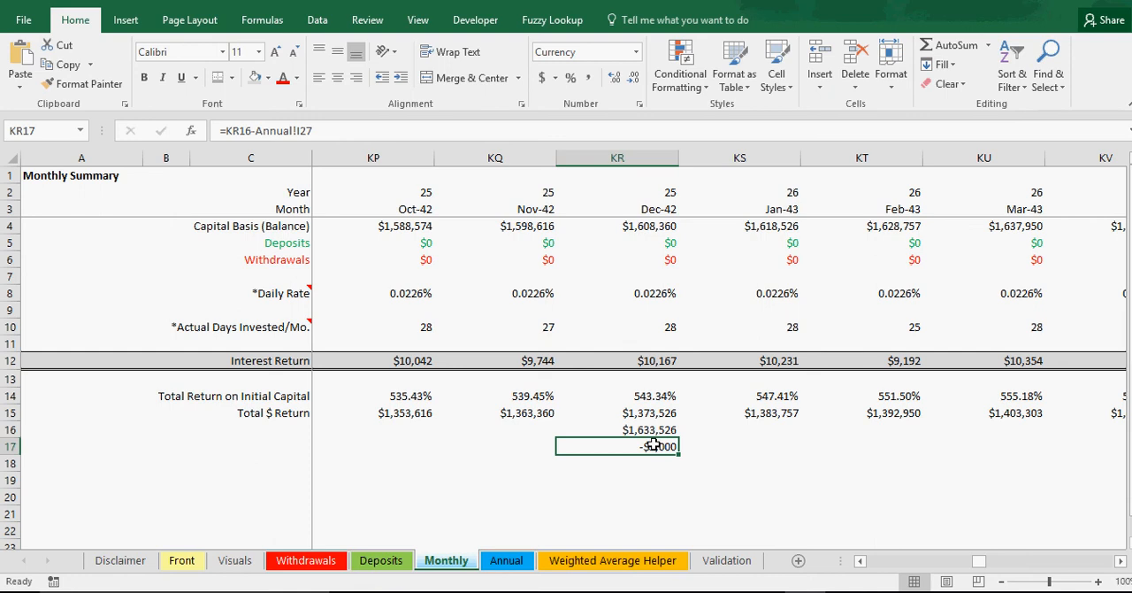
pyautogui.press('Delete')
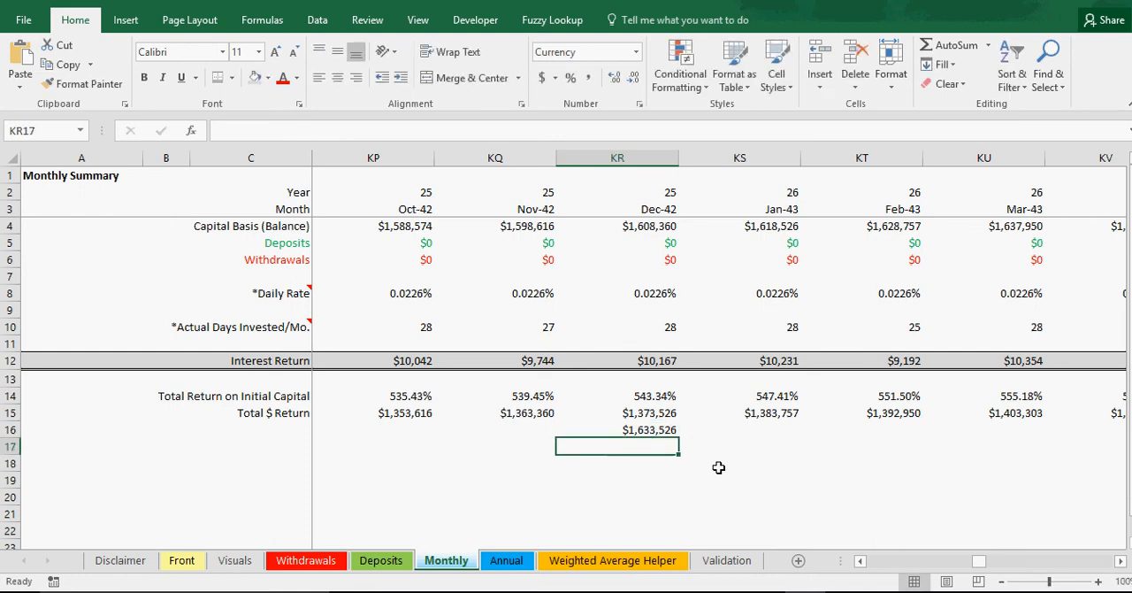
pyautogui.press('Up')
pyautogui.write('=')
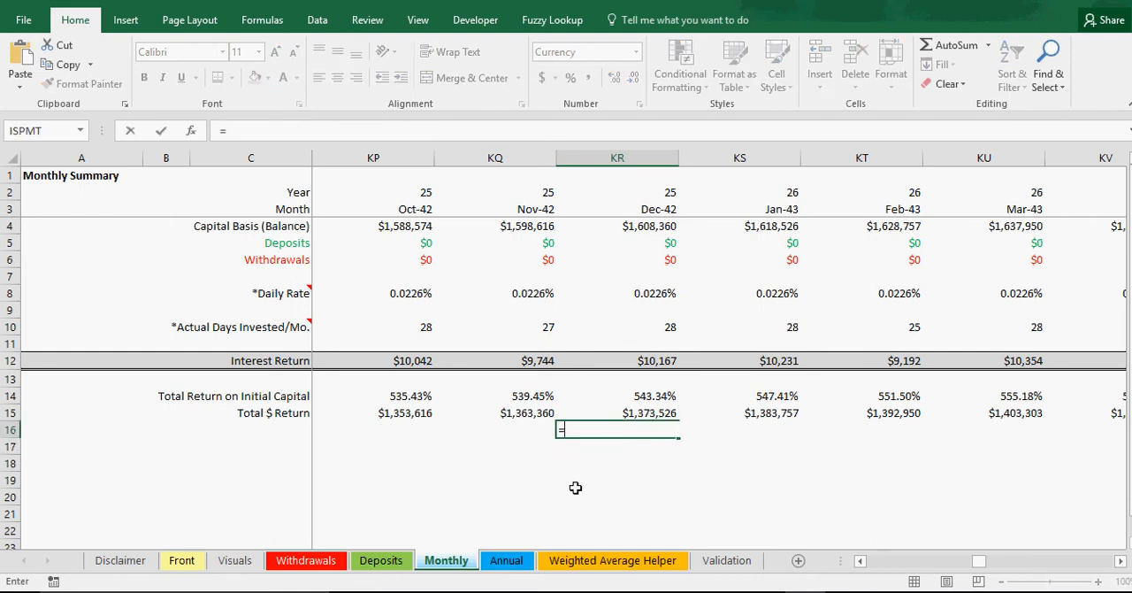
pyautogui.click(305, 560)
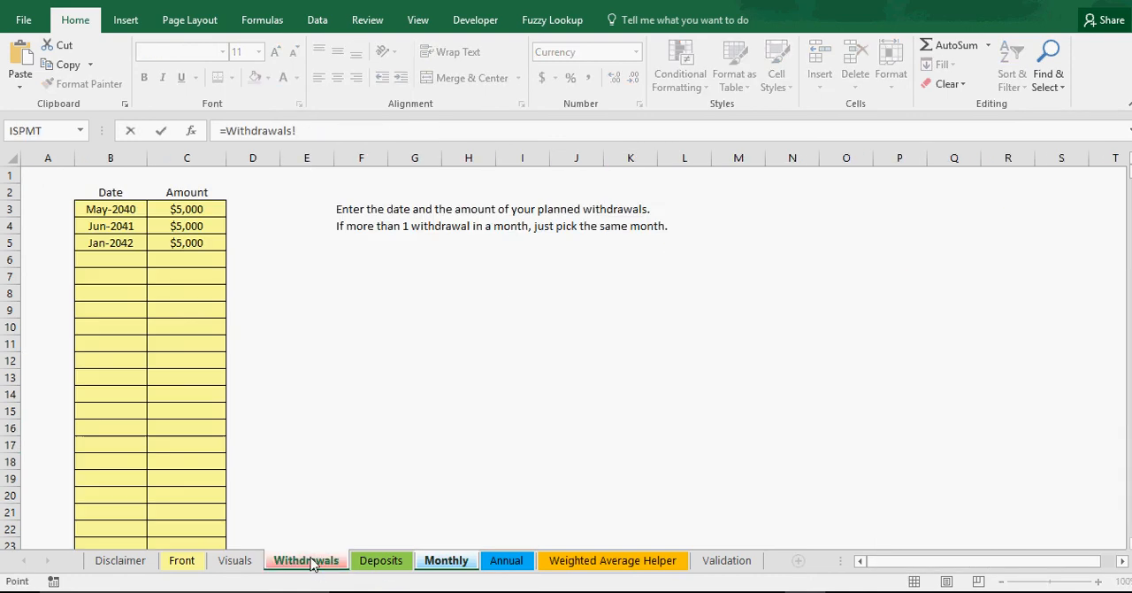
pyautogui.click(187, 209)
pyautogui.write('+')
pyautogui.click(206, 221)
pyautogui.write('+')
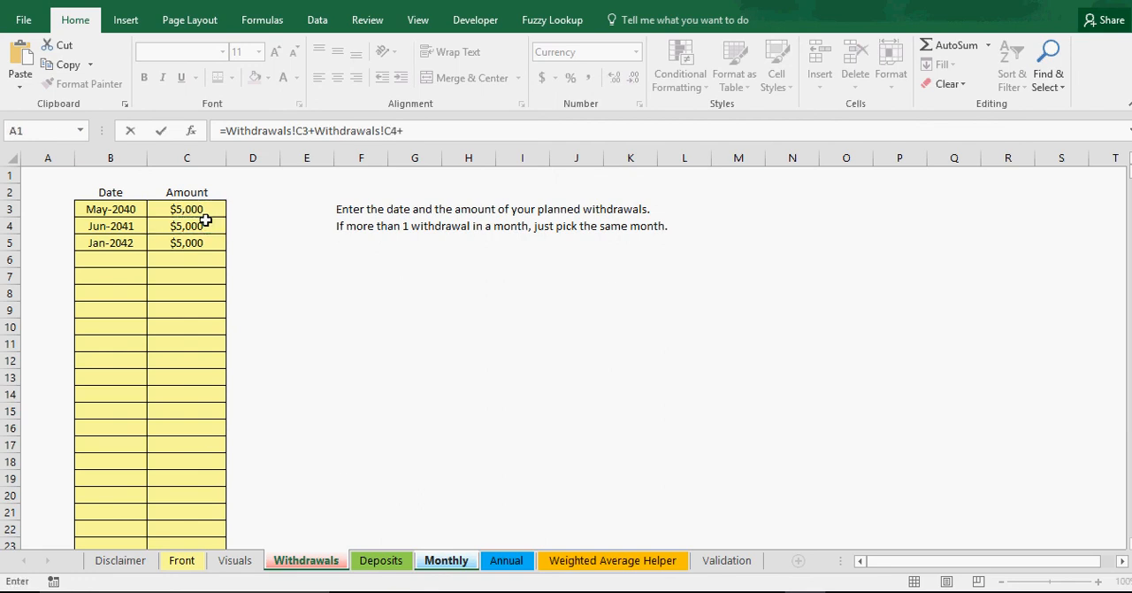
pyautogui.click(198, 243)
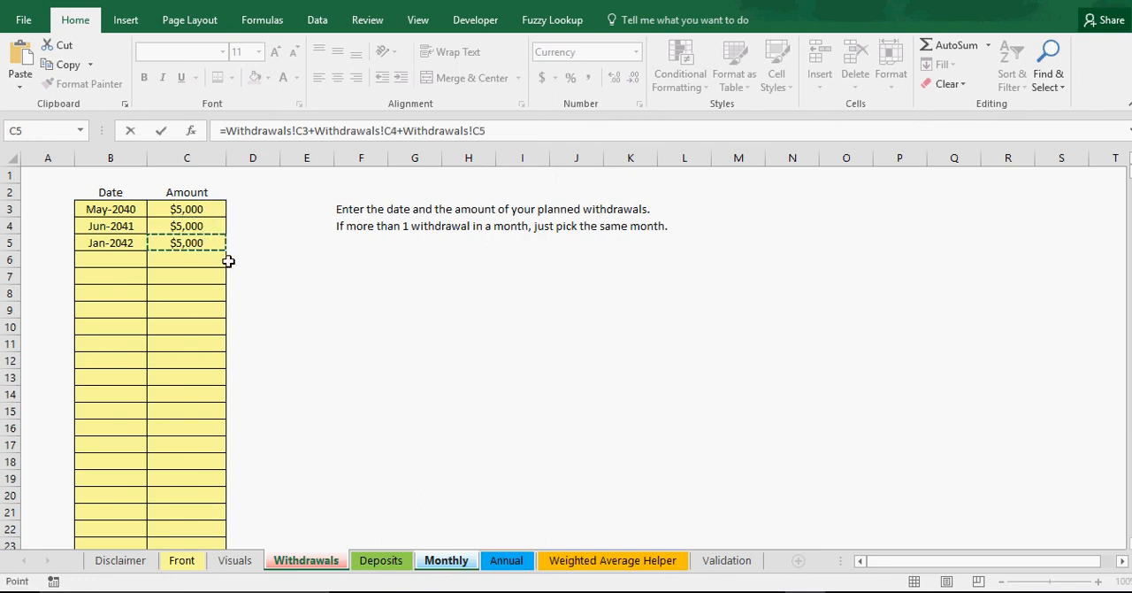
# Step: Complete the KR16 formula by subtracting the deposits in Deposits C3 and C4 from the withdrawals
pyautogui.write('-')
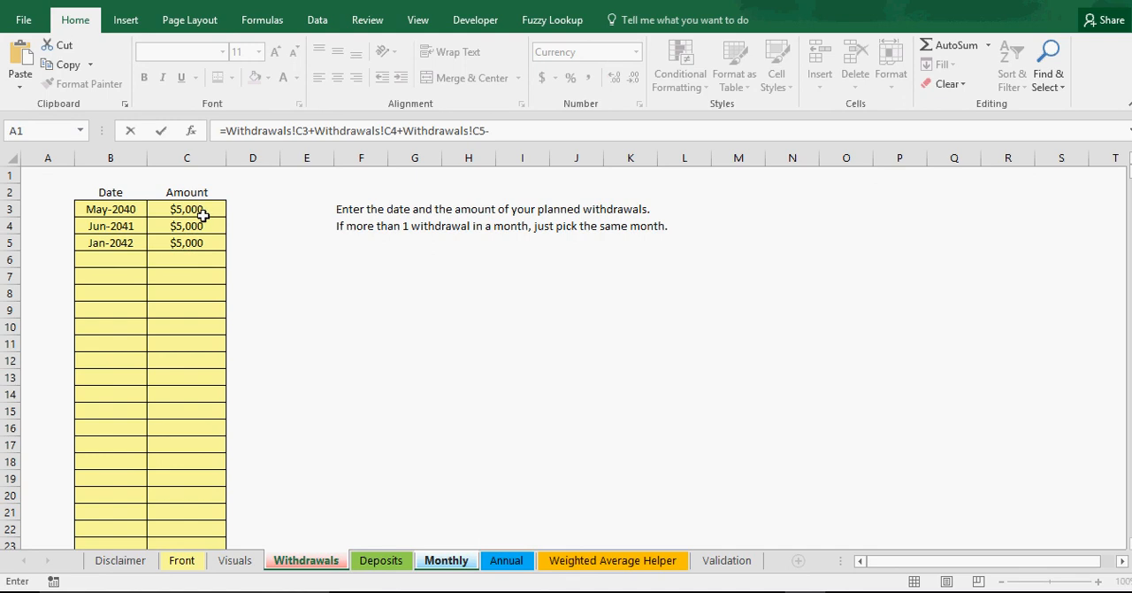
pyautogui.click(370, 561)
pyautogui.click(199, 210)
pyautogui.write('-')
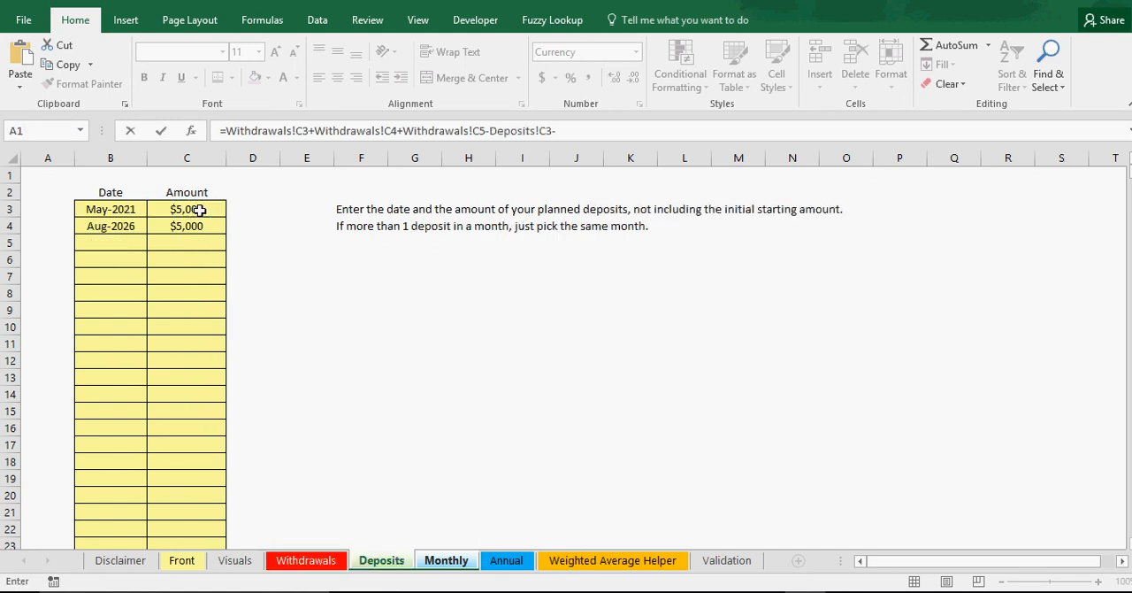
pyautogui.click(181, 223)
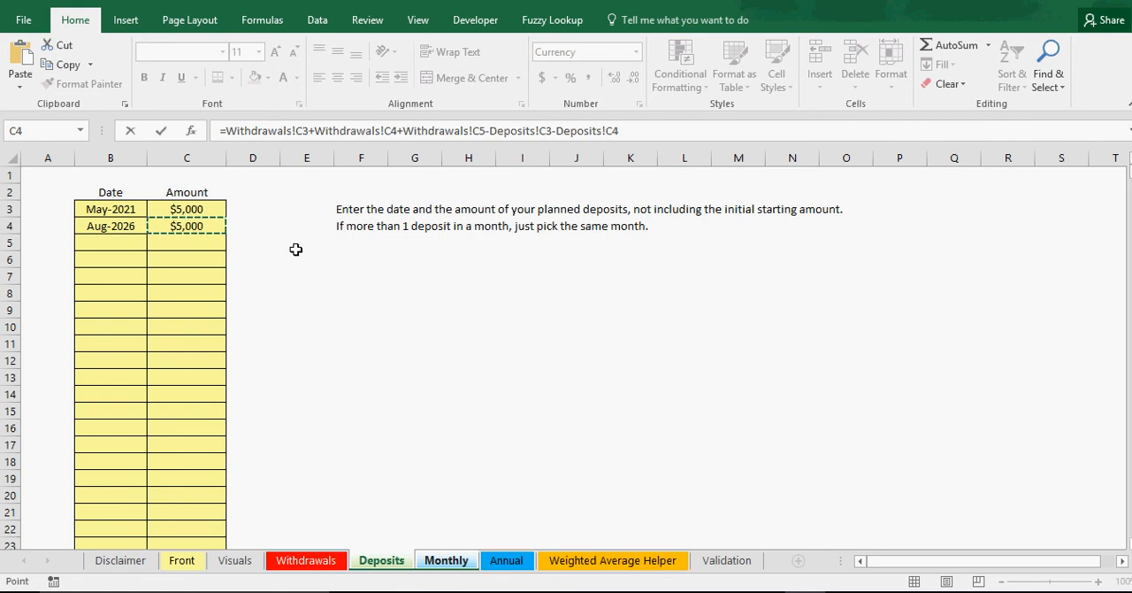
pyautogui.press('Return')
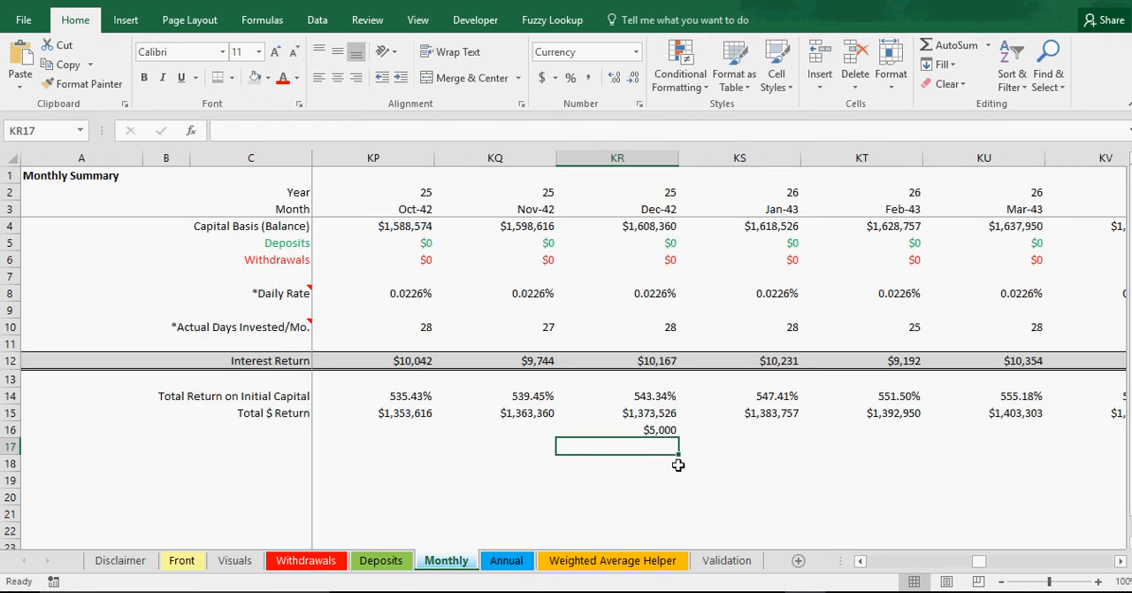
# Step: Enter a formula in KR17 of the Monthly sheet adding KR16, KR15 and the starting investment in Front C5
pyautogui.write('=')
pyautogui.click(655, 430)
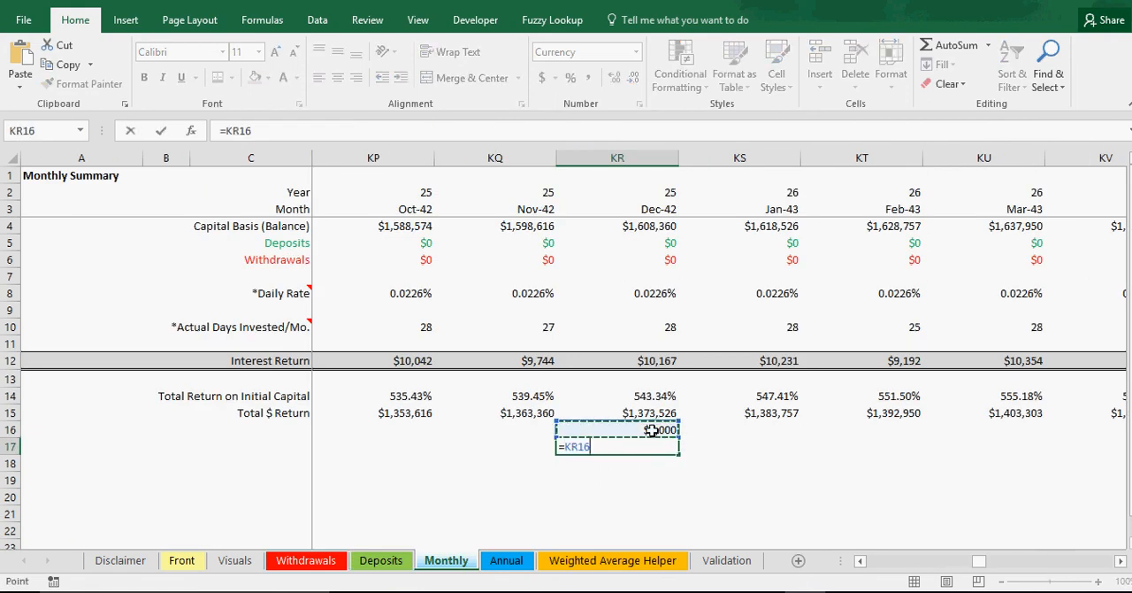
pyautogui.write('+')
pyautogui.click(657, 411)
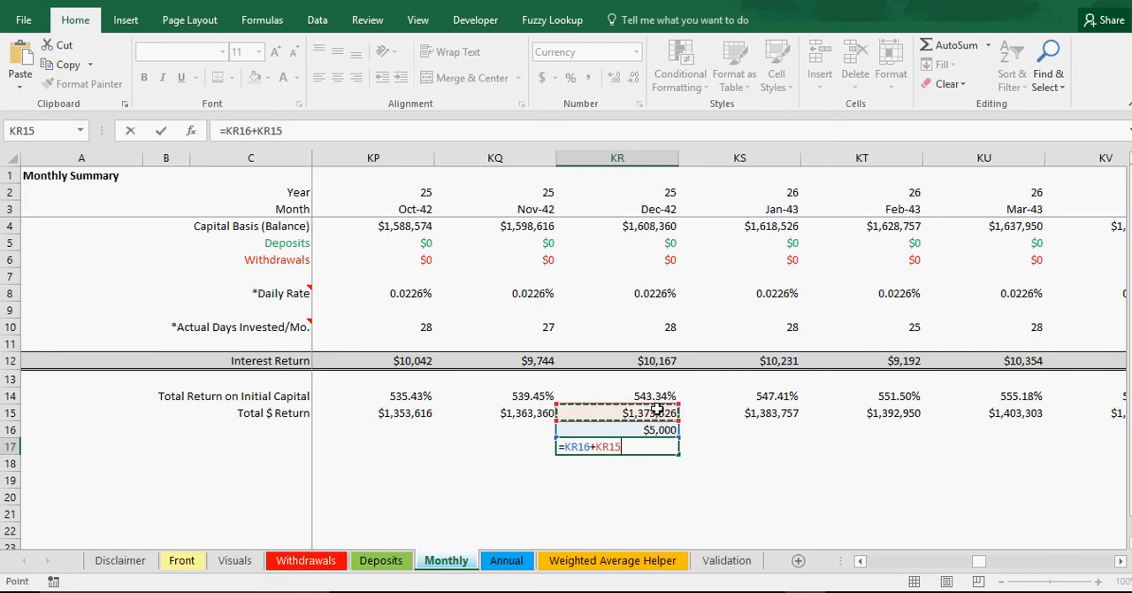
pyautogui.write('+')
pyautogui.click(181, 560)
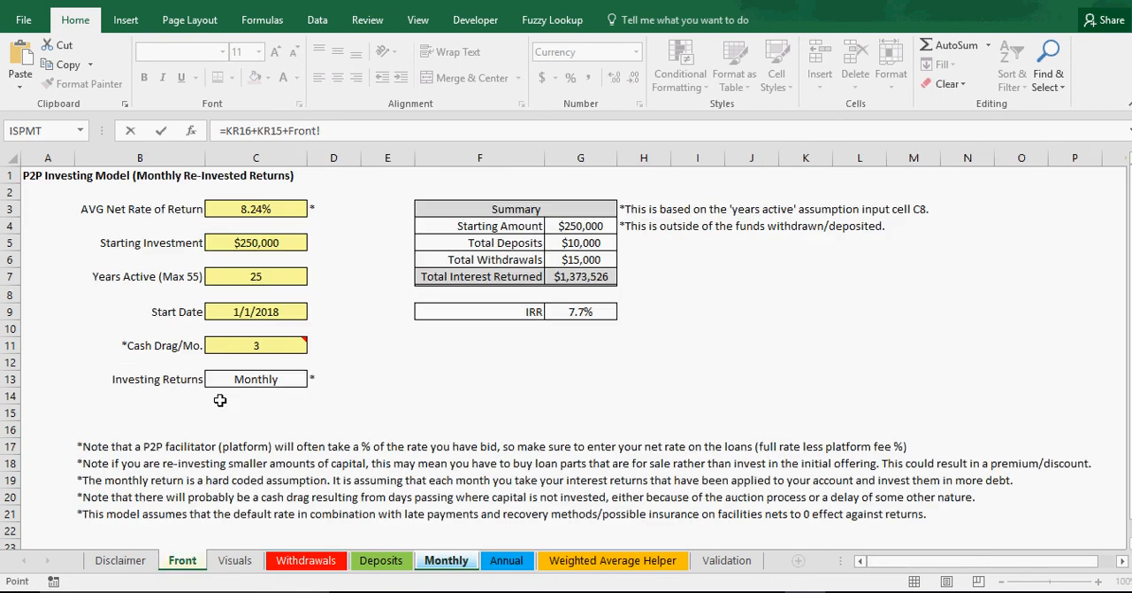
pyautogui.click(257, 242)
pyautogui.press('Return')
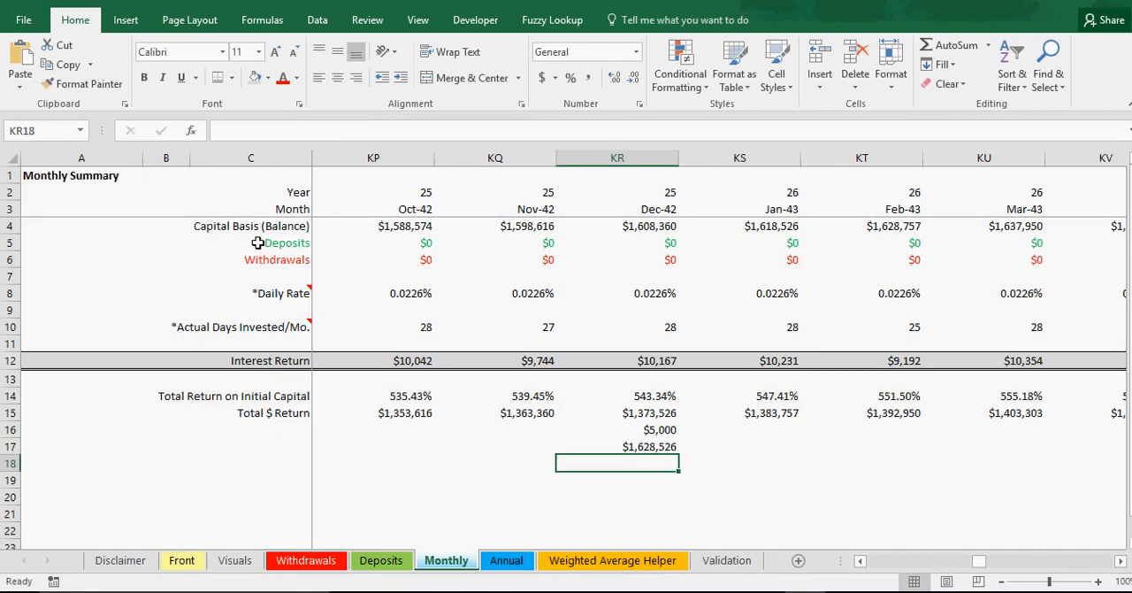
pyautogui.write('=')
pyautogui.click(655, 447)
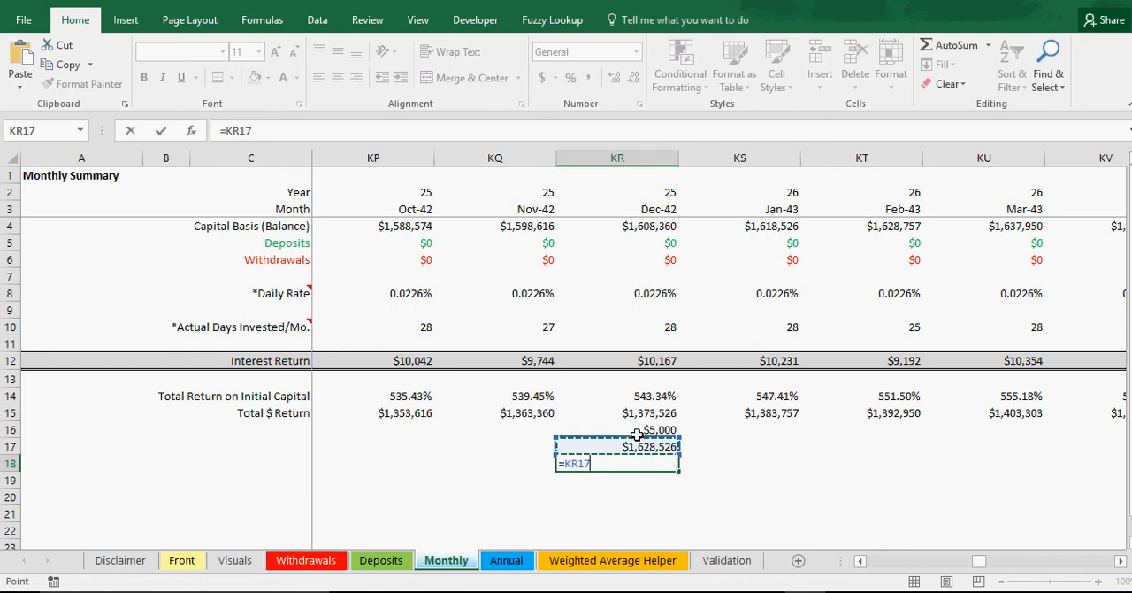
pyautogui.write('-')
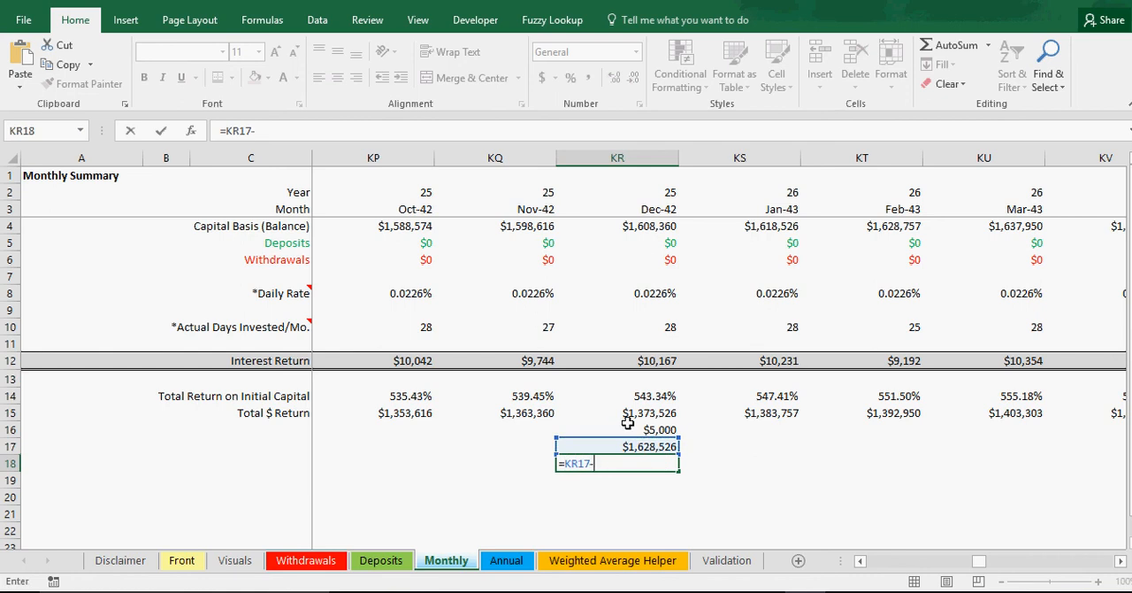
pyautogui.click(506, 564)
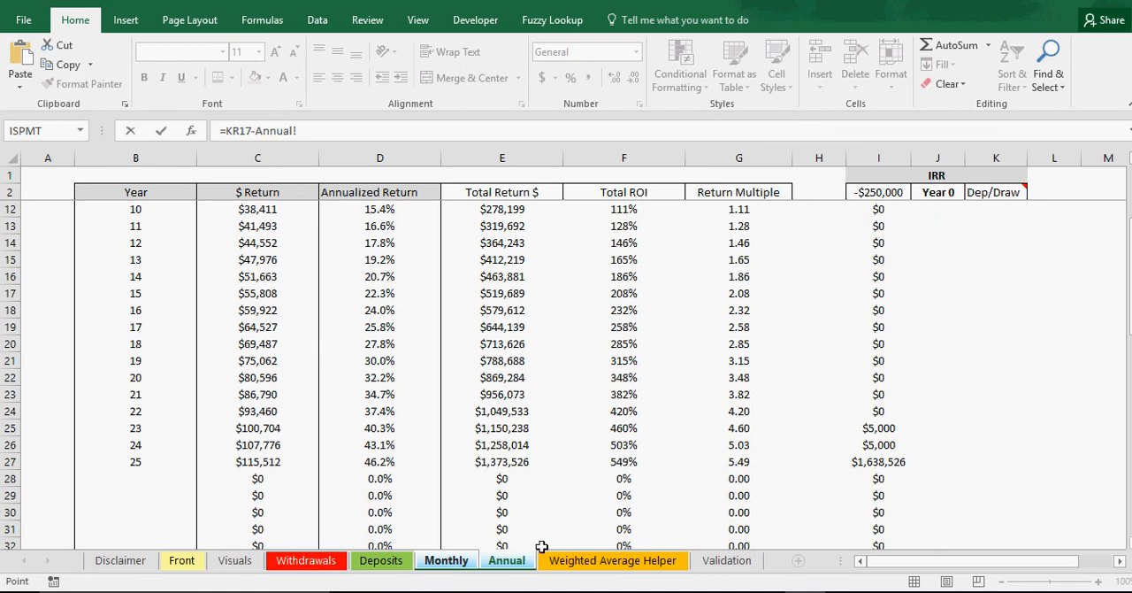
# Step: Clear the check formulas in KR17 and KR16 on the Monthly sheet
pyautogui.click(447, 560)
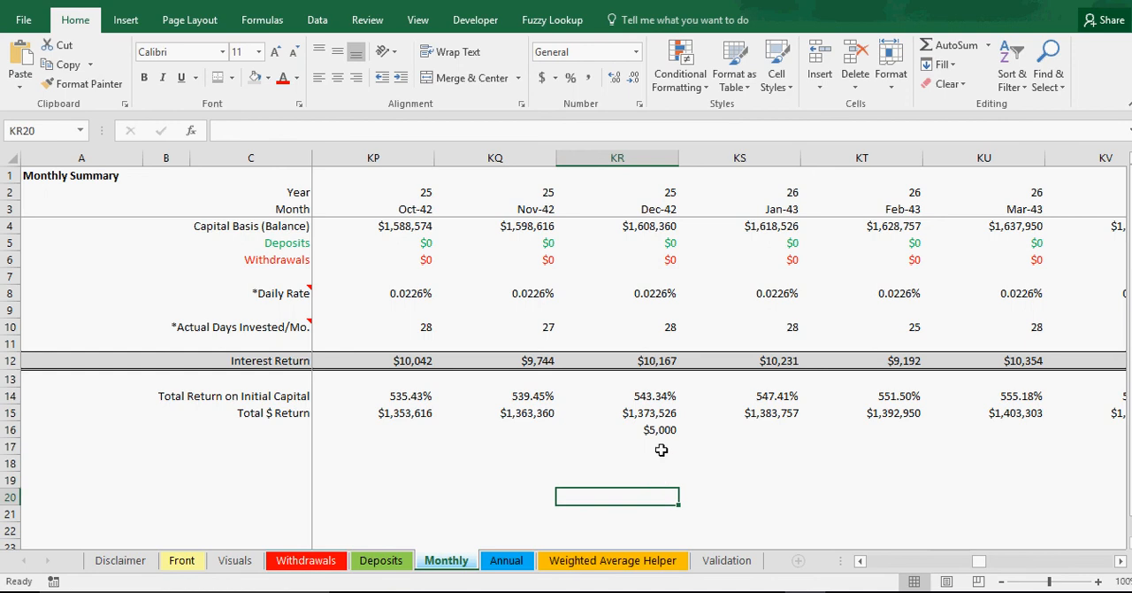
pyautogui.click(661, 431)
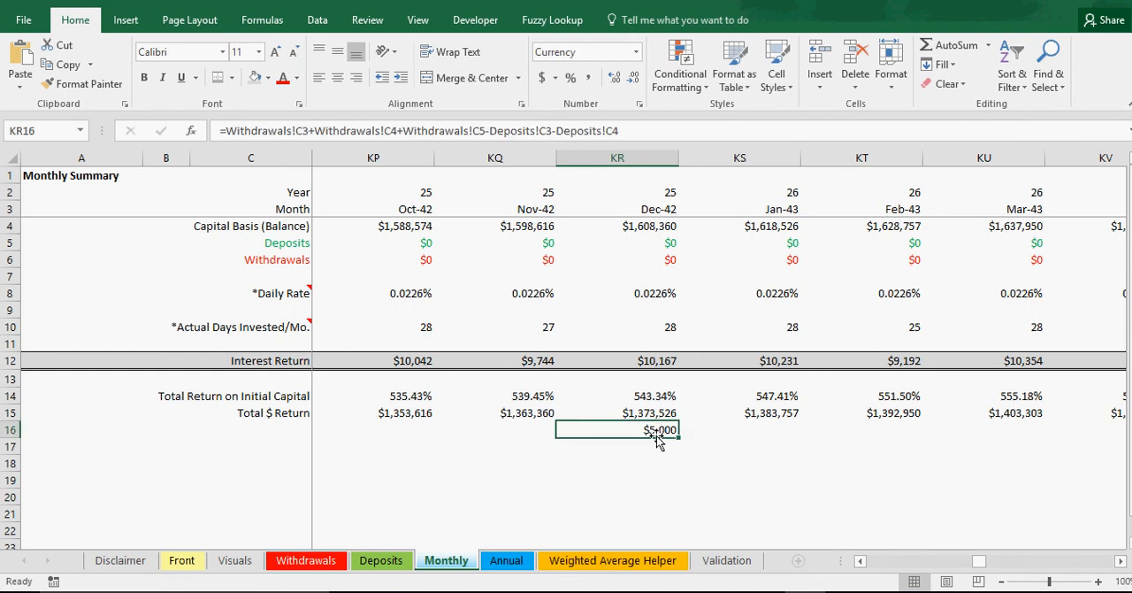
pyautogui.press('Delete')
pyautogui.click(640, 478)
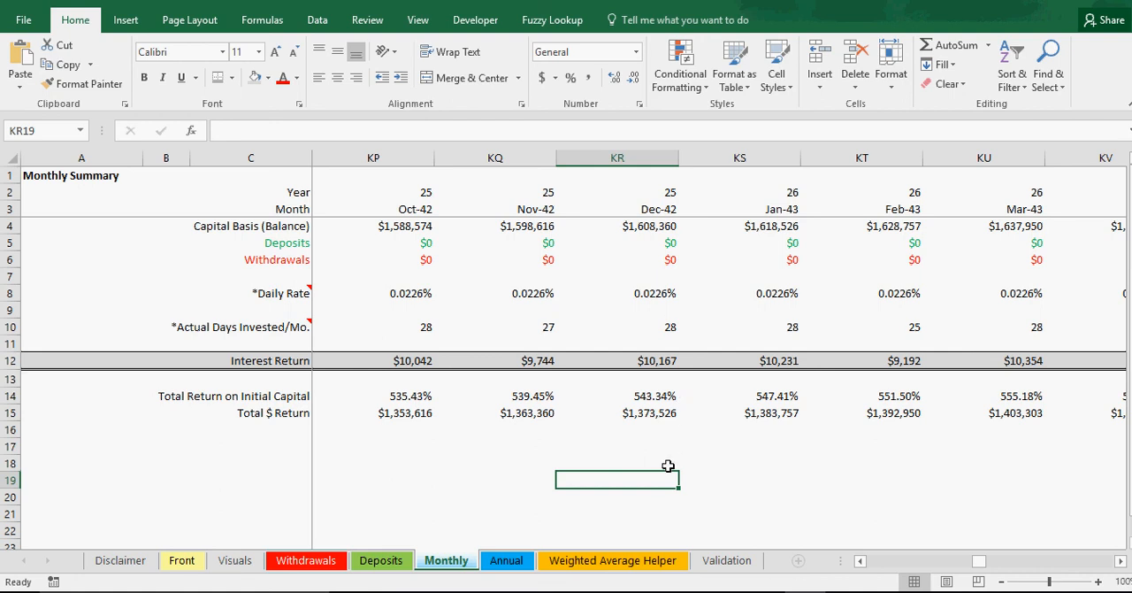
pyautogui.click(639, 460)
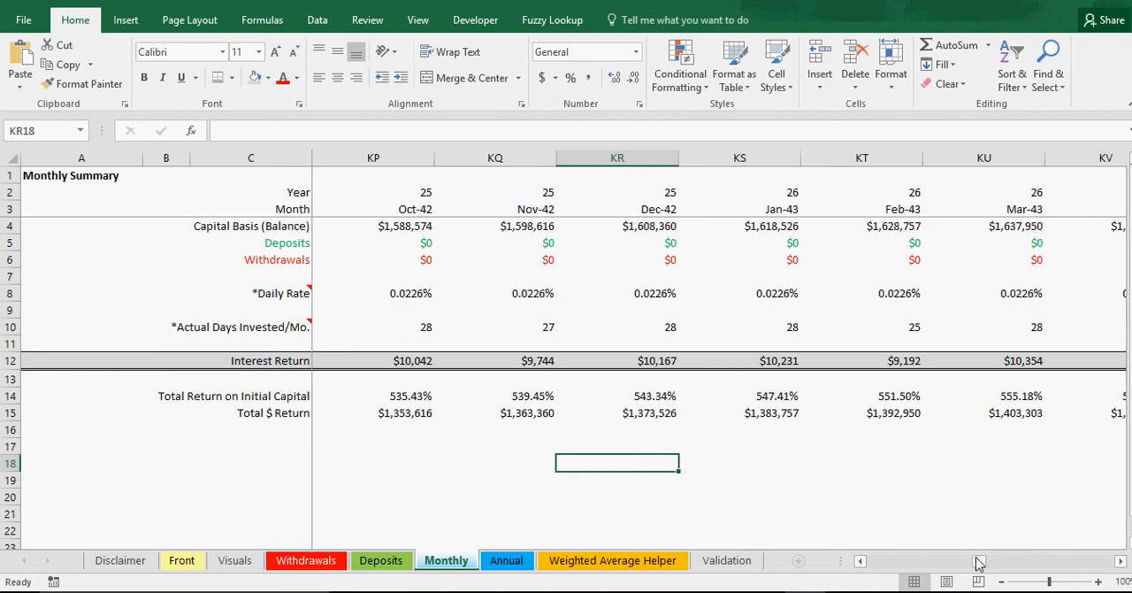
# Step: Return to the first months of the Monthly sheet and review the year 25 row with its IRR cash flow on the Annual sheet
pyautogui.moveTo(976, 561); pyautogui.dragTo(873, 563)
pyautogui.click(620, 479)
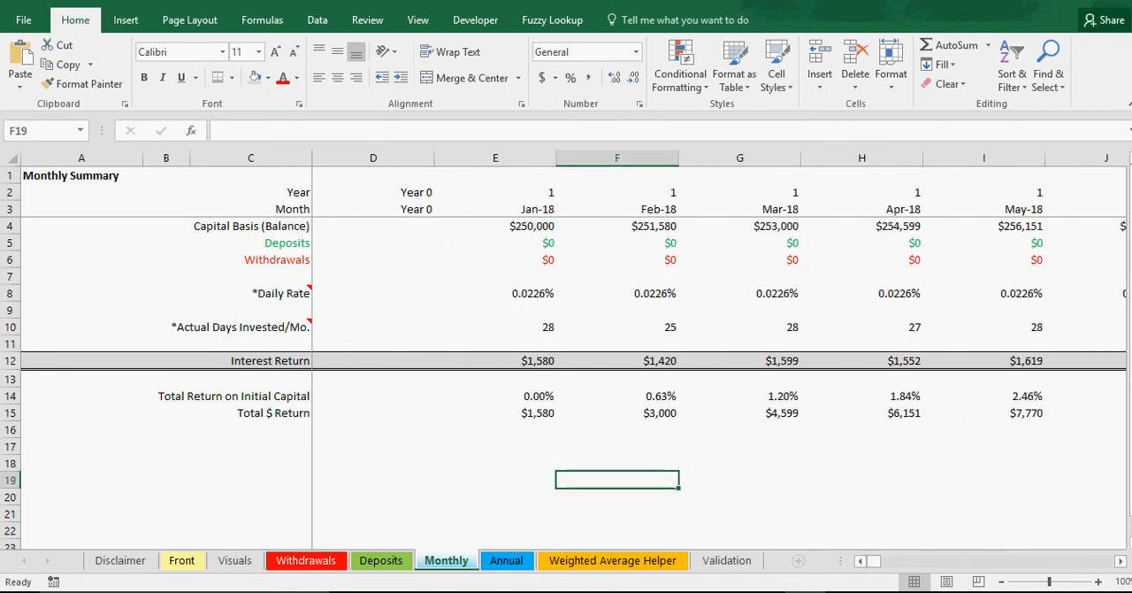
pyautogui.click(507, 560)
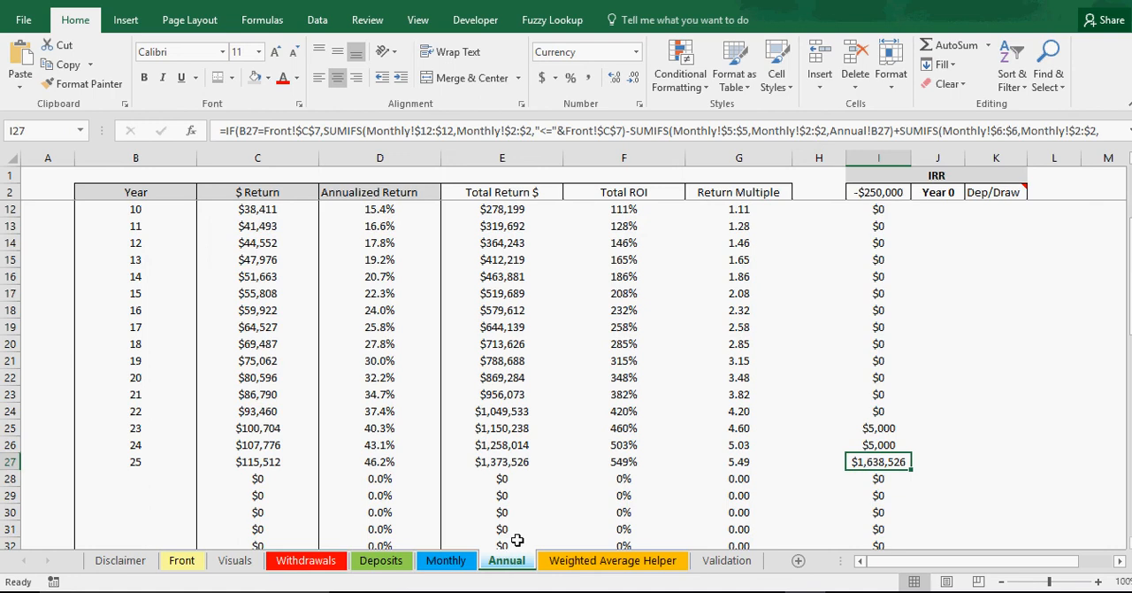
pyautogui.scroll(-1, 505, 496)
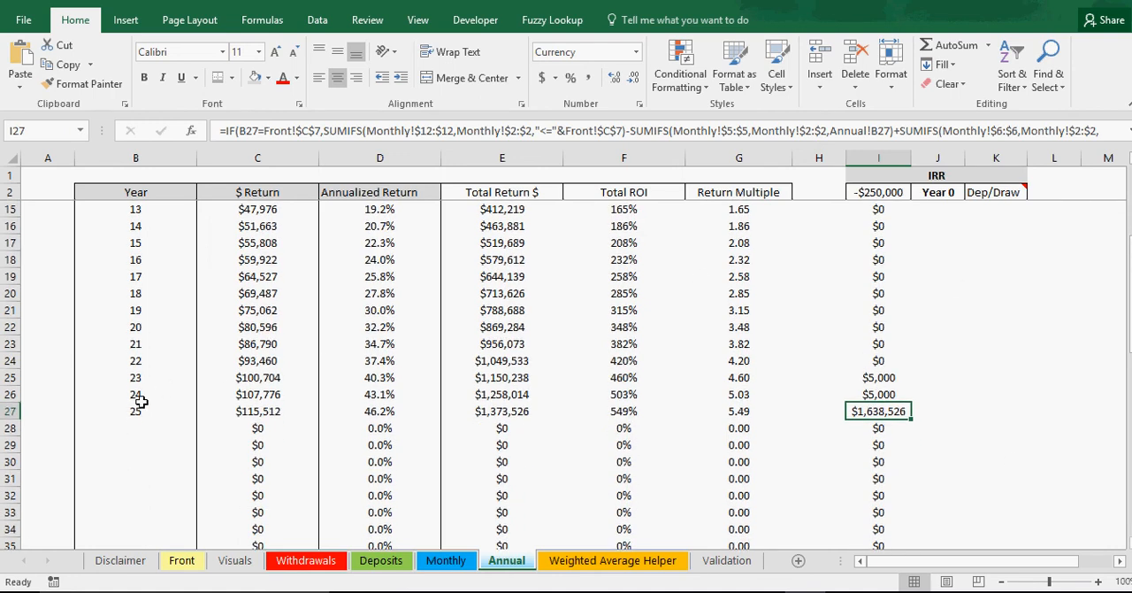
pyautogui.moveTo(133, 412); pyautogui.dragTo(818, 409)
pyautogui.click(871, 409)
pyautogui.scroll(4, 850, 414)
pyautogui.scroll(-4, 851, 422)
pyautogui.scroll(4, 852, 424)
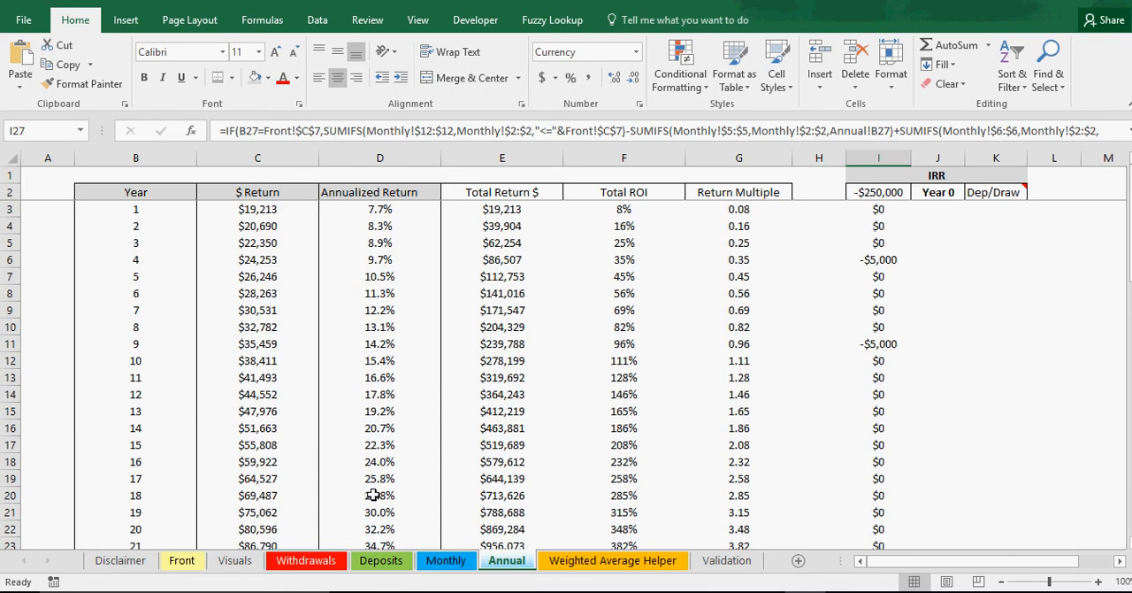
# Step: Examine the IRR formula in G9 of the Front sheet
pyautogui.click(181, 561)
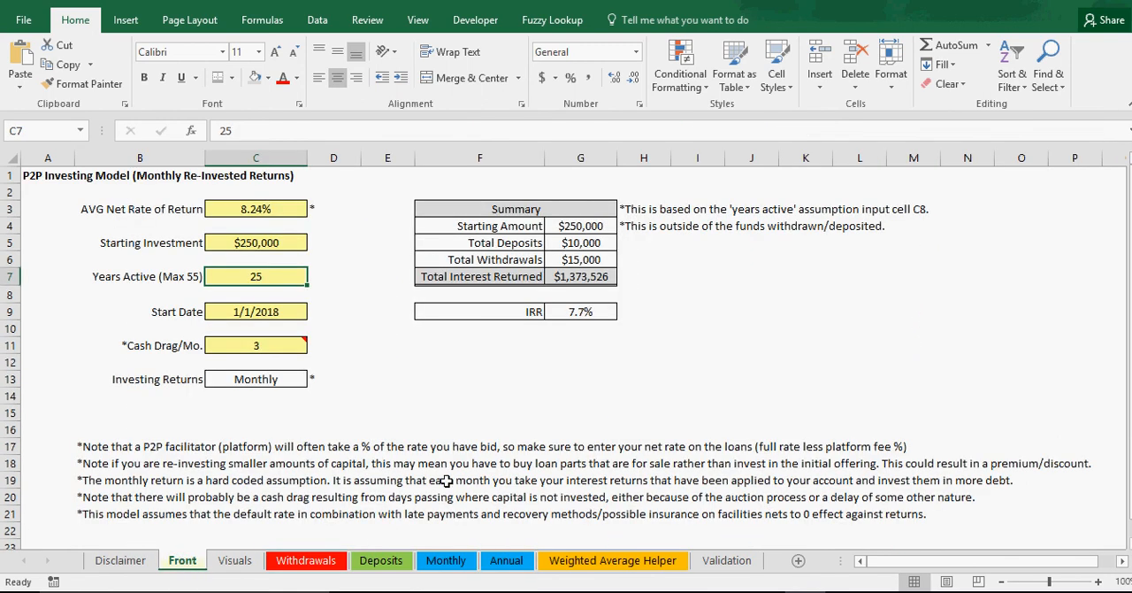
pyautogui.click(579, 315)
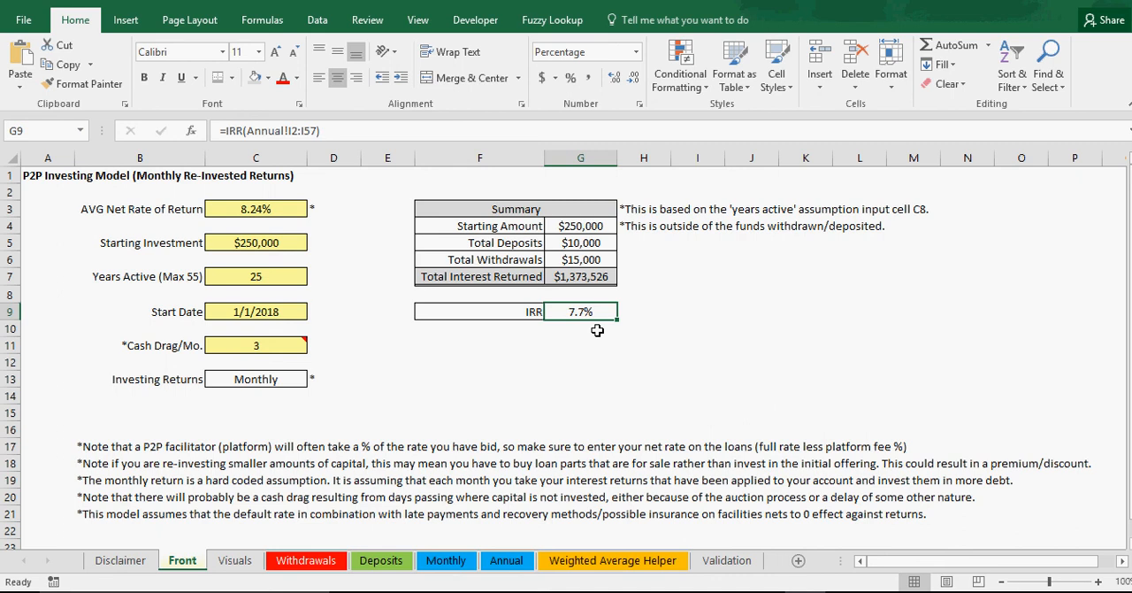
pyautogui.click(578, 330)
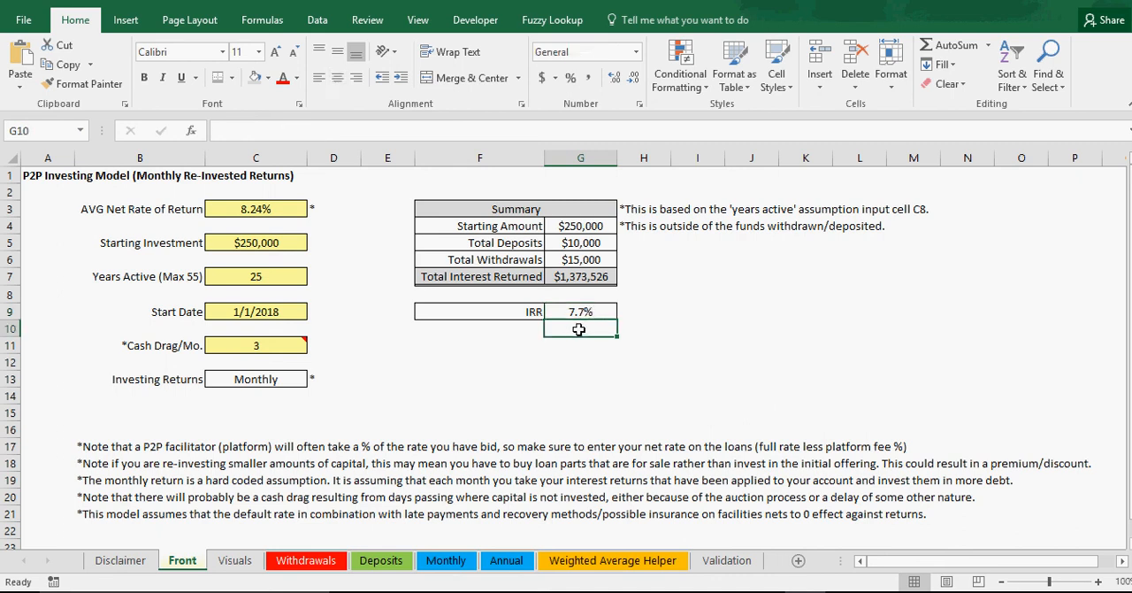
pyautogui.click(576, 350)
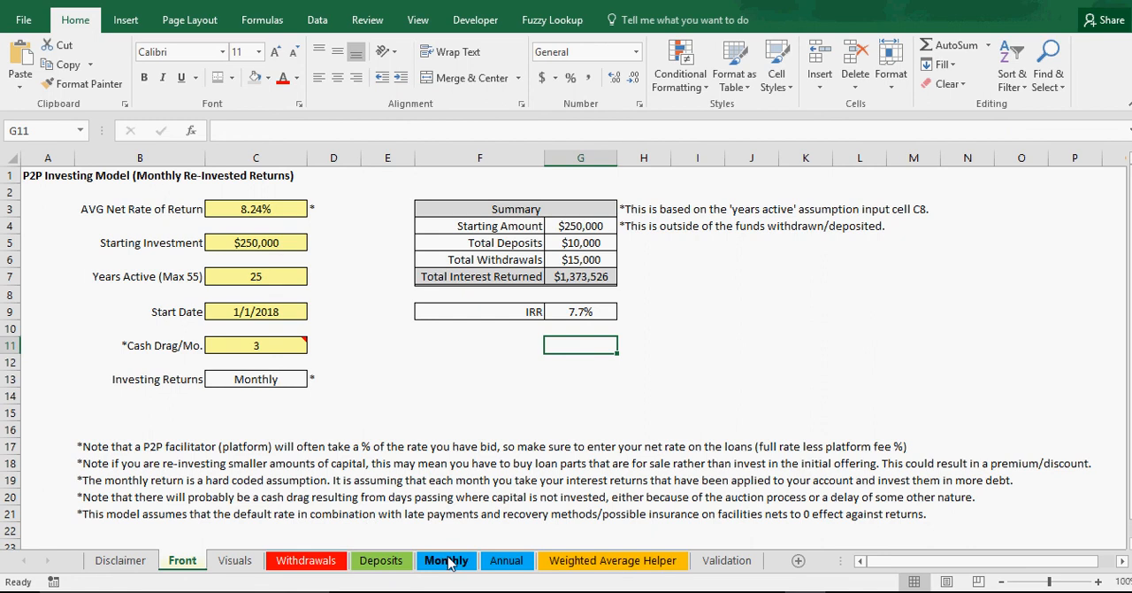
# Step: Examine the Annual sheet's IRR column at the year 0 investment and the cash flows of years 4, 9, 23, 24 and 25
pyautogui.click(500, 564)
pyautogui.click(883, 194)
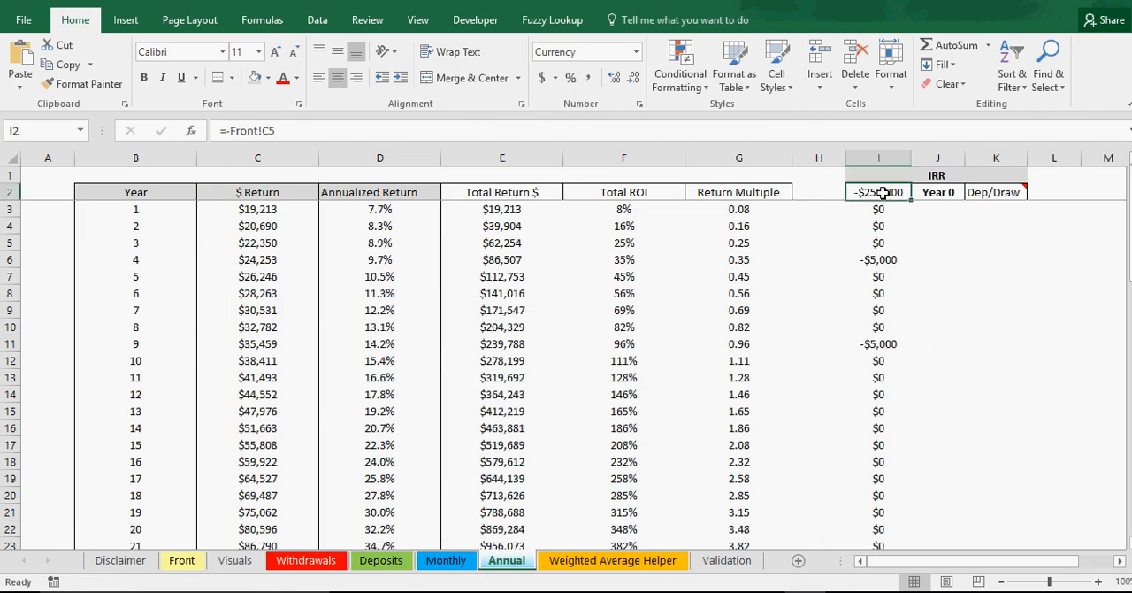
pyautogui.click(880, 261)
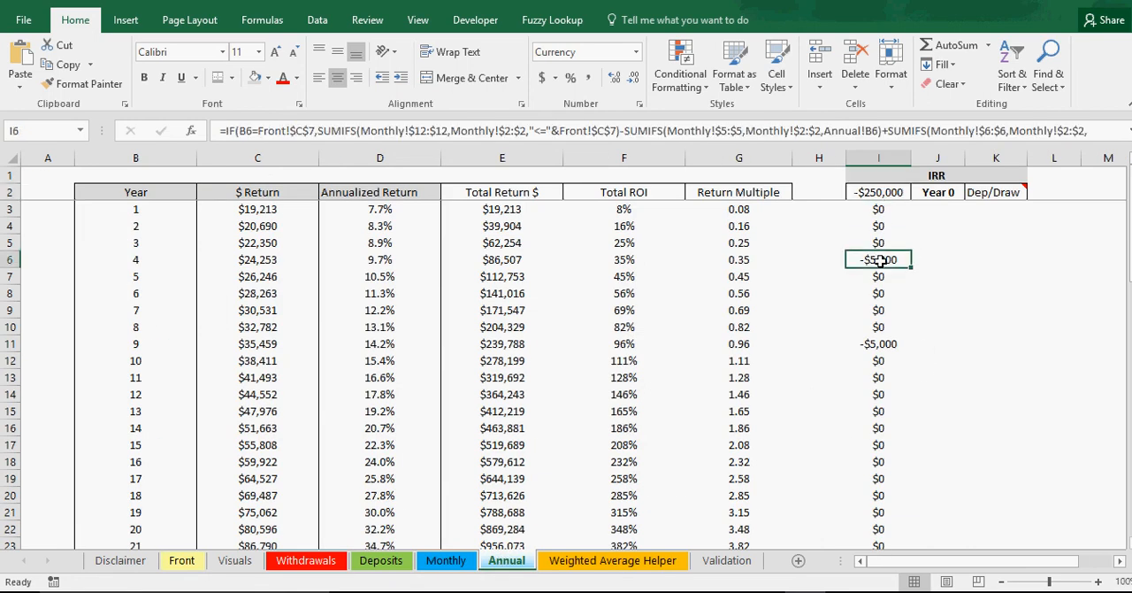
pyautogui.click(881, 344)
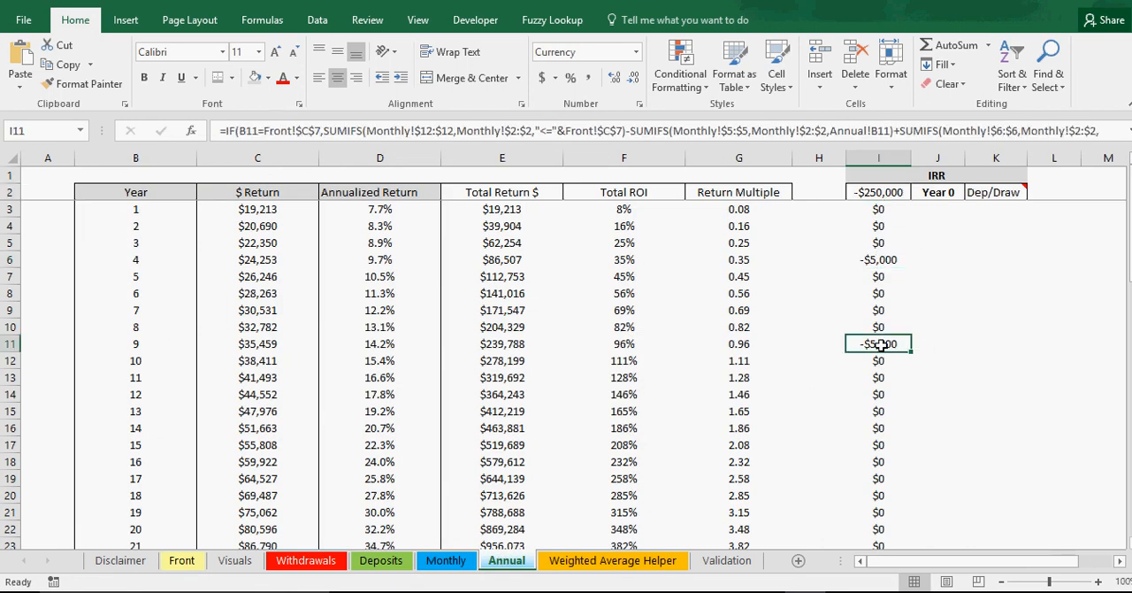
pyautogui.scroll(-4, 894, 345)
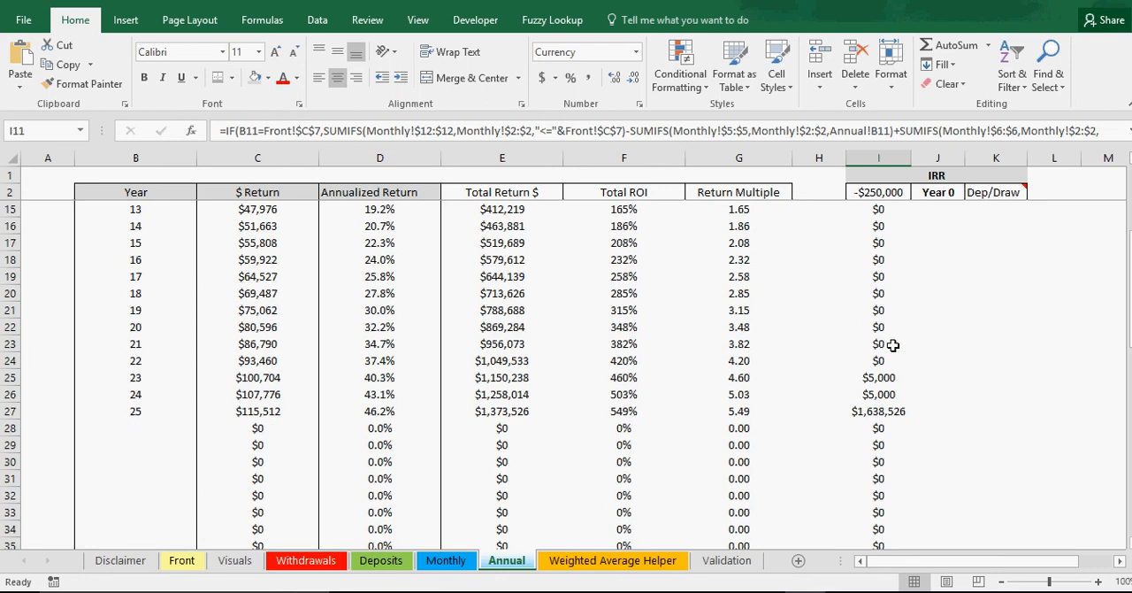
pyautogui.click(880, 374)
pyautogui.click(879, 393)
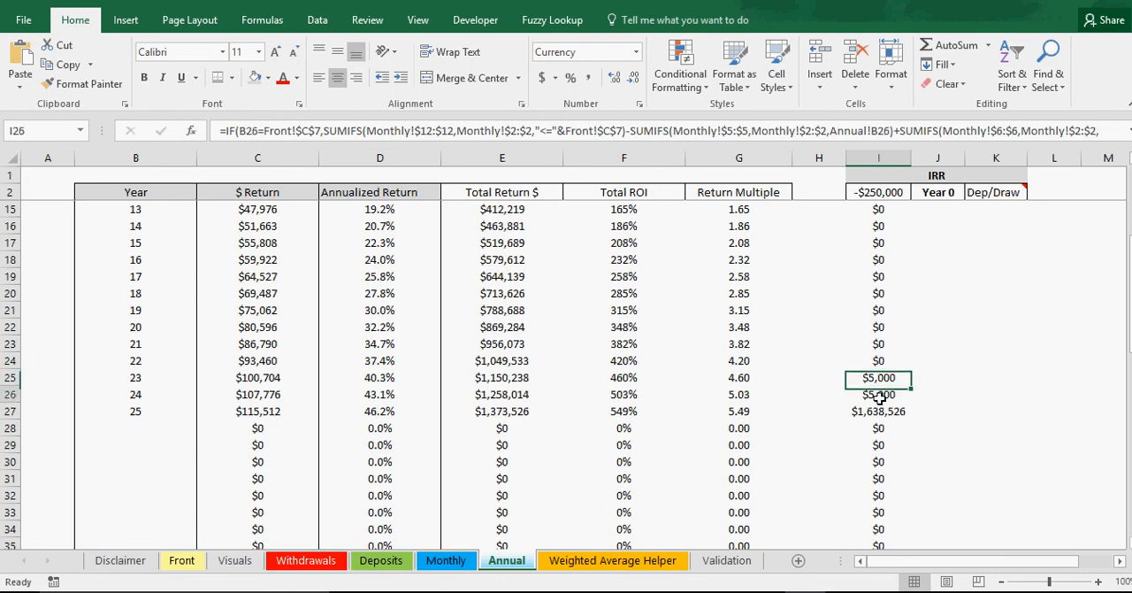
pyautogui.click(885, 412)
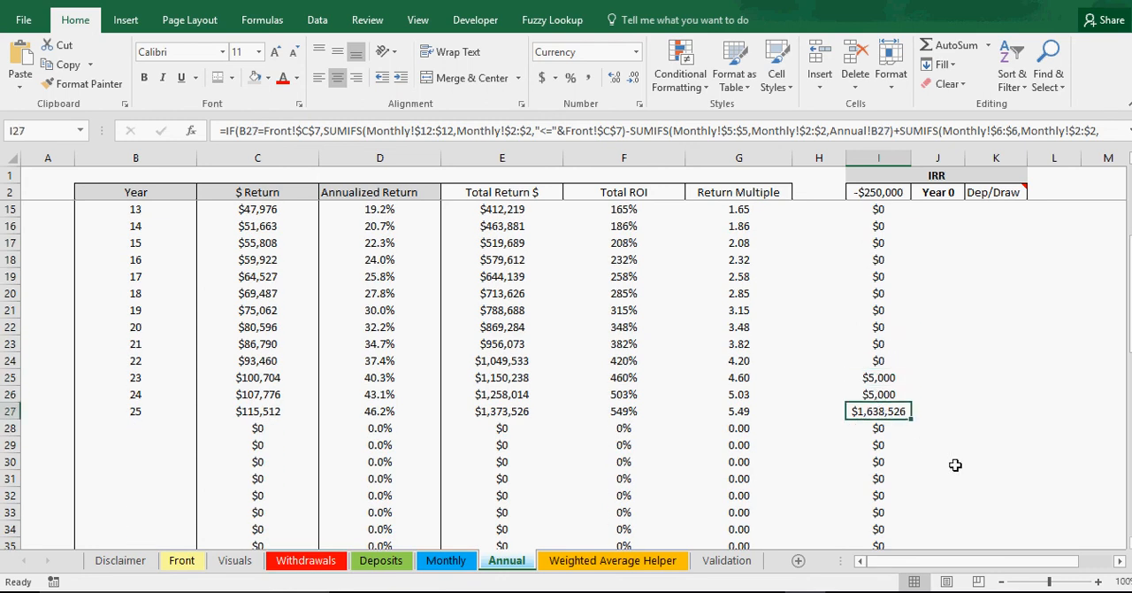
pyautogui.scroll(3, 889, 434)
pyautogui.scroll(1, 892, 436)
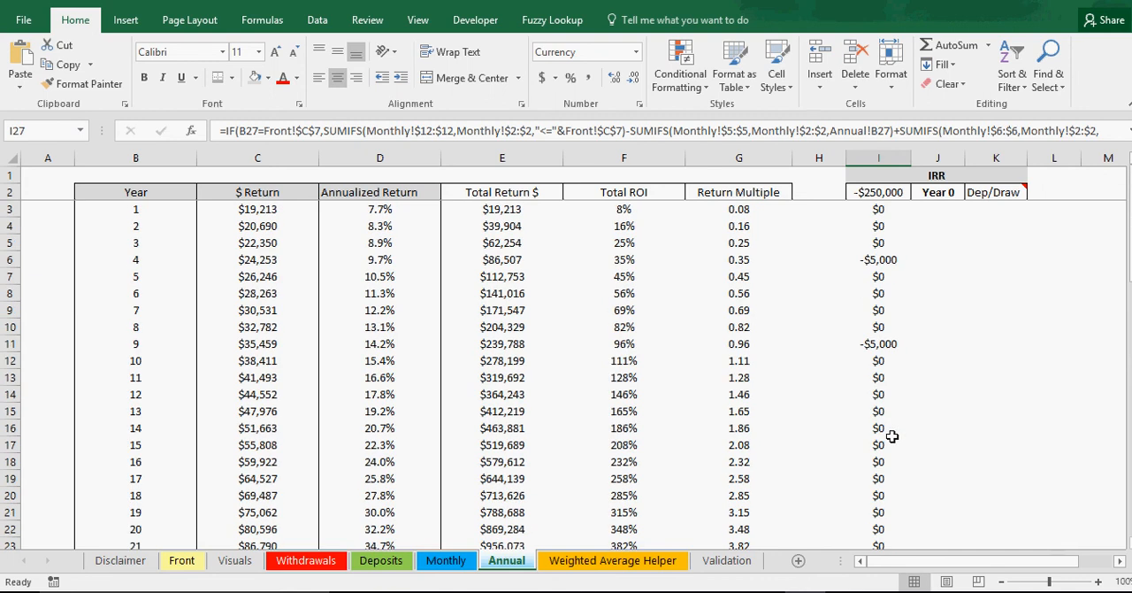
# Step: Recheck the IRR result and the Years Active input on the Front sheet
pyautogui.click(186, 562)
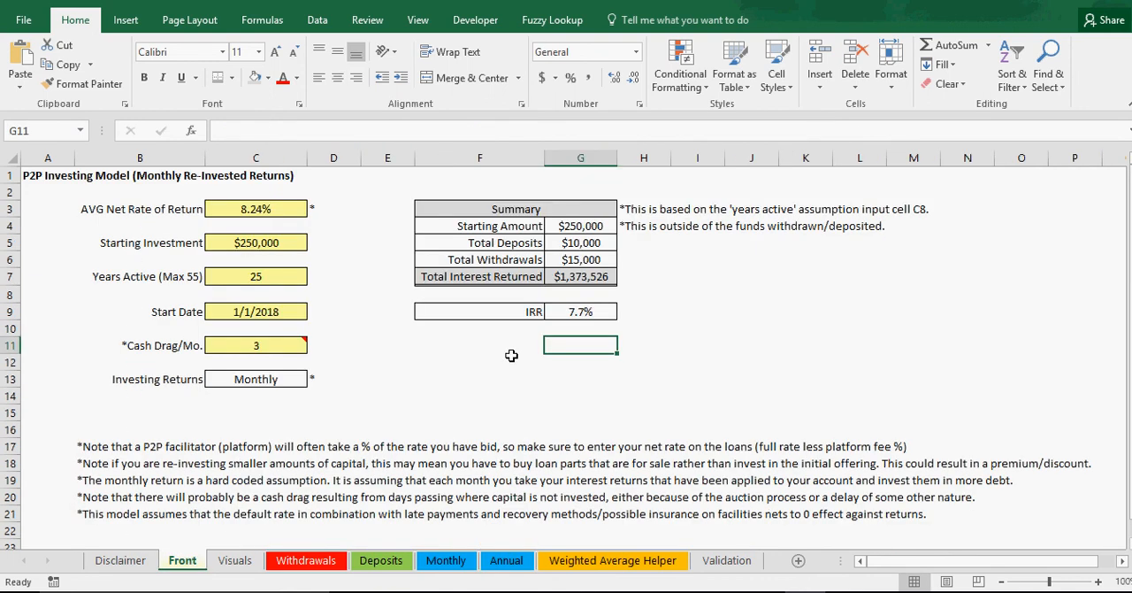
pyautogui.click(573, 311)
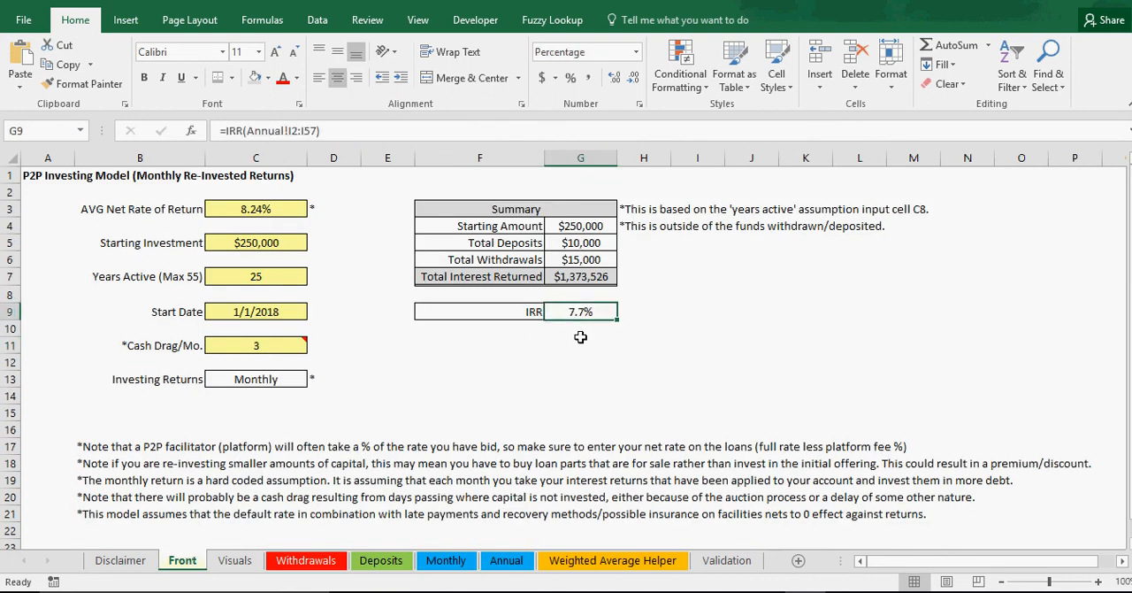
pyautogui.click(255, 277)
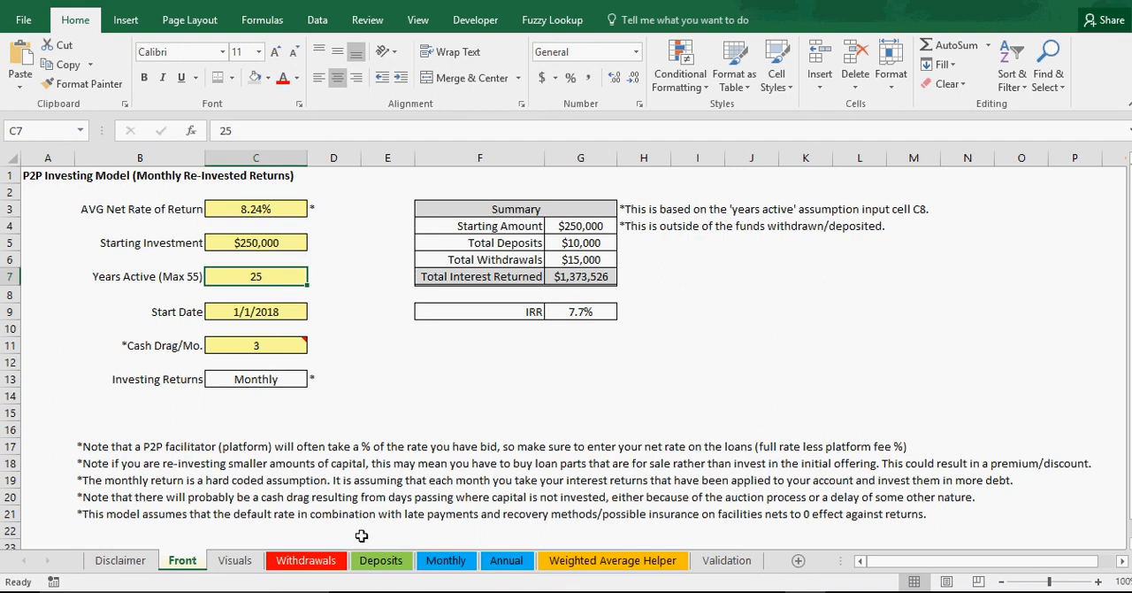
# Step: Clear the planned deposit dates and amounts in B3:C4 on the Deposits sheet
pyautogui.click(379, 560)
pyautogui.moveTo(119, 211); pyautogui.dragTo(176, 223)
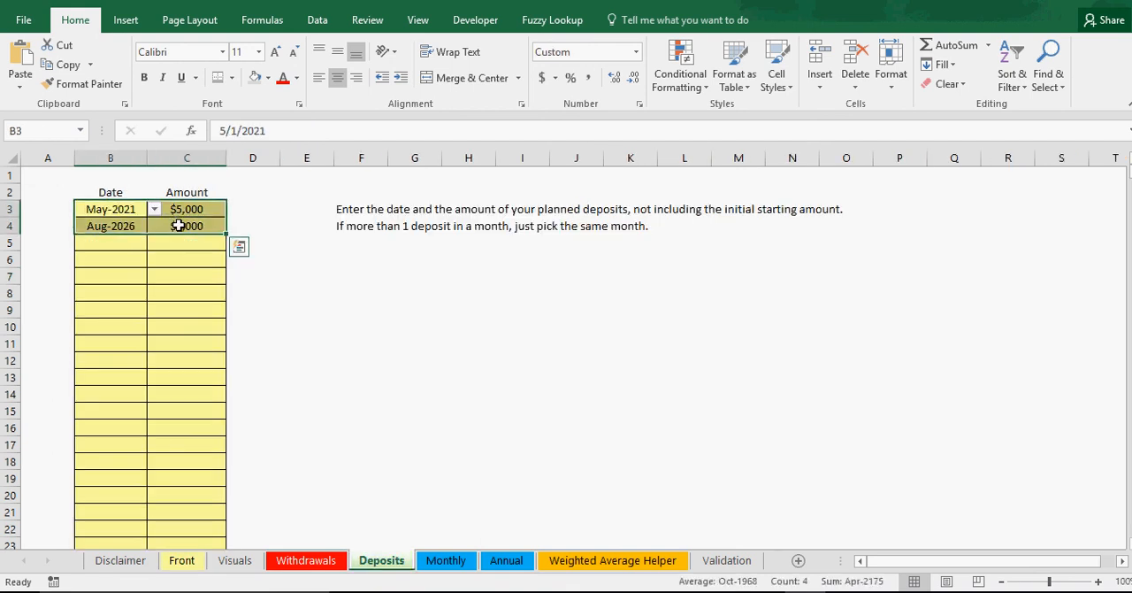
pyautogui.rightClick(177, 224)
pyautogui.click(245, 405)
pyautogui.click(366, 389)
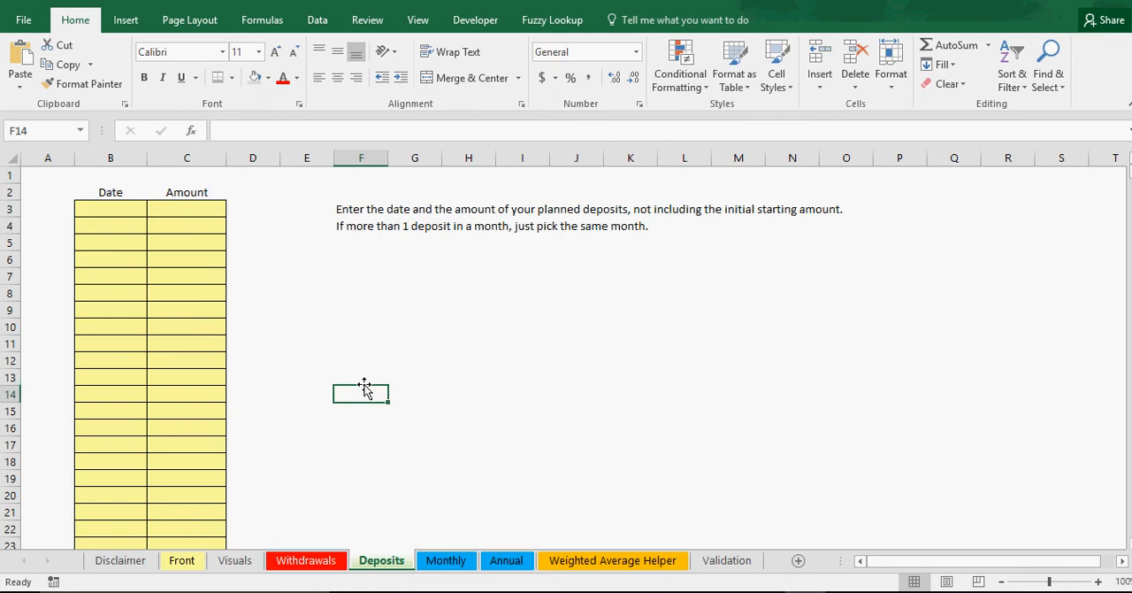
# Step: Clear the planned withdrawal dates and amounts in B3:C5 on the Withdrawals sheet, and return to the Front sheet summary
pyautogui.click(306, 560)
pyautogui.moveTo(131, 207); pyautogui.dragTo(173, 236)
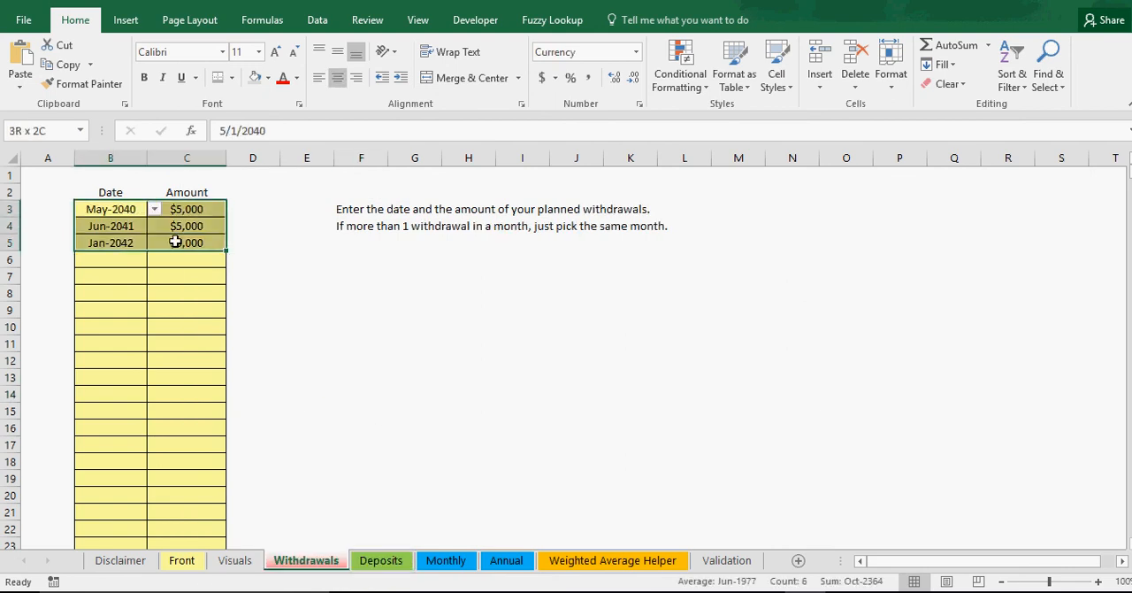
pyautogui.rightClick(177, 233)
pyautogui.click(251, 410)
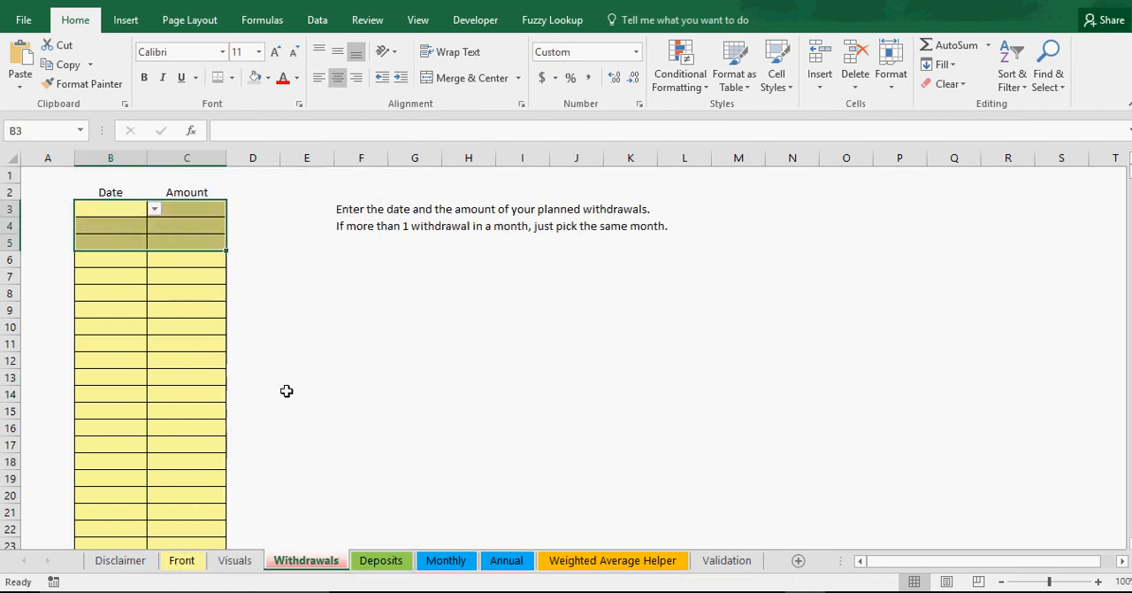
pyautogui.click(297, 390)
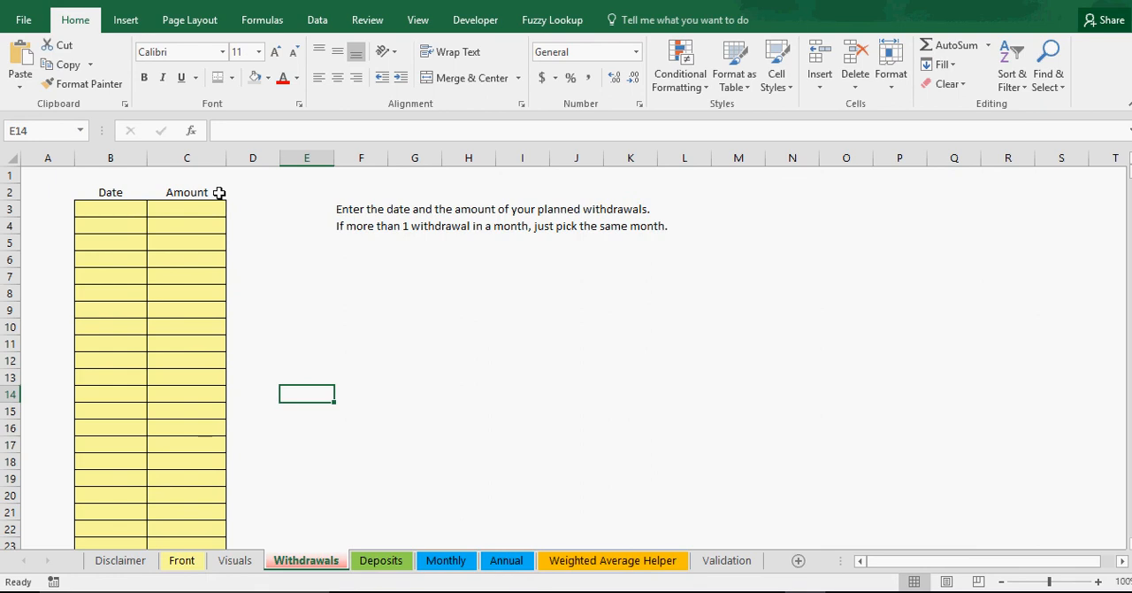
pyautogui.click(181, 567)
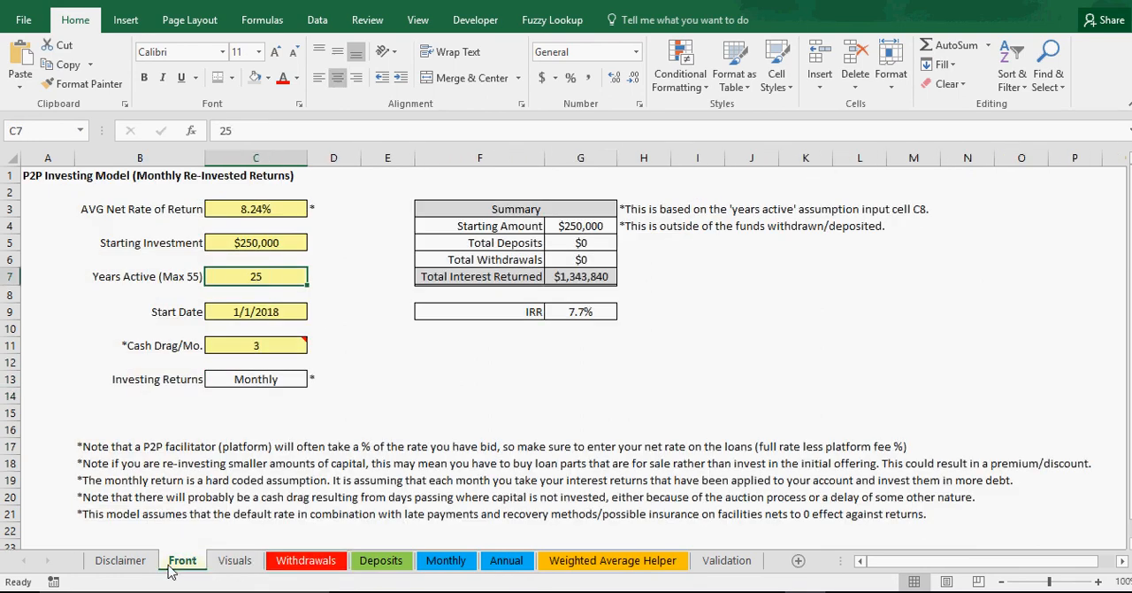
# Step: Review the Front sheet's inputs: average net rate, starting investment, years active, start date and cash drag
pyautogui.click(547, 433)
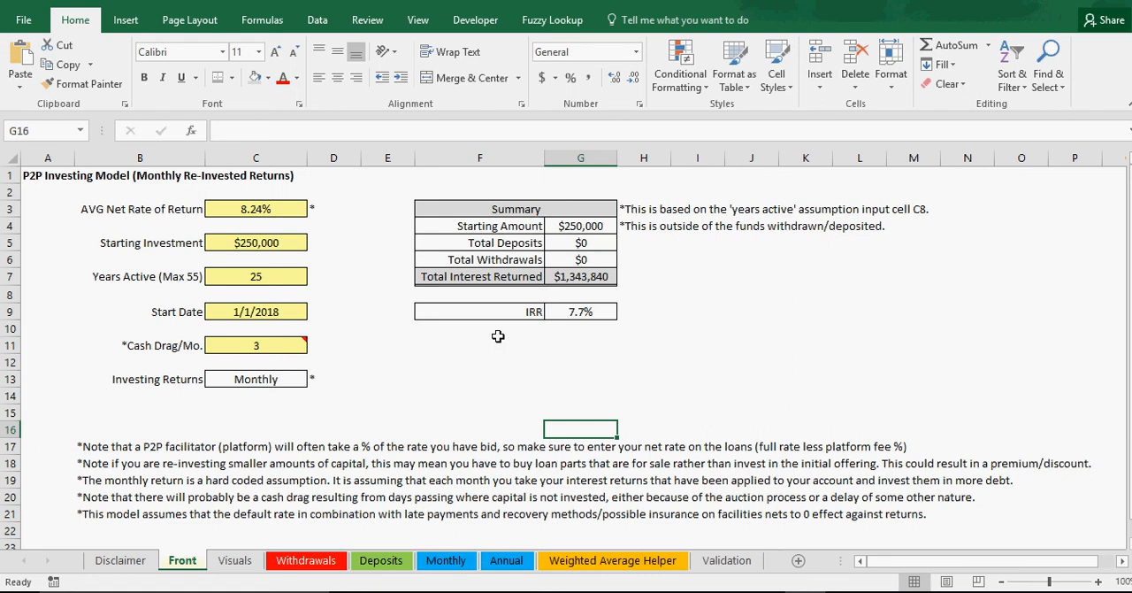
pyautogui.click(285, 209)
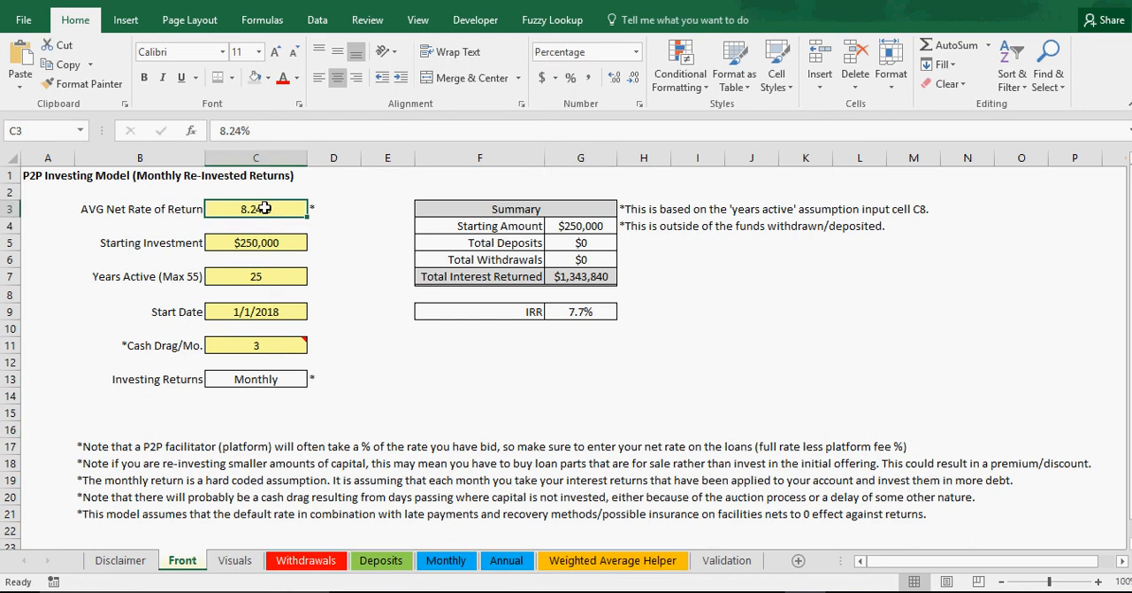
pyautogui.click(255, 243)
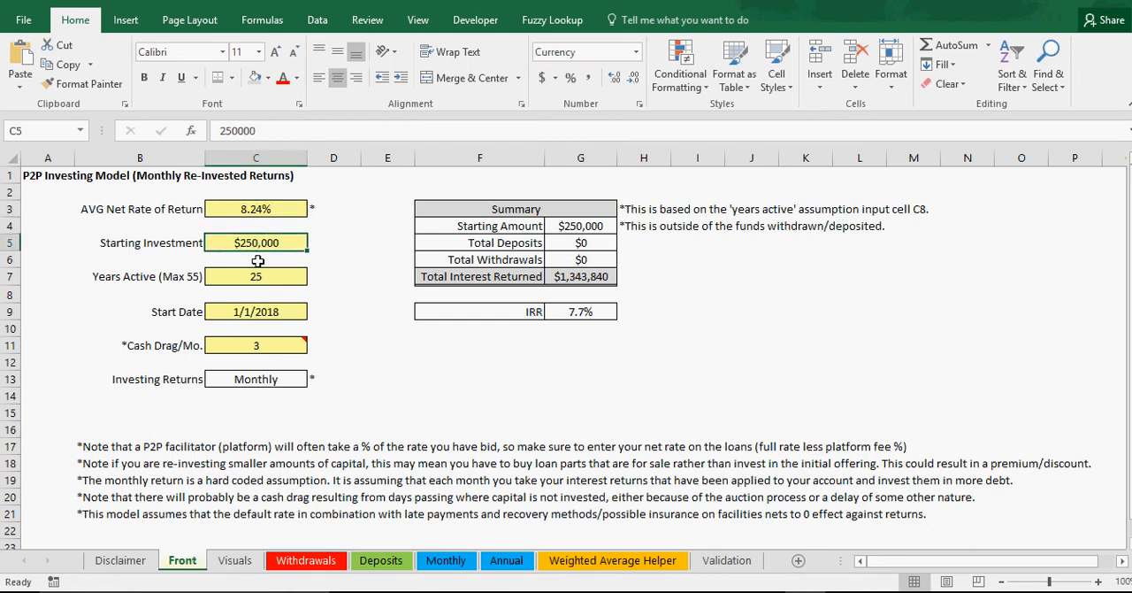
pyautogui.click(256, 279)
pyautogui.click(255, 317)
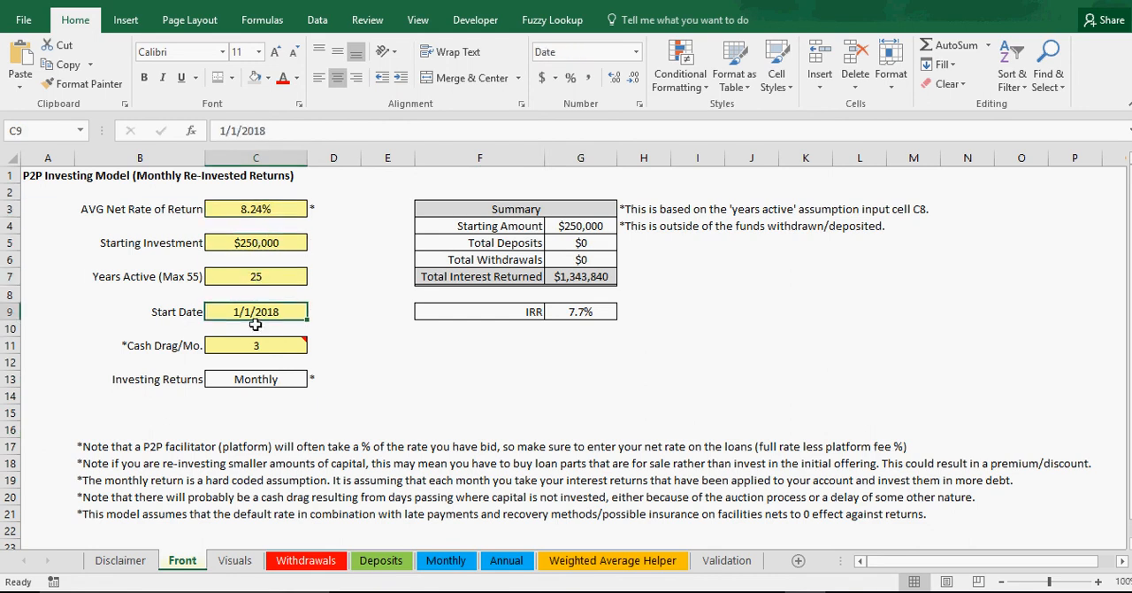
pyautogui.click(254, 346)
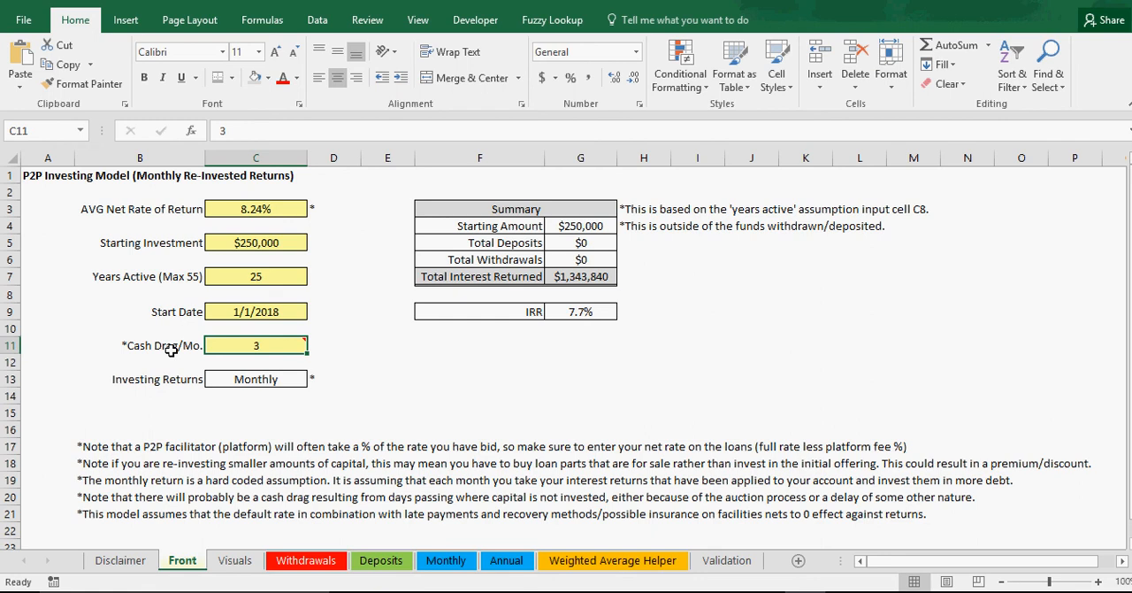
# Step: Check the planned entries on the Withdrawals and Deposits sheets and return to the Front sheet
pyautogui.click(308, 561)
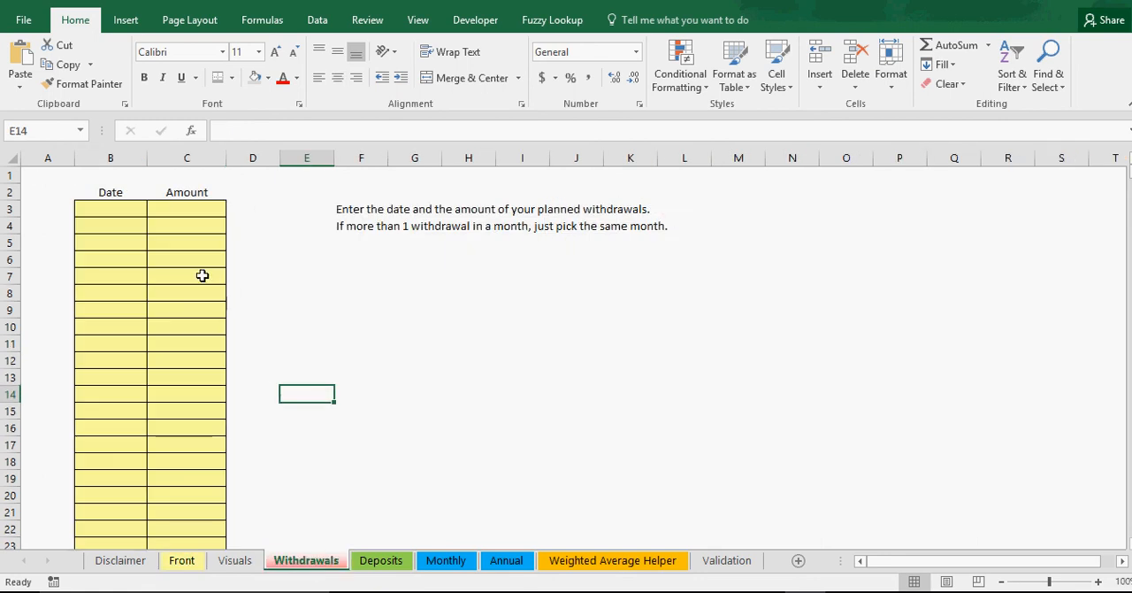
pyautogui.click(379, 562)
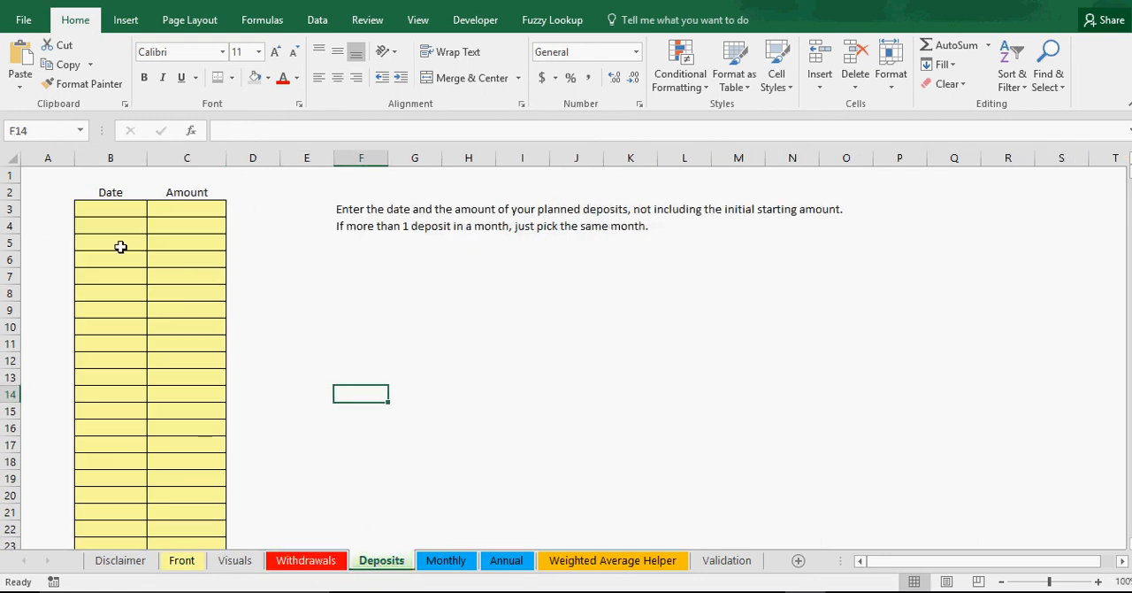
pyautogui.click(187, 565)
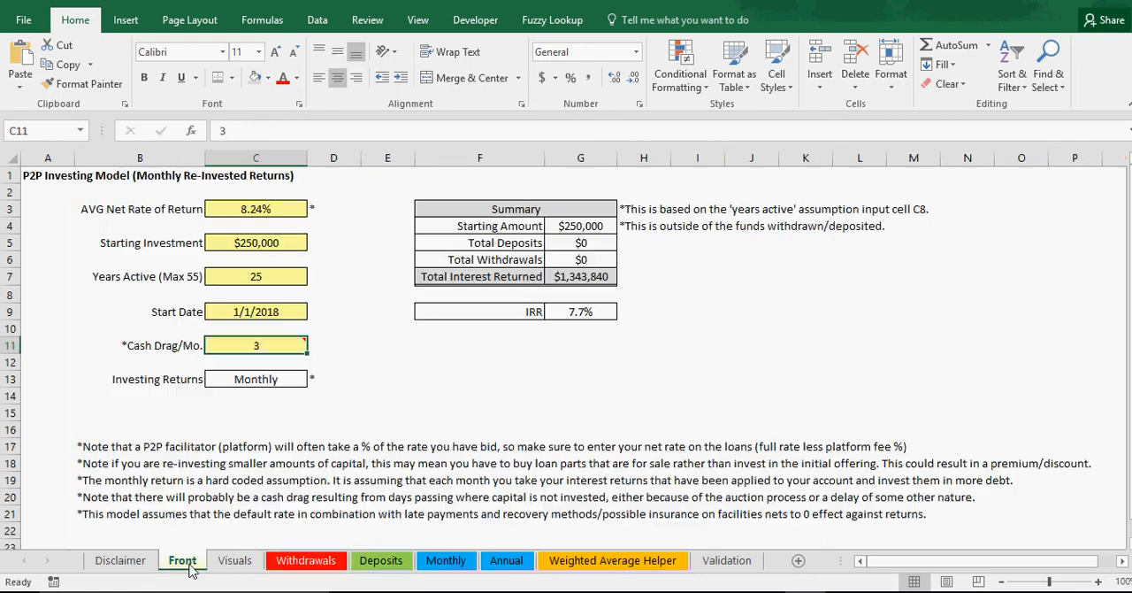
# Step: Inspect the Years Active input, the Total Interest Returned formula and the annual interest chart on the Visuals sheet
pyautogui.click(274, 278)
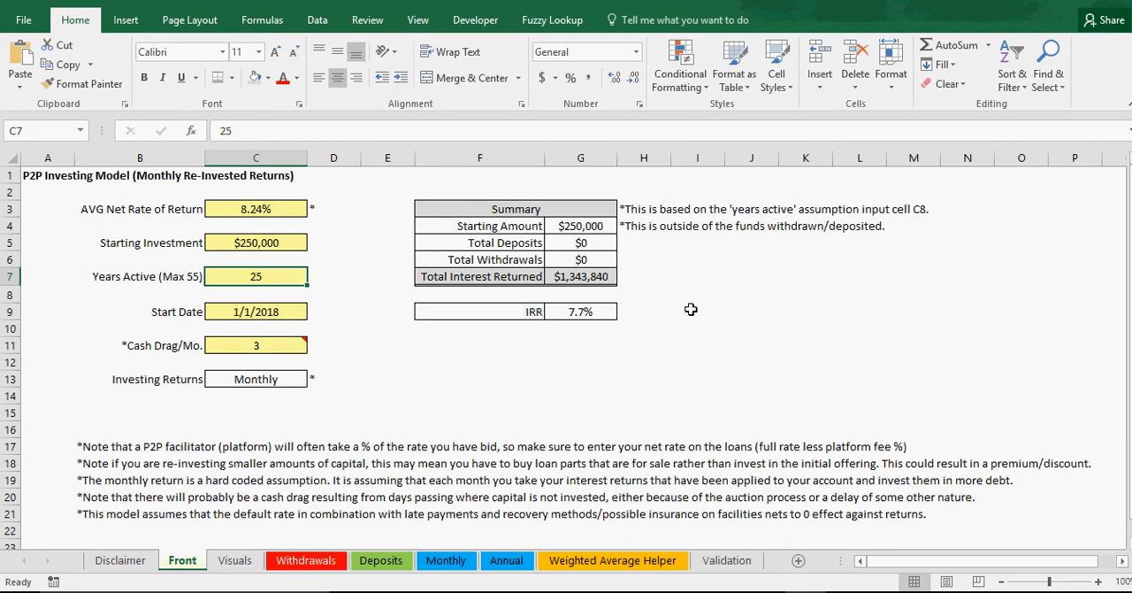
pyautogui.click(585, 278)
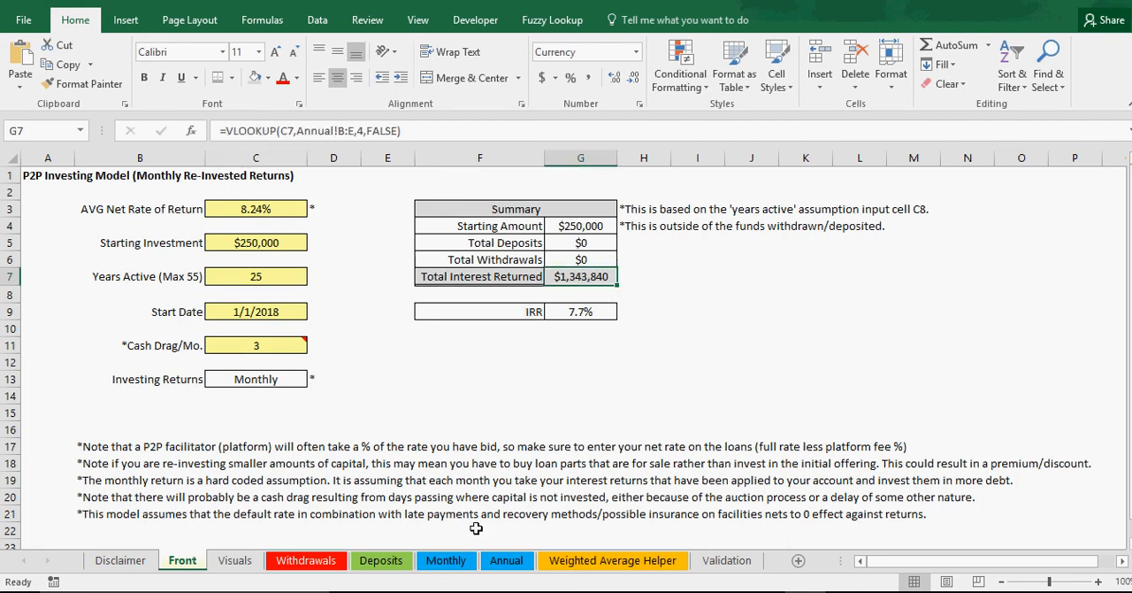
pyautogui.click(236, 561)
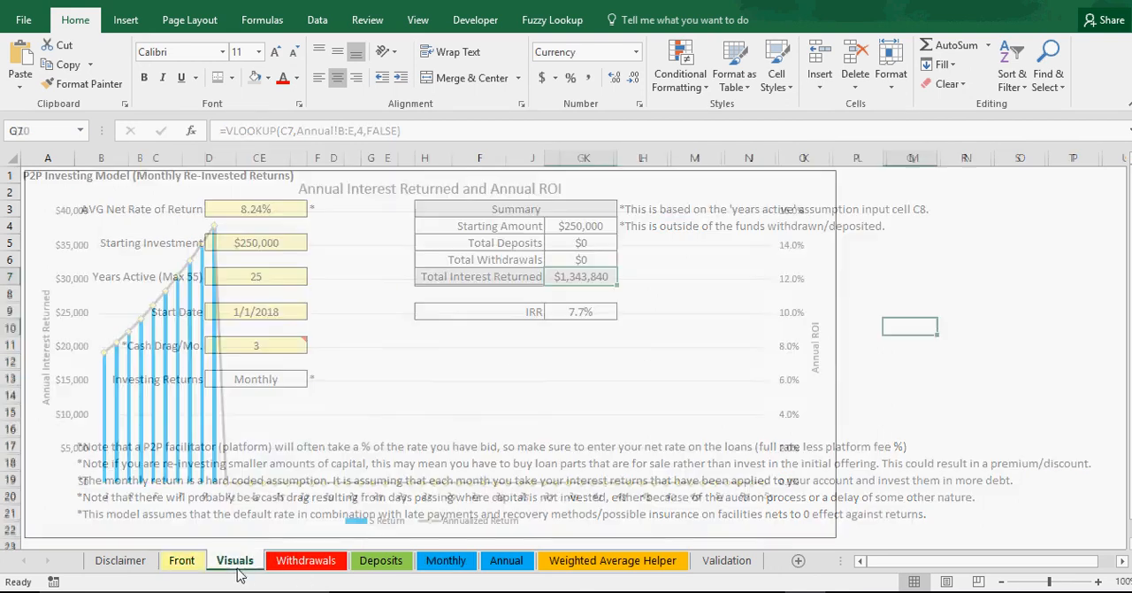
# Step: Set Years Active to 55 on the Front sheet and view the updated chart on the Visuals sheet
pyautogui.click(182, 561)
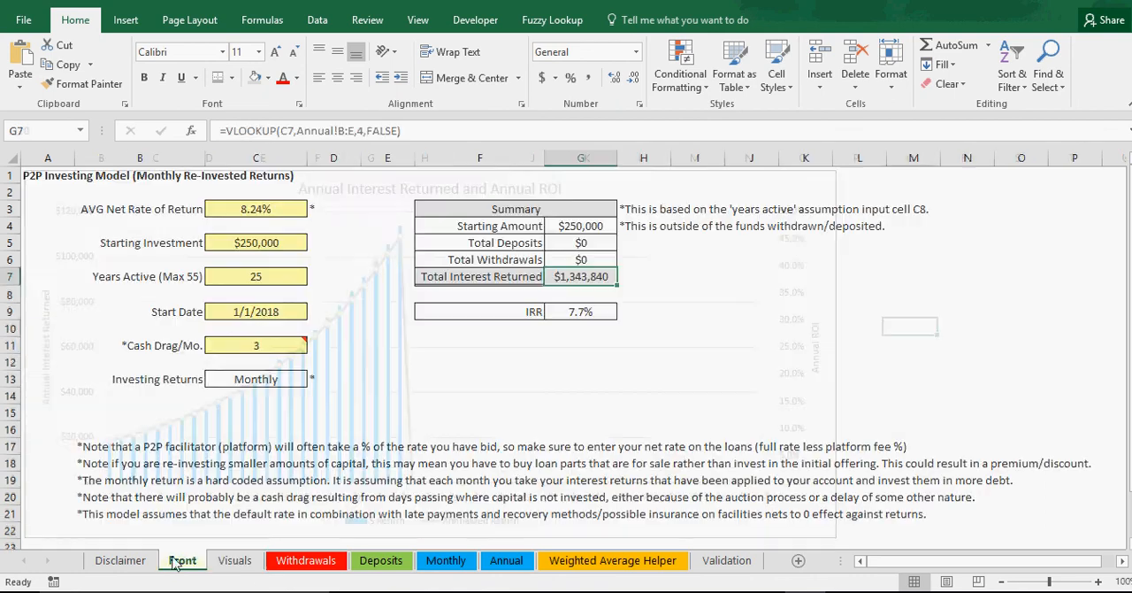
pyautogui.click(269, 276)
pyautogui.write('55')
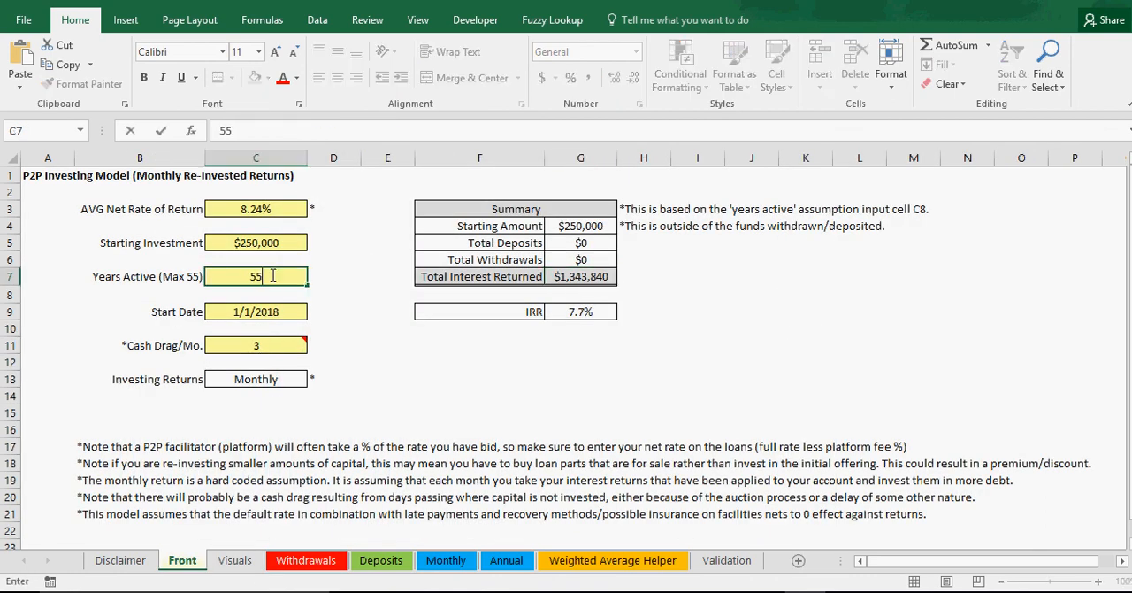
pyautogui.press('Return')
pyautogui.click(234, 561)
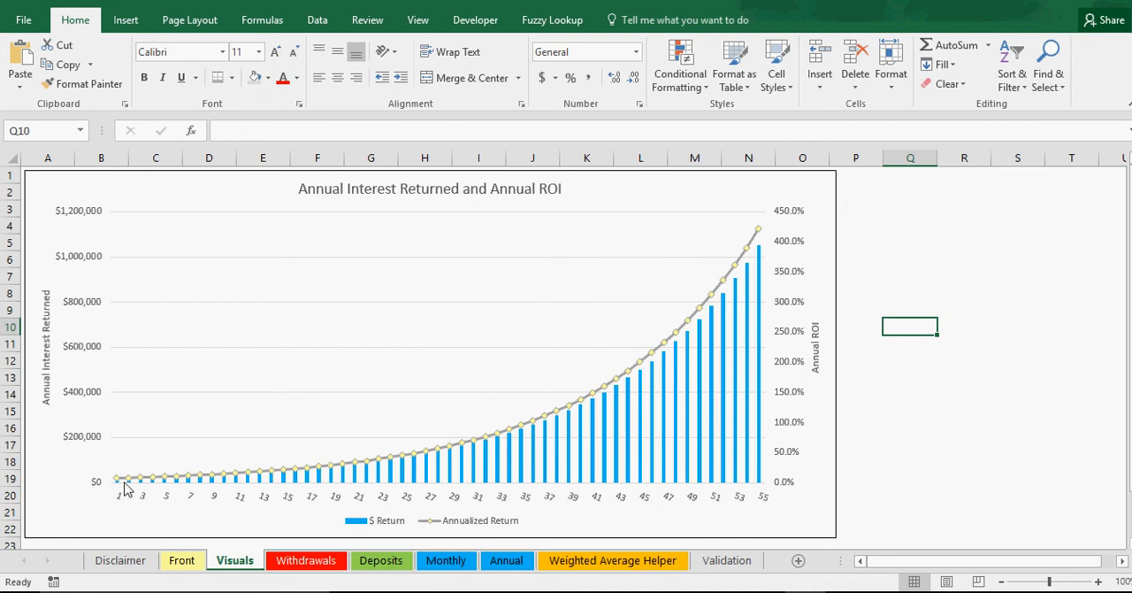
# Step: Set the Starting Investment on the Front sheet to $5,000
pyautogui.click(182, 565)
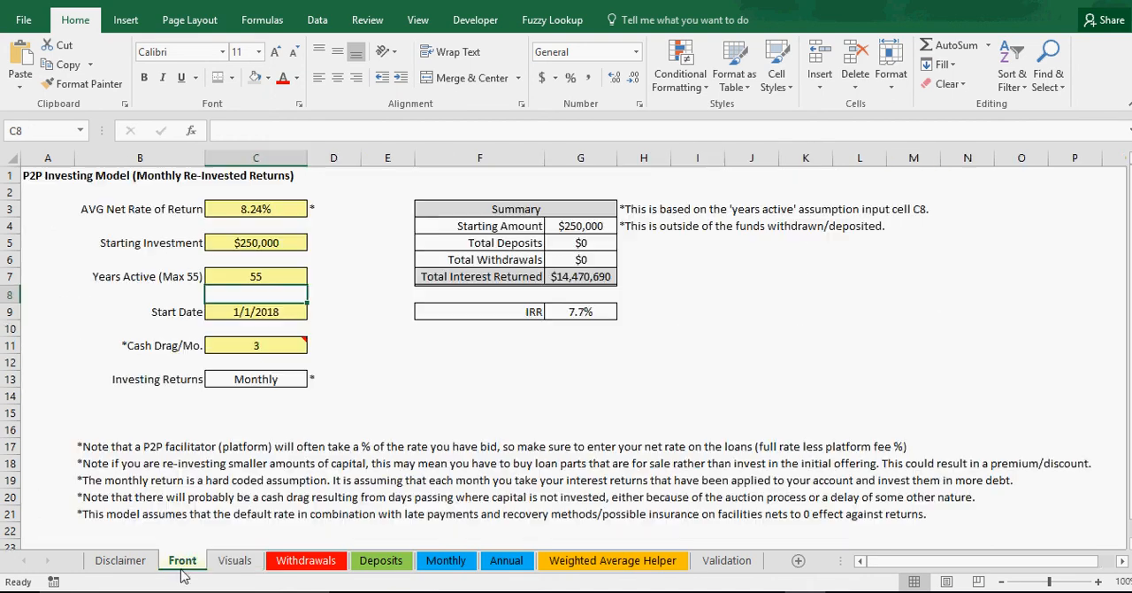
pyautogui.click(269, 232)
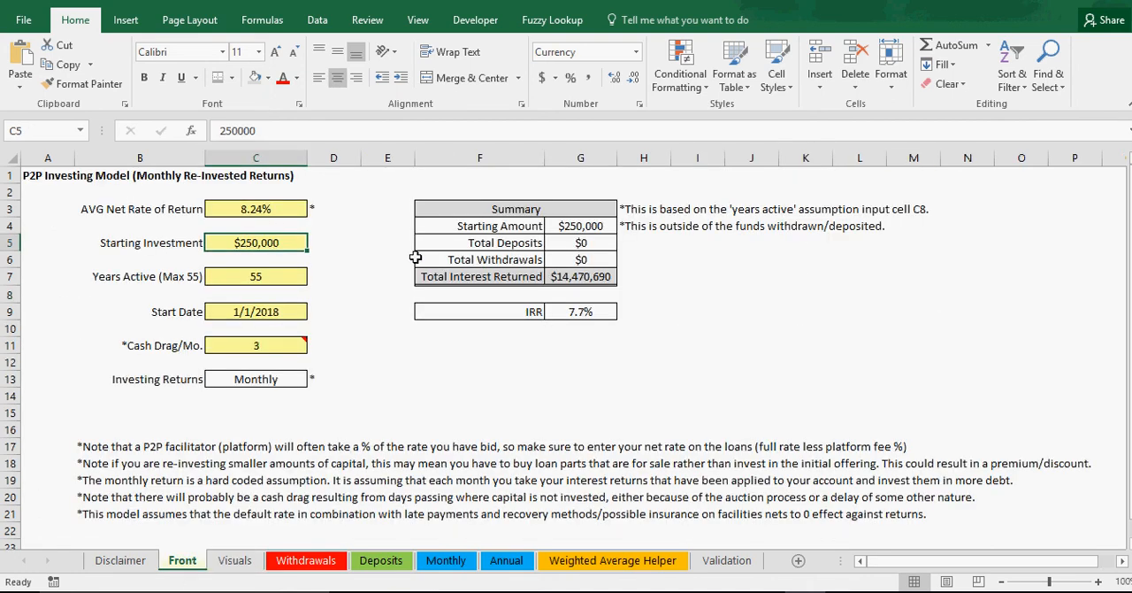
pyautogui.write('5000')
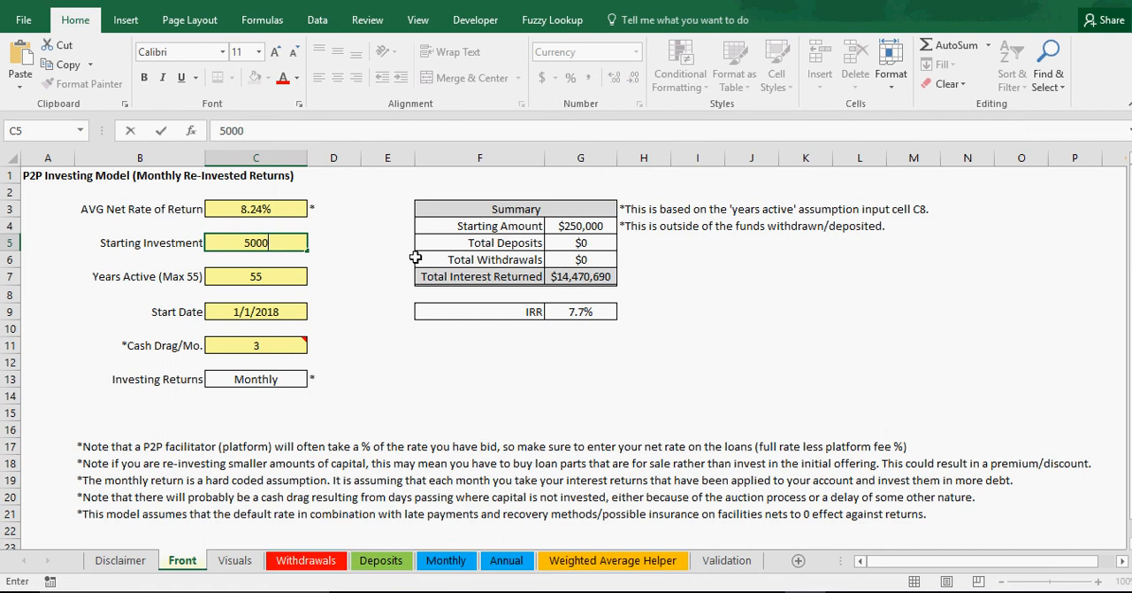
pyautogui.press('Return')
pyautogui.click(522, 379)
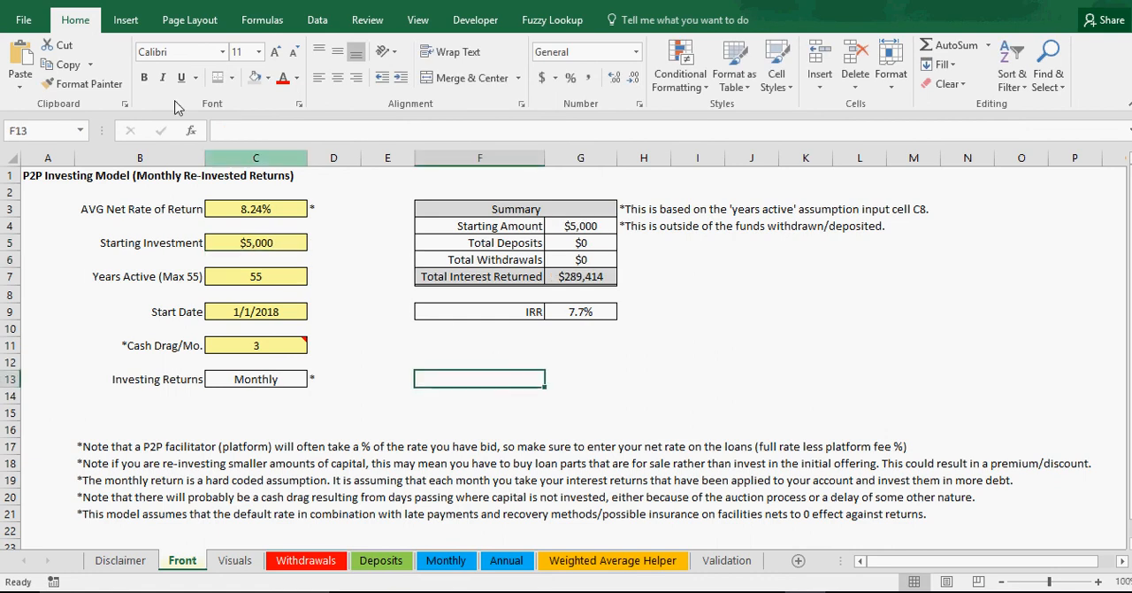
# Step: Examine the year 55 annualized return in the Visuals chart for the $5,000 starting investment
pyautogui.click(268, 244)
pyautogui.click(235, 560)
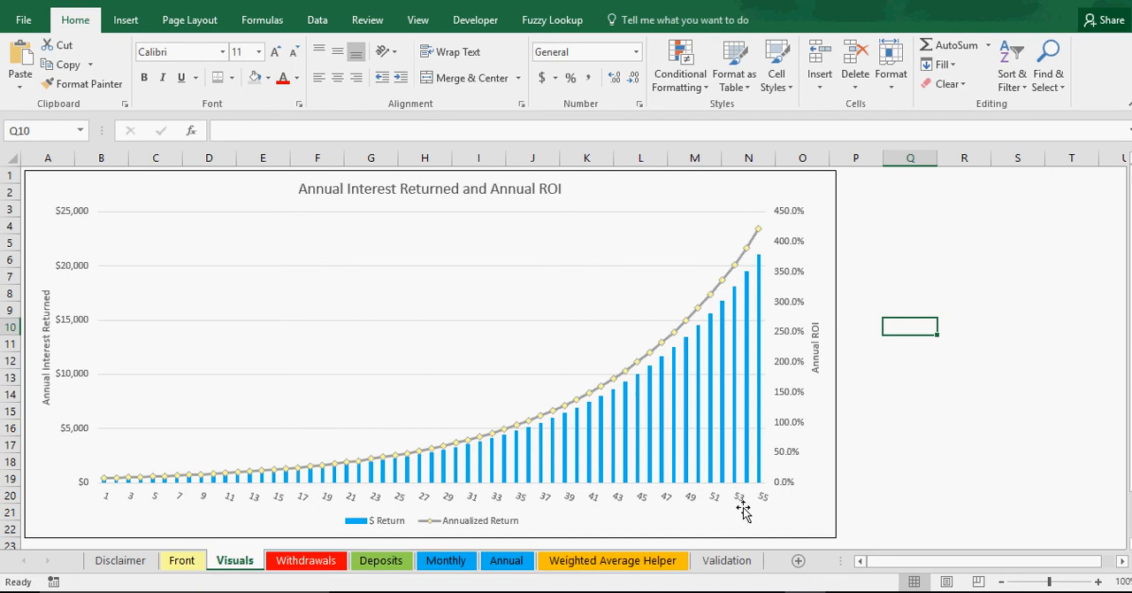
pyautogui.moveTo(760, 270)
pyautogui.moveTo(758, 236)
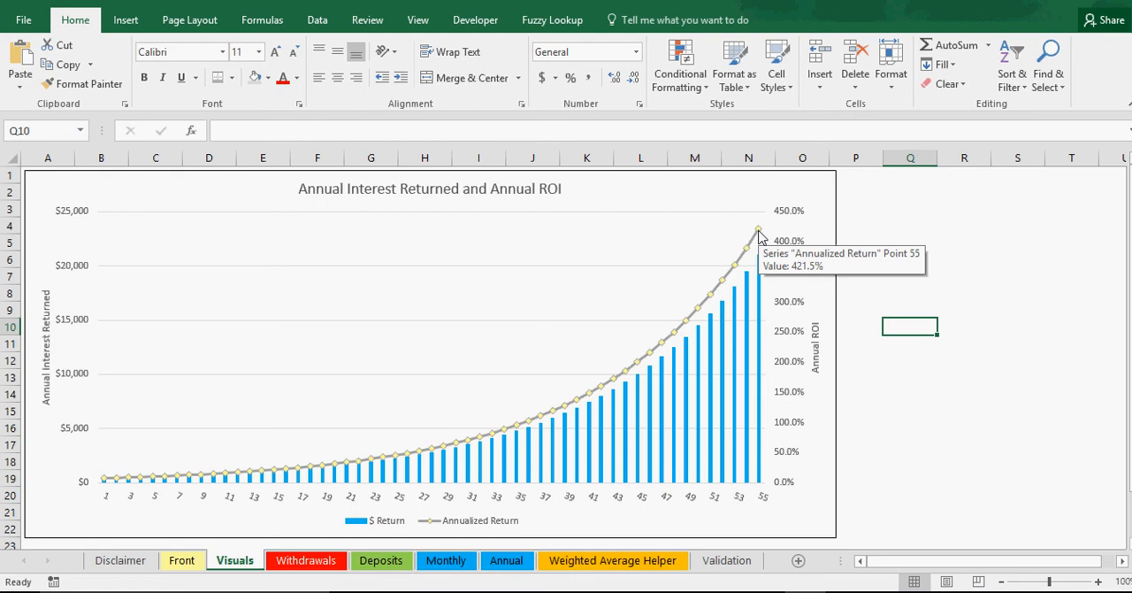
# Step: Recheck the net rate and cash drag inputs on the Front sheet against the year 55 Annualized Return point in the Visuals chart
pyautogui.click(187, 566)
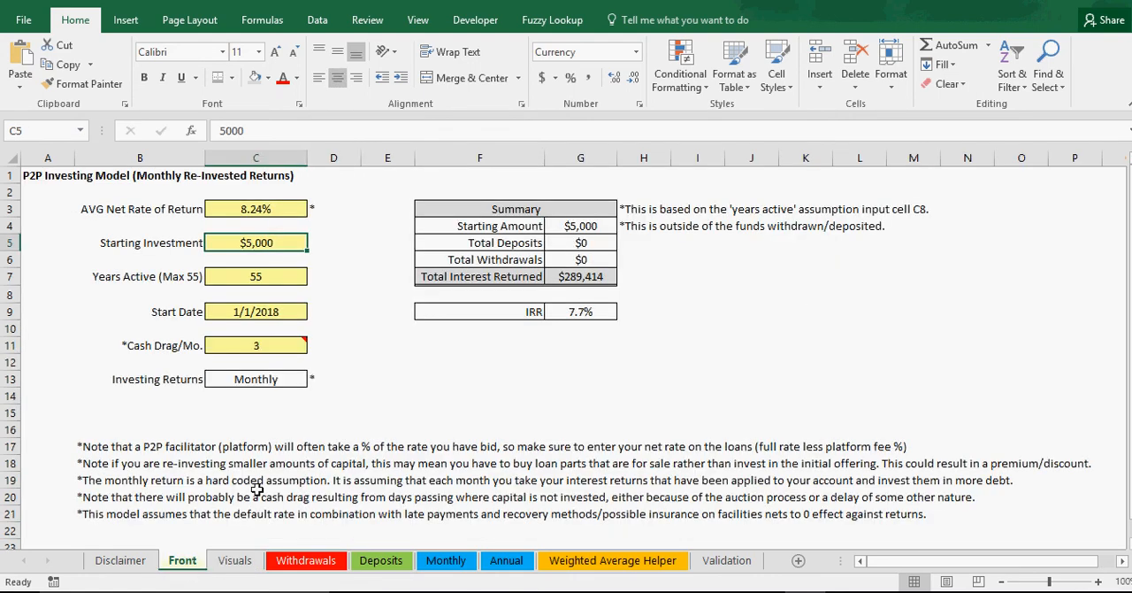
pyautogui.click(264, 210)
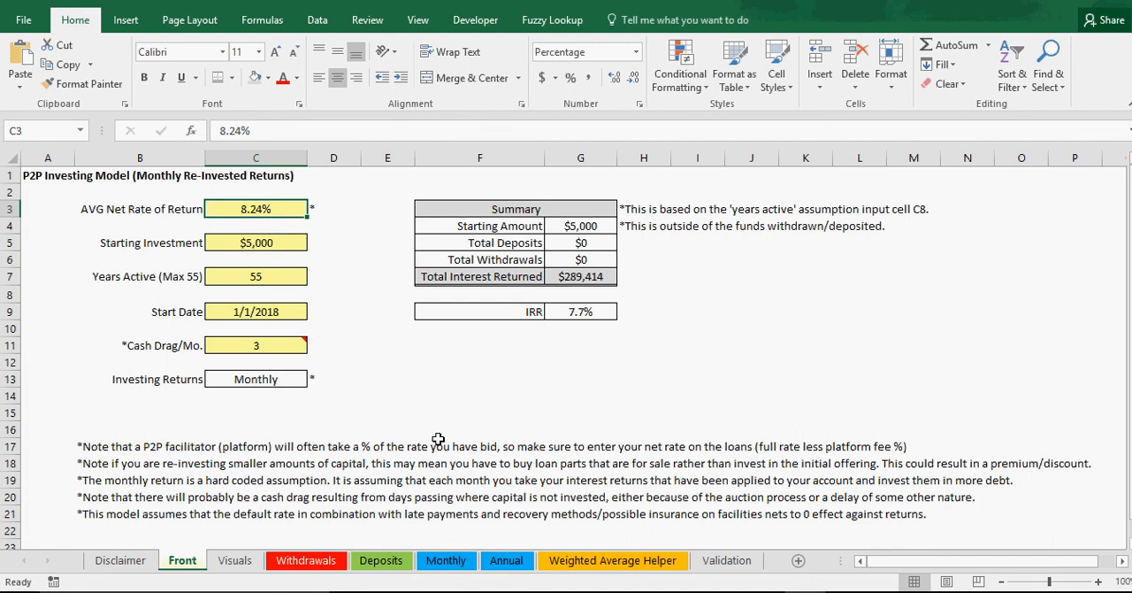
pyautogui.click(274, 345)
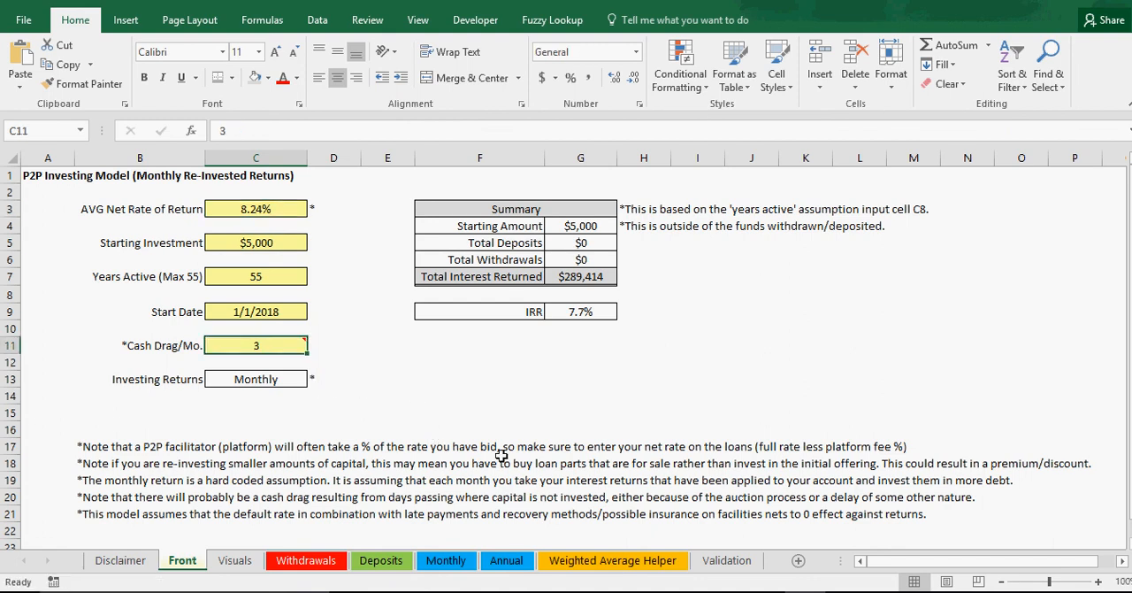
pyautogui.click(274, 216)
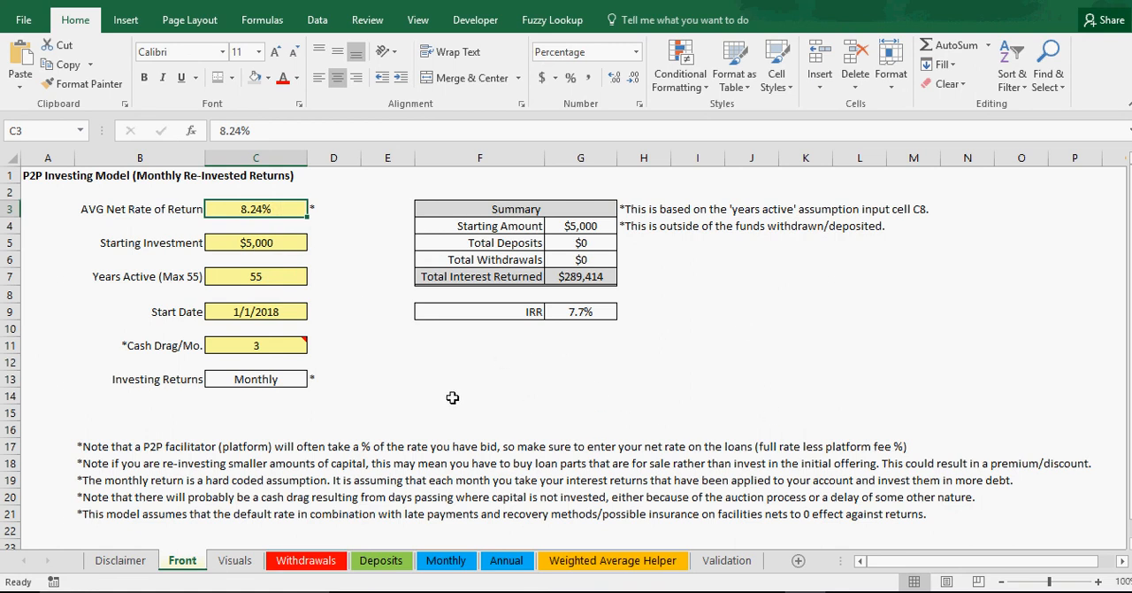
pyautogui.click(235, 561)
pyautogui.moveTo(758, 235)
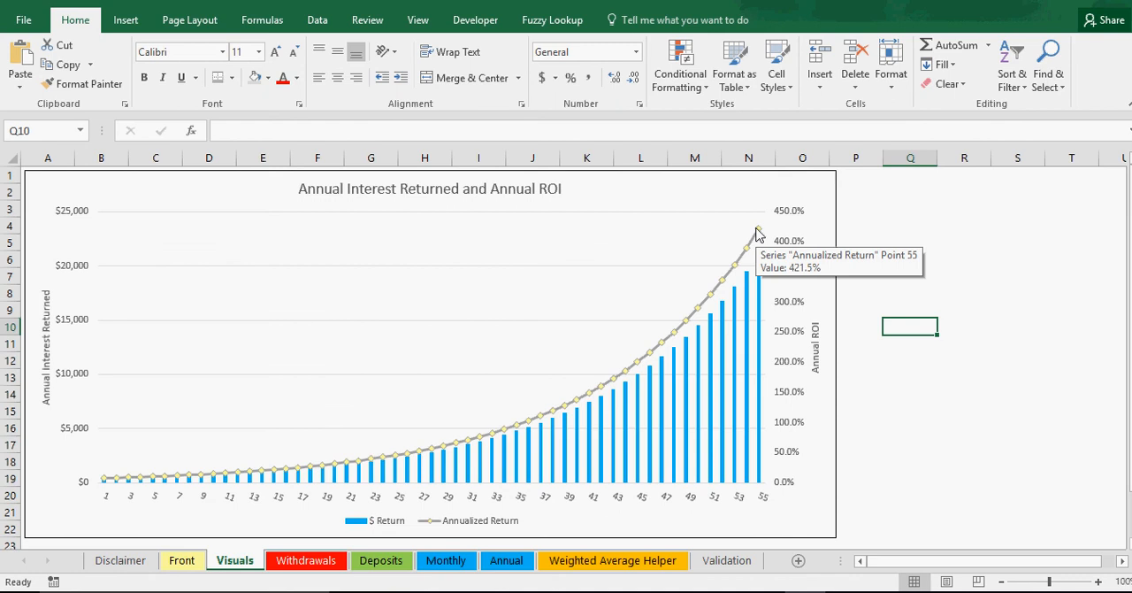
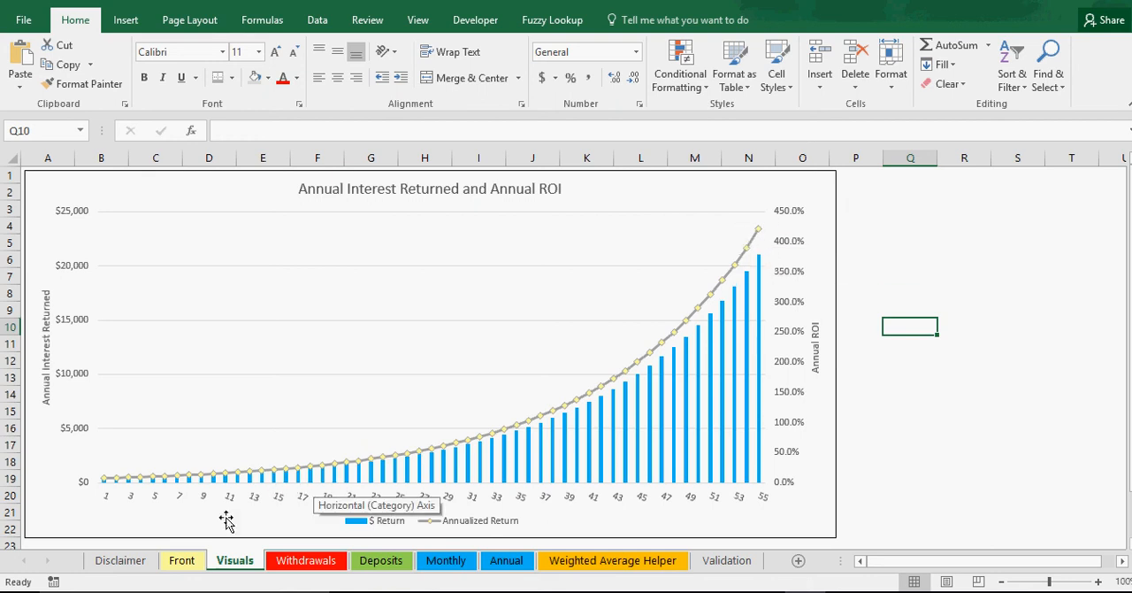
# Step: Set Years Active to 15 on the Front sheet and check the year 15 return in the Visuals chart
pyautogui.click(181, 560)
pyautogui.click(262, 279)
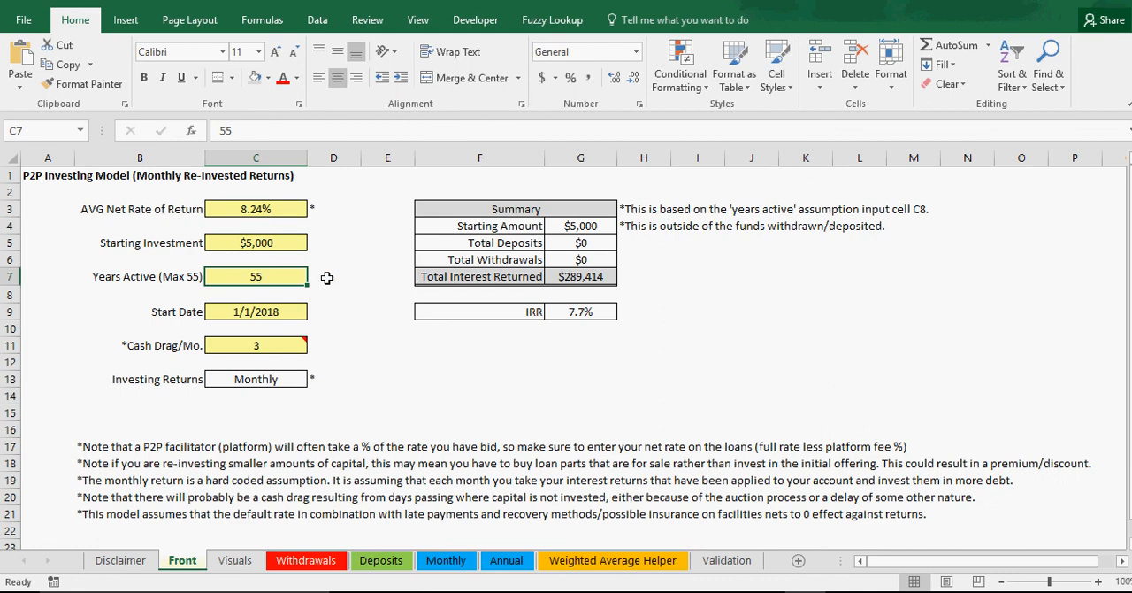
pyautogui.write('15')
pyautogui.press('Return')
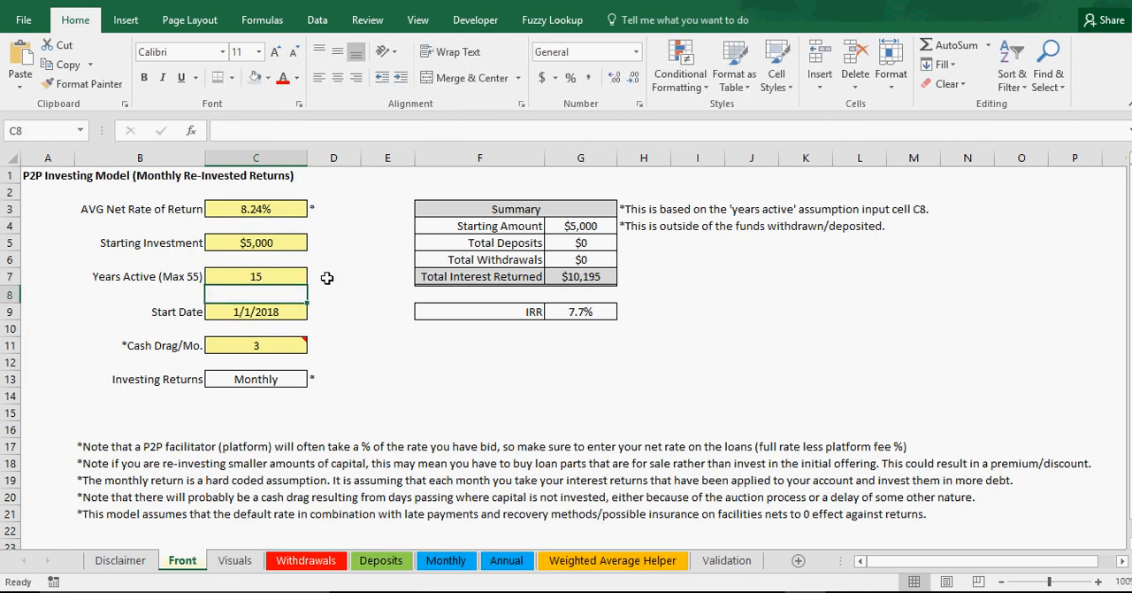
pyautogui.click(247, 560)
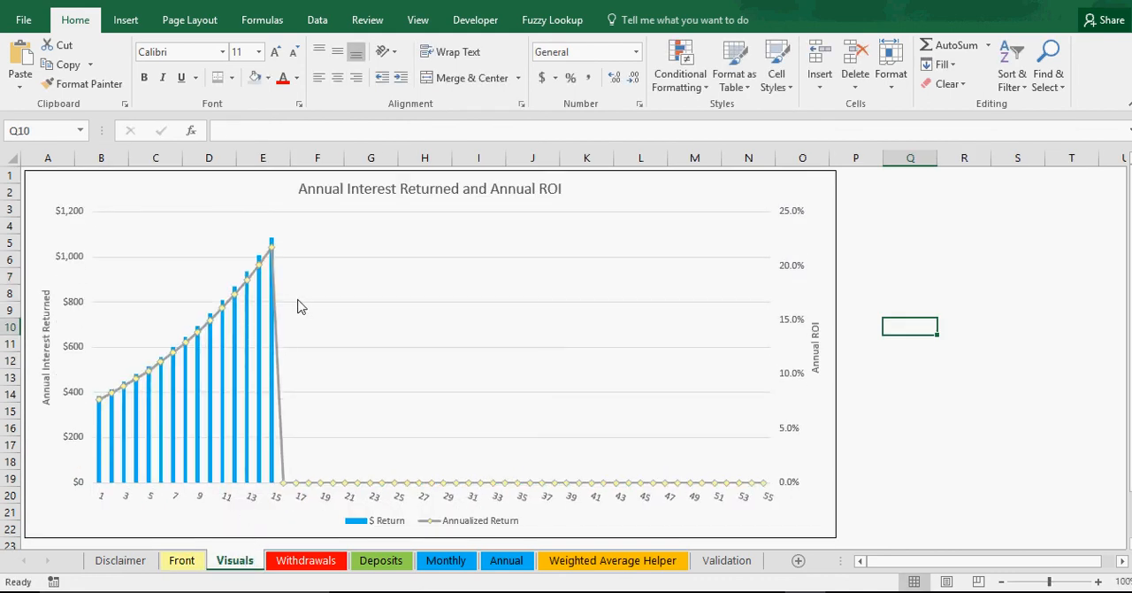
pyautogui.moveTo(270, 252)
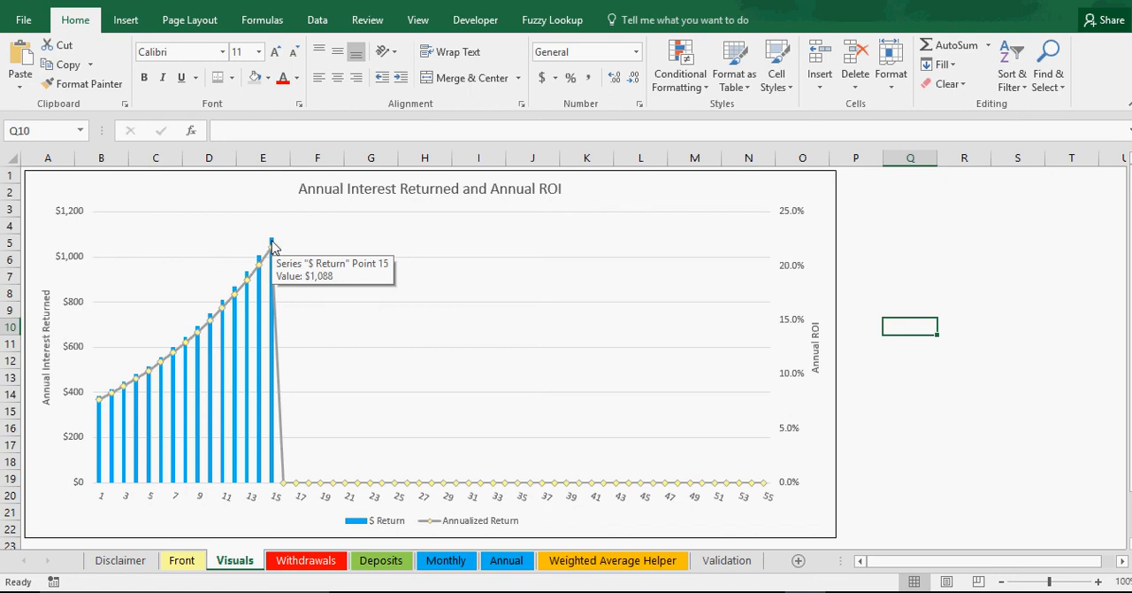
# Step: Review the Front inputs and look through the Visuals, Withdrawals, Deposits, Monthly, Annual and Weighted Average Helper sheets
pyautogui.click(185, 562)
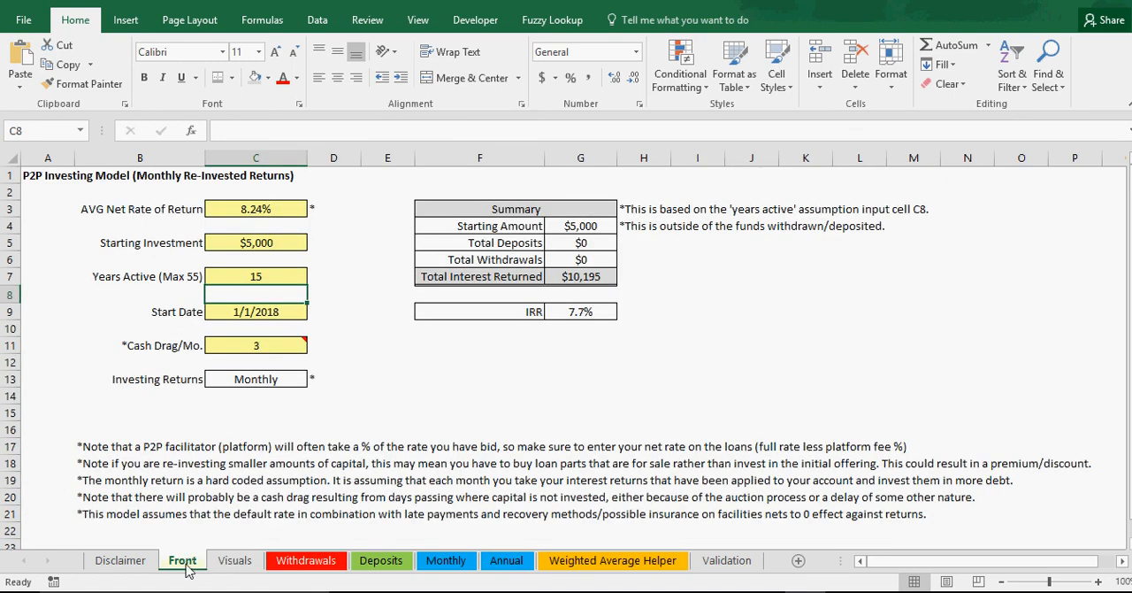
pyautogui.click(268, 248)
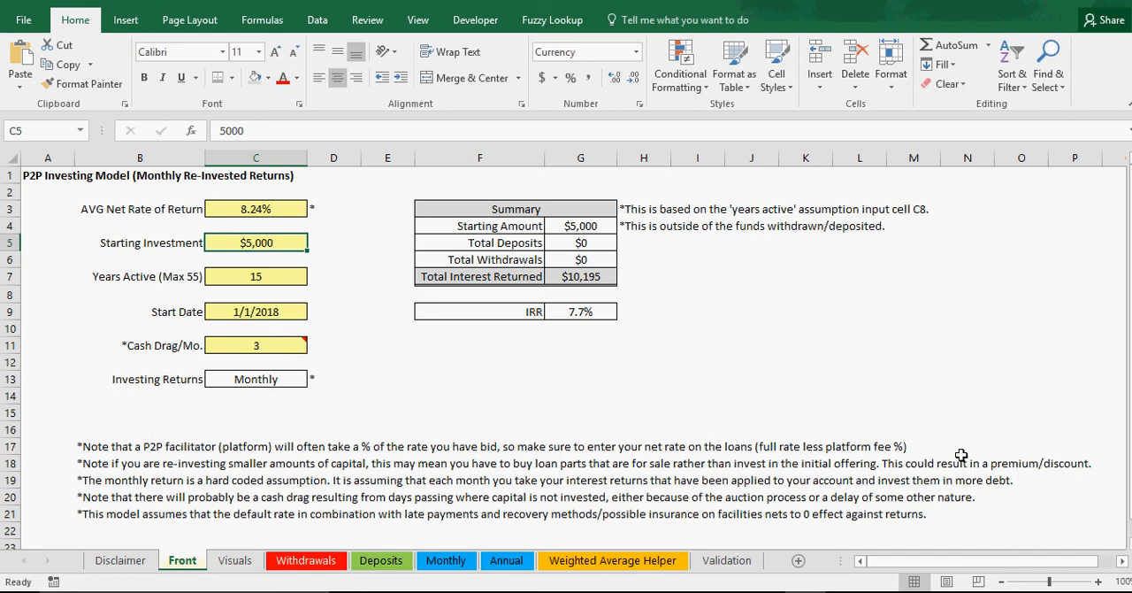
pyautogui.click(255, 209)
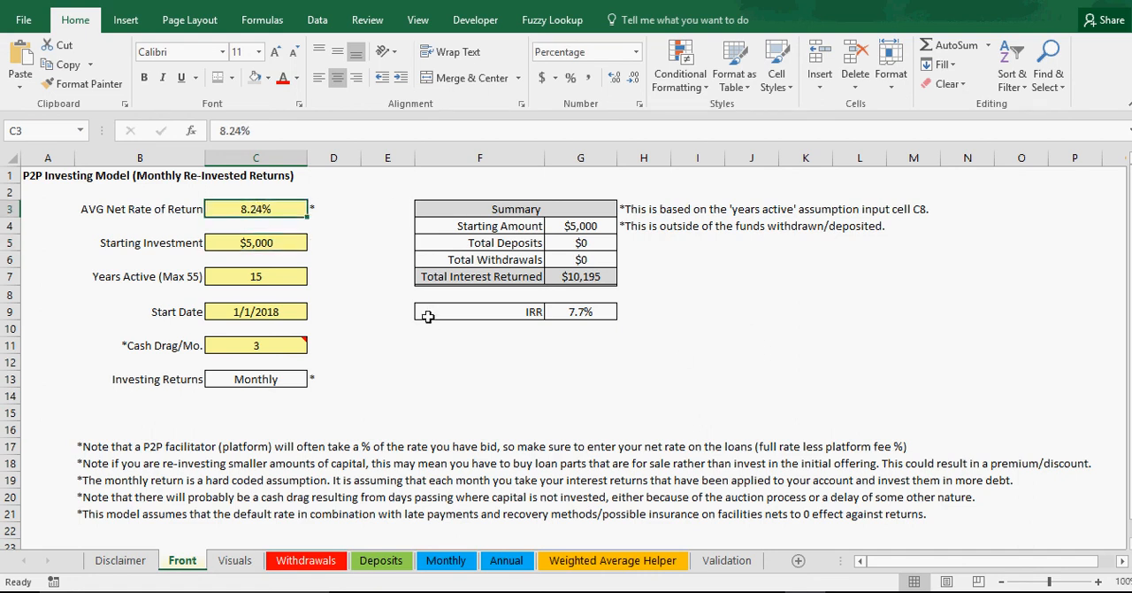
pyautogui.click(236, 561)
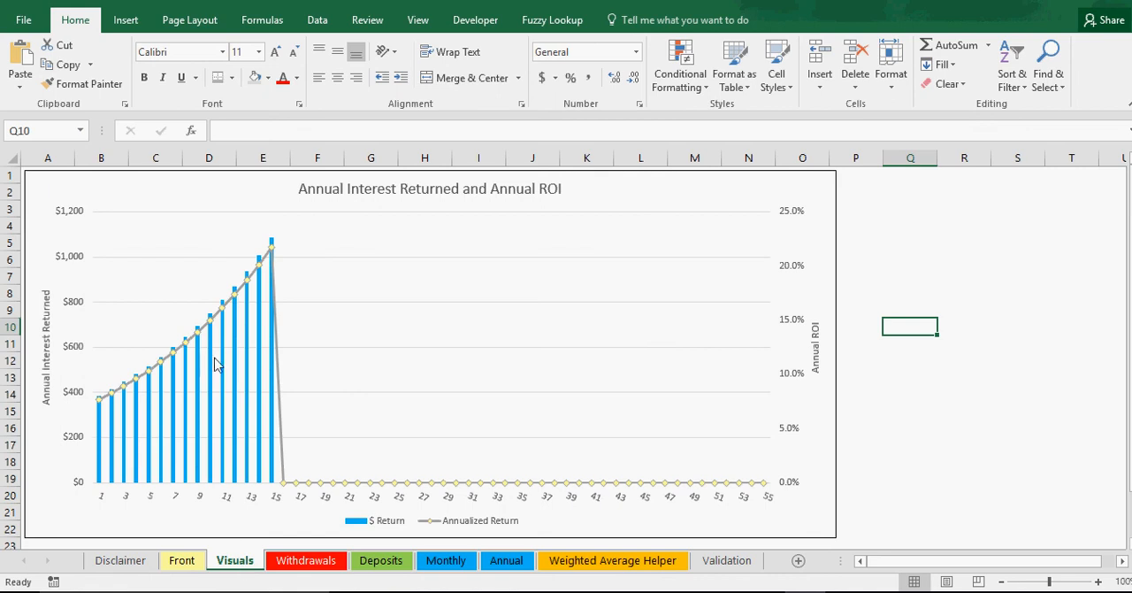
pyautogui.click(309, 561)
pyautogui.click(376, 566)
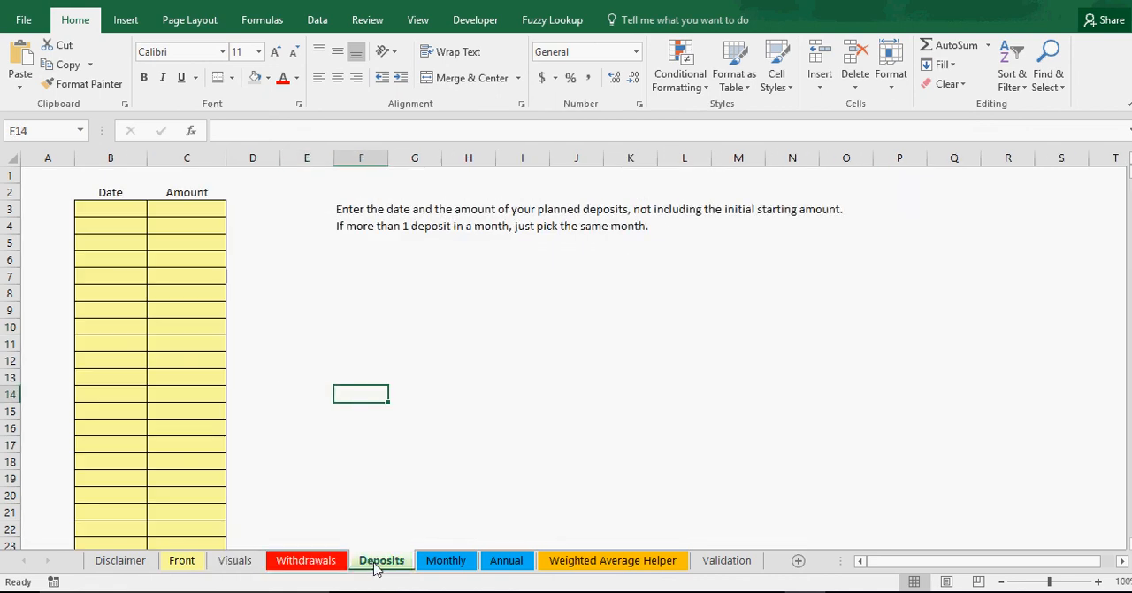
pyautogui.click(456, 566)
pyautogui.click(505, 566)
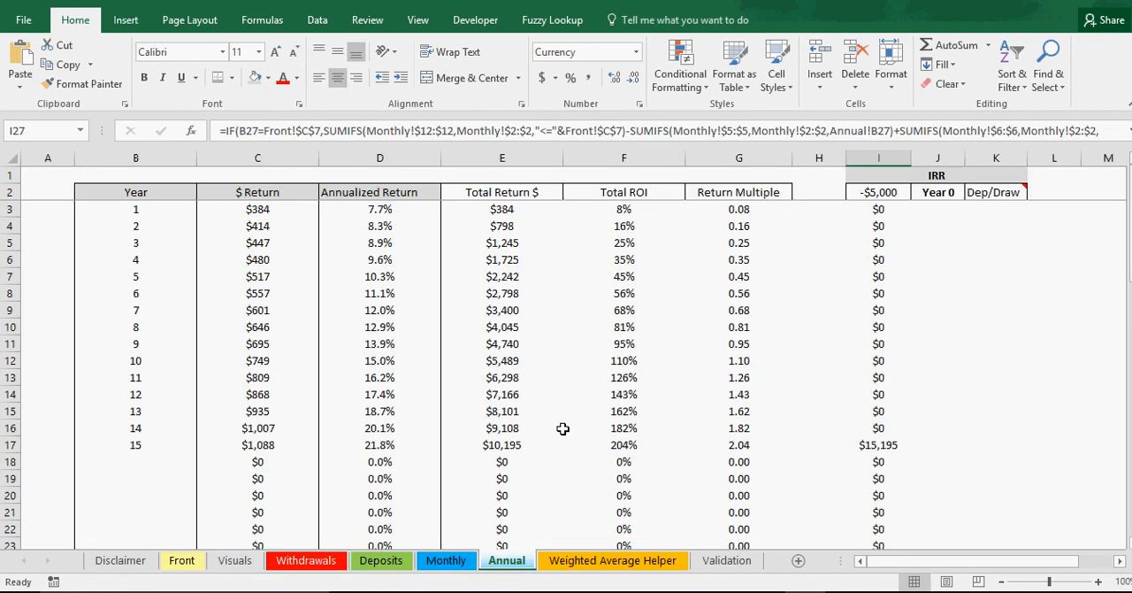
pyautogui.click(574, 561)
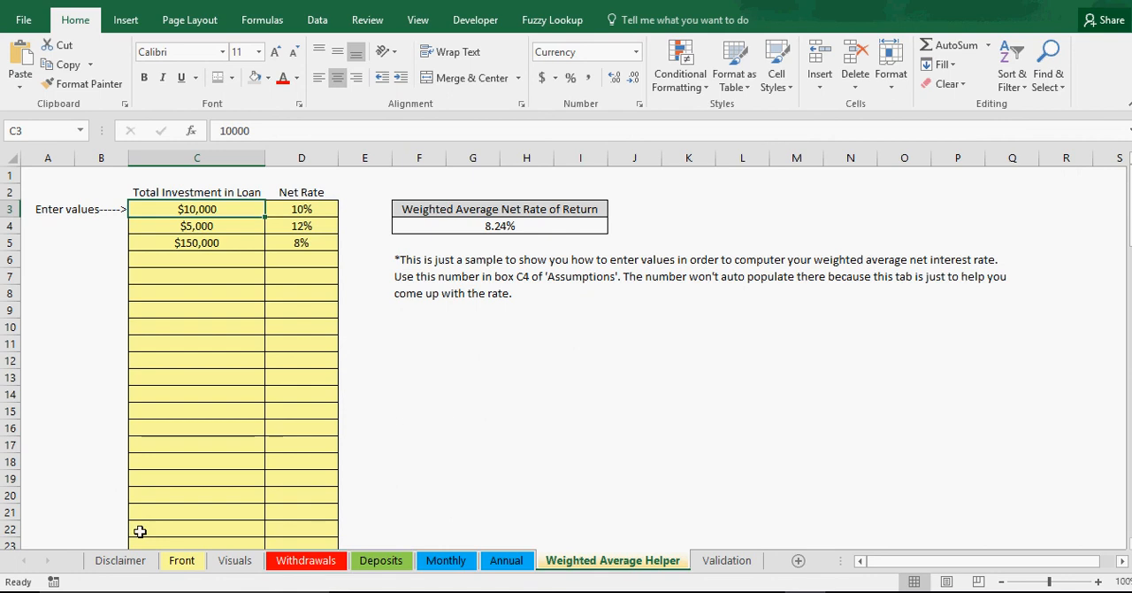
pyautogui.click(182, 565)
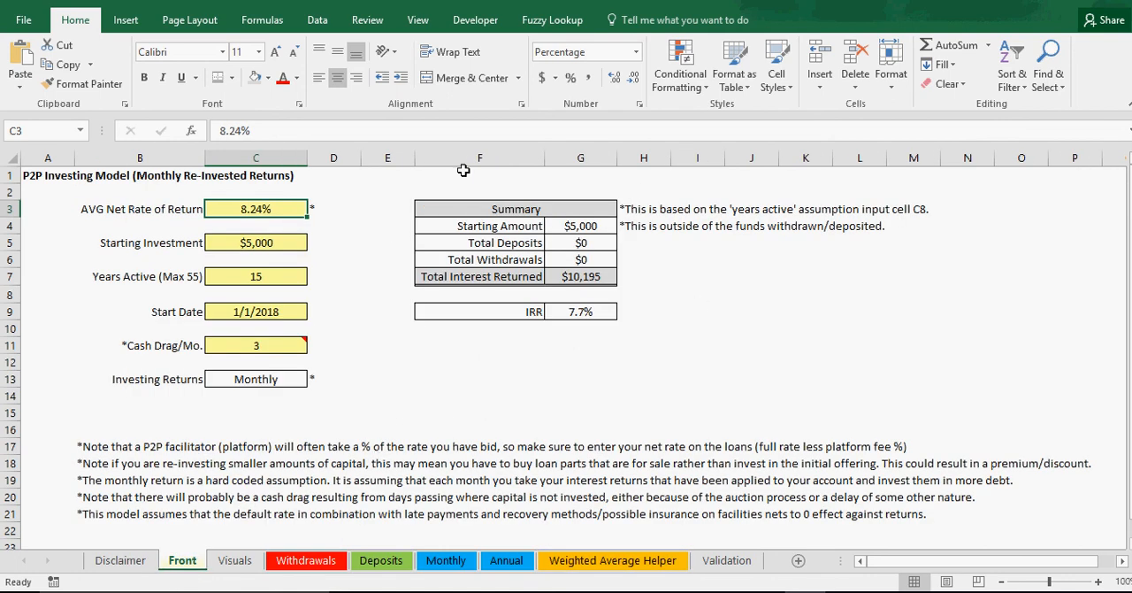
# Step: Set the Starting Investment on the Front sheet to $100,000 and check the Total Interest Returned
pyautogui.click(257, 238)
pyautogui.write('100000')
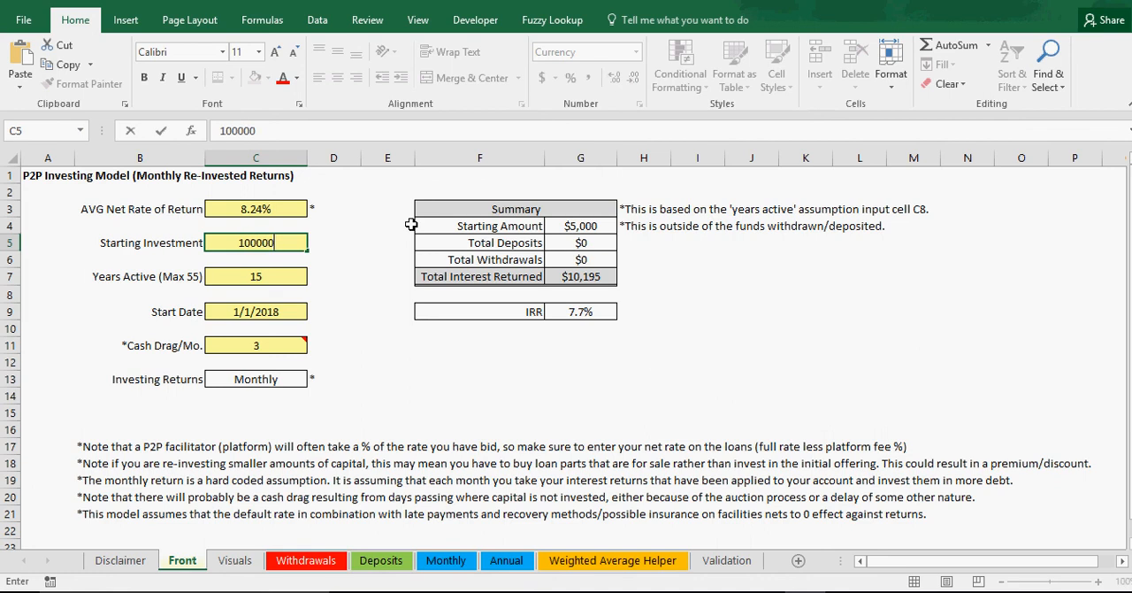
pyautogui.press('Return')
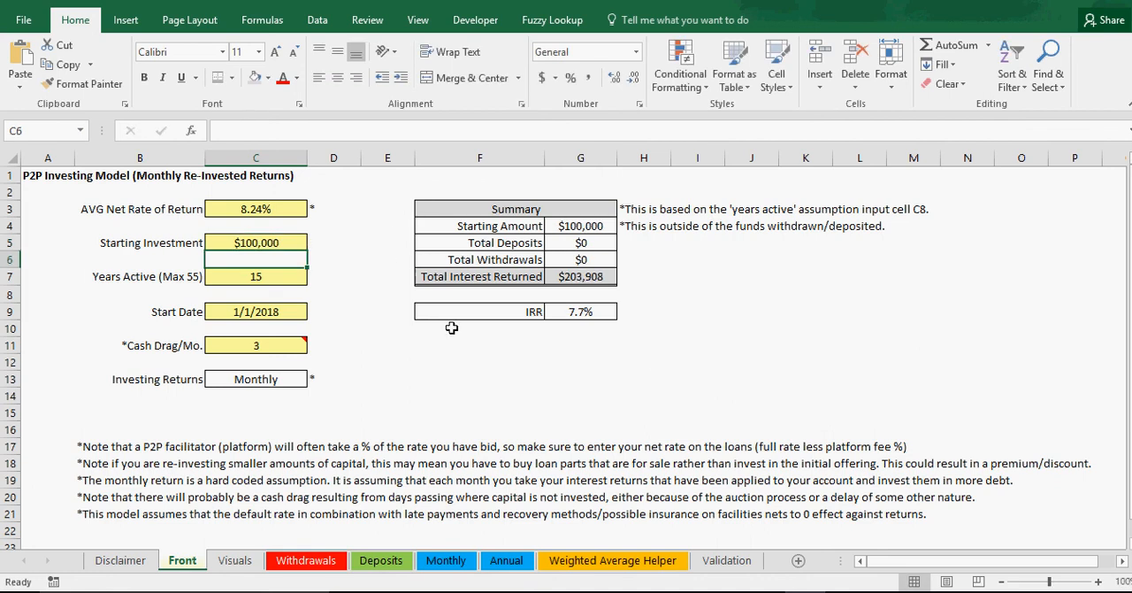
pyautogui.click(457, 356)
pyautogui.click(494, 276)
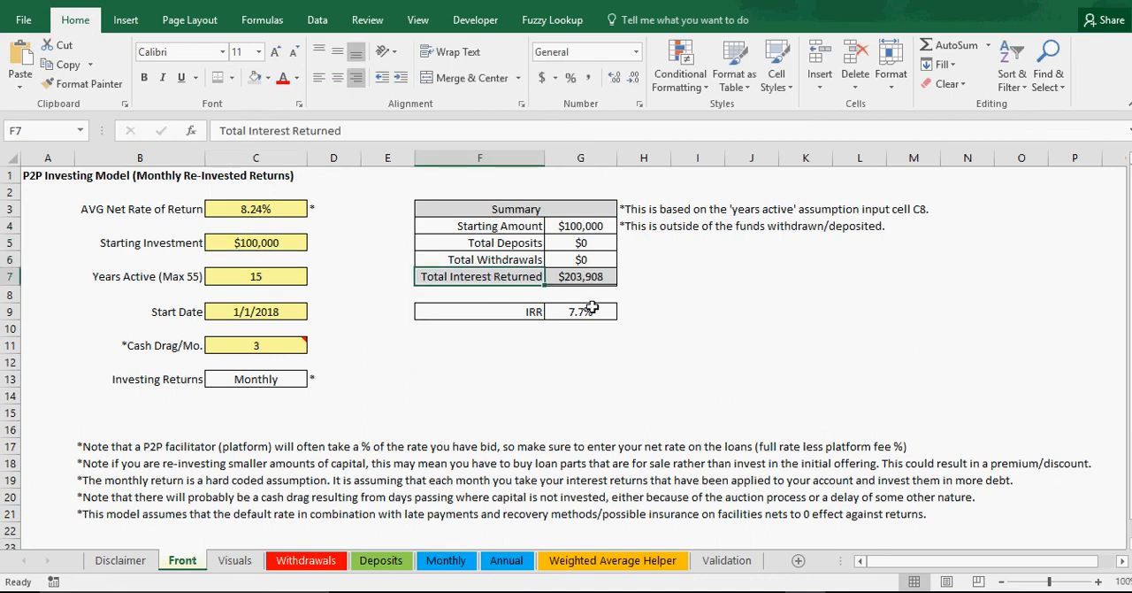
# Step: Move the IRR label and value down to row 11 and enter the label "Total Annualized $" in F9
pyautogui.moveTo(515, 311); pyautogui.dragTo(575, 358)
pyautogui.click(500, 311)
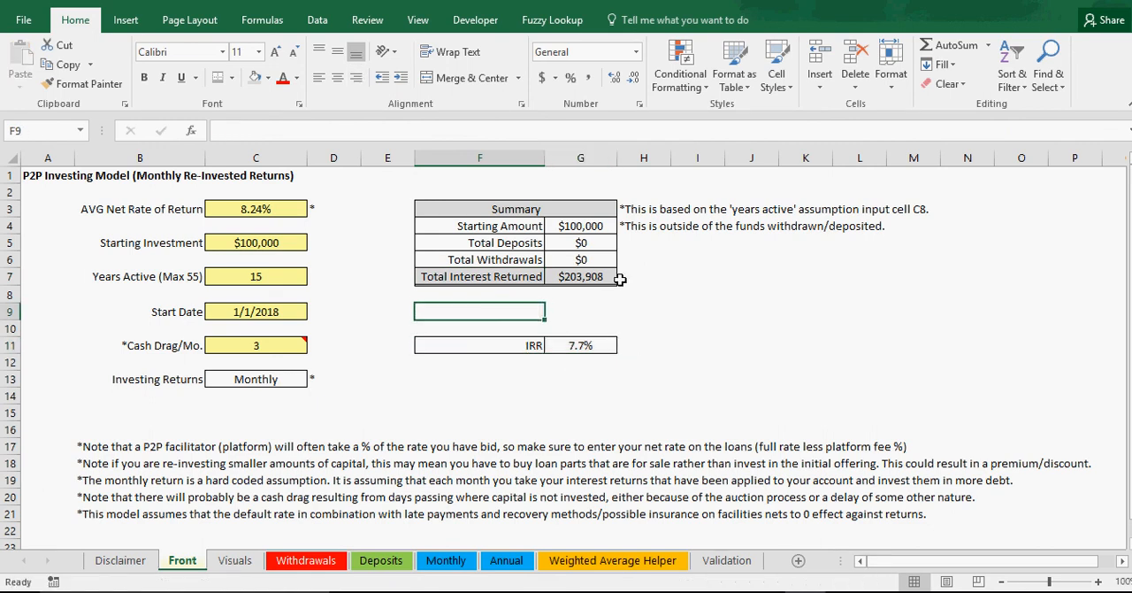
pyautogui.write('Total')
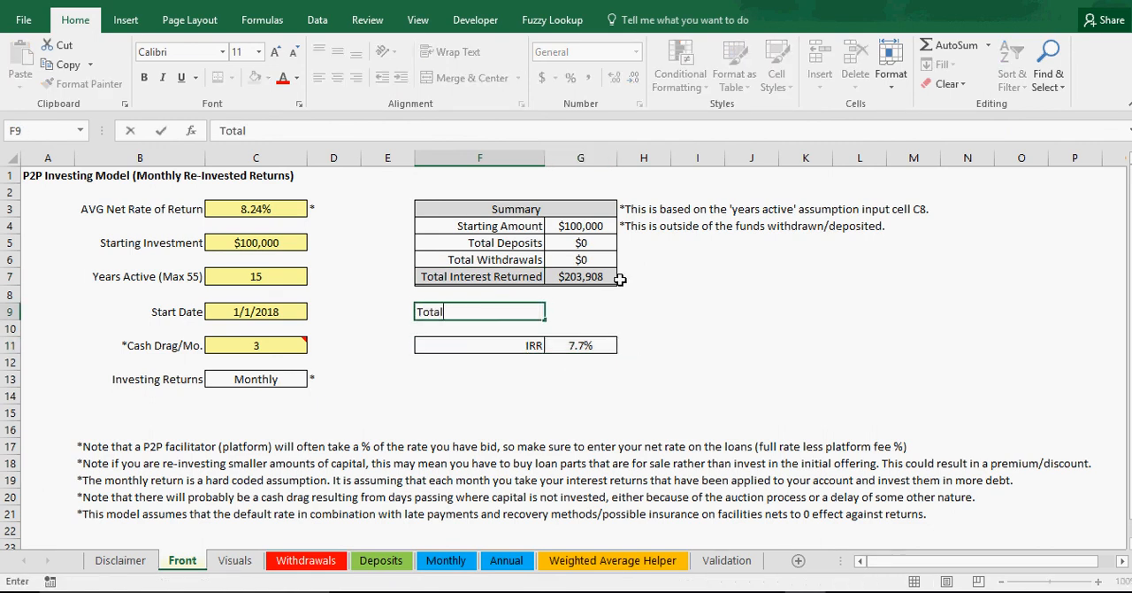
pyautogui.write(' Annualized $')
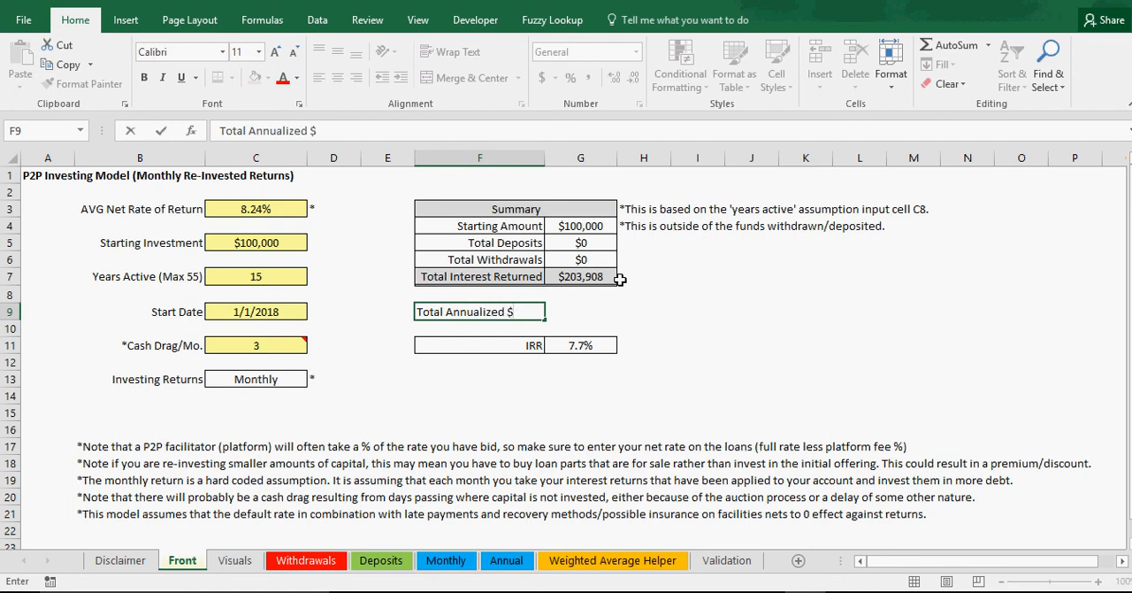
pyautogui.press('Return')
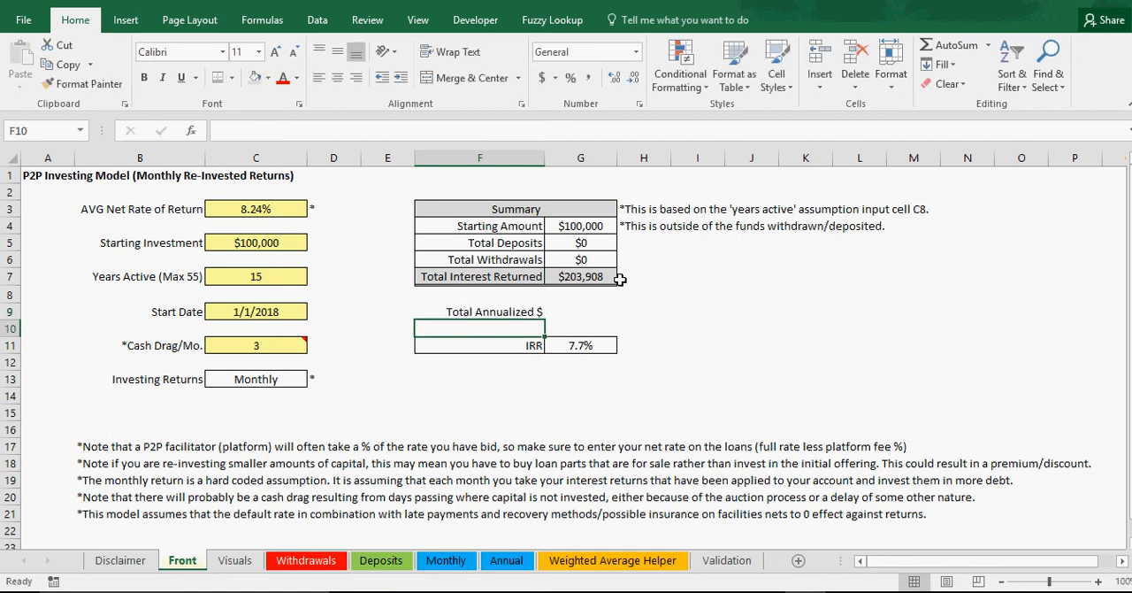
# Step: Enter the label "Annualized ROI" in F10, directly below the Total Annualized $ label
pyautogui.write('Total Annu')
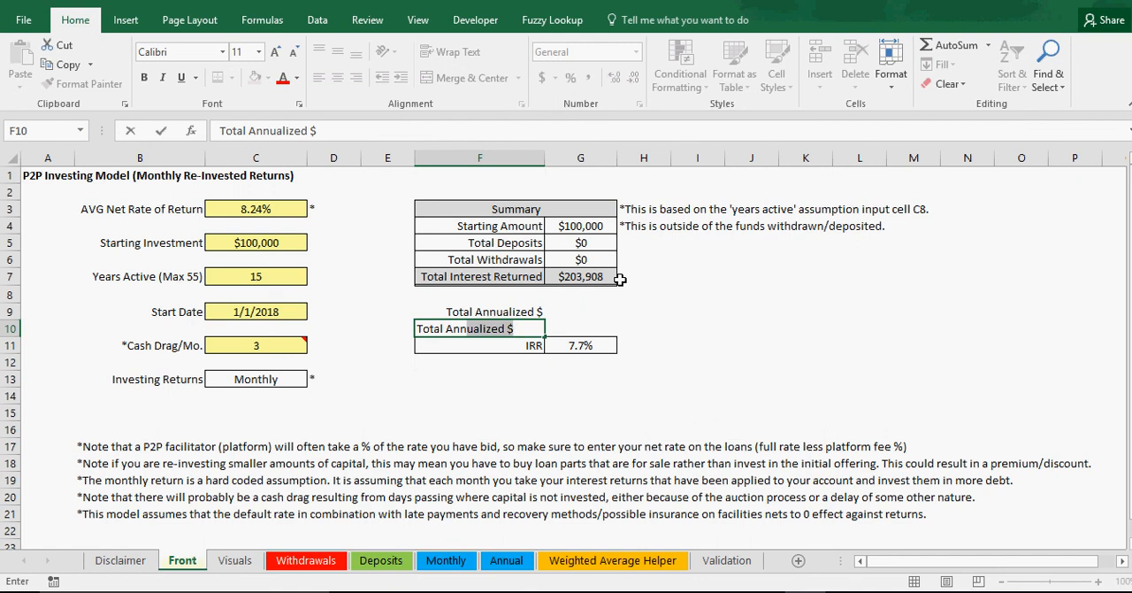
pyautogui.press('BackSpace')
pyautogui.press('BackSpace')
pyautogui.press('BackSpace')
pyautogui.press('BackSpace')
pyautogui.press('BackSpace')
pyautogui.press('BackSpace')
pyautogui.press('BackSpace')
pyautogui.press('BackSpace')
pyautogui.press('BackSpace')
pyautogui.press('BackSpace')
pyautogui.press('BackSpace')
pyautogui.write('Annual')
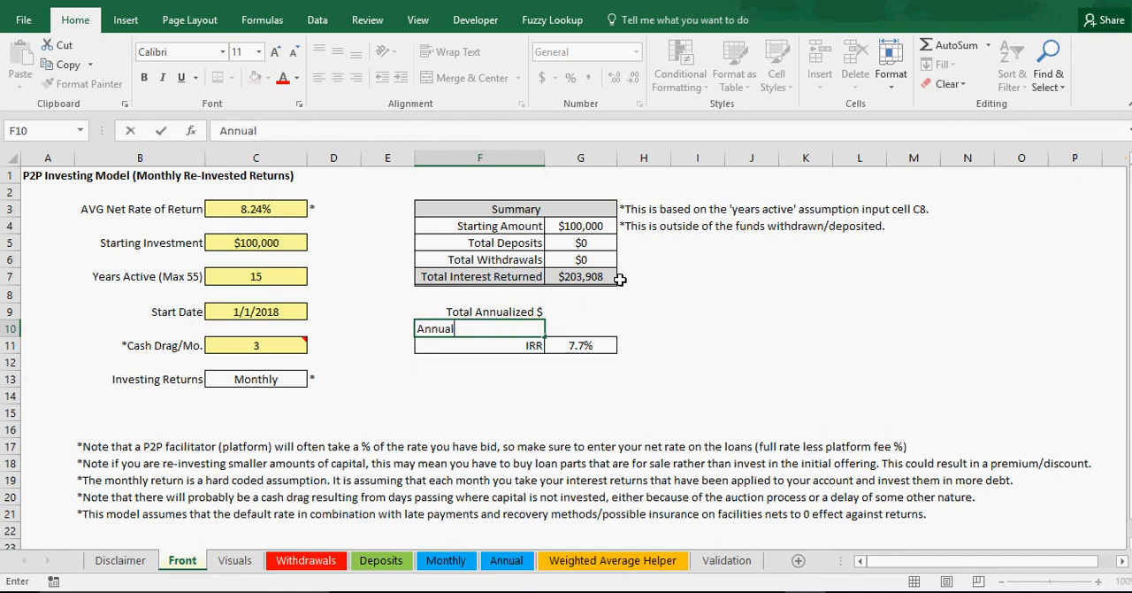
pyautogui.write('ized ROI')
pyautogui.press('Return')
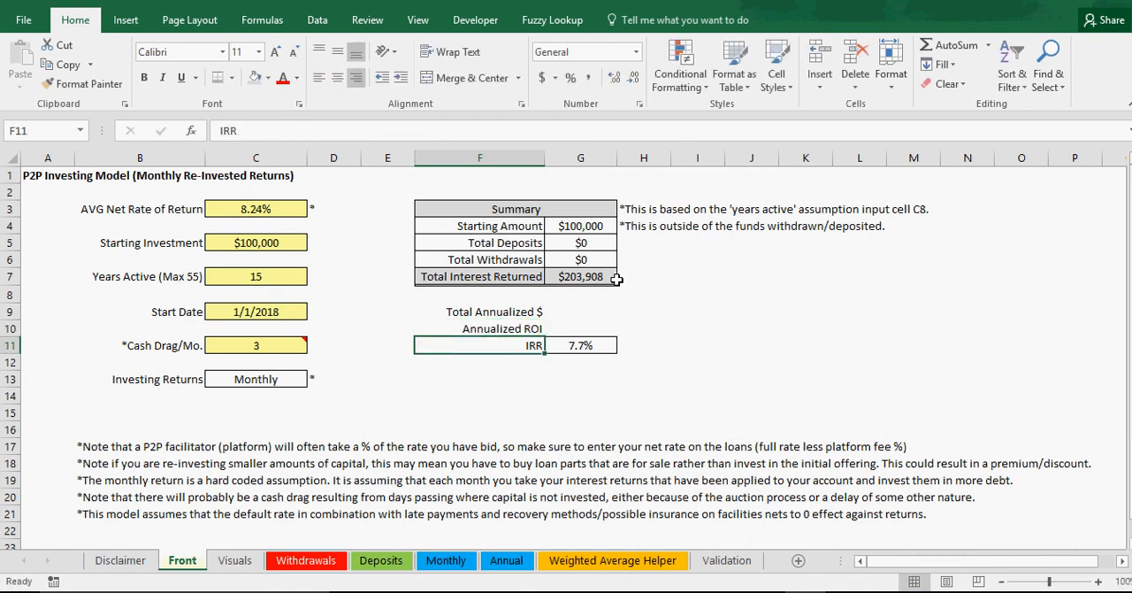
# Step: Move the IRR label and value down to row 12 and apply all borders to F9:G10
pyautogui.moveTo(513, 343); pyautogui.dragTo(576, 361)
pyautogui.click(568, 314)
pyautogui.moveTo(568, 314); pyautogui.dragTo(496, 329)
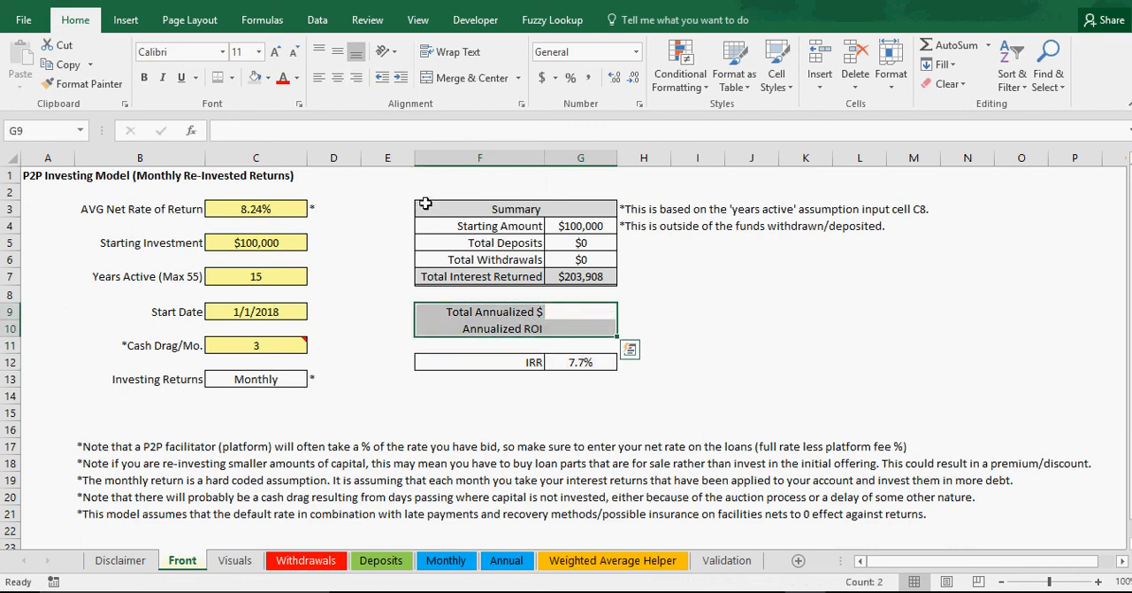
pyautogui.click(232, 77)
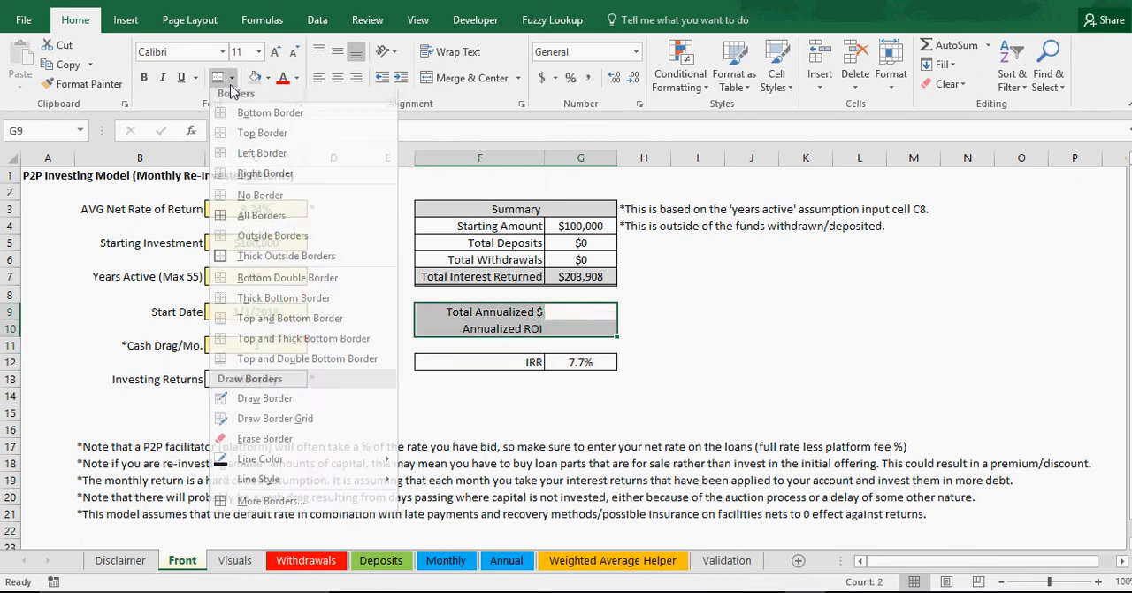
pyautogui.click(261, 221)
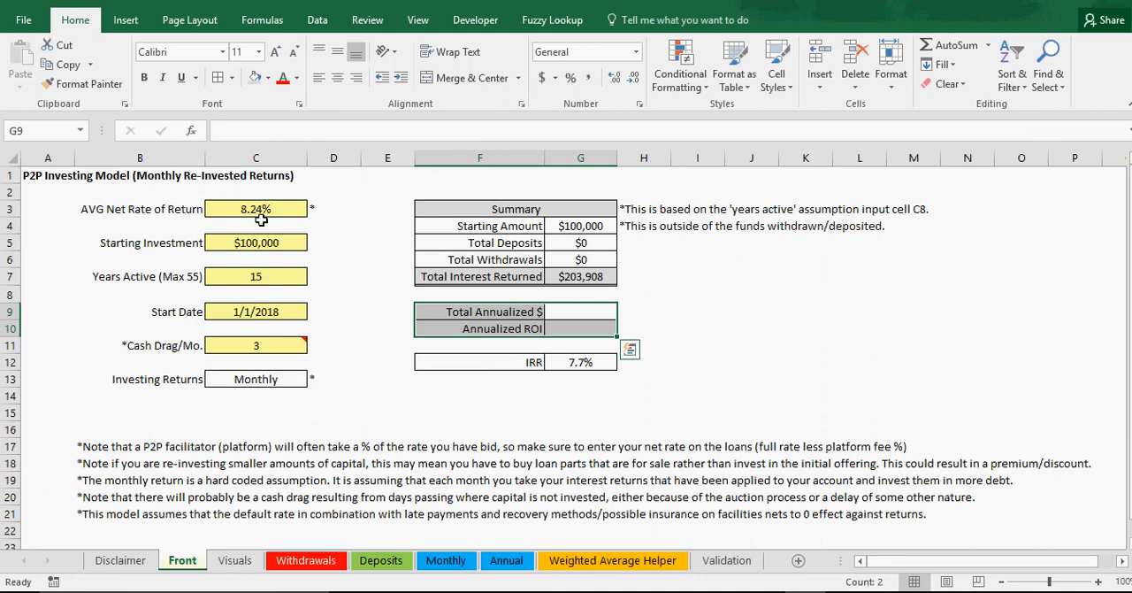
# Step: Calculate Total Annualized $ in G9 by dividing Total Interest Returned by Years Active with =G7/C7
pyautogui.click(581, 314)
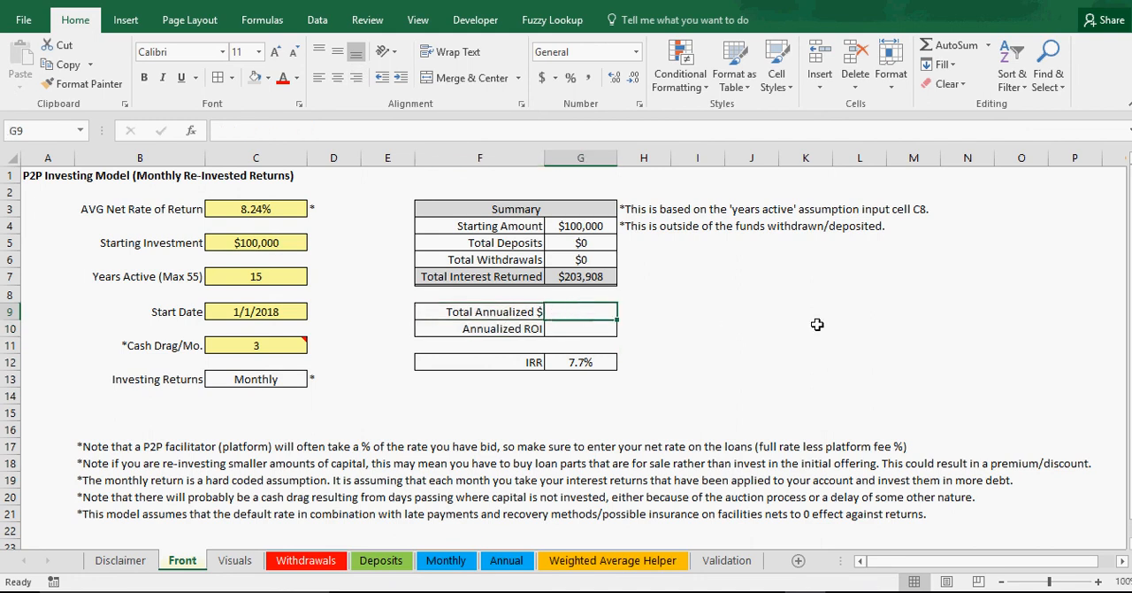
pyautogui.write('=')
pyautogui.click(584, 277)
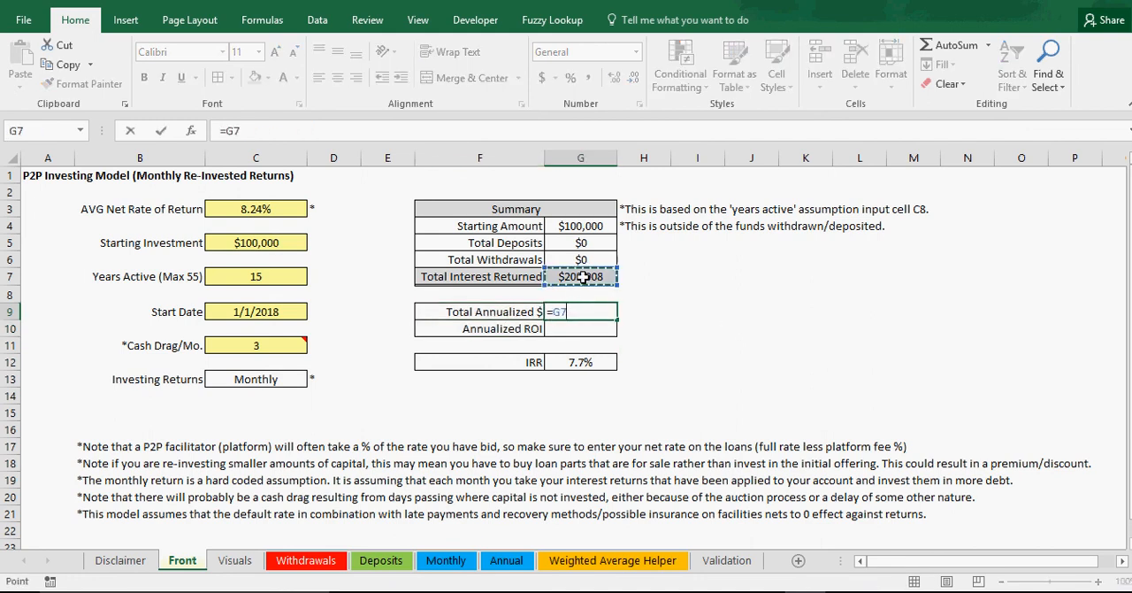
pyautogui.write('/')
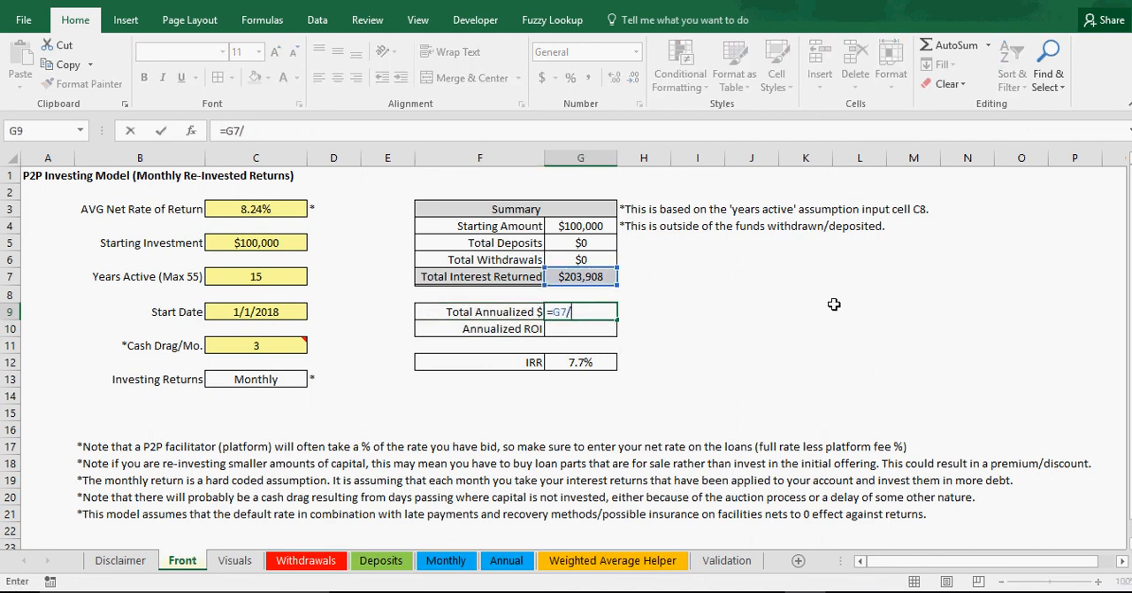
pyautogui.click(266, 276)
pyautogui.press('Return')
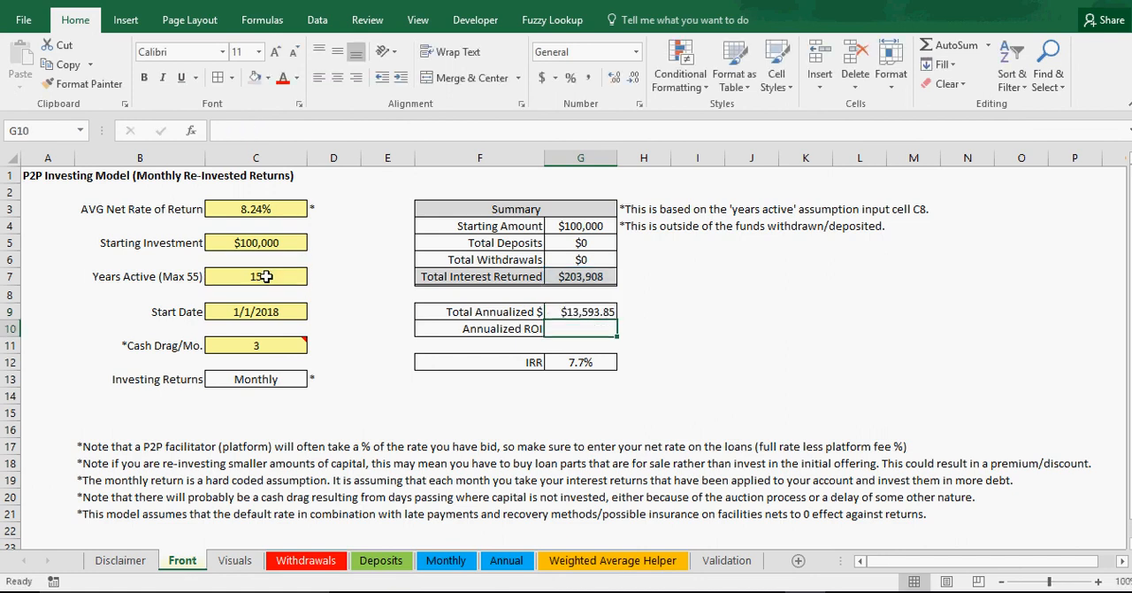
# Step: Format the Total Annualized $ value in G9 as centered currency with 0 decimal places
pyautogui.click(603, 308)
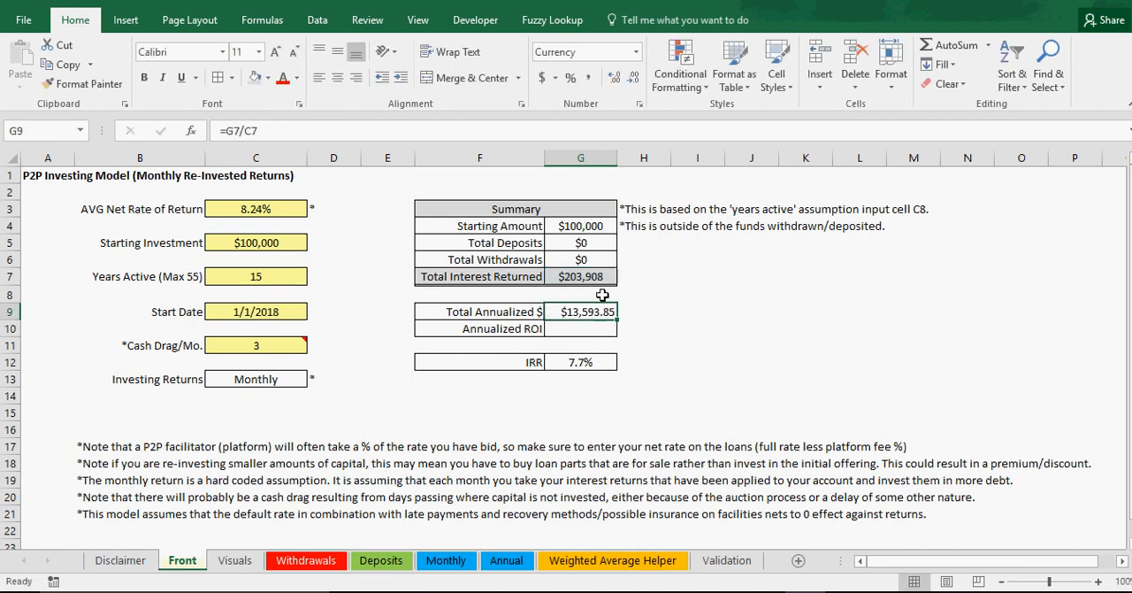
pyautogui.click(638, 103)
pyautogui.click(890, 265)
pyautogui.click(890, 266)
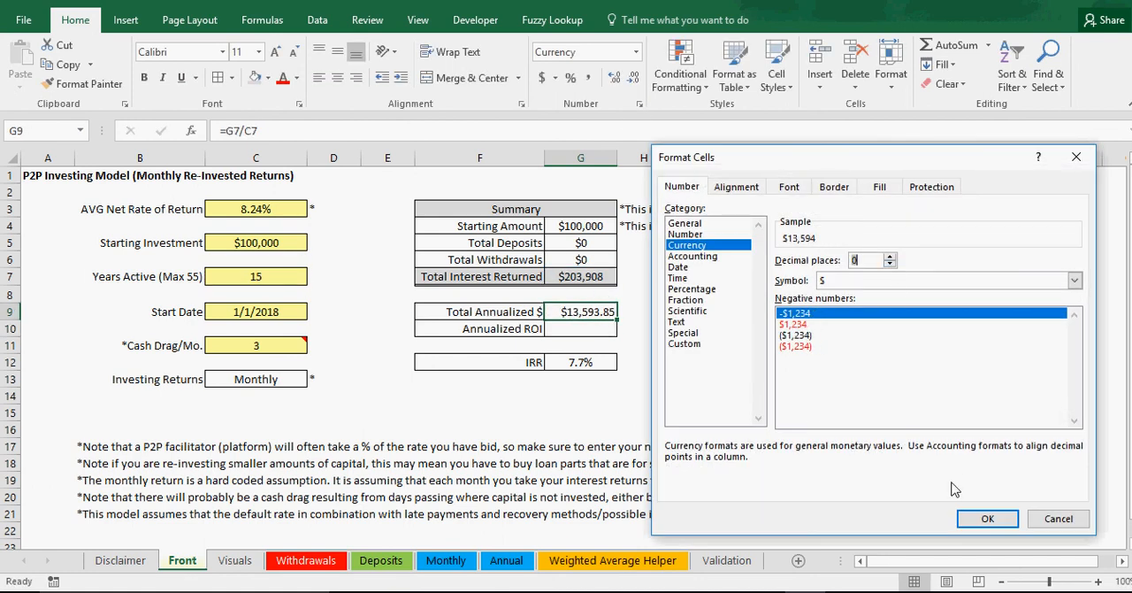
pyautogui.click(978, 517)
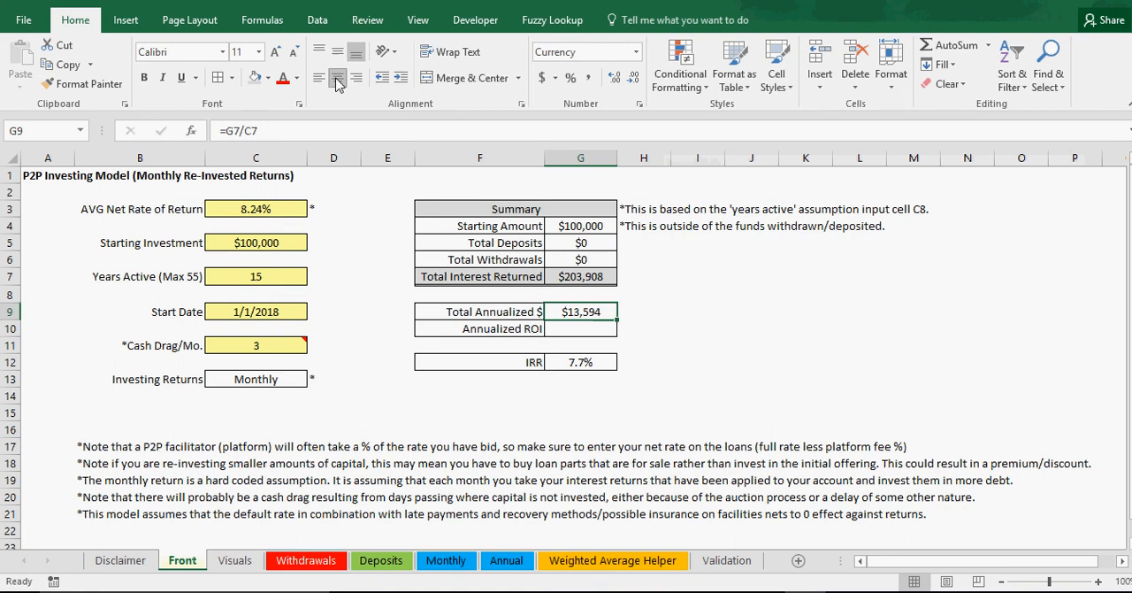
pyautogui.click(738, 328)
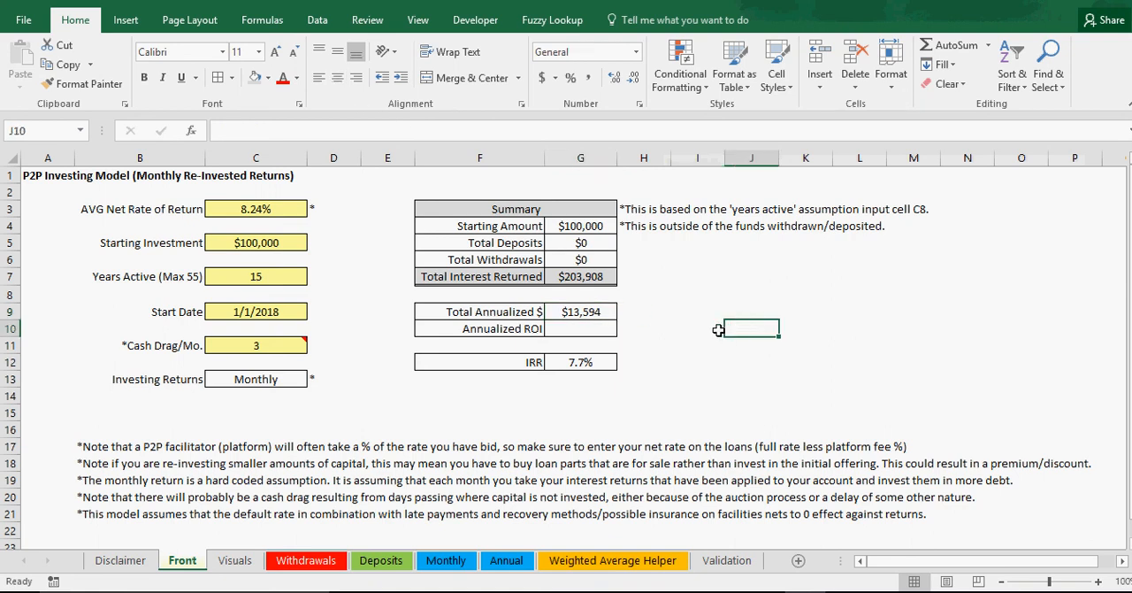
# Step: Set the Starting Investment on the Front sheet to $500,000
pyautogui.click(253, 244)
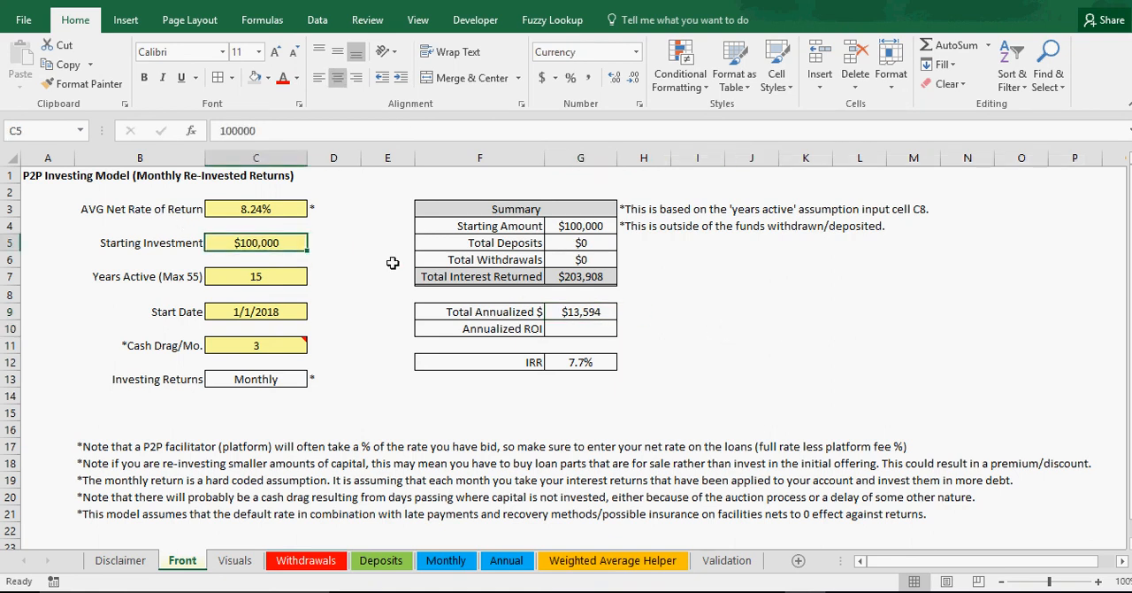
pyautogui.write('500000')
pyautogui.press('Return')
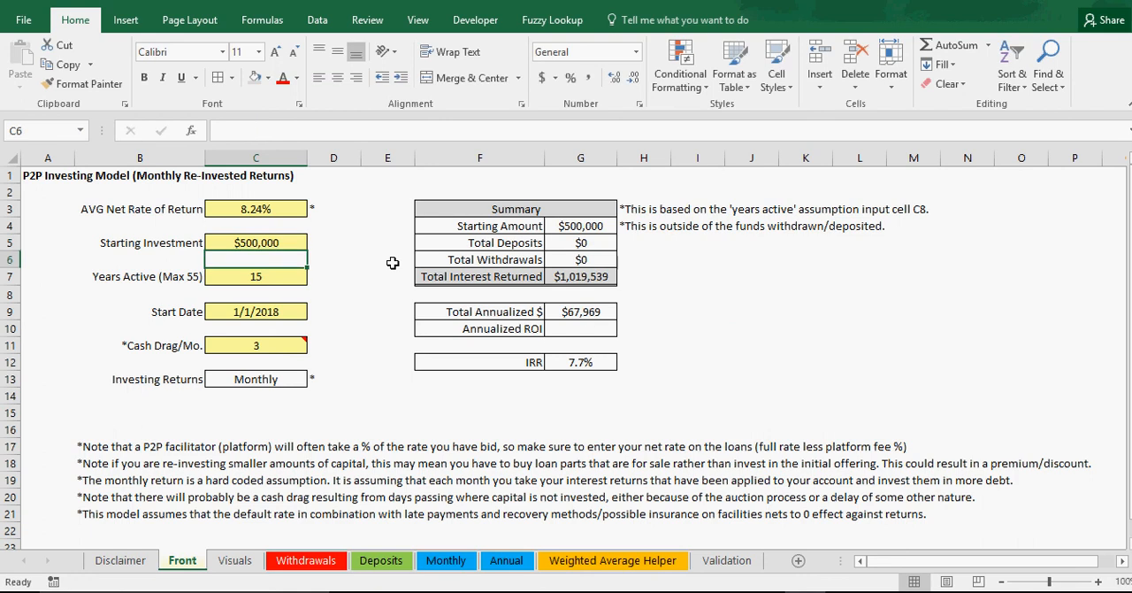
# Step: Compare Total Annualized $ in G9 with the Starting Investment in C5 on the Front sheet
pyautogui.click(589, 312)
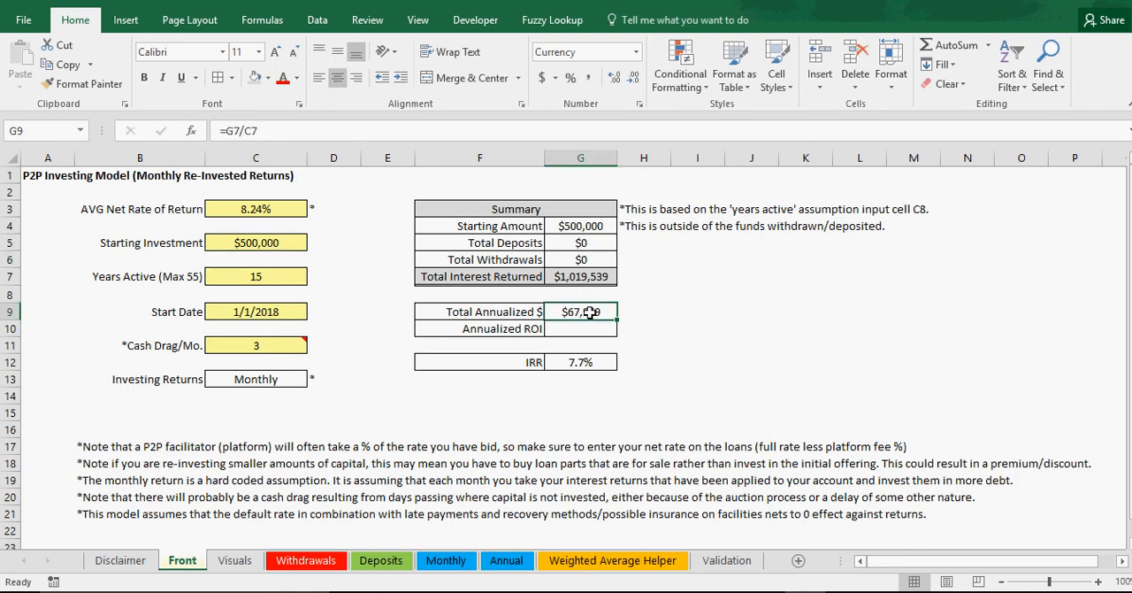
pyautogui.click(270, 245)
pyautogui.click(585, 312)
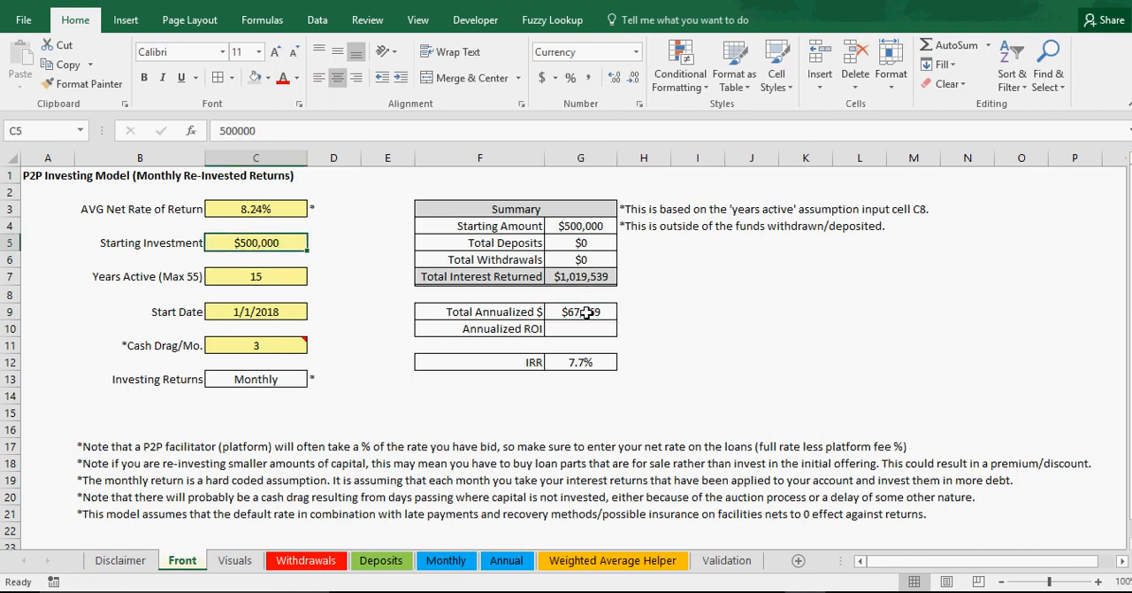
pyautogui.click(280, 245)
pyautogui.click(590, 311)
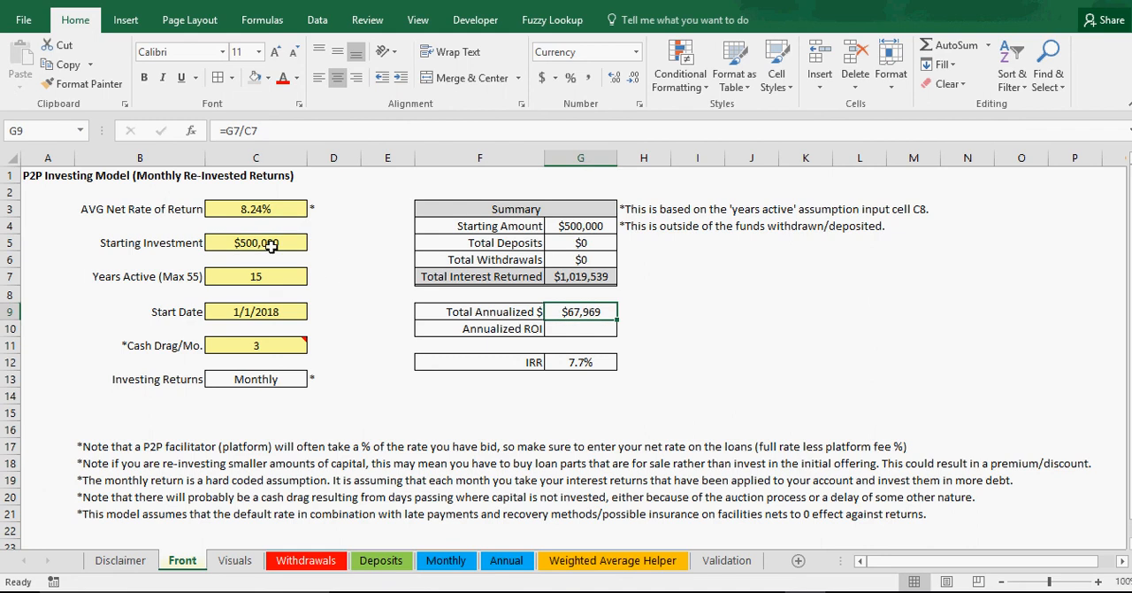
pyautogui.click(271, 246)
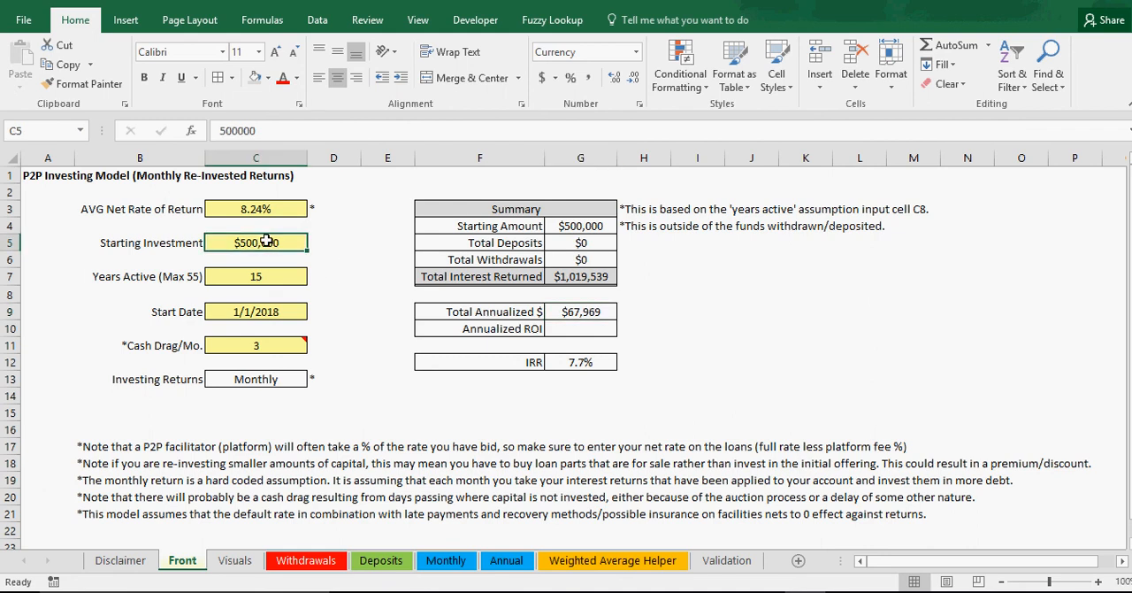
# Step: Examine the date and amount entry cells on the Withdrawals sheet and return to the Front sheet
pyautogui.click(309, 566)
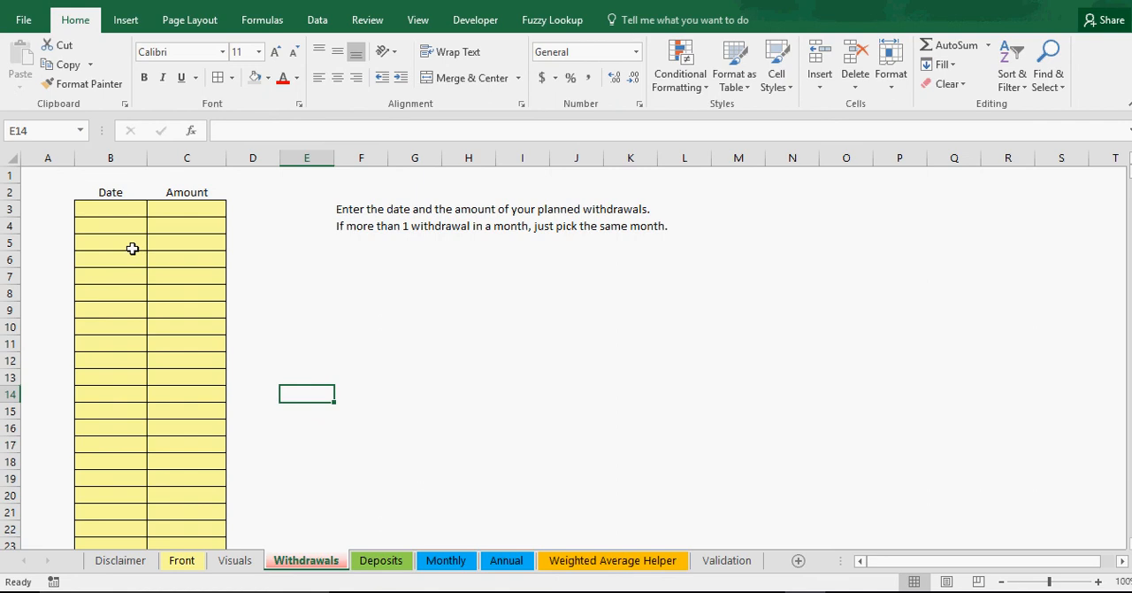
pyautogui.click(130, 209)
pyautogui.click(126, 224)
pyautogui.click(120, 242)
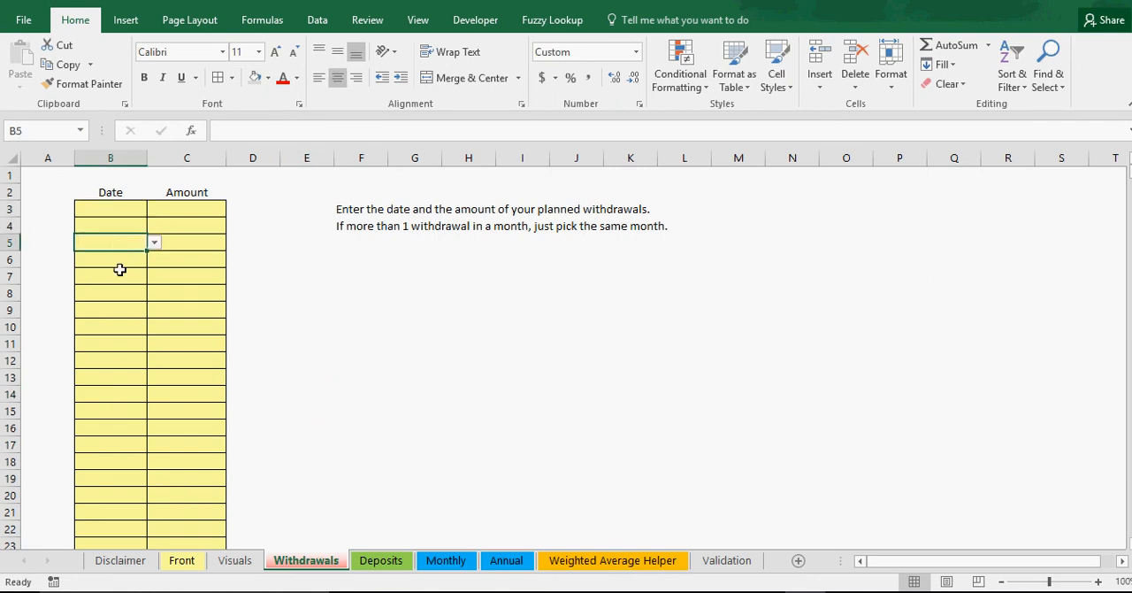
pyautogui.click(117, 276)
pyautogui.click(114, 309)
pyautogui.click(177, 360)
pyautogui.click(105, 212)
pyautogui.click(104, 235)
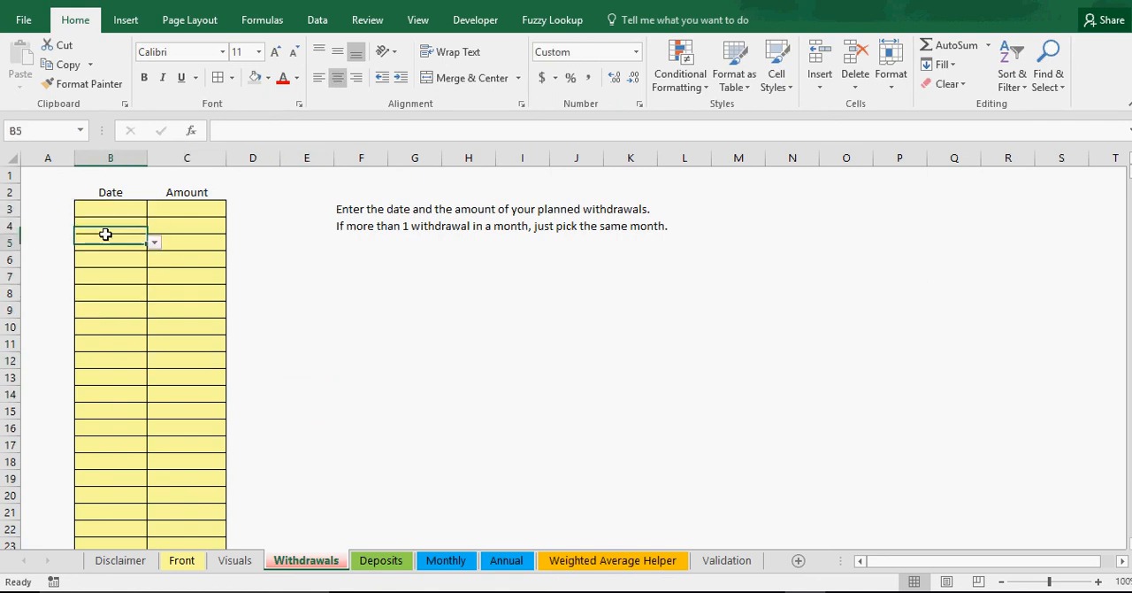
pyautogui.click(106, 276)
pyautogui.click(130, 209)
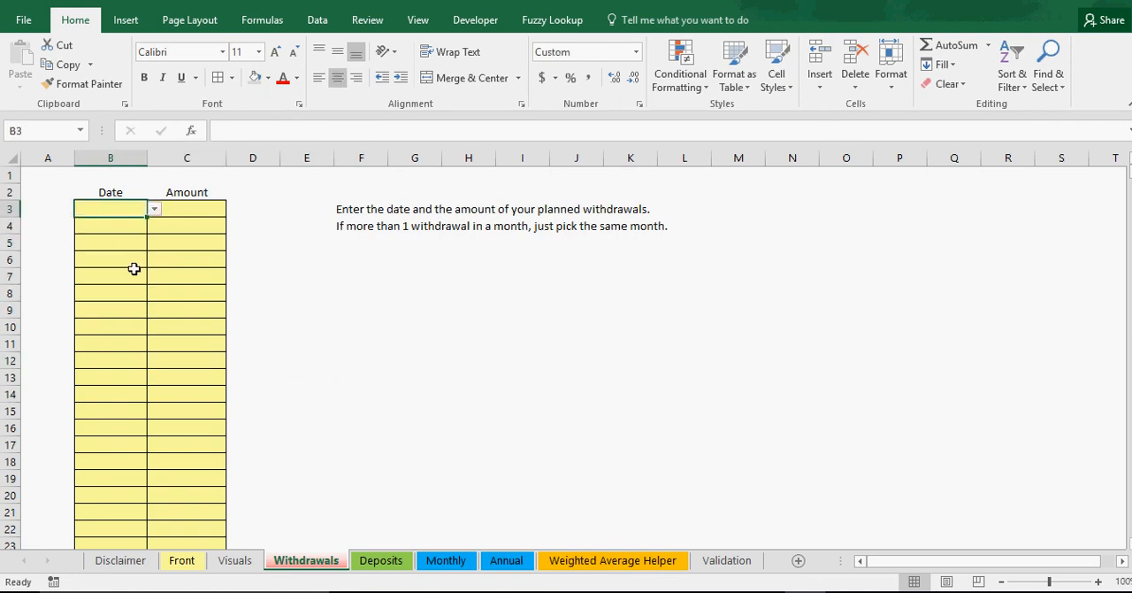
pyautogui.click(116, 225)
pyautogui.click(110, 274)
pyautogui.click(117, 327)
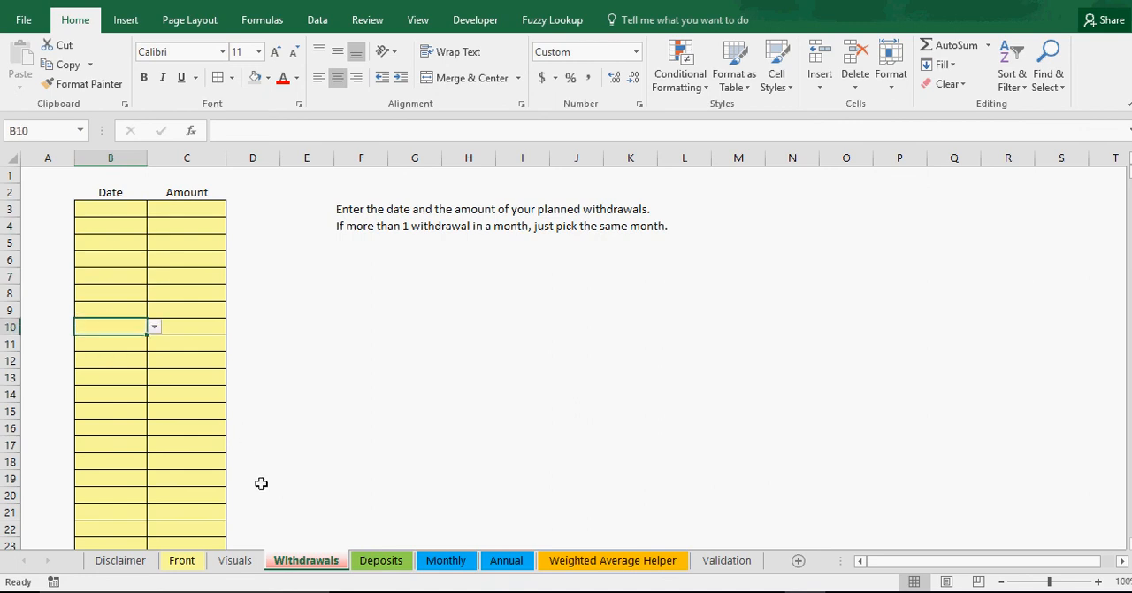
pyautogui.click(183, 560)
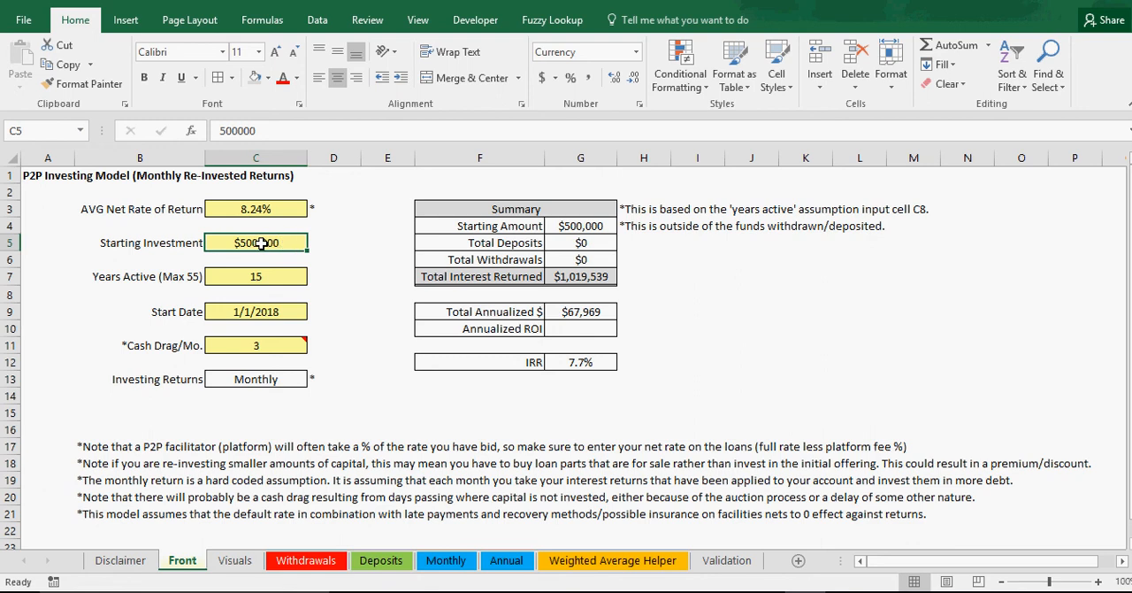
# Step: Calculate Annualized ROI in G10 by dividing Total Annualized $ by Starting Investment with =G9/C5
pyautogui.click(587, 315)
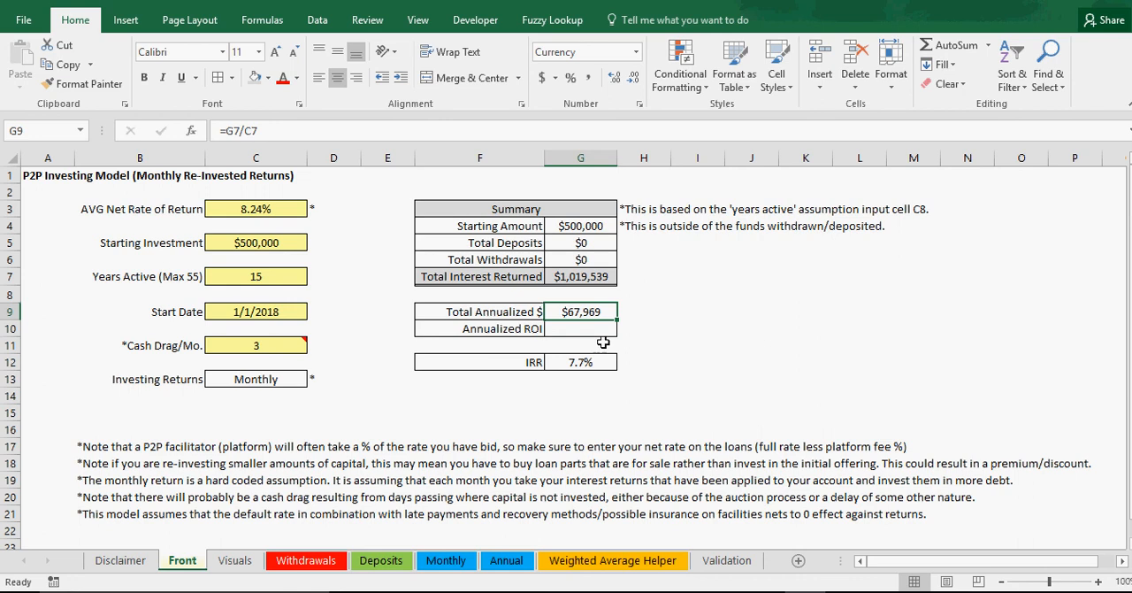
pyautogui.click(573, 329)
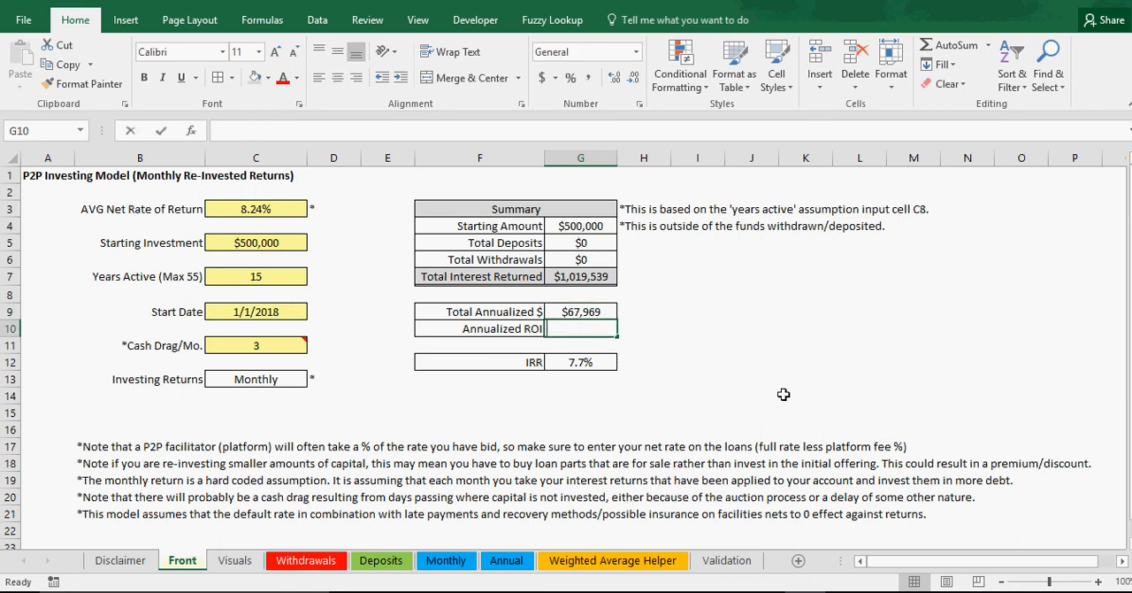
pyautogui.write('=')
pyautogui.click(592, 312)
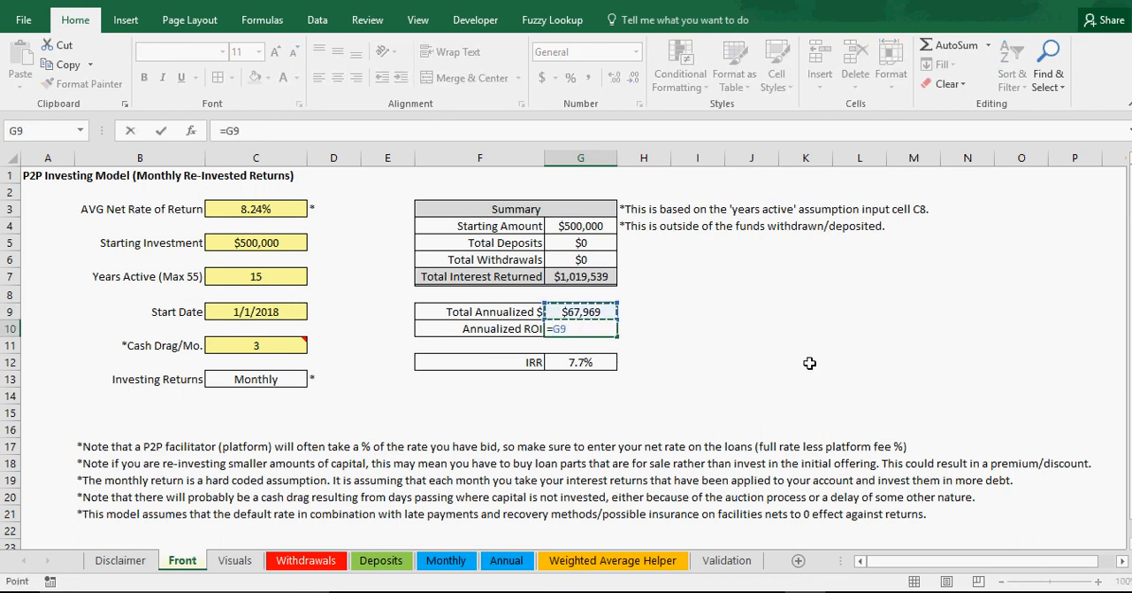
pyautogui.write('/')
pyautogui.click(256, 242)
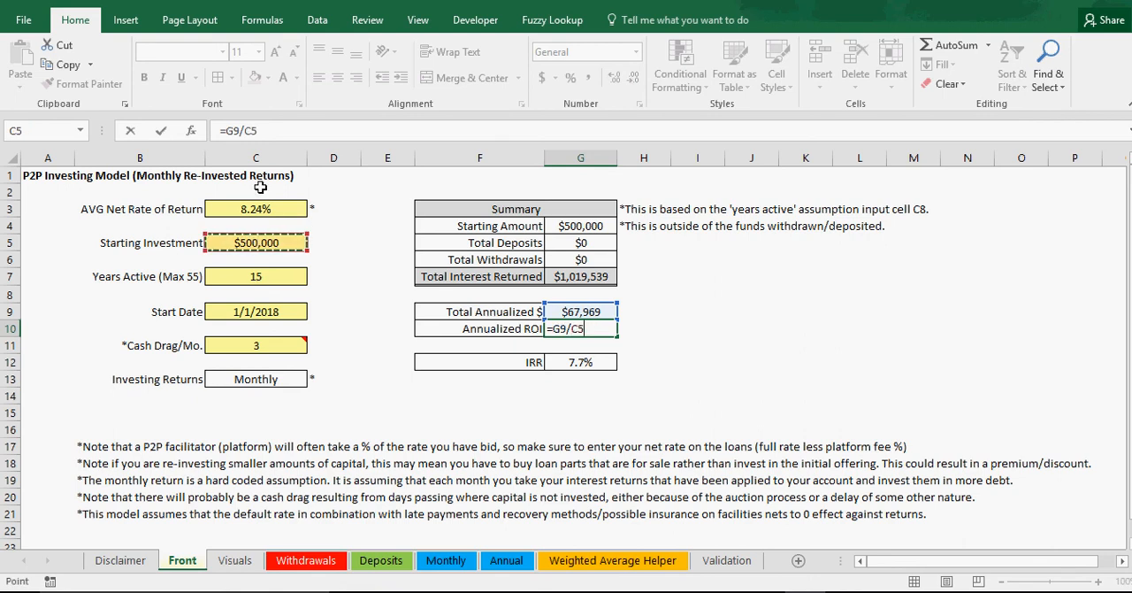
pyautogui.press('Return')
# Step: Format the Annualized ROI value in G10 as a centered percentage with 1 decimal place
pyautogui.click(579, 328)
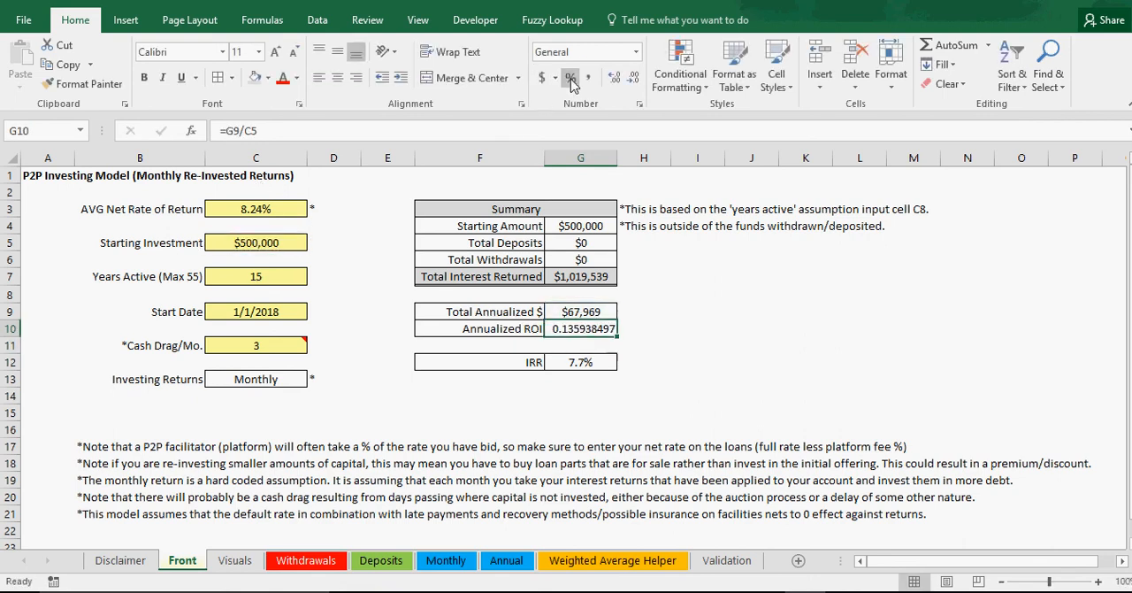
pyautogui.click(571, 78)
pyautogui.click(337, 79)
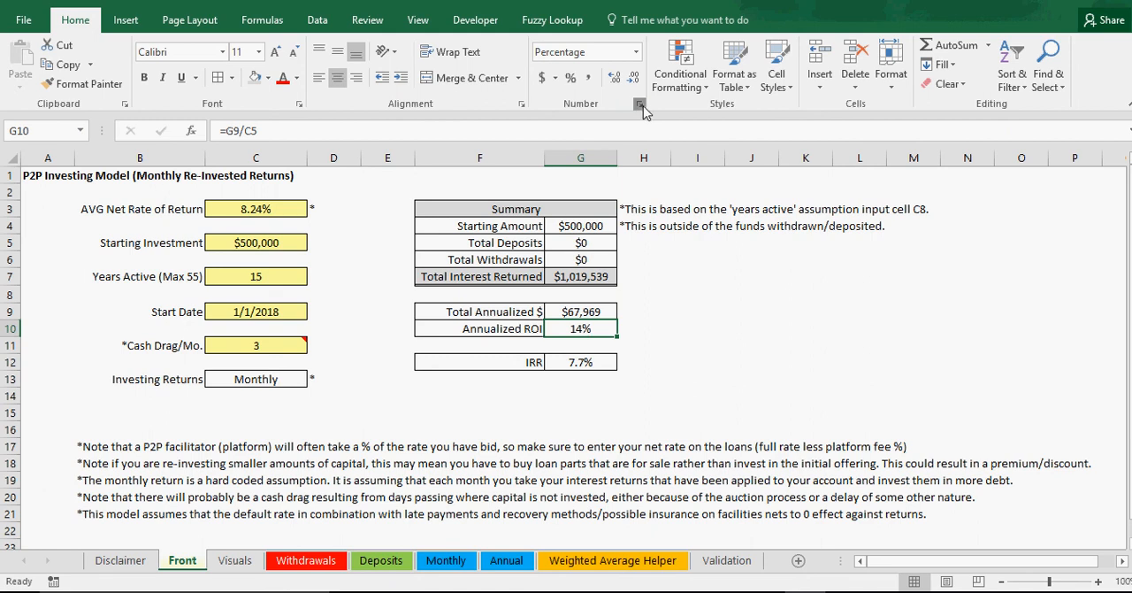
pyautogui.click(639, 103)
pyautogui.click(890, 255)
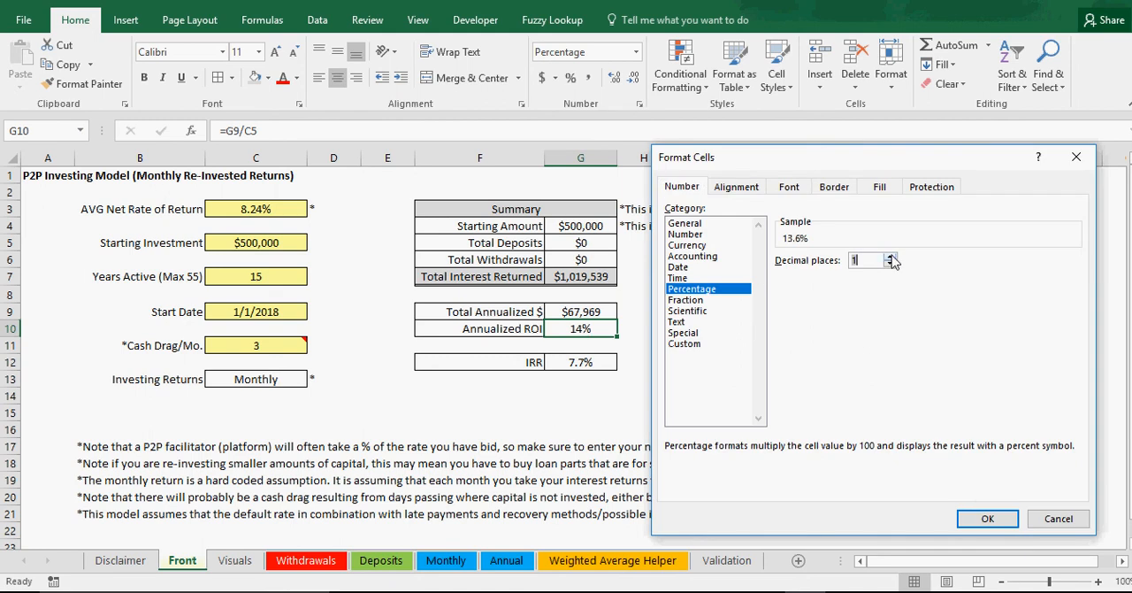
pyautogui.click(988, 519)
# Step: Compare the Annualized ROI in G10 with the AVG Net Rate of Return and the Starting Investment
pyautogui.click(234, 214)
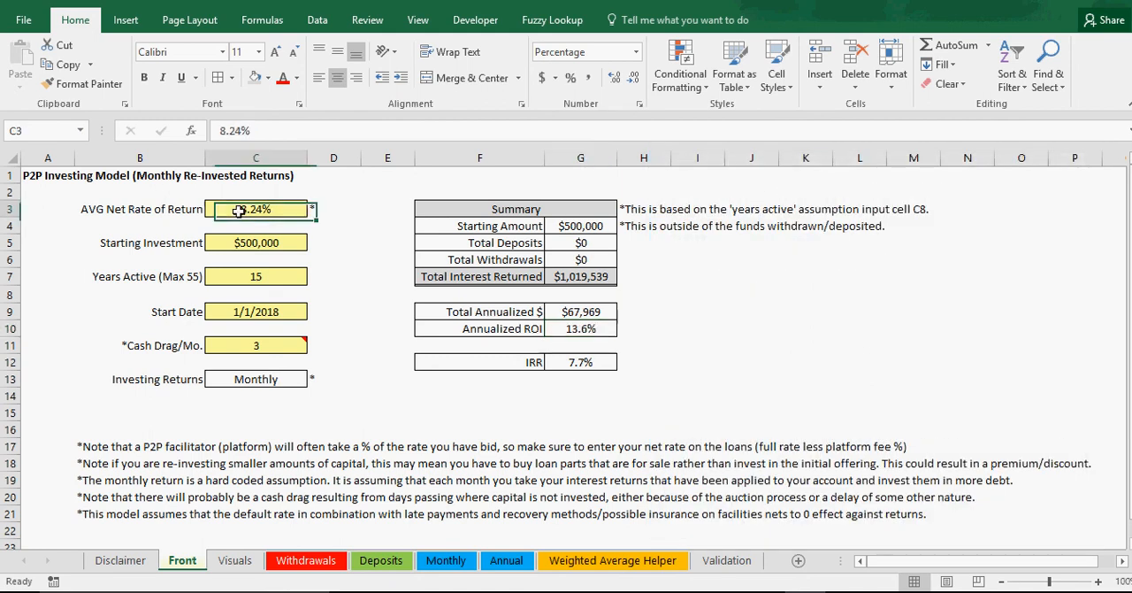
pyautogui.click(599, 329)
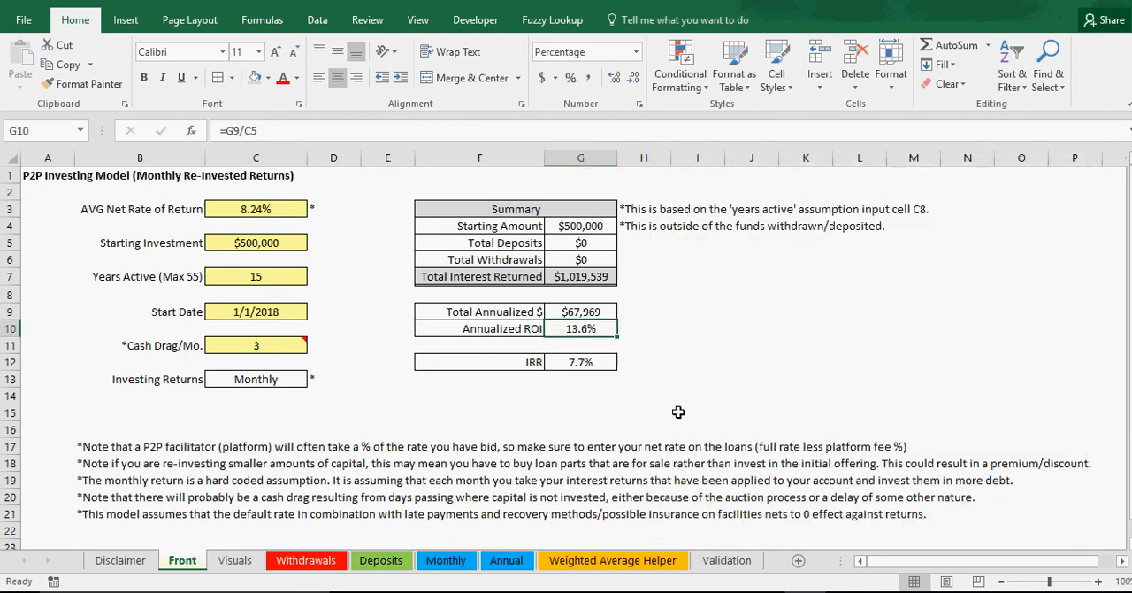
pyautogui.click(751, 412)
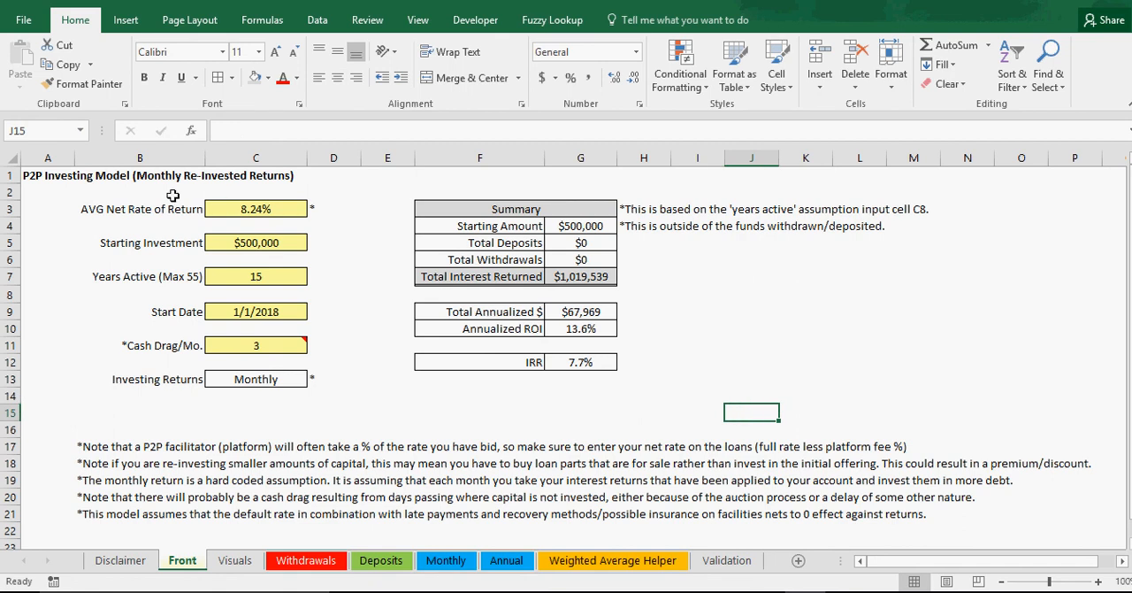
pyautogui.click(259, 244)
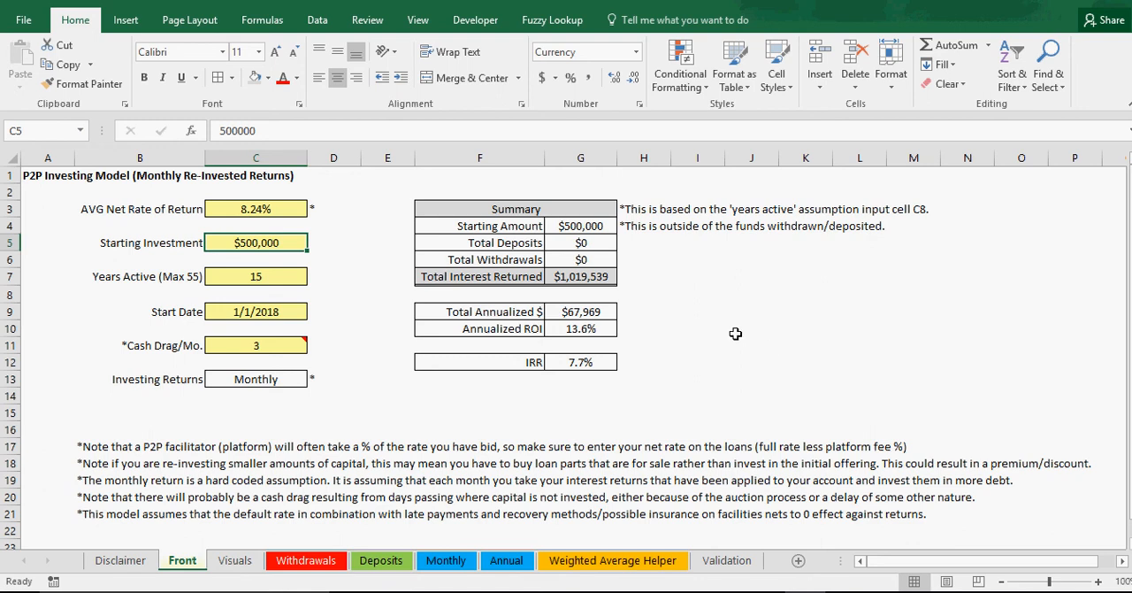
pyautogui.click(580, 330)
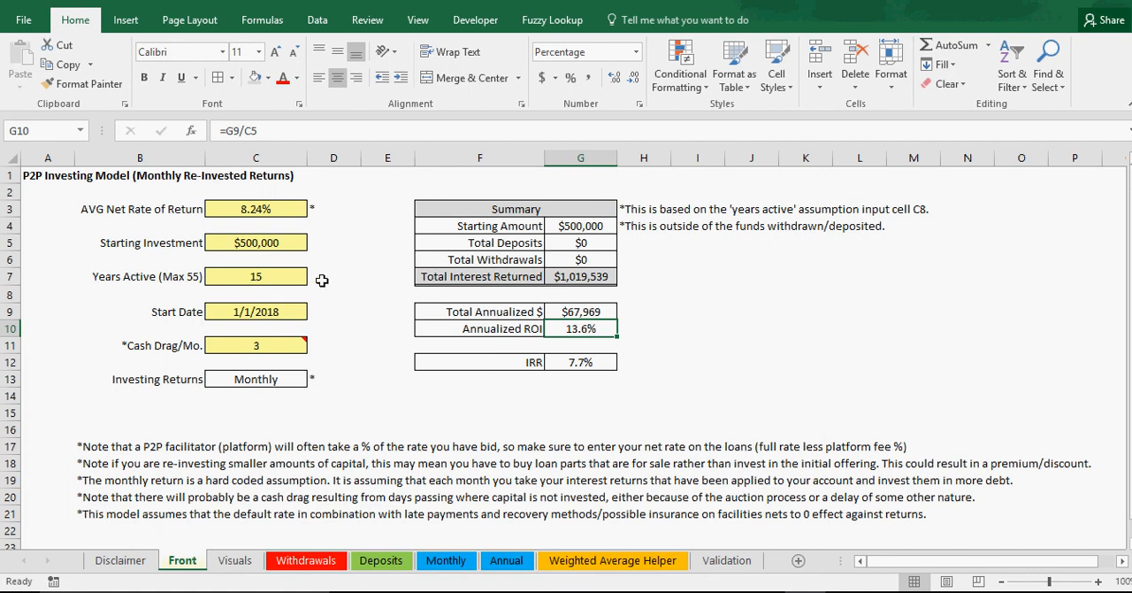
pyautogui.click(249, 244)
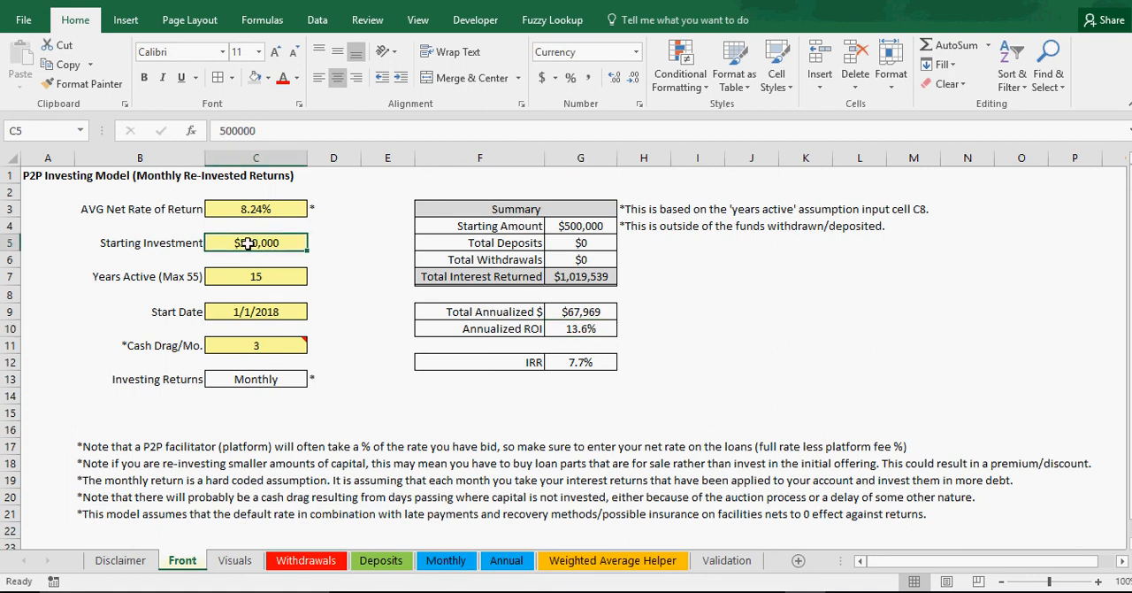
pyautogui.click(775, 310)
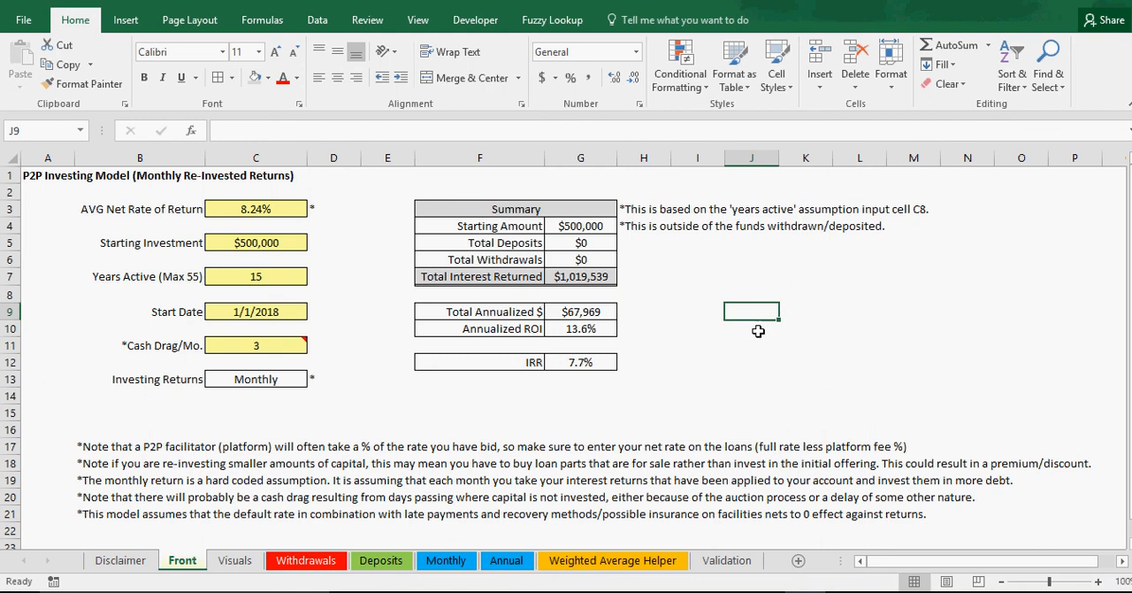
# Step: Set the Starting Investment to $125,000 and check its effect on Total Annualized $
pyautogui.click(281, 240)
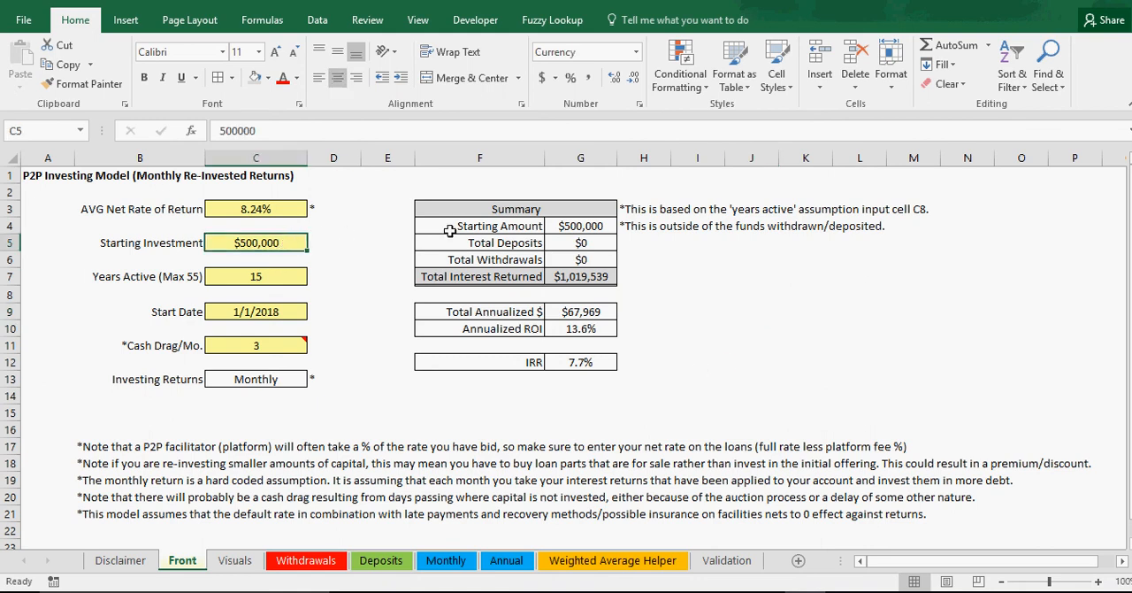
pyautogui.write('125000')
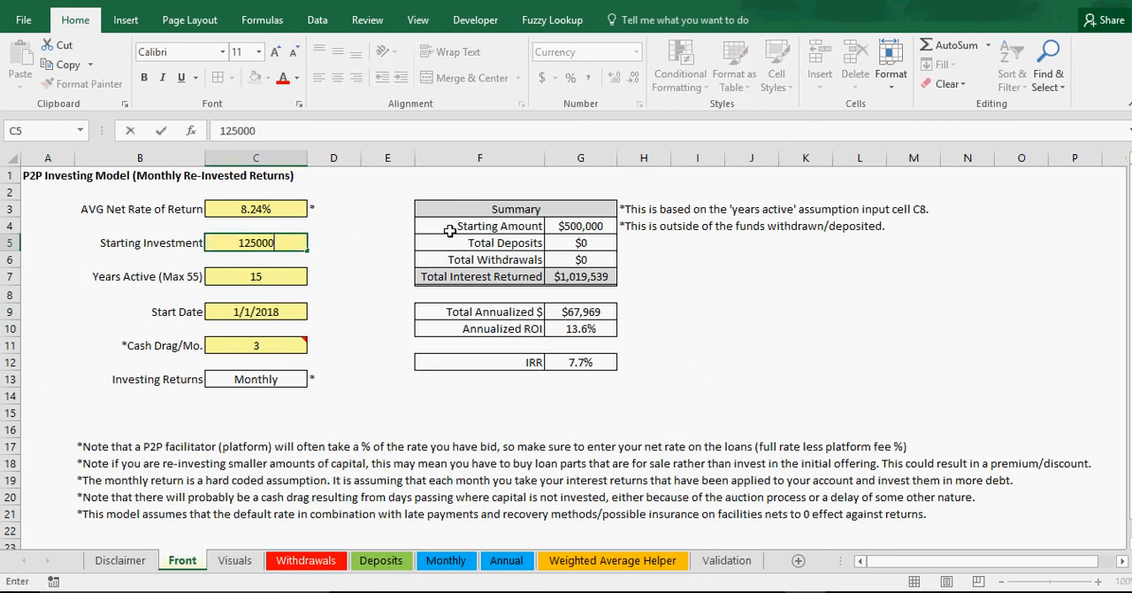
pyautogui.press('Return')
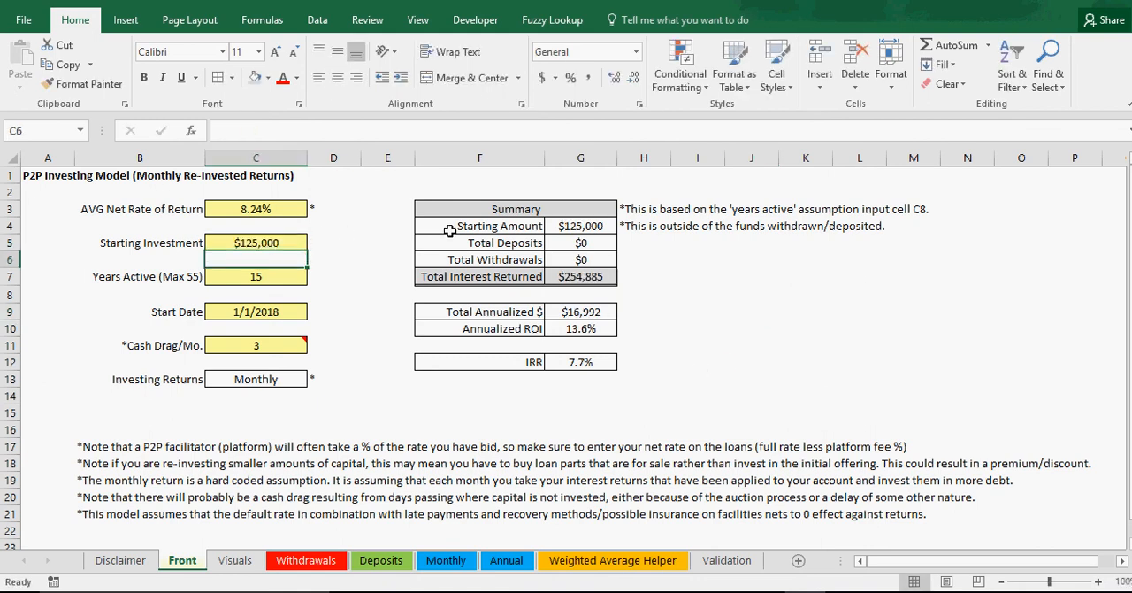
pyautogui.click(586, 311)
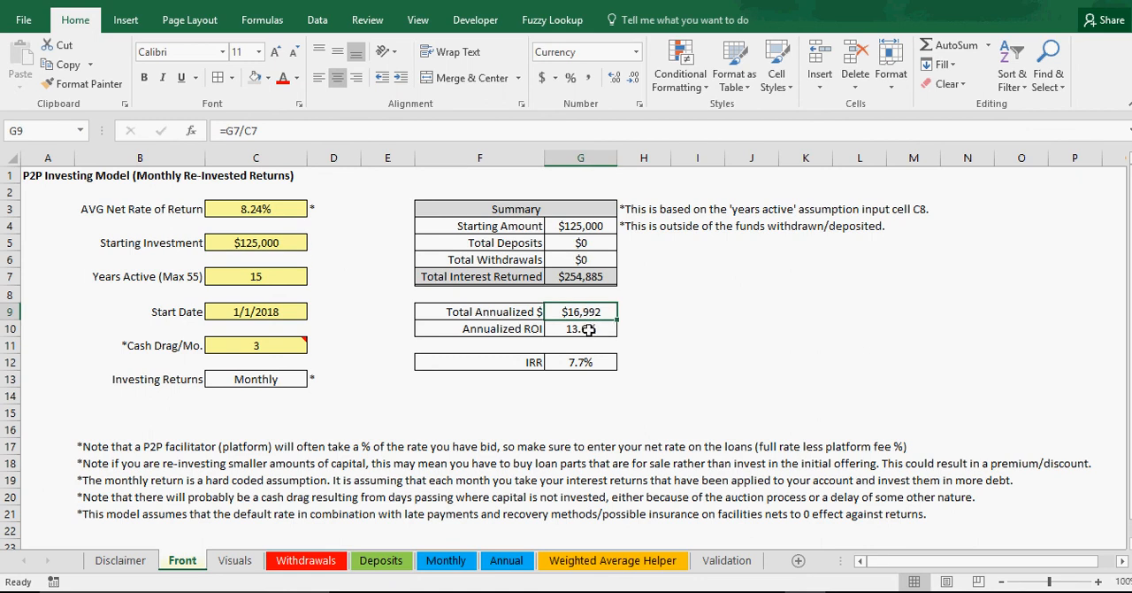
# Step: Set the Starting Investment in C5 to $250,000
pyautogui.click(246, 242)
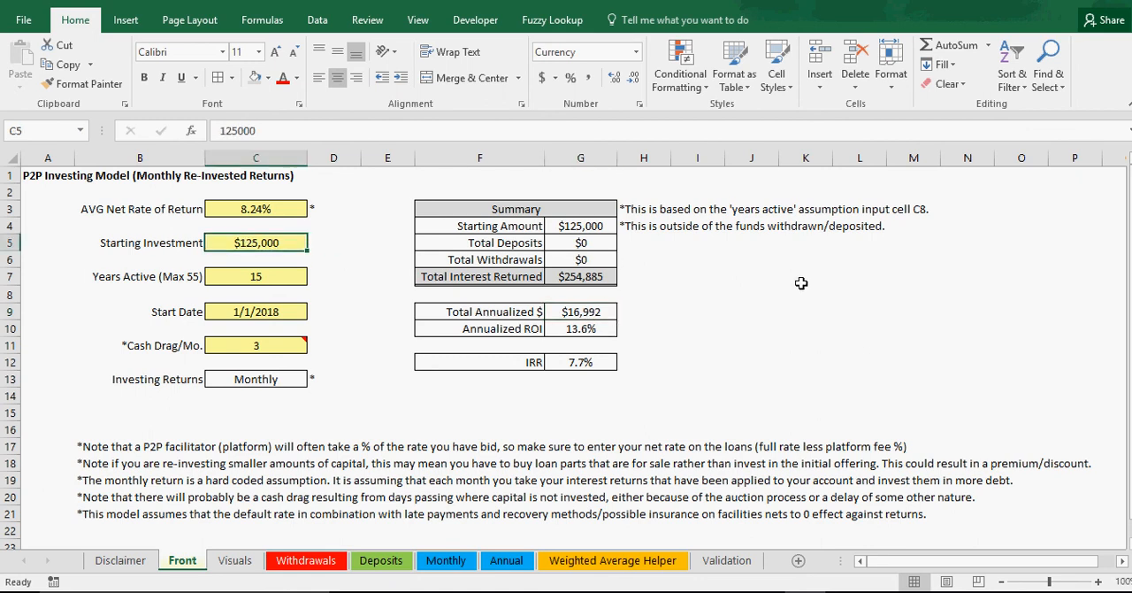
pyautogui.write('25')
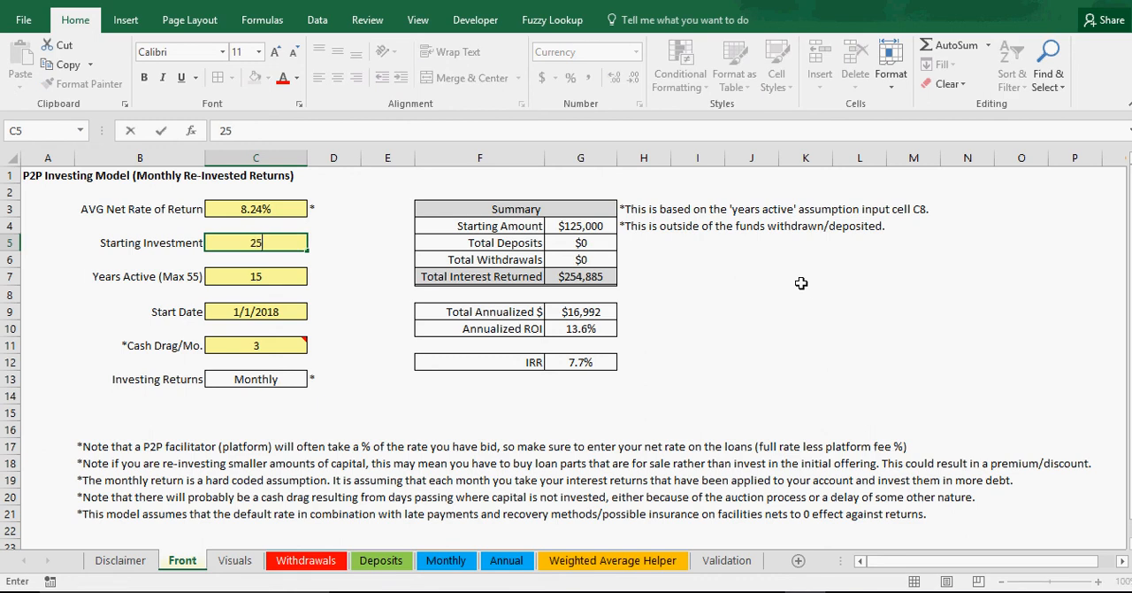
pyautogui.write('0,000000')
pyautogui.press('Return')
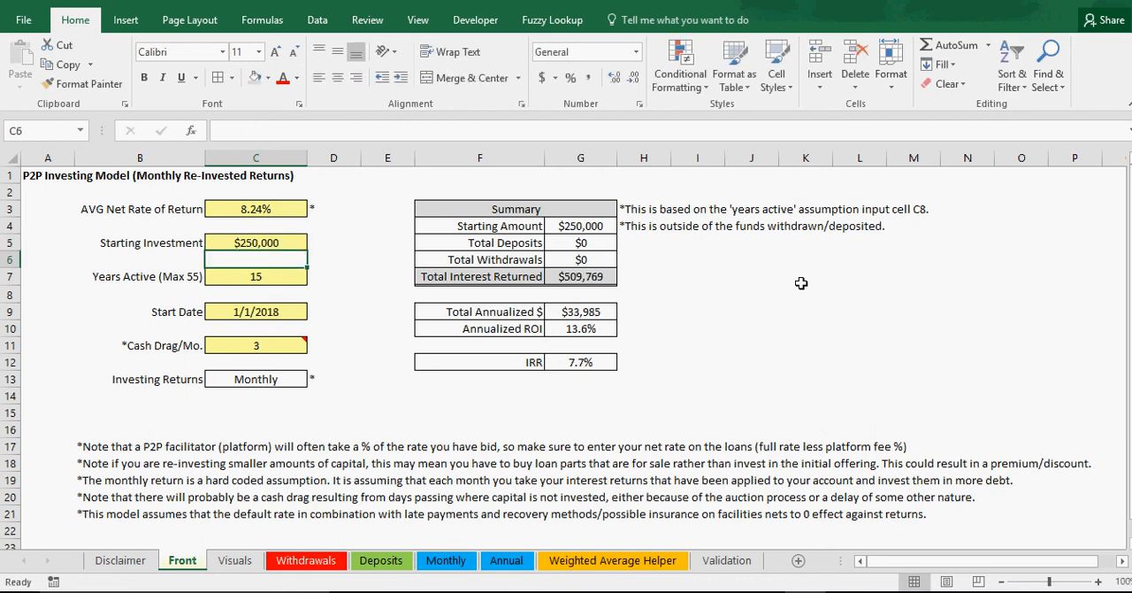
# Step: Set the Starting Investment to $200,000 and review the AVG Net Rate of Return and Total Annualized $
pyautogui.press('Up')
pyautogui.write('200')
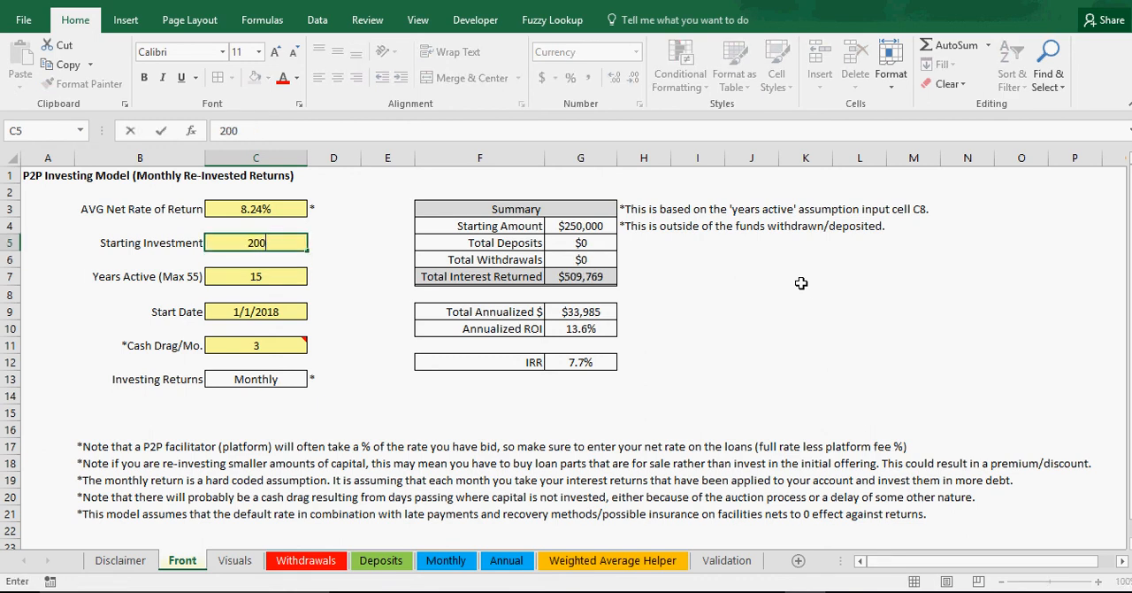
pyautogui.write(',000')
pyautogui.press('Return')
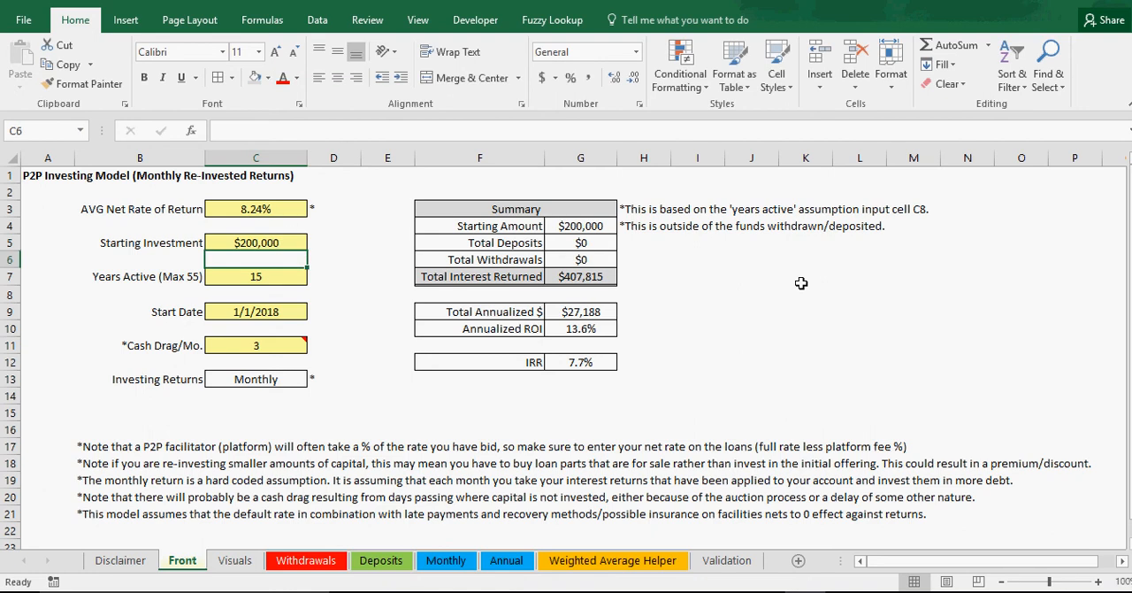
pyautogui.click(277, 239)
pyautogui.click(276, 206)
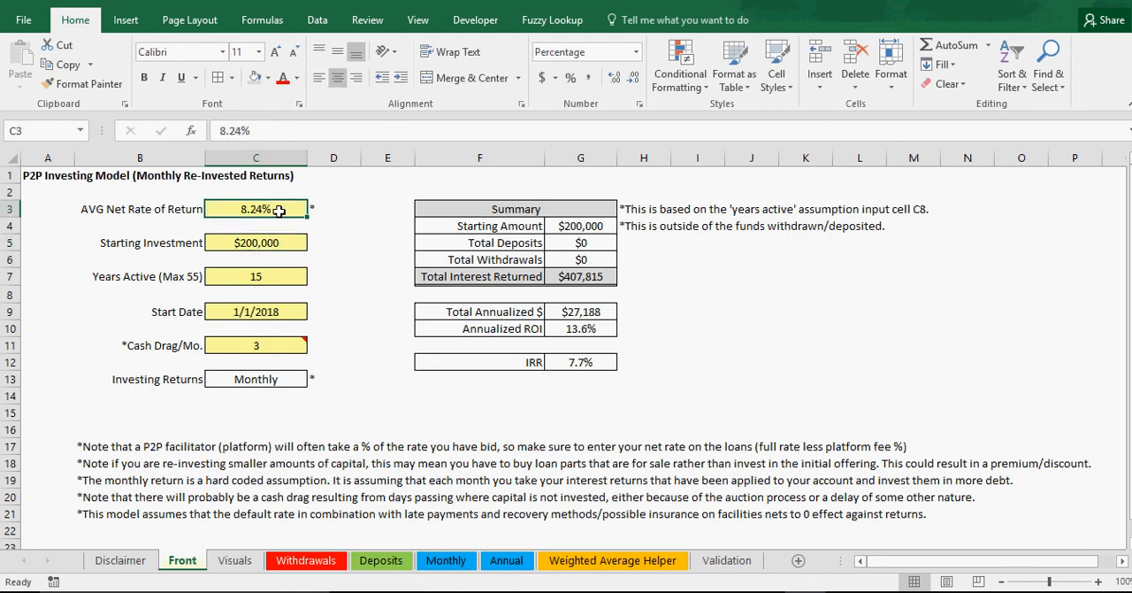
pyautogui.click(596, 315)
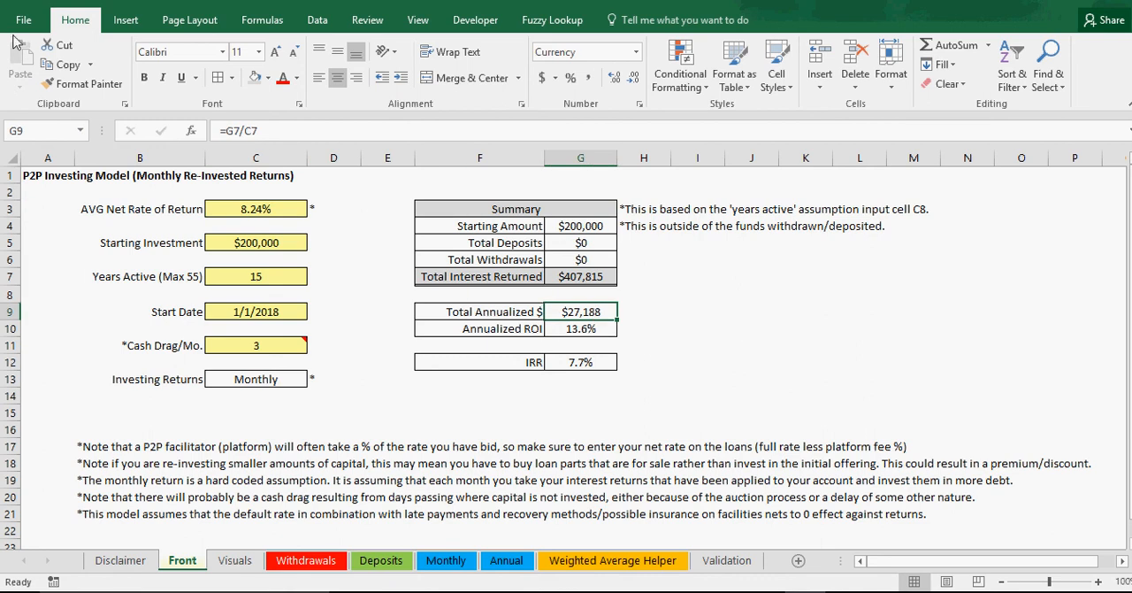
# Step: Set the Cash Drag/Mo. in C11 to 2 and check its effect on Total Annualized $
pyautogui.click(242, 346)
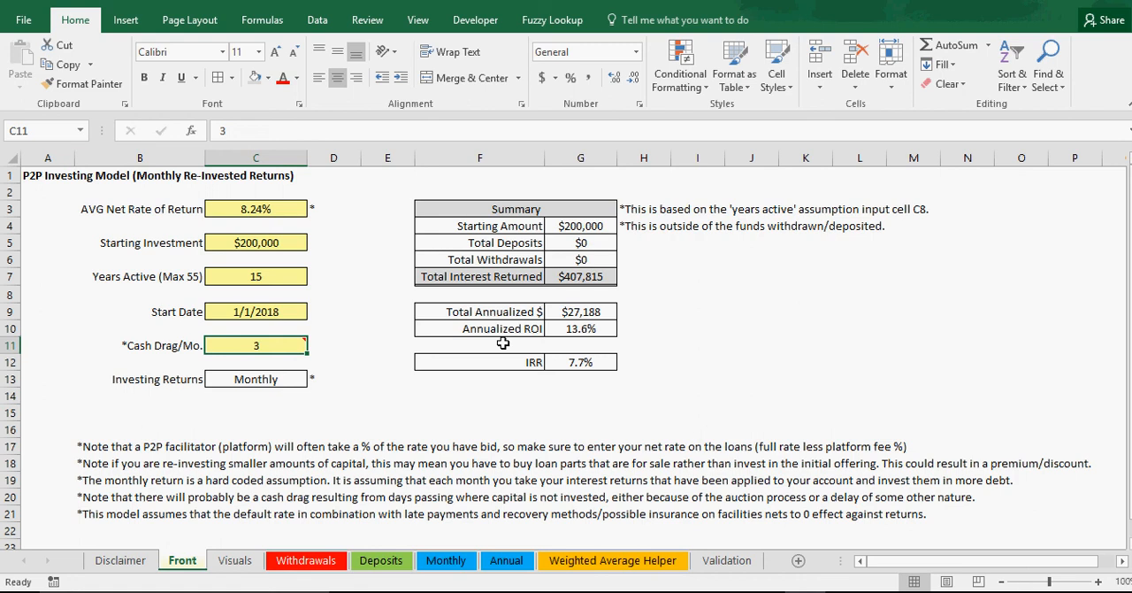
pyautogui.write('2')
pyautogui.press('Return')
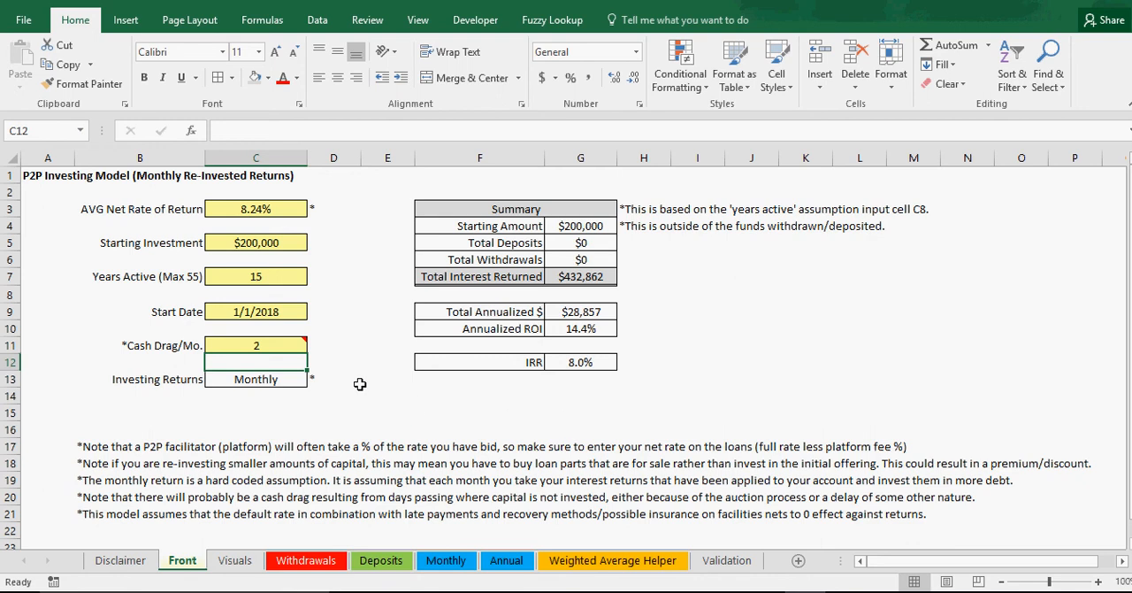
pyautogui.click(599, 313)
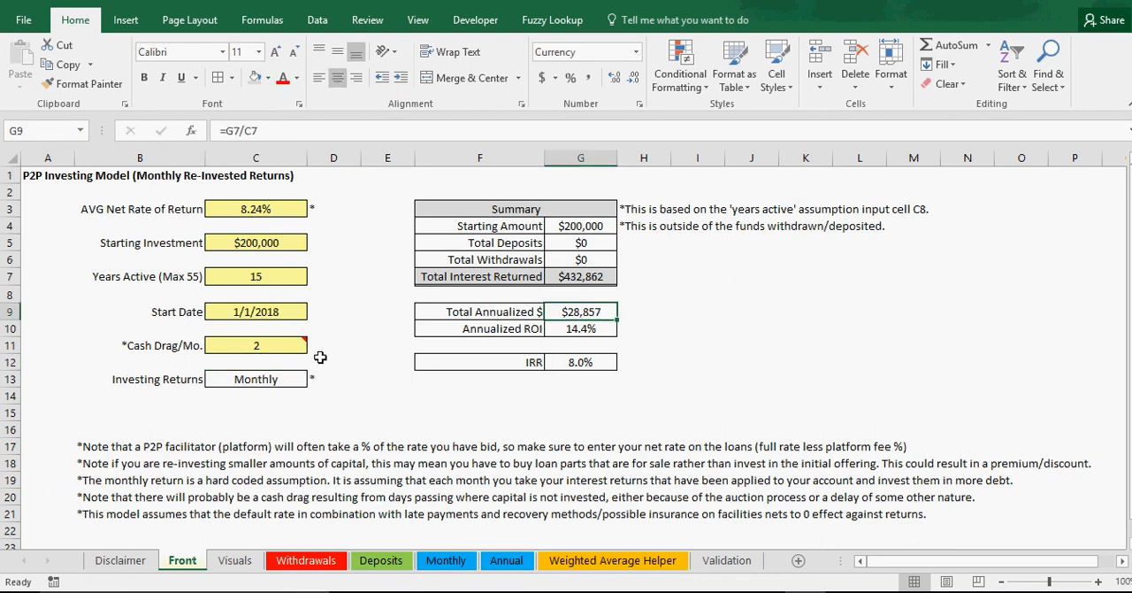
# Step: Set the Cash Drag/Mo. to 1 and check Total Annualized $ again
pyautogui.click(257, 352)
pyautogui.write('1')
pyautogui.press('Return')
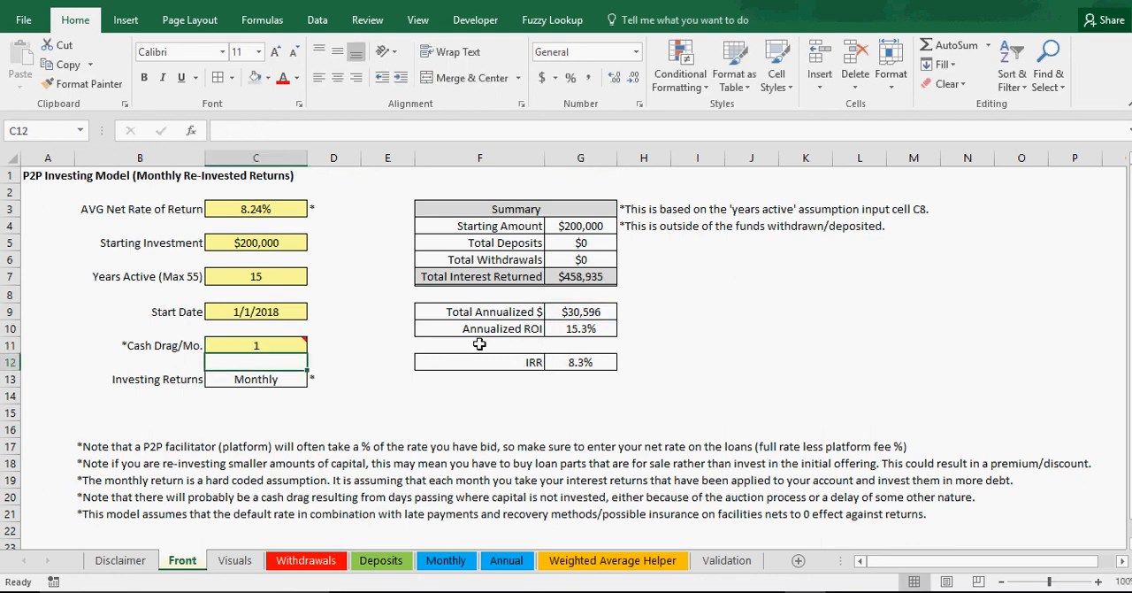
pyautogui.click(570, 313)
# Step: Set the Cash Drag/Mo. to 4 and check Total Annualized $ and the IRR
pyautogui.click(271, 349)
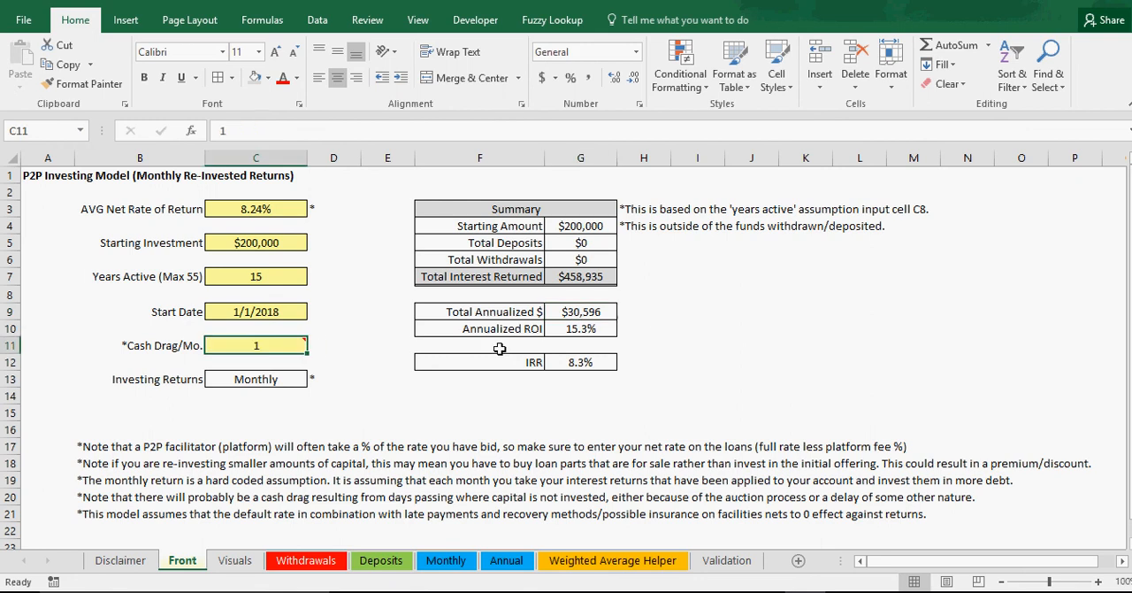
pyautogui.write('4')
pyautogui.press('Return')
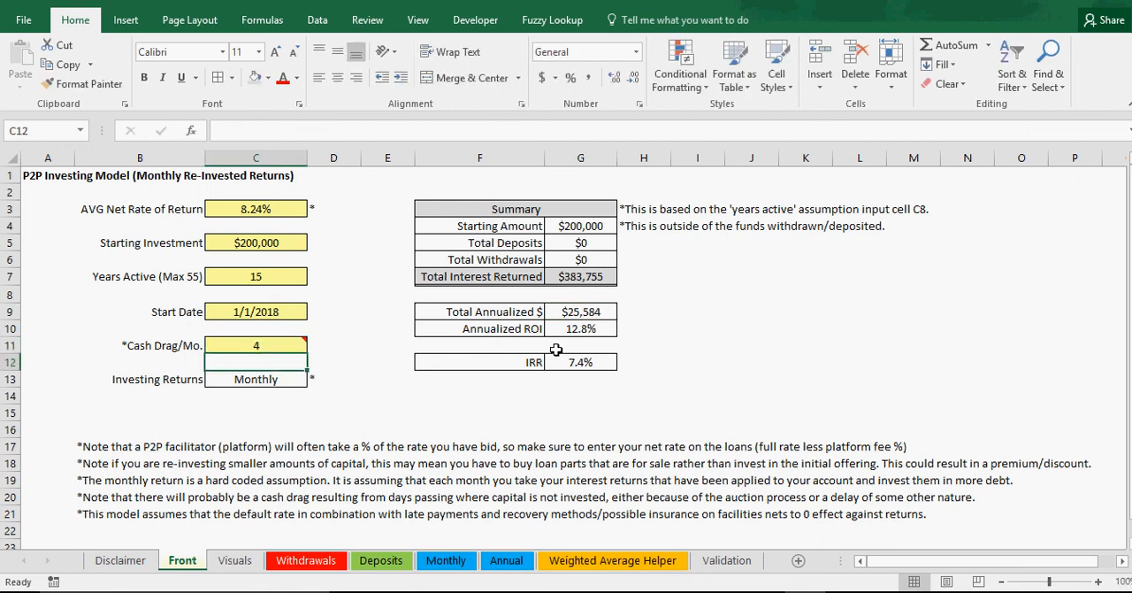
pyautogui.click(268, 347)
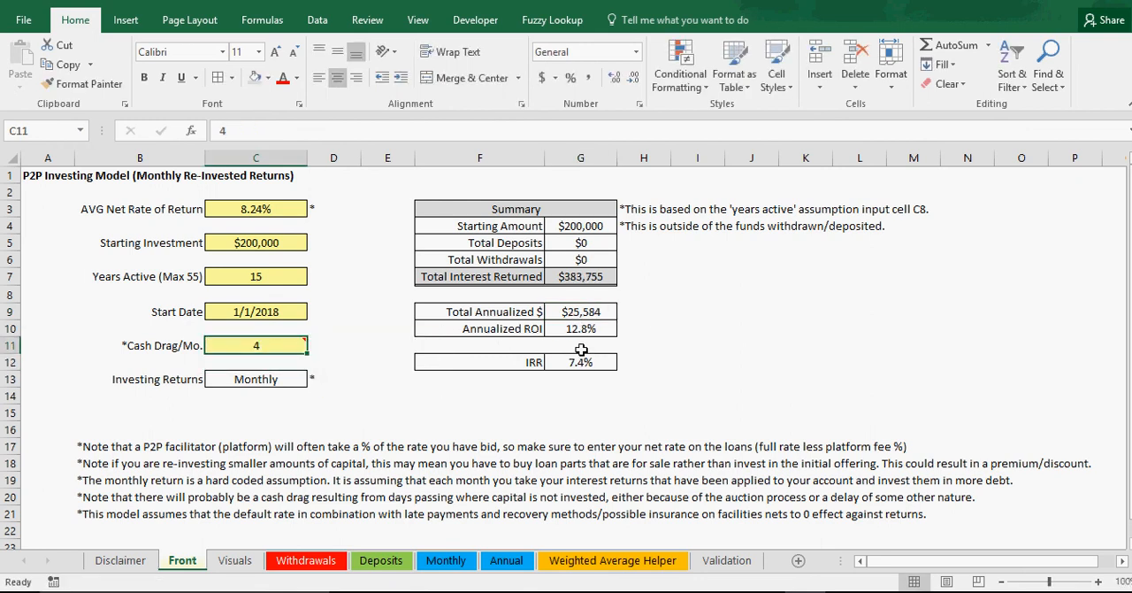
pyautogui.click(575, 310)
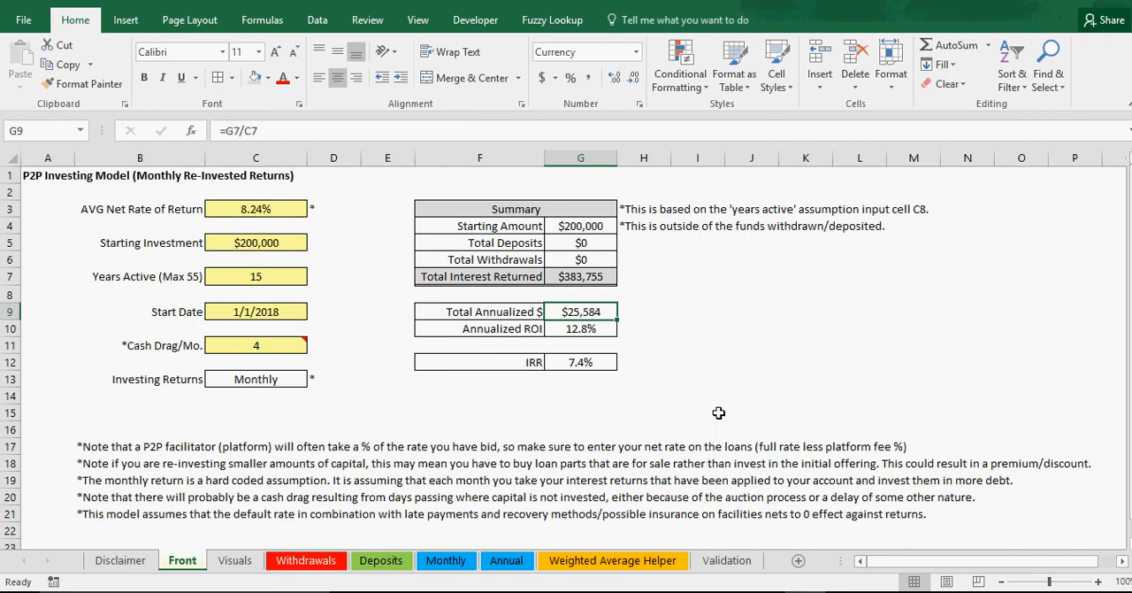
pyautogui.click(586, 363)
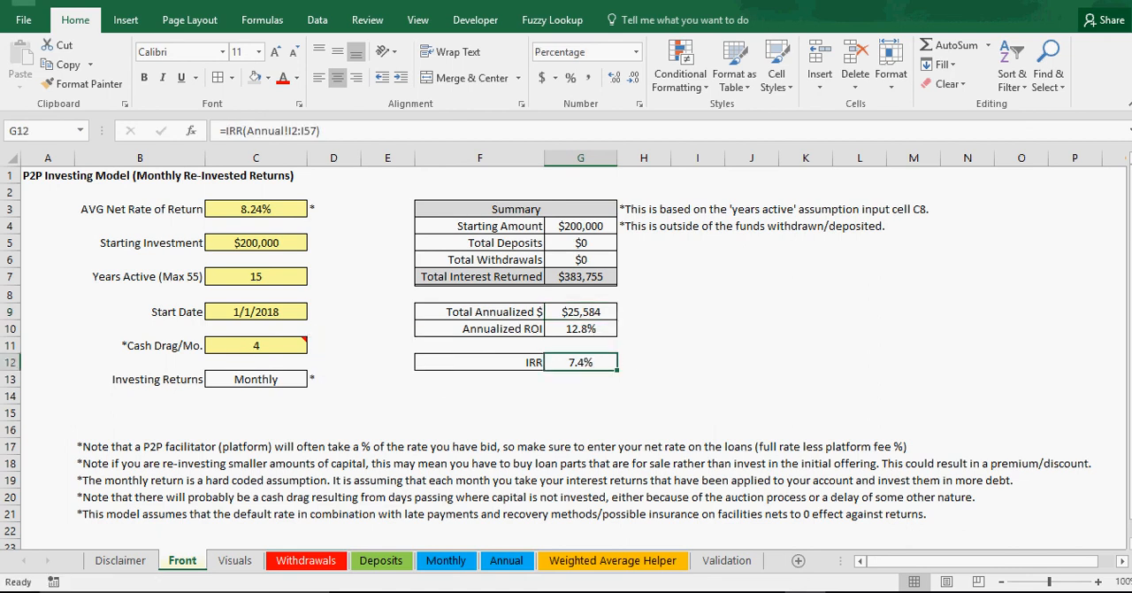
pyautogui.click(734, 340)
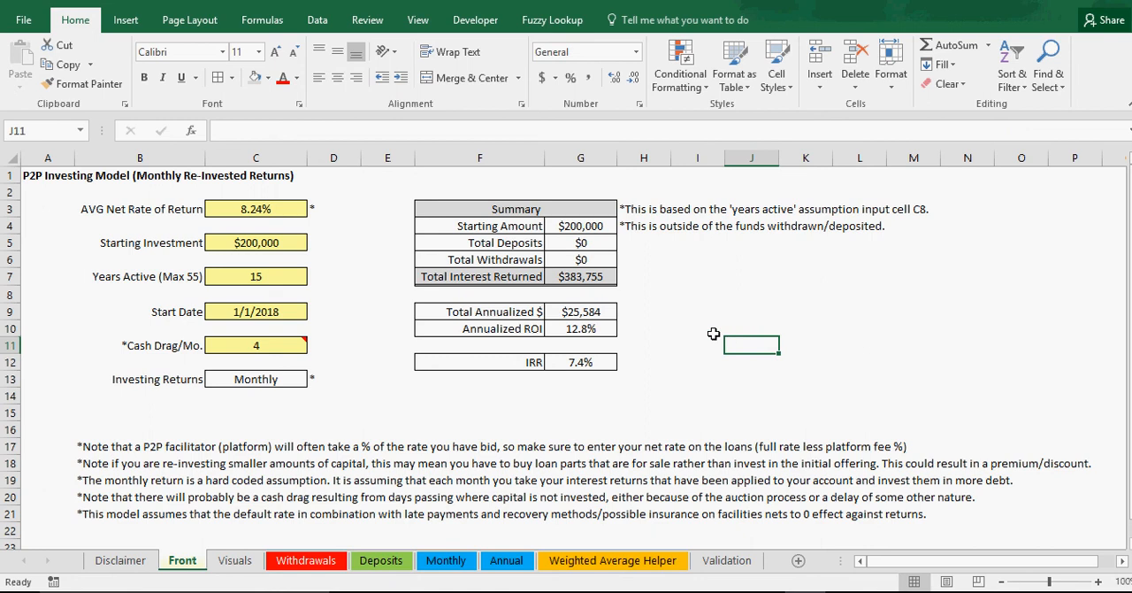
# Step: Review the Starting Investment, AVG Net Rate of Return and Cash Drag/Mo. inputs against Total Annualized $ and Annualized ROI
pyautogui.click(257, 242)
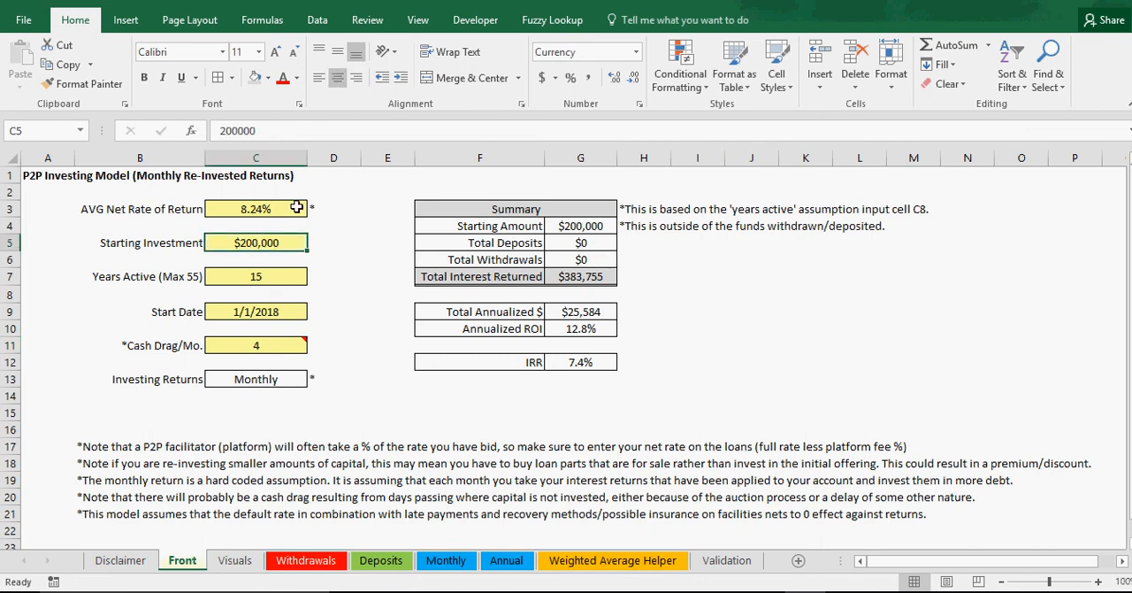
pyautogui.click(275, 208)
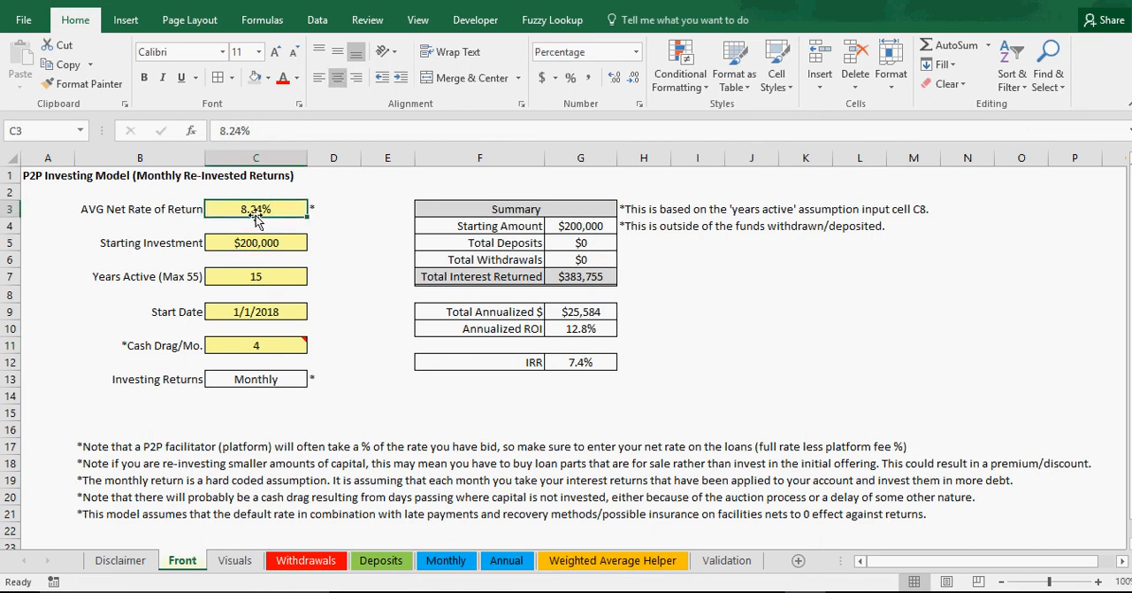
pyautogui.click(256, 293)
pyautogui.click(266, 339)
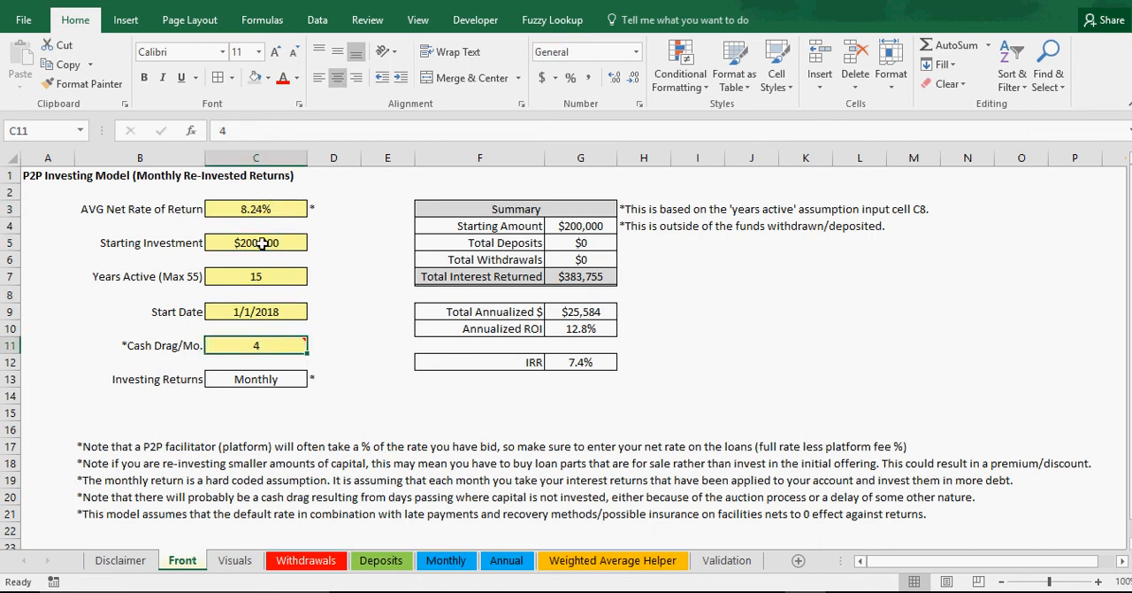
pyautogui.click(261, 210)
pyautogui.click(258, 248)
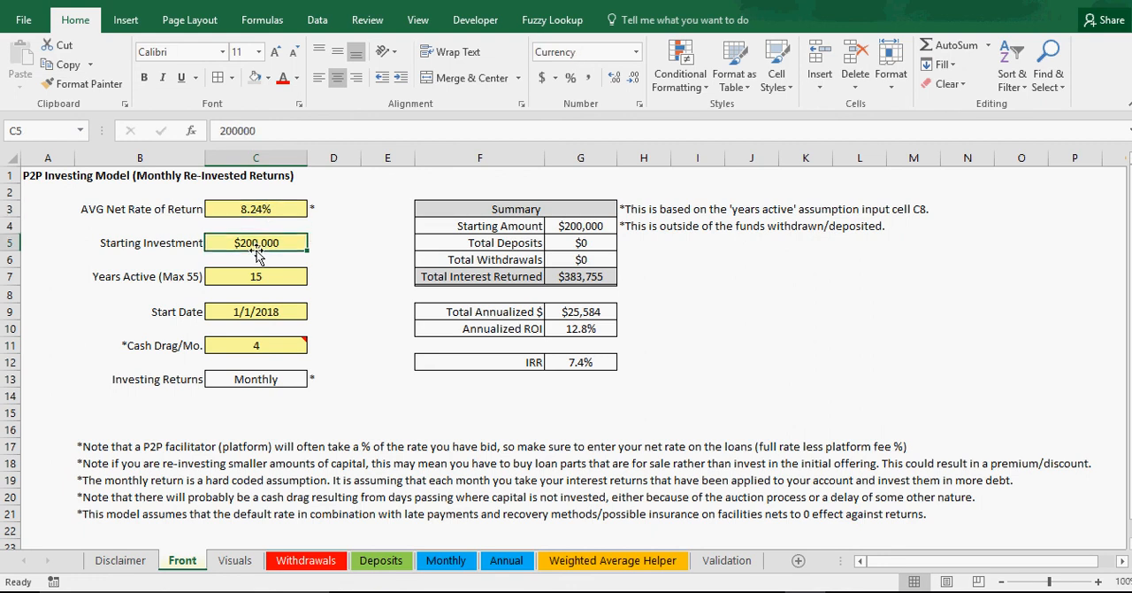
pyautogui.click(254, 347)
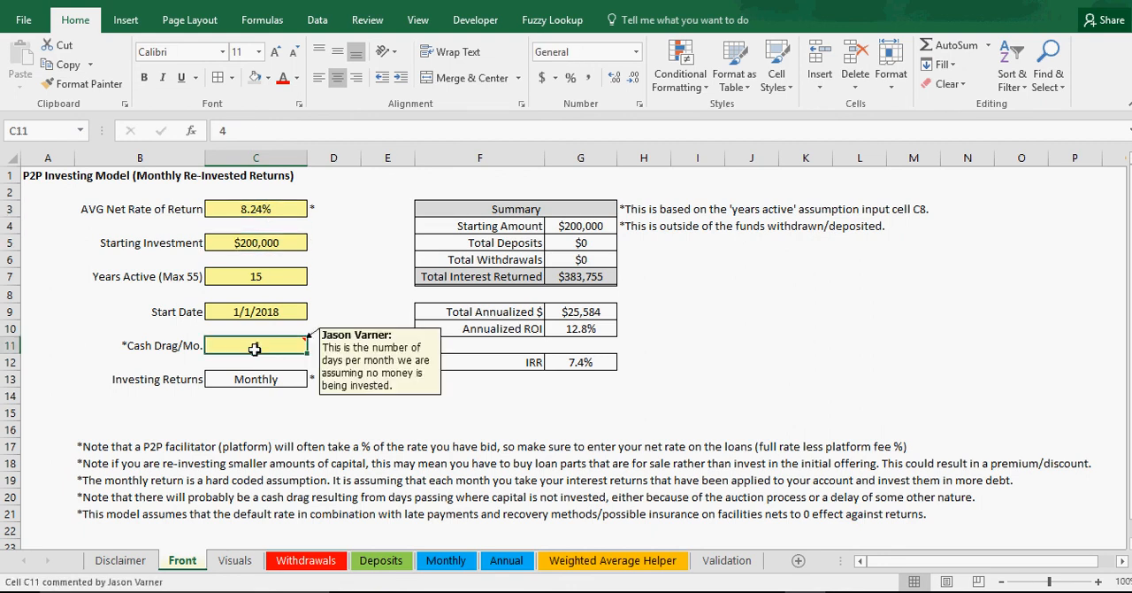
pyautogui.click(584, 314)
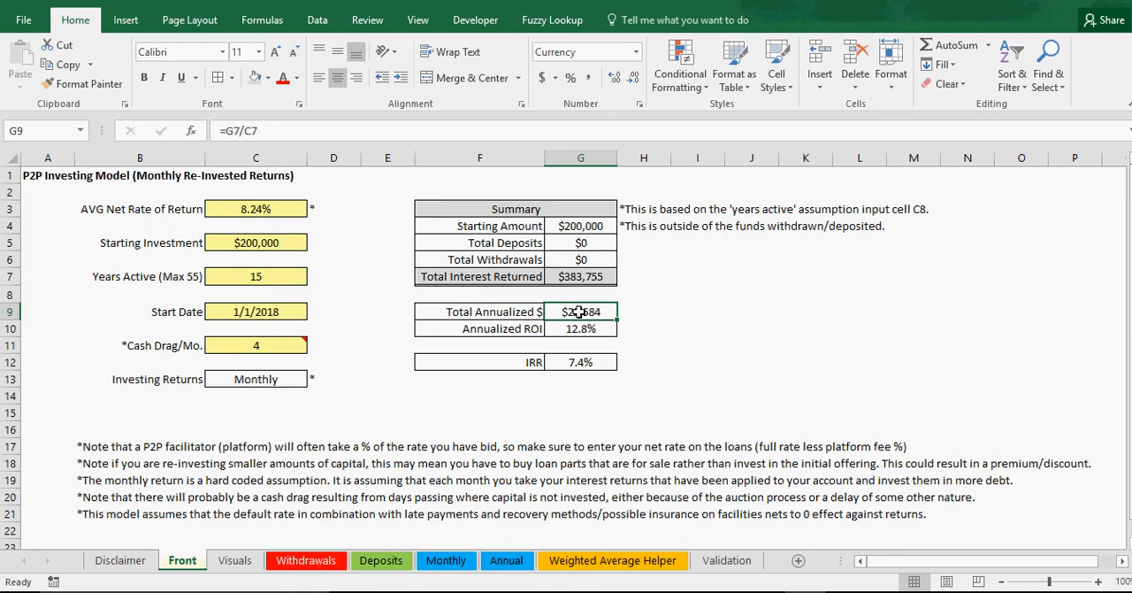
pyautogui.click(586, 327)
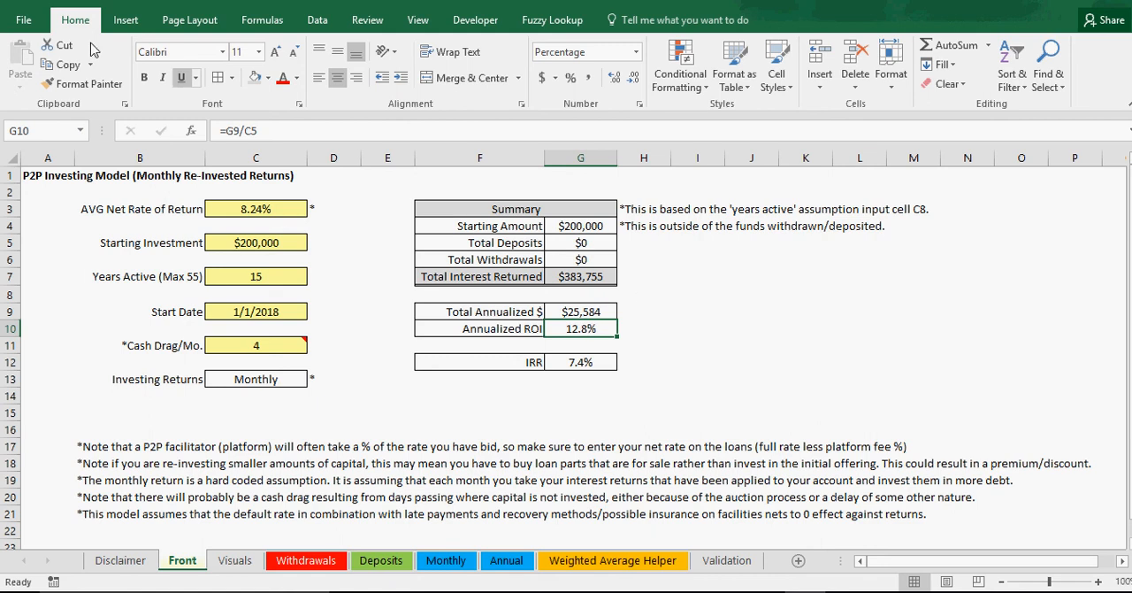
pyautogui.click(23, 3)
pyautogui.click(677, 317)
pyautogui.click(752, 316)
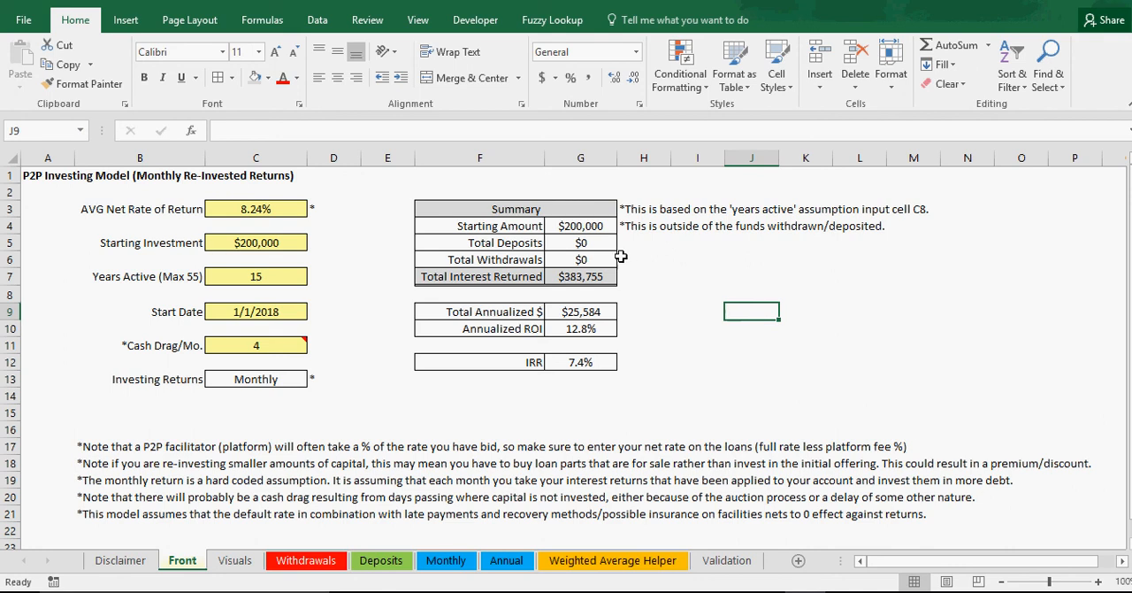
# Step: Review Starting Amount, Total Deposits and Total Interest Returned in the Summary, plus the Starting Investment and AVG Net Rate of Return inputs
pyautogui.click(582, 228)
pyautogui.click(584, 243)
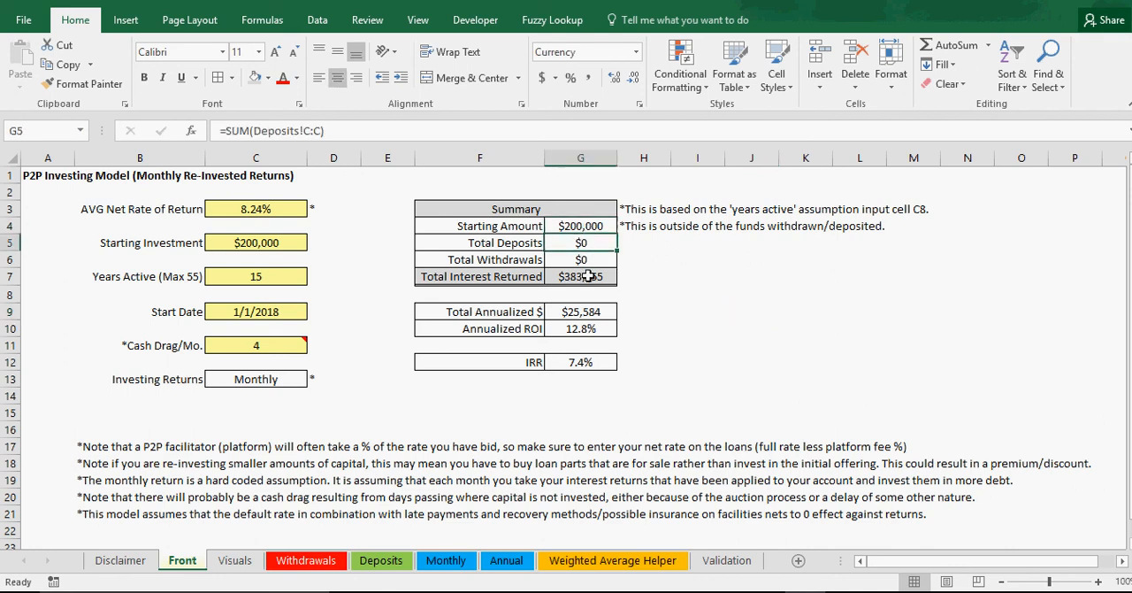
pyautogui.click(584, 275)
pyautogui.click(270, 244)
pyautogui.click(263, 207)
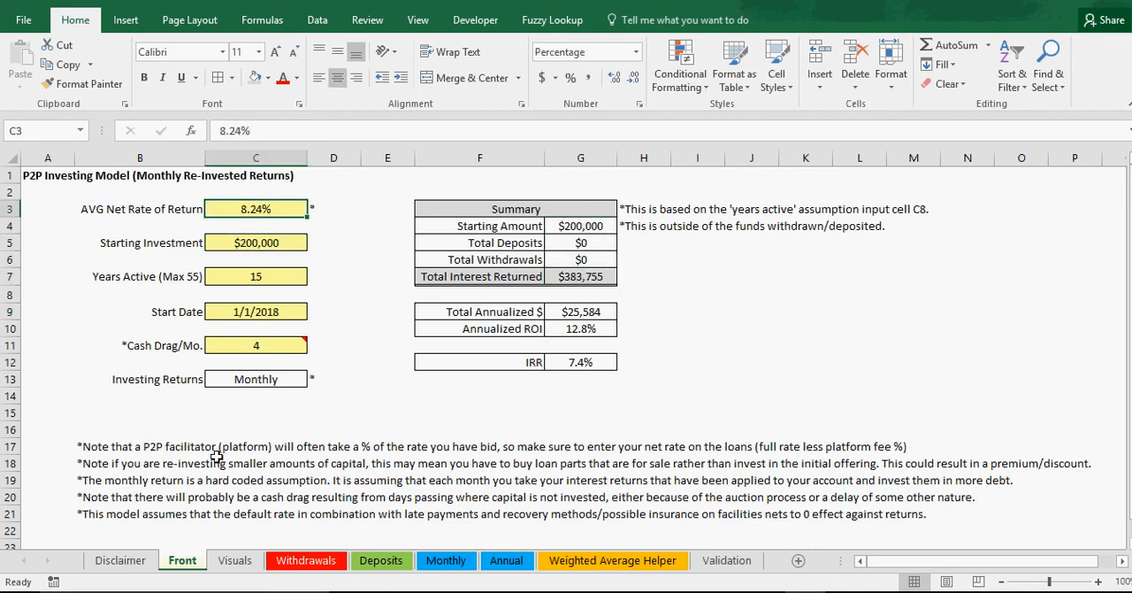
# Step: Look through the Disclaimer, Visuals, Withdrawals, Deposits, Monthly, Annual and Weighted Average Helper sheets and return to the Front sheet
pyautogui.click(229, 562)
pyautogui.click(147, 565)
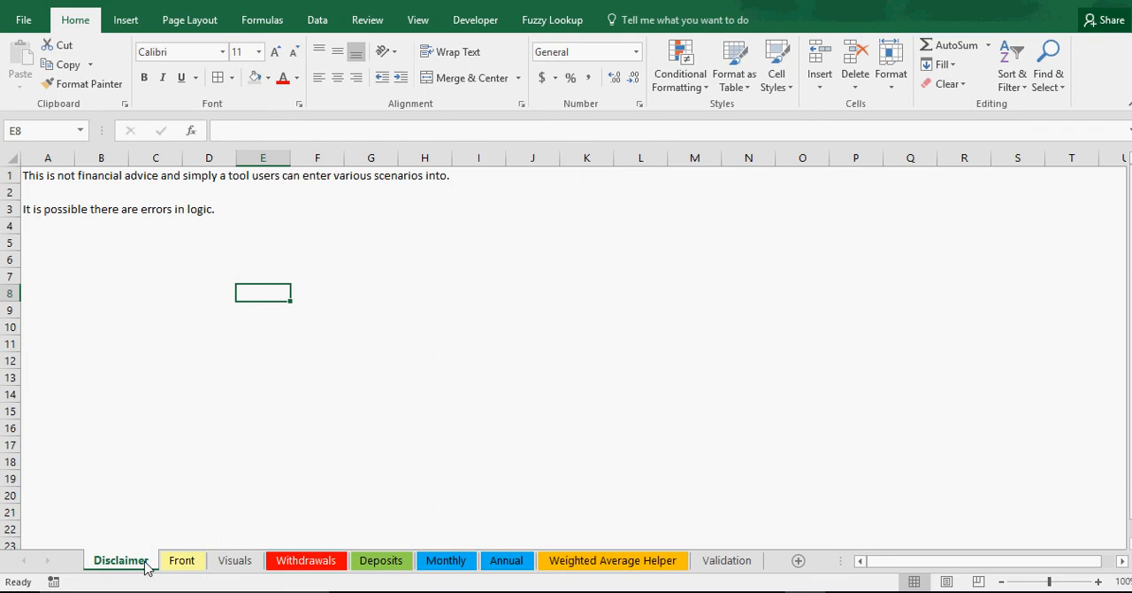
pyautogui.click(237, 564)
pyautogui.click(194, 565)
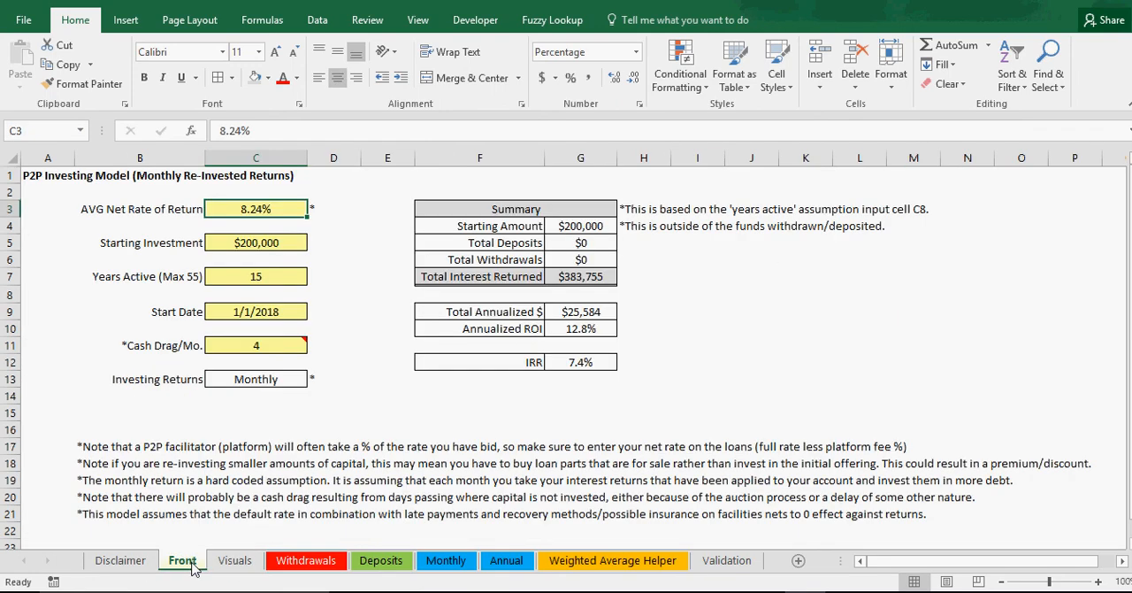
pyautogui.click(233, 564)
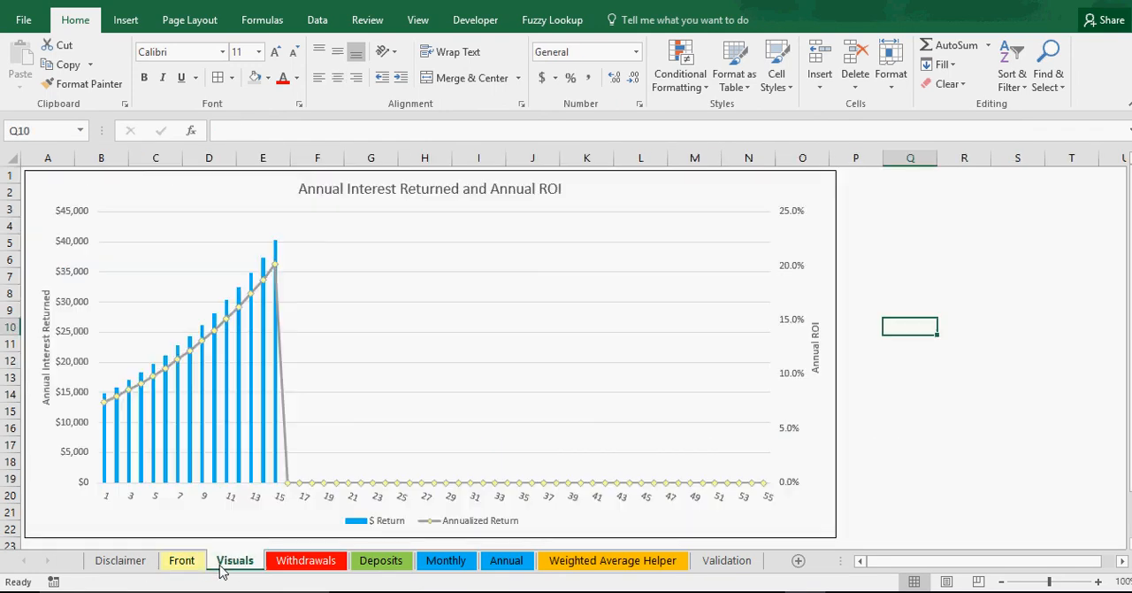
pyautogui.click(312, 567)
pyautogui.click(375, 565)
pyautogui.click(447, 566)
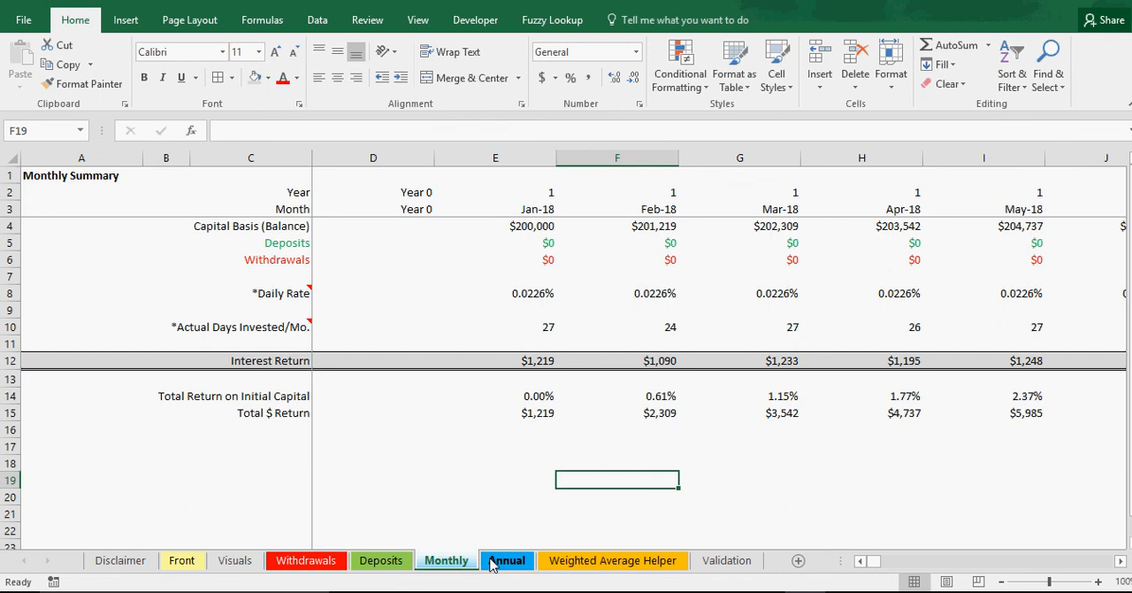
pyautogui.click(497, 564)
pyautogui.click(554, 564)
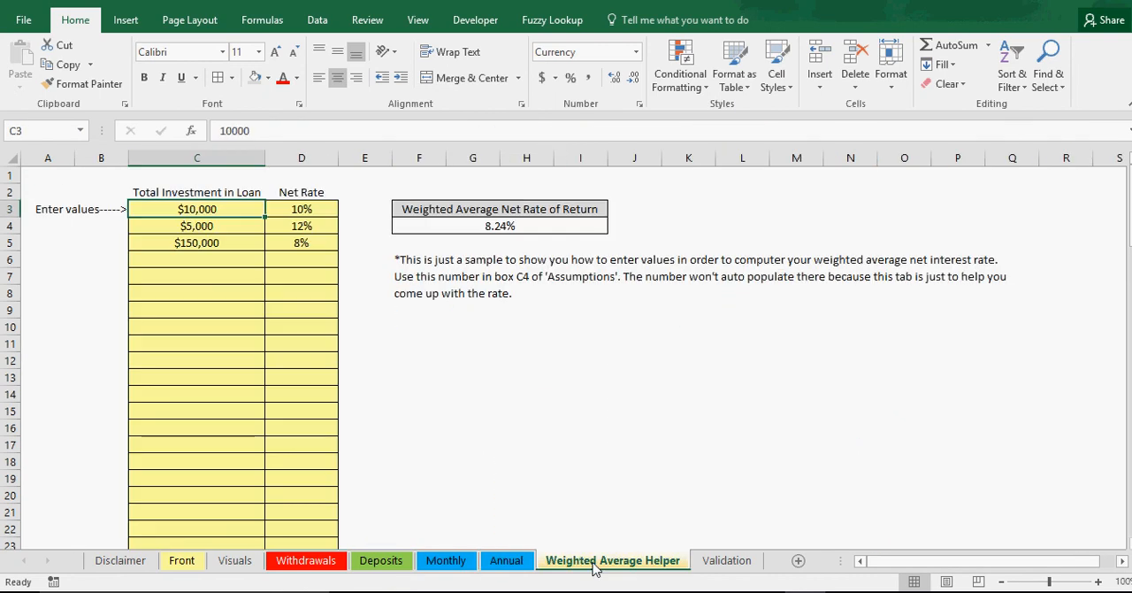
pyautogui.click(177, 566)
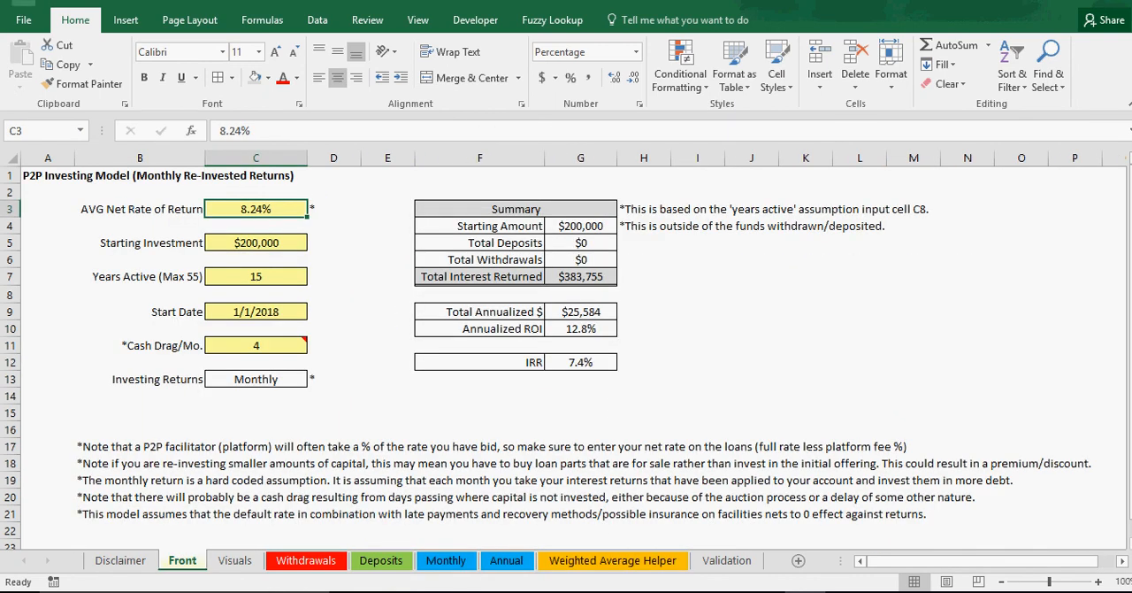
pyautogui.click(774, 298)
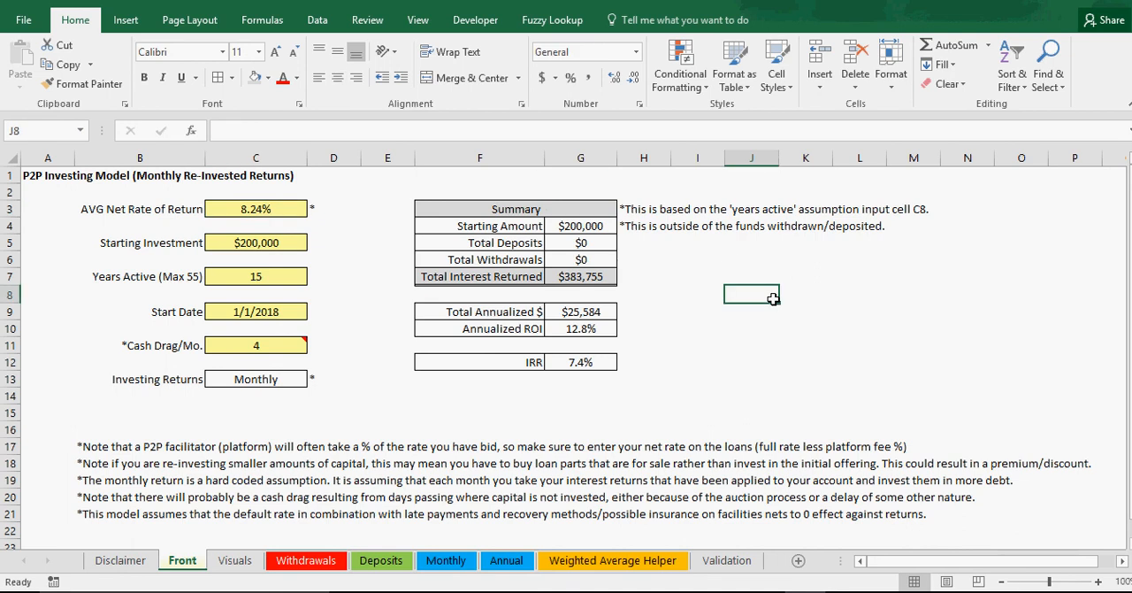